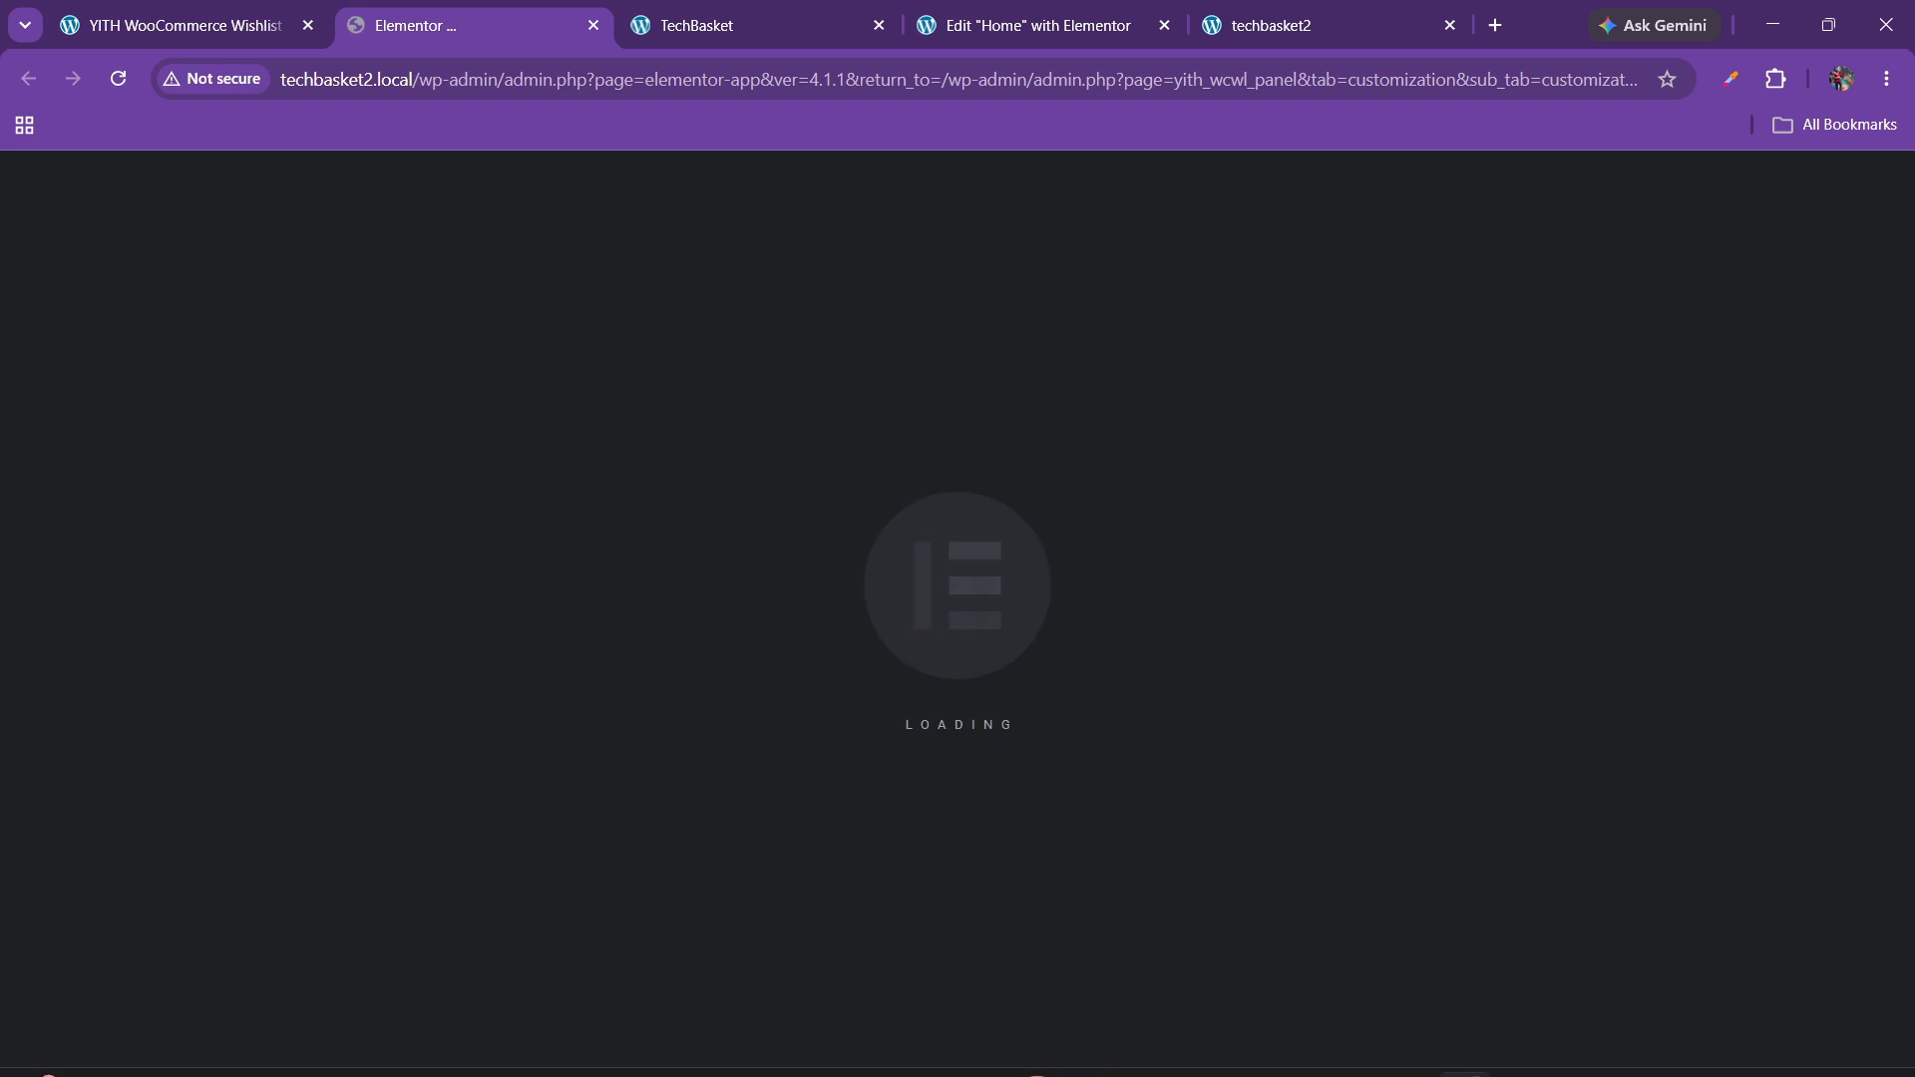
- Start a new Footer template in the Theme Builder
{"action": "left_click", "coordinate": [1244, 1057]}
{"action": "left_click", "coordinate": [1244, 1058]}
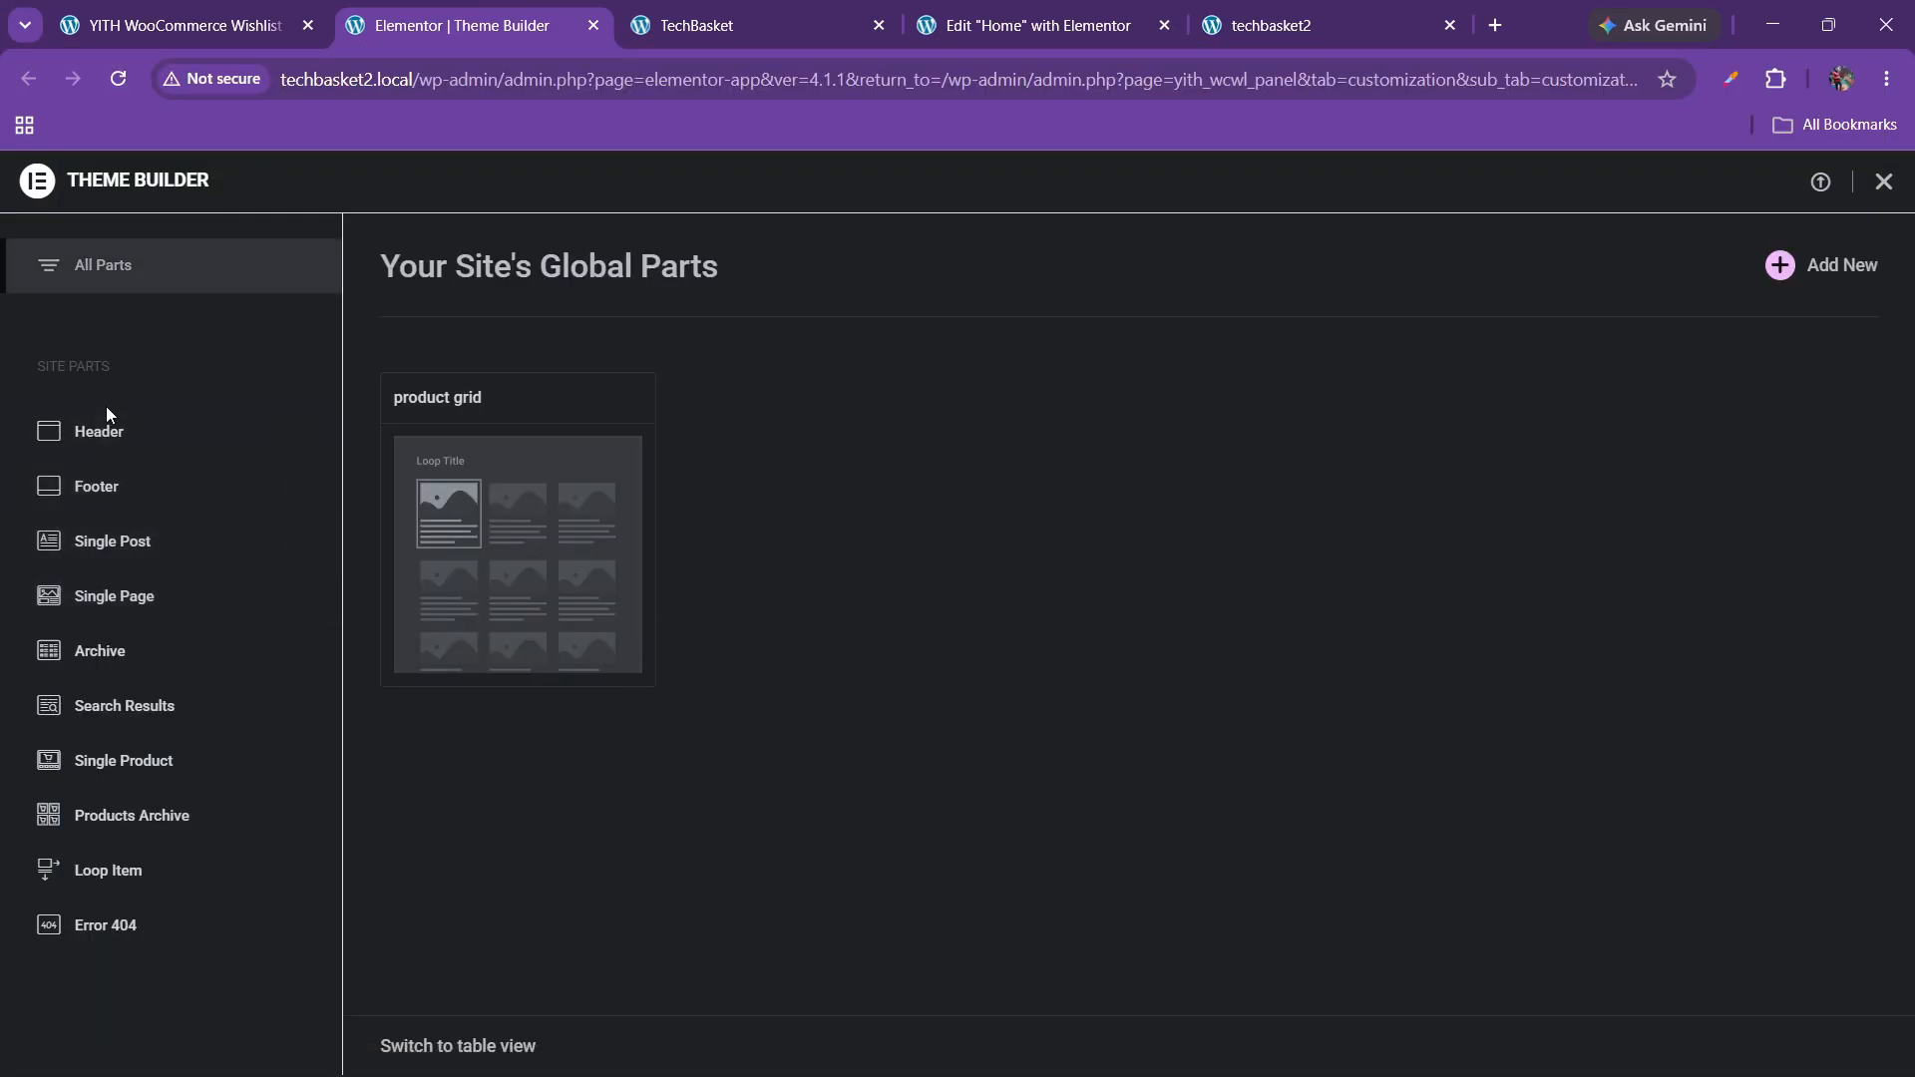
{"action": "left_click", "coordinate": [124, 491]}
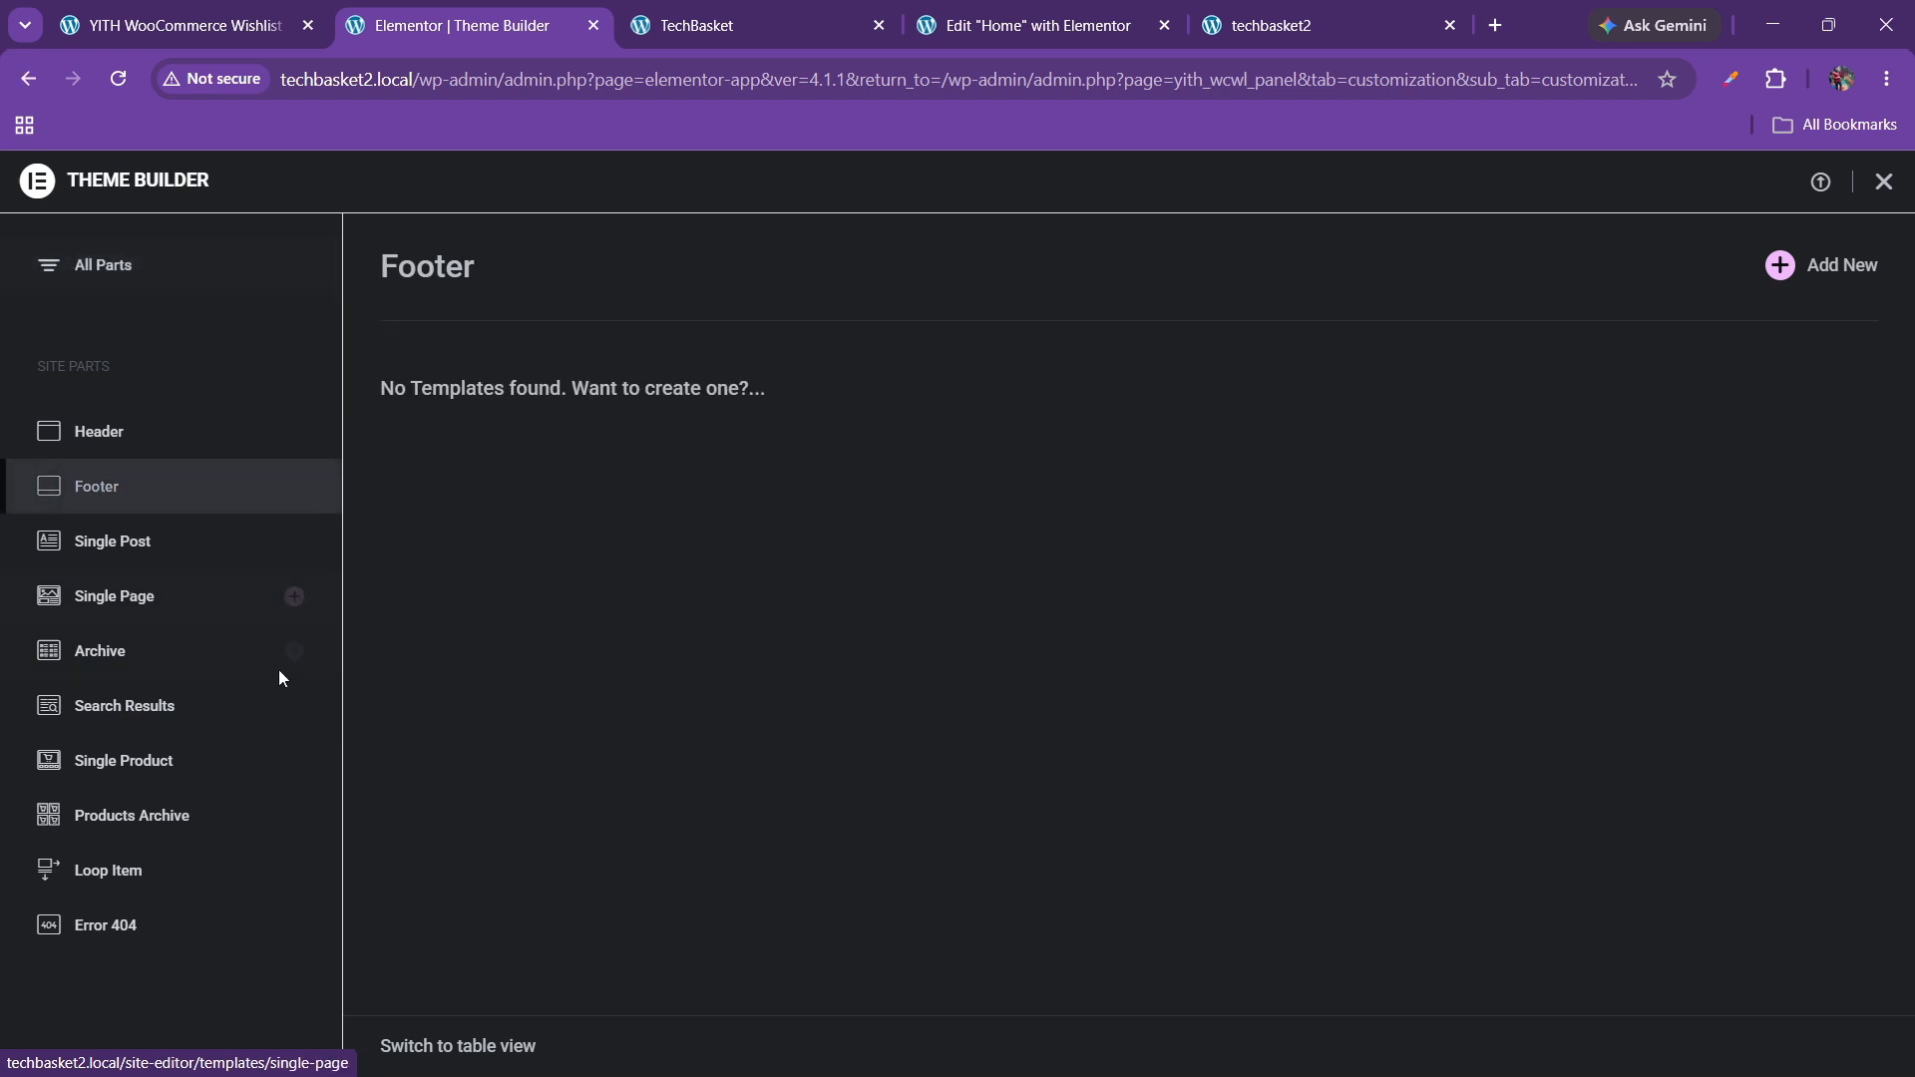
{"action": "left_click", "coordinate": [1781, 277]}
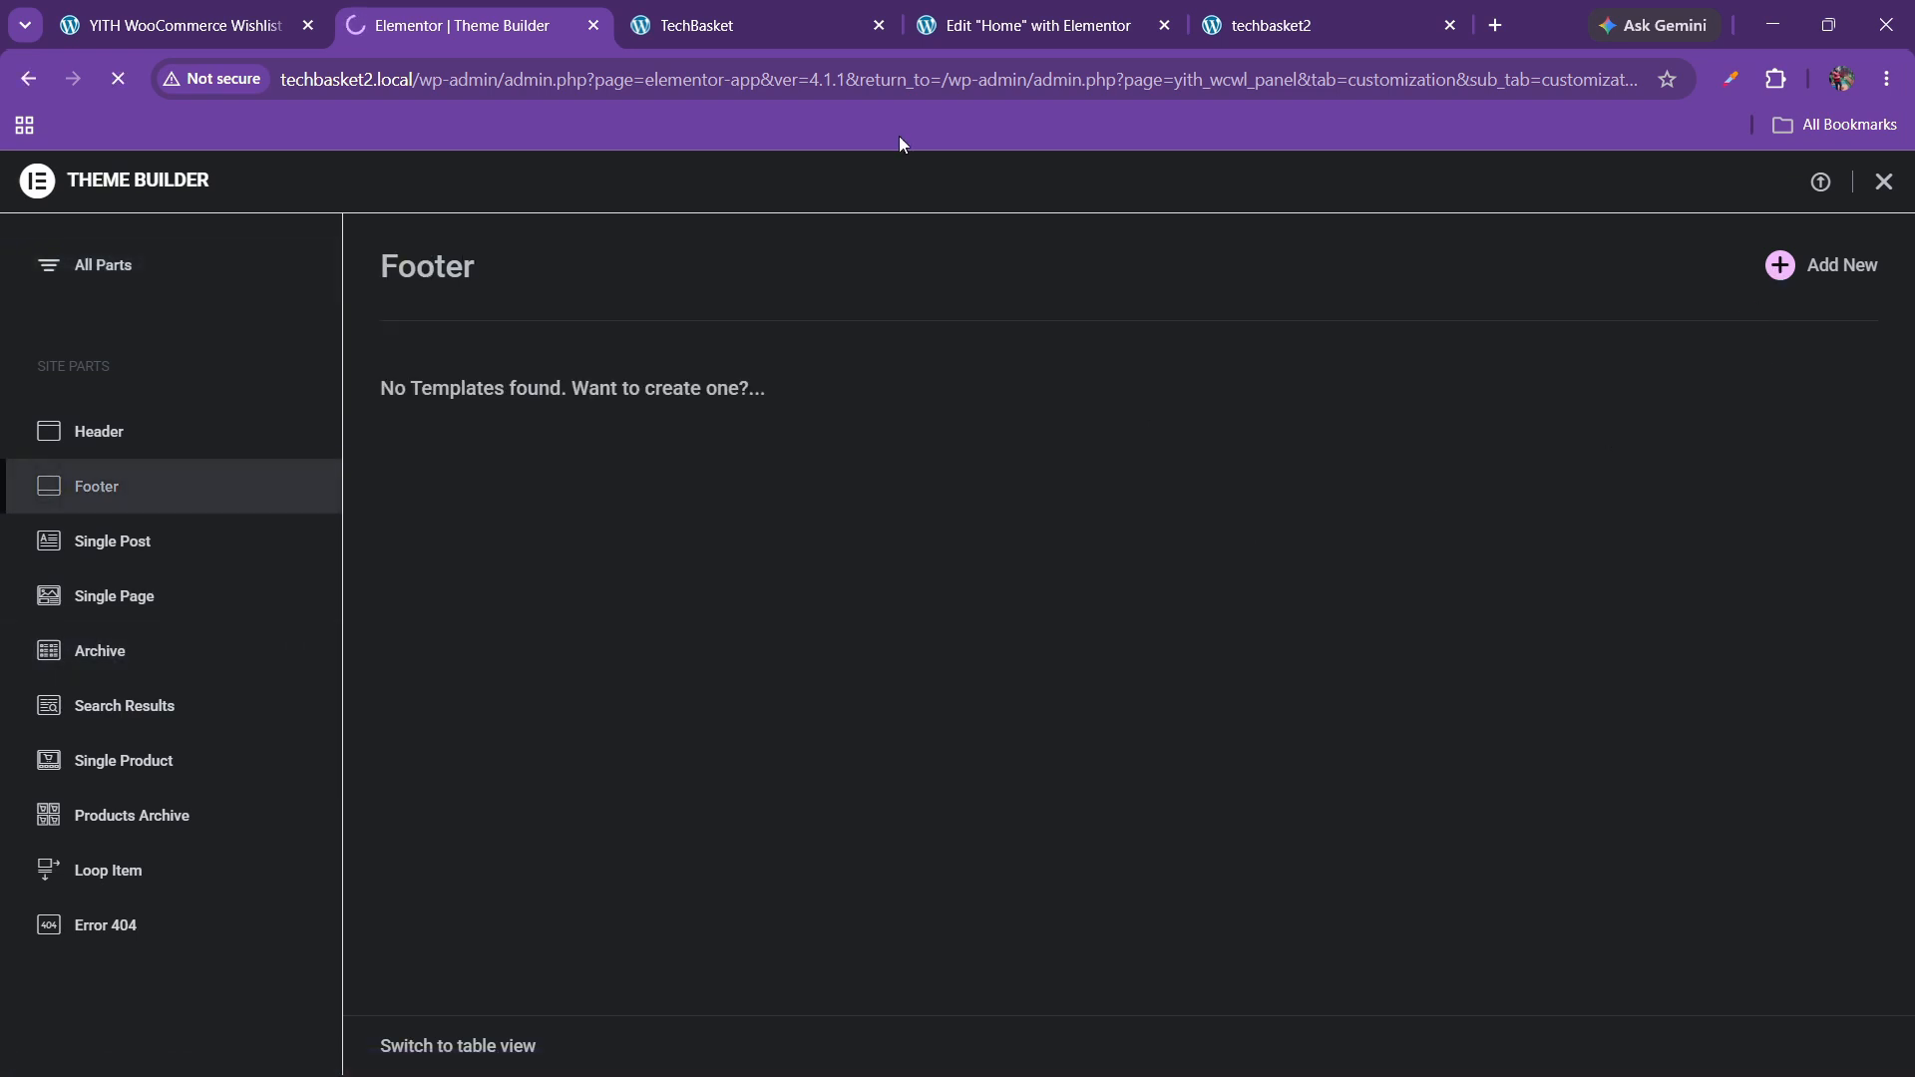
- Move the TechBasket reference site ahead of the footer editor among the open pages and examine its footer layout
{"action": "left_click", "coordinate": [720, 12]}
{"action": "left_click_drag", "start_coordinate": [731, 12], "coordinate": [518, 8]}
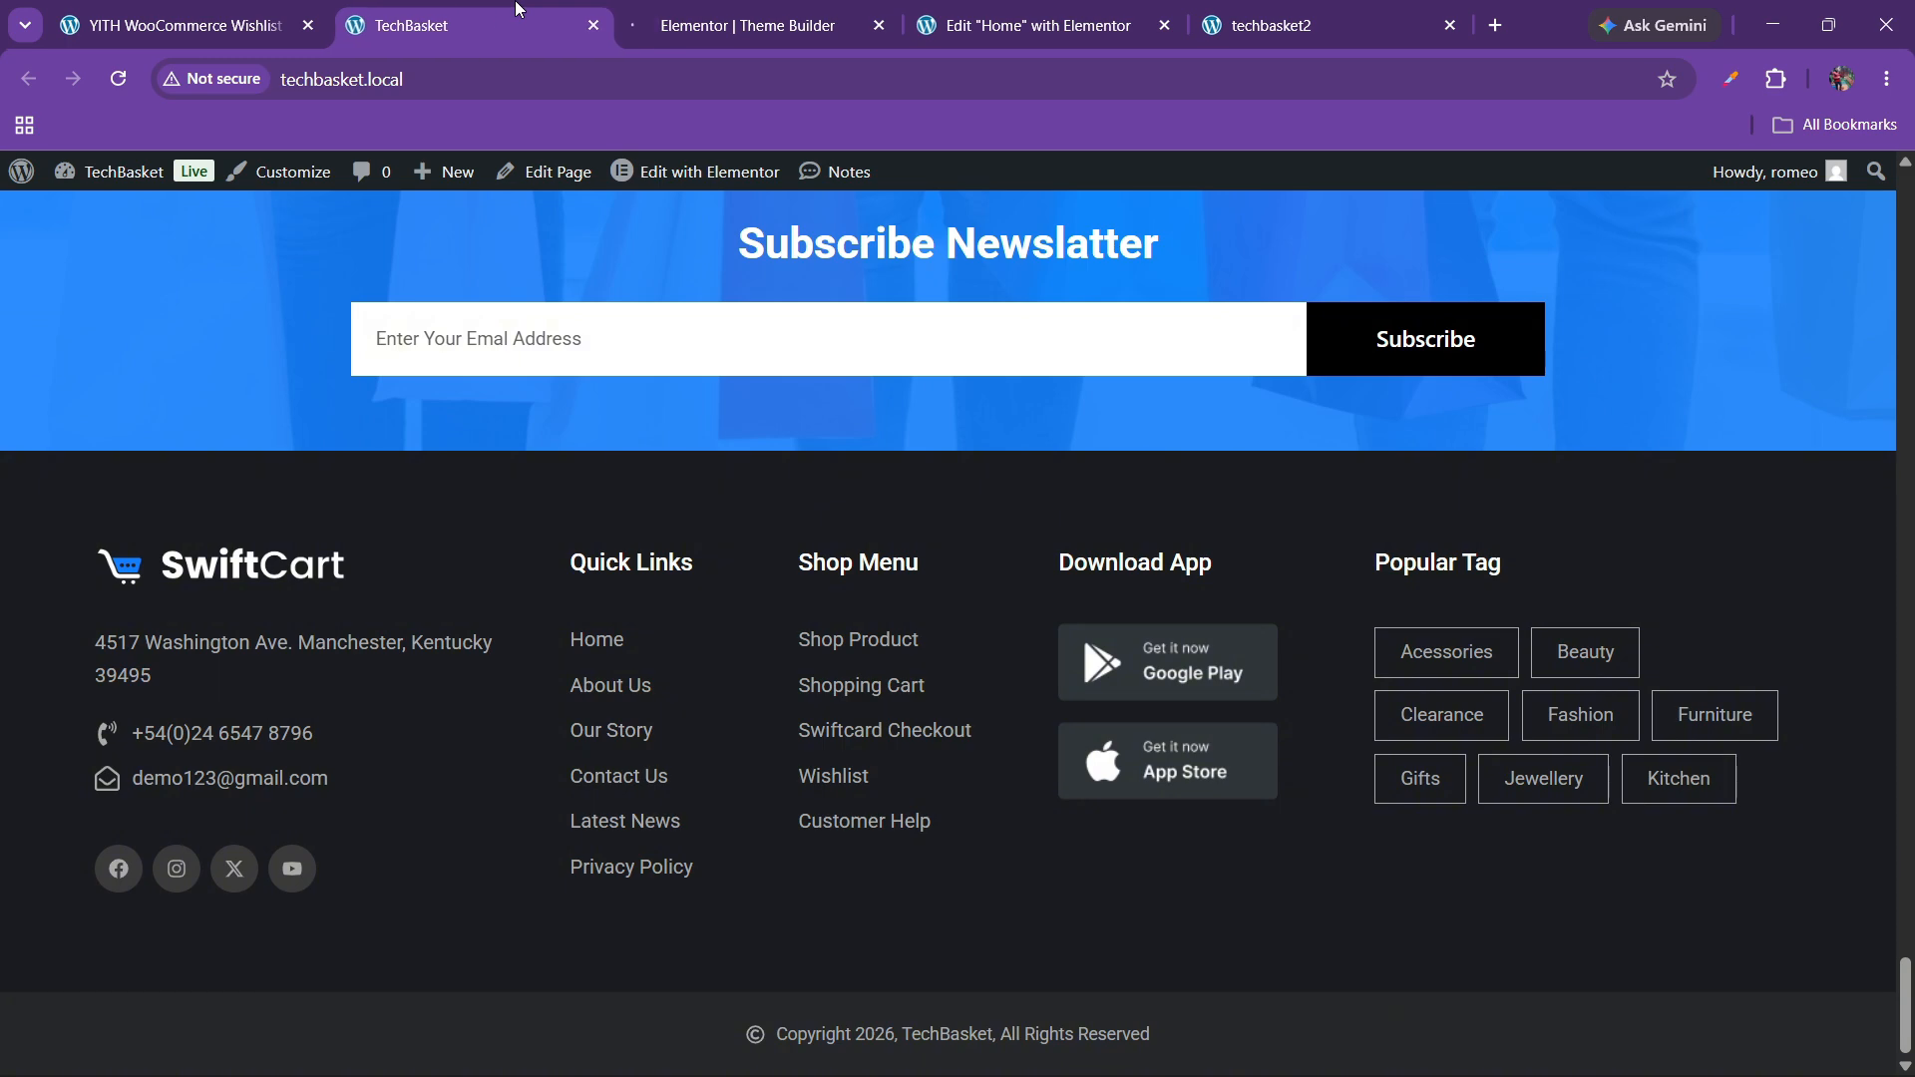
{"action": "left_click", "coordinate": [233, 12]}
{"action": "left_click", "coordinate": [429, 12]}
{"action": "left_click", "coordinate": [733, 12]}
{"action": "left_click", "coordinate": [1117, 8]}
{"action": "left_click", "coordinate": [1287, 25]}
{"action": "left_click", "coordinate": [743, 25]}
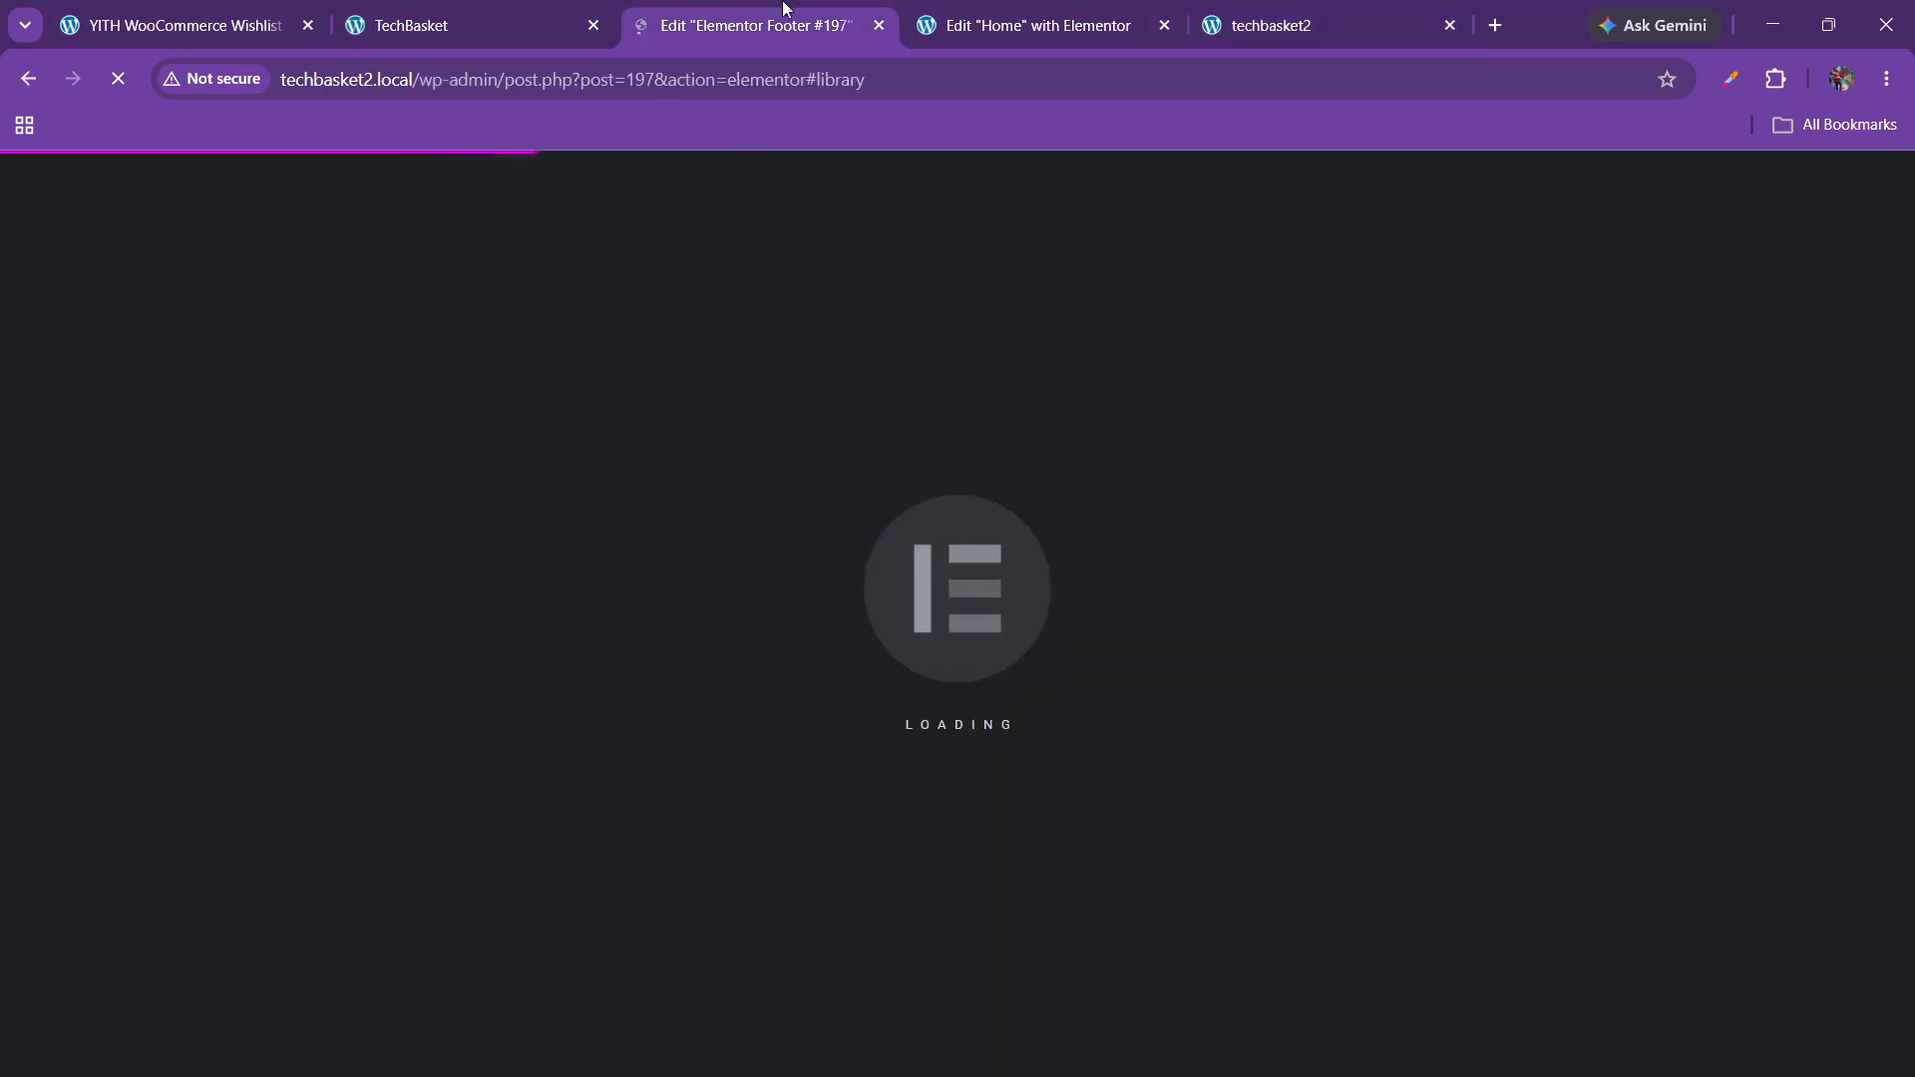
{"action": "left_click", "coordinate": [429, 25]}
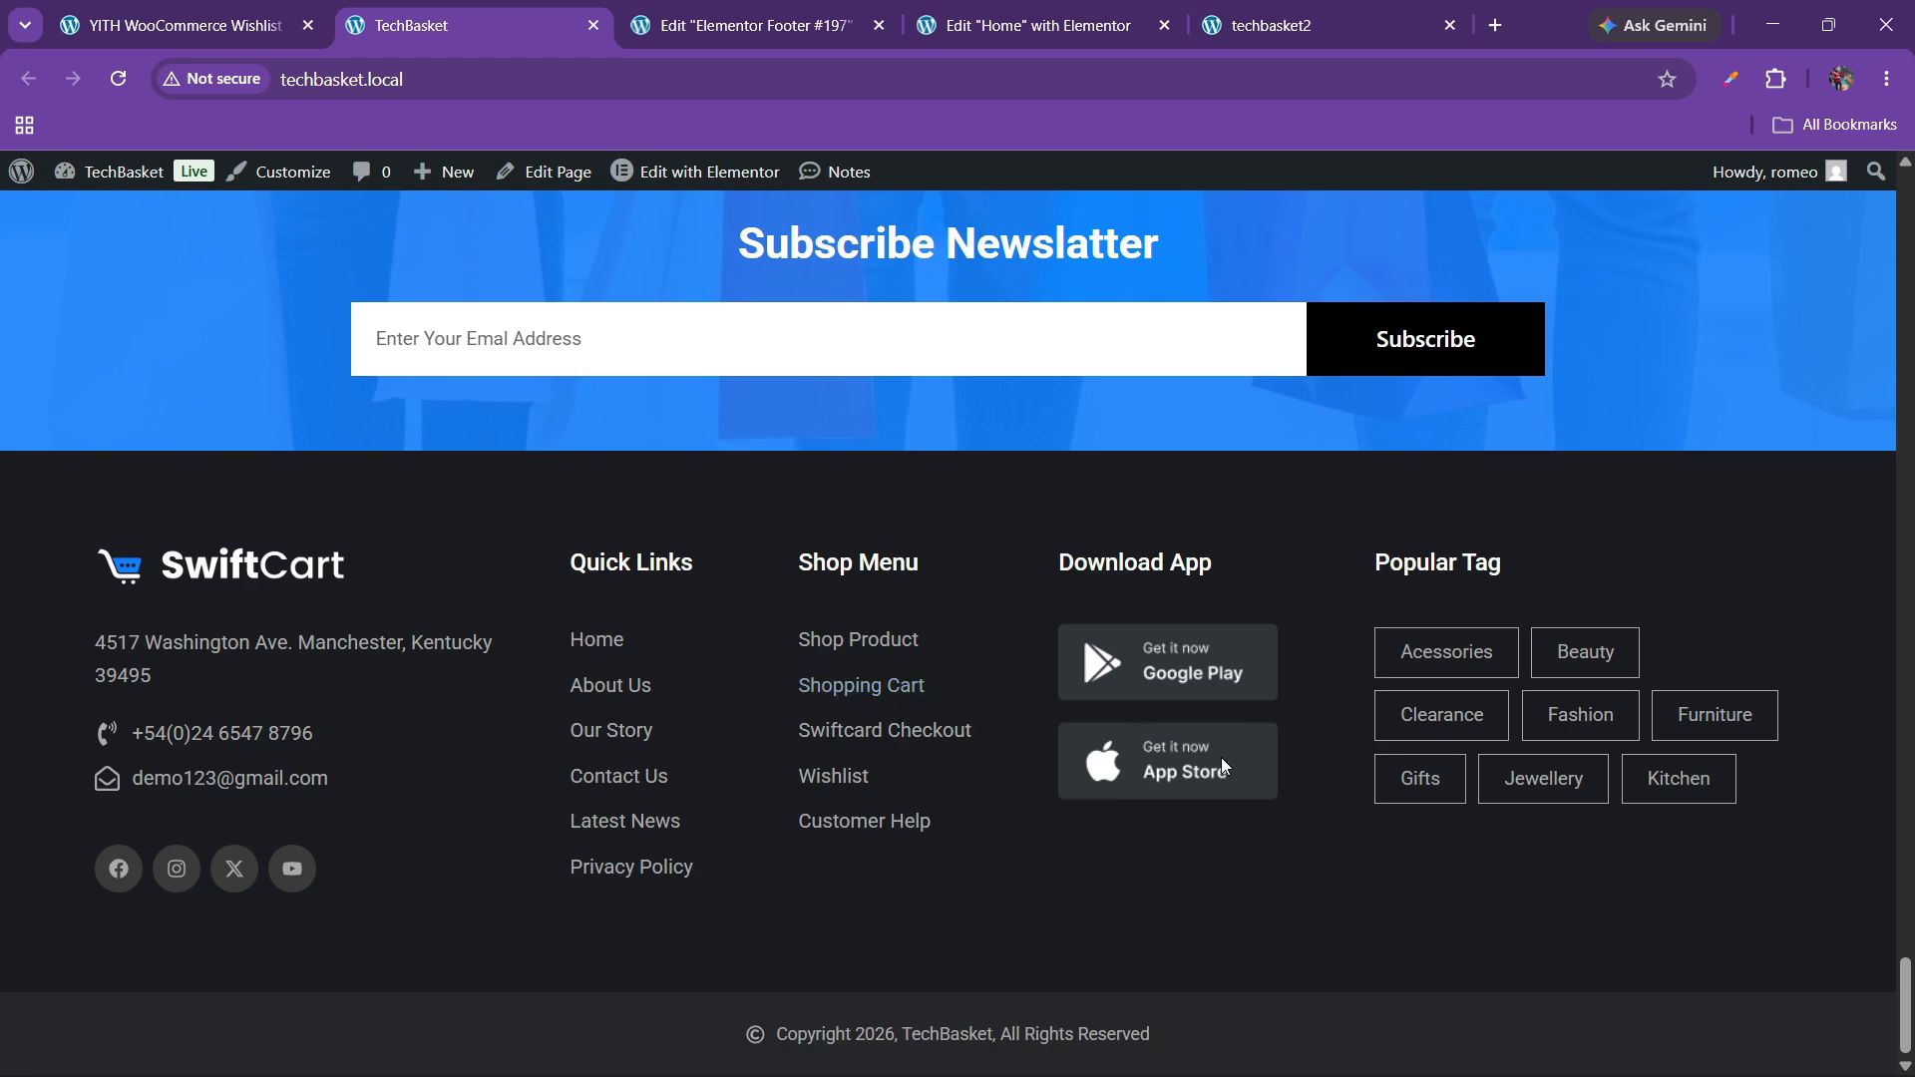
- Return to the footer editor, dismiss the block library and title the template "footer"
{"action": "left_click", "coordinate": [748, 25]}
{"action": "left_click", "coordinate": [1676, 219]}
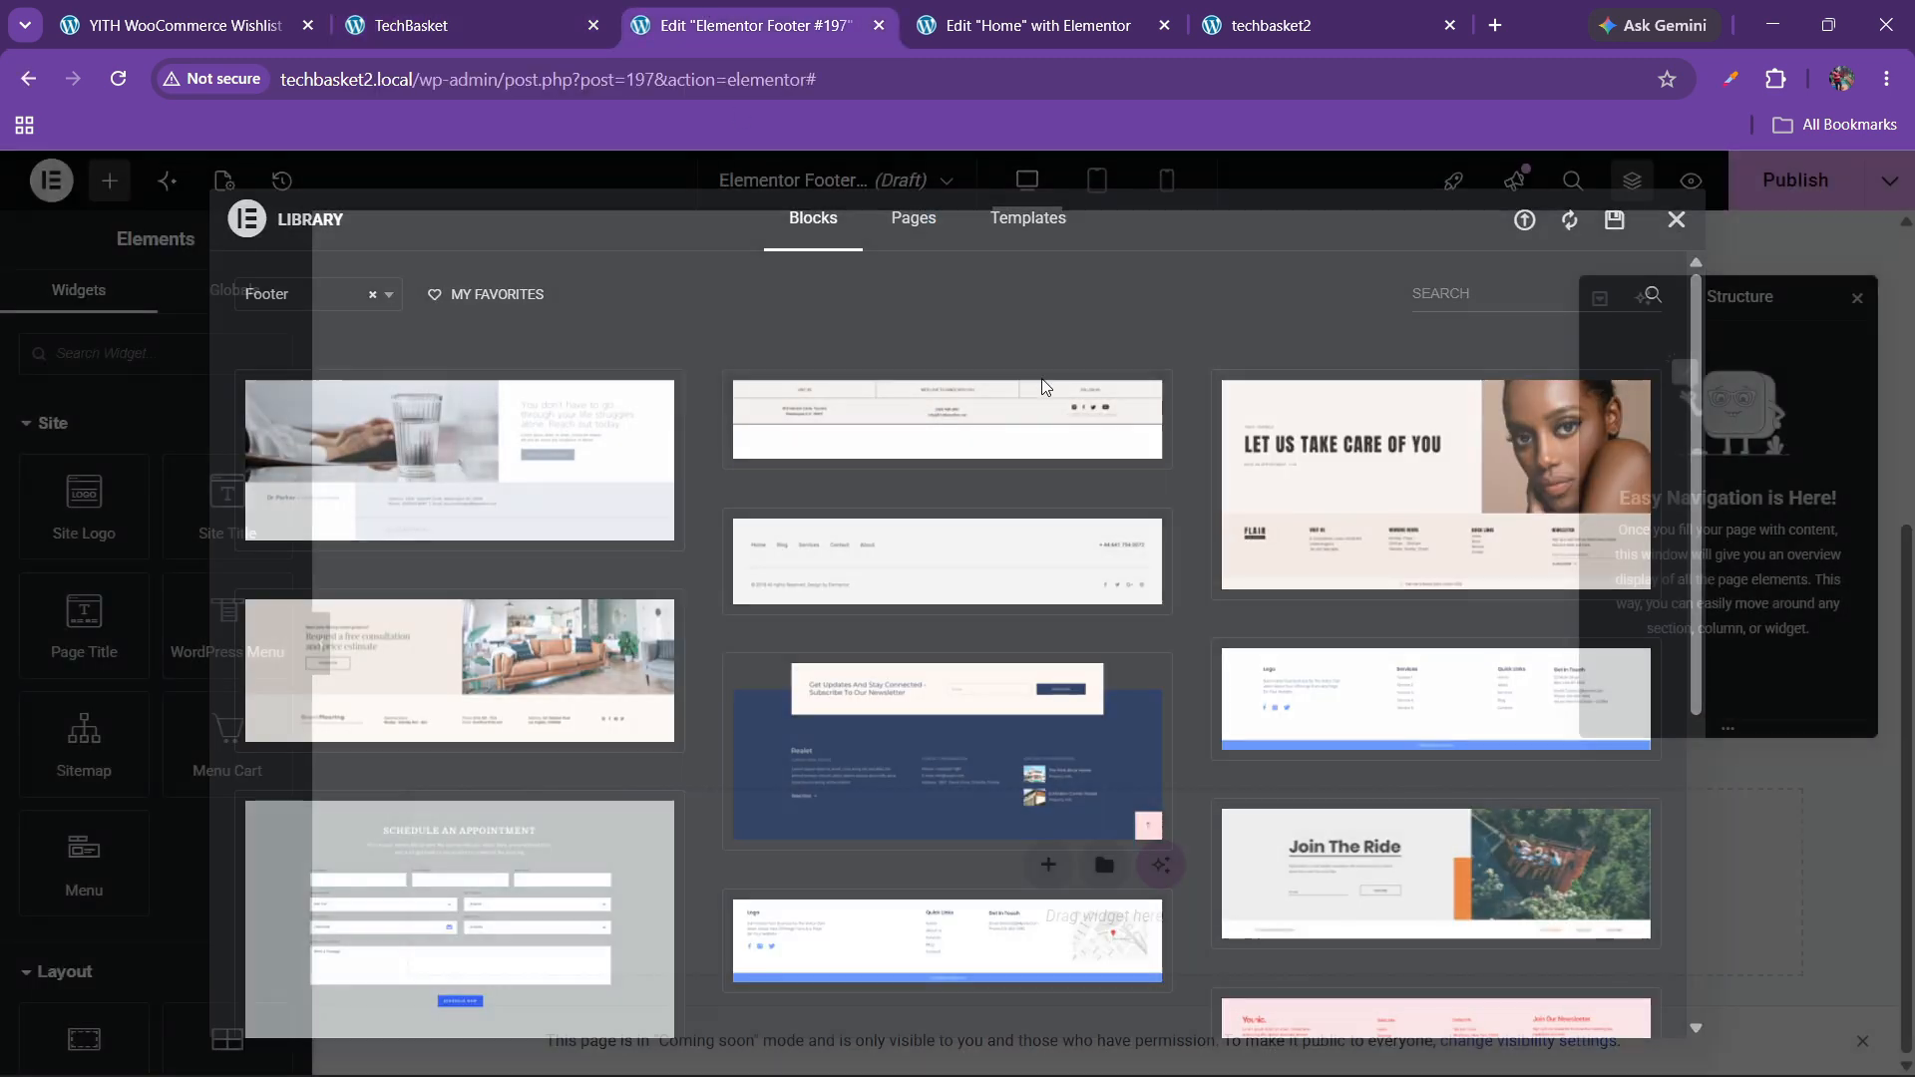
{"action": "left_click", "coordinate": [223, 183]}
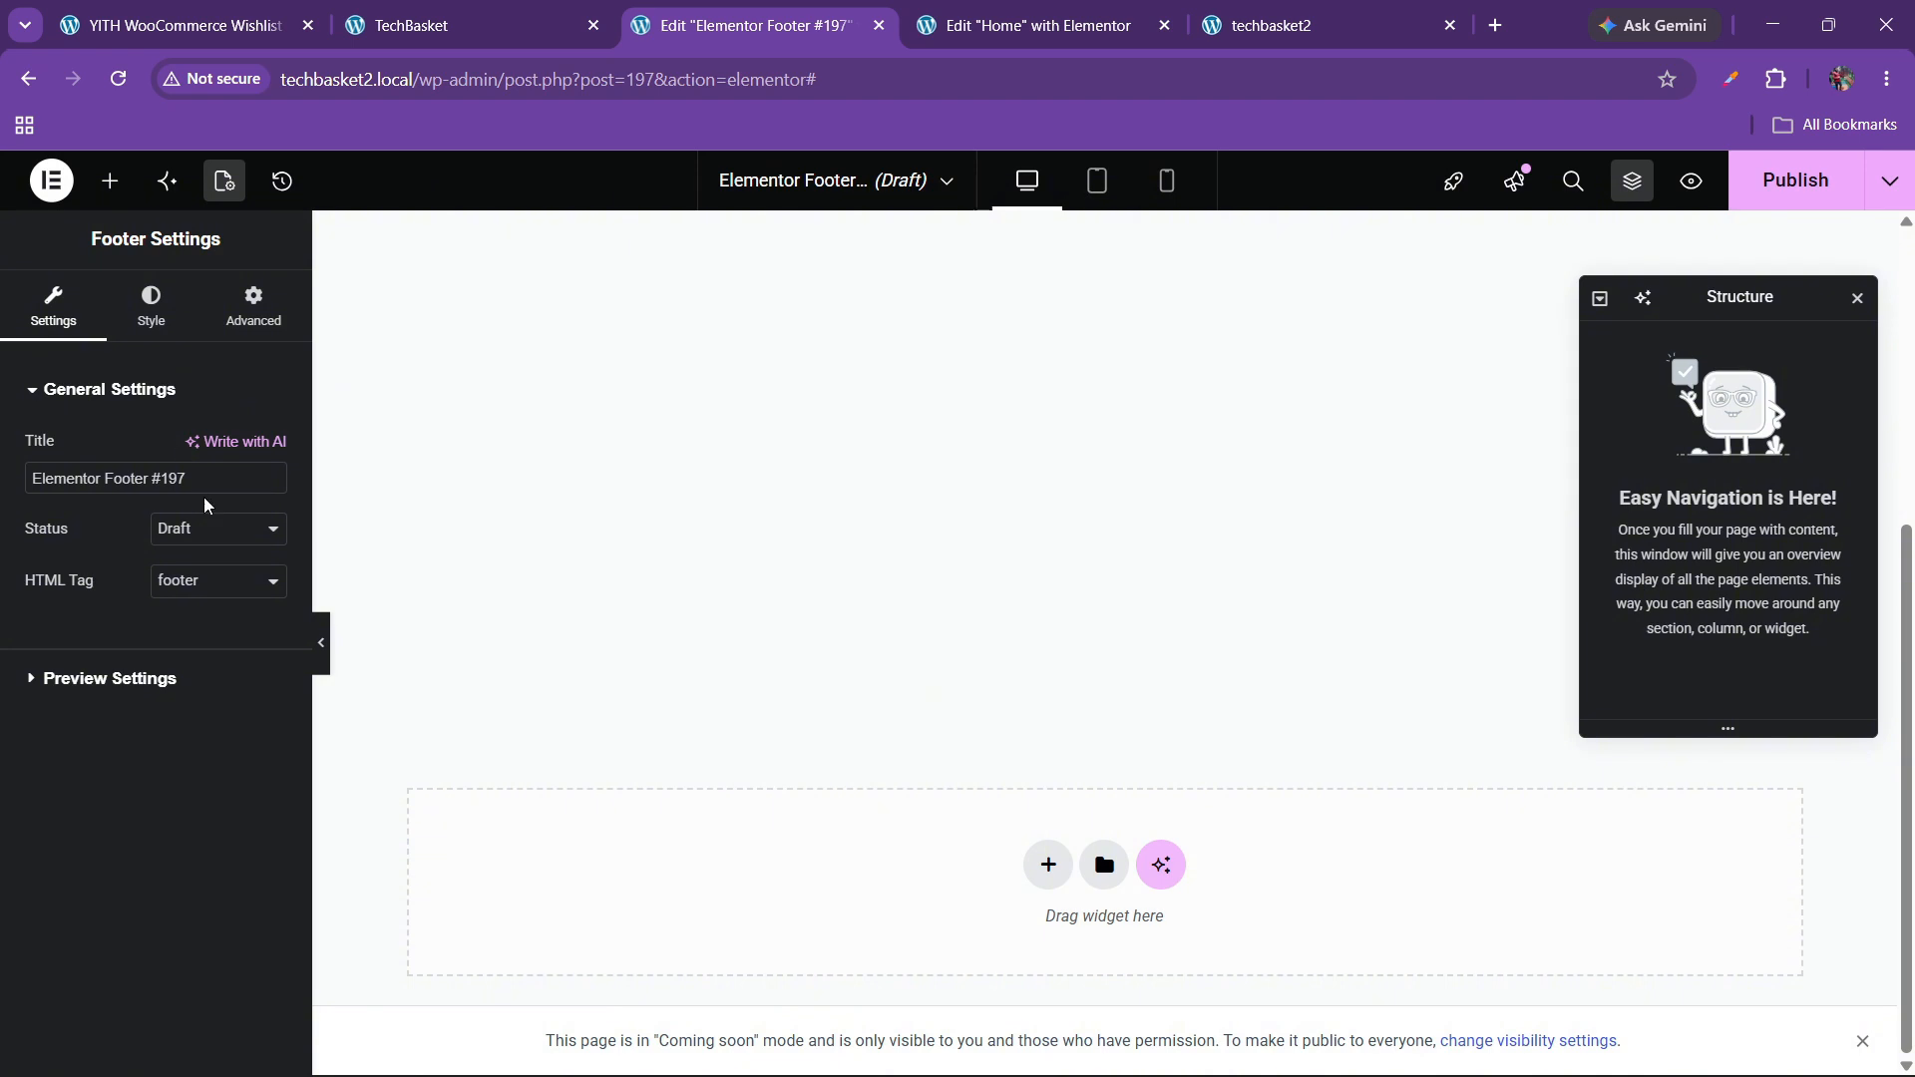
{"action": "left_click_drag", "start_coordinate": [70, 469], "coordinate": [5, 456]}
{"action": "type", "text": "footer"}
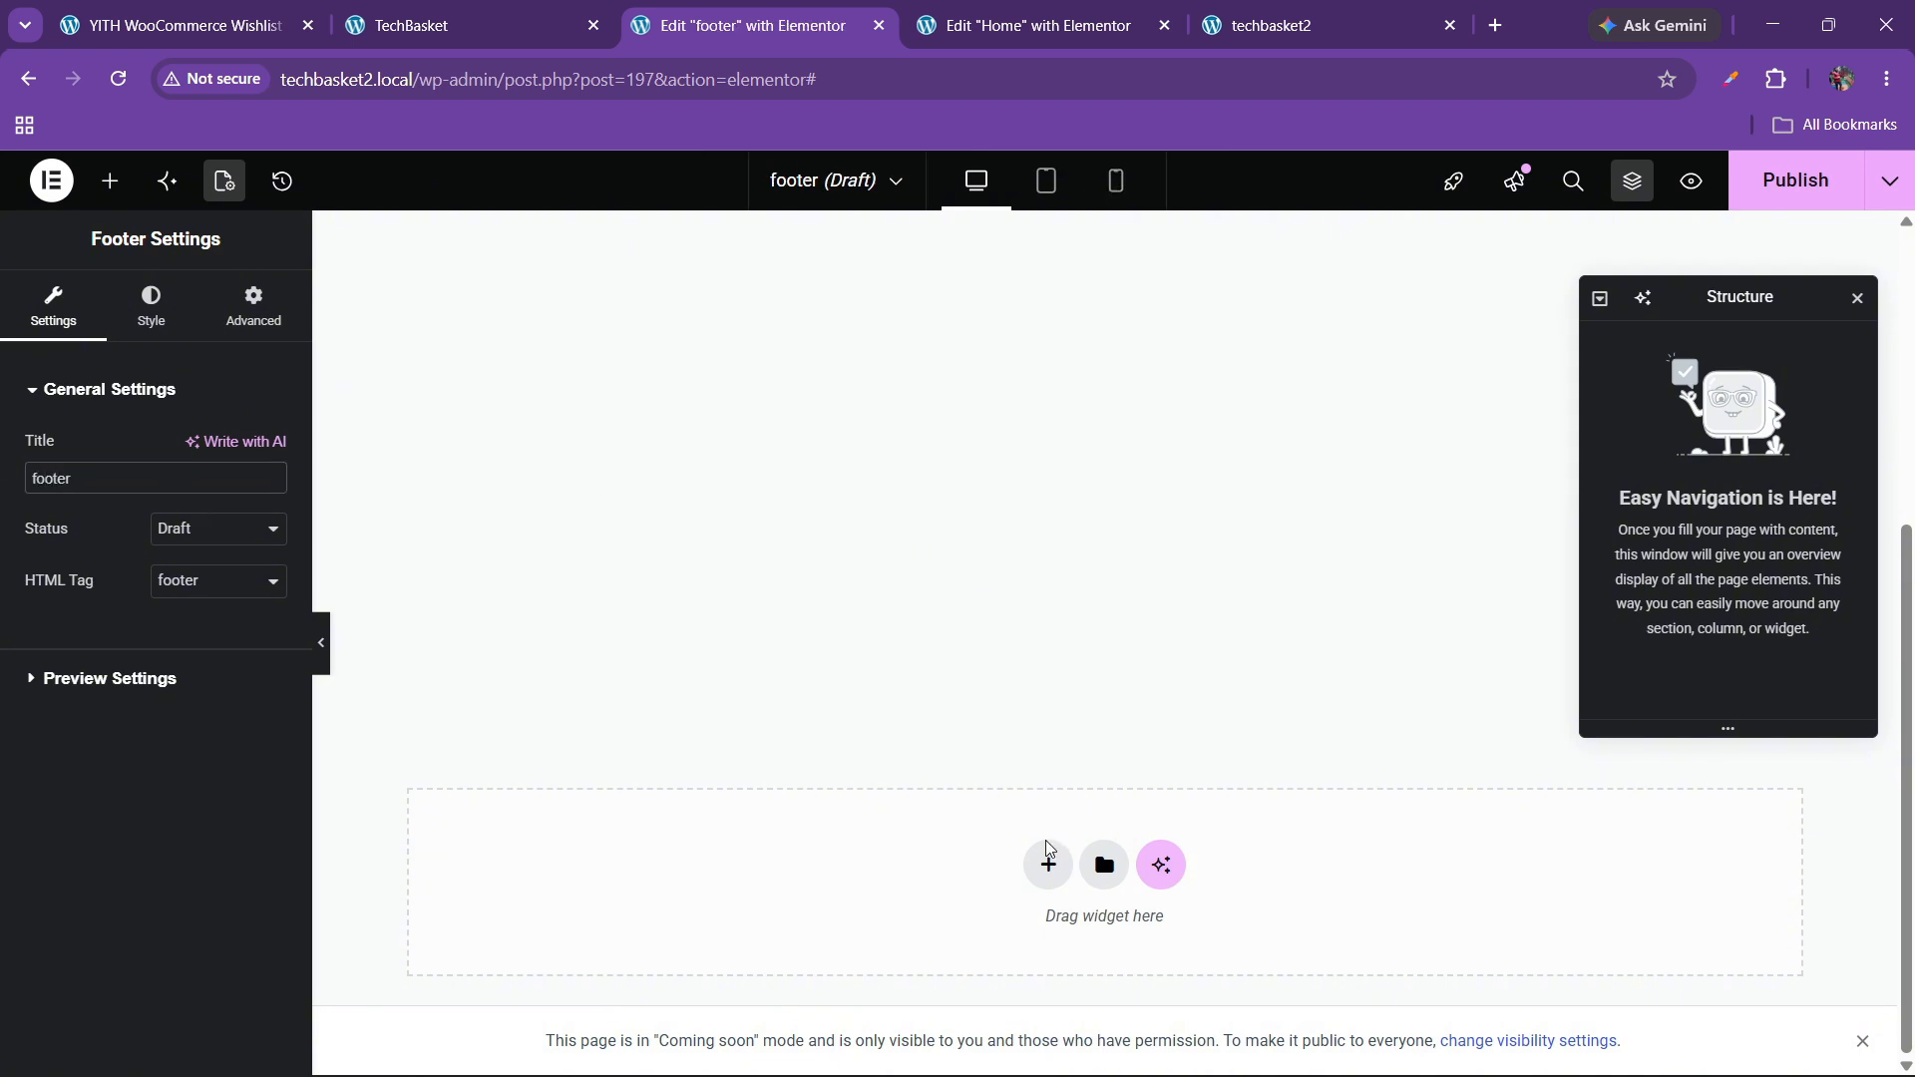
- Add a container with four equal columns and name it "footer top"
{"action": "left_click", "coordinate": [1047, 873]}
{"action": "left_click", "coordinate": [1033, 948]}
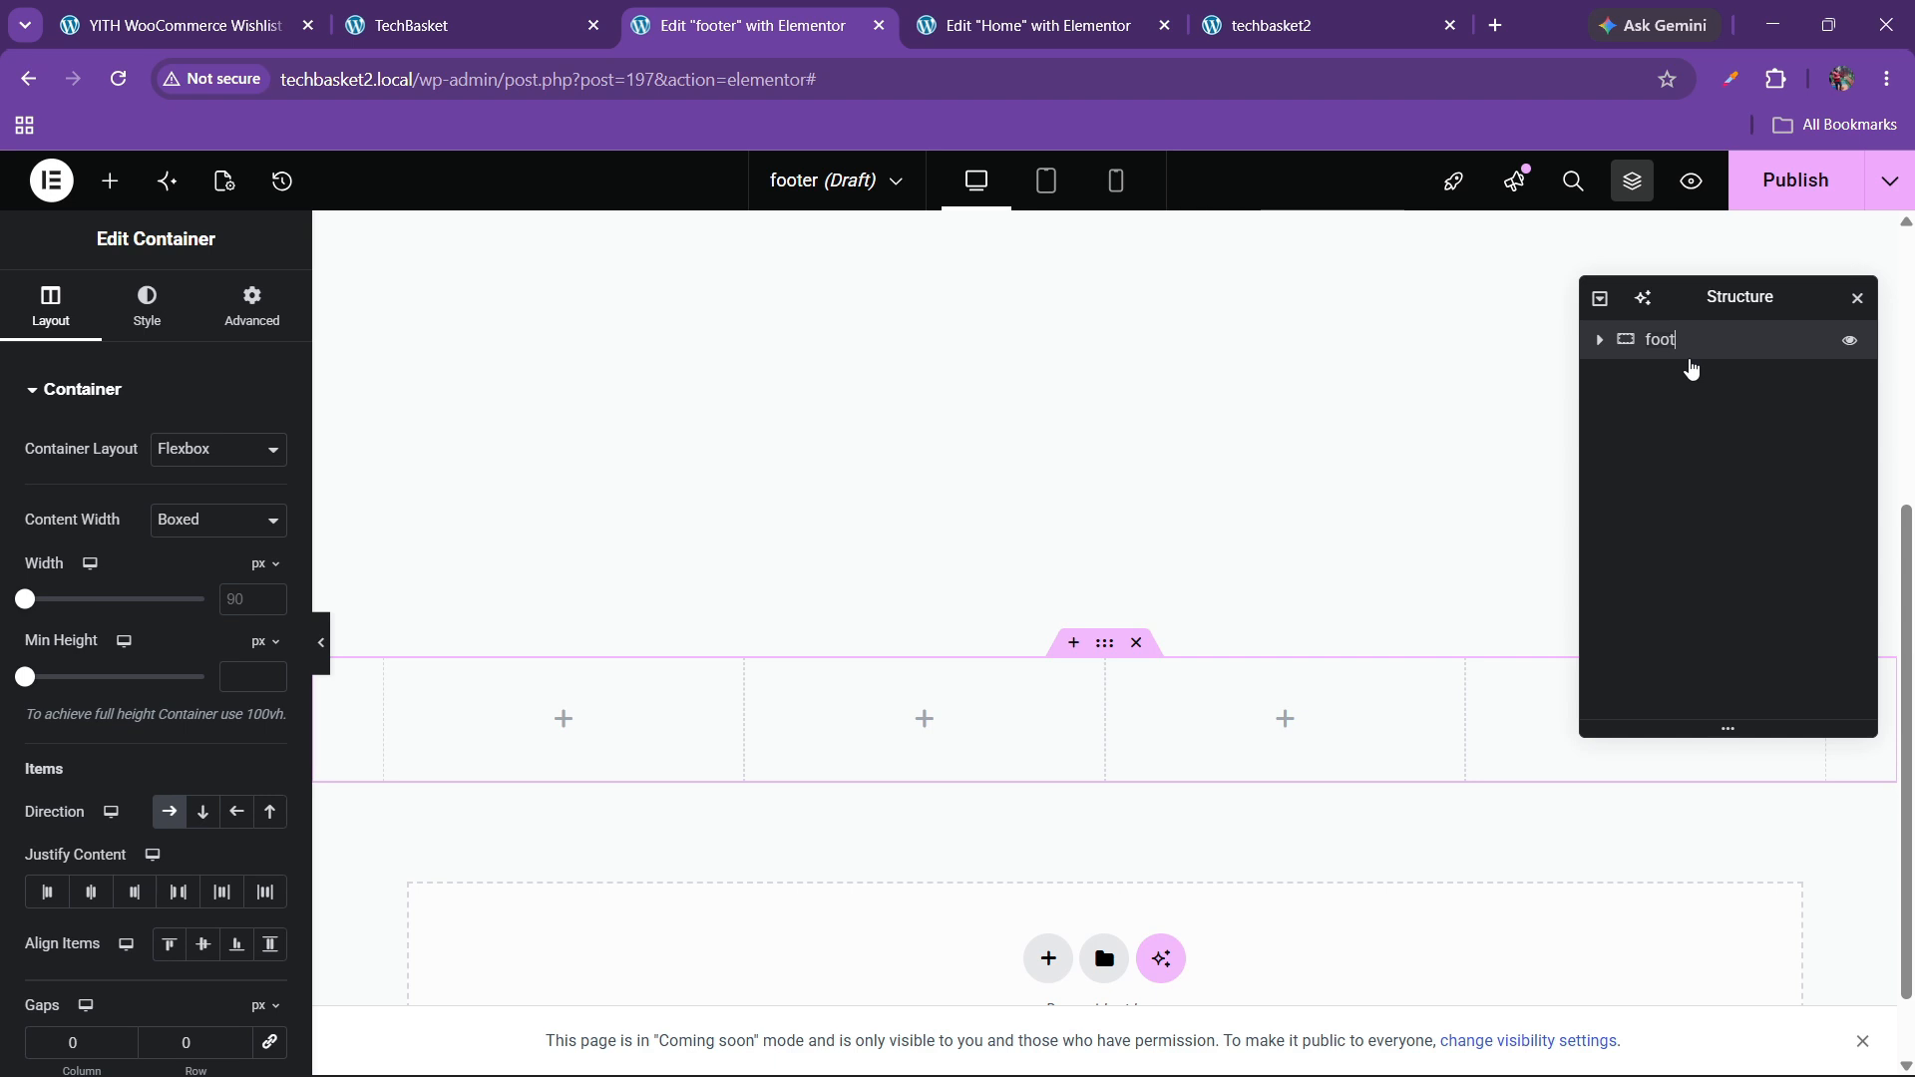
{"action": "type", "text": "er top"}
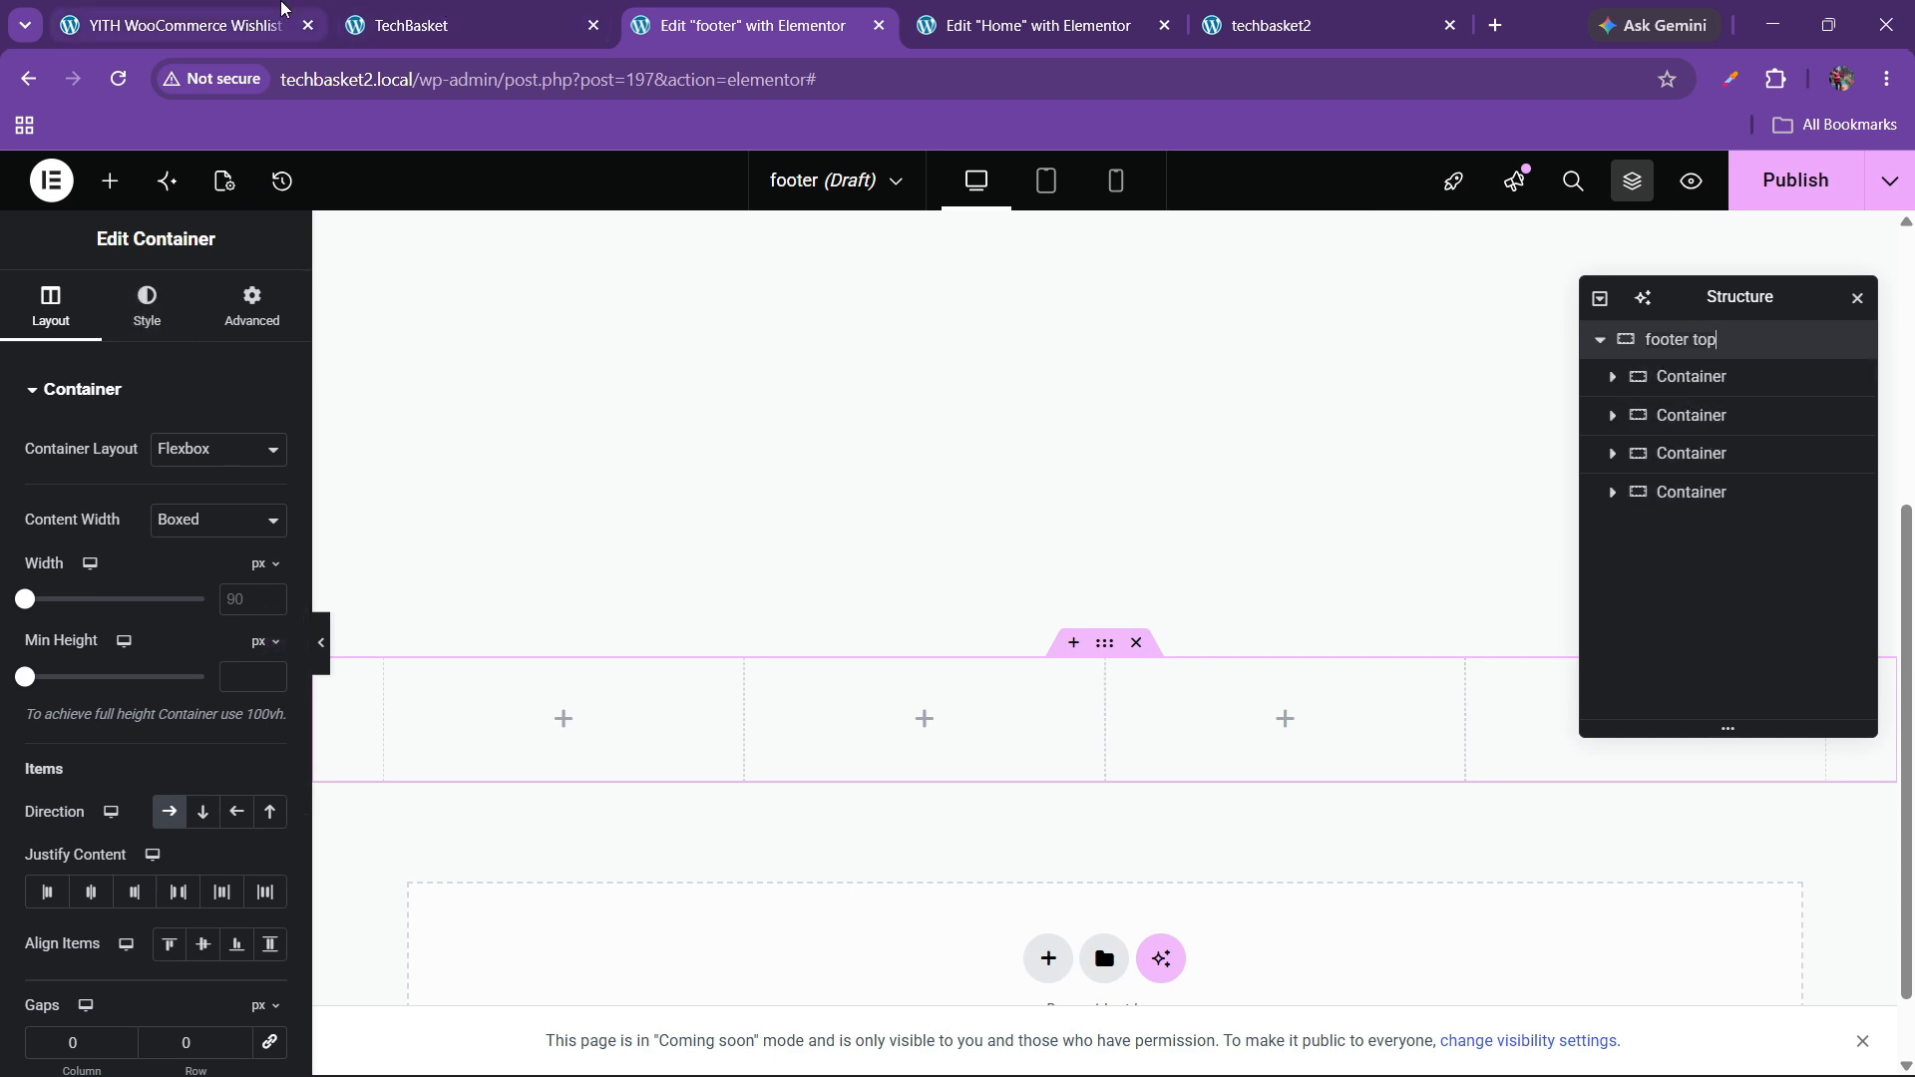
- Pick the reference footer's dark background colour, #191C1F, with the Color Picker extension on the TechBasket page
{"action": "left_click", "coordinate": [185, 25]}
{"action": "left_click", "coordinate": [469, 25]}
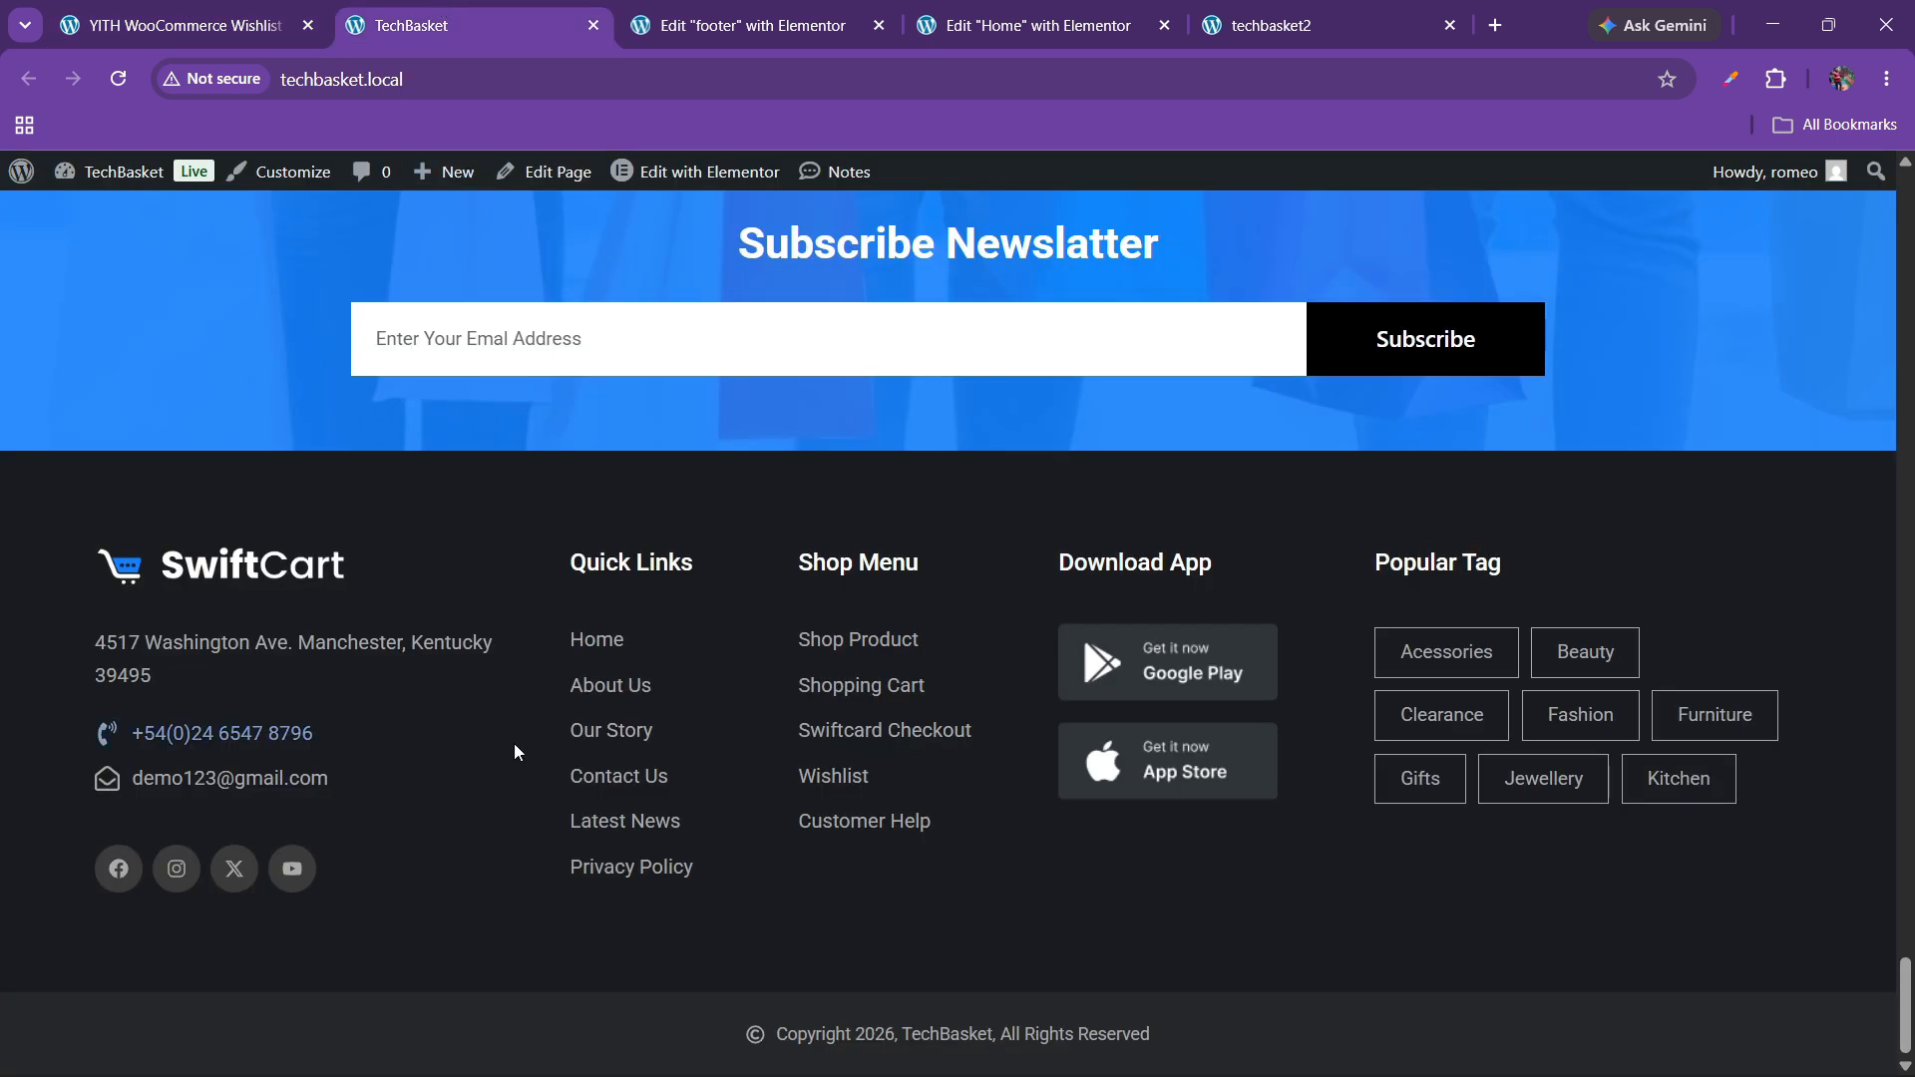
{"action": "left_click", "coordinate": [1775, 79]}
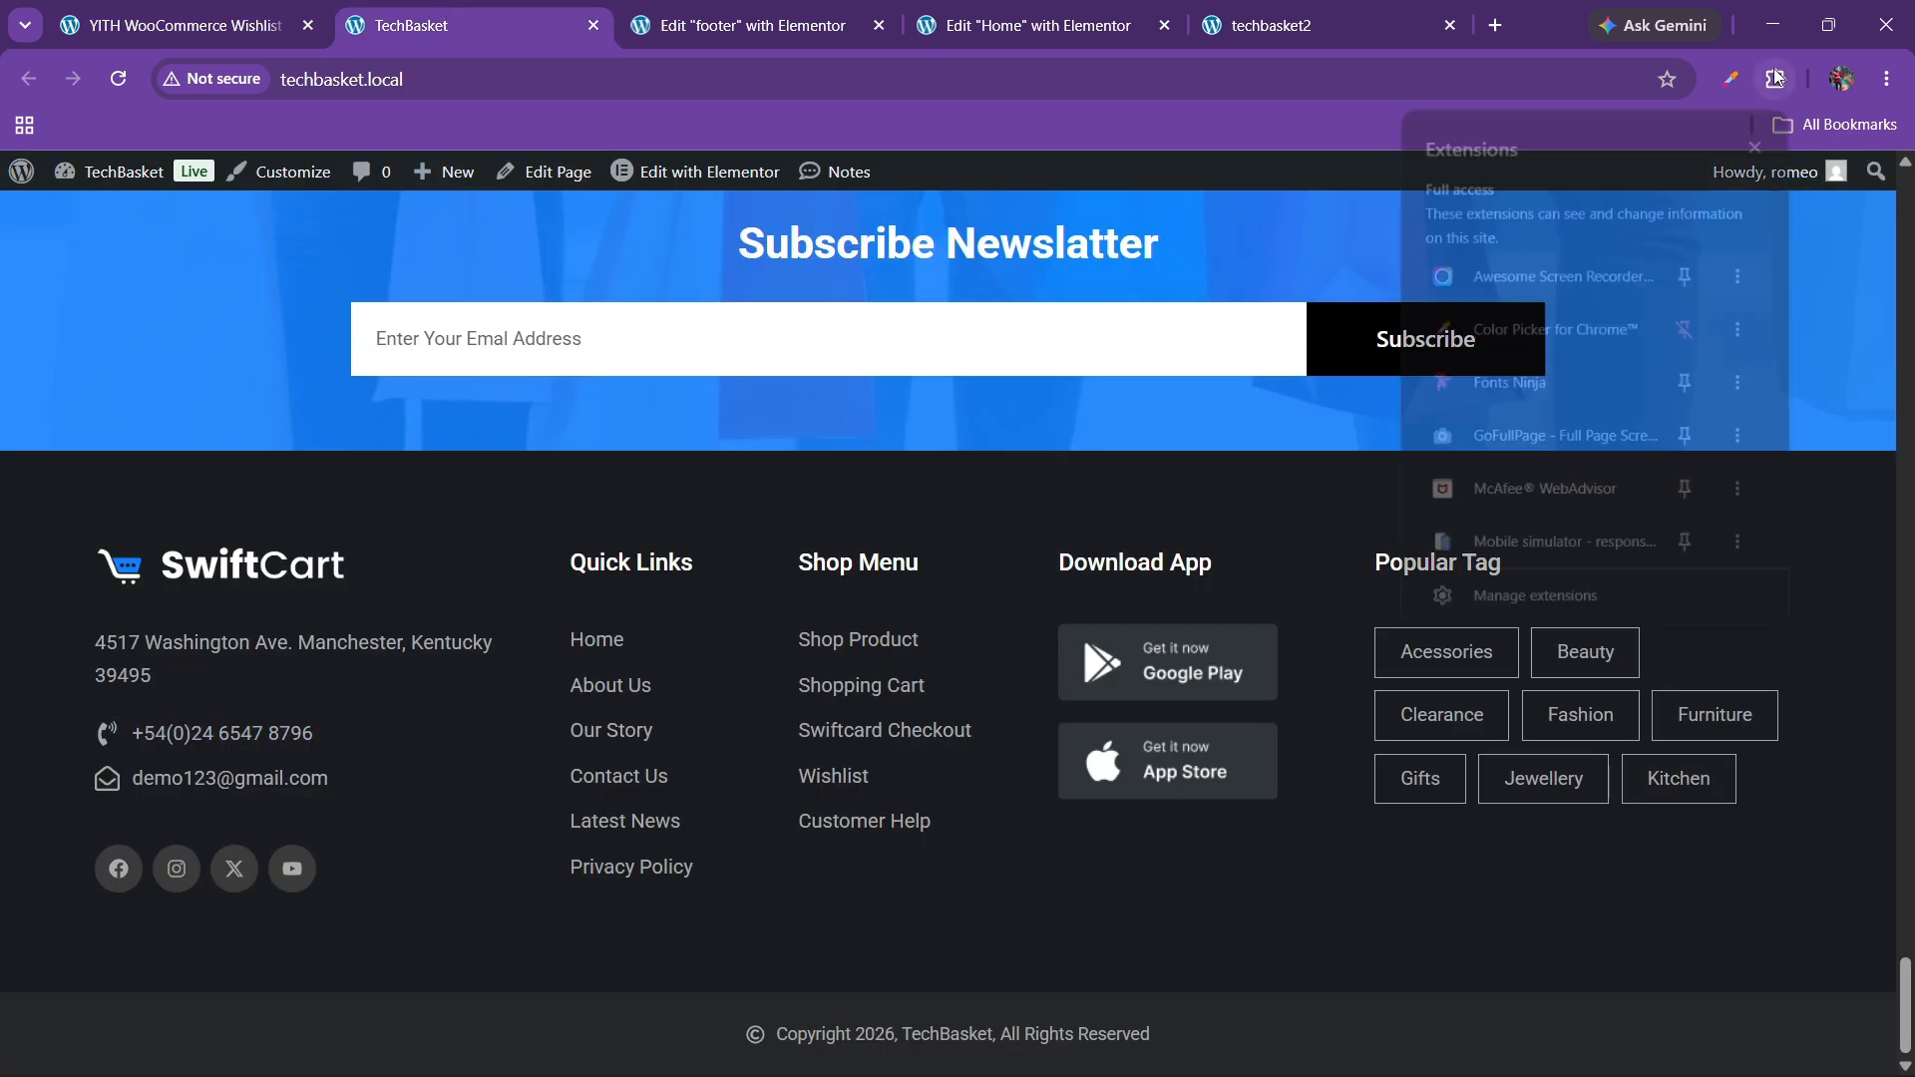
{"action": "left_click", "coordinate": [1515, 328]}
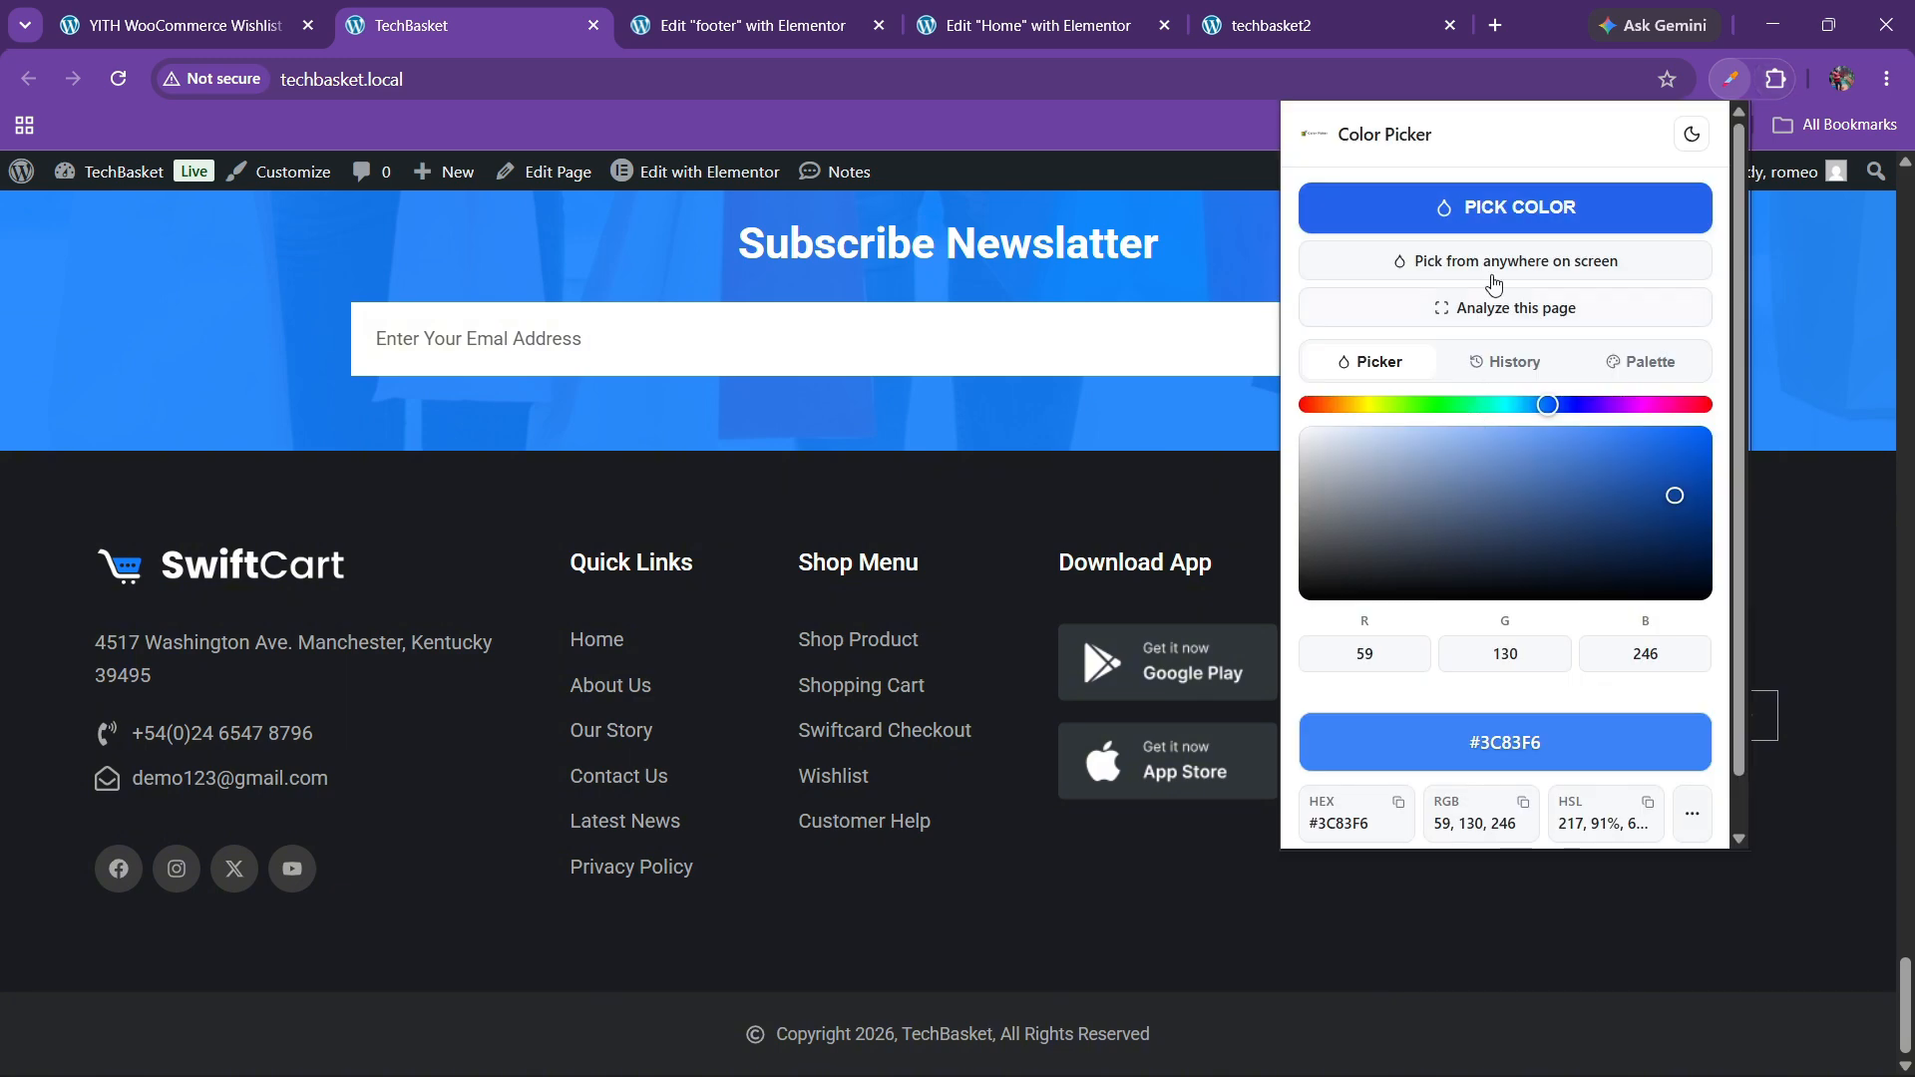
{"action": "left_click", "coordinate": [1492, 208]}
{"action": "left_click", "coordinate": [576, 557]}
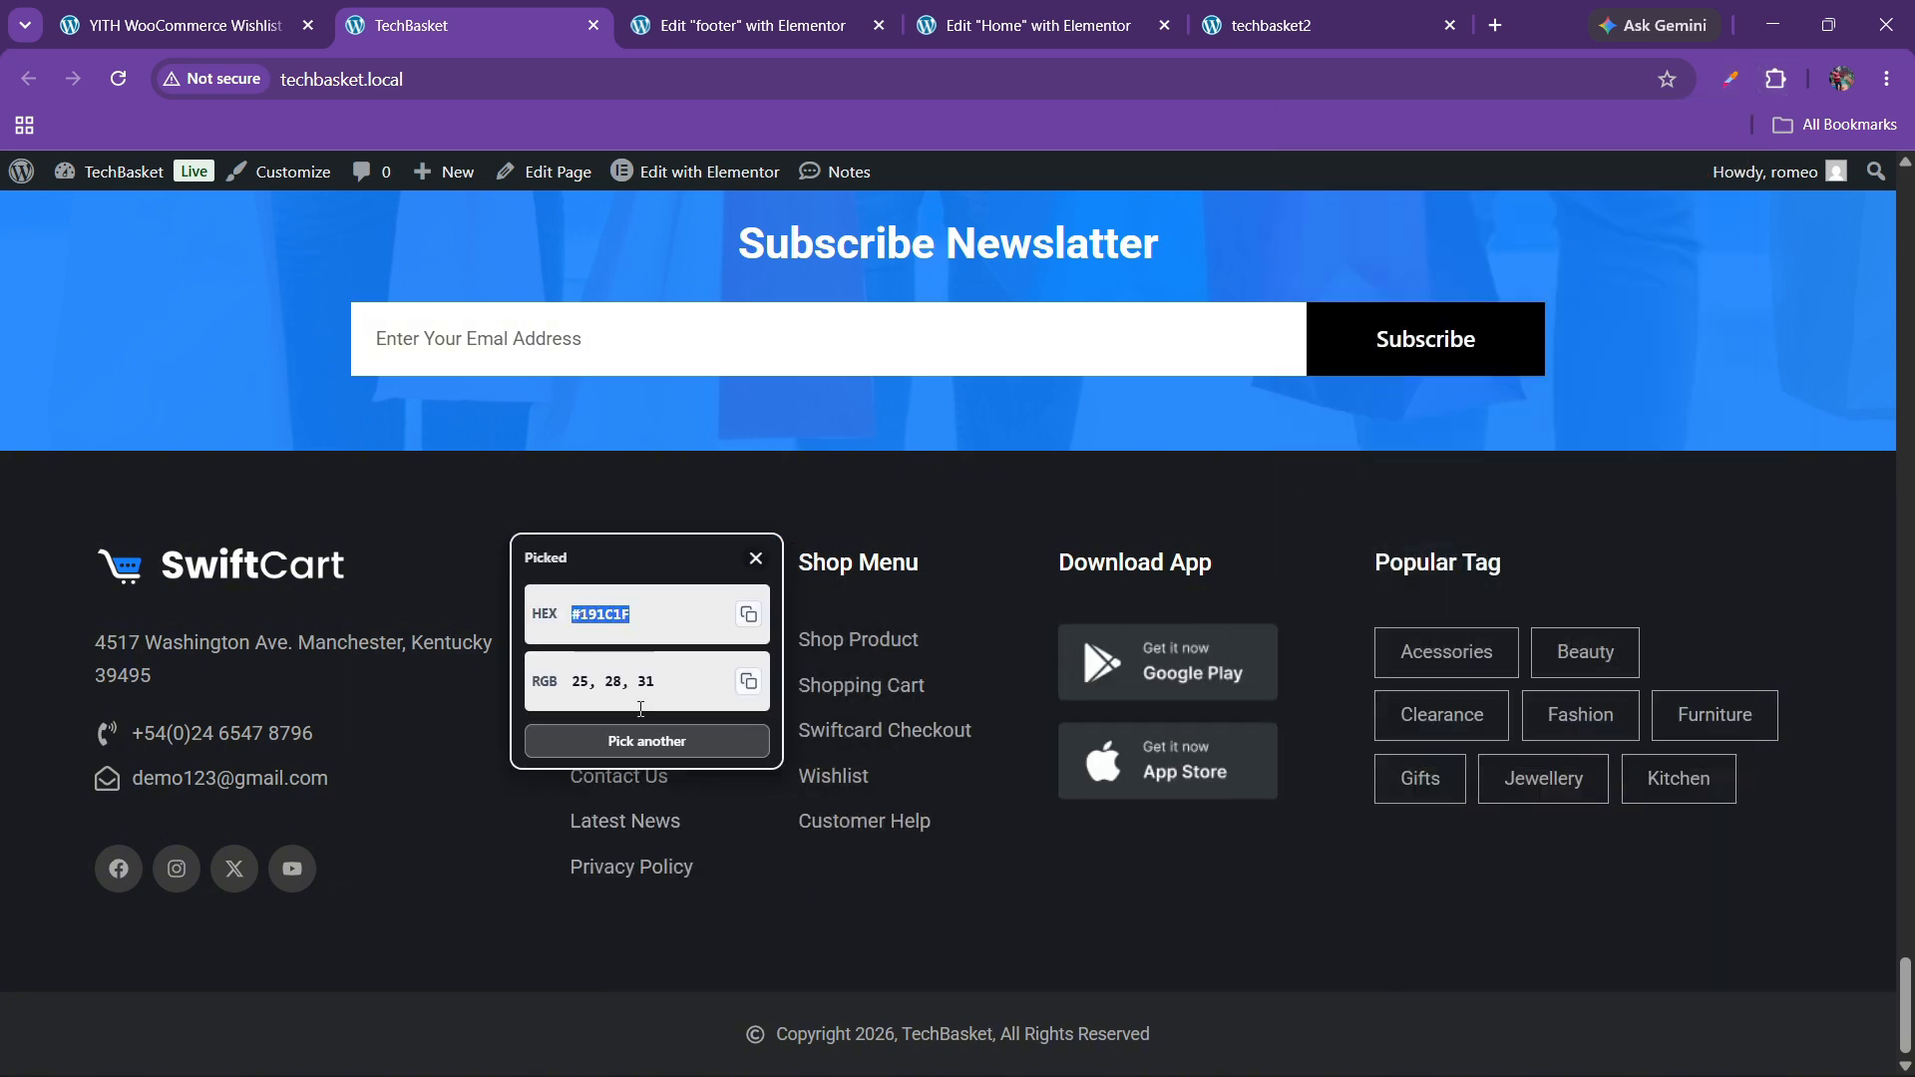
- Back in the footer editor, set the footer top container's top and bottom padding to 60 px
{"action": "left_click", "coordinate": [1032, 25]}
{"action": "left_click", "coordinate": [749, 25]}
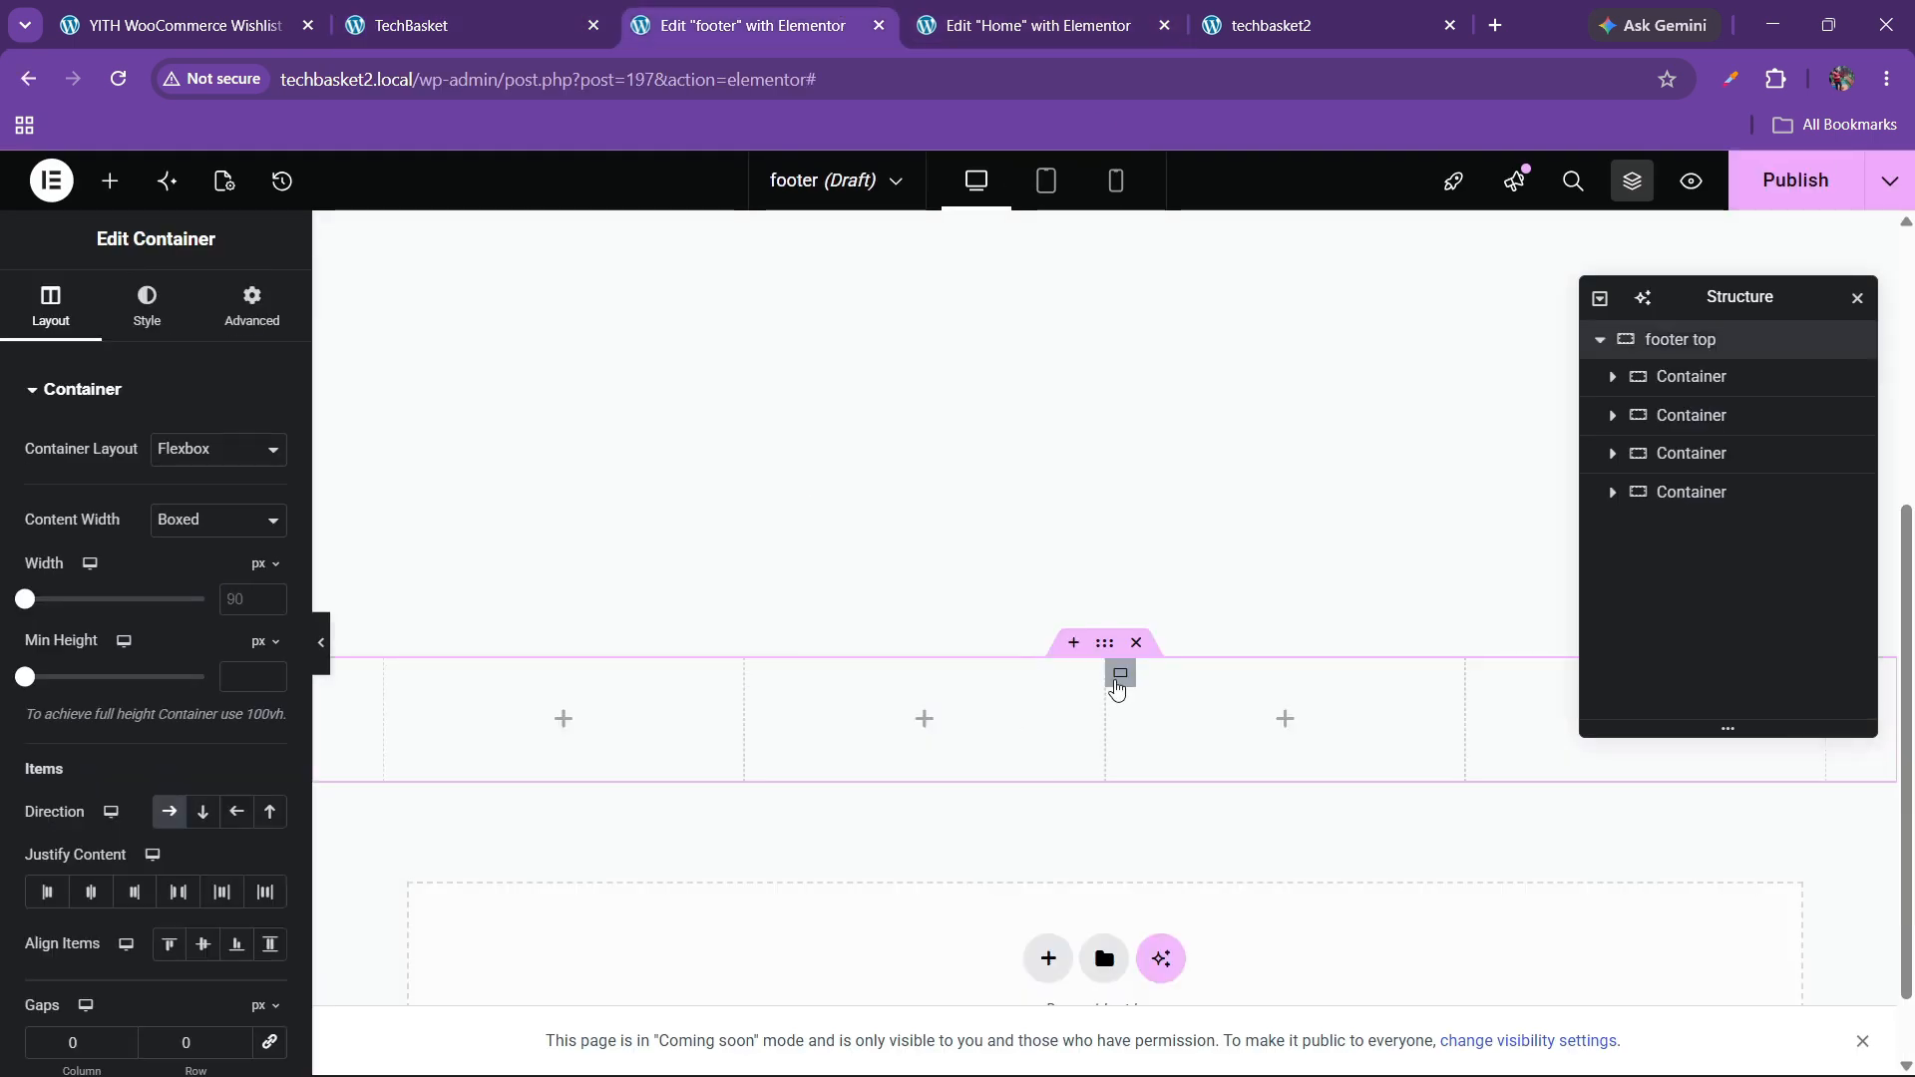
{"action": "left_click", "coordinate": [252, 304]}
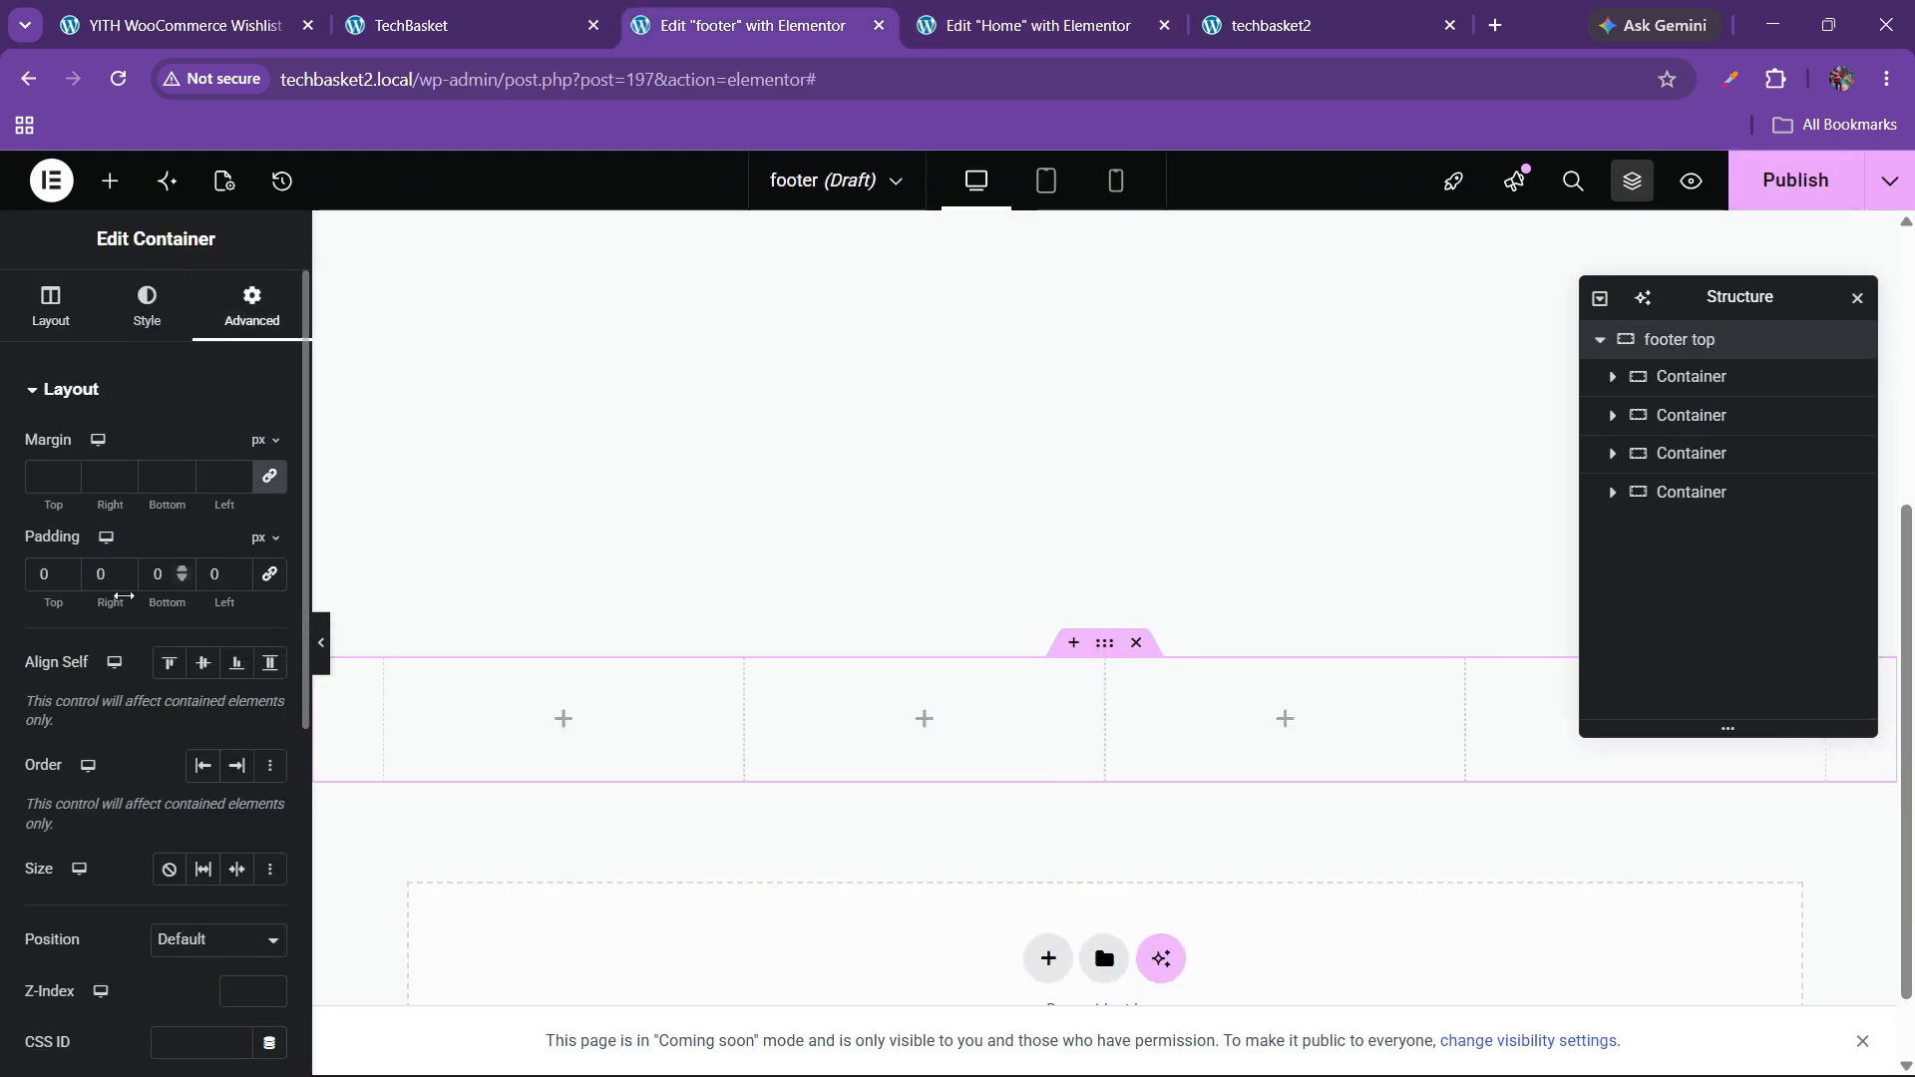
{"action": "type", "text": "6"}
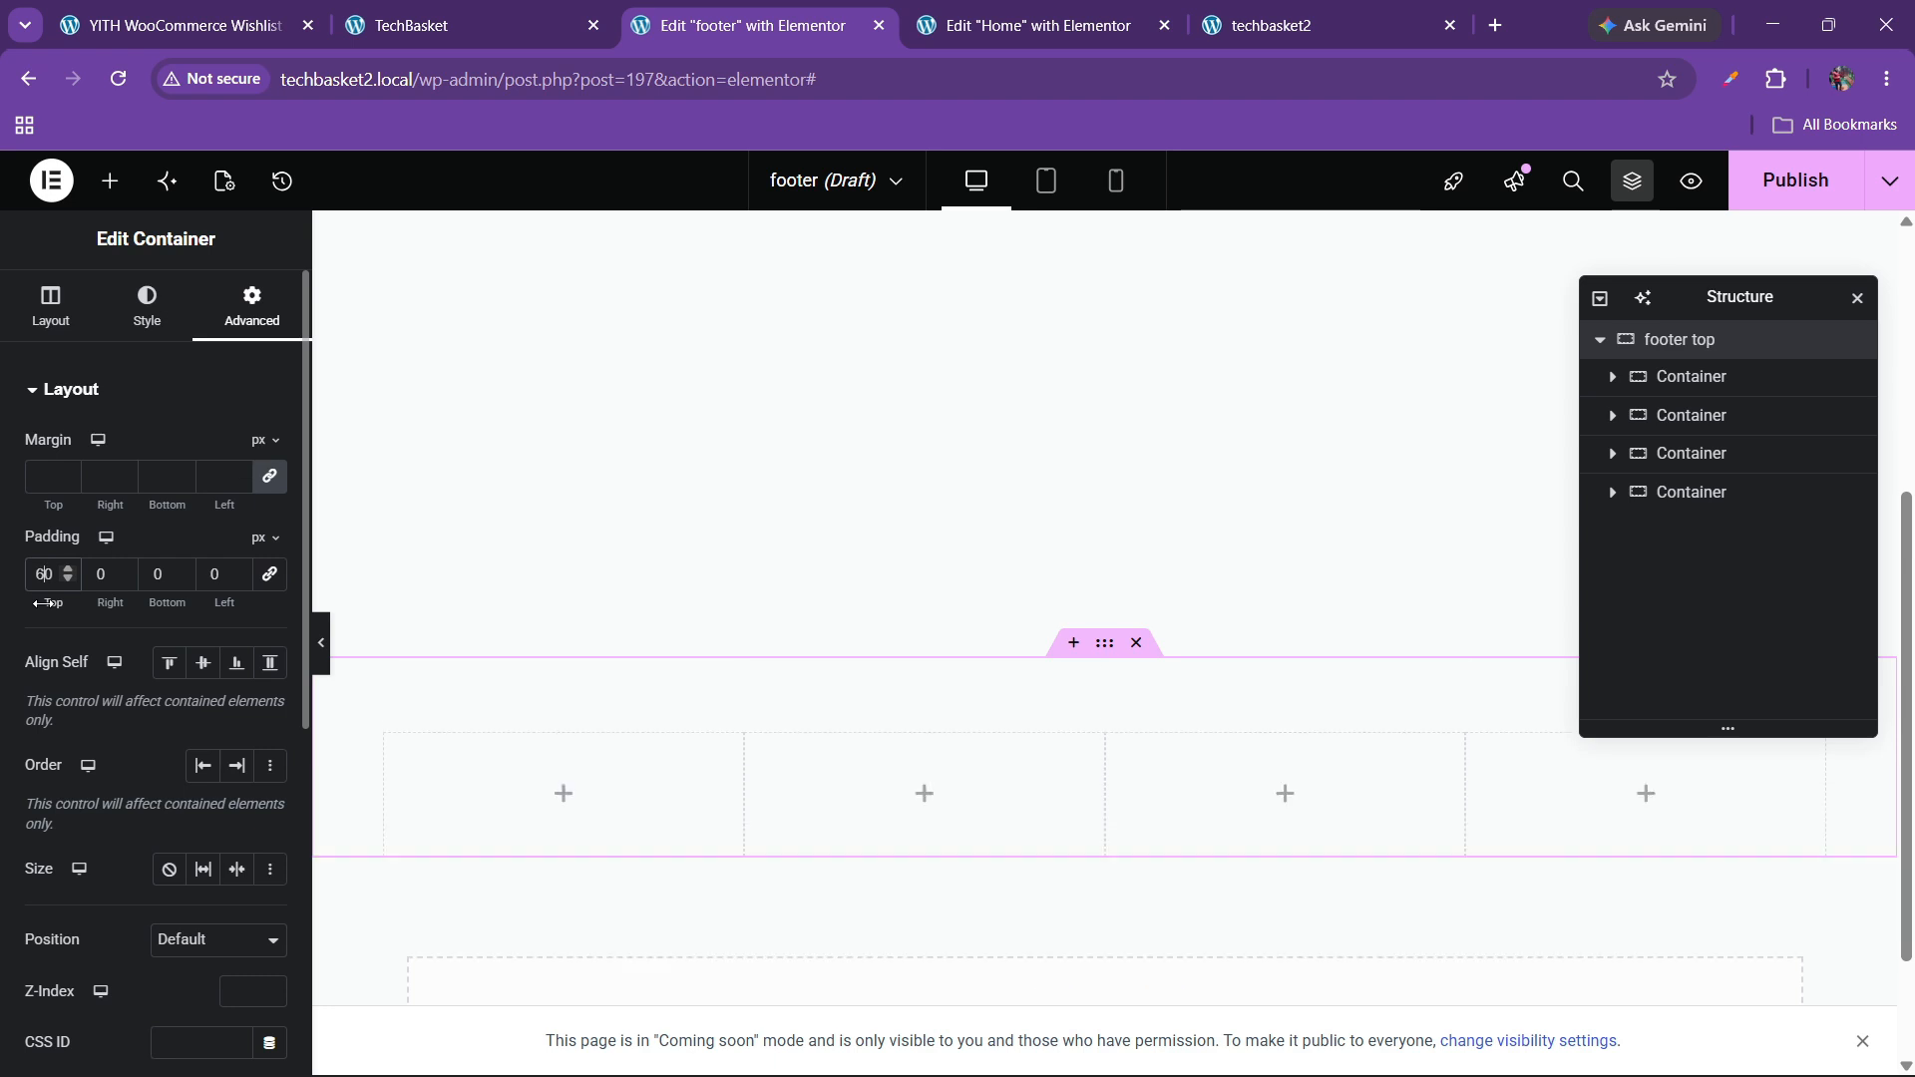
{"action": "type", "text": "60"}
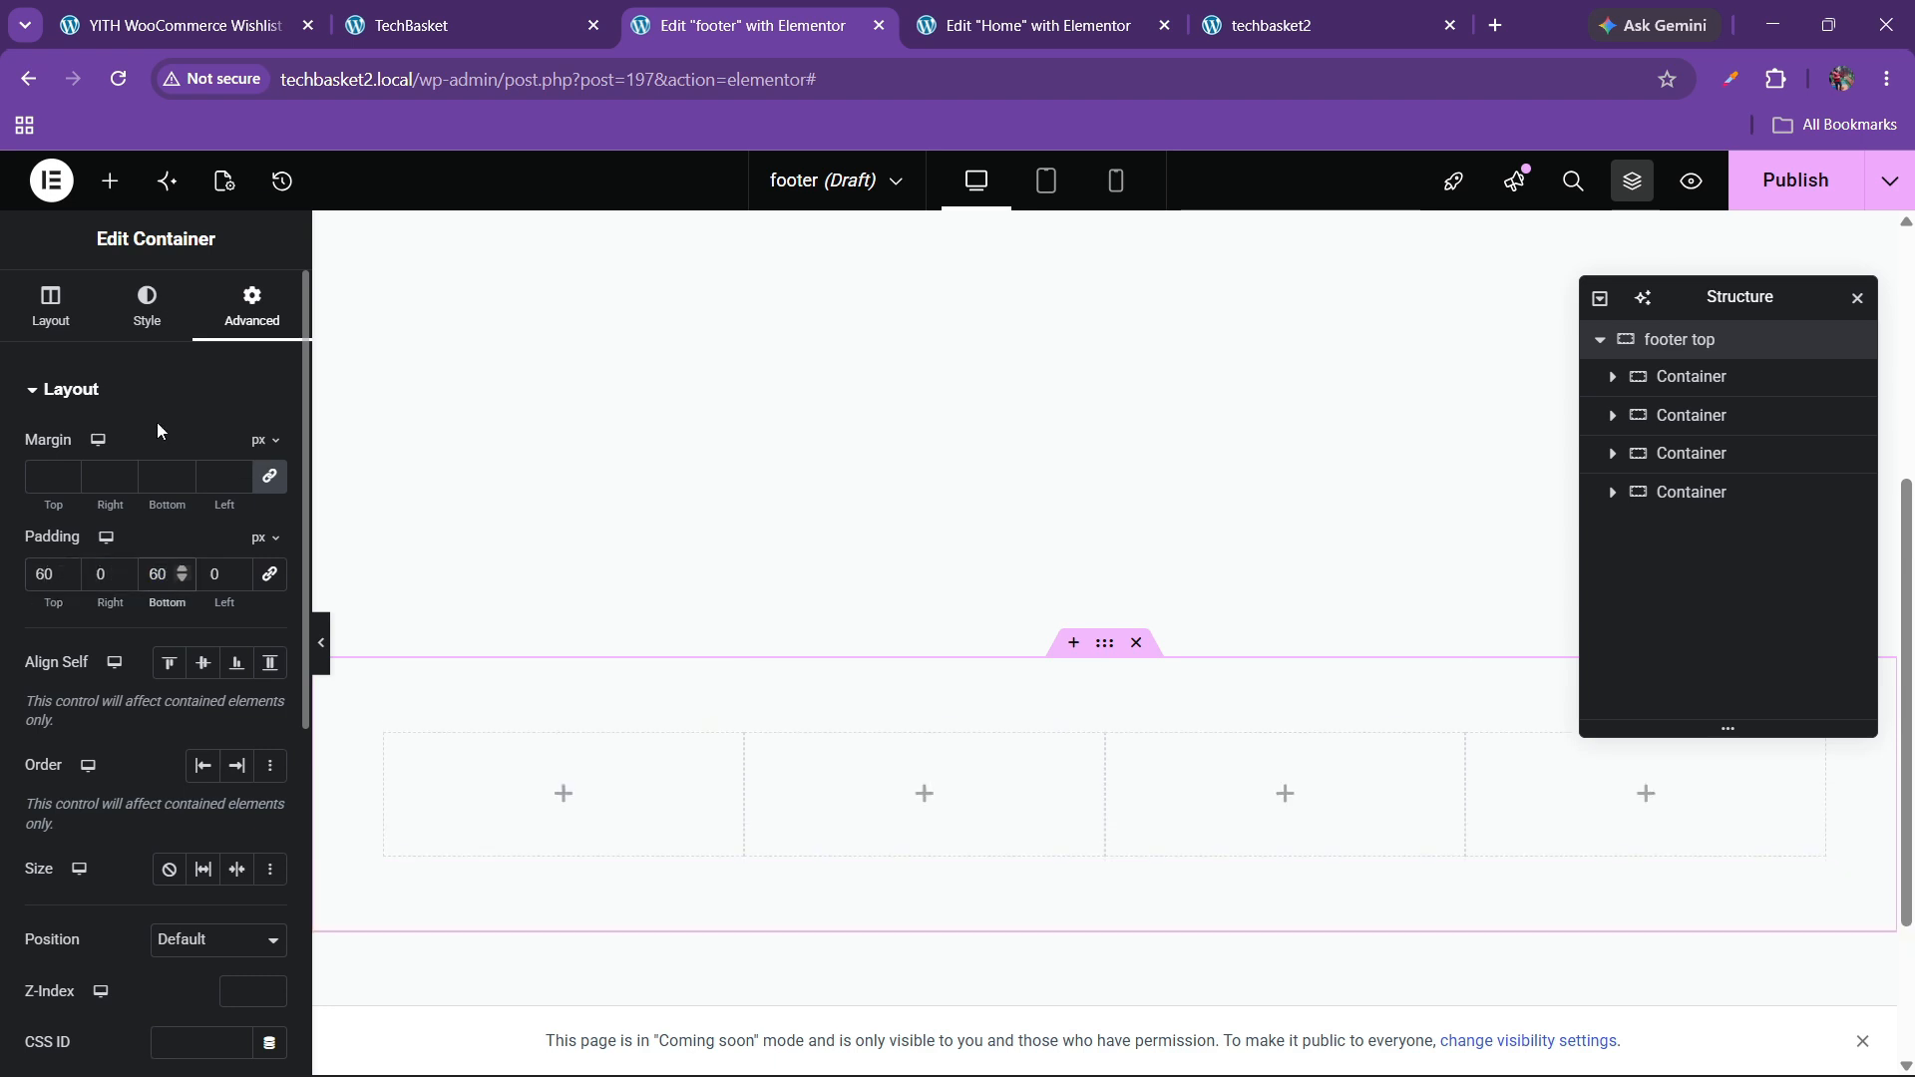
- Give the footer top container a classic background in the sampled dark colour #191C1F
{"action": "left_click", "coordinate": [147, 305]}
{"action": "left_click", "coordinate": [170, 502]}
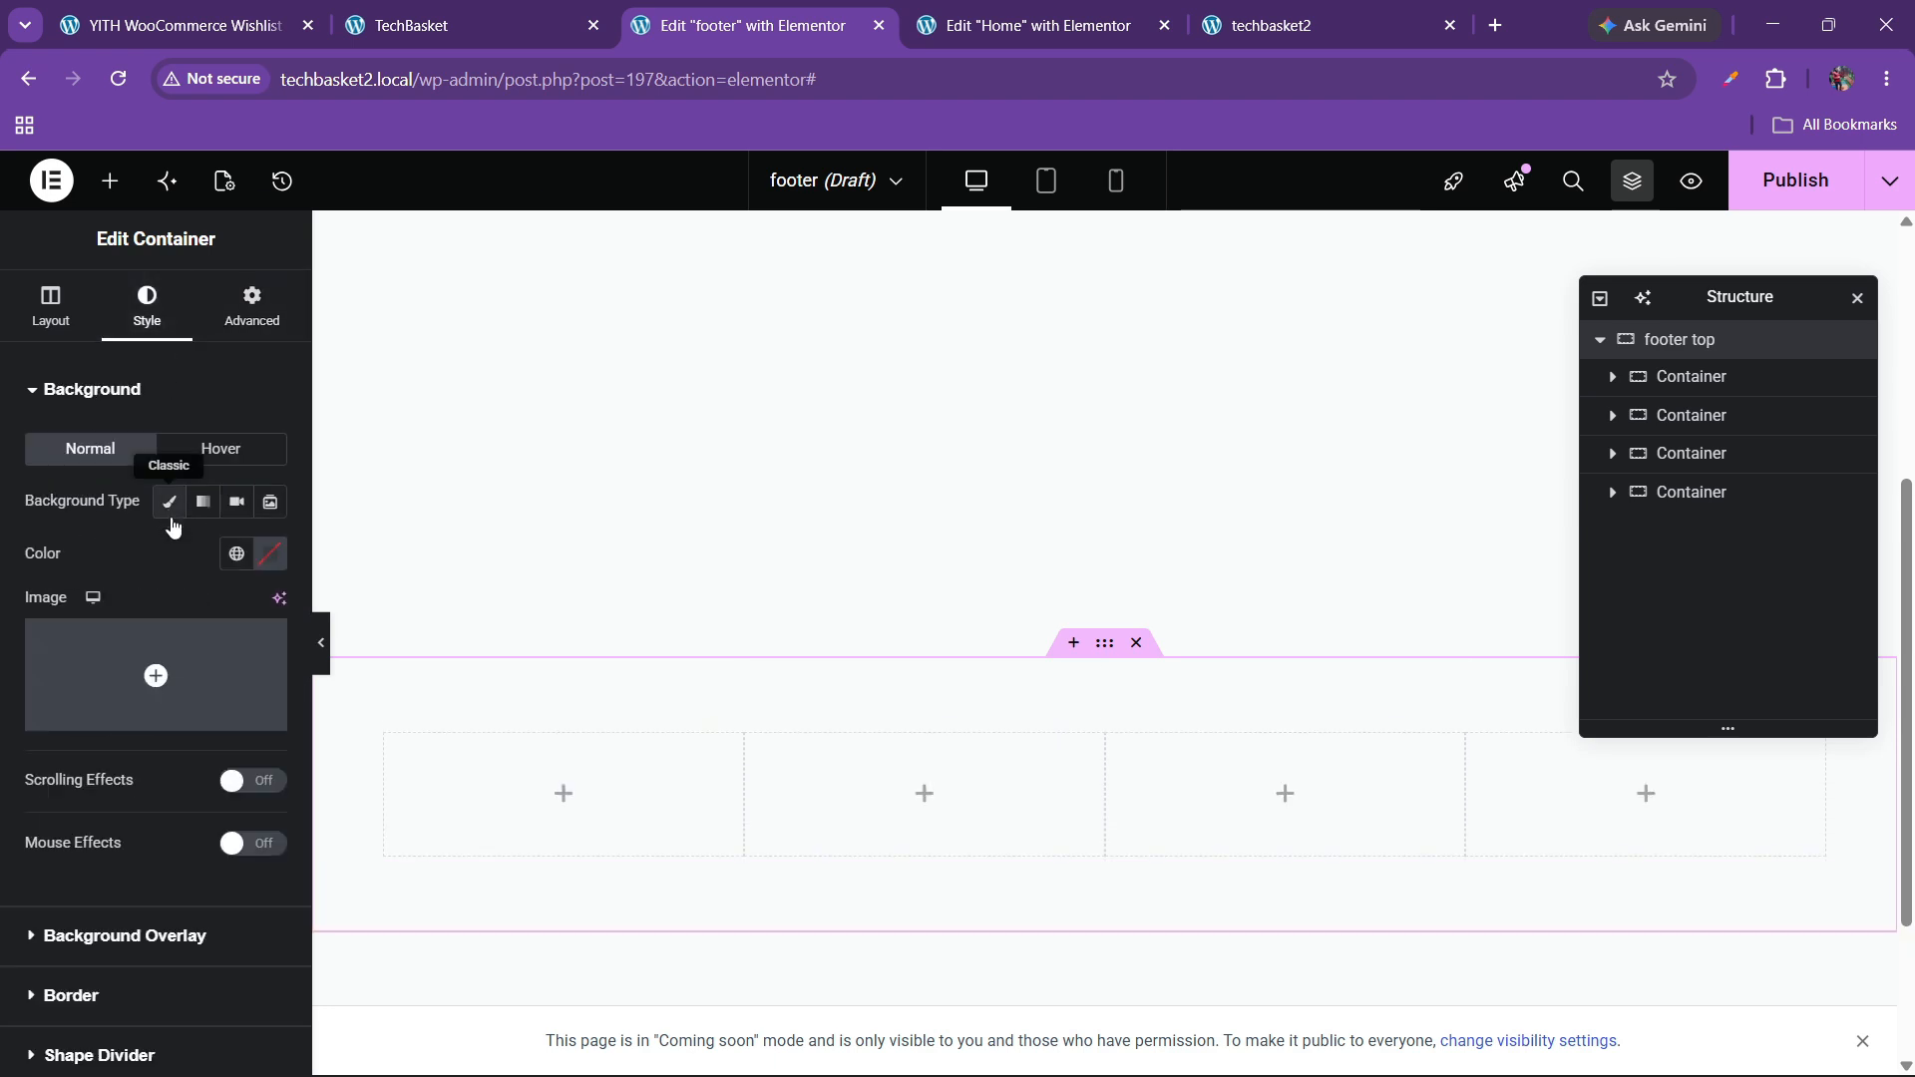
{"action": "left_click", "coordinate": [279, 559]}
{"action": "left_click", "coordinate": [226, 775]}
{"action": "left_click", "coordinate": [458, 695]}
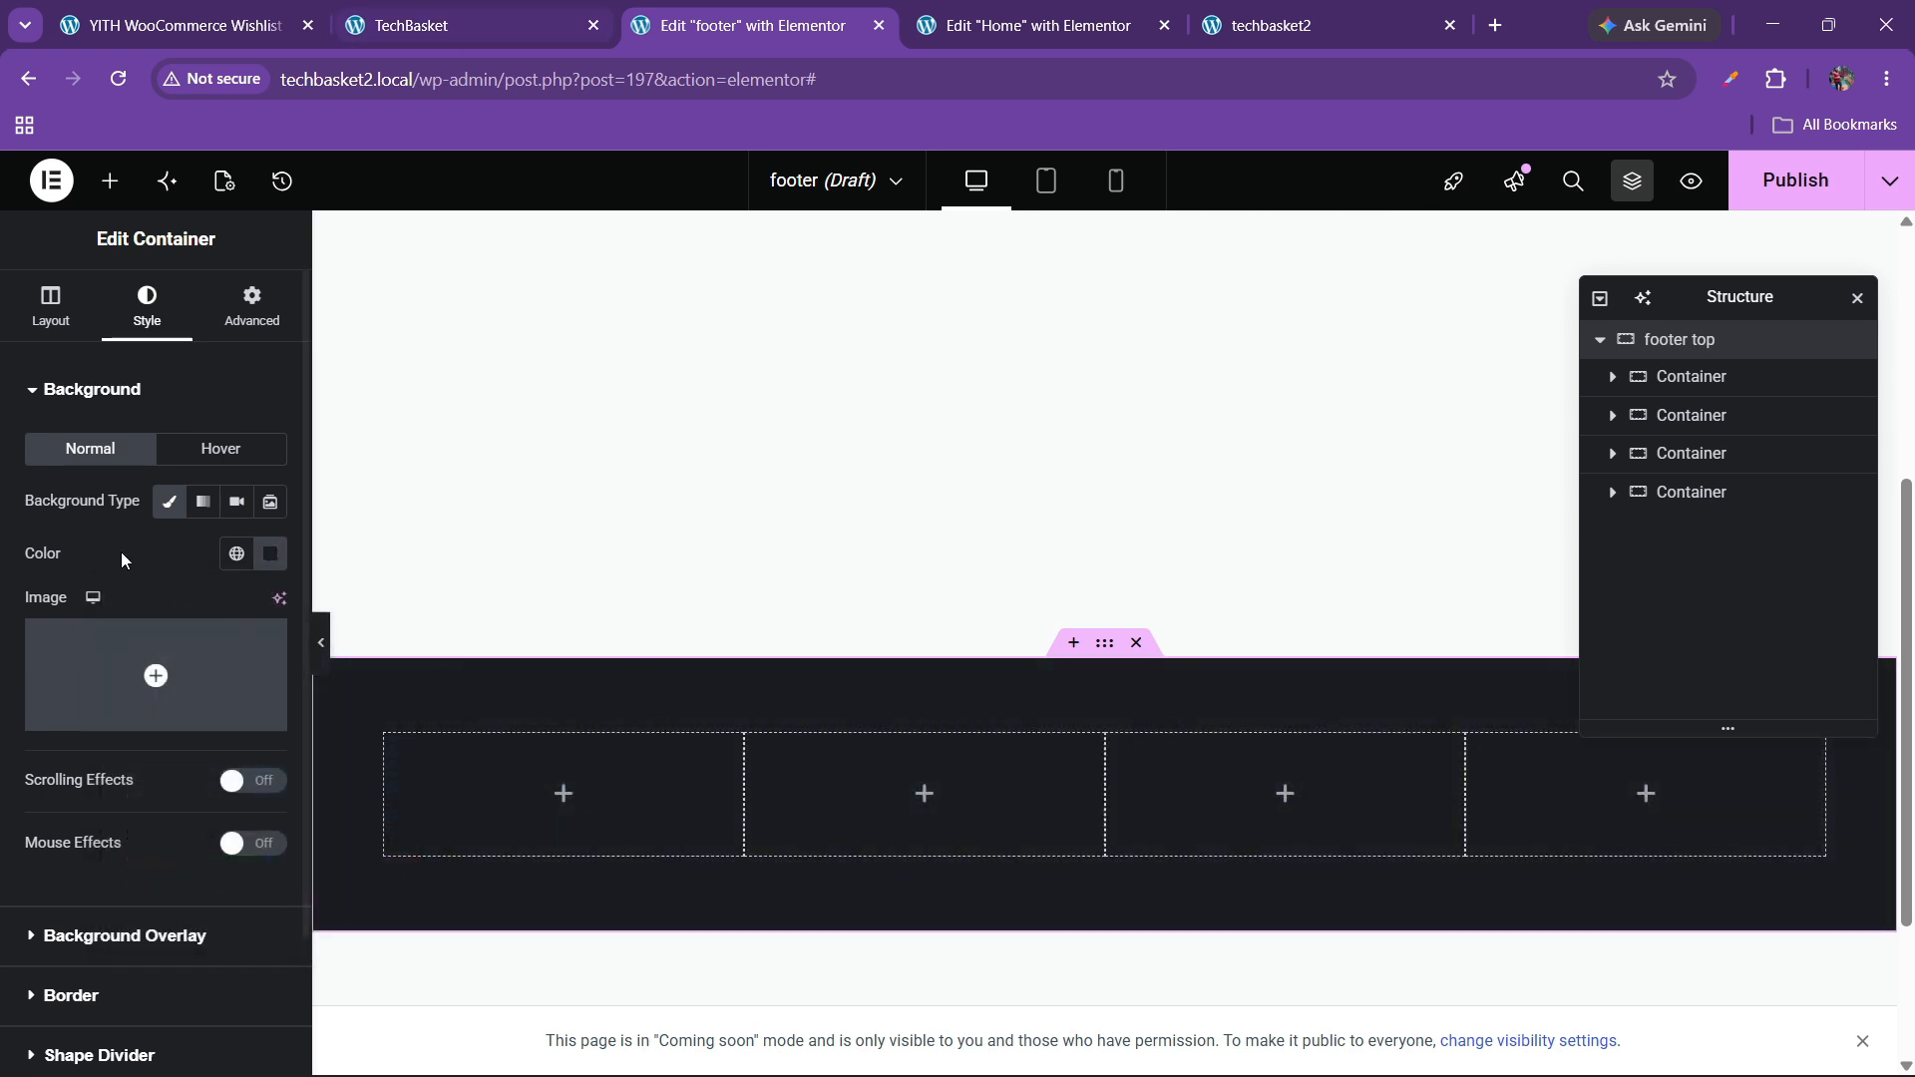
- Add an Image widget to the first column and fill it with the "logo" picture from the media library
{"action": "left_click", "coordinate": [110, 181]}
{"action": "scroll", "coordinate": [170, 698], "scroll_direction": "down", "scroll_amount": 5}
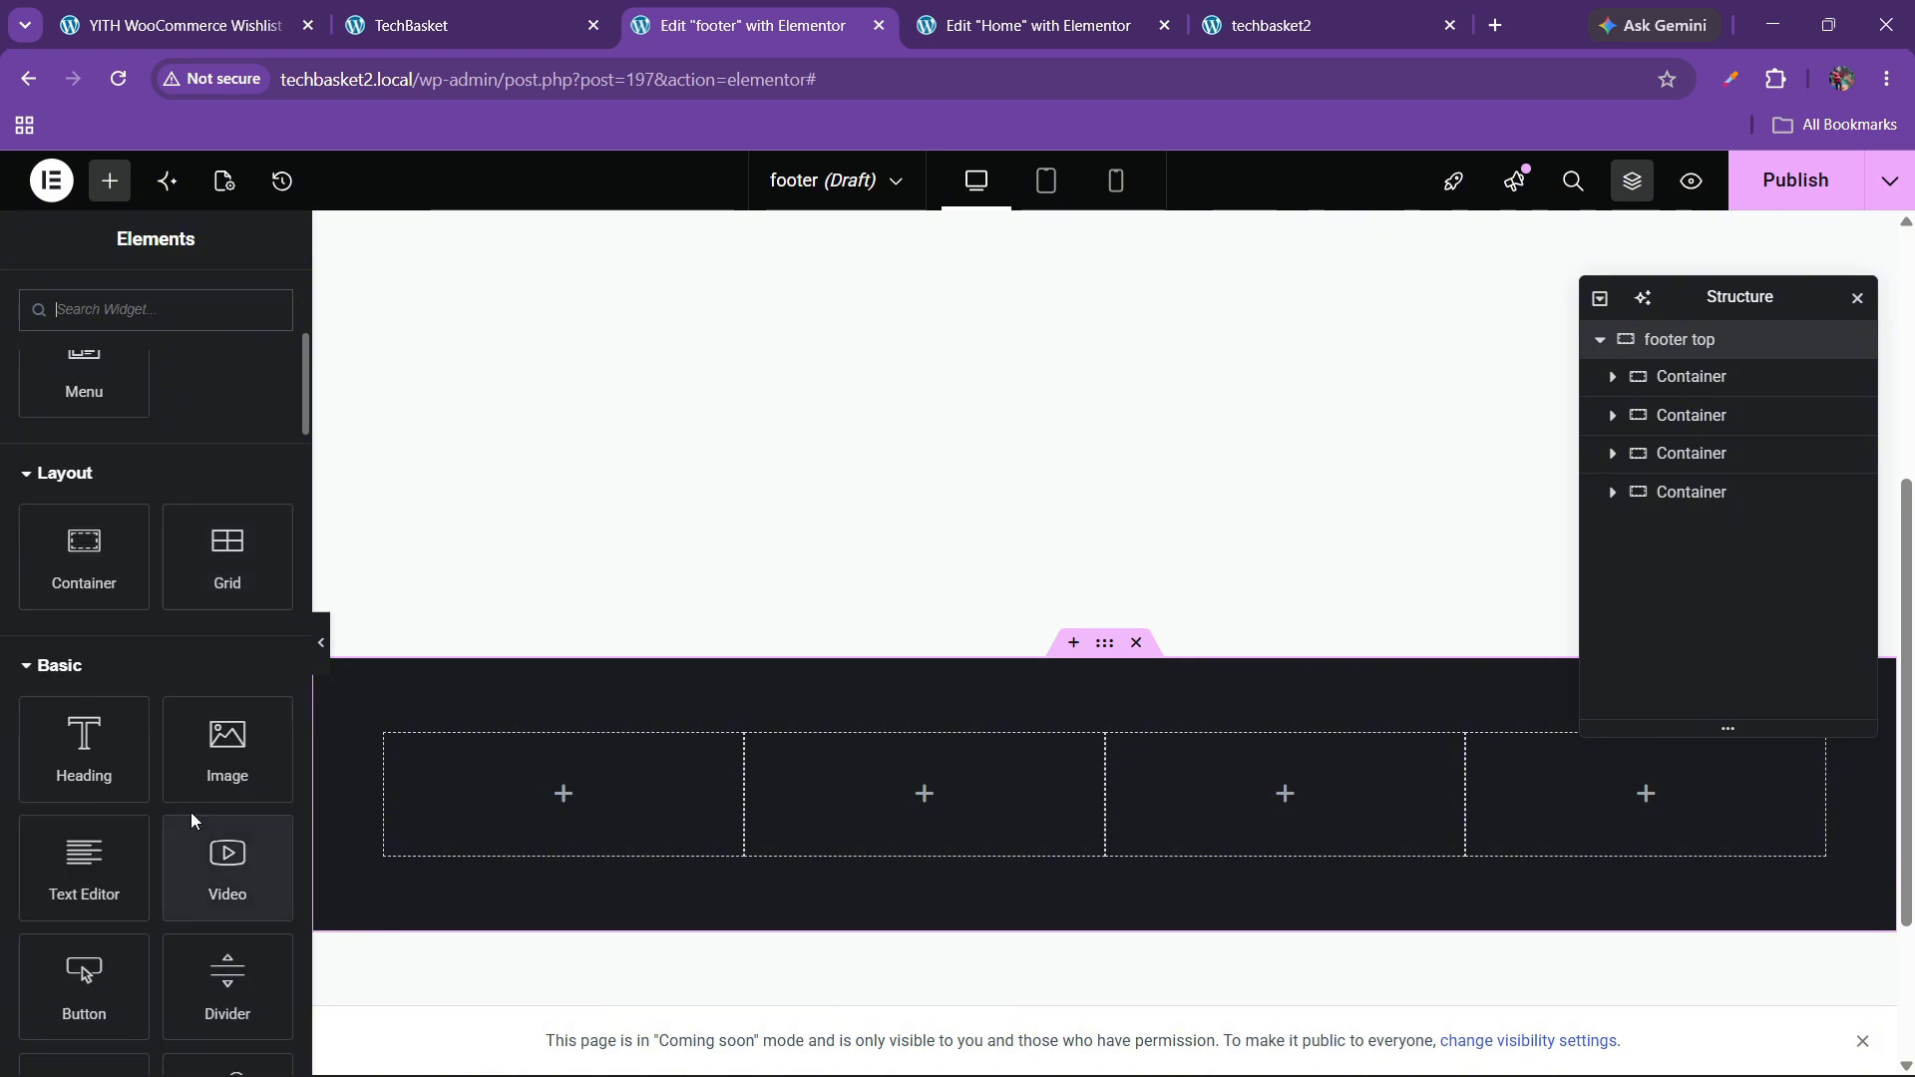
{"action": "left_click_drag", "start_coordinate": [227, 748], "coordinate": [521, 794]}
{"action": "left_click", "coordinate": [77, 514]}
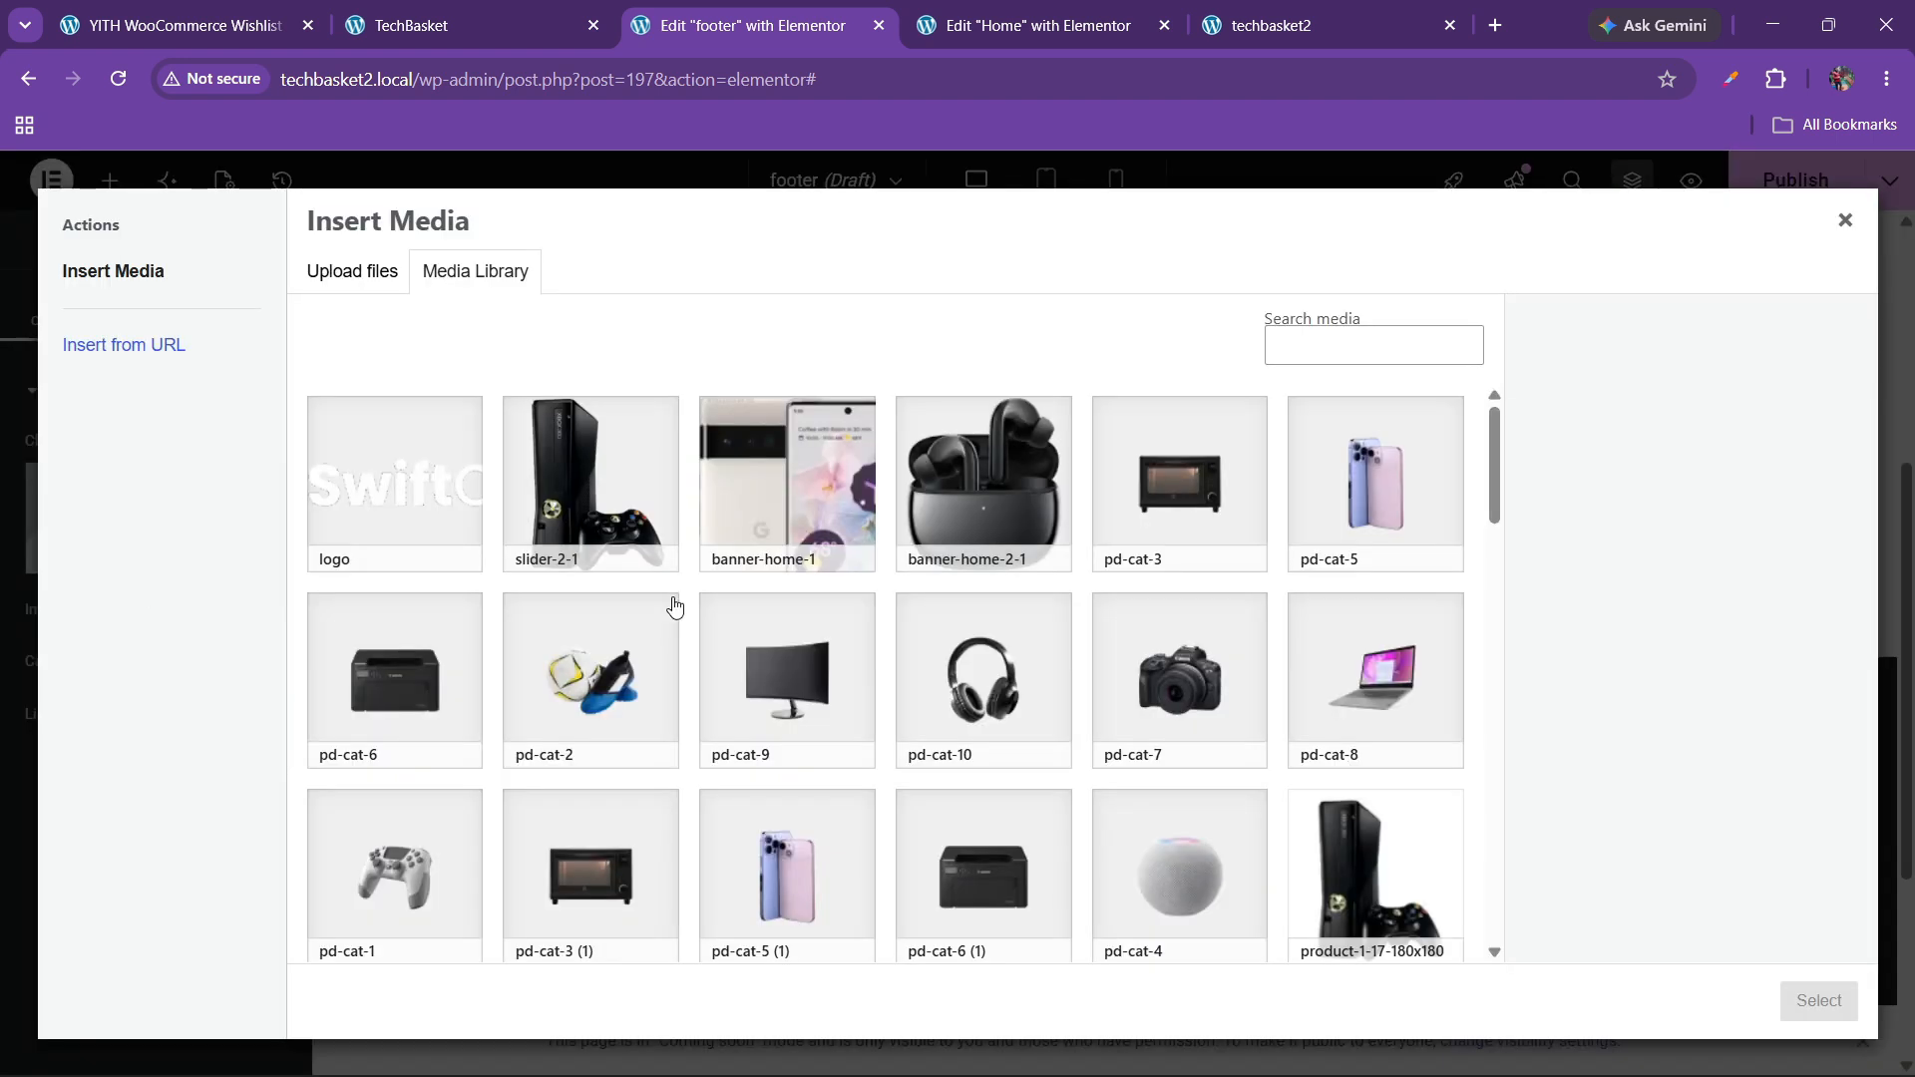
{"action": "left_click", "coordinate": [464, 482]}
{"action": "left_click", "coordinate": [1819, 1001]}
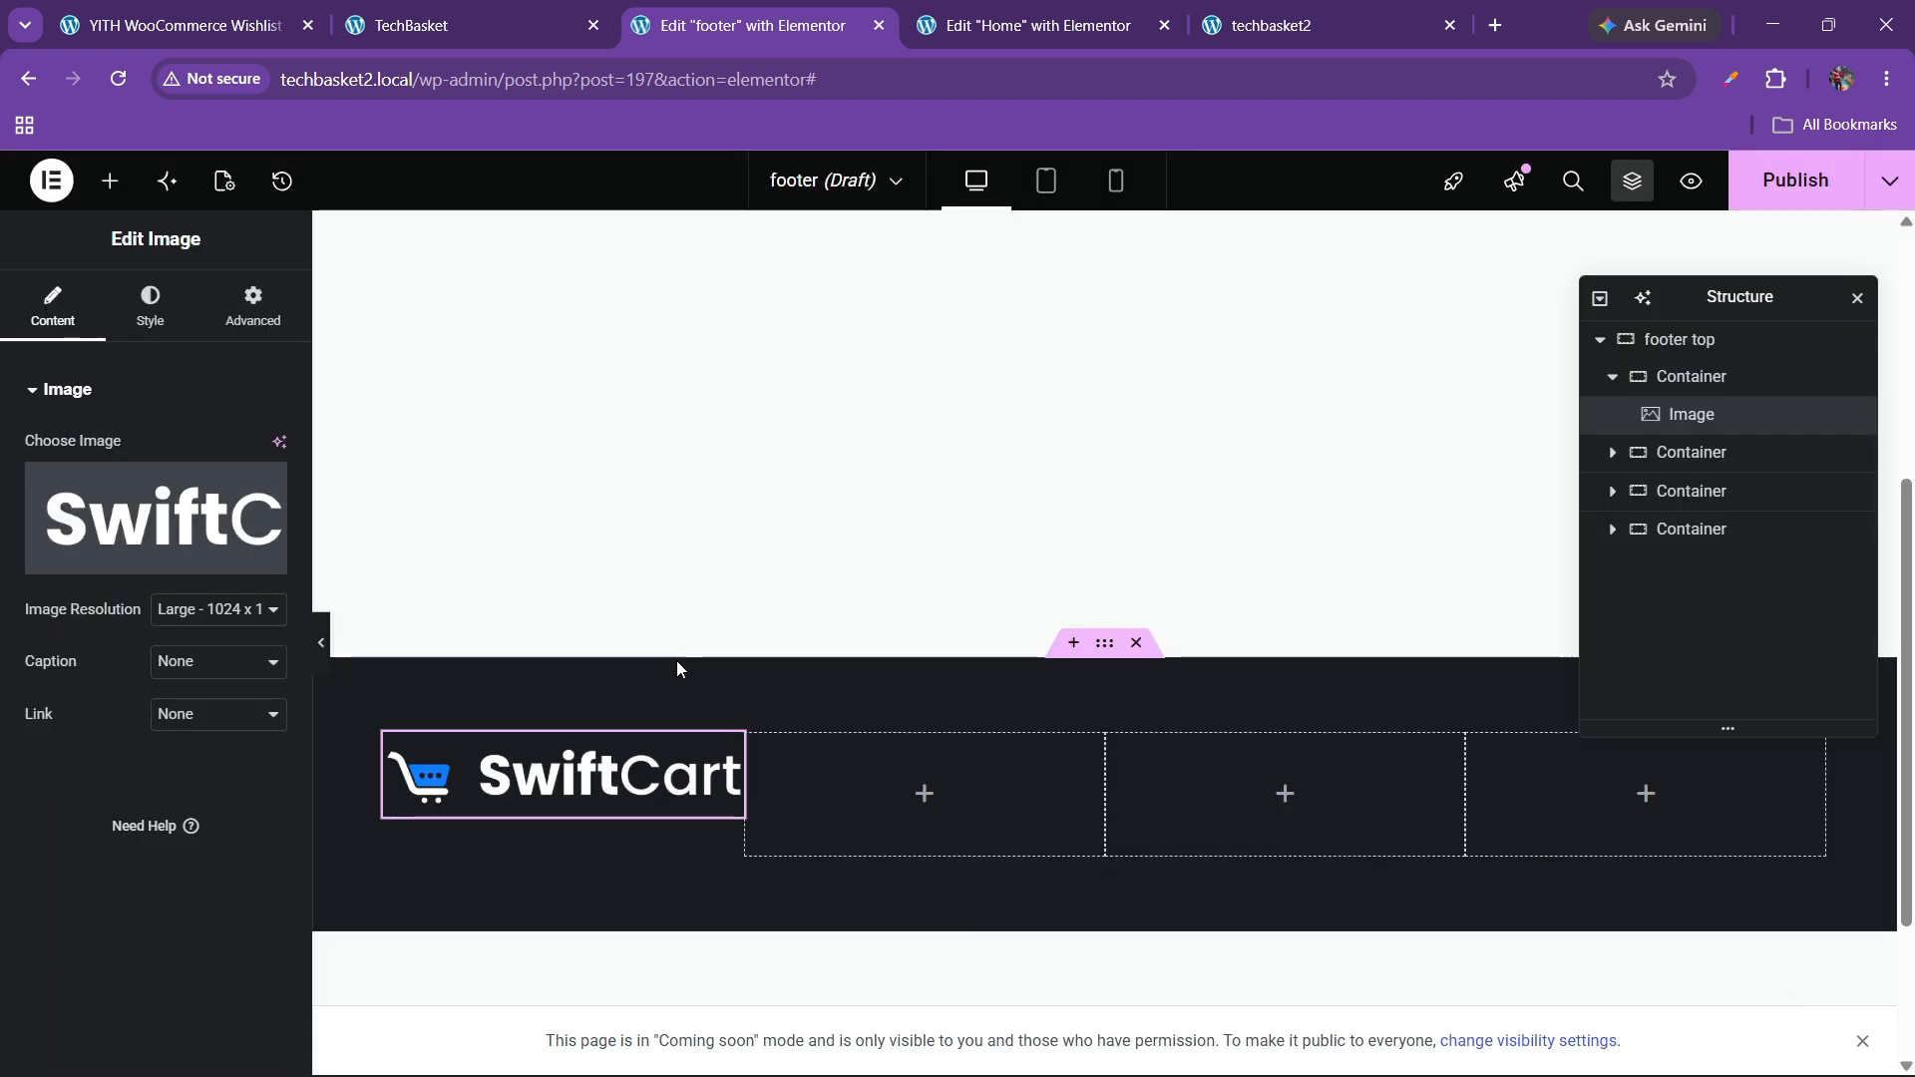
- Give the logo image a custom width of 62%
{"action": "left_click", "coordinate": [252, 304]}
{"action": "left_click", "coordinate": [220, 643]}
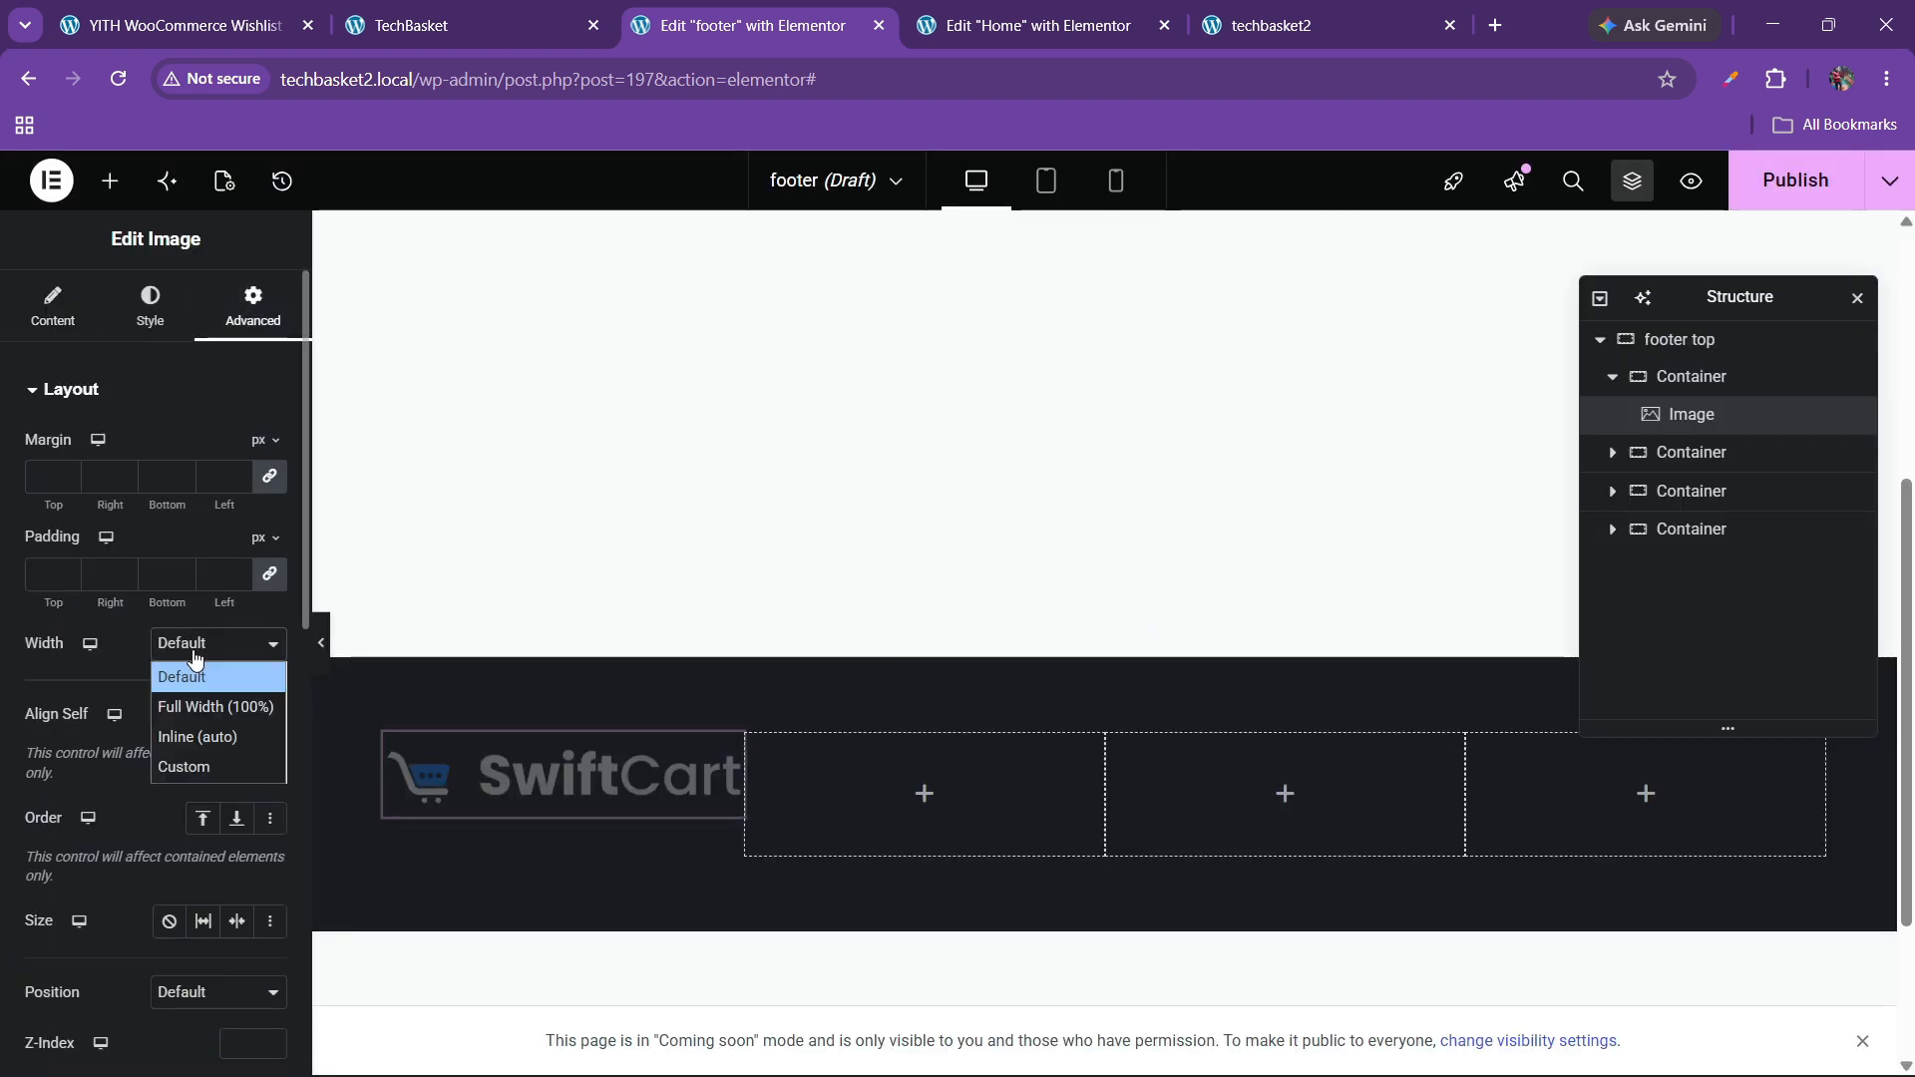
{"action": "left_click", "coordinate": [183, 766]}
{"action": "left_click", "coordinate": [267, 719]}
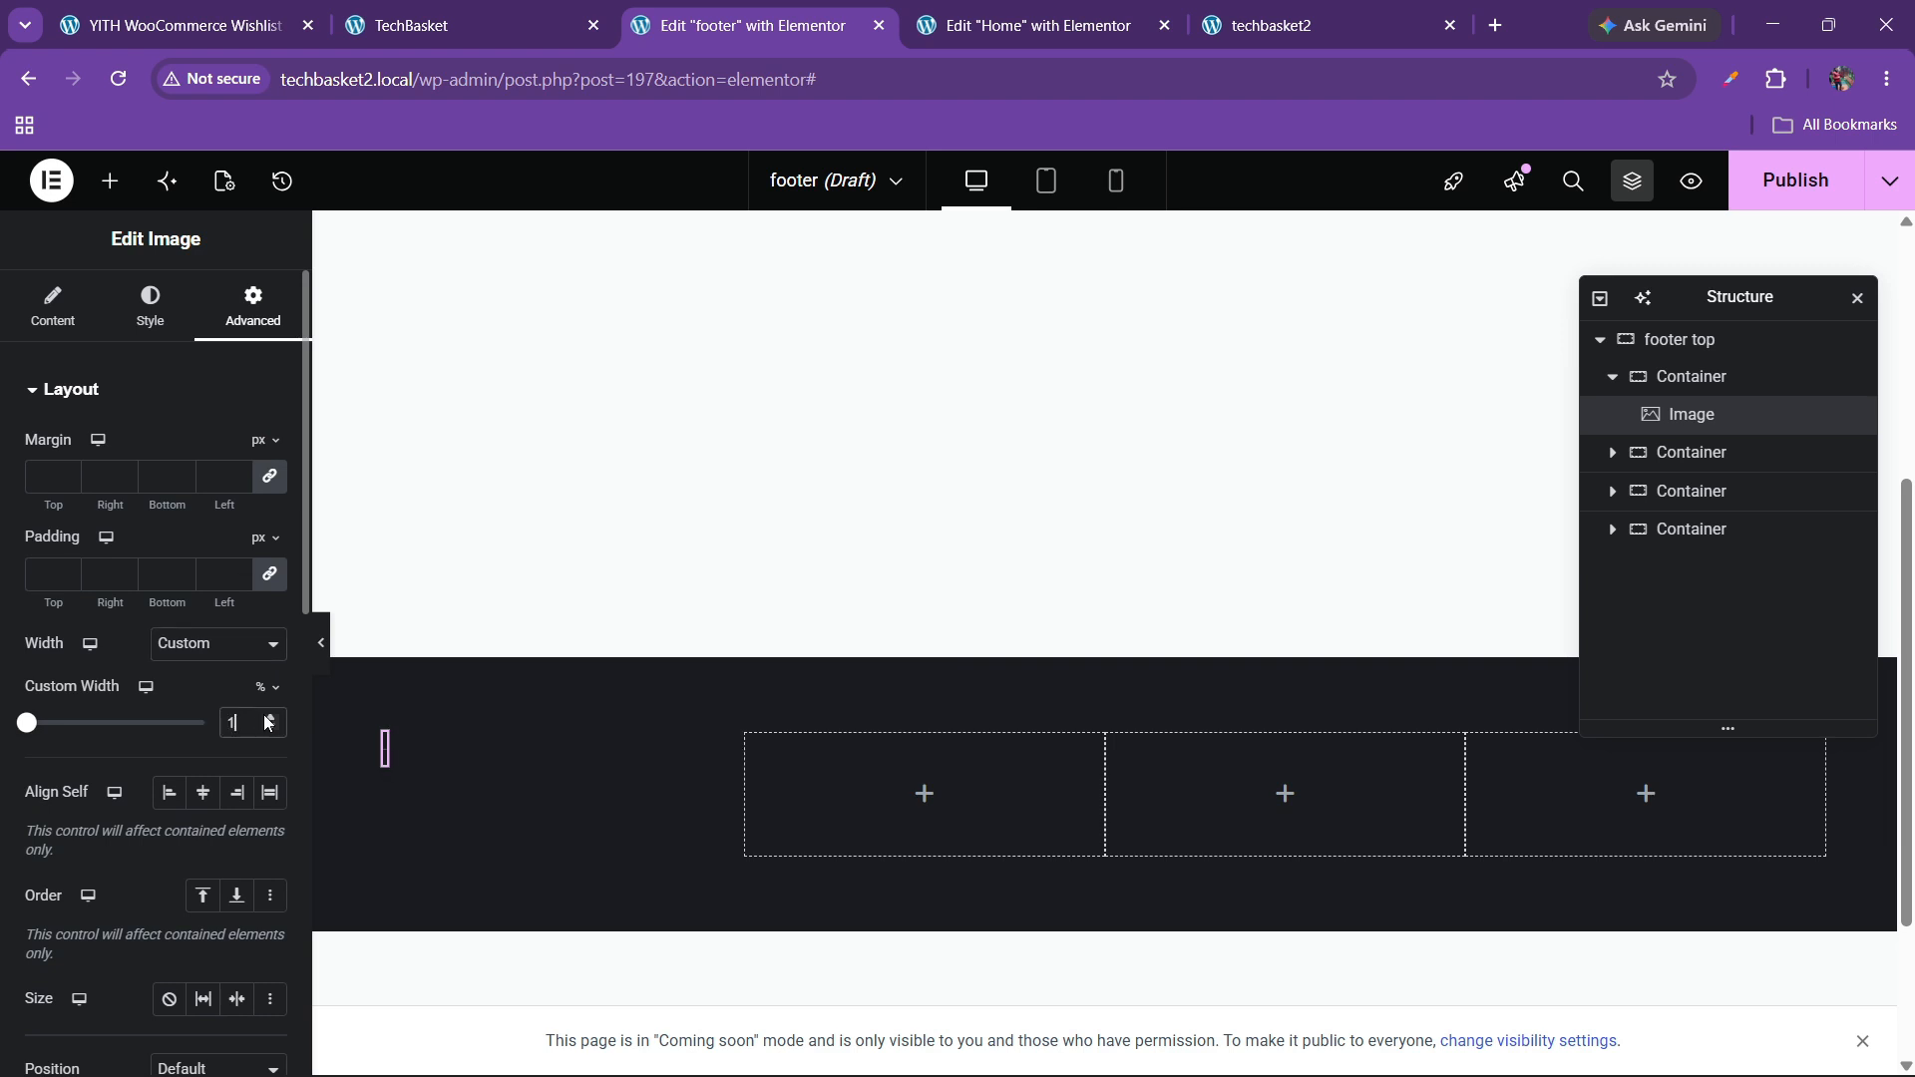
{"action": "left_click_drag", "start_coordinate": [268, 719], "coordinate": [267, 719]}
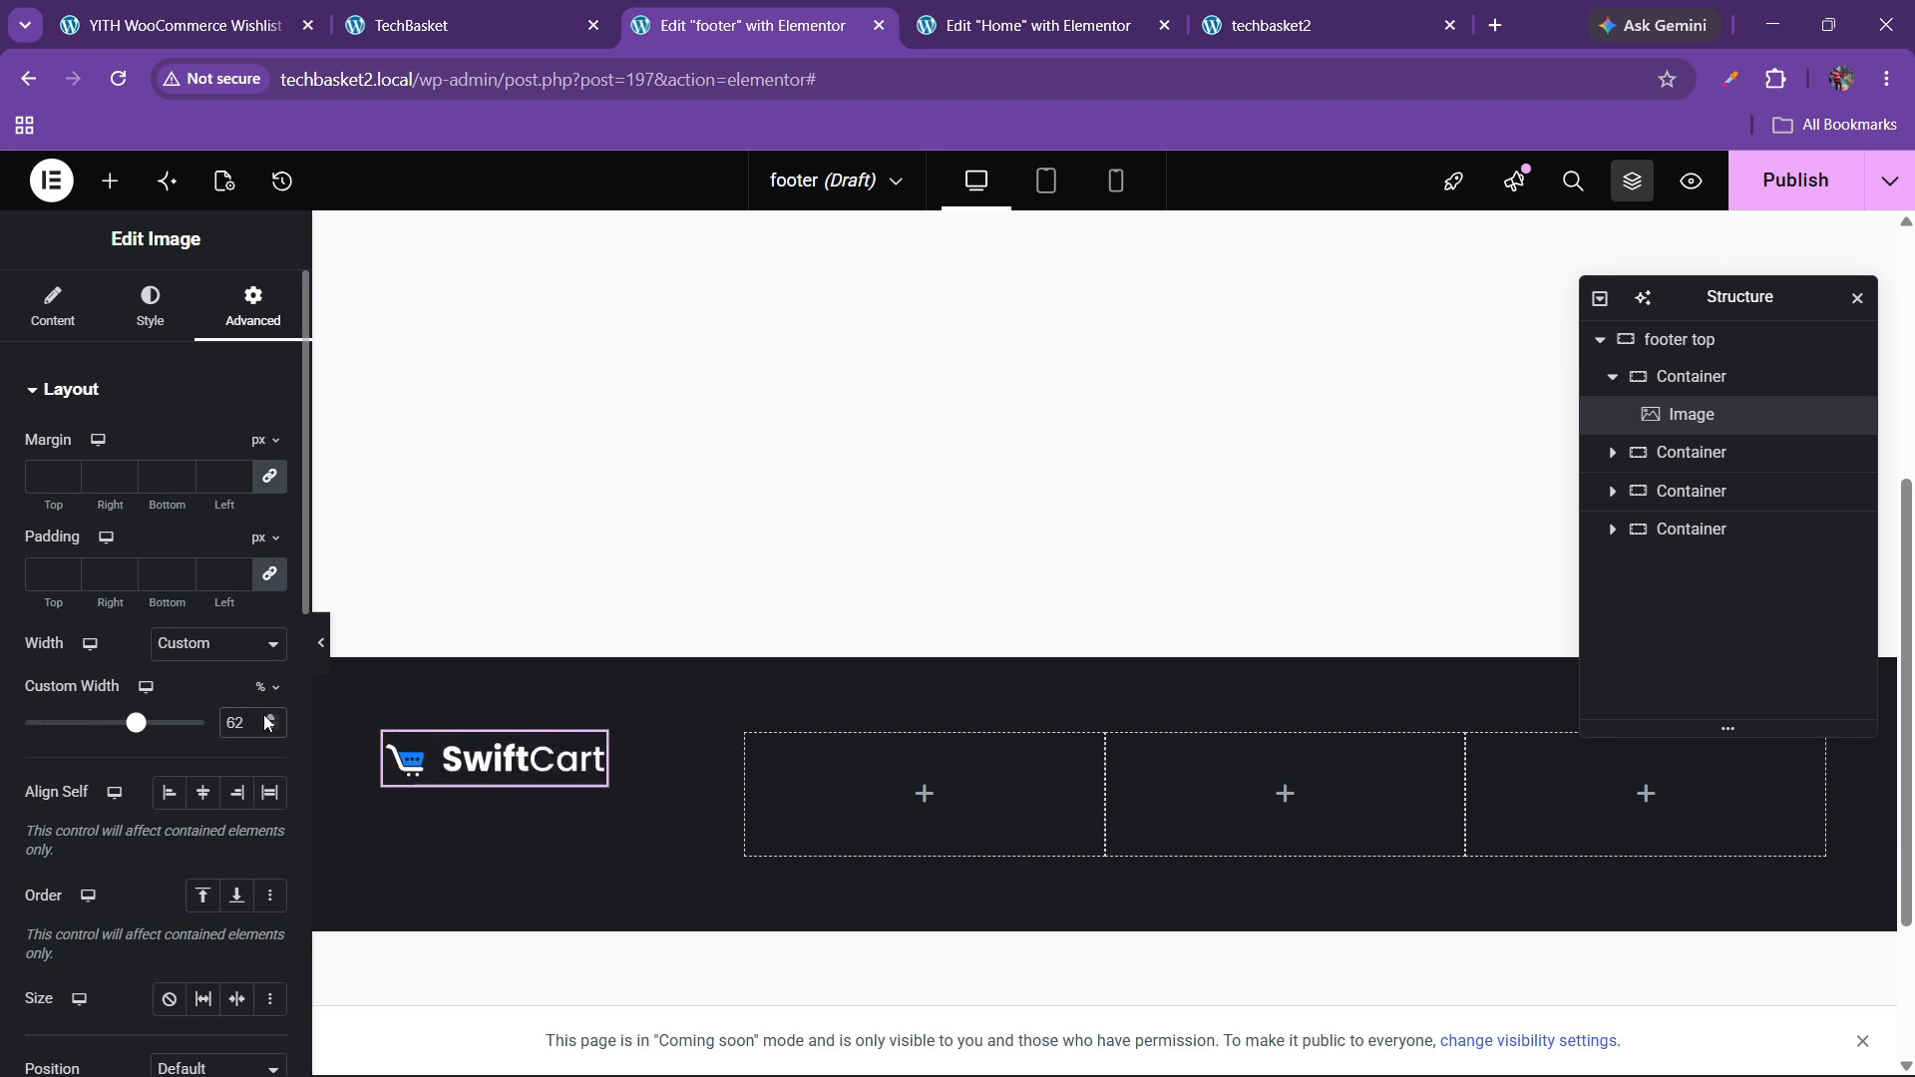
- Check the reference footer and place a Text Editor widget below the logo in the first column
{"action": "left_click", "coordinate": [469, 25]}
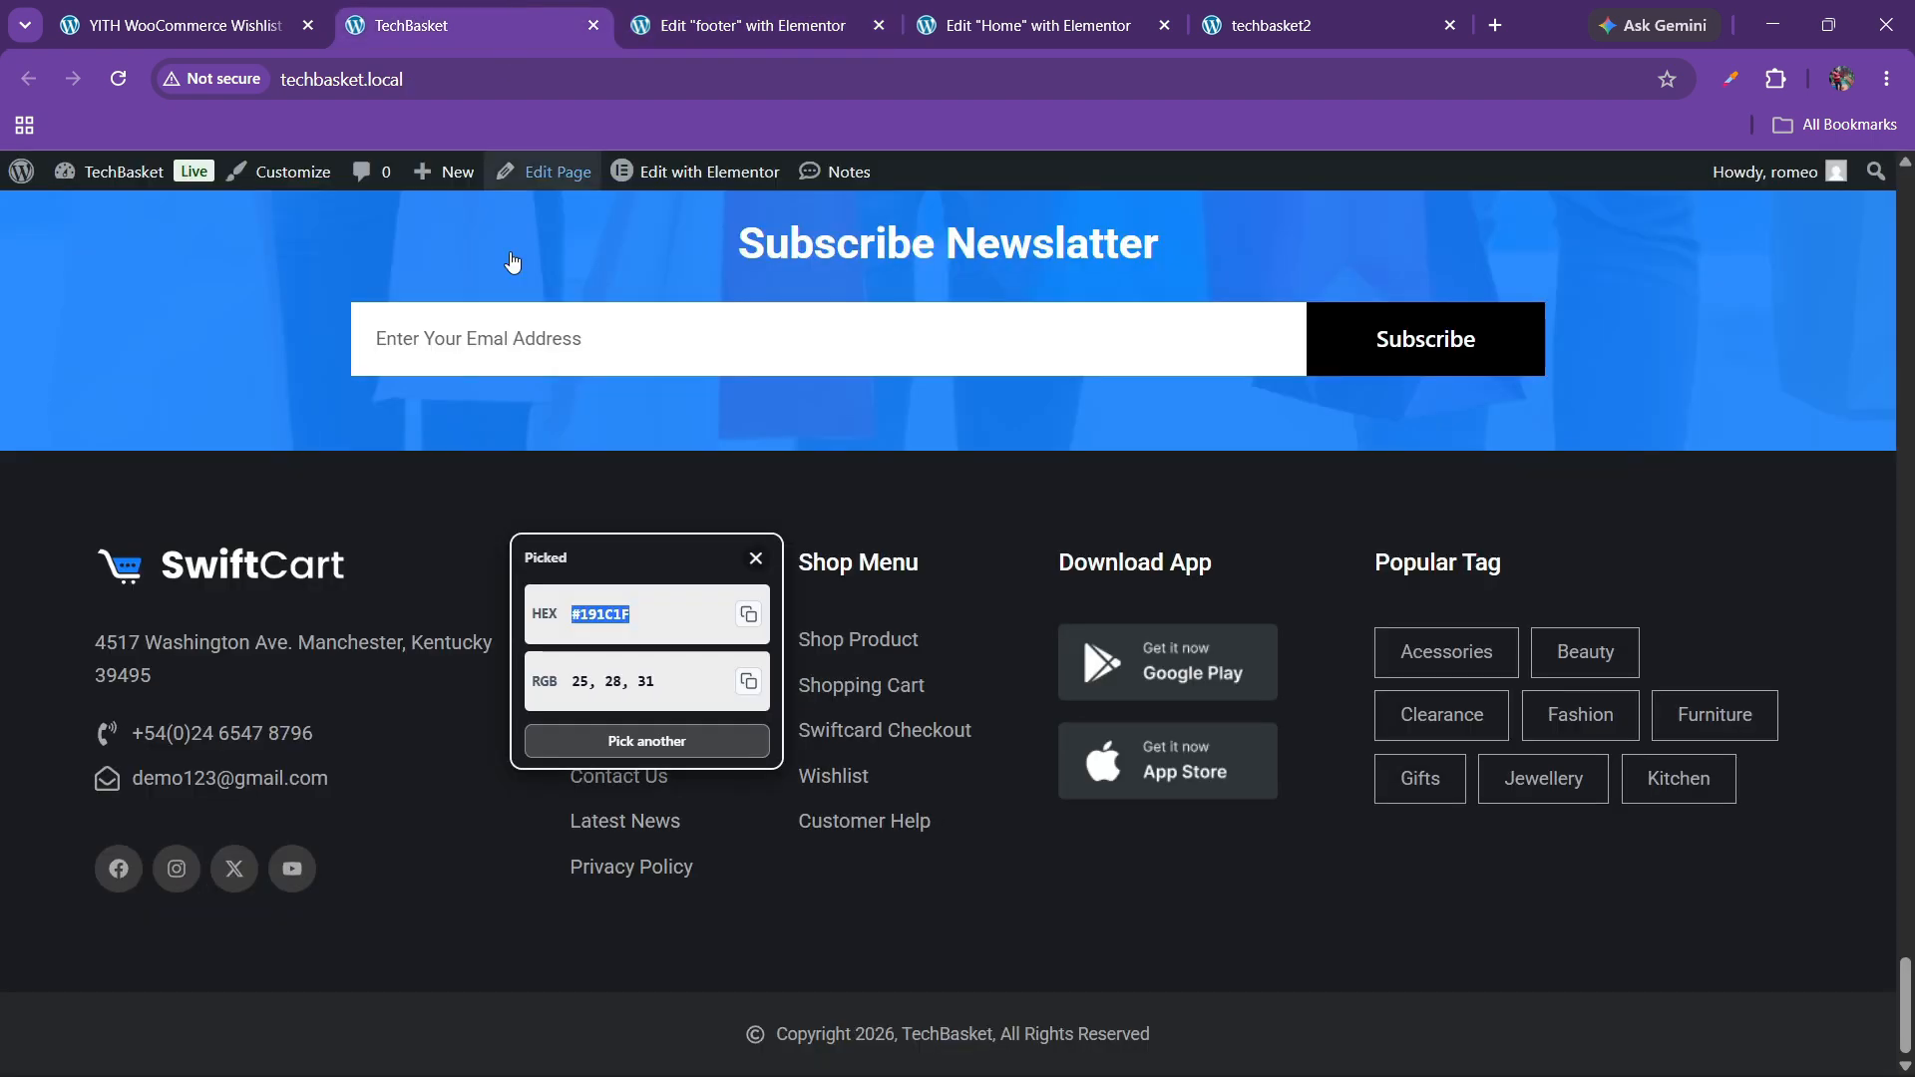
{"action": "left_click", "coordinate": [824, 8]}
{"action": "left_click", "coordinate": [108, 184]}
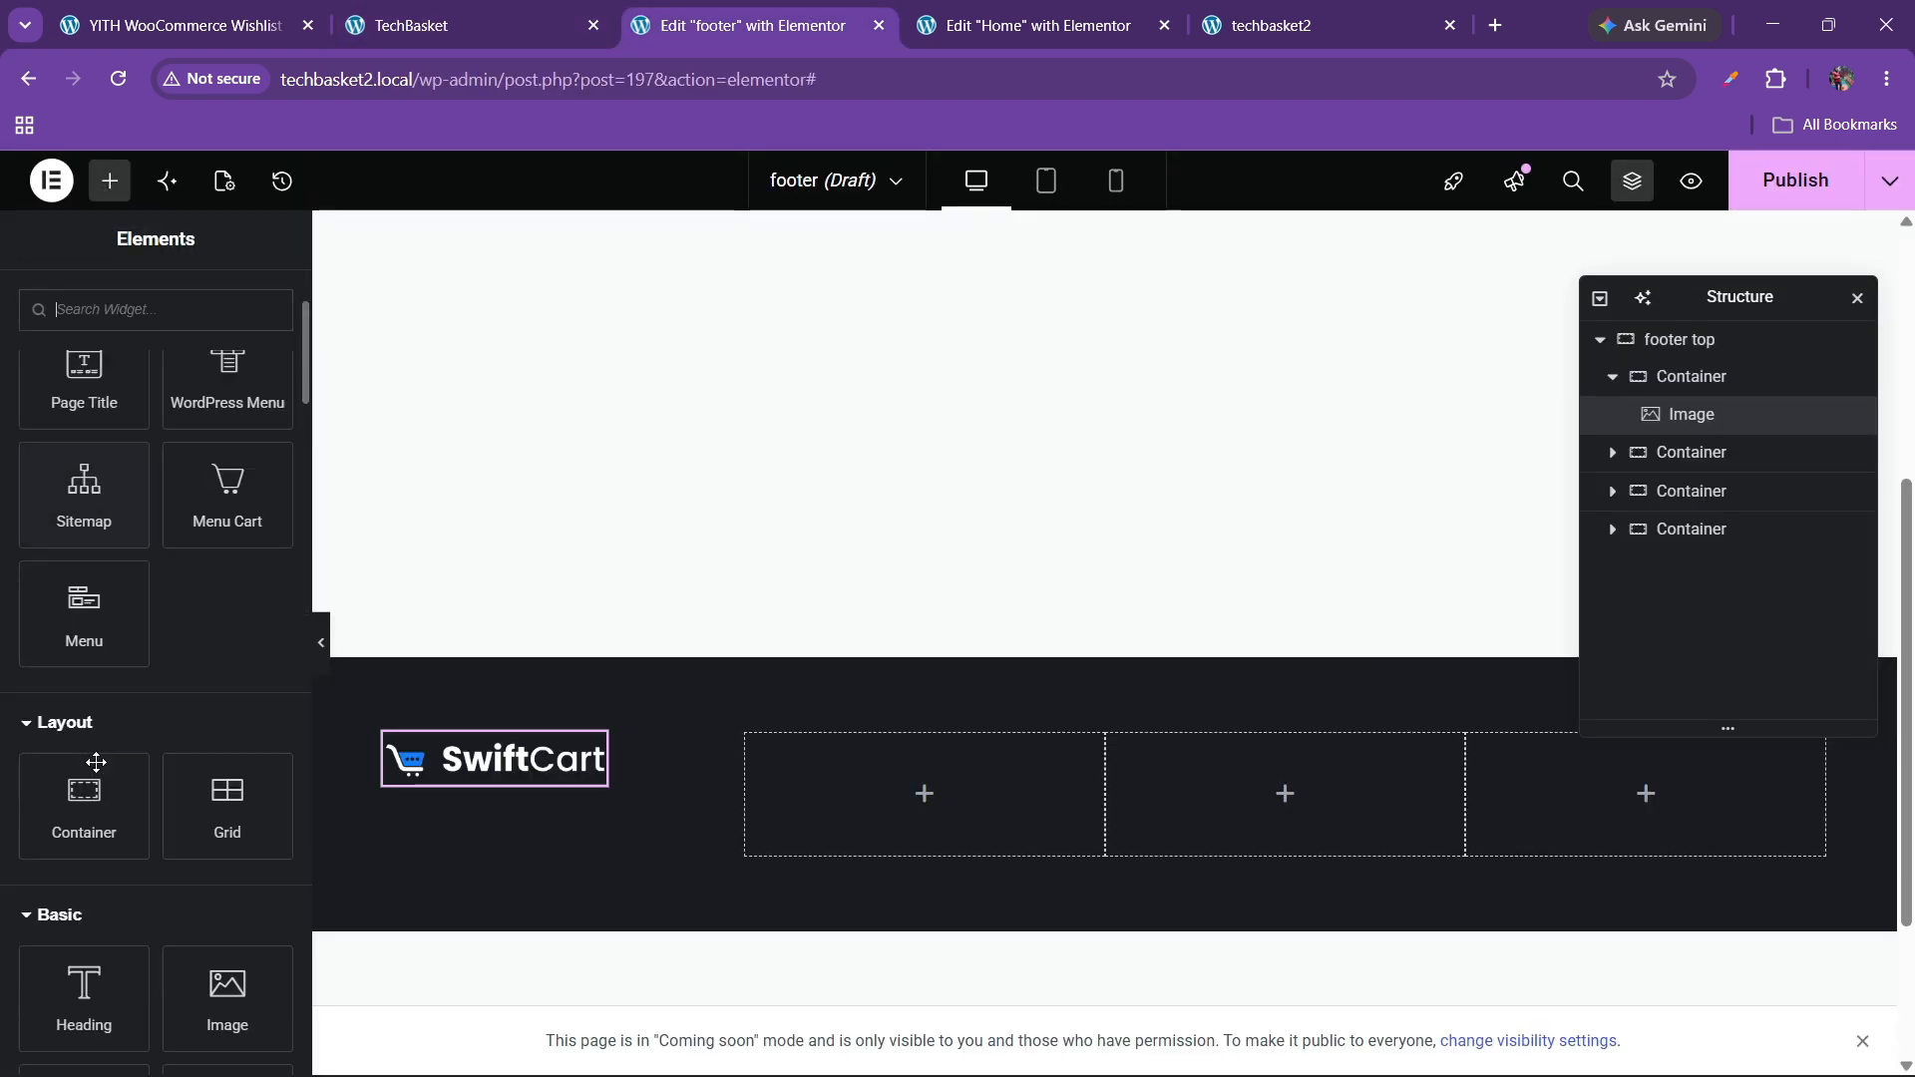
{"action": "scroll", "coordinate": [129, 833], "scroll_direction": "down", "scroll_amount": 1}
{"action": "scroll", "coordinate": [87, 895], "scroll_direction": "down", "scroll_amount": 2}
{"action": "left_click_drag", "start_coordinate": [84, 743], "coordinate": [541, 793]}
- Copy the store's postal address from the reference footer and replace the text widget's placeholder content with it
{"action": "key", "text": "ctrl+shift+Tab"}
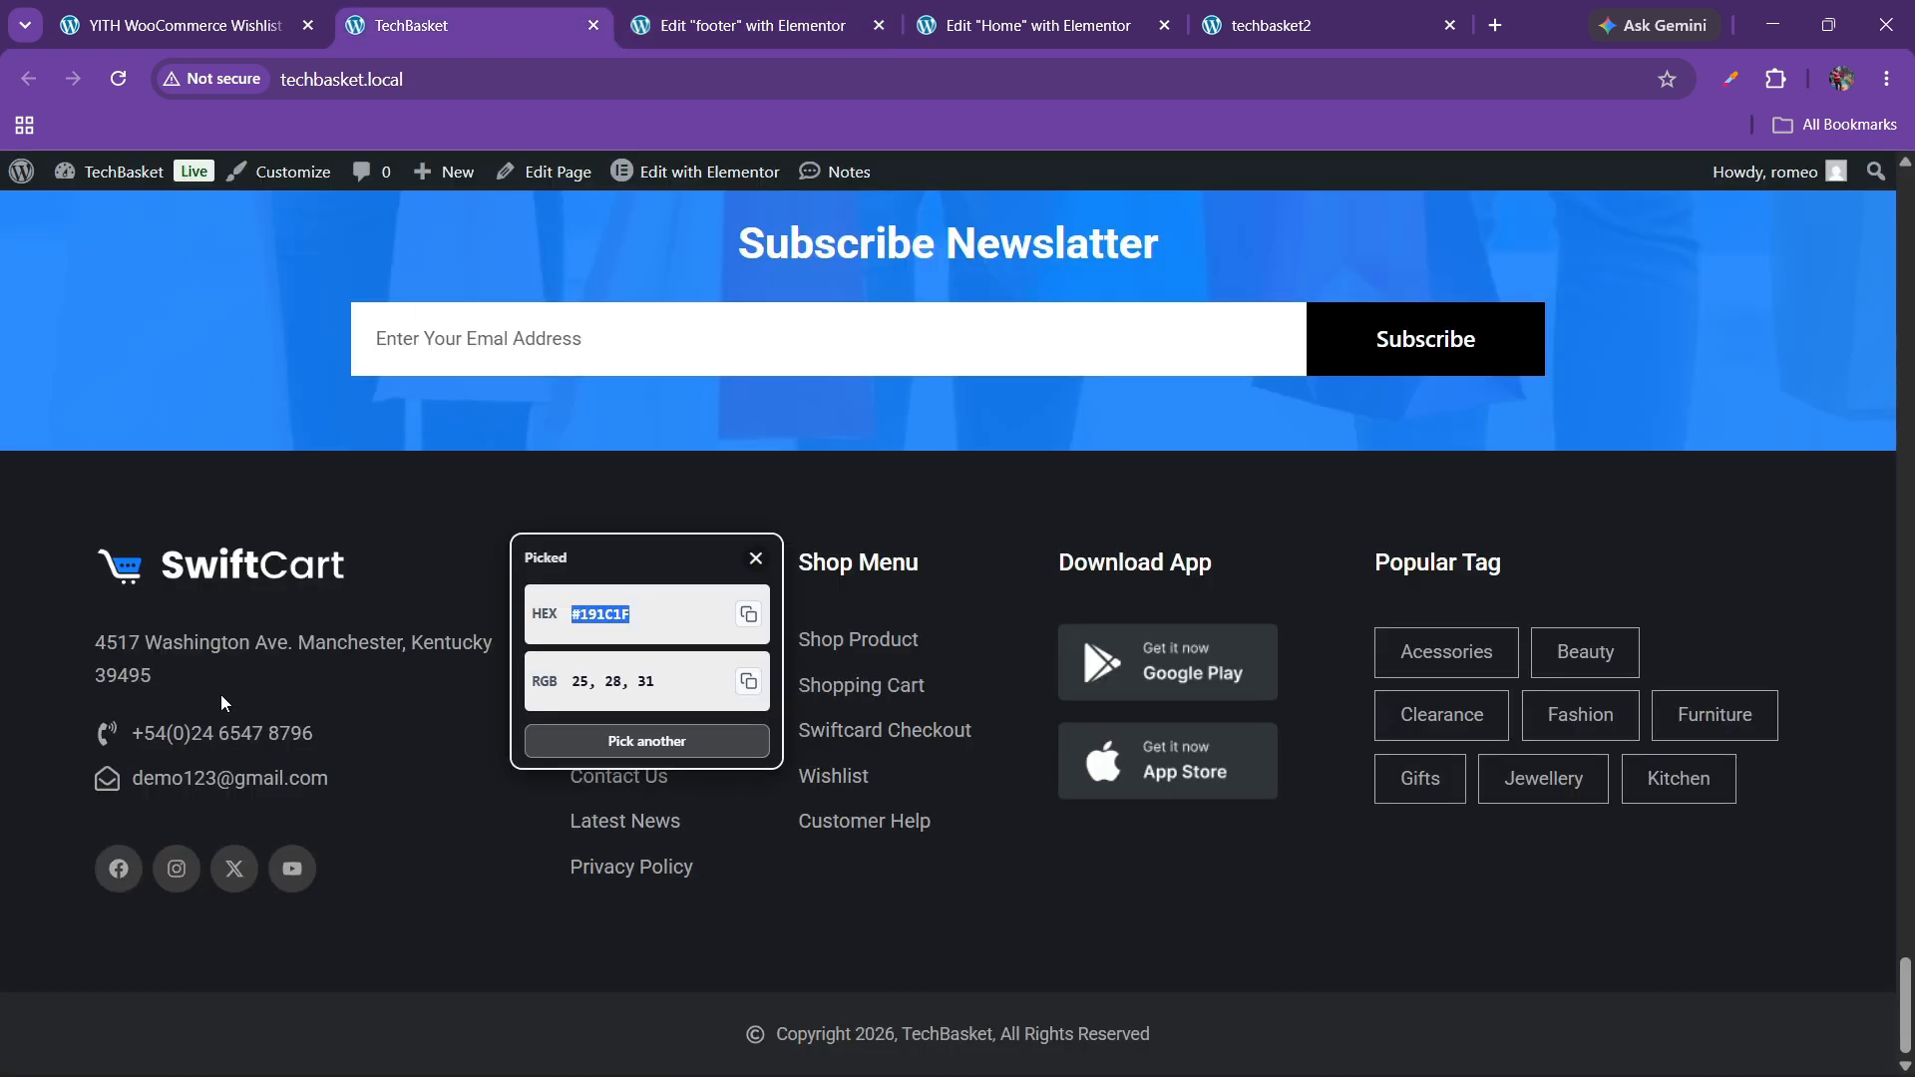
{"action": "left_click_drag", "start_coordinate": [94, 654], "coordinate": [190, 674]}
{"action": "key", "text": "ctrl+c"}
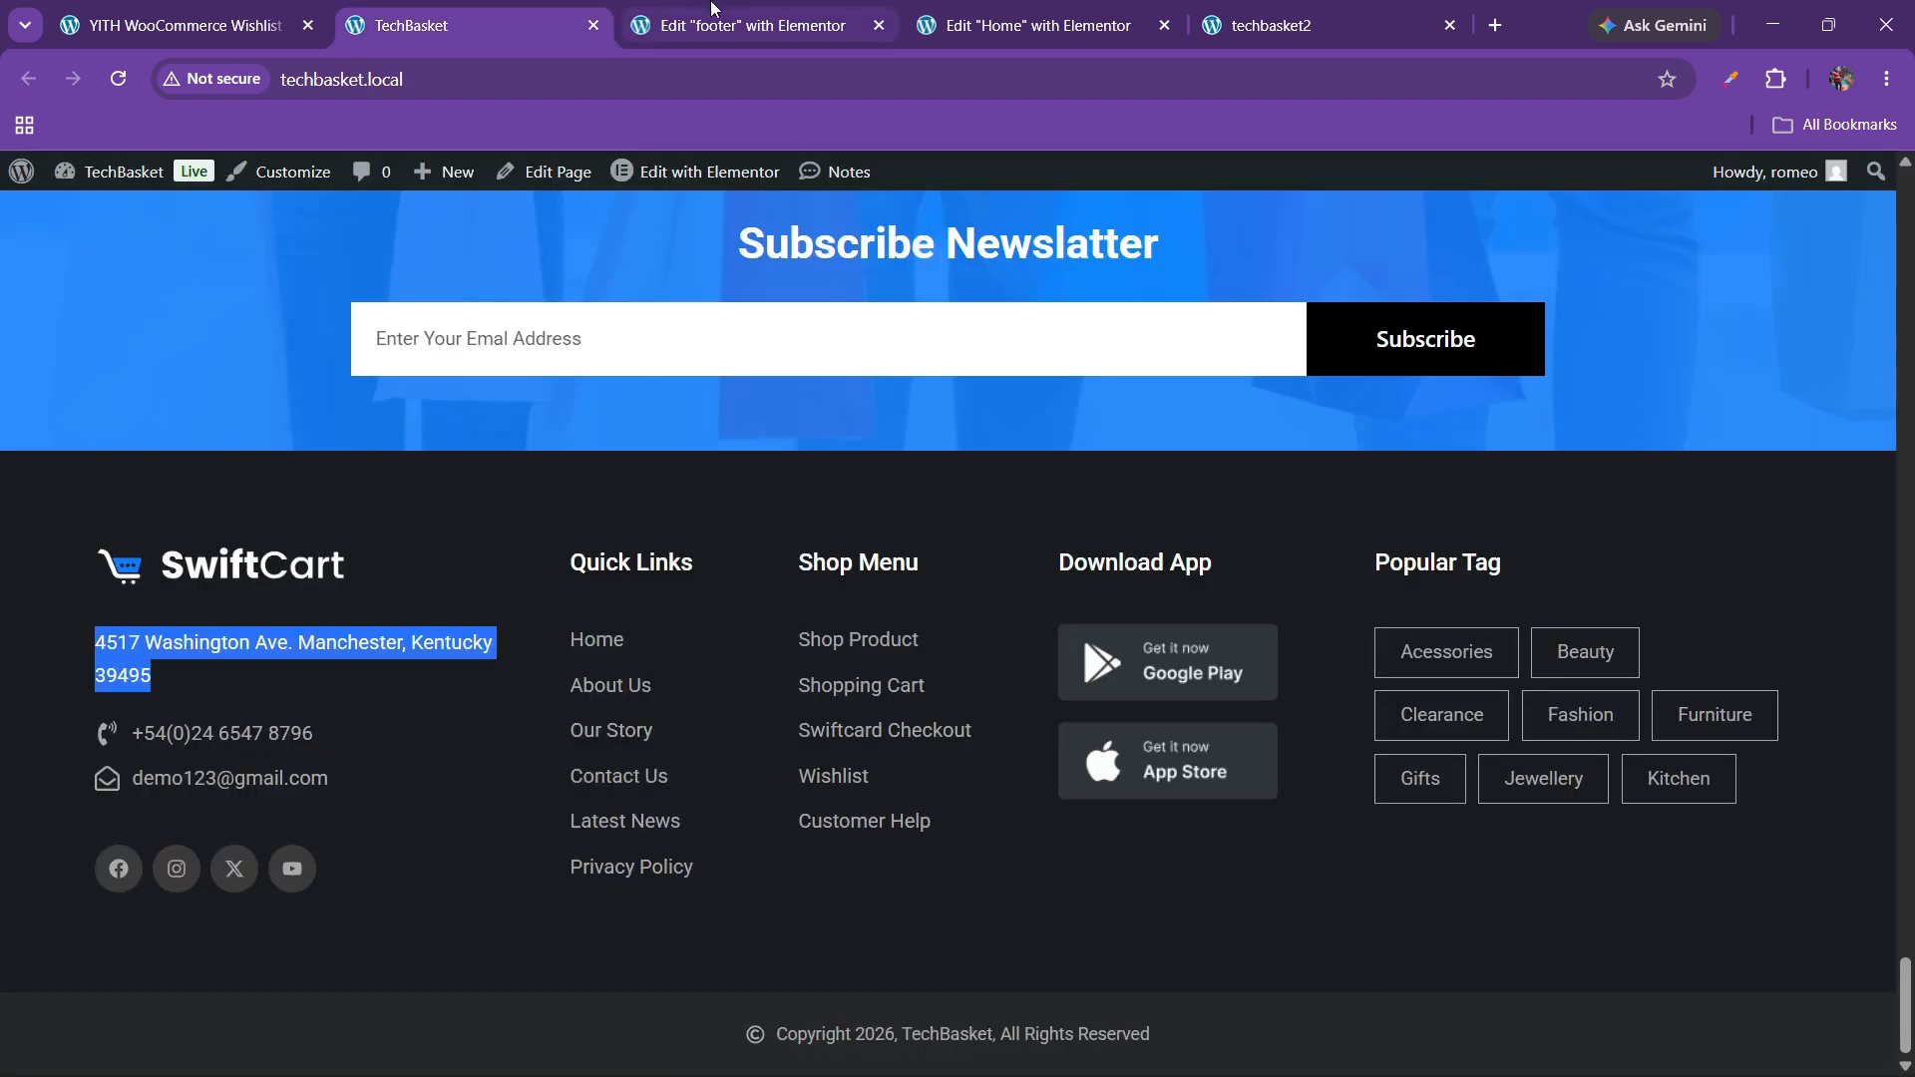
{"action": "left_click", "coordinate": [793, 14]}
{"action": "left_click", "coordinate": [223, 512]}
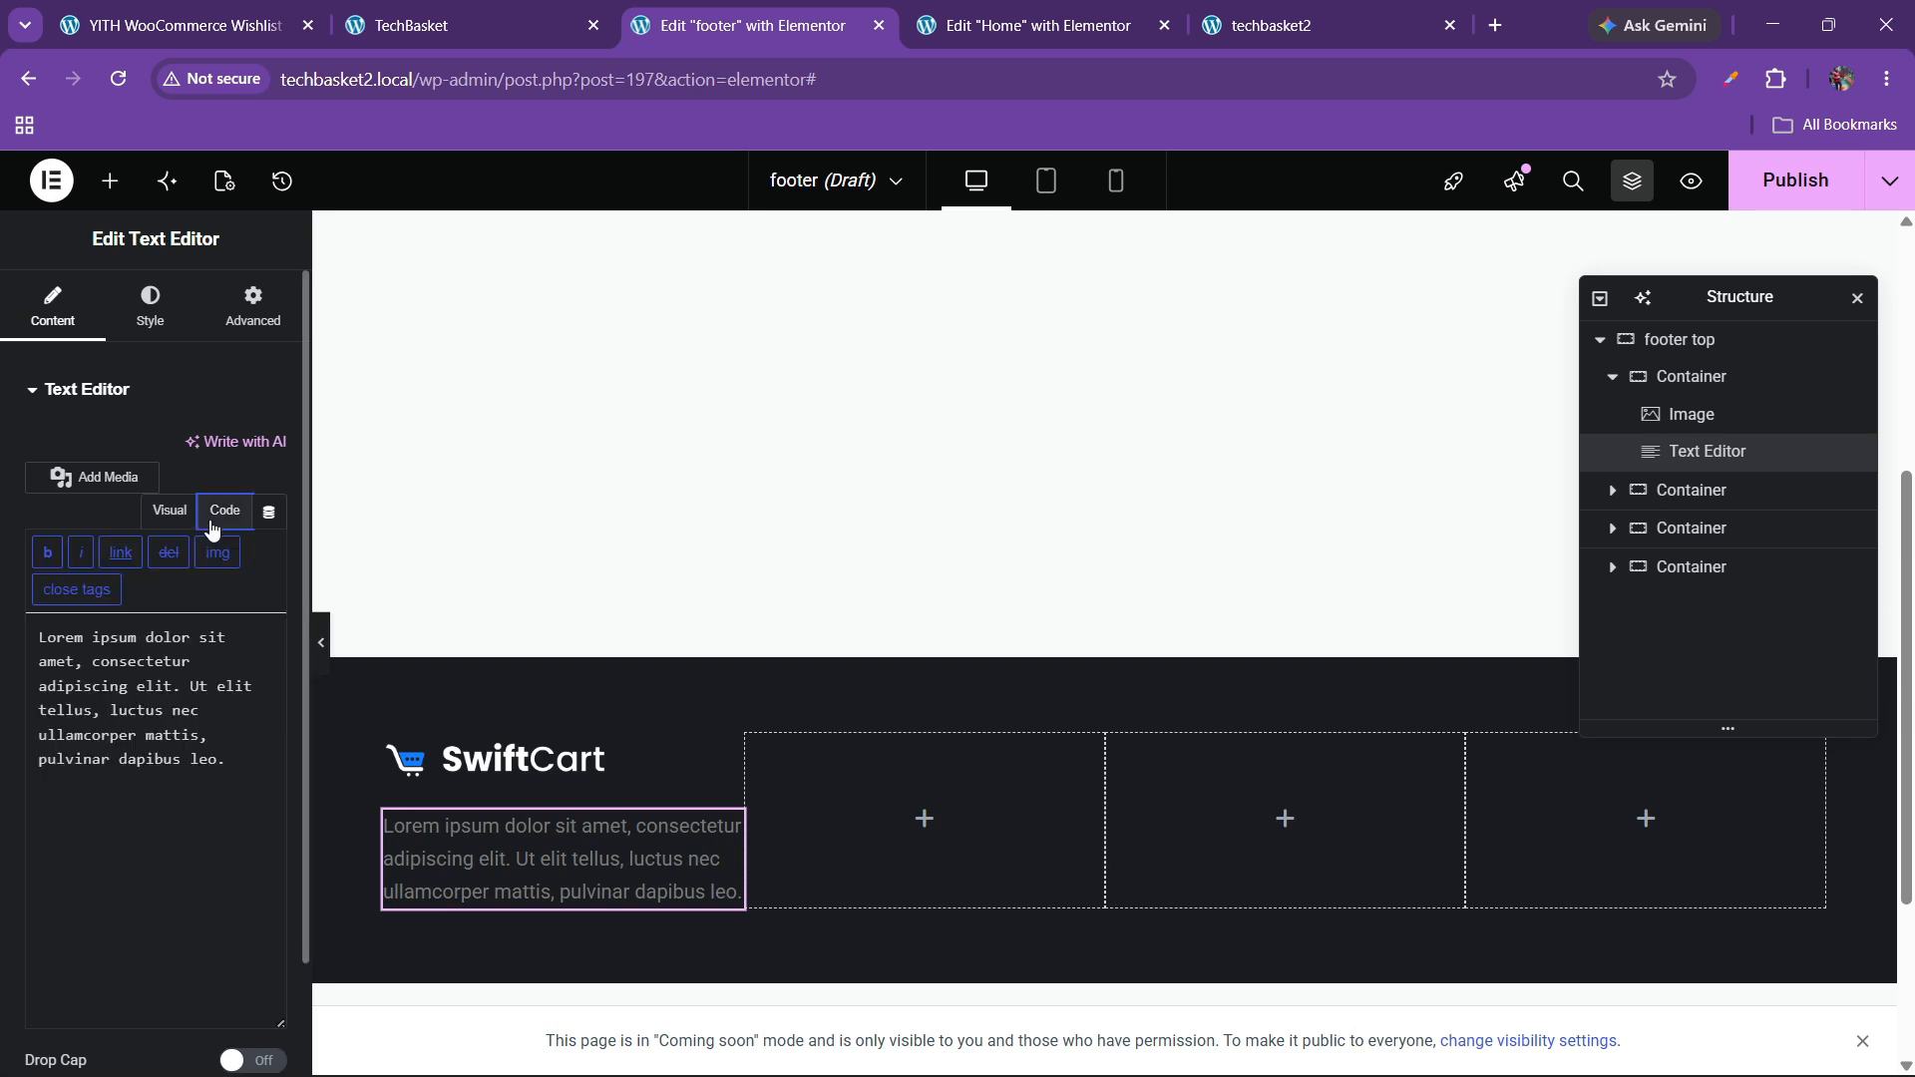
{"action": "key", "text": "ctrl+a"}
{"action": "key", "text": "ctrl+v"}
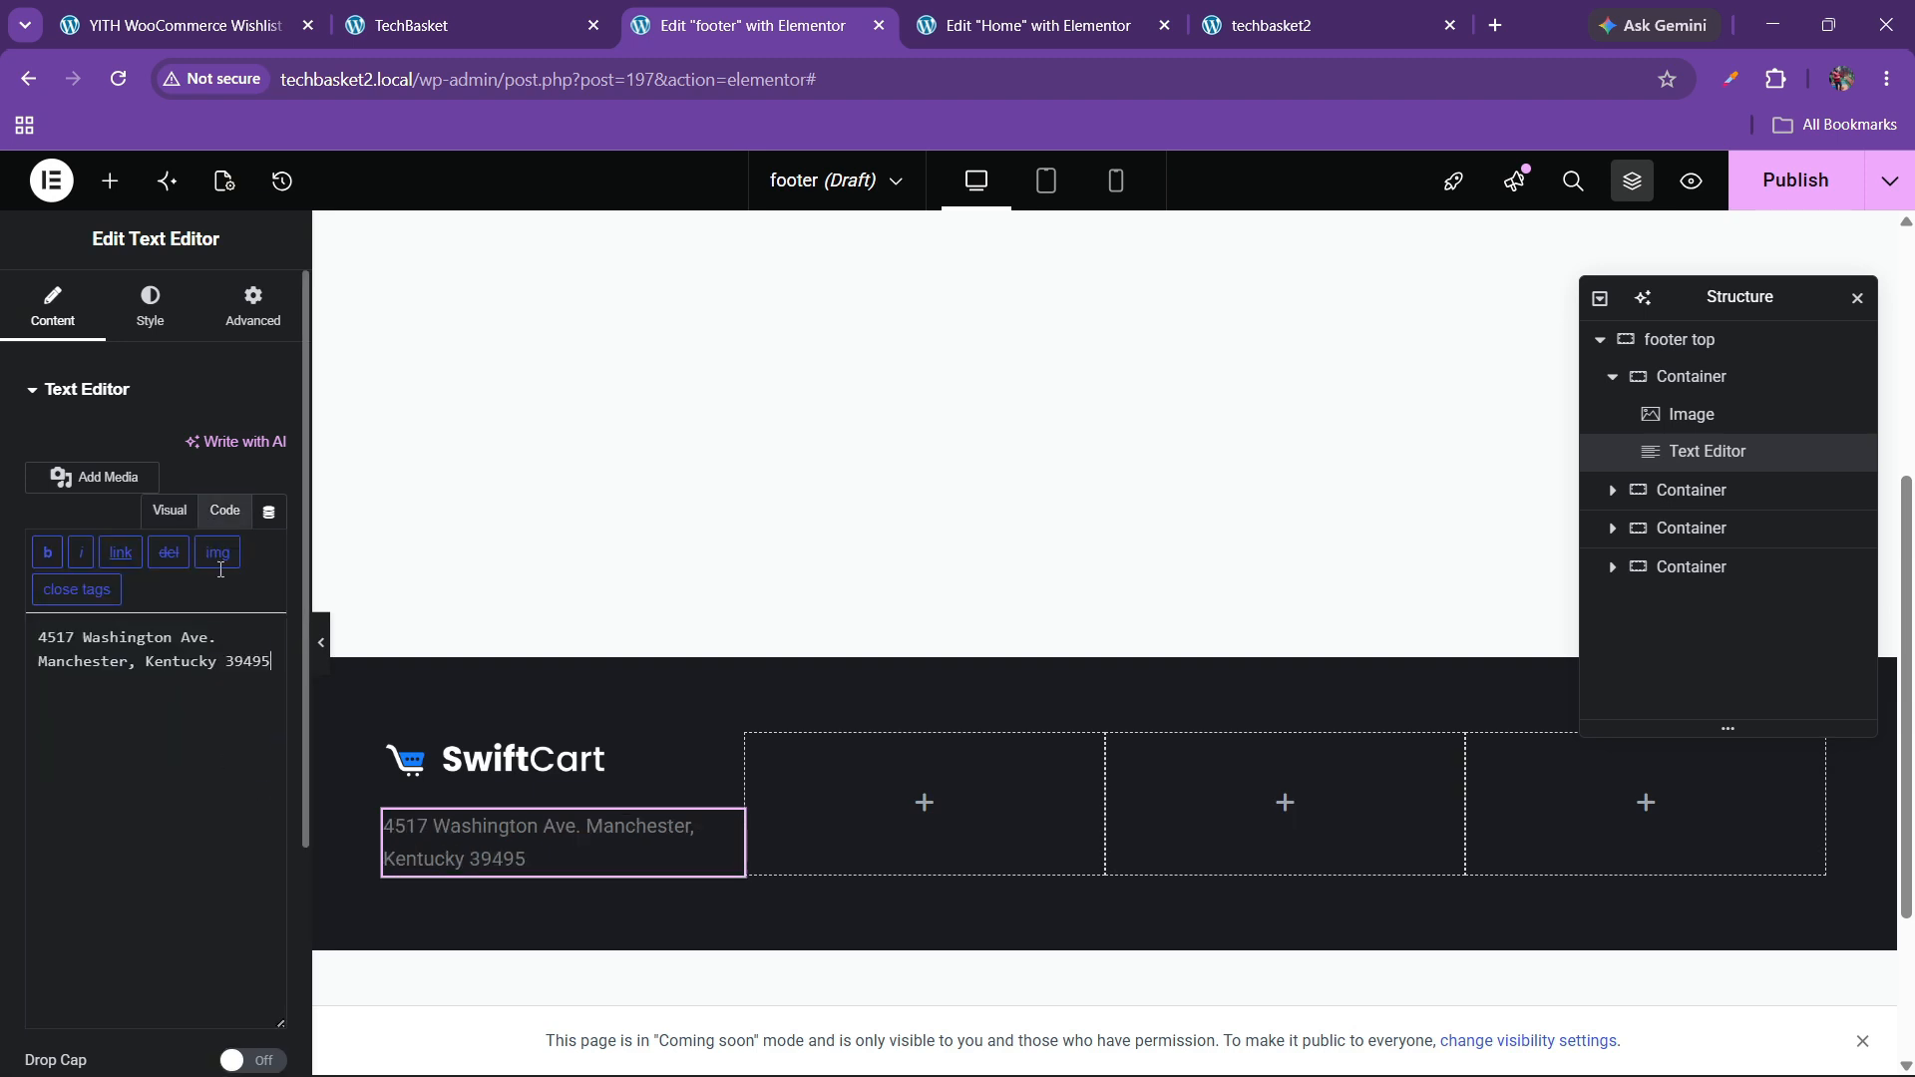
- Set the address text colour to a light grey, about #C3B8B8
{"action": "left_click", "coordinate": [150, 305]}
{"action": "left_click", "coordinate": [270, 773]}
{"action": "left_click", "coordinate": [236, 598]}
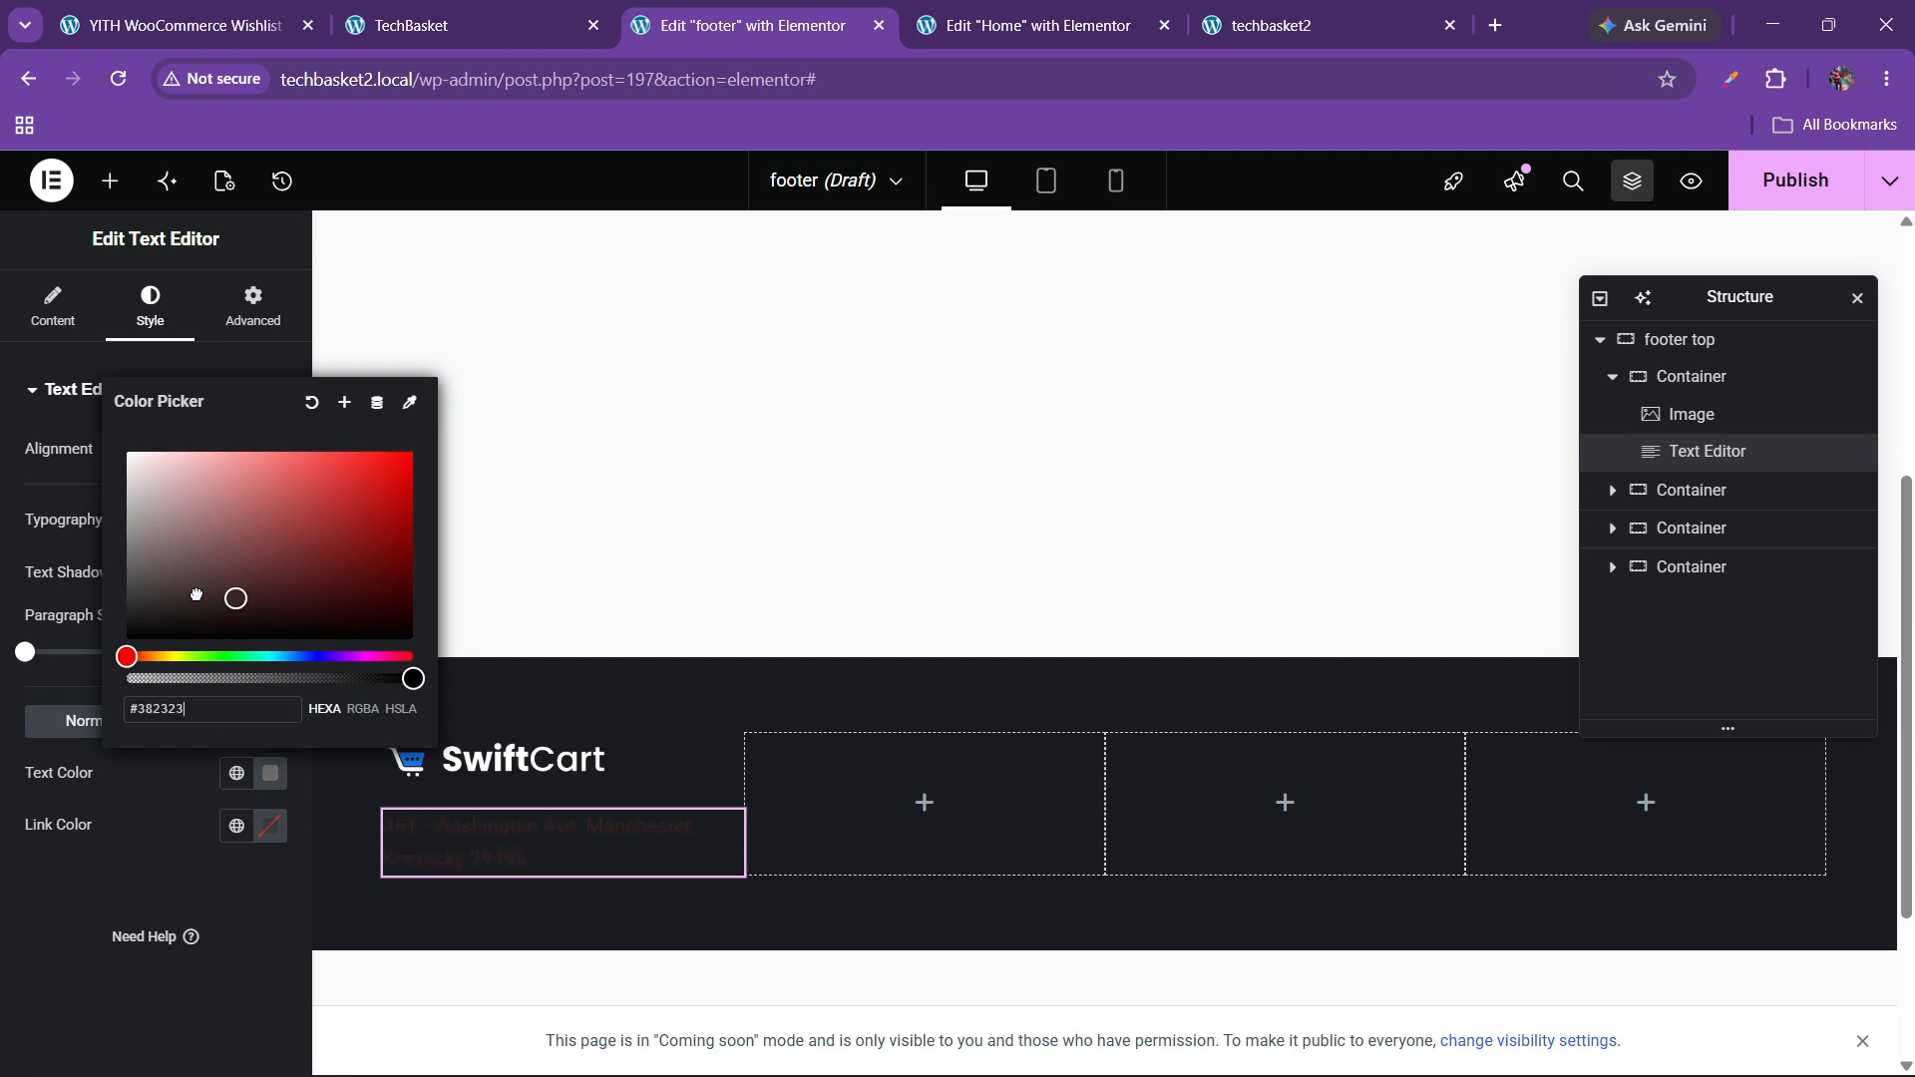
{"action": "left_click_drag", "start_coordinate": [235, 599], "coordinate": [135, 517]}
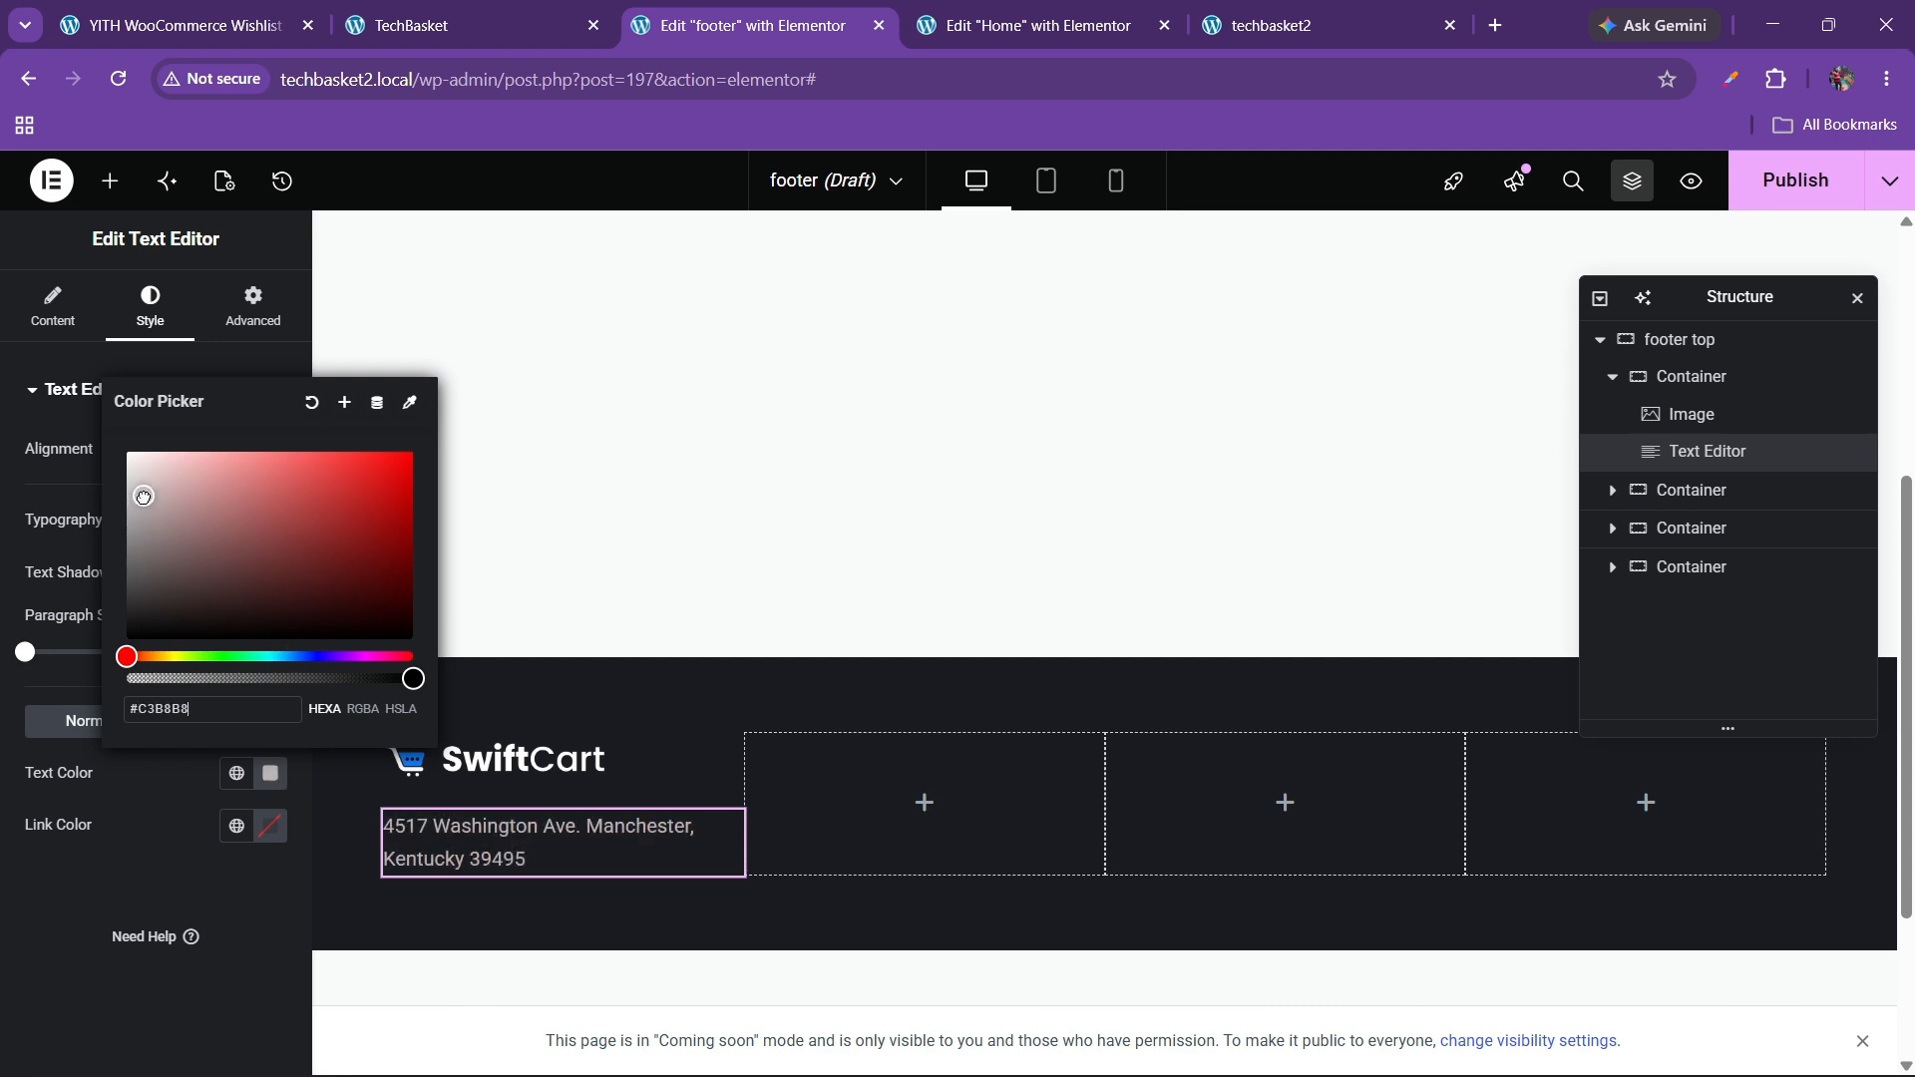
- Save the address text's light grey as a new global colour named "footer text"
{"action": "left_click", "coordinate": [344, 402]}
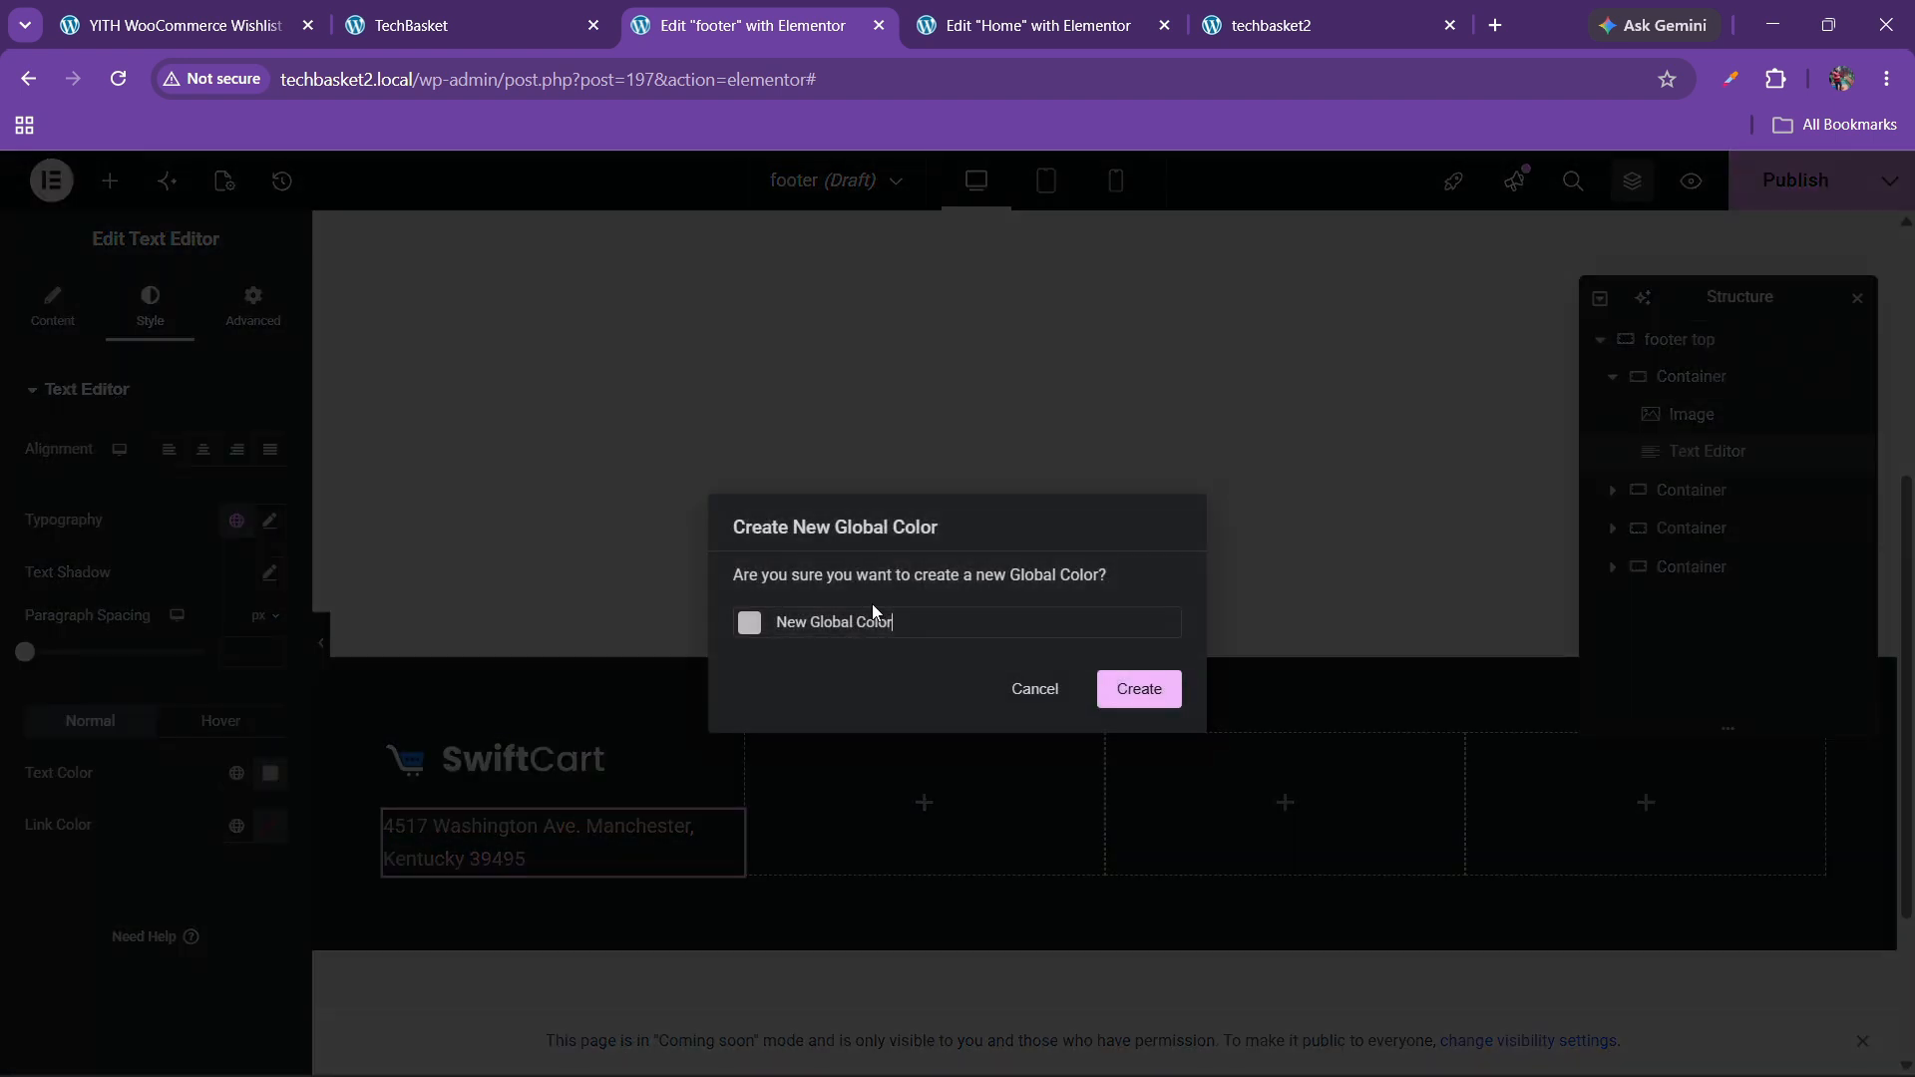
{"action": "triple_click", "coordinate": [835, 630]}
{"action": "key", "text": "BackSpace"}
{"action": "left_click", "coordinate": [1159, 690]}
- Check the reference footer and place an Icon List widget below the address text in the first column
{"action": "left_click", "coordinate": [403, 8]}
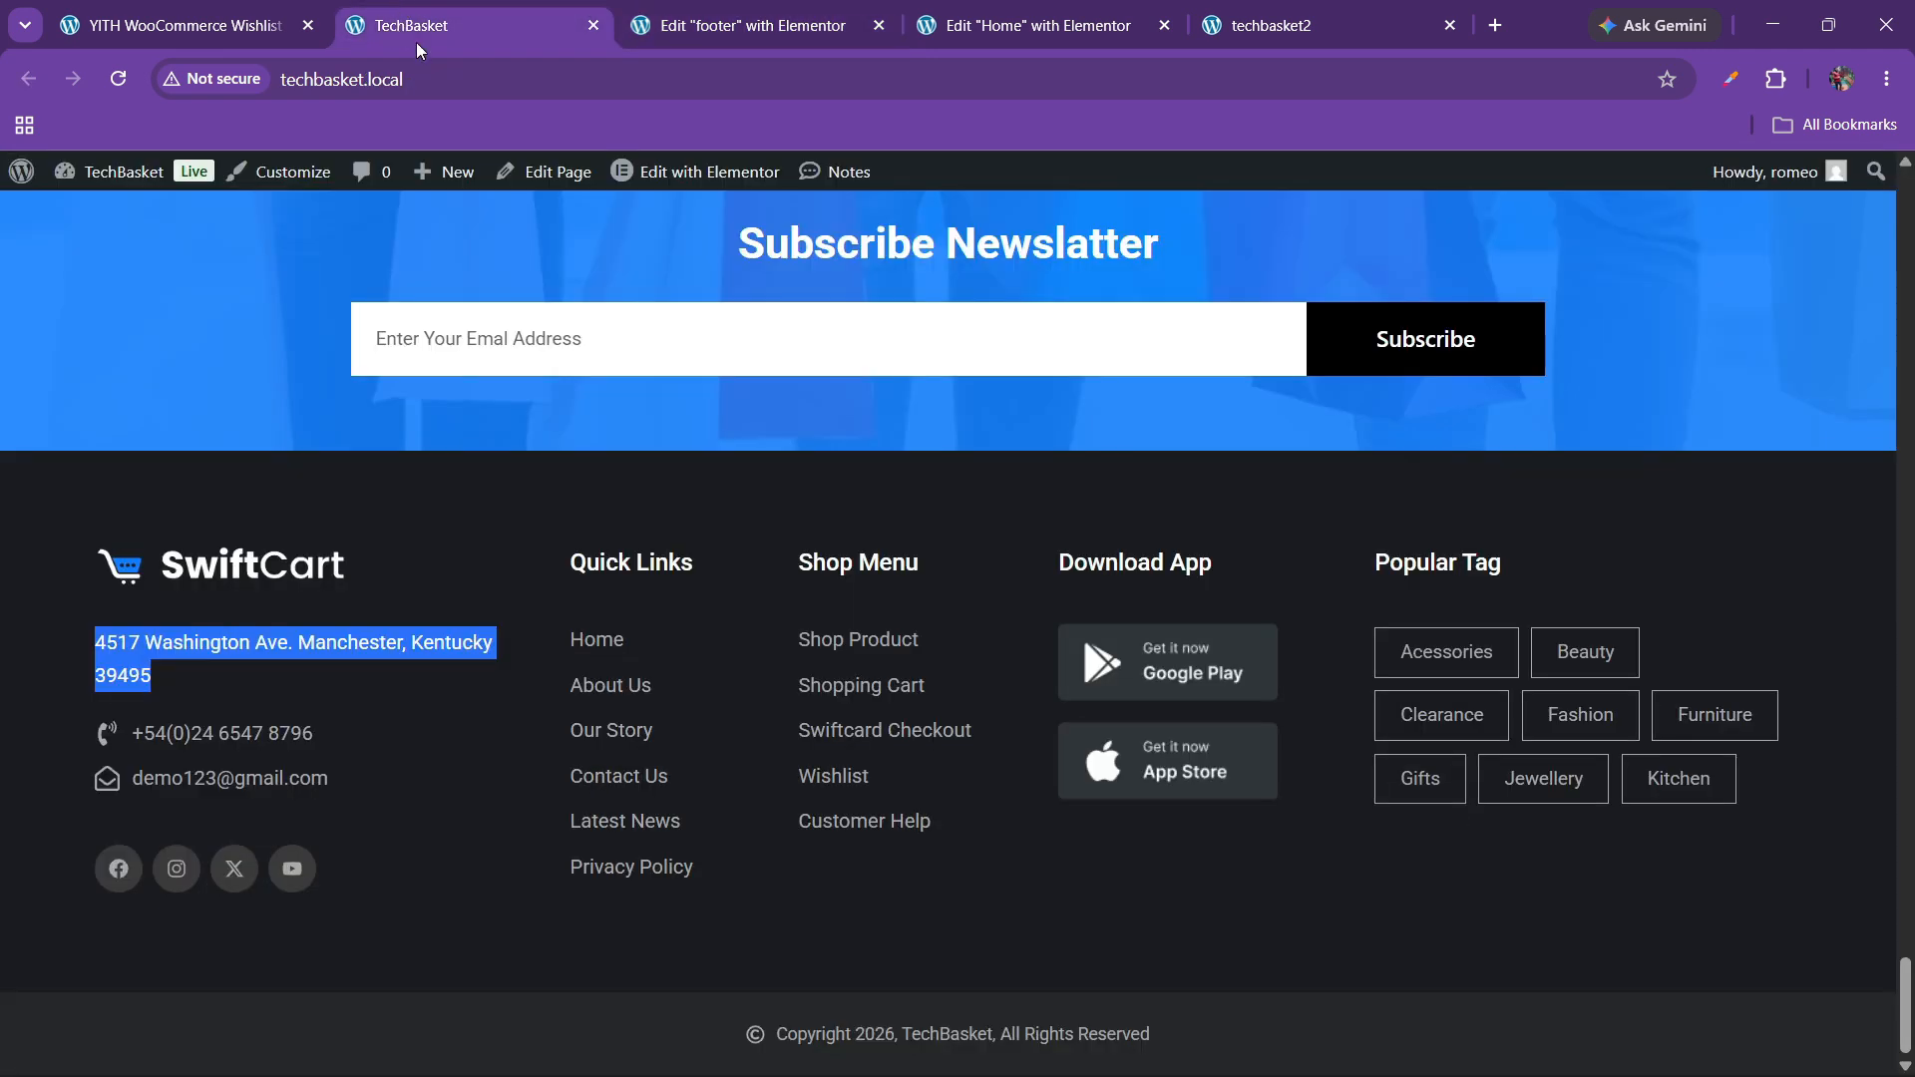
{"action": "left_click", "coordinate": [802, 14]}
{"action": "left_click", "coordinate": [110, 181]}
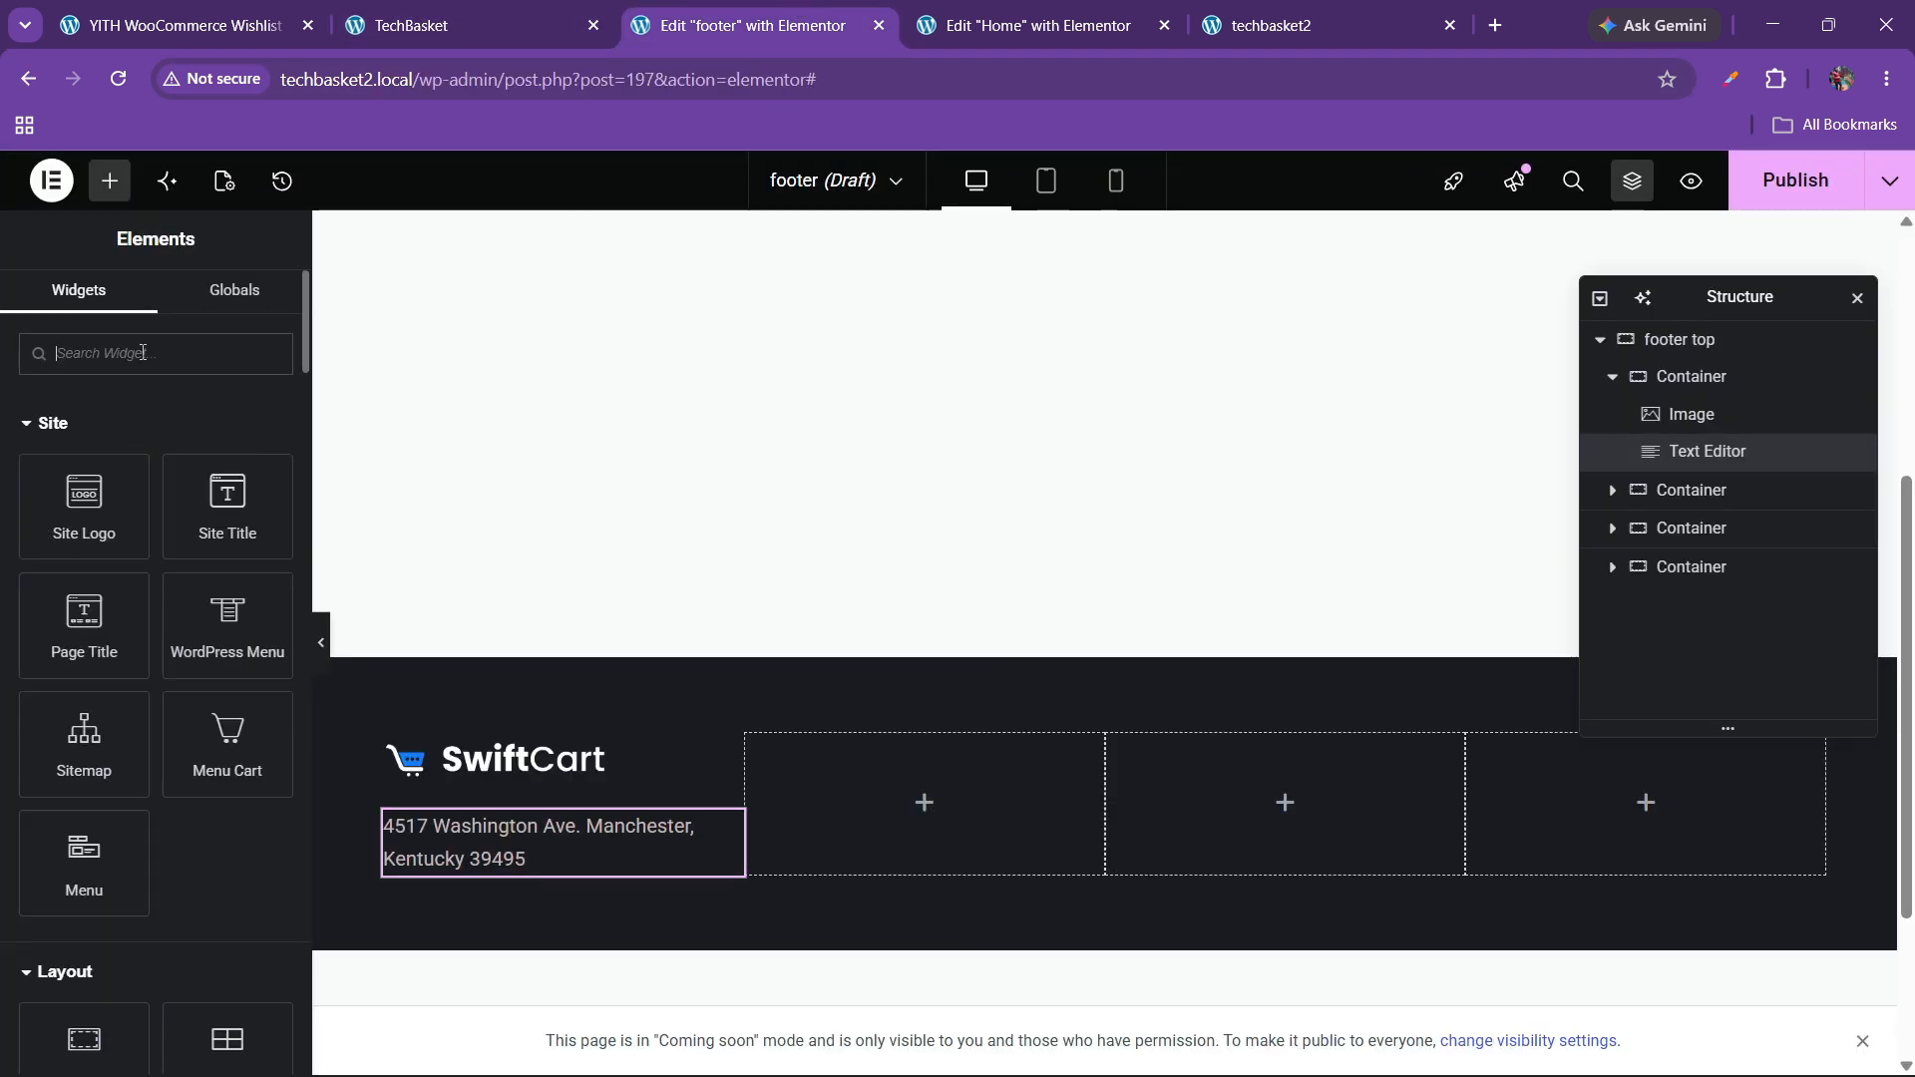
{"action": "type", "text": "list"}
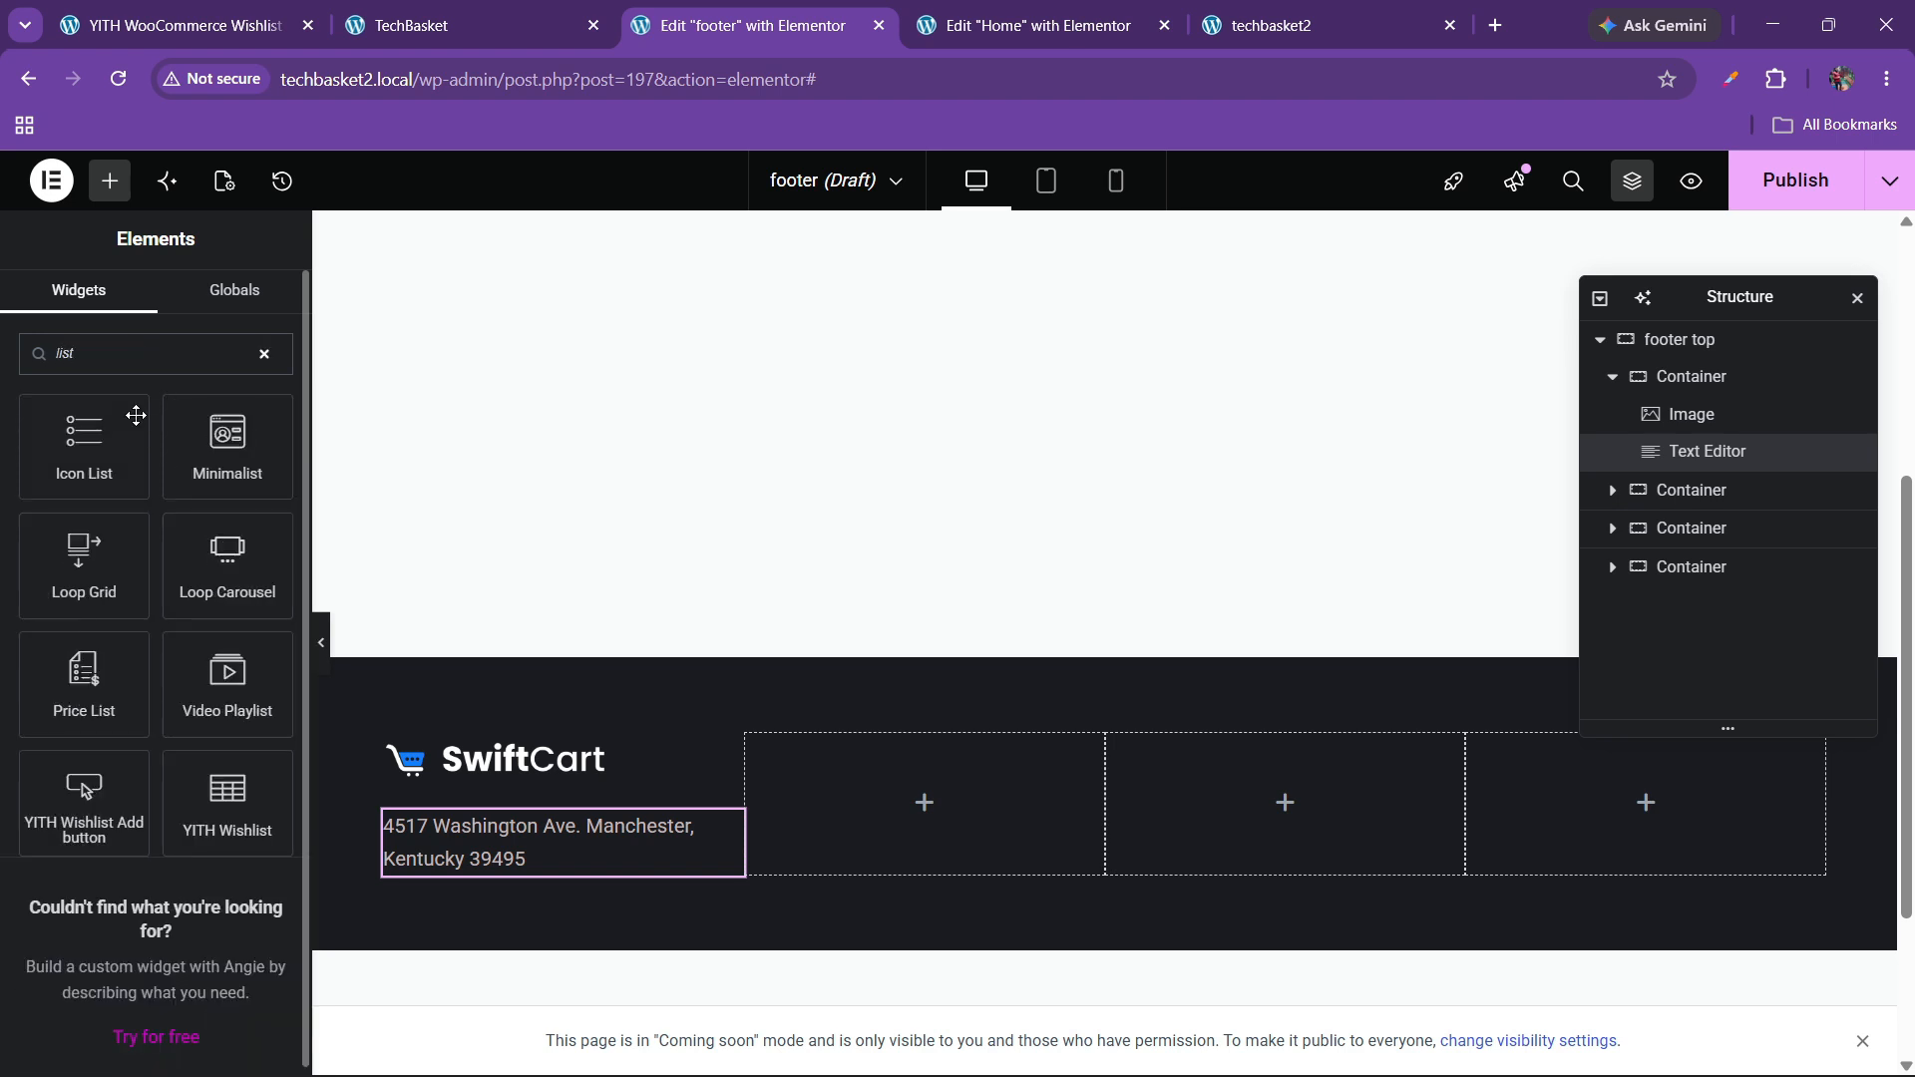
{"action": "left_click_drag", "start_coordinate": [135, 415], "coordinate": [558, 860]}
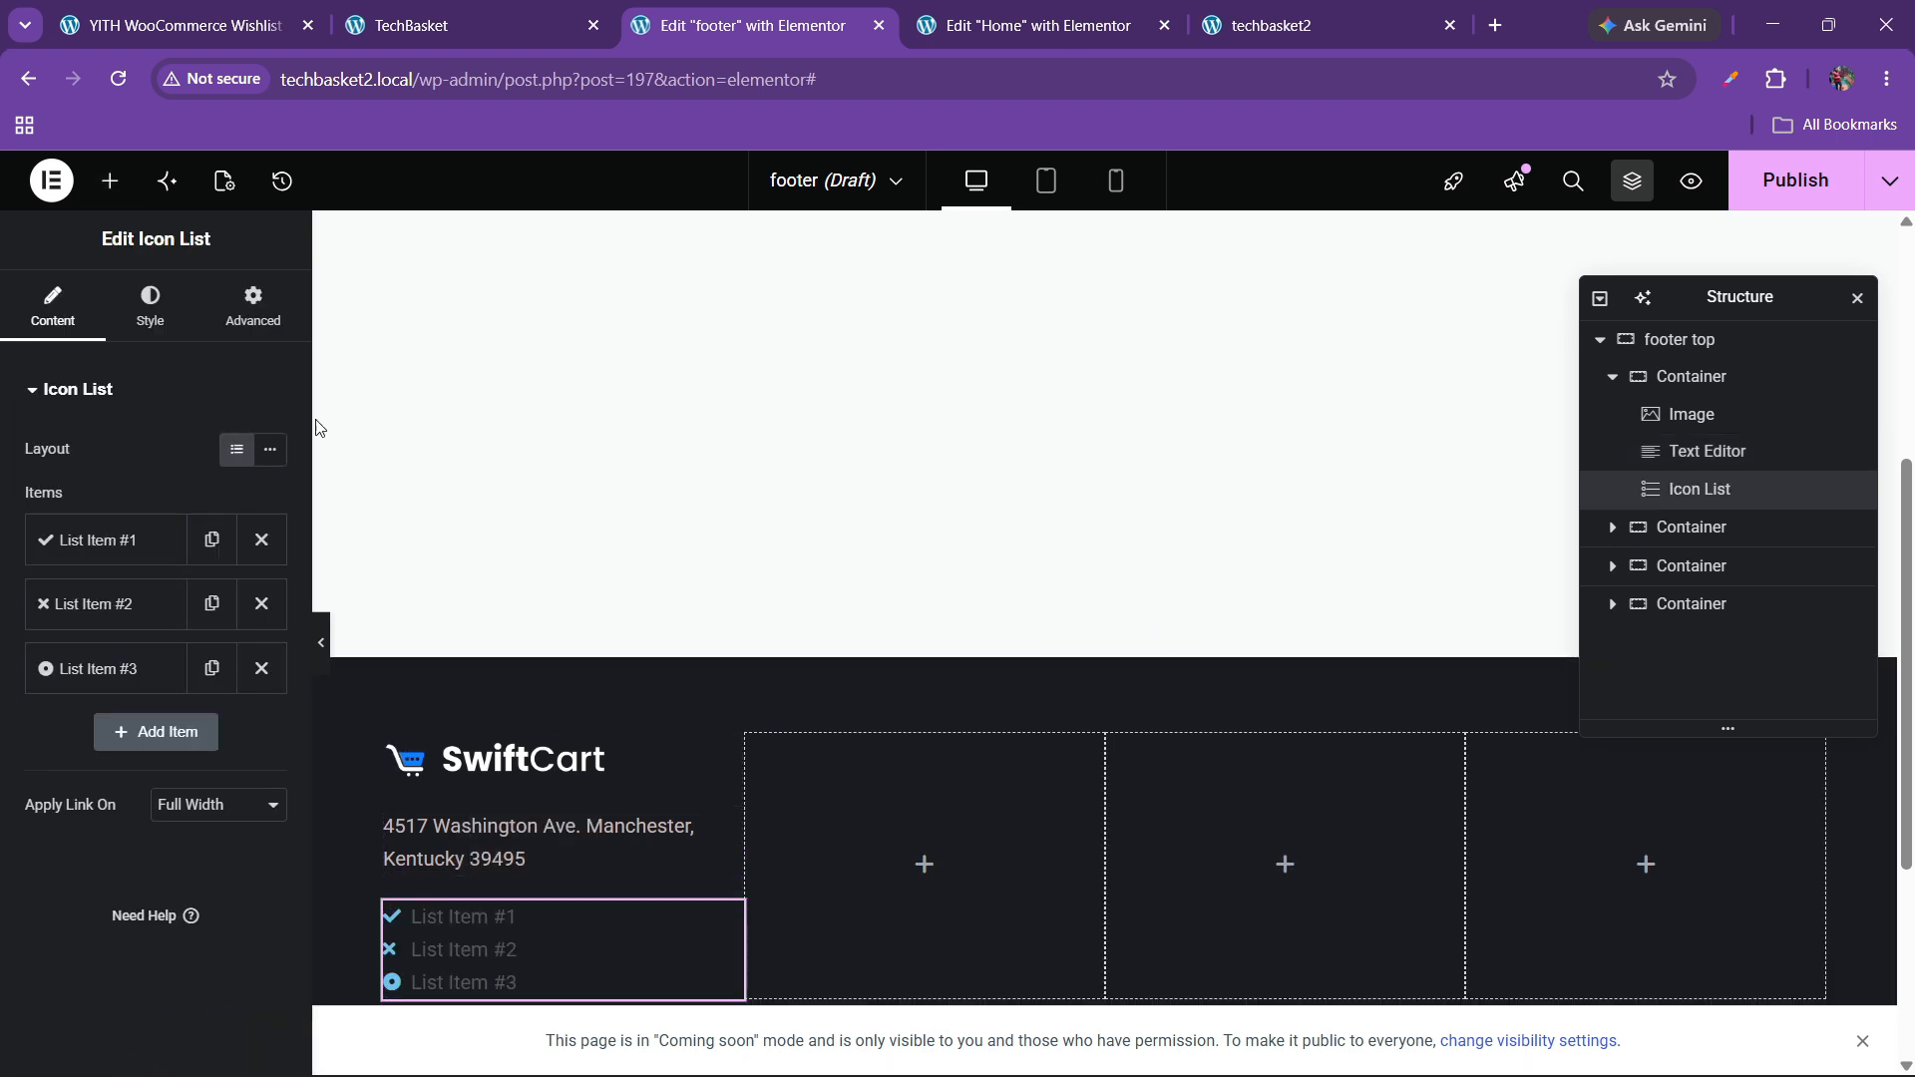
- Remove the third list item and replace the first item's text with the phone number copied from the reference footer
{"action": "left_click", "coordinate": [469, 25]}
{"action": "left_click_drag", "start_coordinate": [337, 733], "coordinate": [135, 739]}
{"action": "key", "text": "ctrl+c"}
{"action": "left_click", "coordinate": [858, 10]}
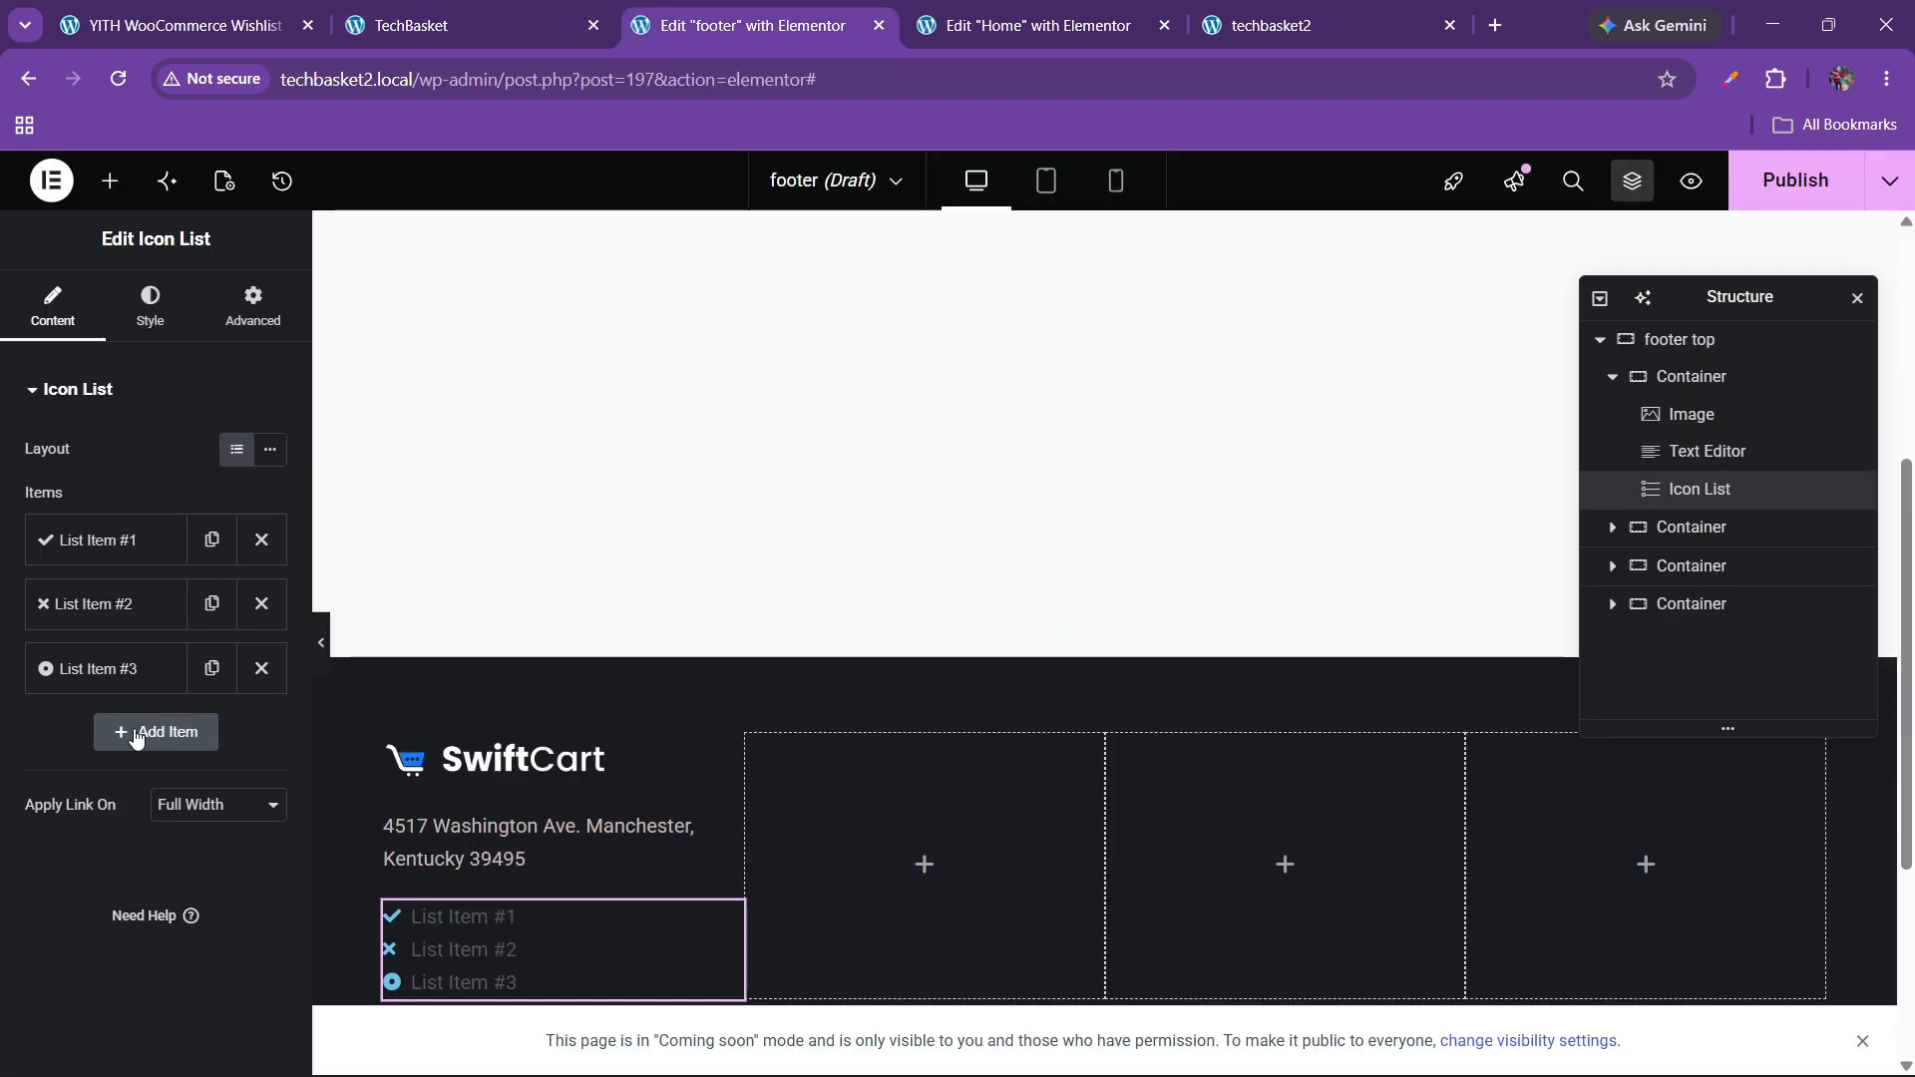
{"action": "left_click", "coordinate": [261, 668]}
{"action": "left_click", "coordinate": [172, 556]}
{"action": "triple_click", "coordinate": [90, 631]}
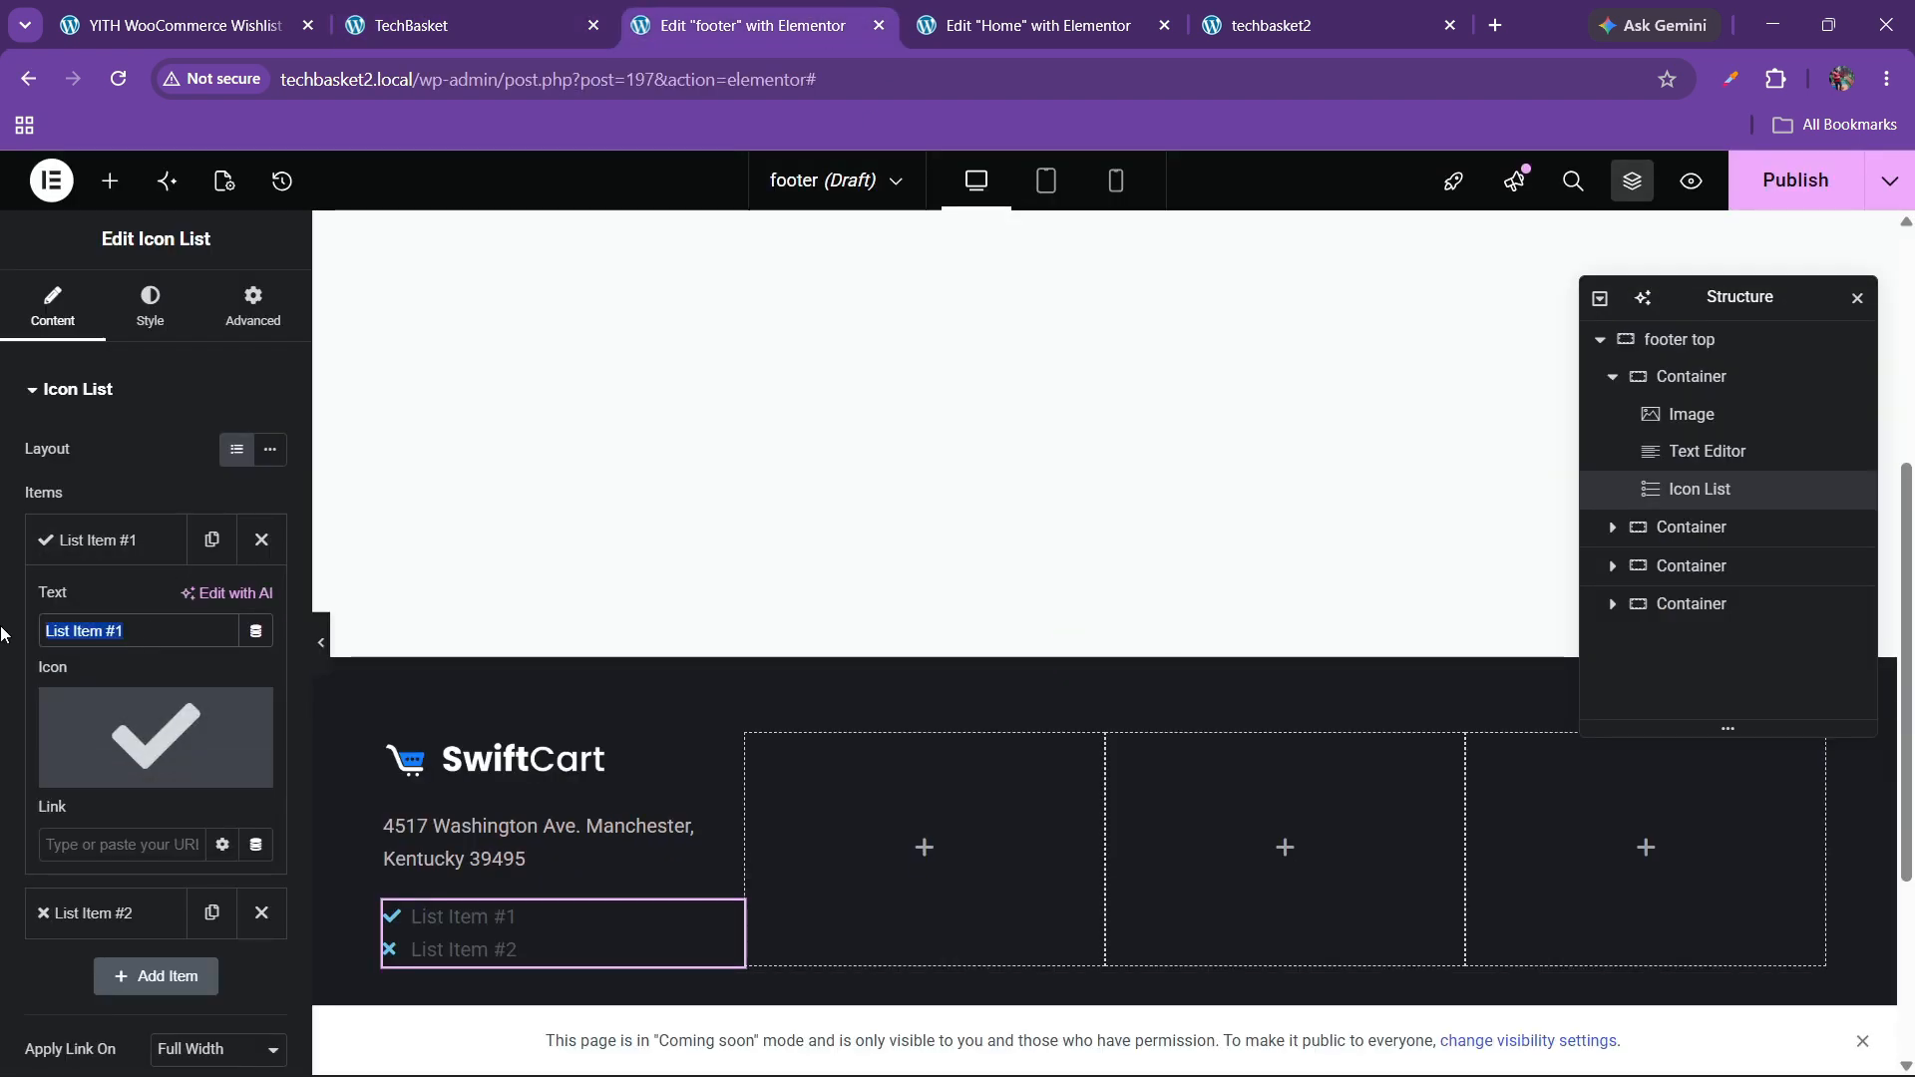
{"action": "key", "text": "ctrl+v"}
- Replace the phone item's check mark with the phone icon that has sound waves
{"action": "left_click", "coordinate": [150, 736]}
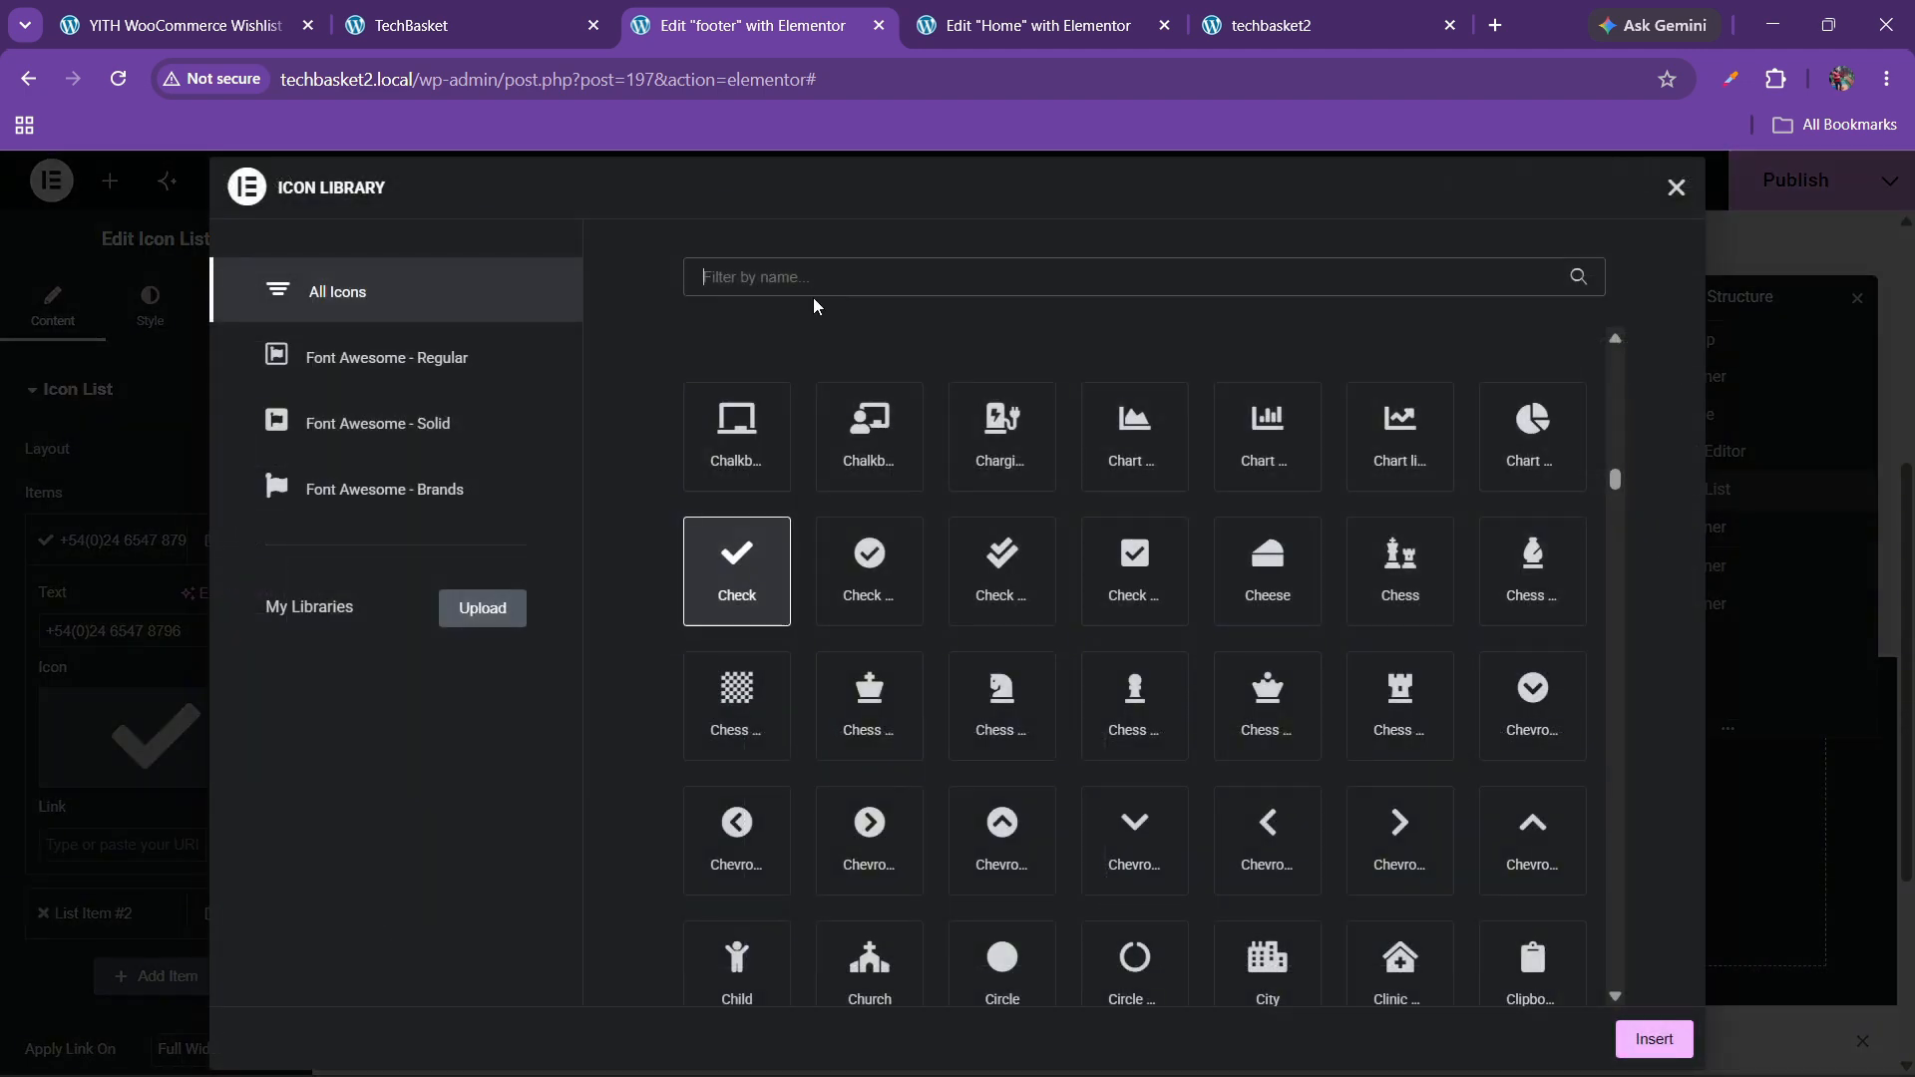
{"action": "type", "text": "phone"}
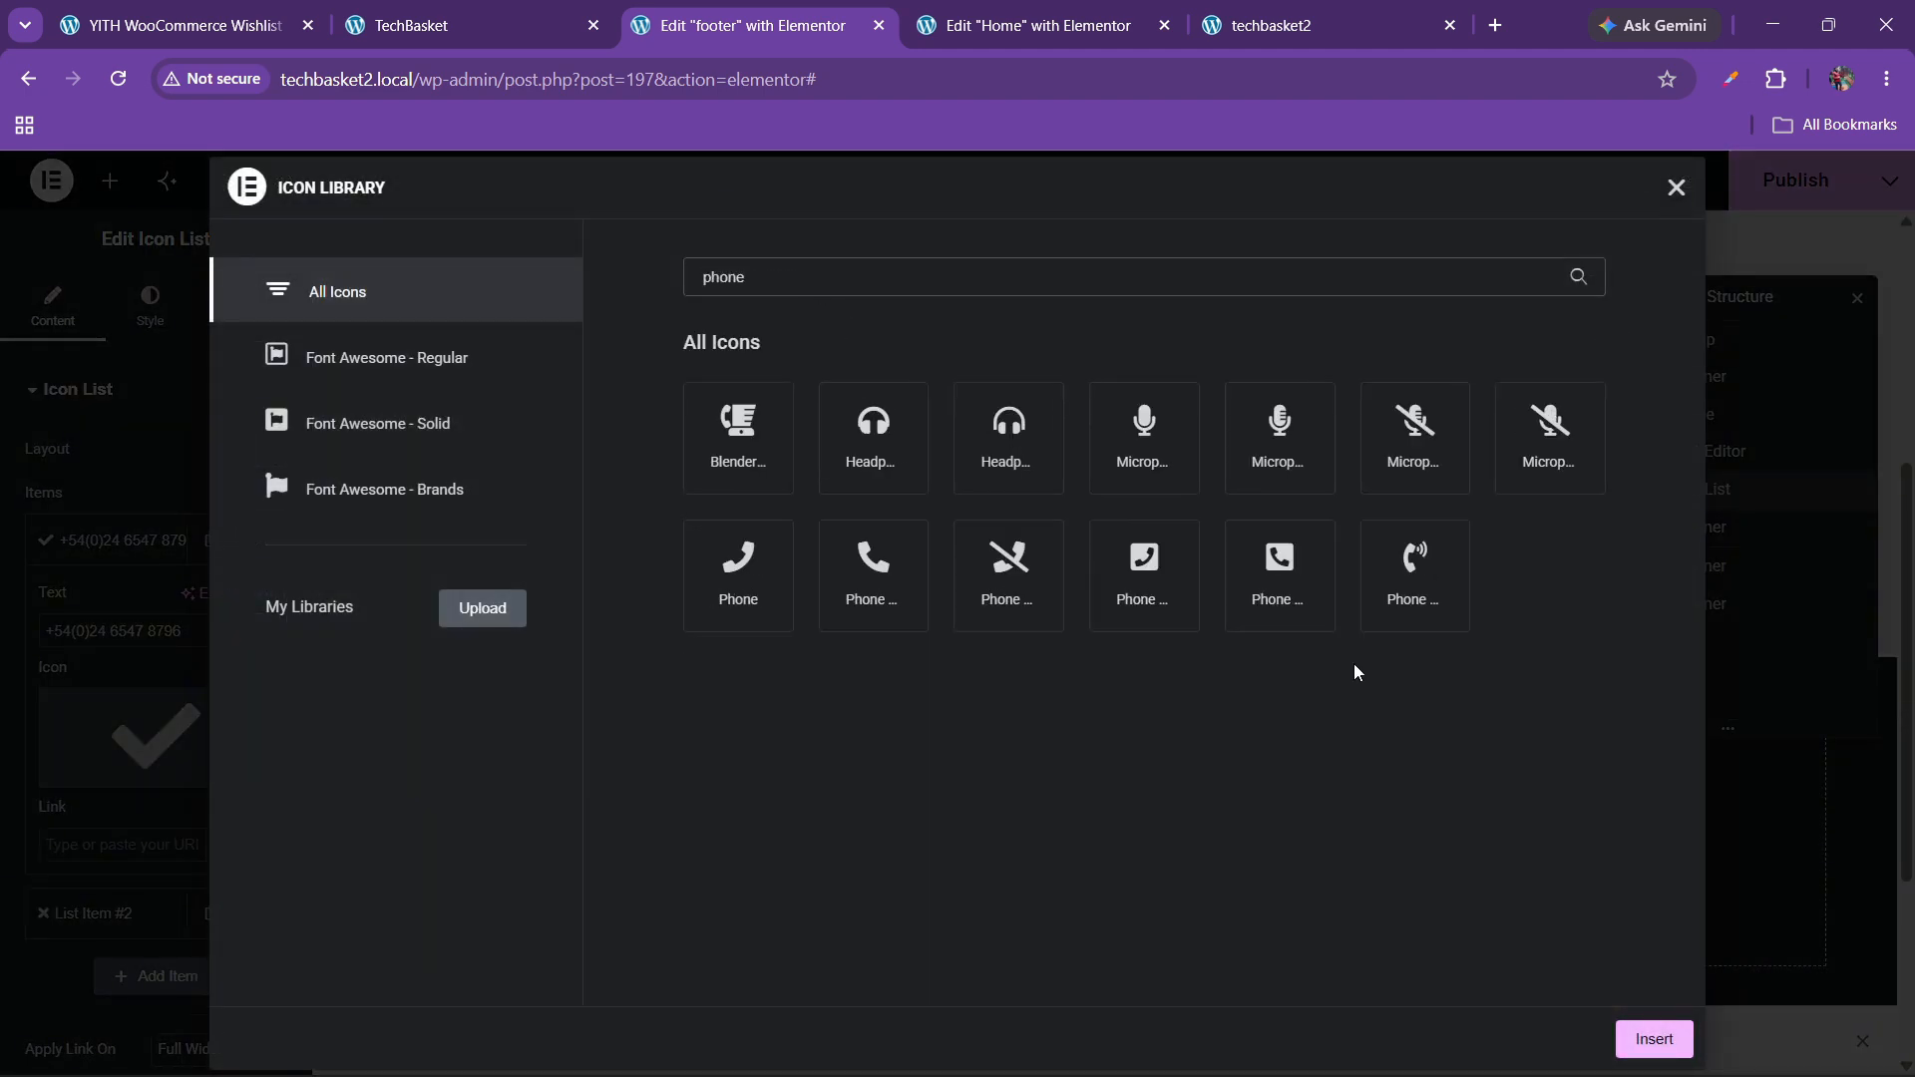
{"action": "left_click", "coordinate": [1414, 575]}
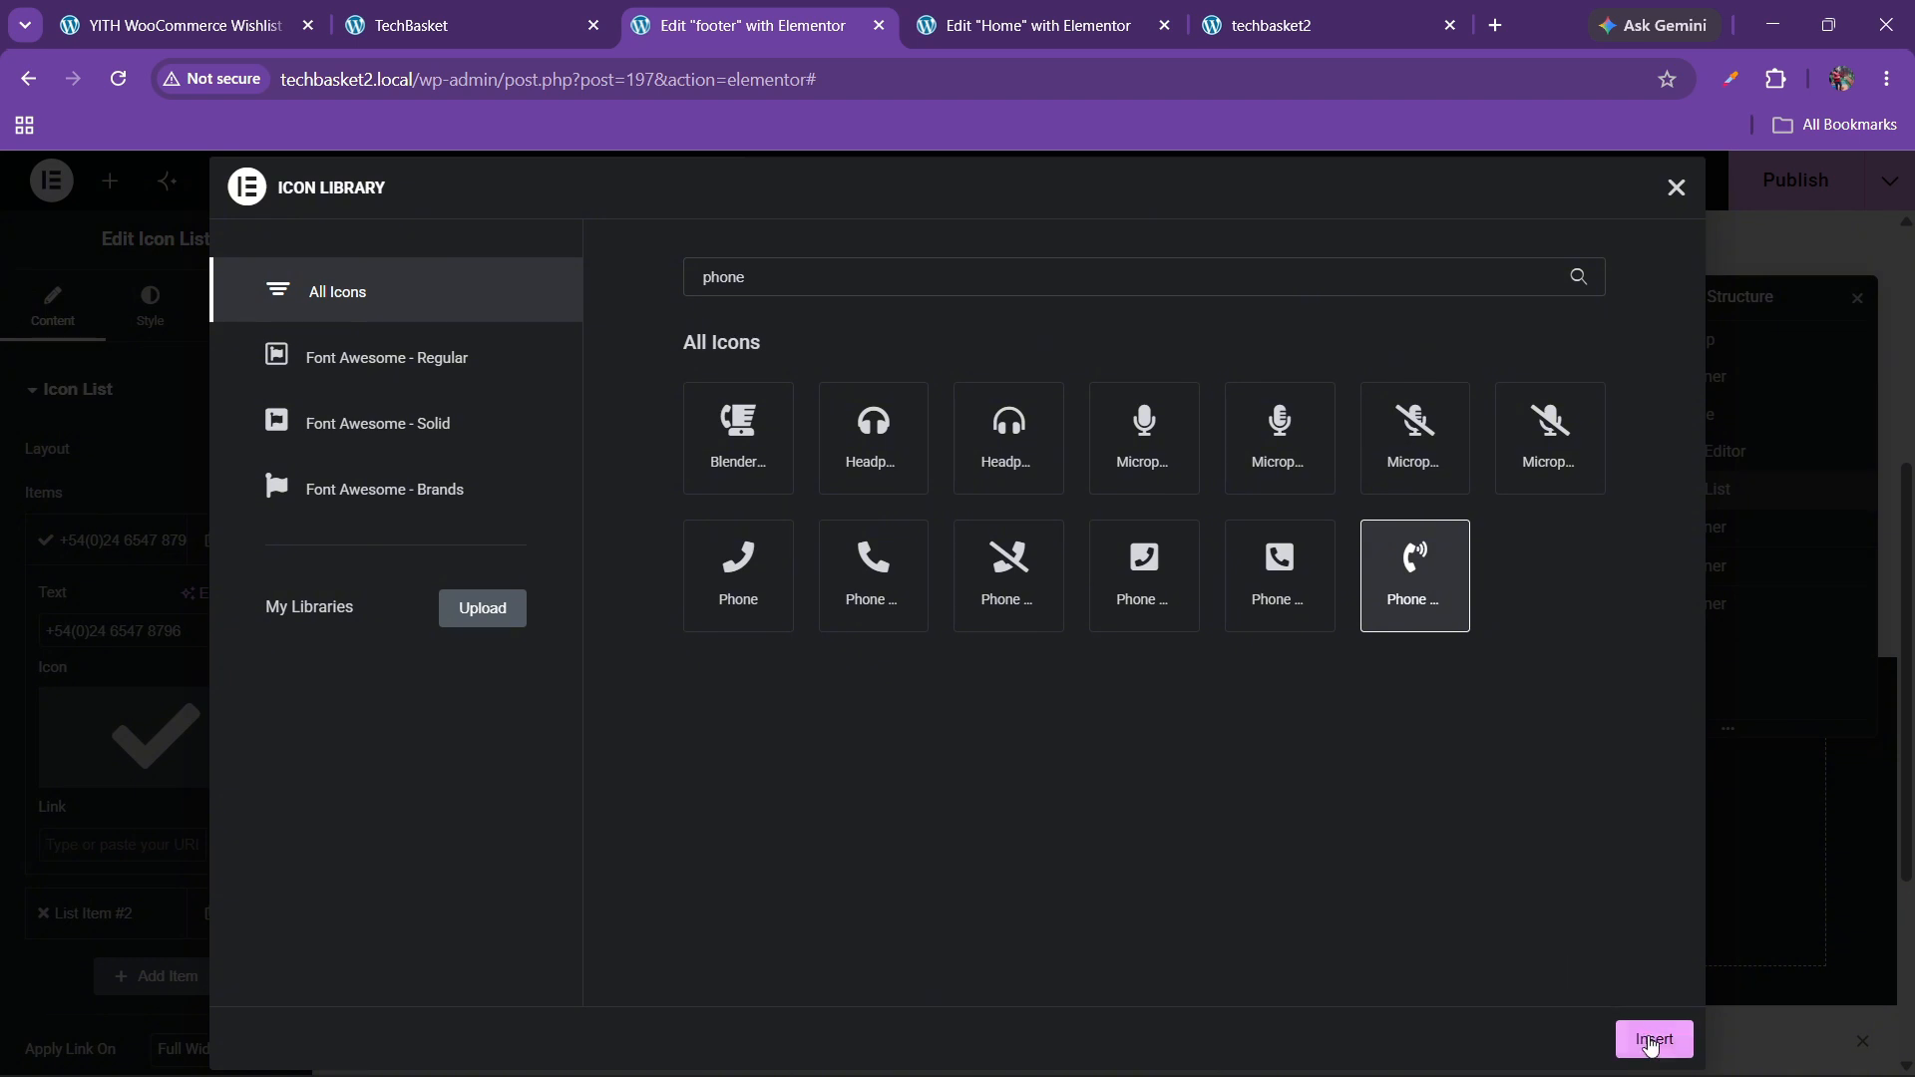
{"action": "left_click", "coordinate": [1652, 1038]}
{"action": "left_click", "coordinate": [120, 526]}
- Copy the e-mail address from the reference footer and use it as the second list item's text
{"action": "key", "text": "ctrl+shift+Tab"}
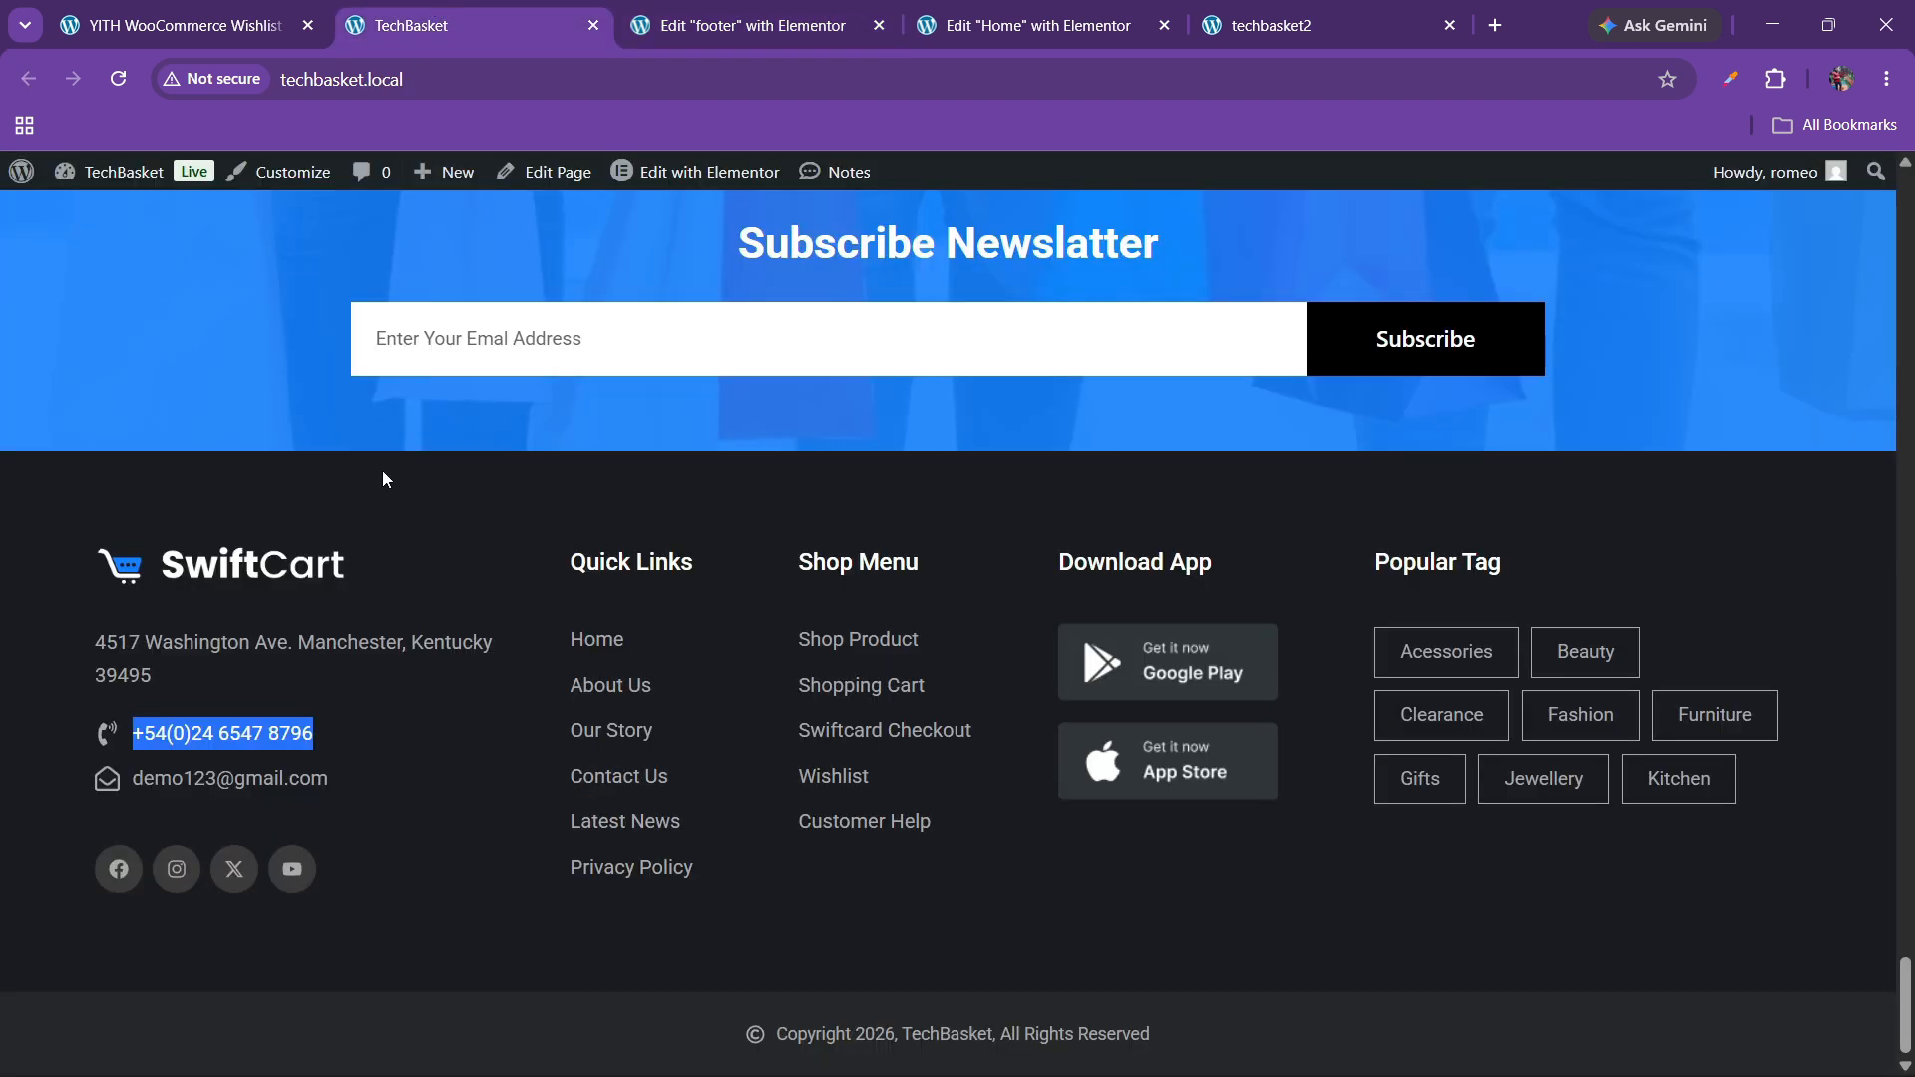
{"action": "left_click", "coordinate": [316, 828]}
{"action": "left_click_drag", "start_coordinate": [270, 789], "coordinate": [148, 779]}
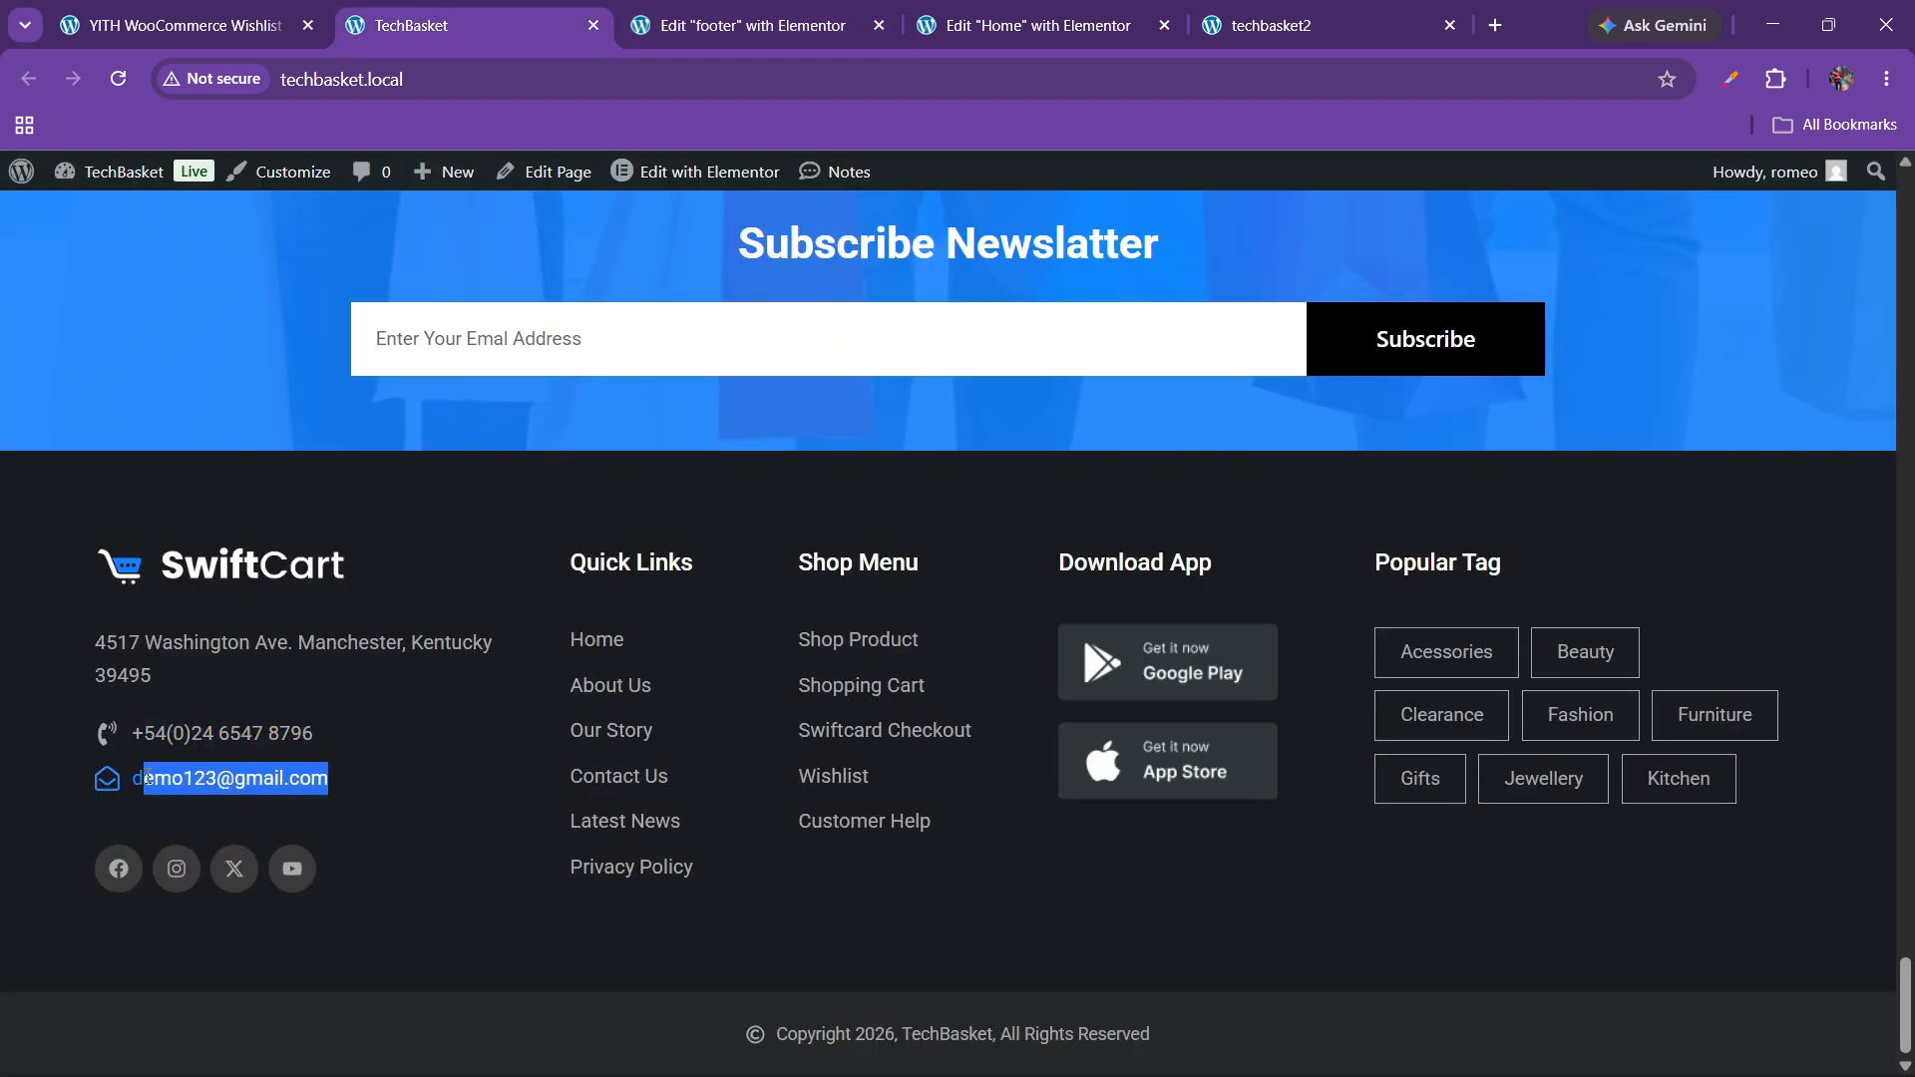
{"action": "left_click", "coordinate": [851, 9]}
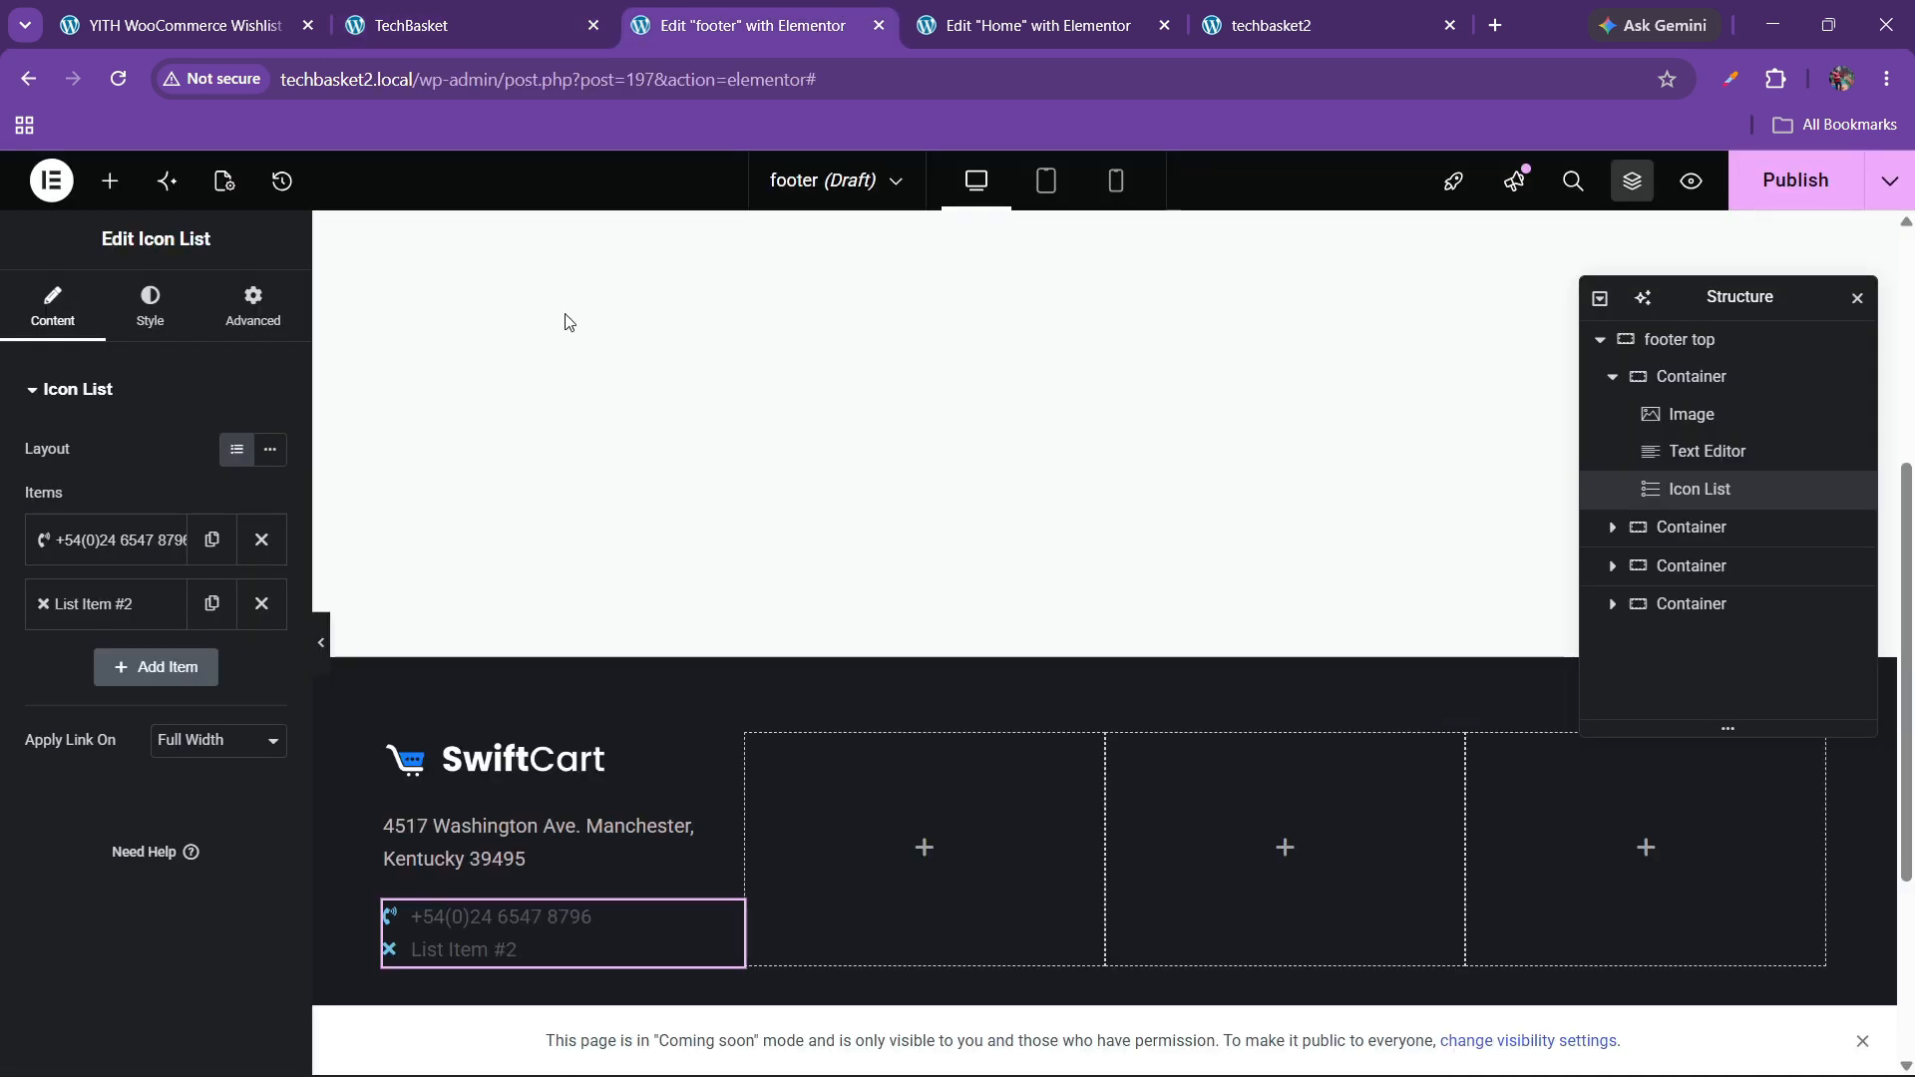
{"action": "left_click", "coordinate": [59, 608]}
{"action": "triple_click", "coordinate": [140, 697]}
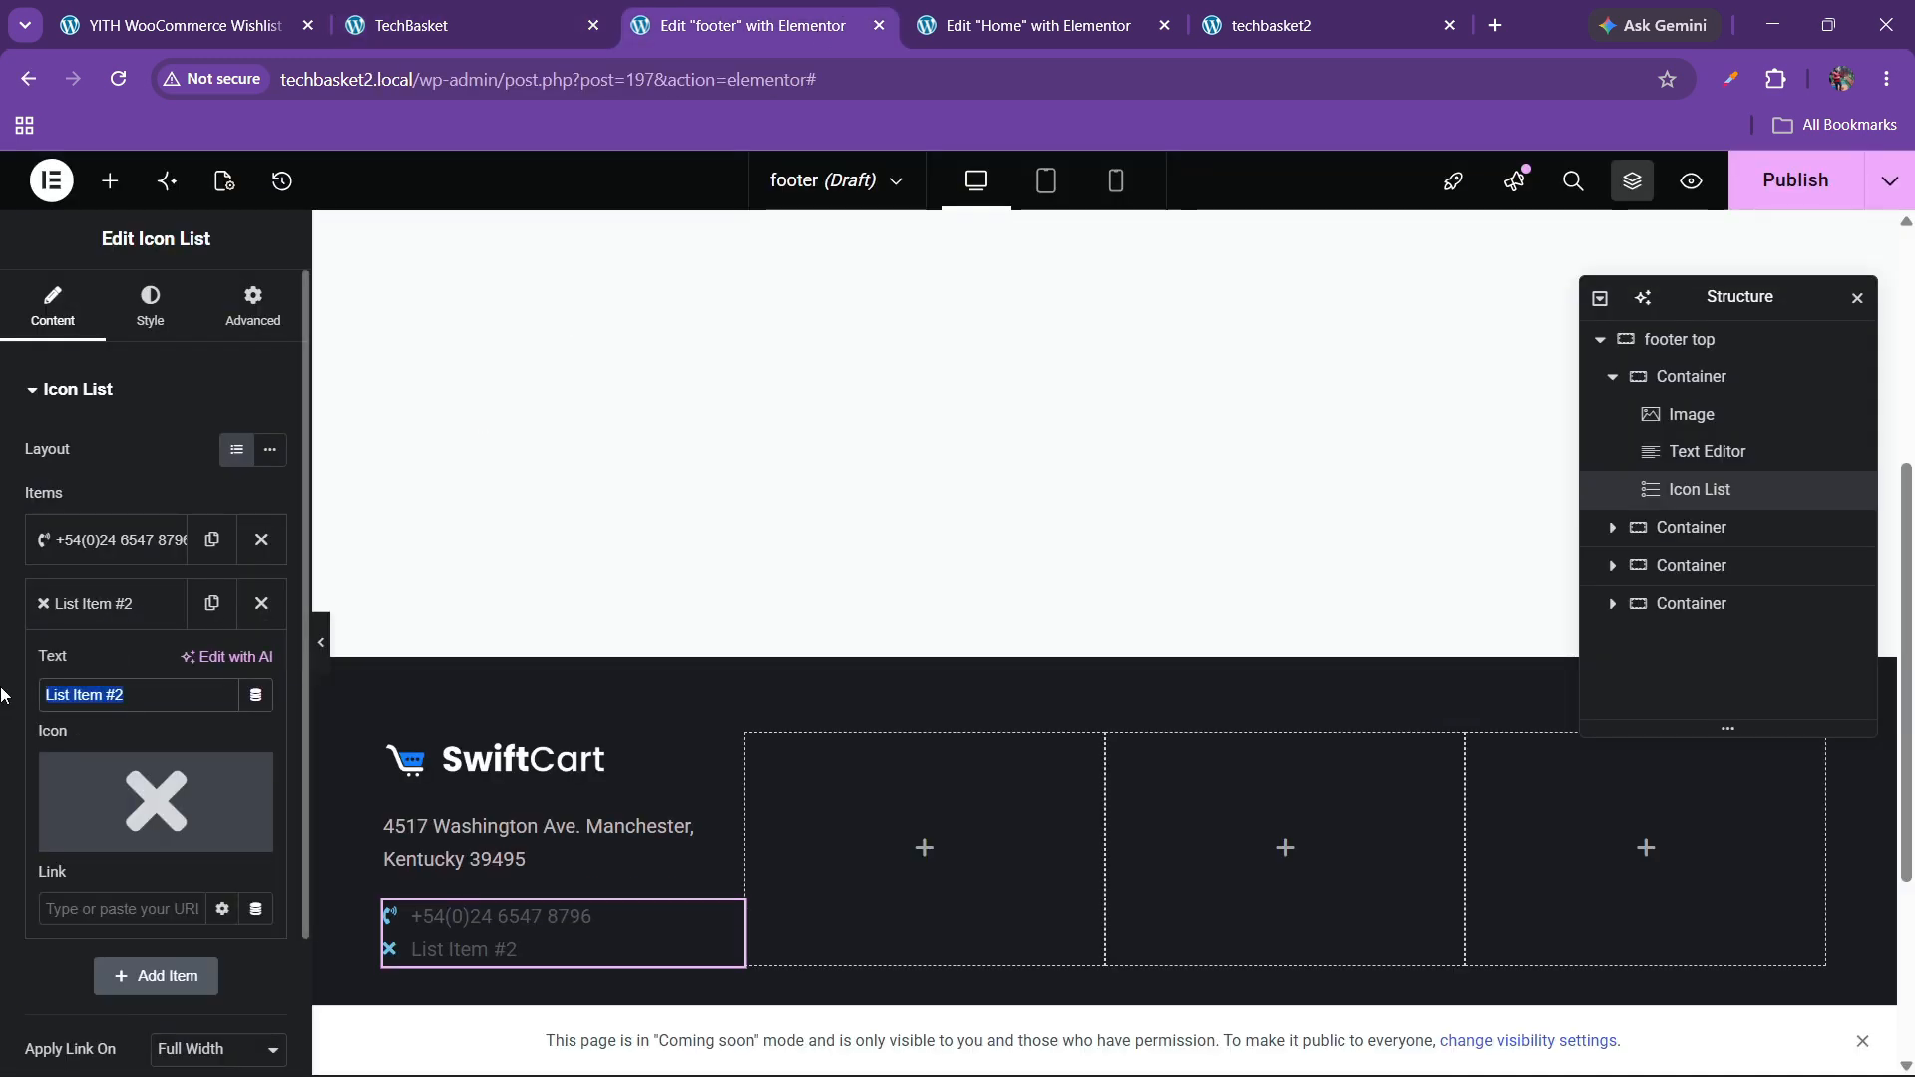
{"action": "key", "text": "ctrl+v"}
- Replace the e-mail item's cross with the outlined open envelope icon
{"action": "left_click", "coordinate": [100, 833]}
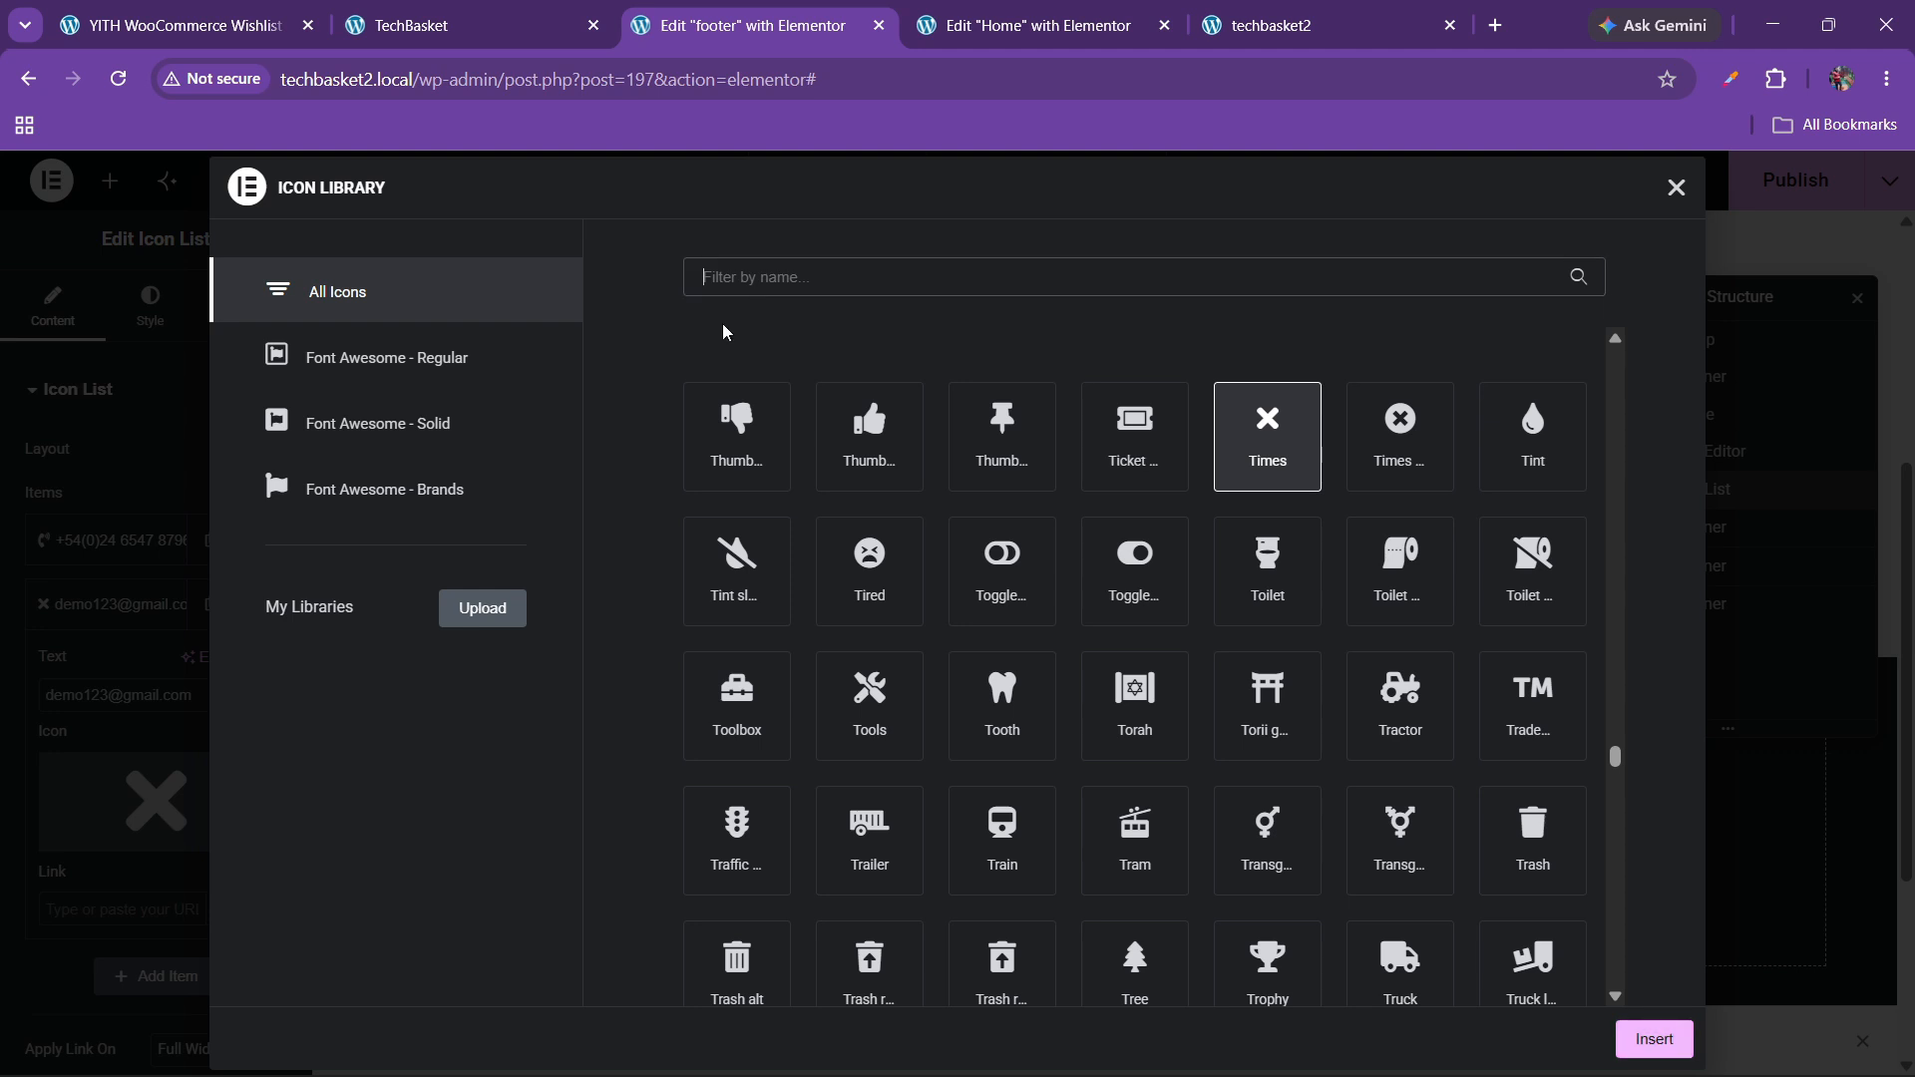
{"action": "type", "text": "env"}
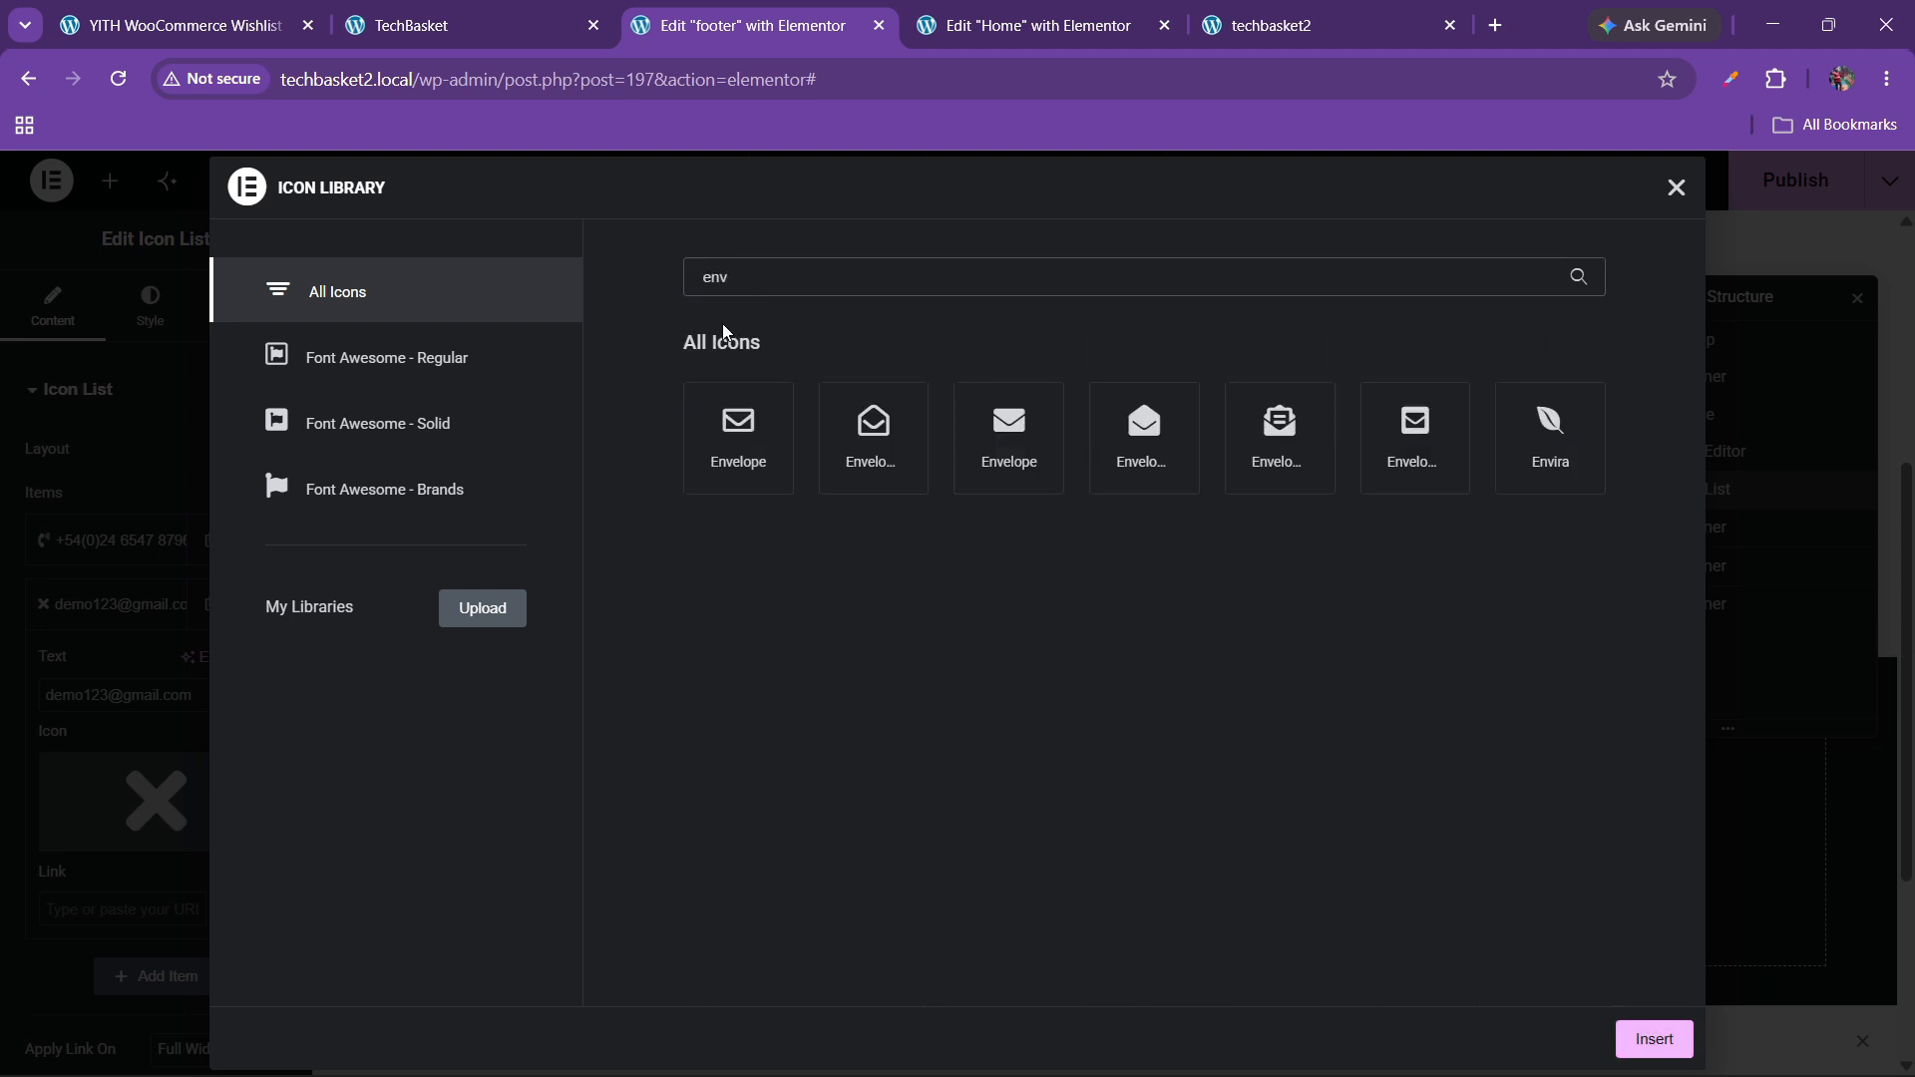
{"action": "left_click", "coordinate": [903, 489]}
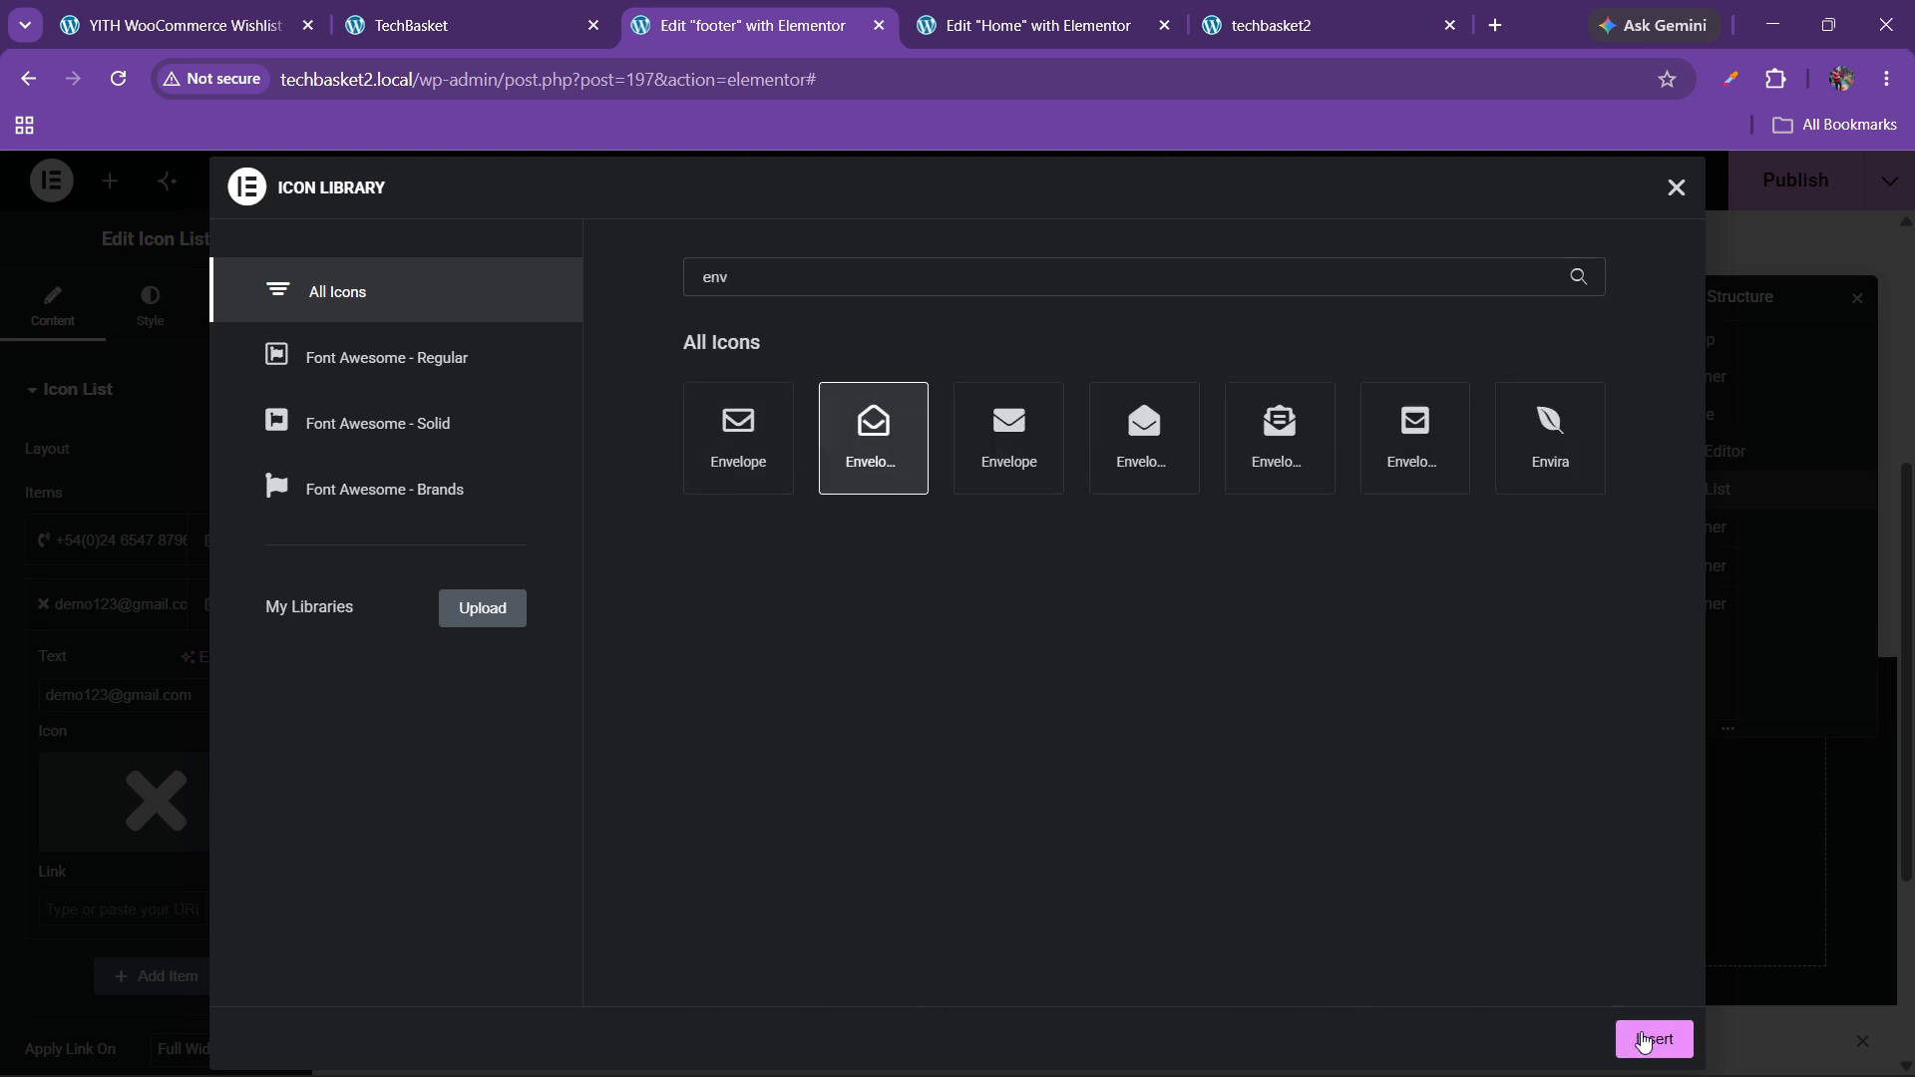
{"action": "left_click", "coordinate": [1650, 1039]}
{"action": "left_click", "coordinate": [100, 604]}
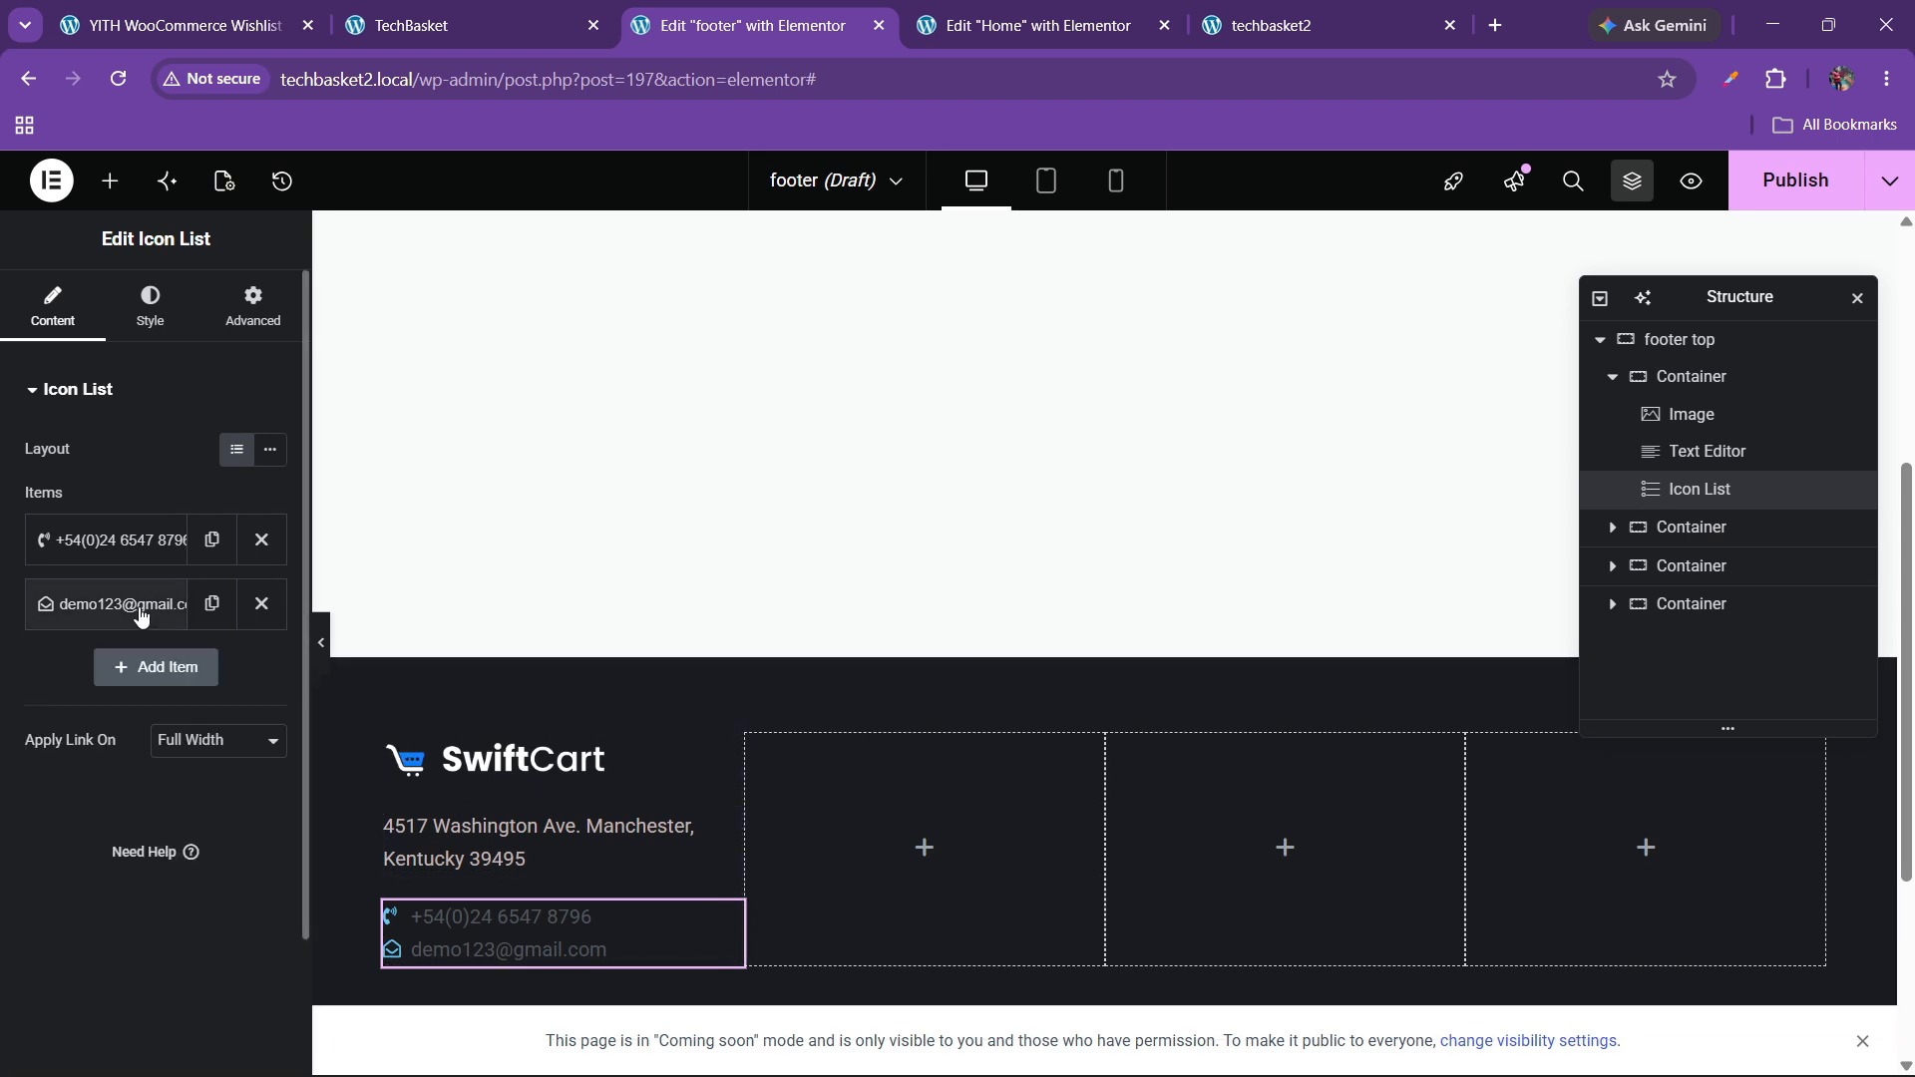
- Link the phone item to its own phone number using the tel: prefix
{"action": "left_click", "coordinate": [144, 321]}
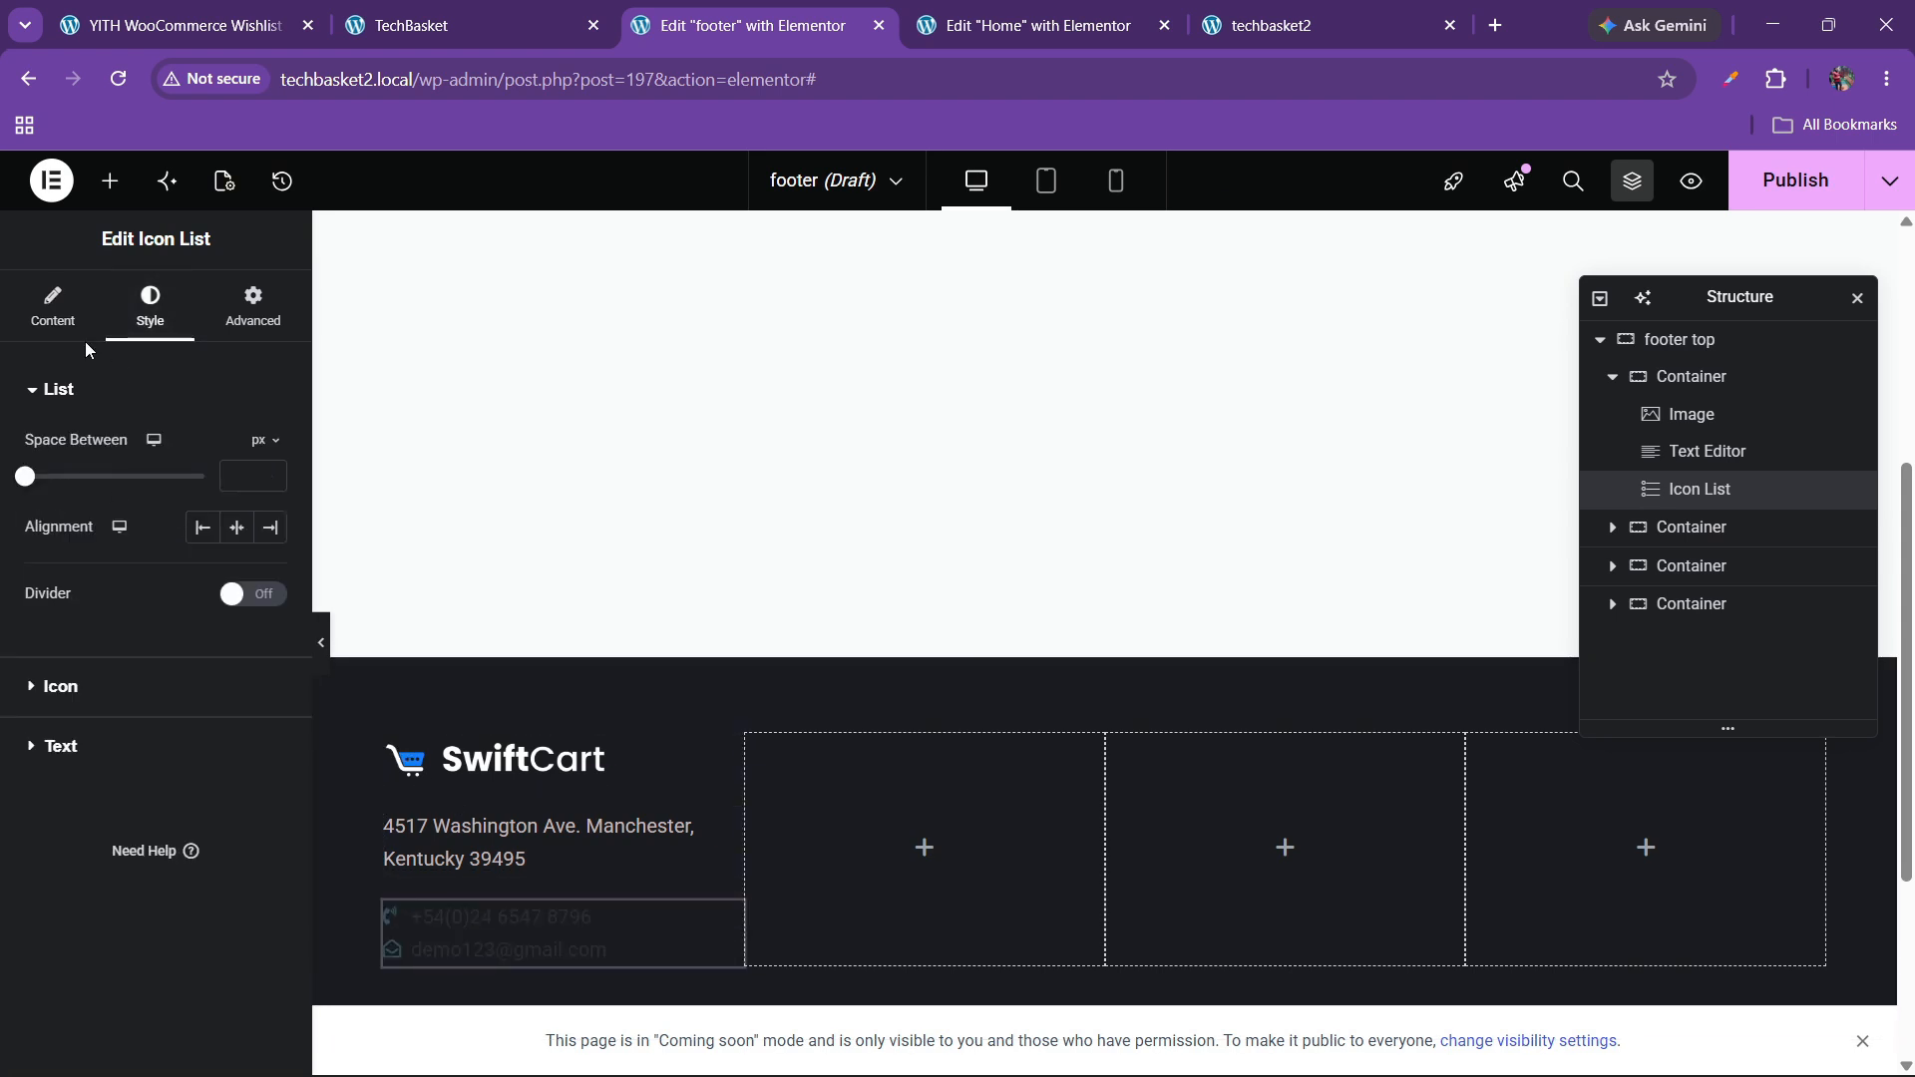
{"action": "left_click", "coordinate": [53, 307]}
{"action": "left_click", "coordinate": [100, 544]}
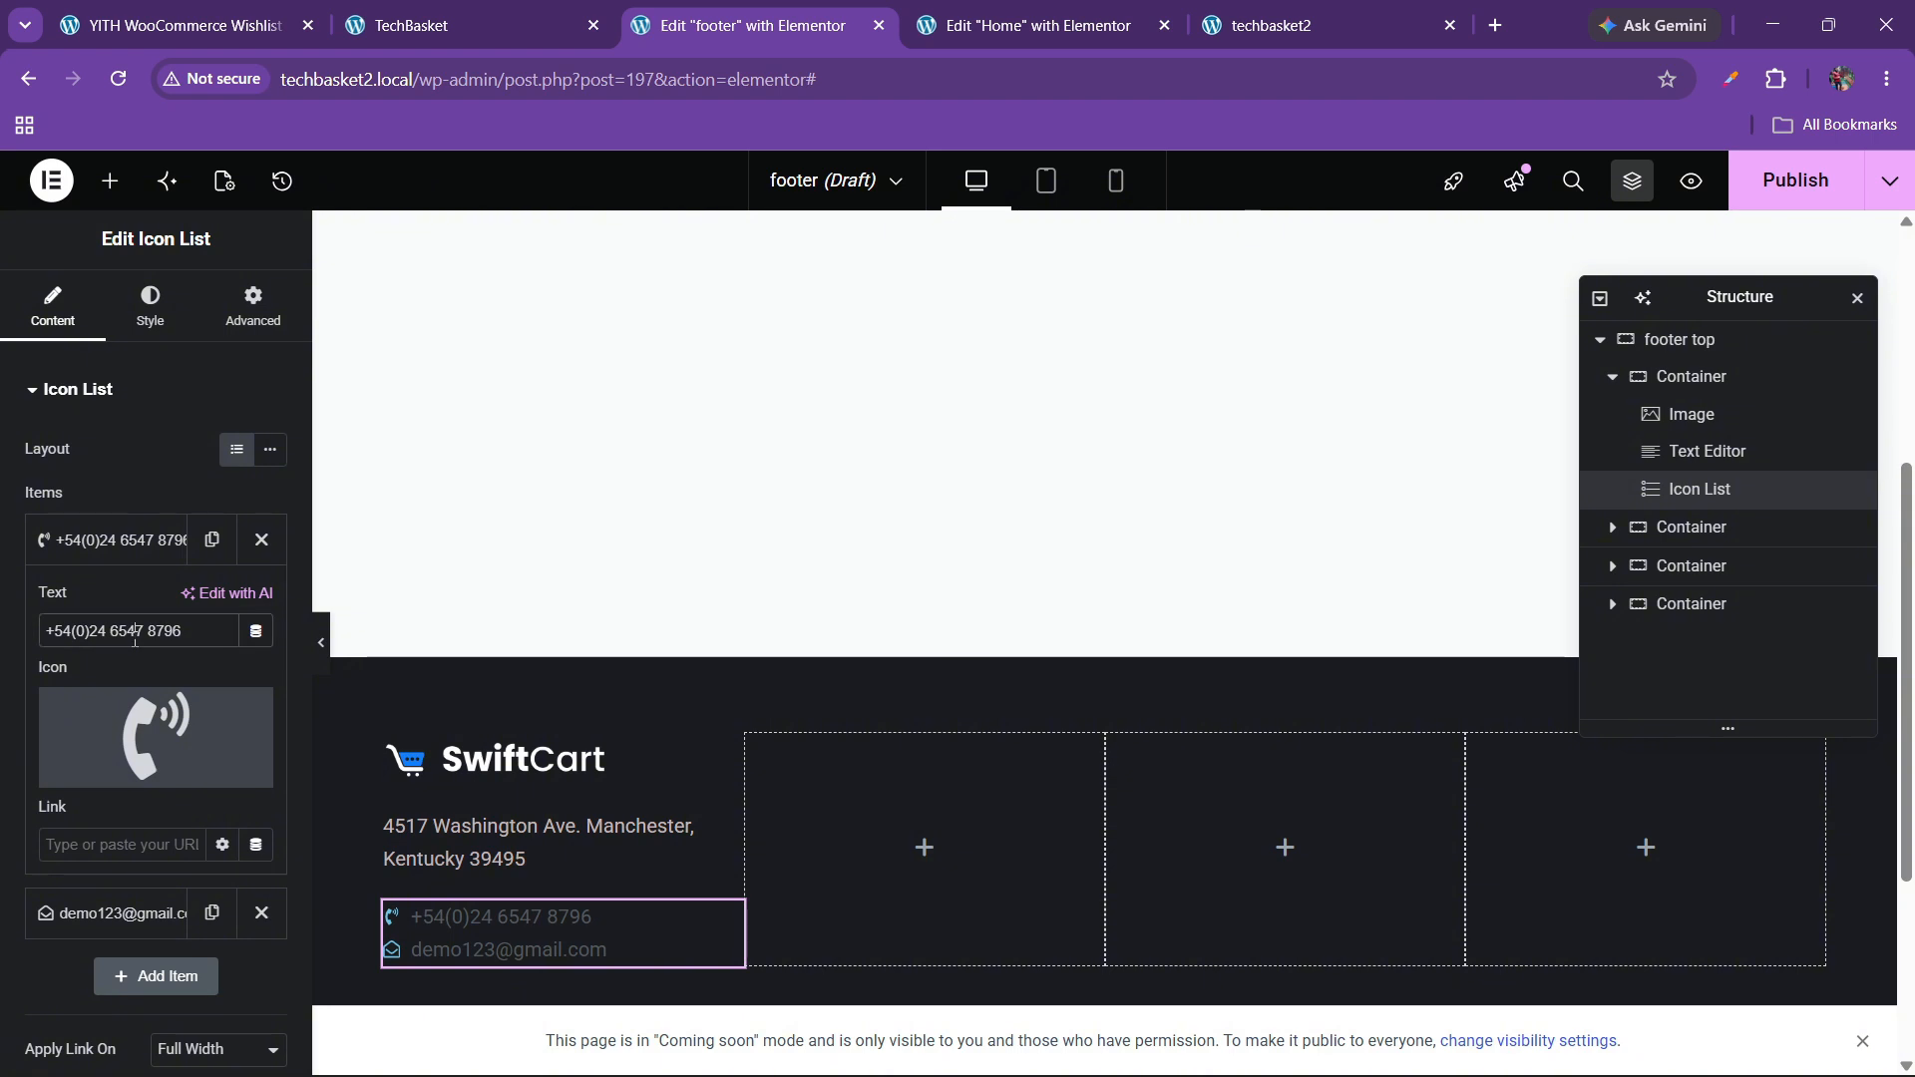
{"action": "triple_click", "coordinate": [133, 642]}
{"action": "key", "text": "ctrl+c"}
{"action": "left_click", "coordinate": [74, 816]}
{"action": "type", "text": "tel:"}
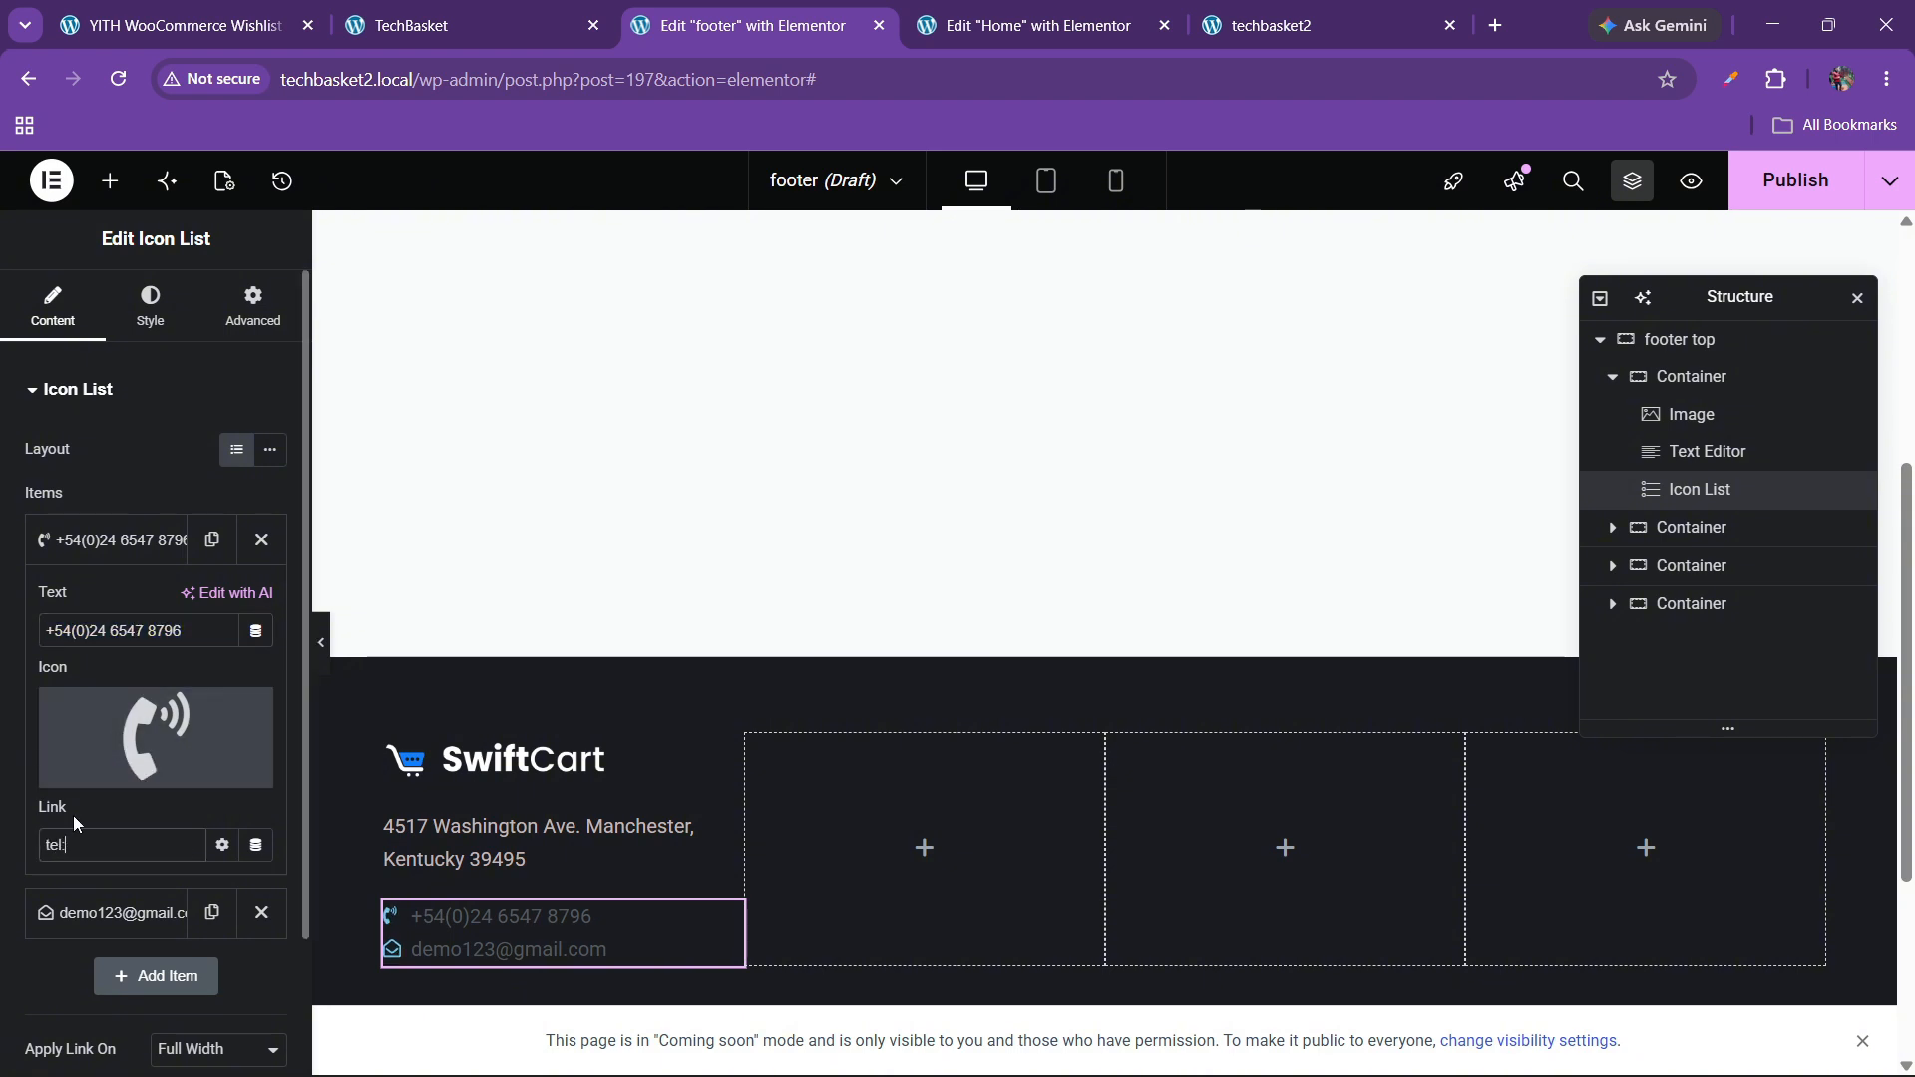
{"action": "key", "text": "ctrl+v"}
{"action": "left_click", "coordinate": [111, 547]}
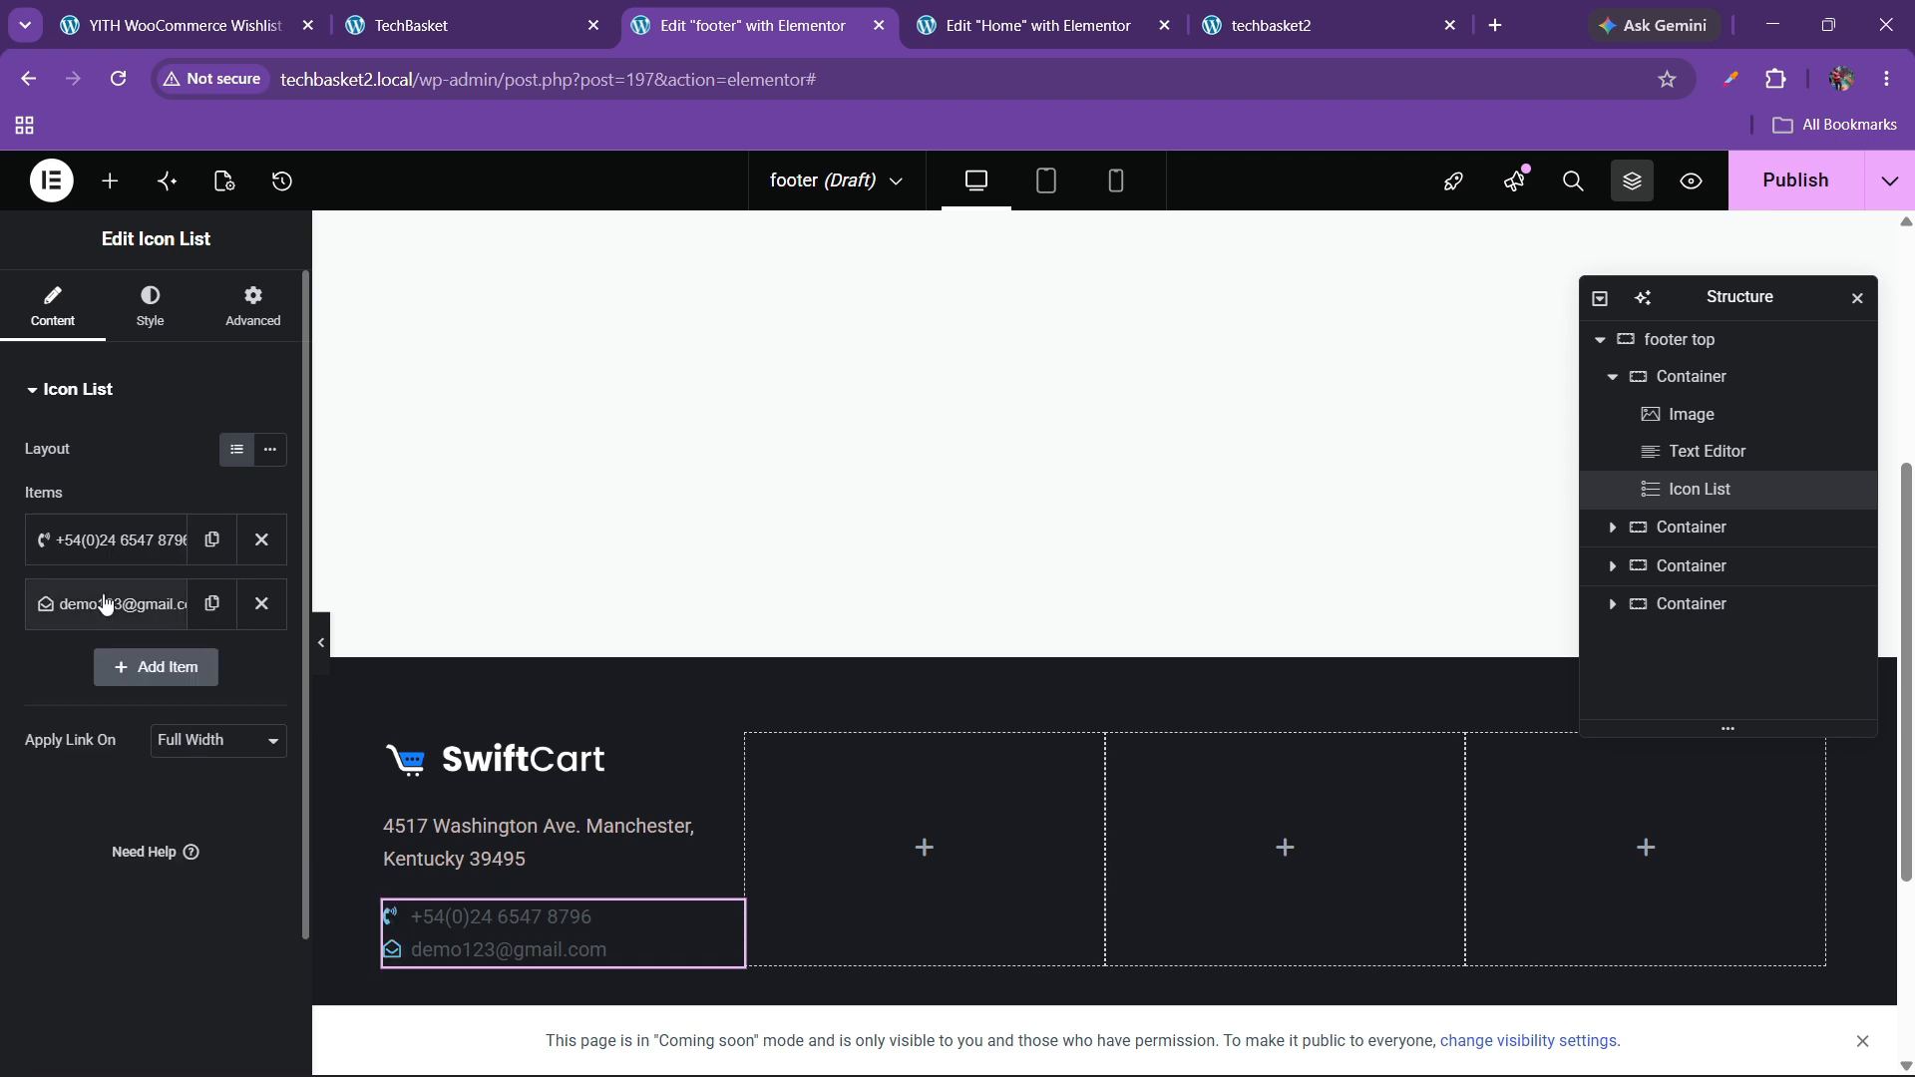
- Fill in the e-mail item's link using its e-mail address
{"action": "left_click", "coordinate": [105, 604]}
{"action": "left_click", "coordinate": [136, 895]}
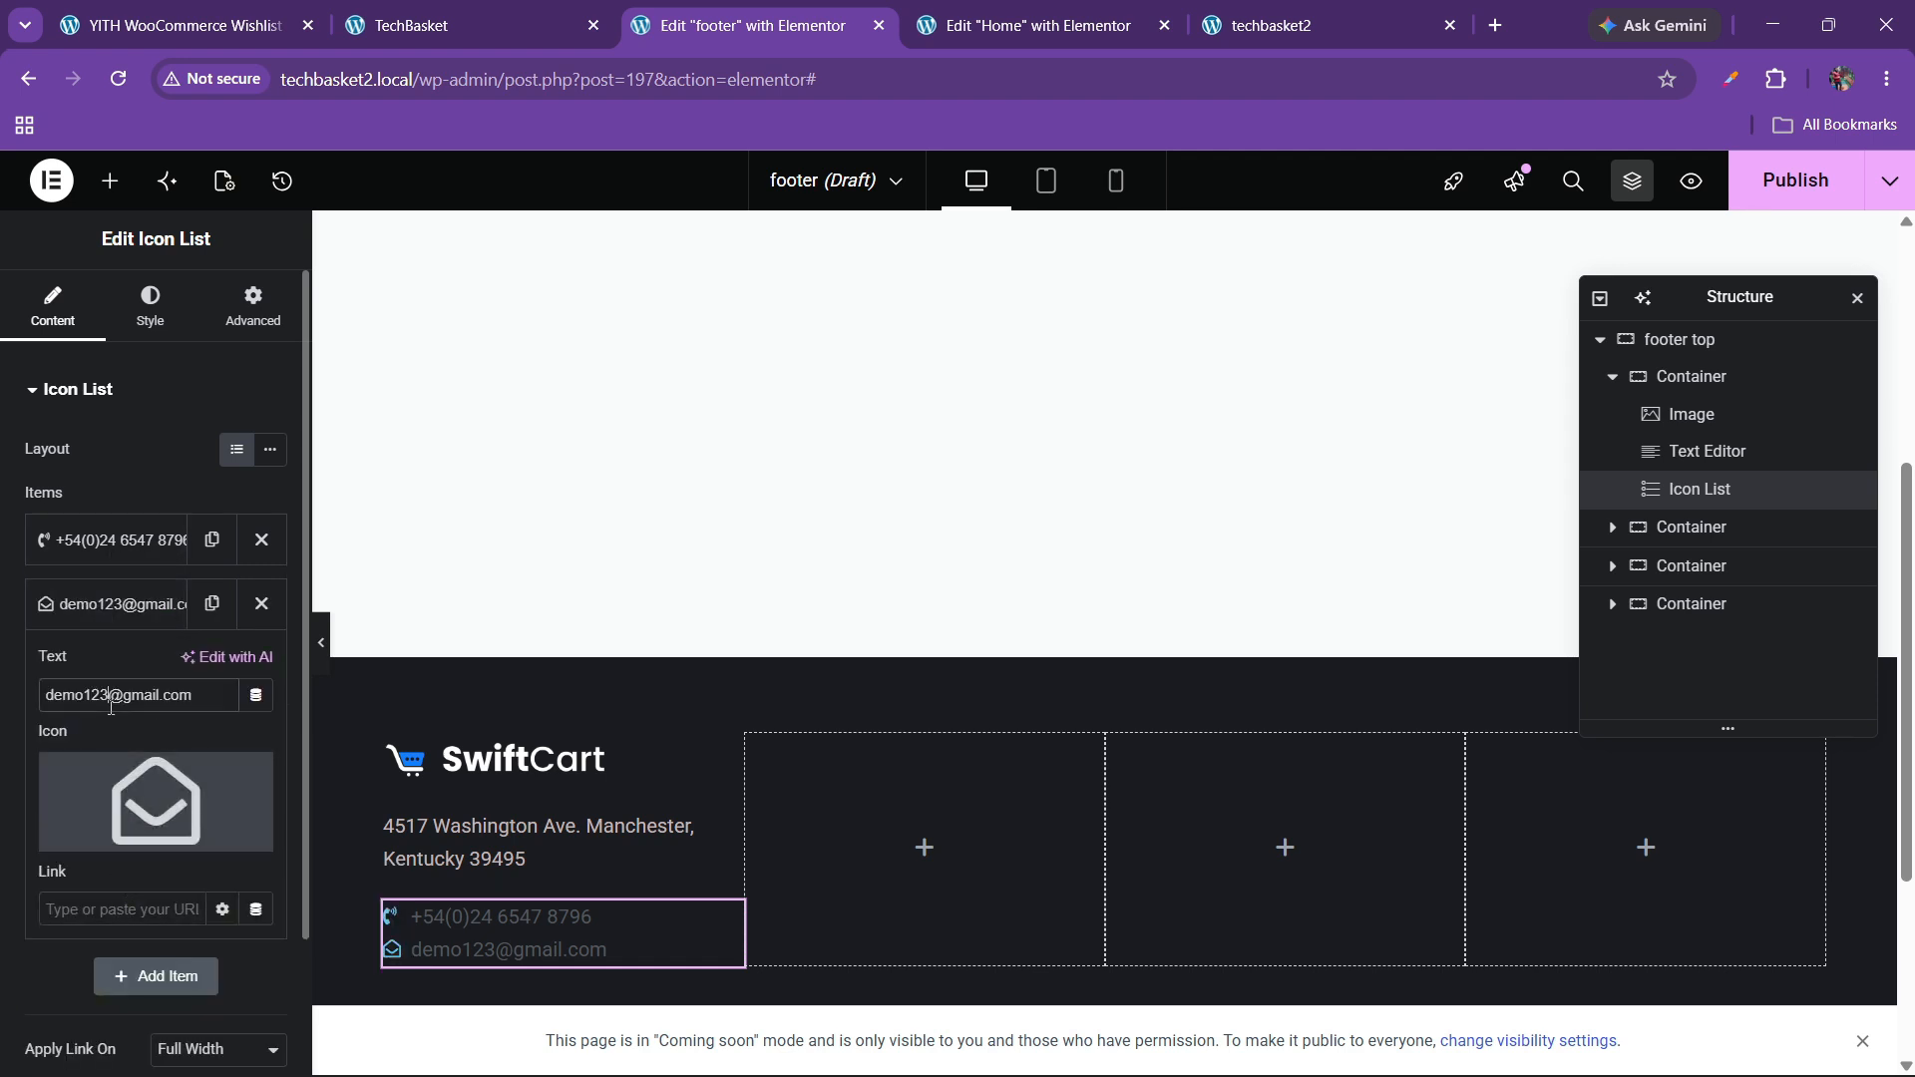
{"action": "triple_click", "coordinate": [111, 702]}
{"action": "left_click", "coordinate": [113, 911]}
{"action": "left_click", "coordinate": [40, 613]}
- Set the icon list's text colour to the global colour "footer text"
{"action": "scroll", "coordinate": [613, 830], "scroll_direction": "down", "scroll_amount": 2}
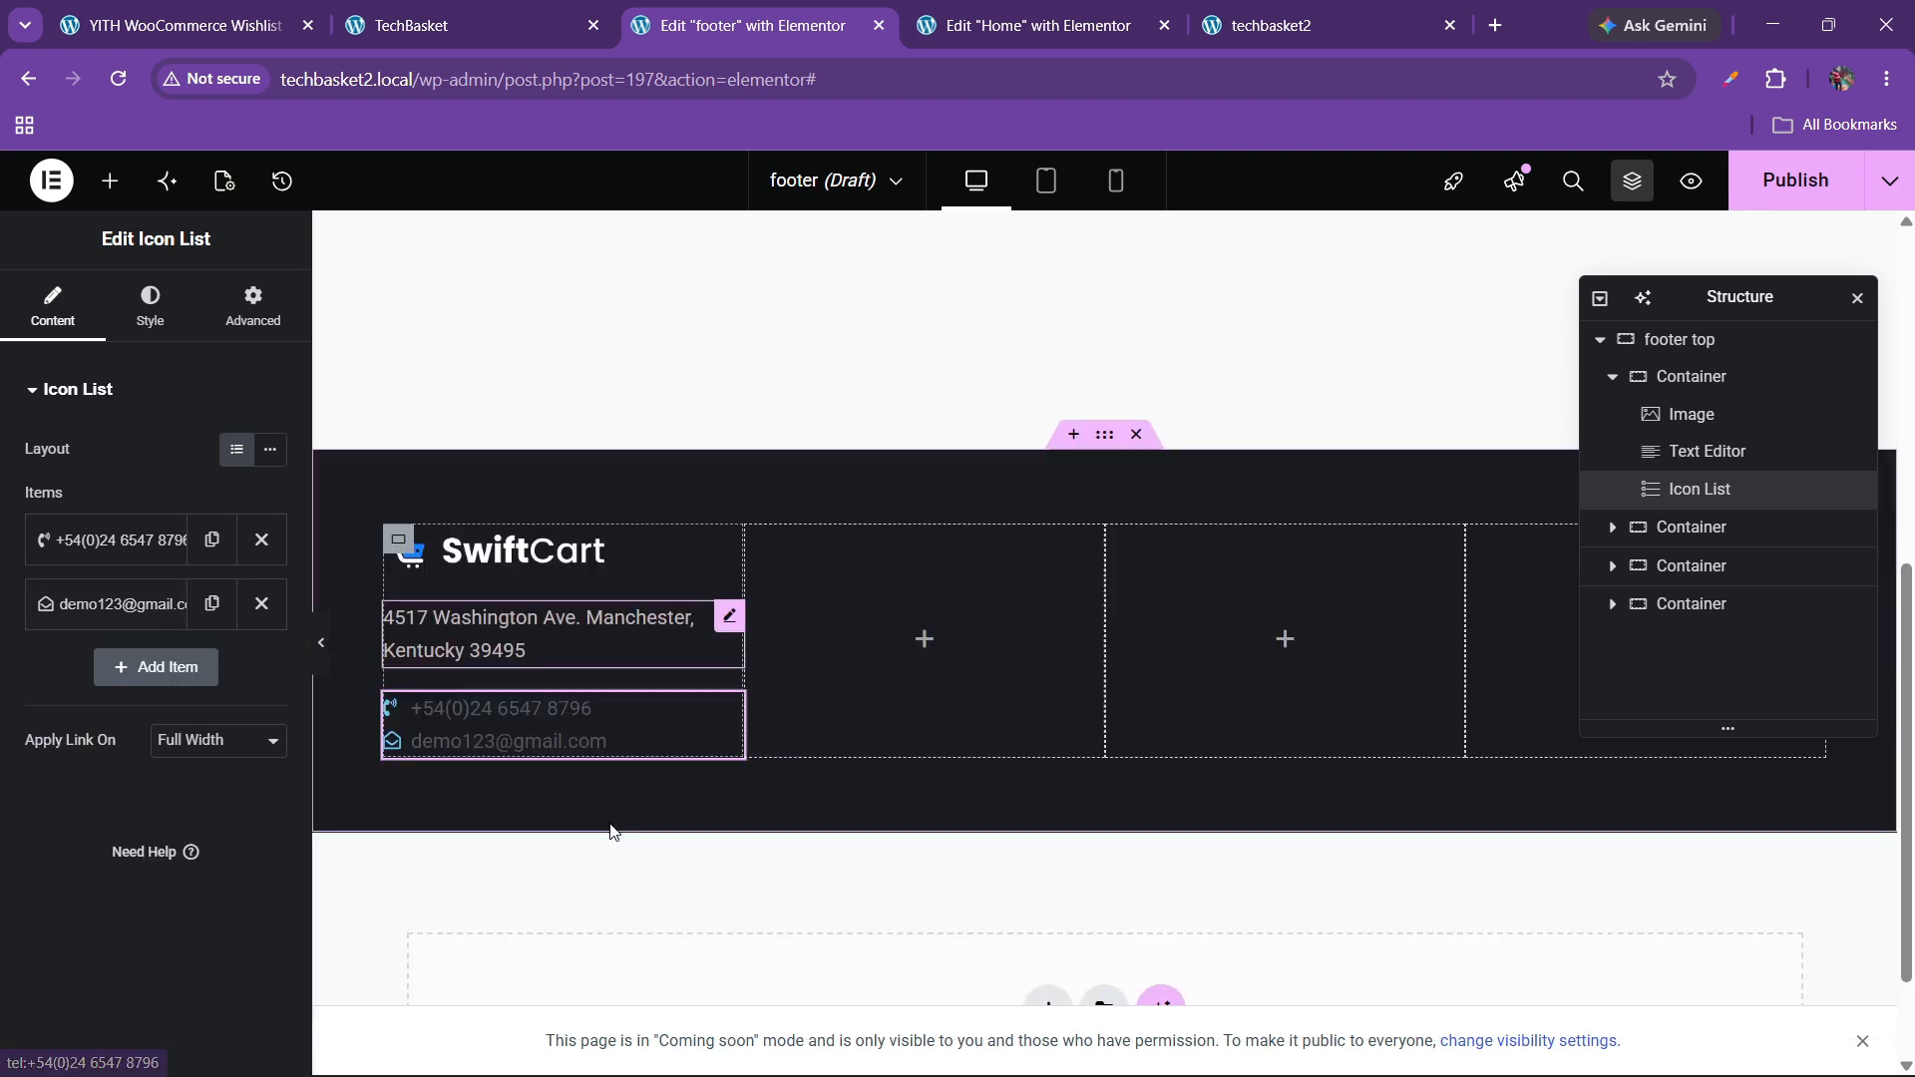
{"action": "scroll", "coordinate": [612, 830], "scroll_direction": "down", "scroll_amount": 1}
{"action": "left_click", "coordinate": [170, 329]}
{"action": "left_click", "coordinate": [122, 743]}
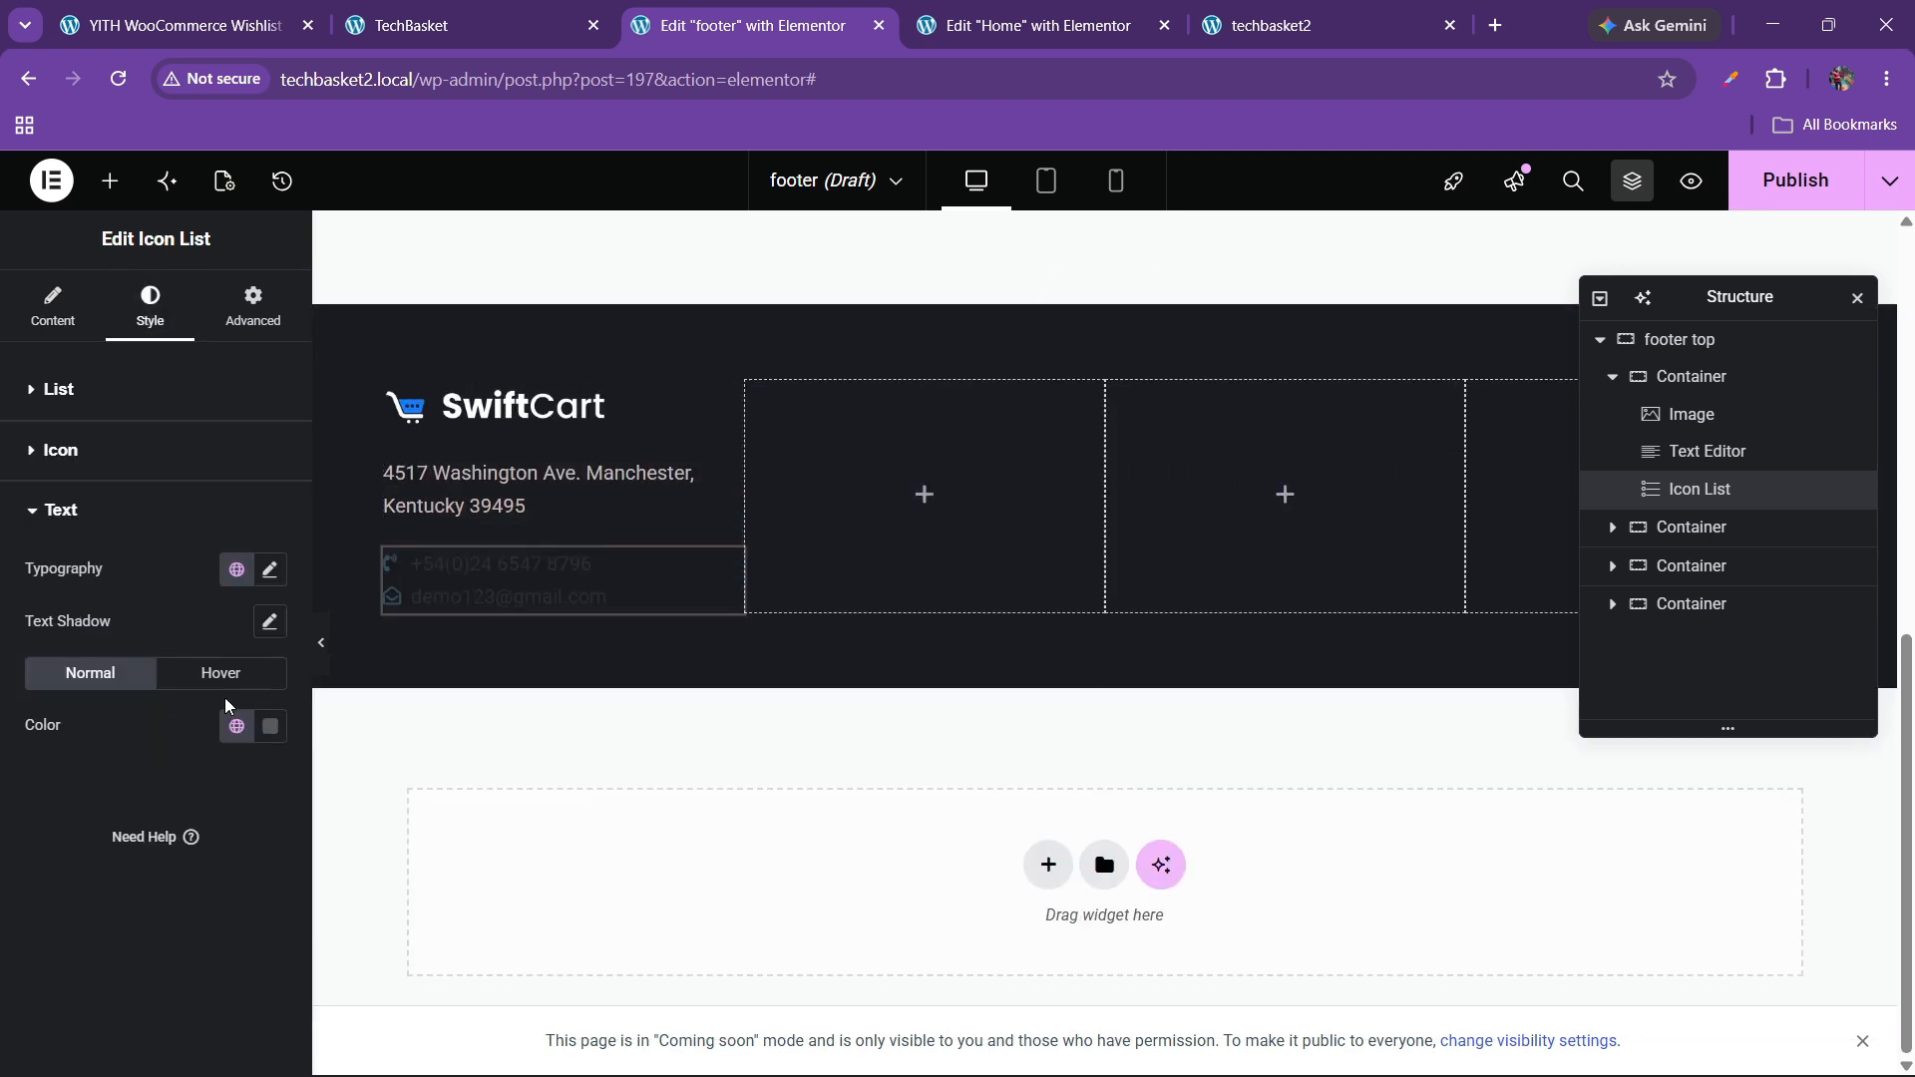
{"action": "left_click", "coordinate": [236, 726]}
{"action": "scroll", "coordinate": [140, 541], "scroll_direction": "down", "scroll_amount": 3}
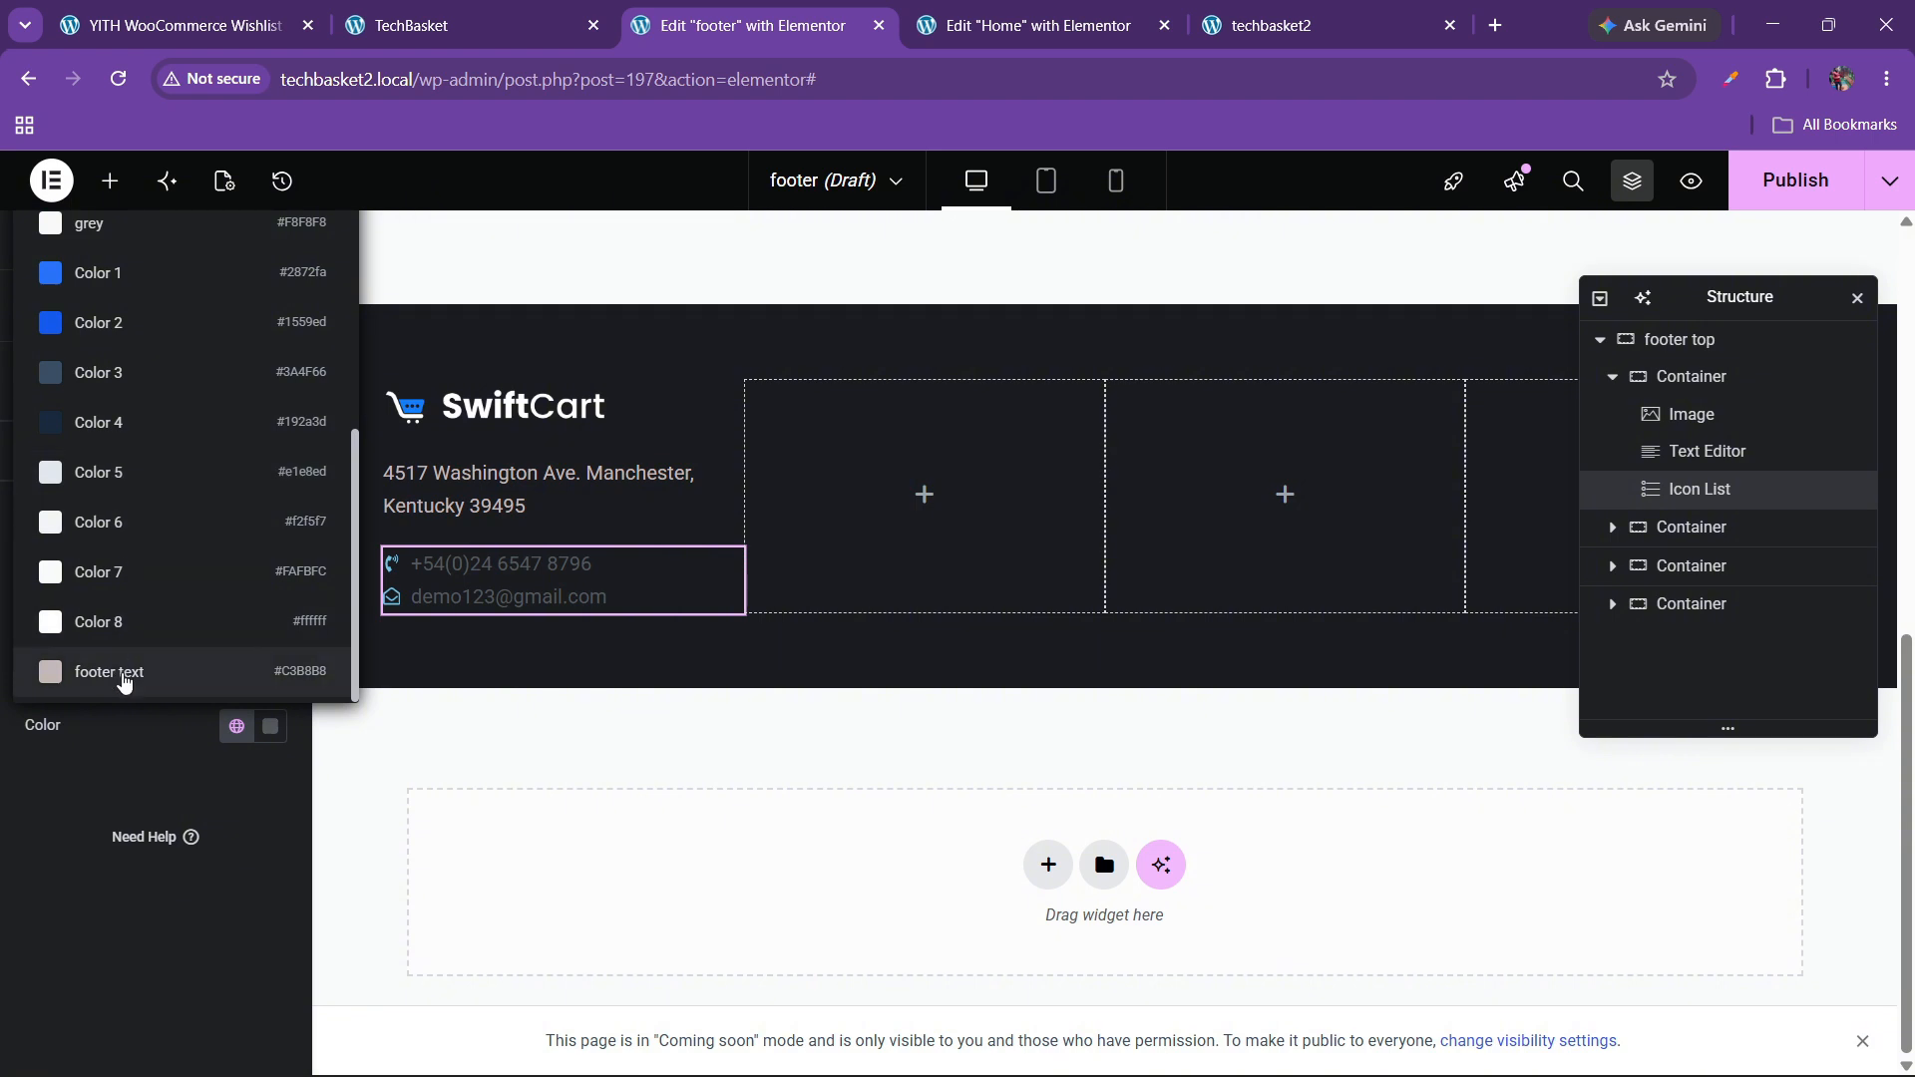
{"action": "left_click", "coordinate": [124, 675]}
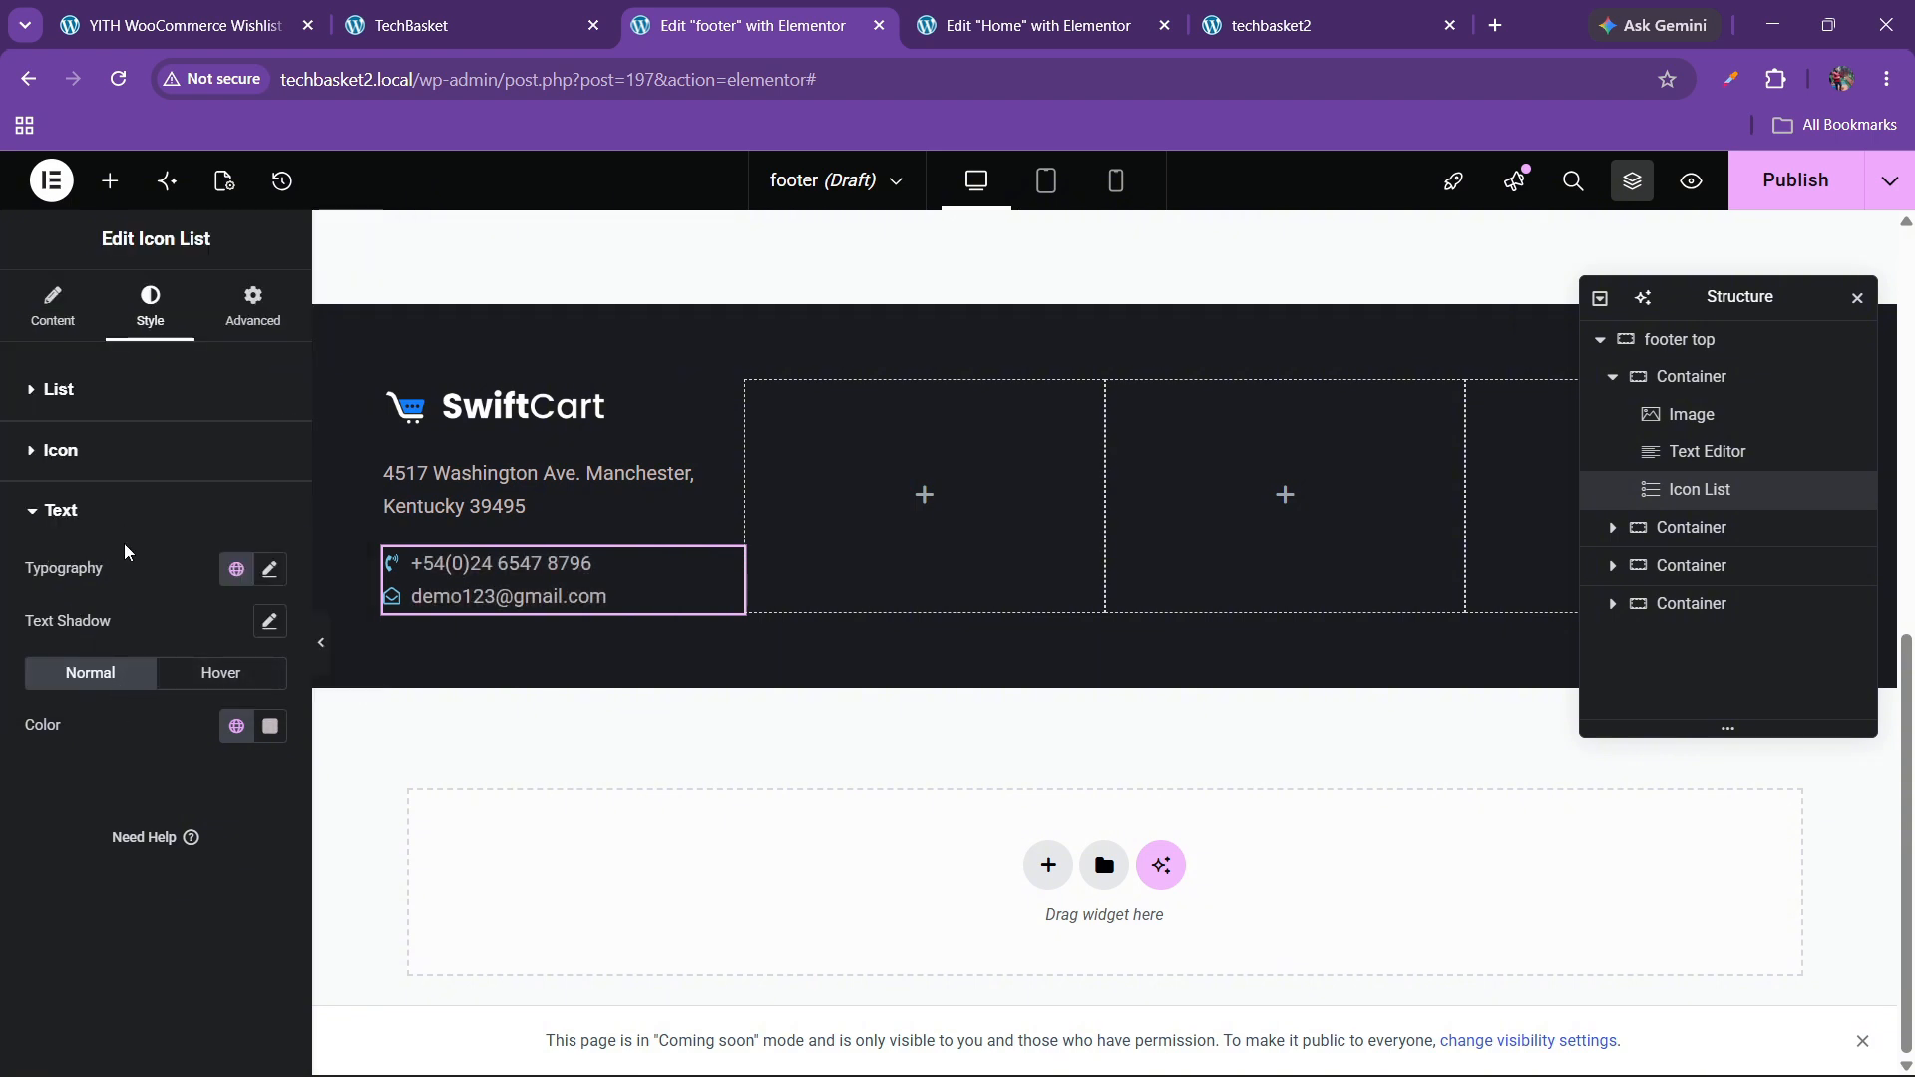
- Set the list icons' colour to the global colour Color 1
{"action": "left_click", "coordinate": [85, 454]}
{"action": "left_click", "coordinate": [237, 561]}
{"action": "scroll", "coordinate": [153, 761], "scroll_direction": "down", "scroll_amount": 3}
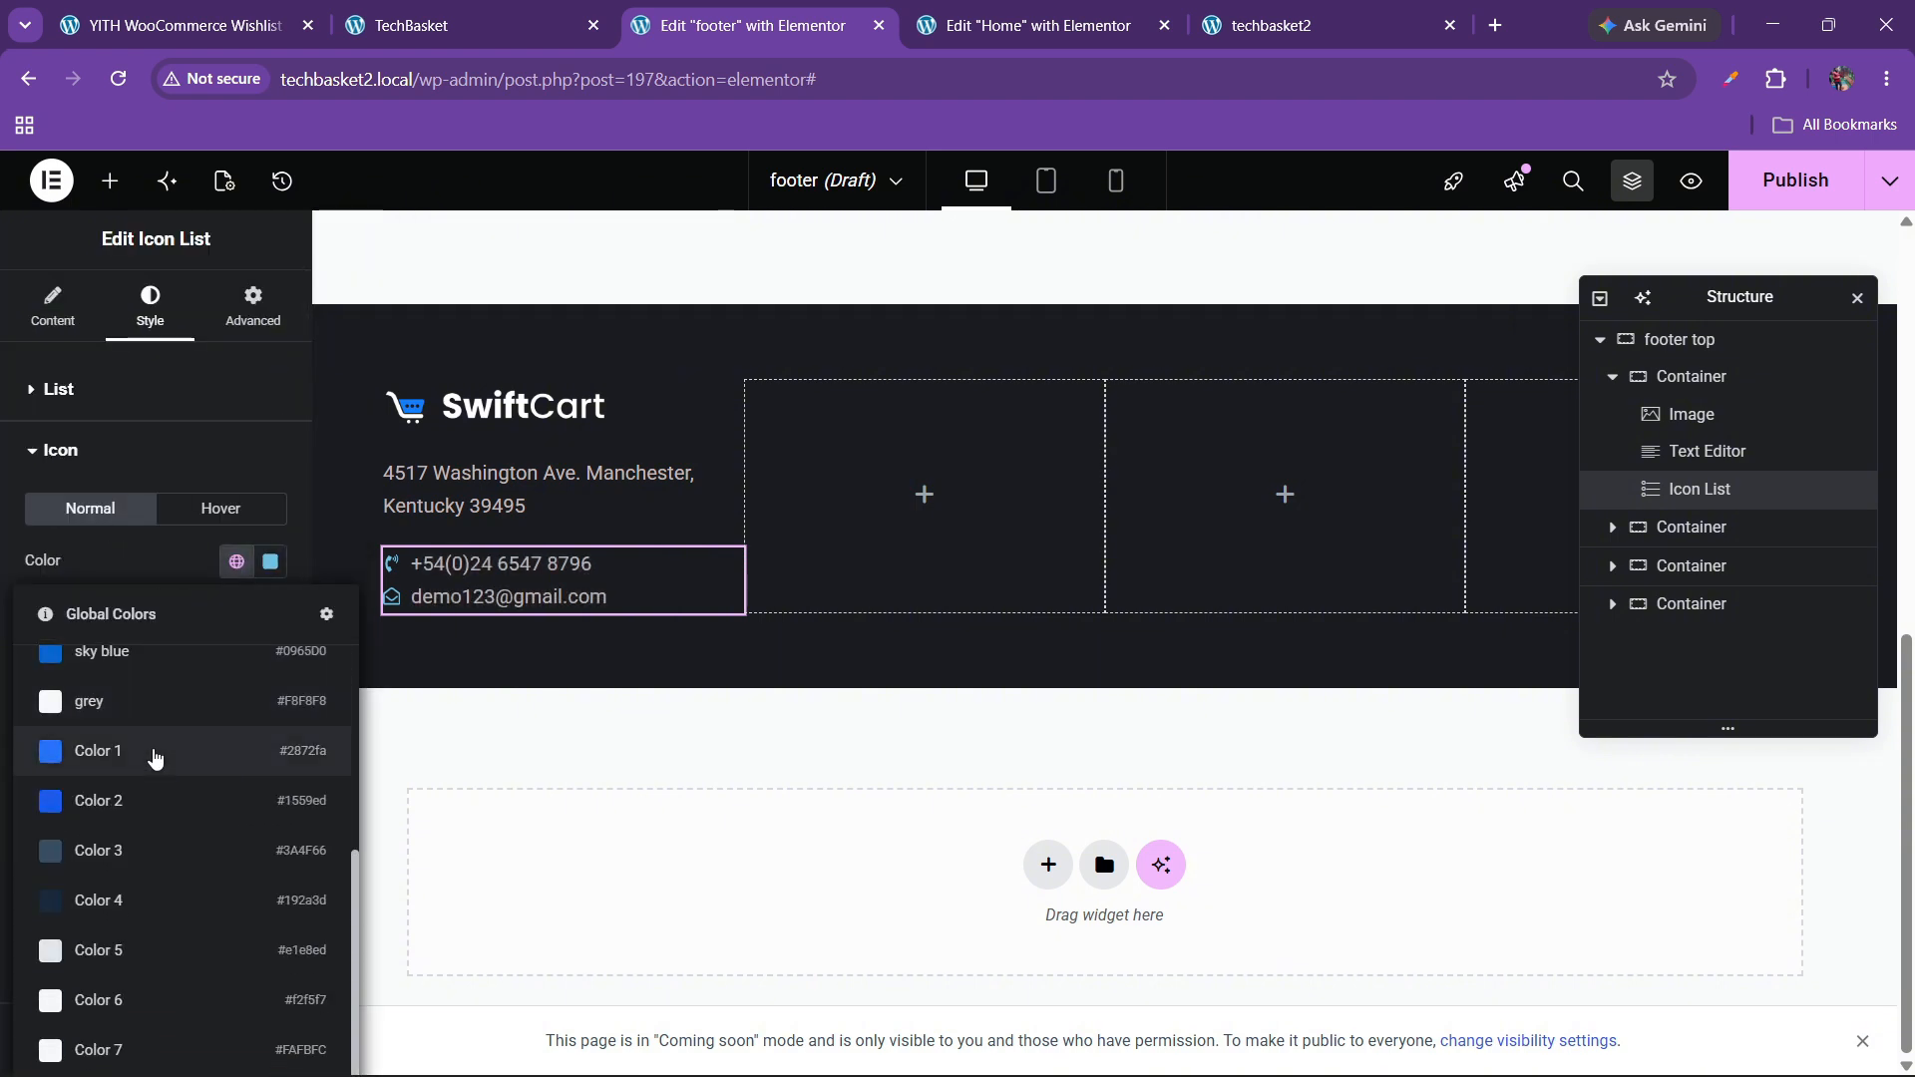
{"action": "left_click", "coordinate": [154, 766]}
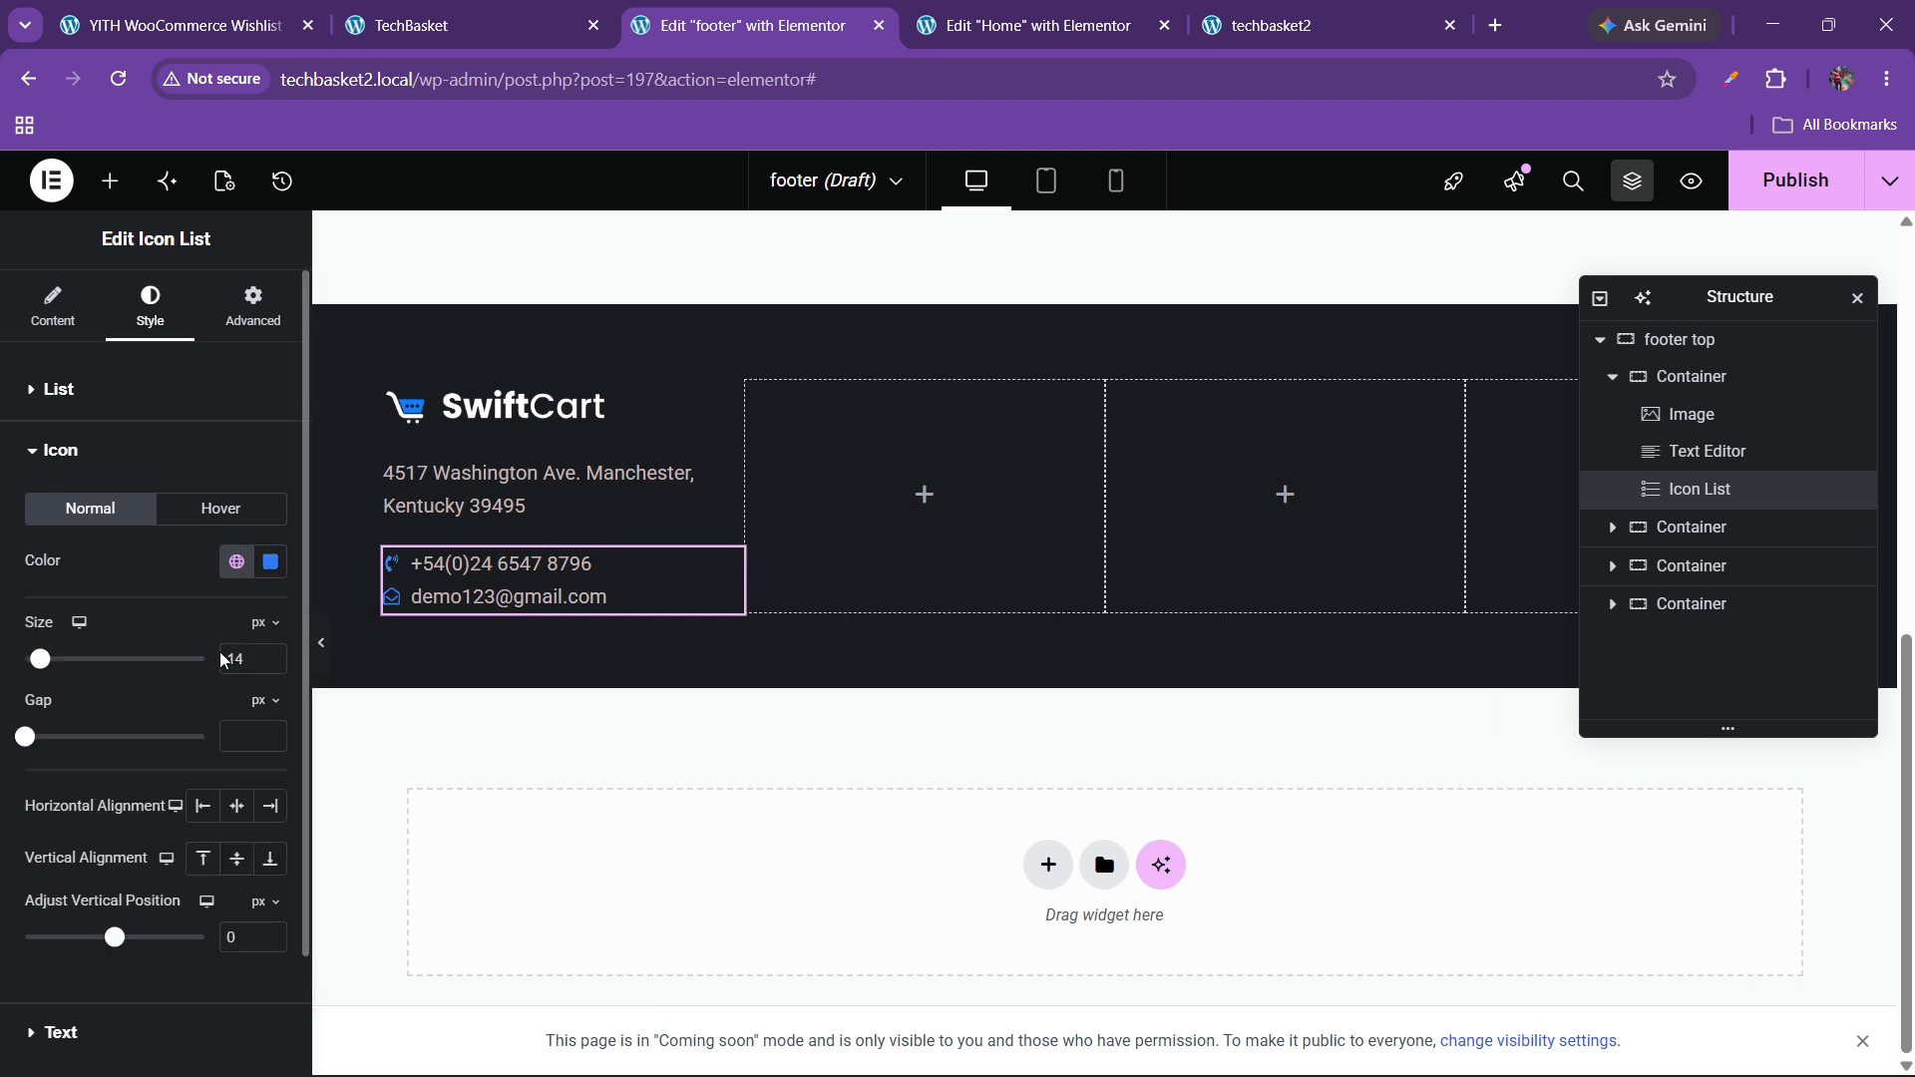
- Increase the list icons' size to 20 px
{"action": "left_click", "coordinate": [272, 654]}
{"action": "left_click", "coordinate": [273, 654]}
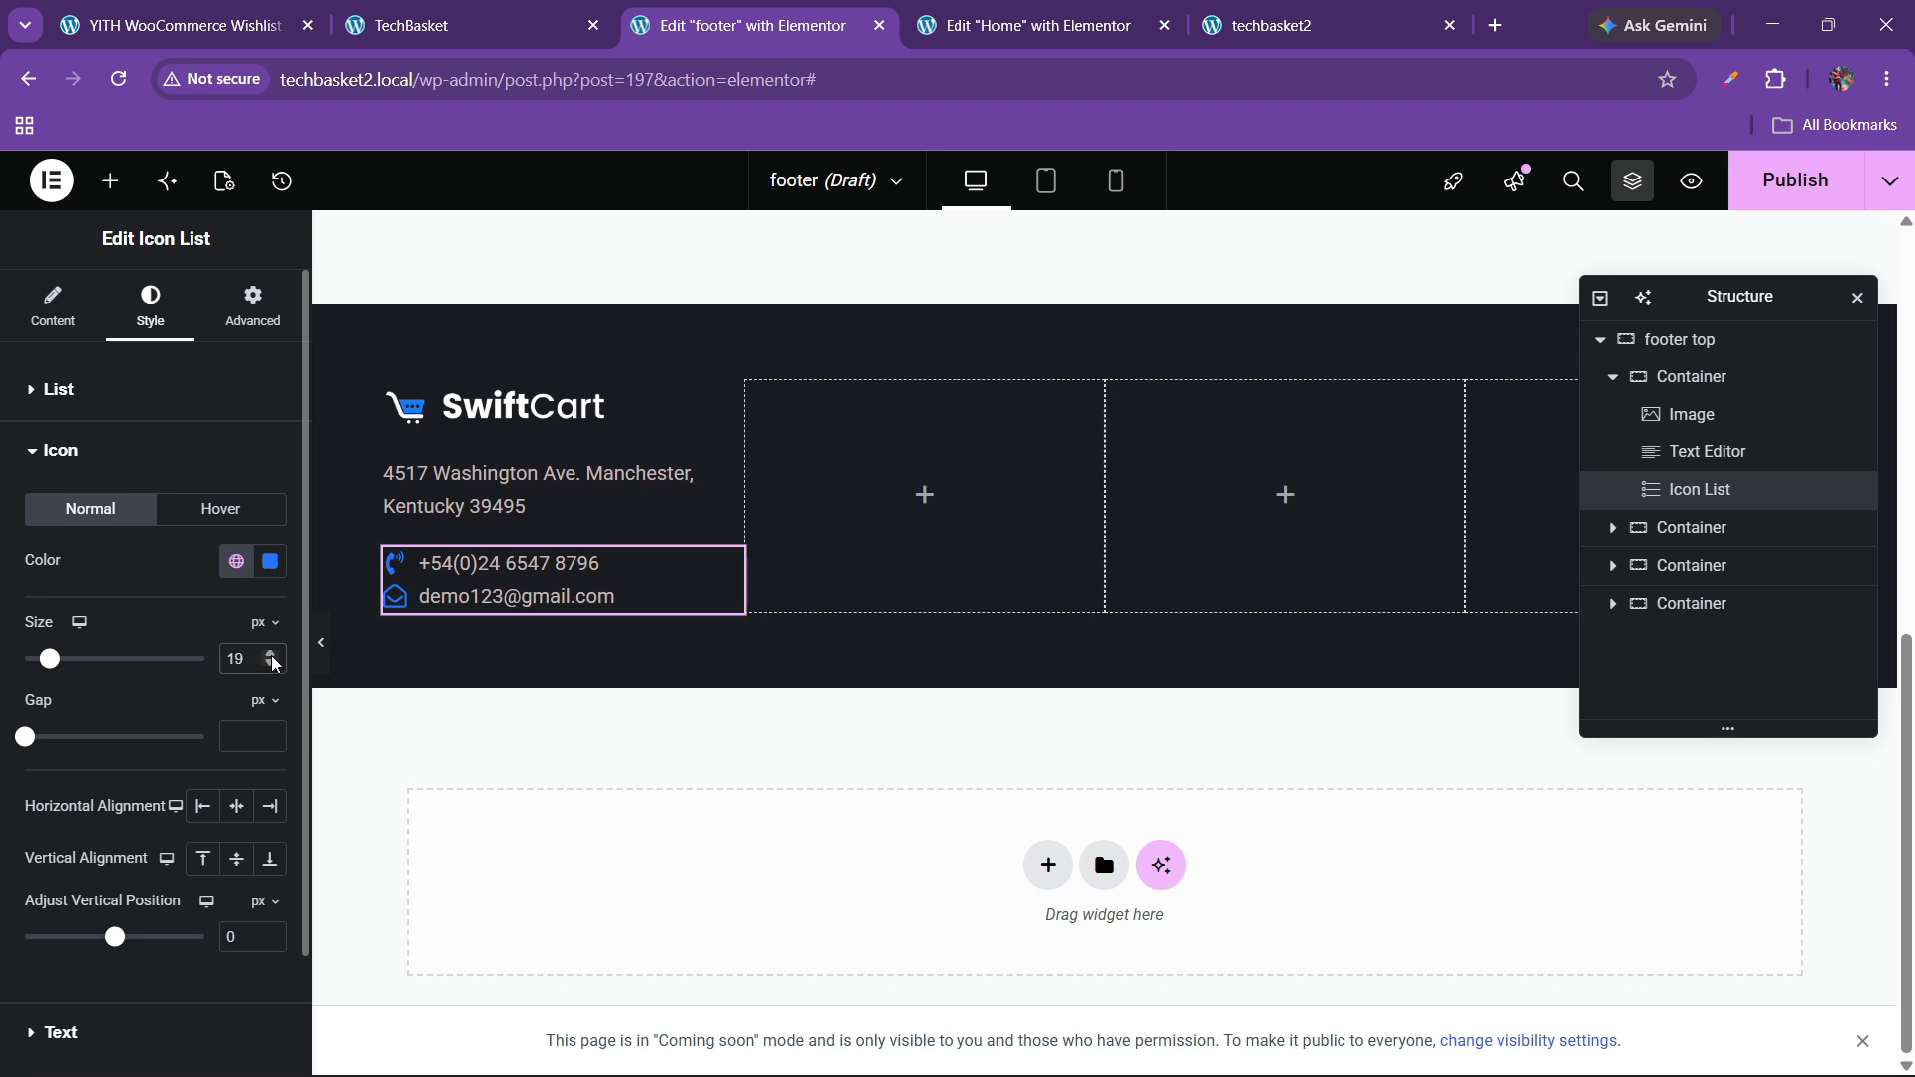
{"action": "left_click", "coordinate": [272, 655]}
- Change the list icons' colour to the global colour "footer text"
{"action": "left_click", "coordinate": [237, 562]}
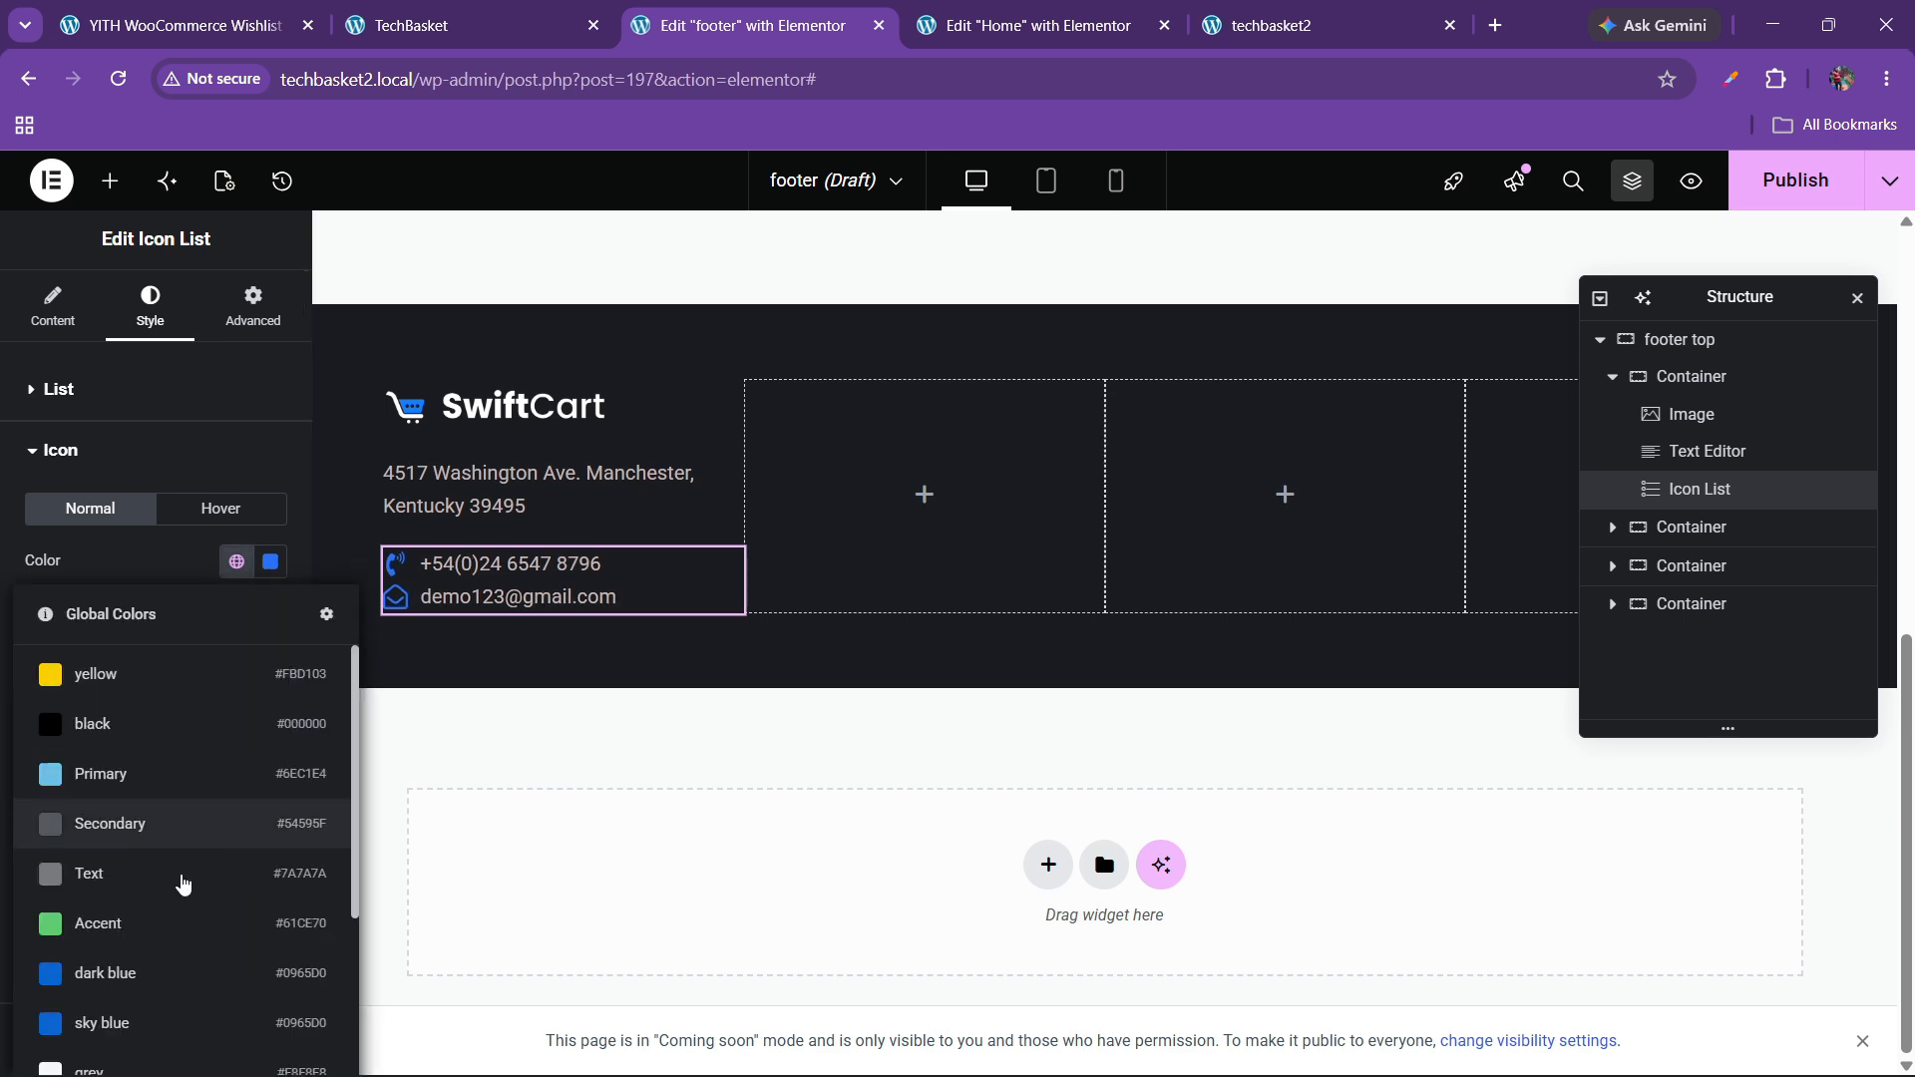
{"action": "scroll", "coordinate": [223, 859], "scroll_direction": "down", "scroll_amount": 3}
{"action": "left_click", "coordinate": [164, 556]}
{"action": "scroll", "coordinate": [164, 556], "scroll_direction": "down", "scroll_amount": 2}
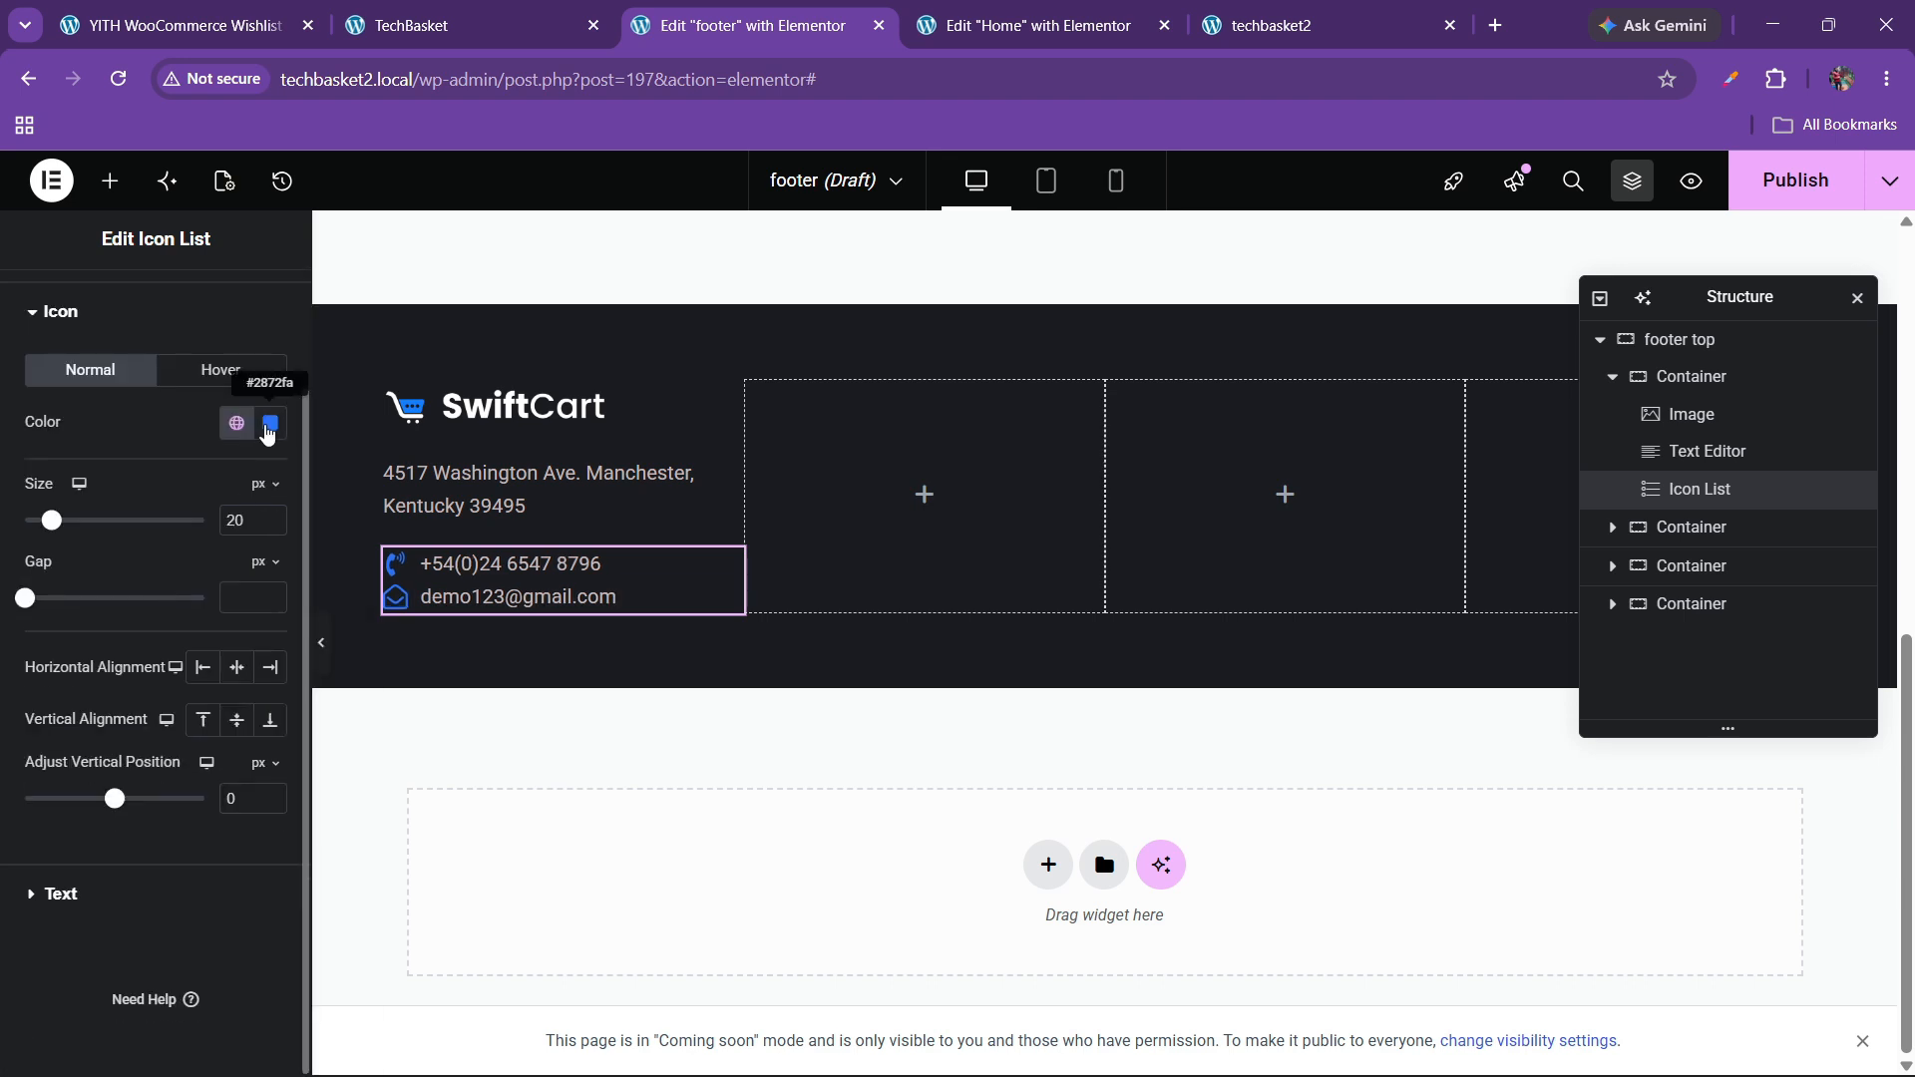
{"action": "left_click", "coordinate": [236, 423]}
{"action": "scroll", "coordinate": [150, 798], "scroll_direction": "down", "scroll_amount": 3}
{"action": "left_click", "coordinate": [107, 981]}
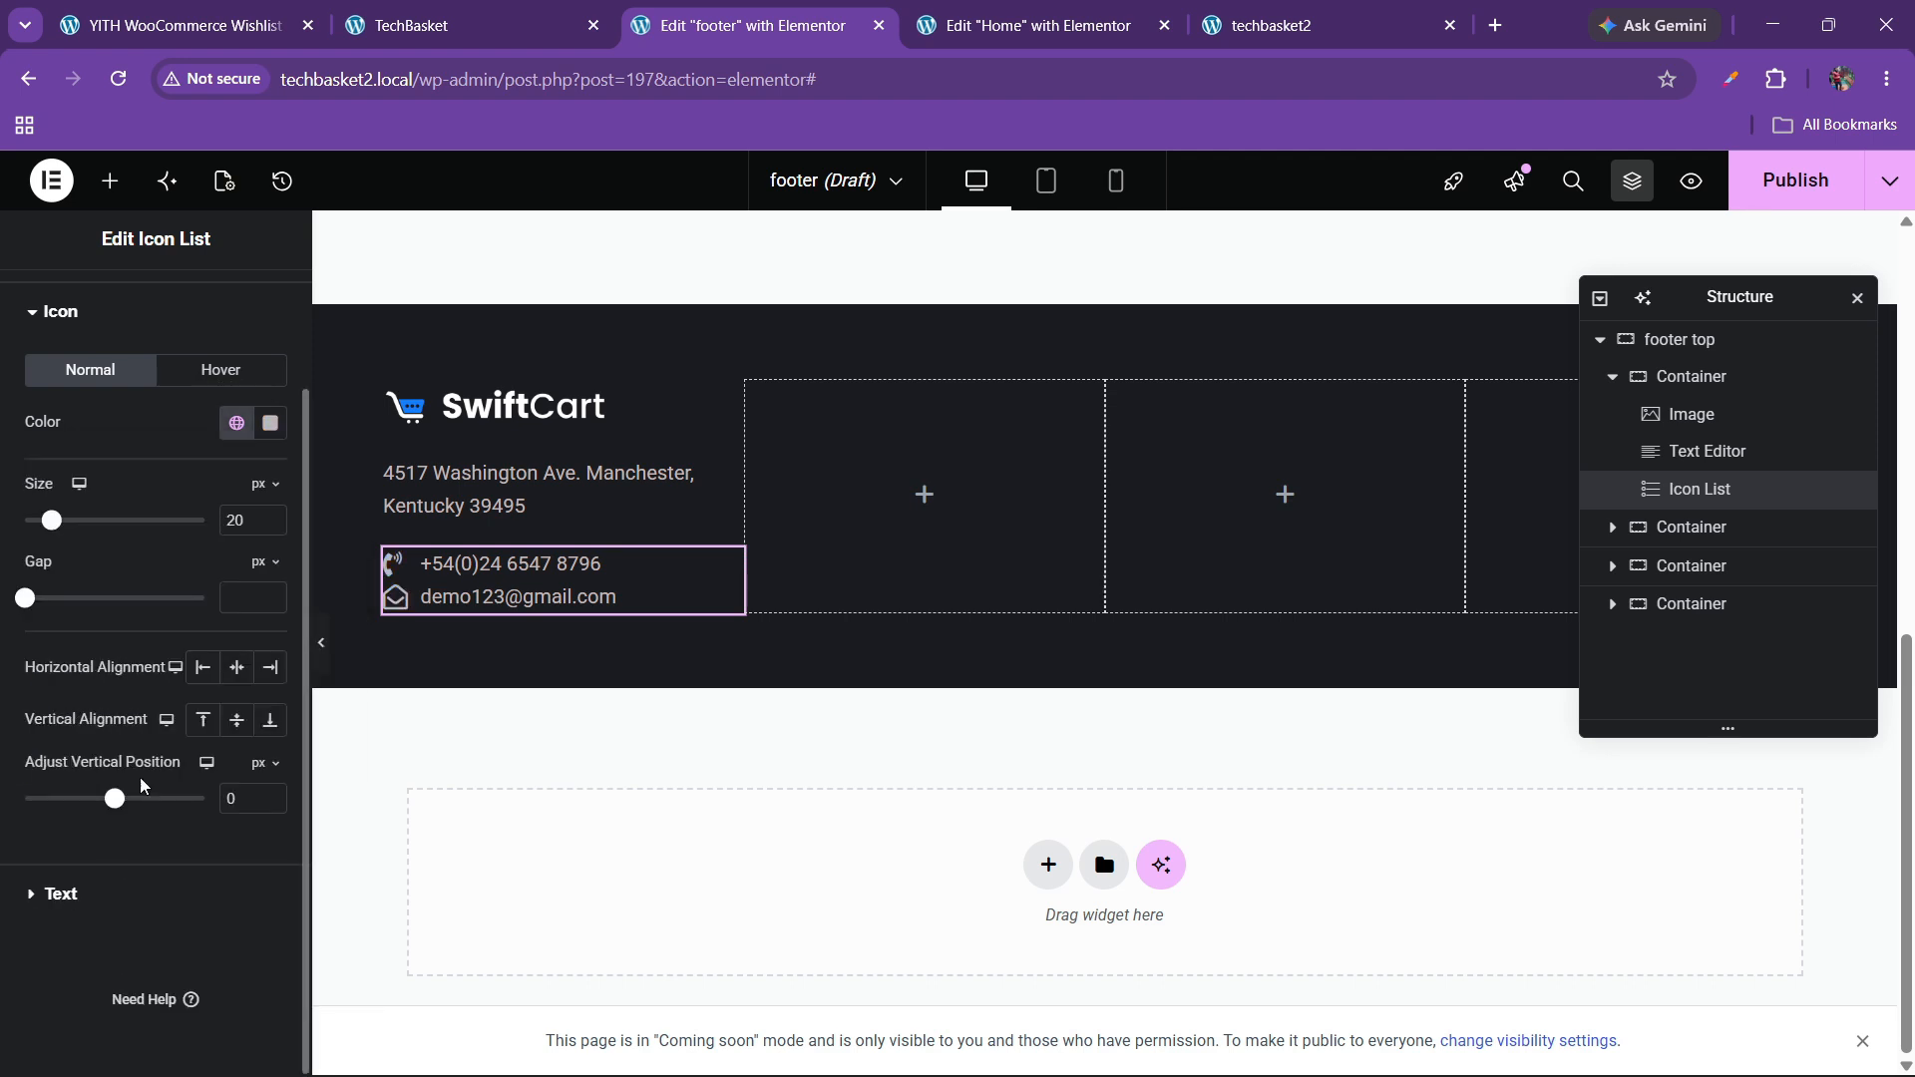
- Set the space between the icon list items to 11 px
{"action": "scroll", "coordinate": [100, 499], "scroll_direction": "up", "scroll_amount": 3}
{"action": "left_click", "coordinate": [80, 394]}
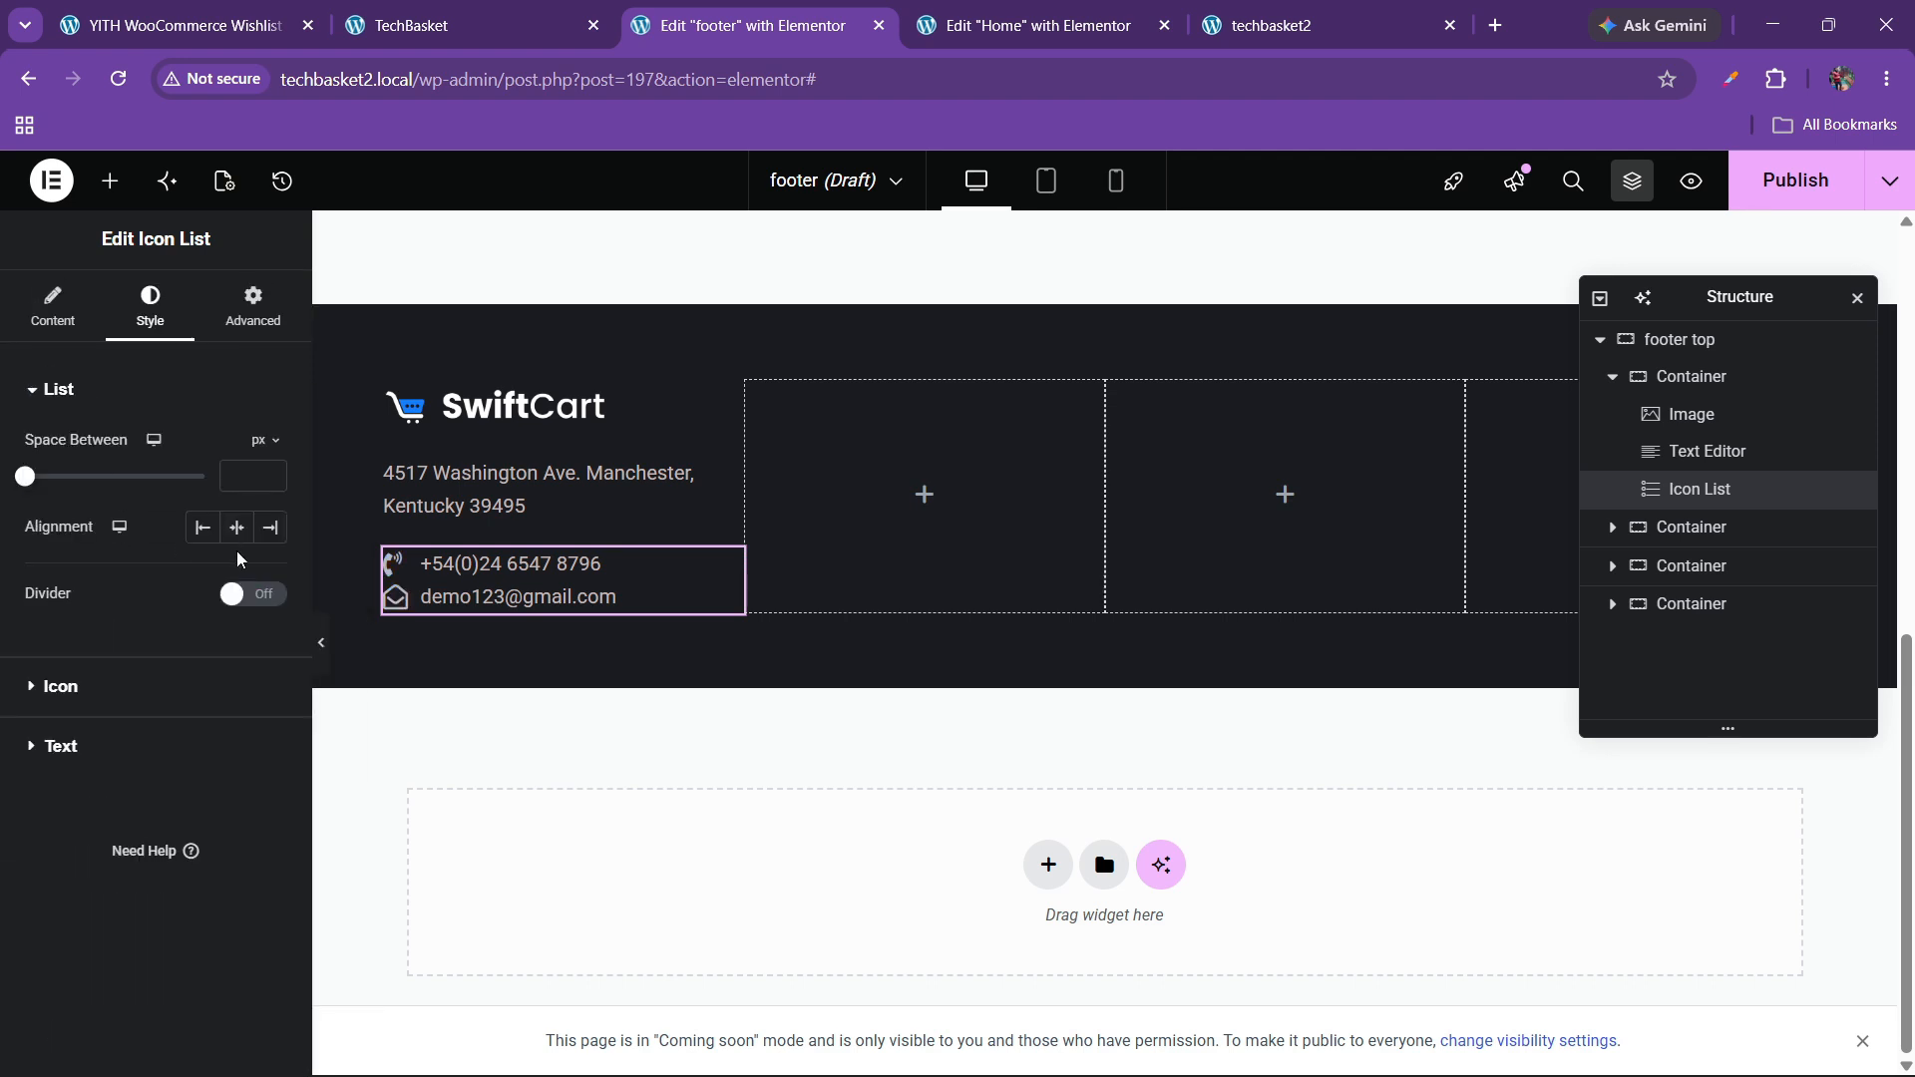
{"action": "left_click", "coordinate": [274, 469]}
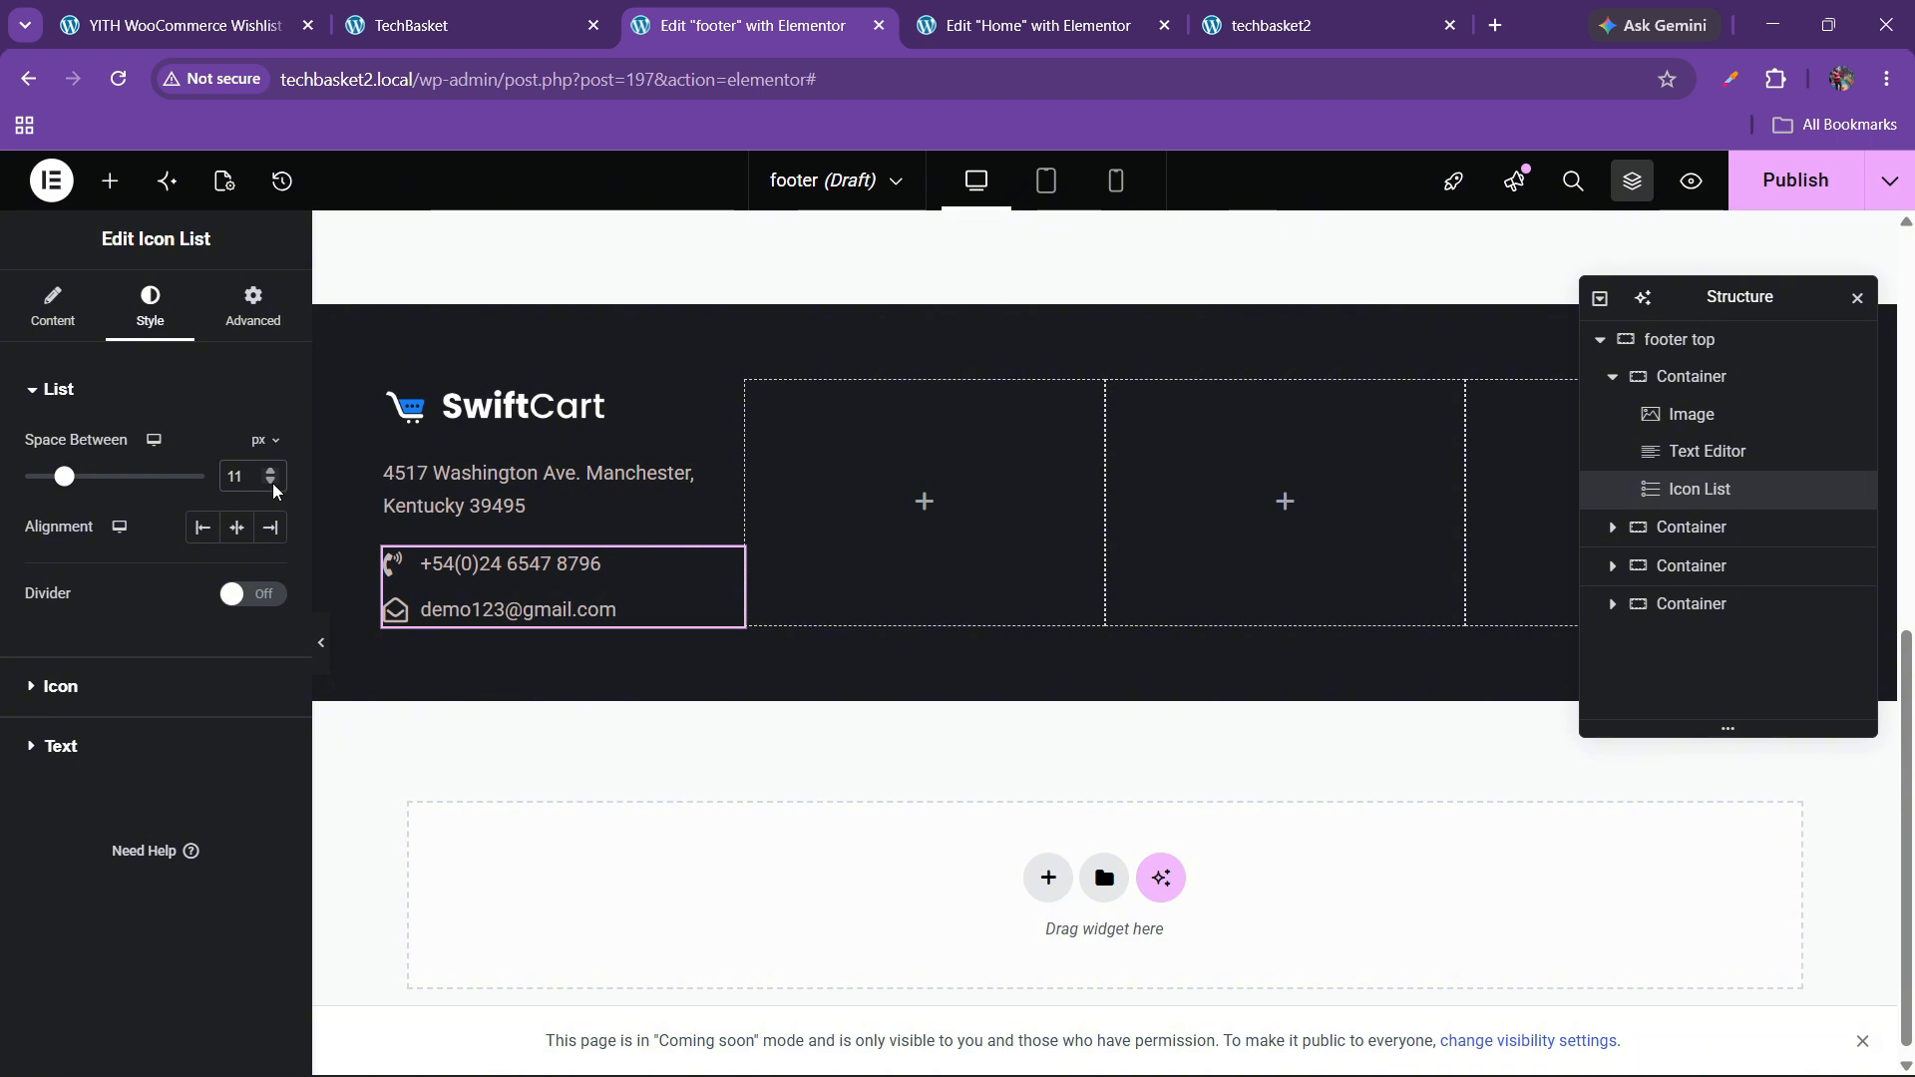
- Add a Social Icons widget below the contact icon list and align it left
{"action": "left_click", "coordinate": [446, 20]}
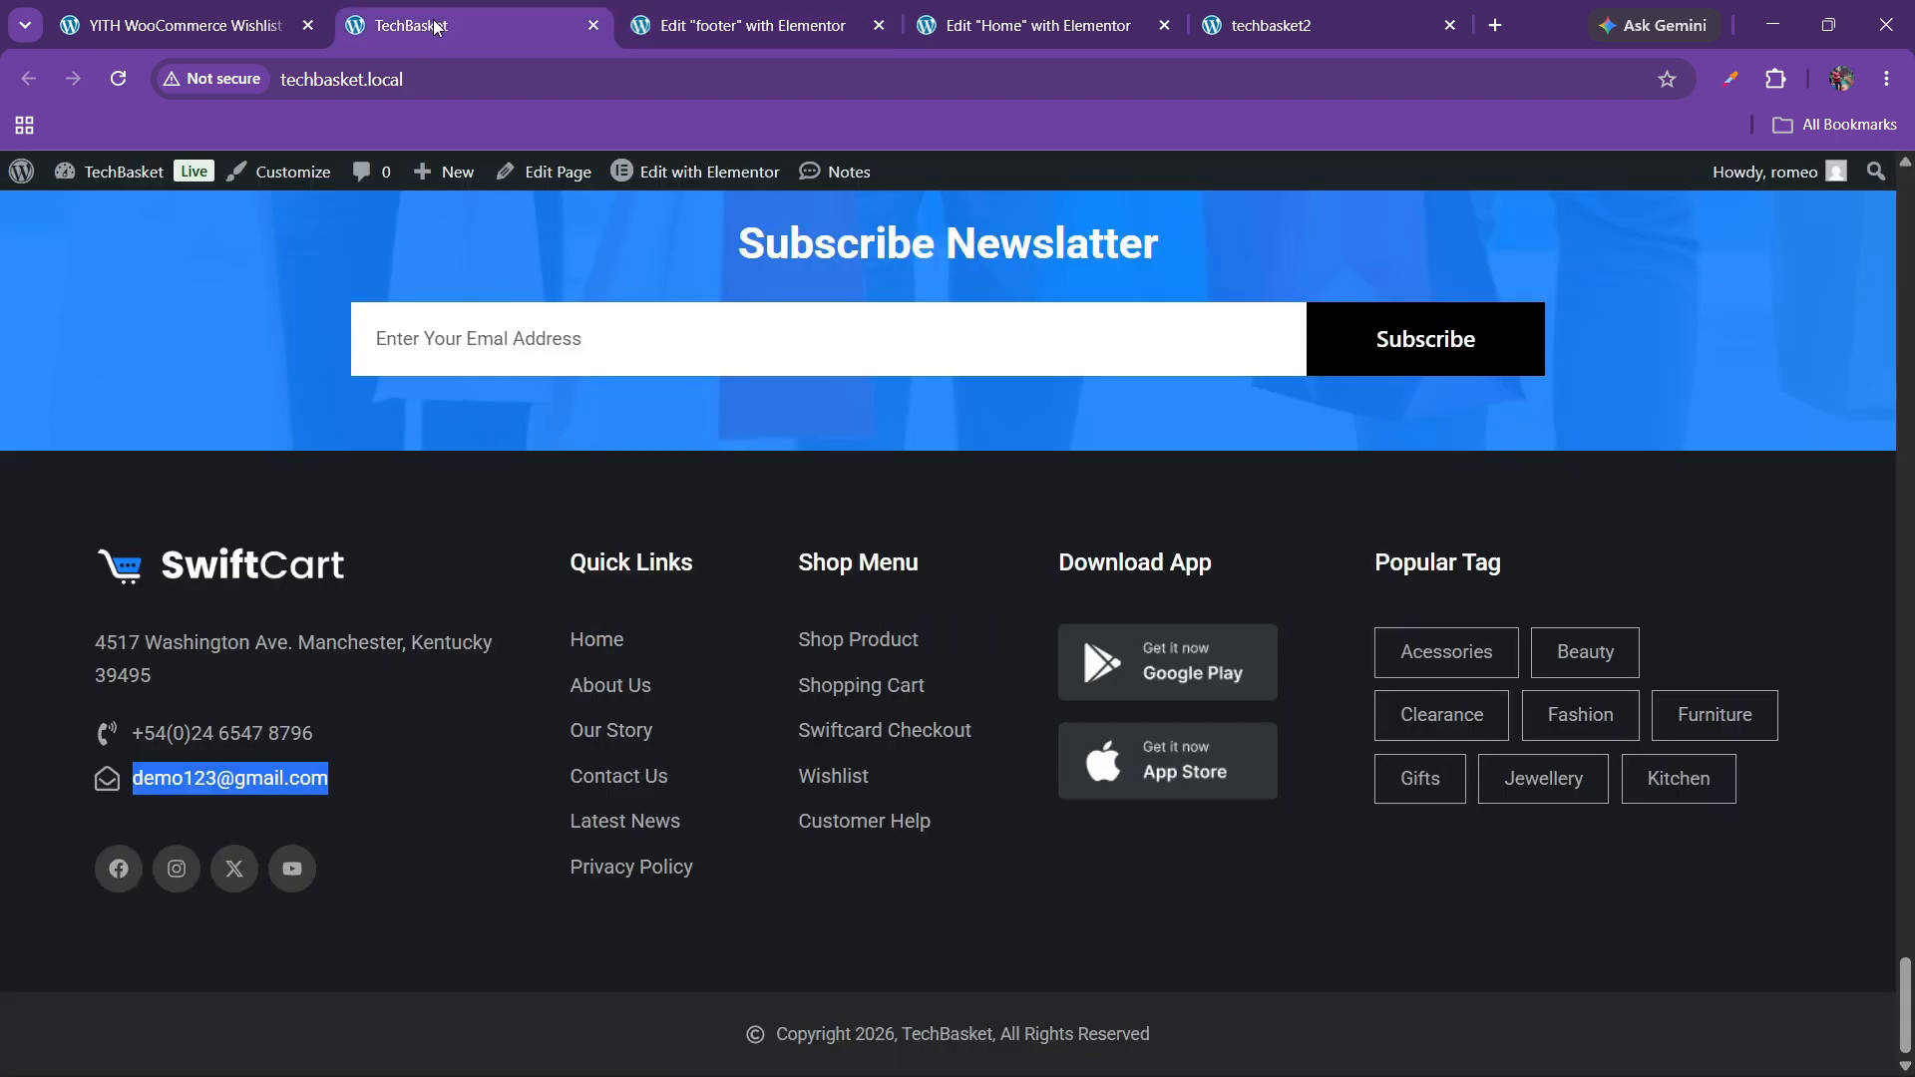
{"action": "left_click", "coordinate": [748, 25]}
{"action": "left_click", "coordinate": [109, 180]}
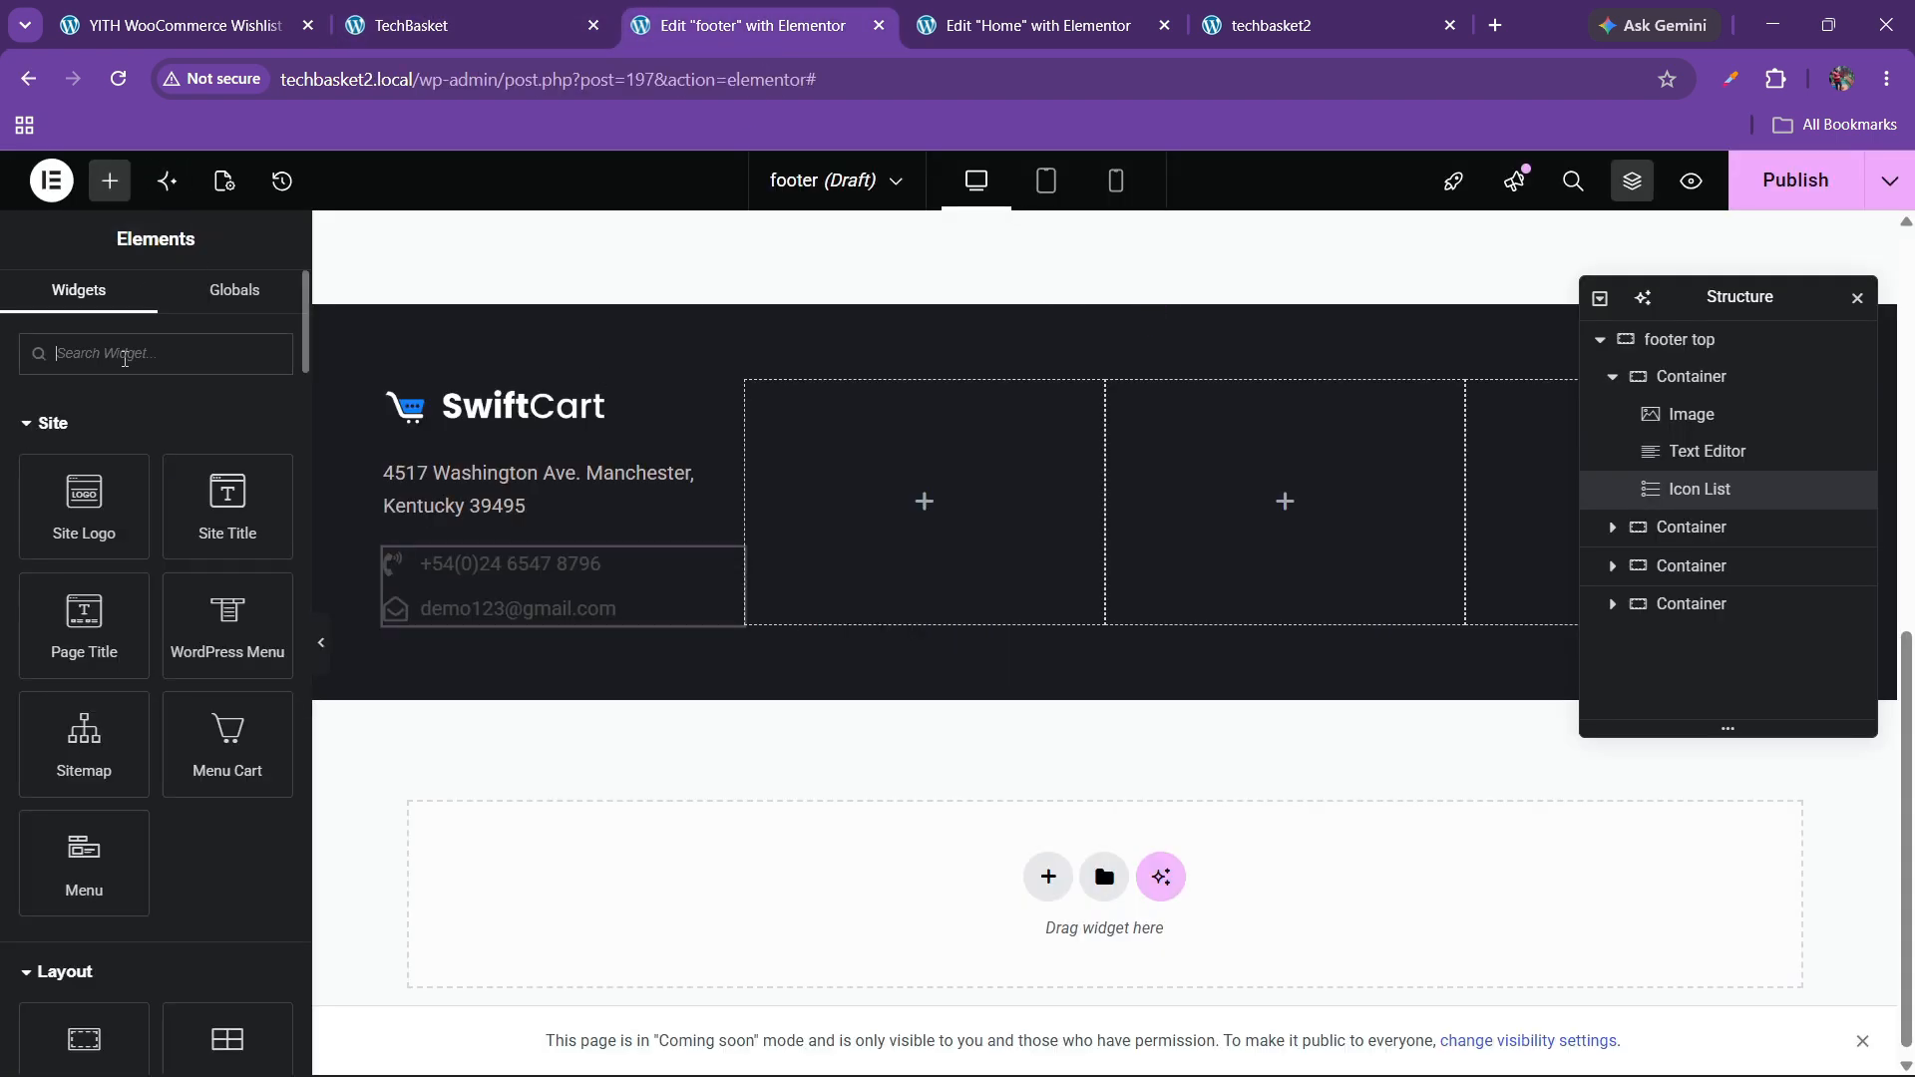
{"action": "type", "text": "soci"}
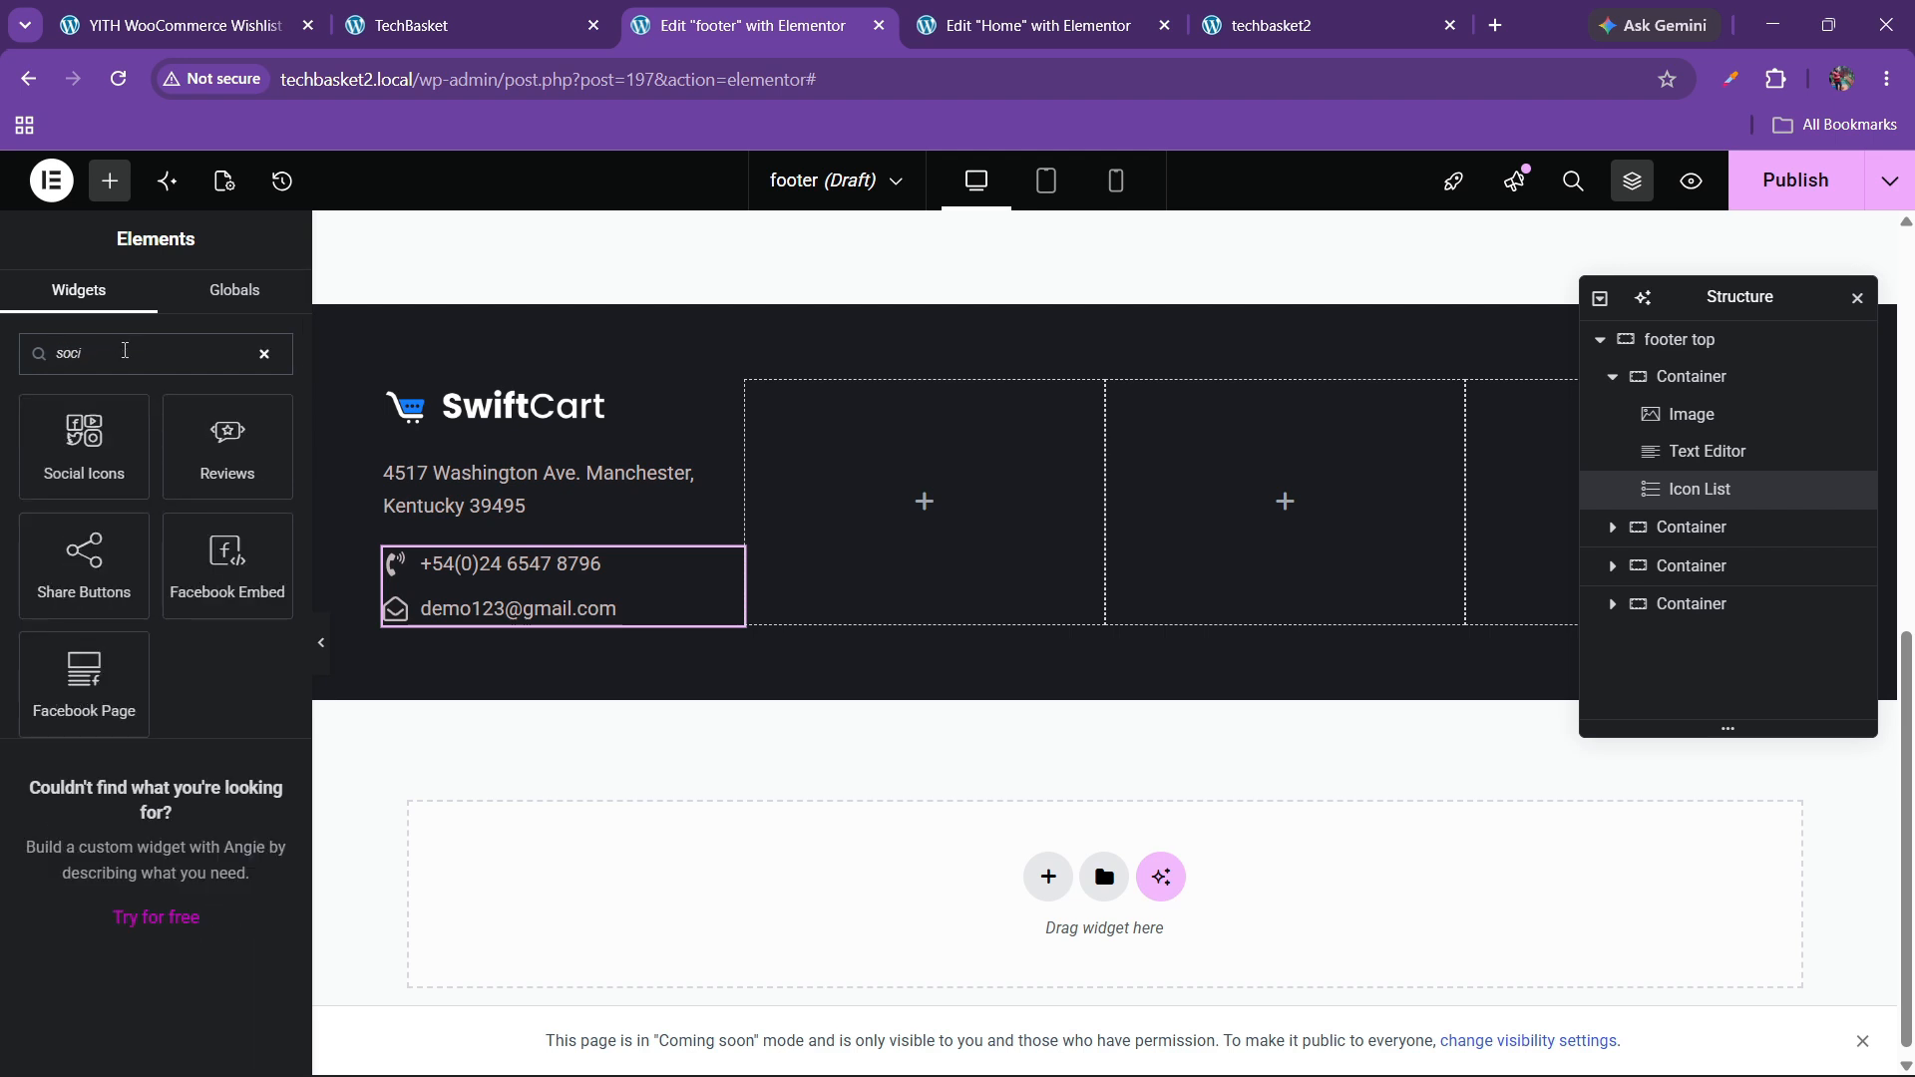
{"action": "left_click_drag", "start_coordinate": [88, 454], "coordinate": [633, 624]}
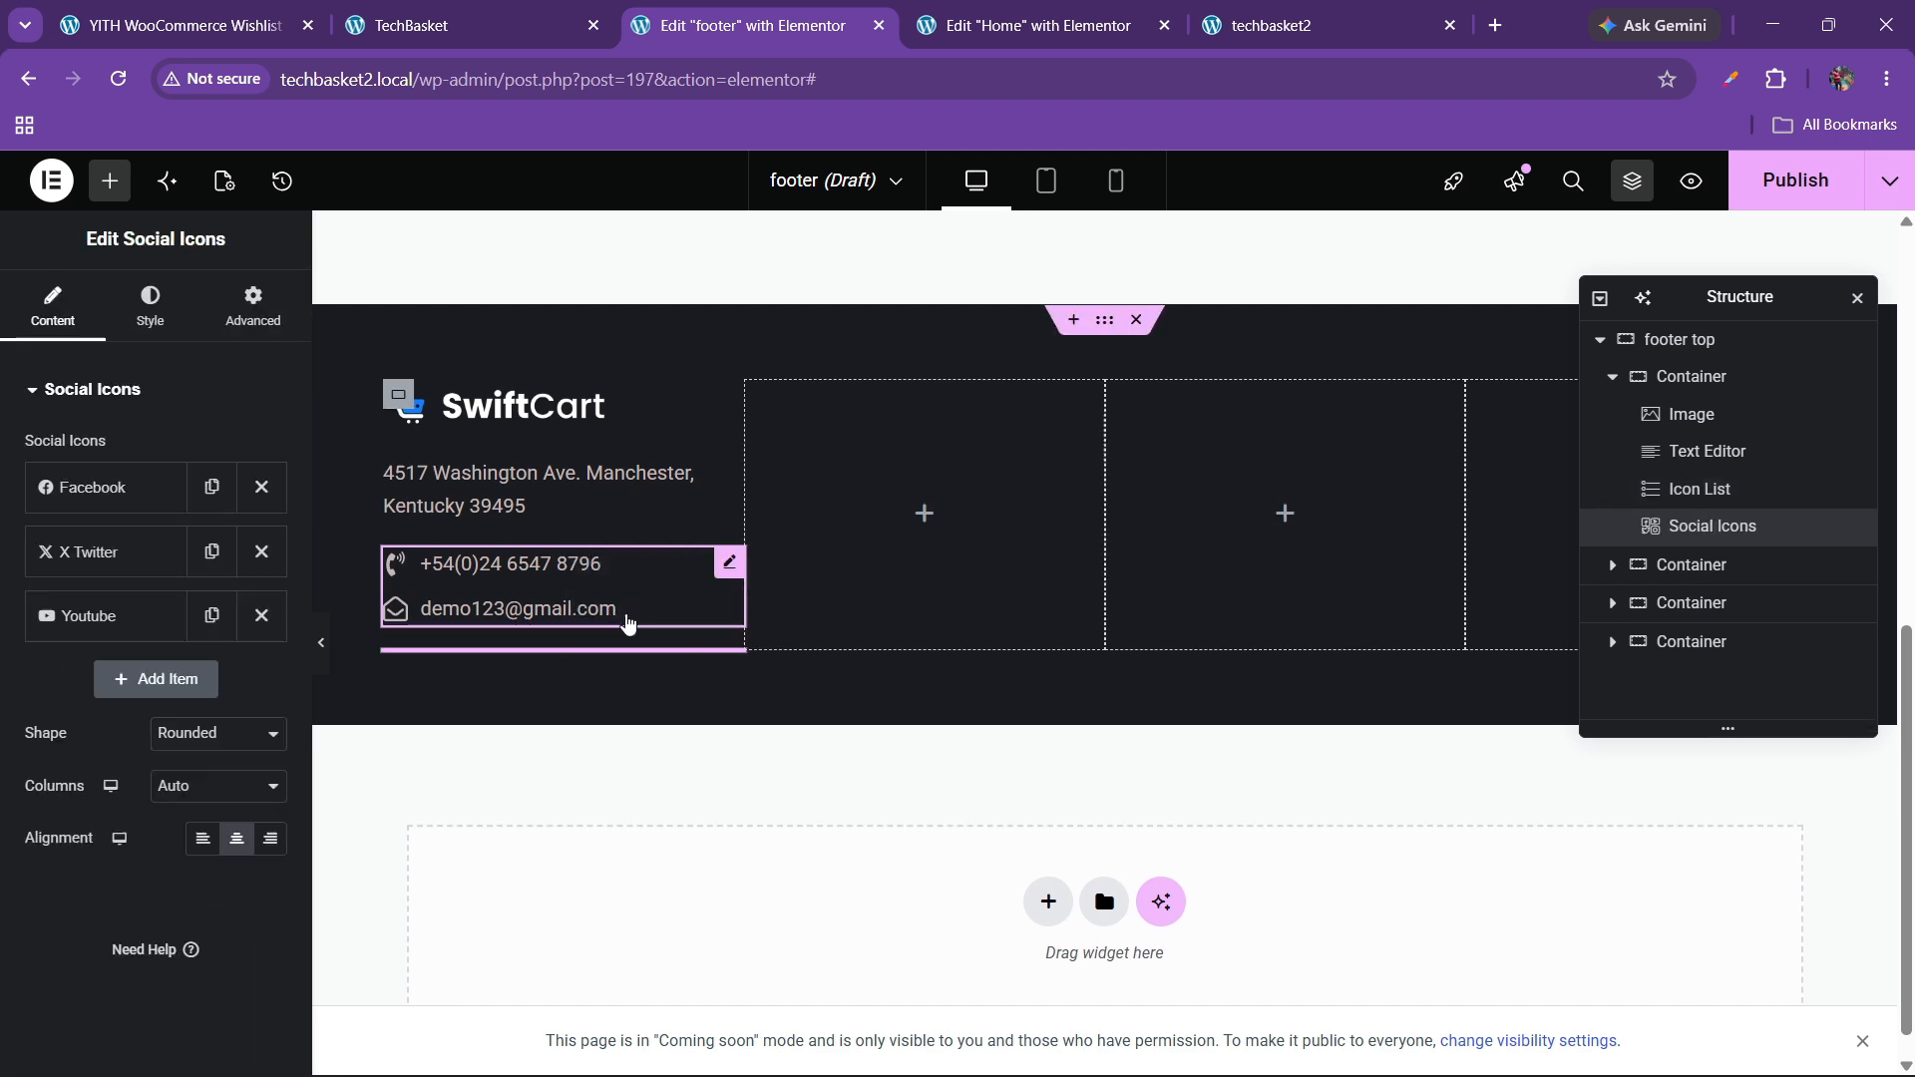
{"action": "left_click", "coordinate": [202, 836]}
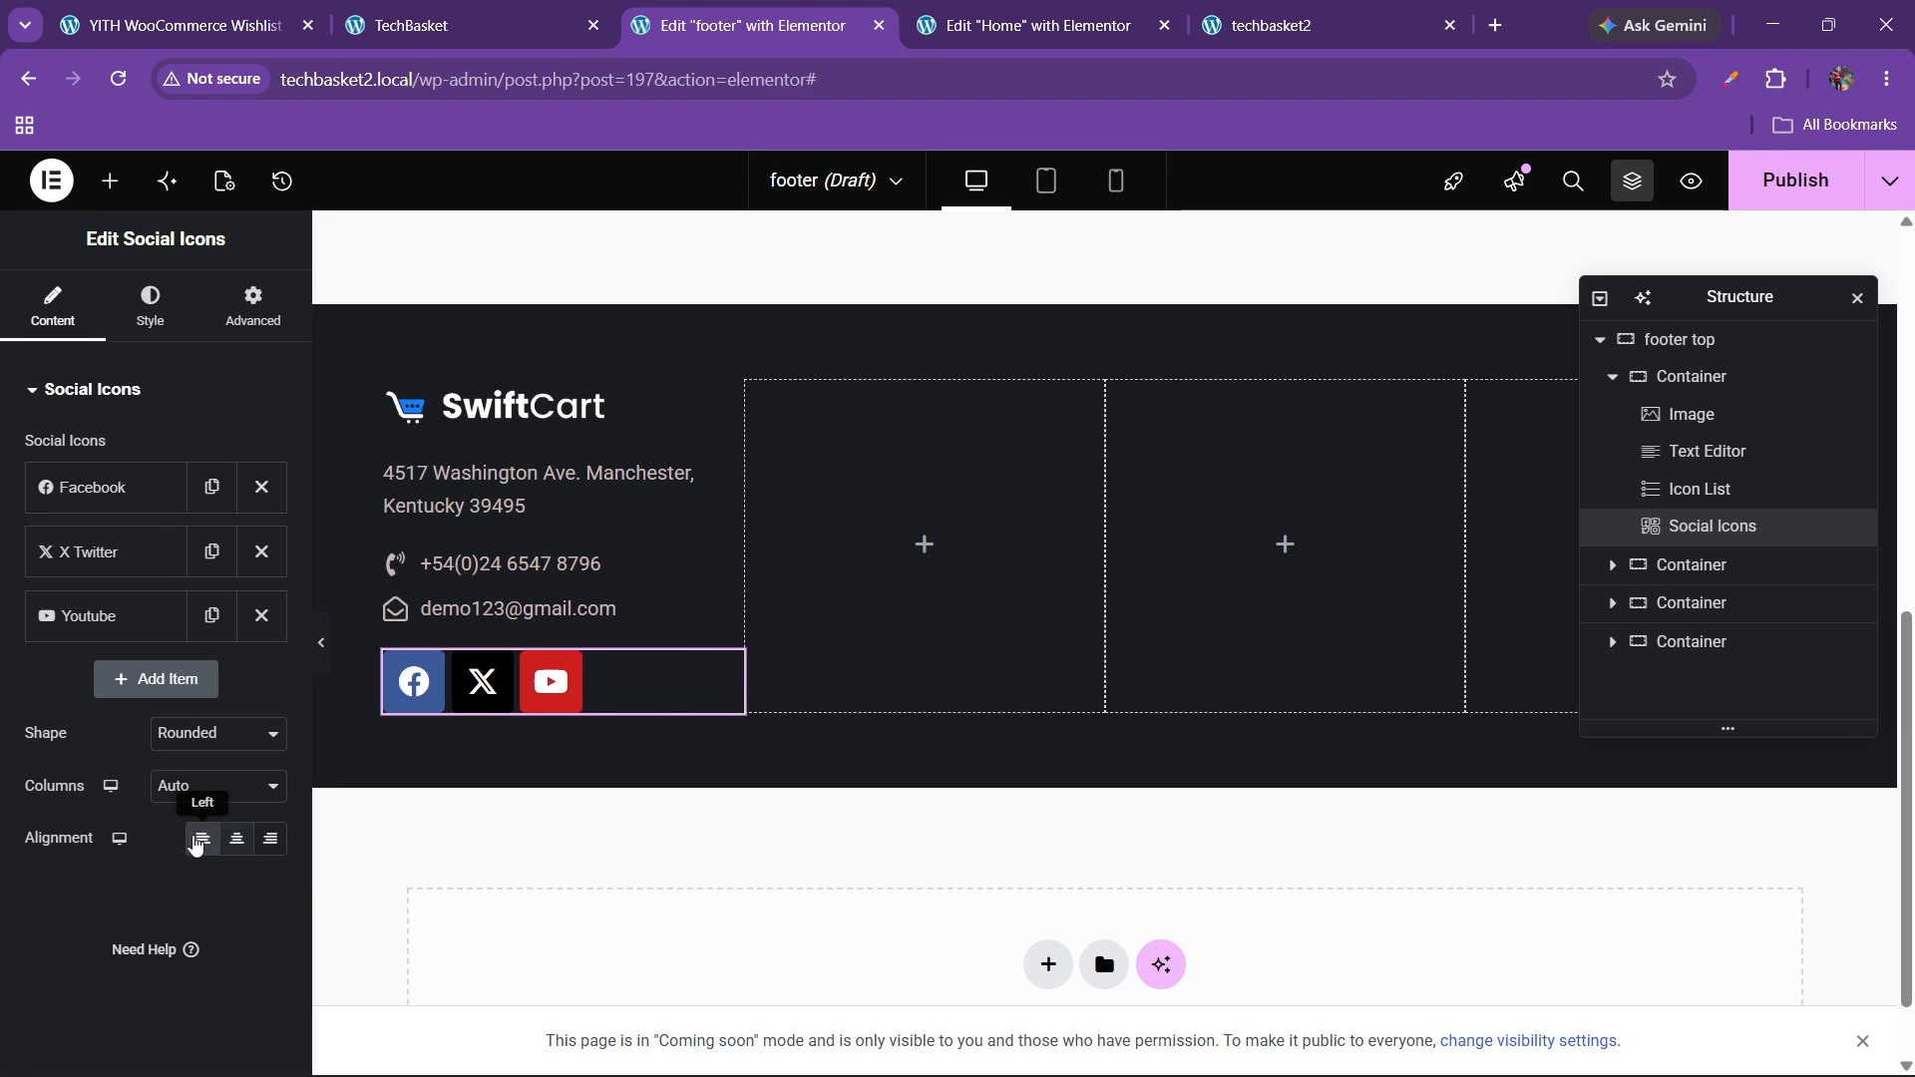
- Duplicate the YouTube item in the social icons and replace the copy's icon with Instagram
{"action": "left_click", "coordinate": [211, 616]}
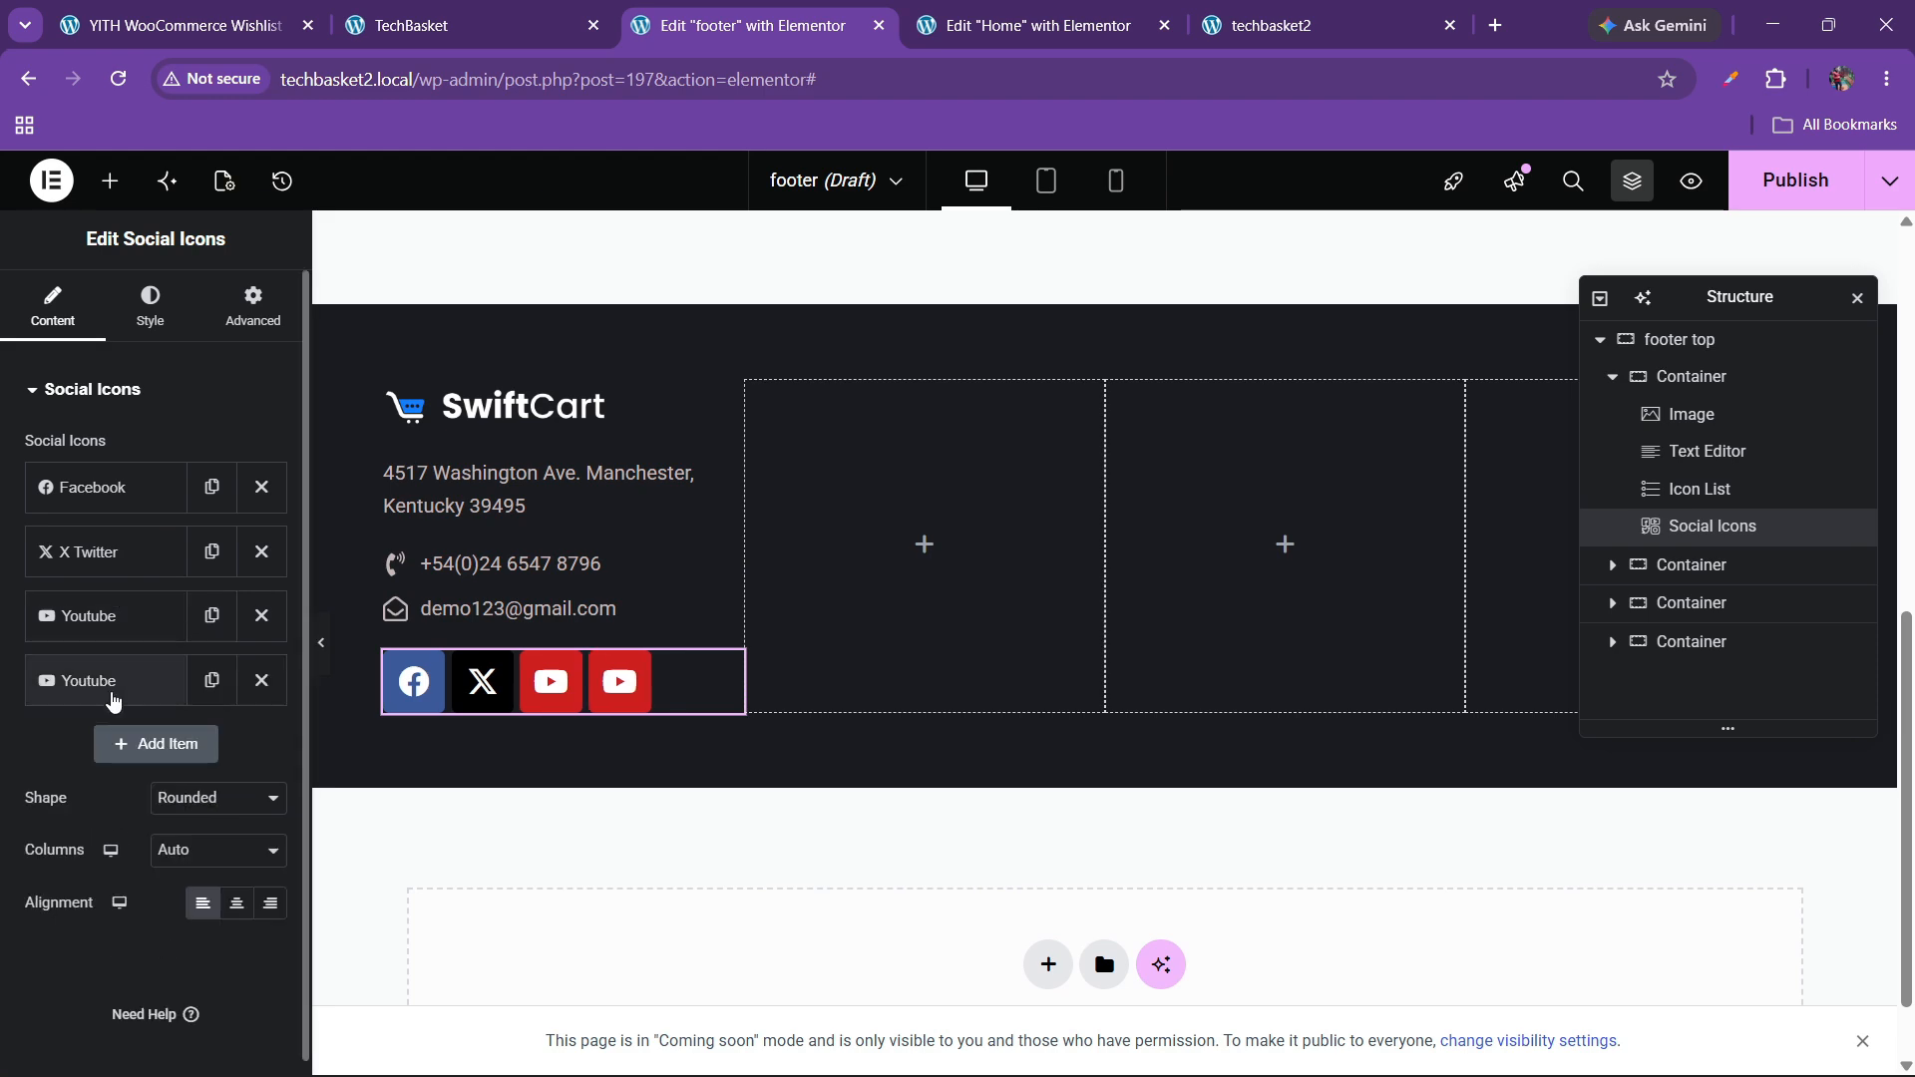
{"action": "left_click", "coordinate": [112, 688]}
{"action": "left_click", "coordinate": [124, 830]}
{"action": "left_click", "coordinate": [783, 282]}
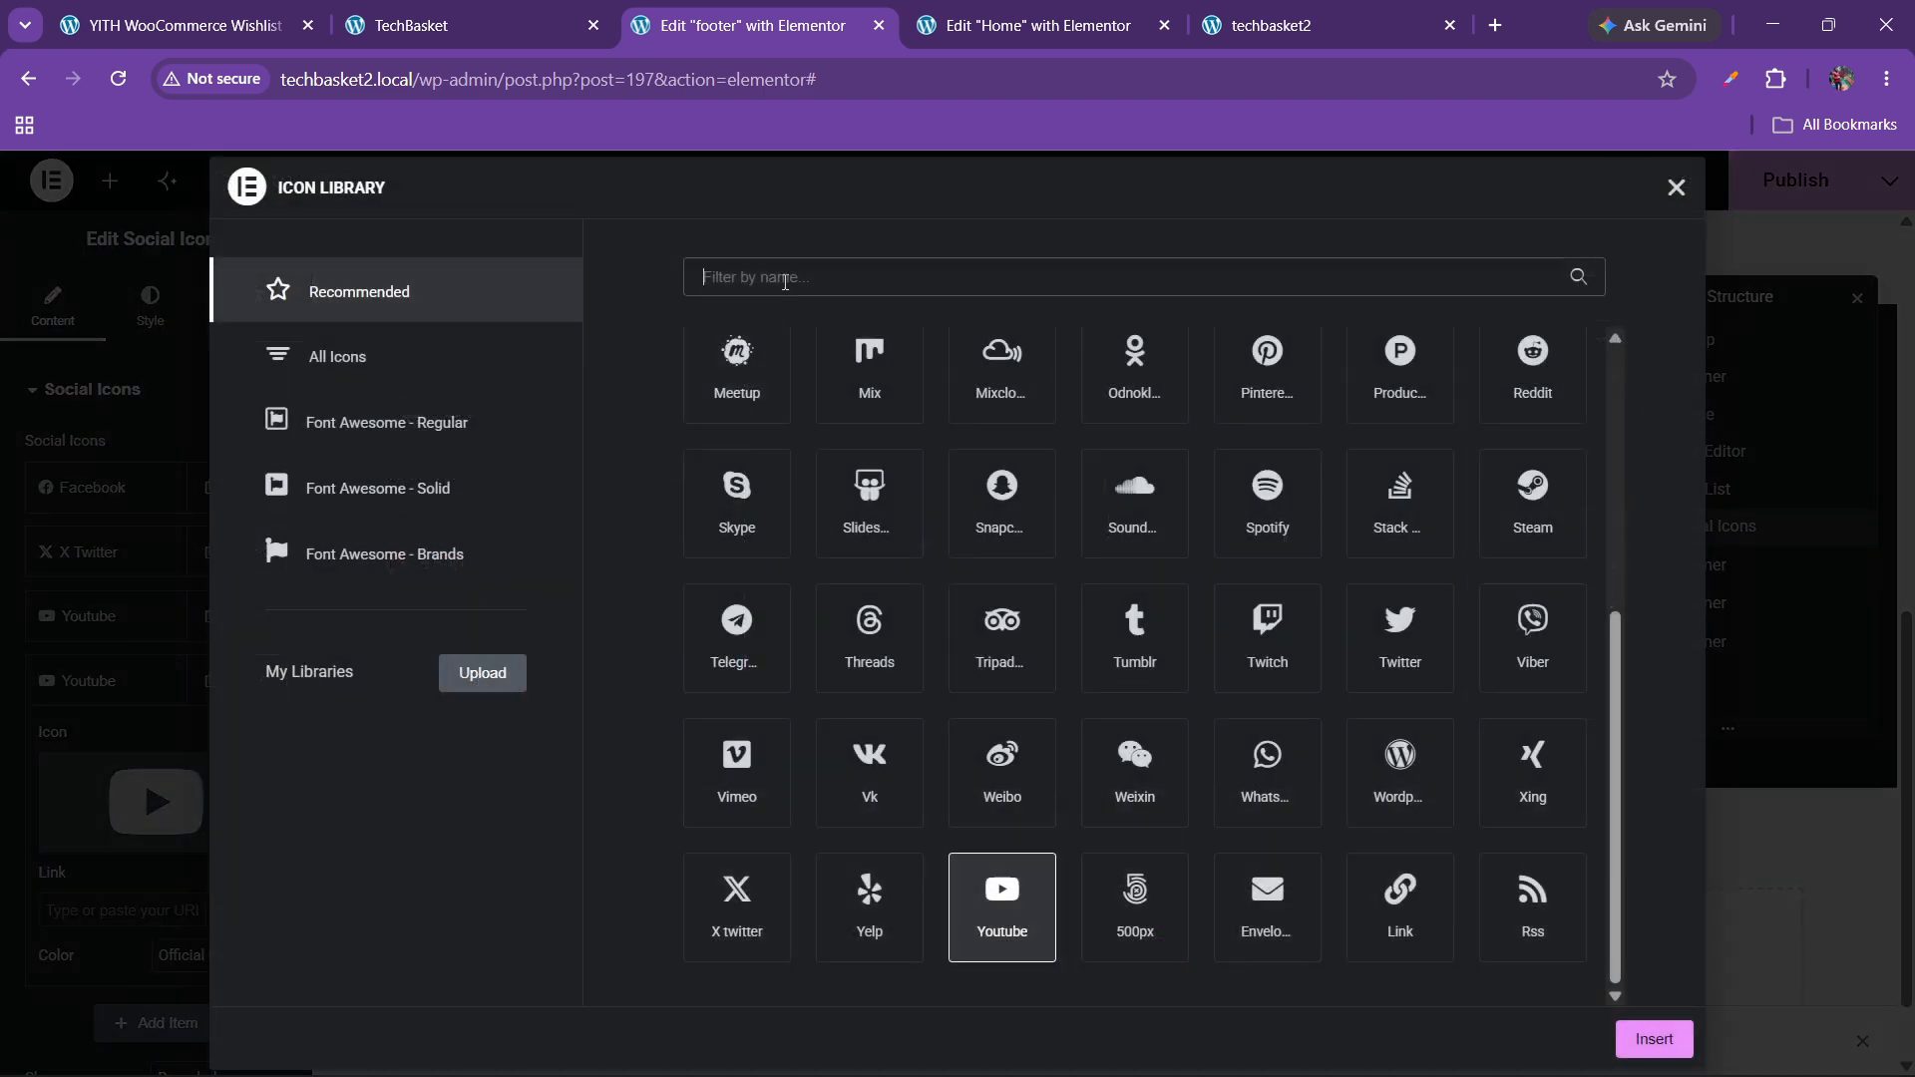
{"action": "type", "text": "insta"}
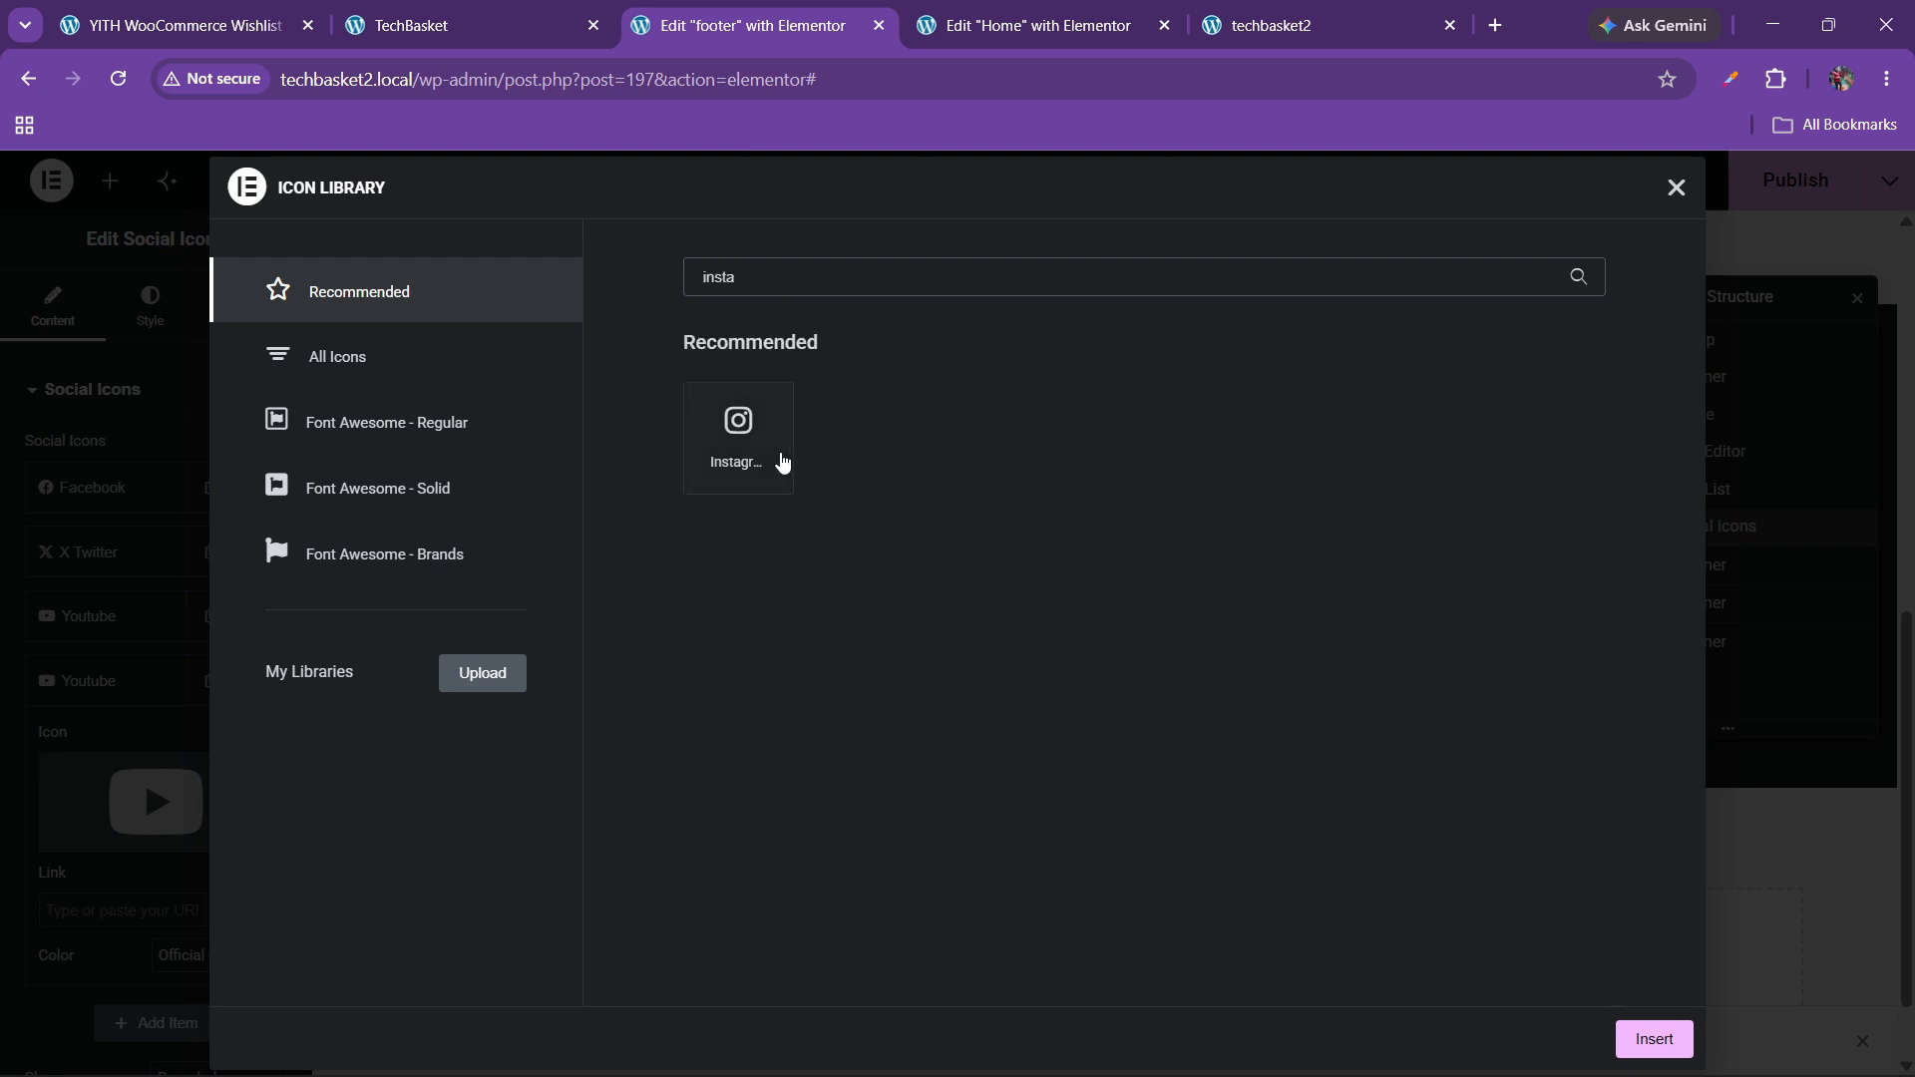
{"action": "left_click", "coordinate": [783, 461]}
{"action": "left_click", "coordinate": [1655, 1038]}
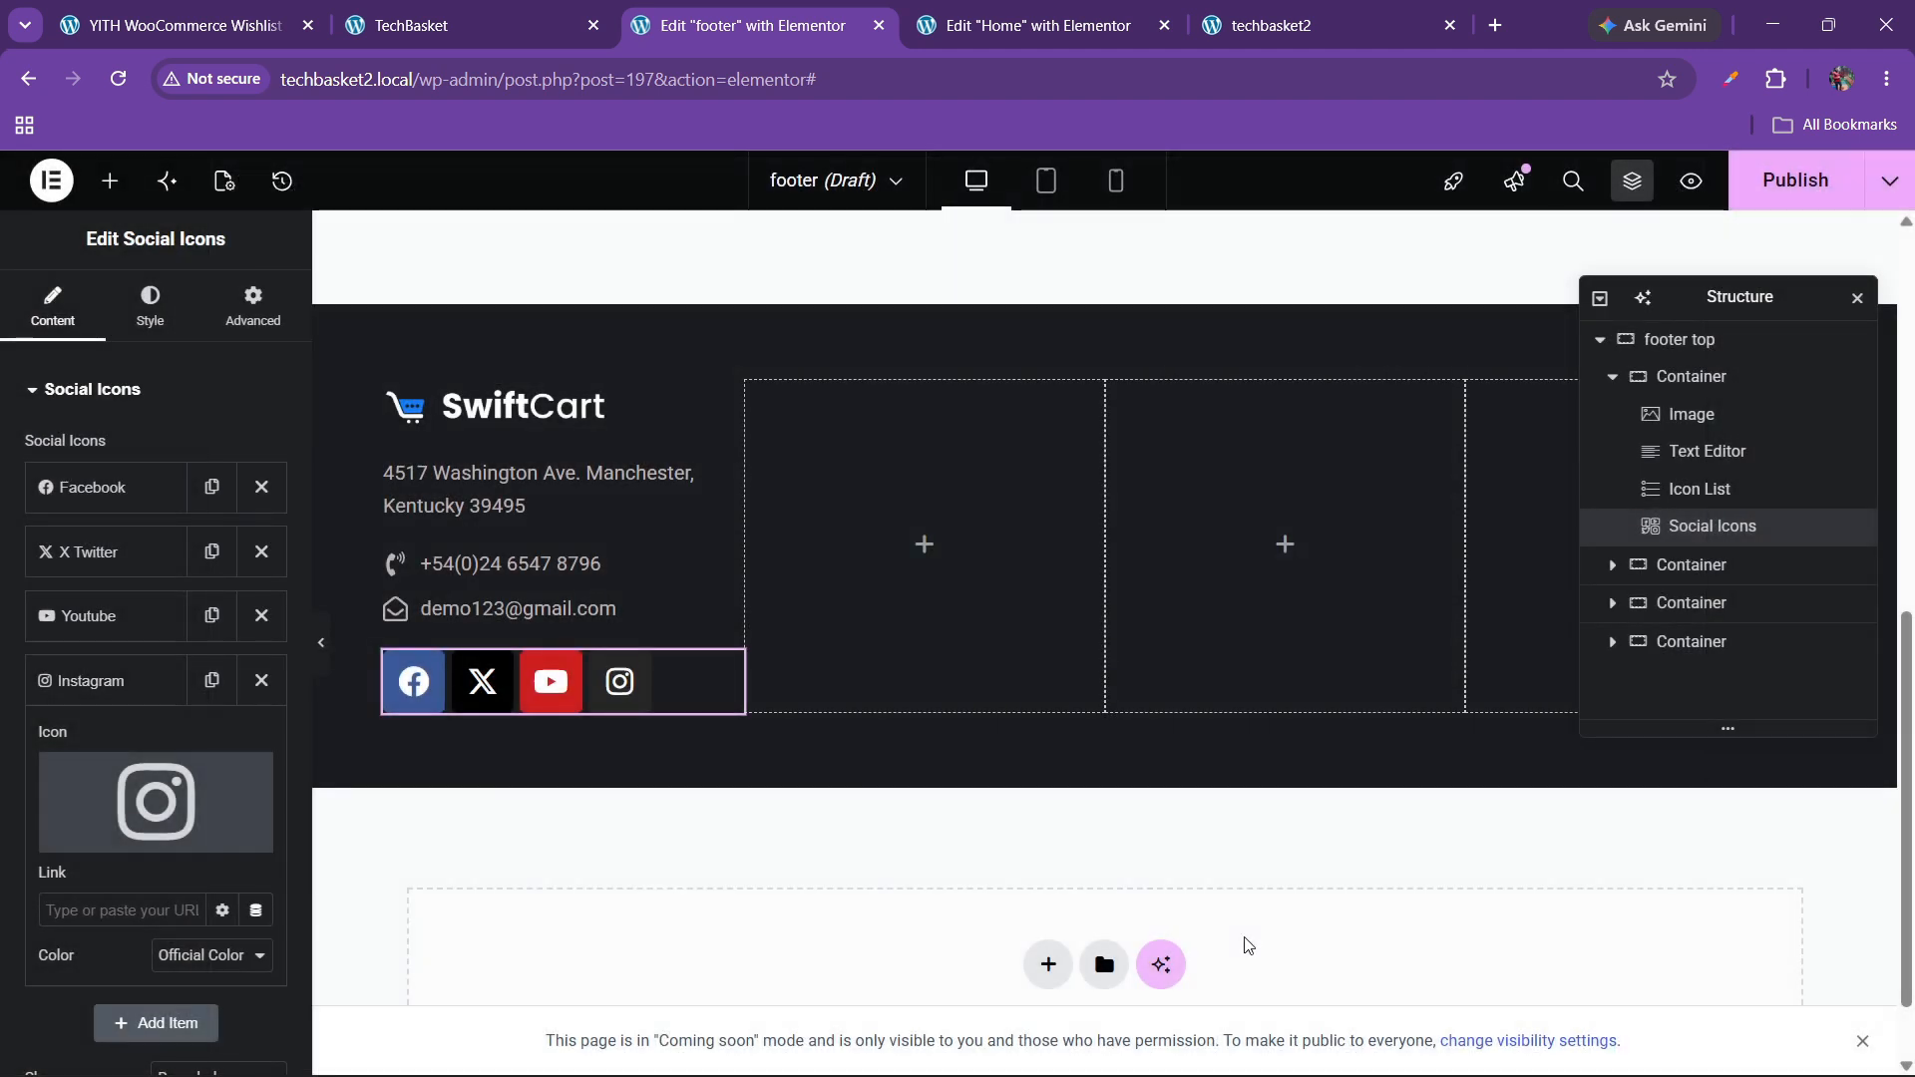
{"action": "left_click", "coordinate": [142, 682]}
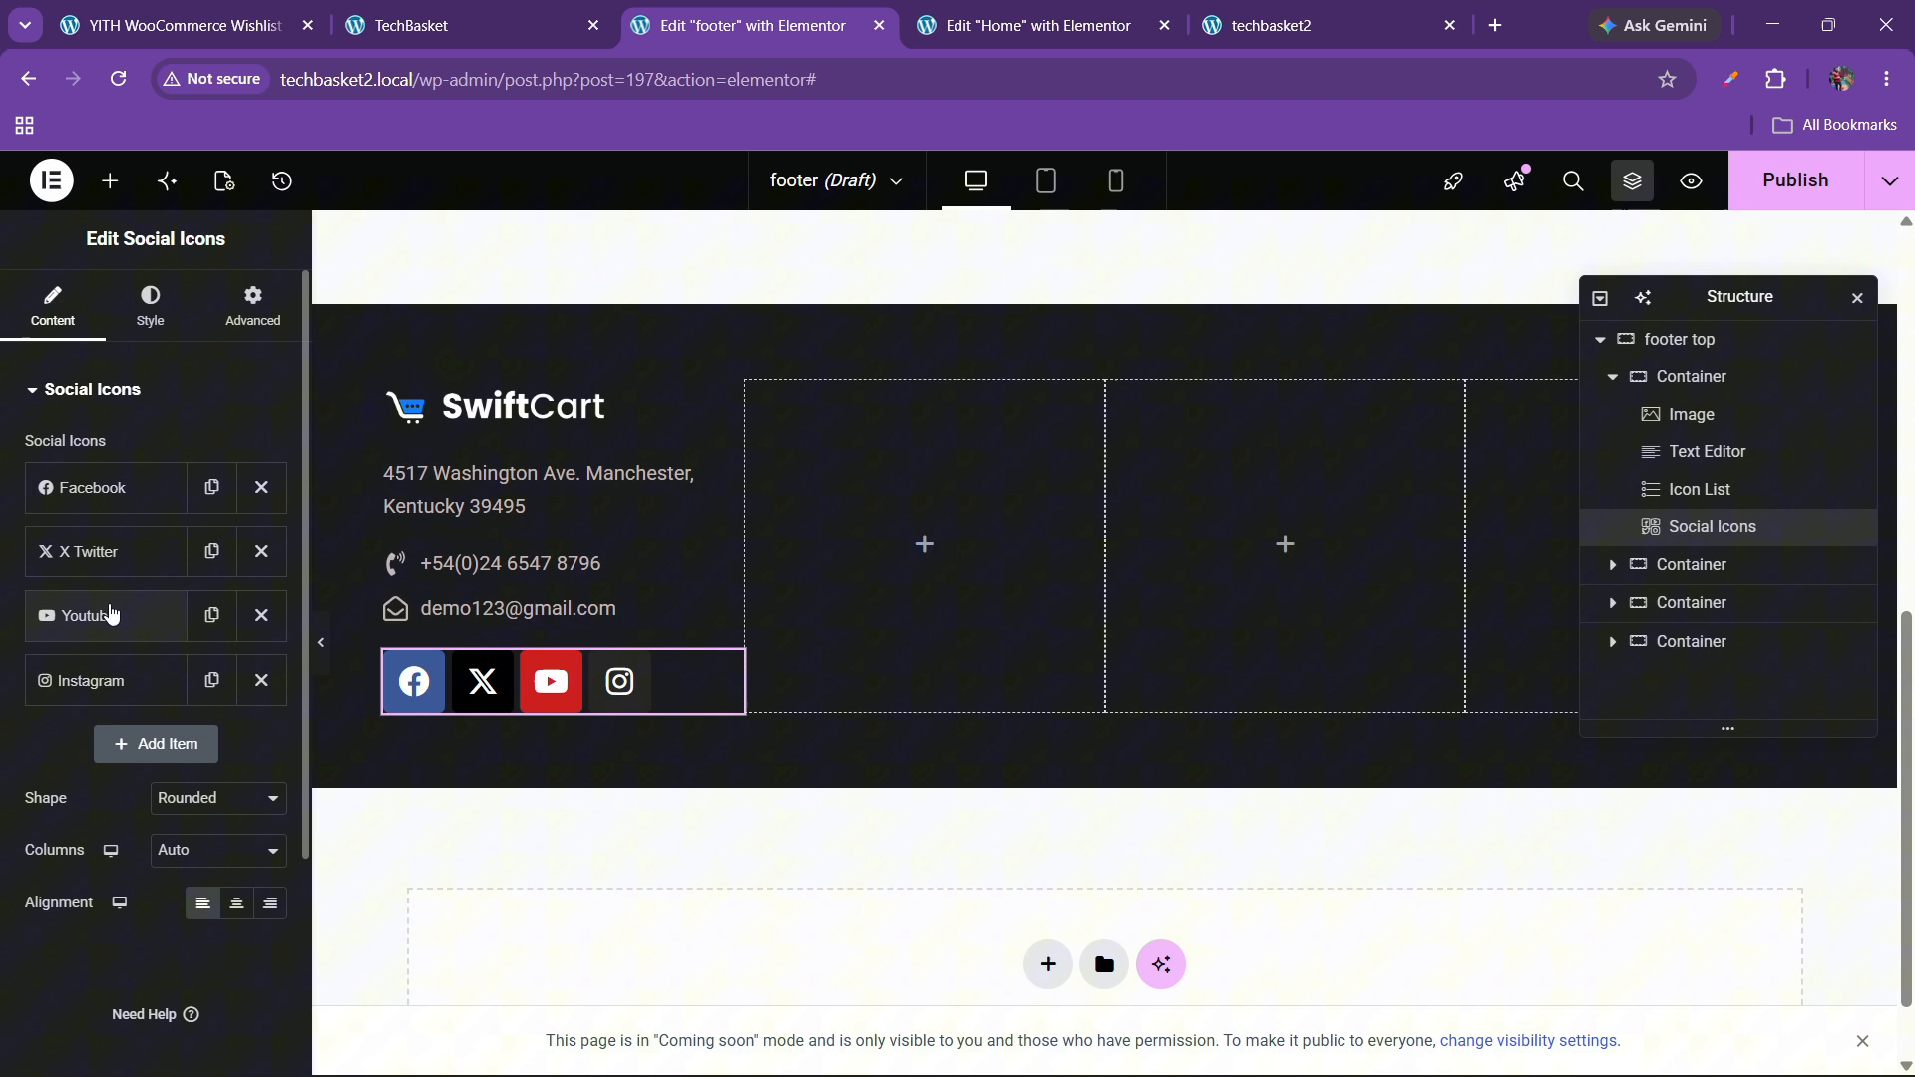
- Set the social icons' shape to Circle
{"action": "left_click", "coordinate": [149, 311]}
{"action": "left_click", "coordinate": [73, 311]}
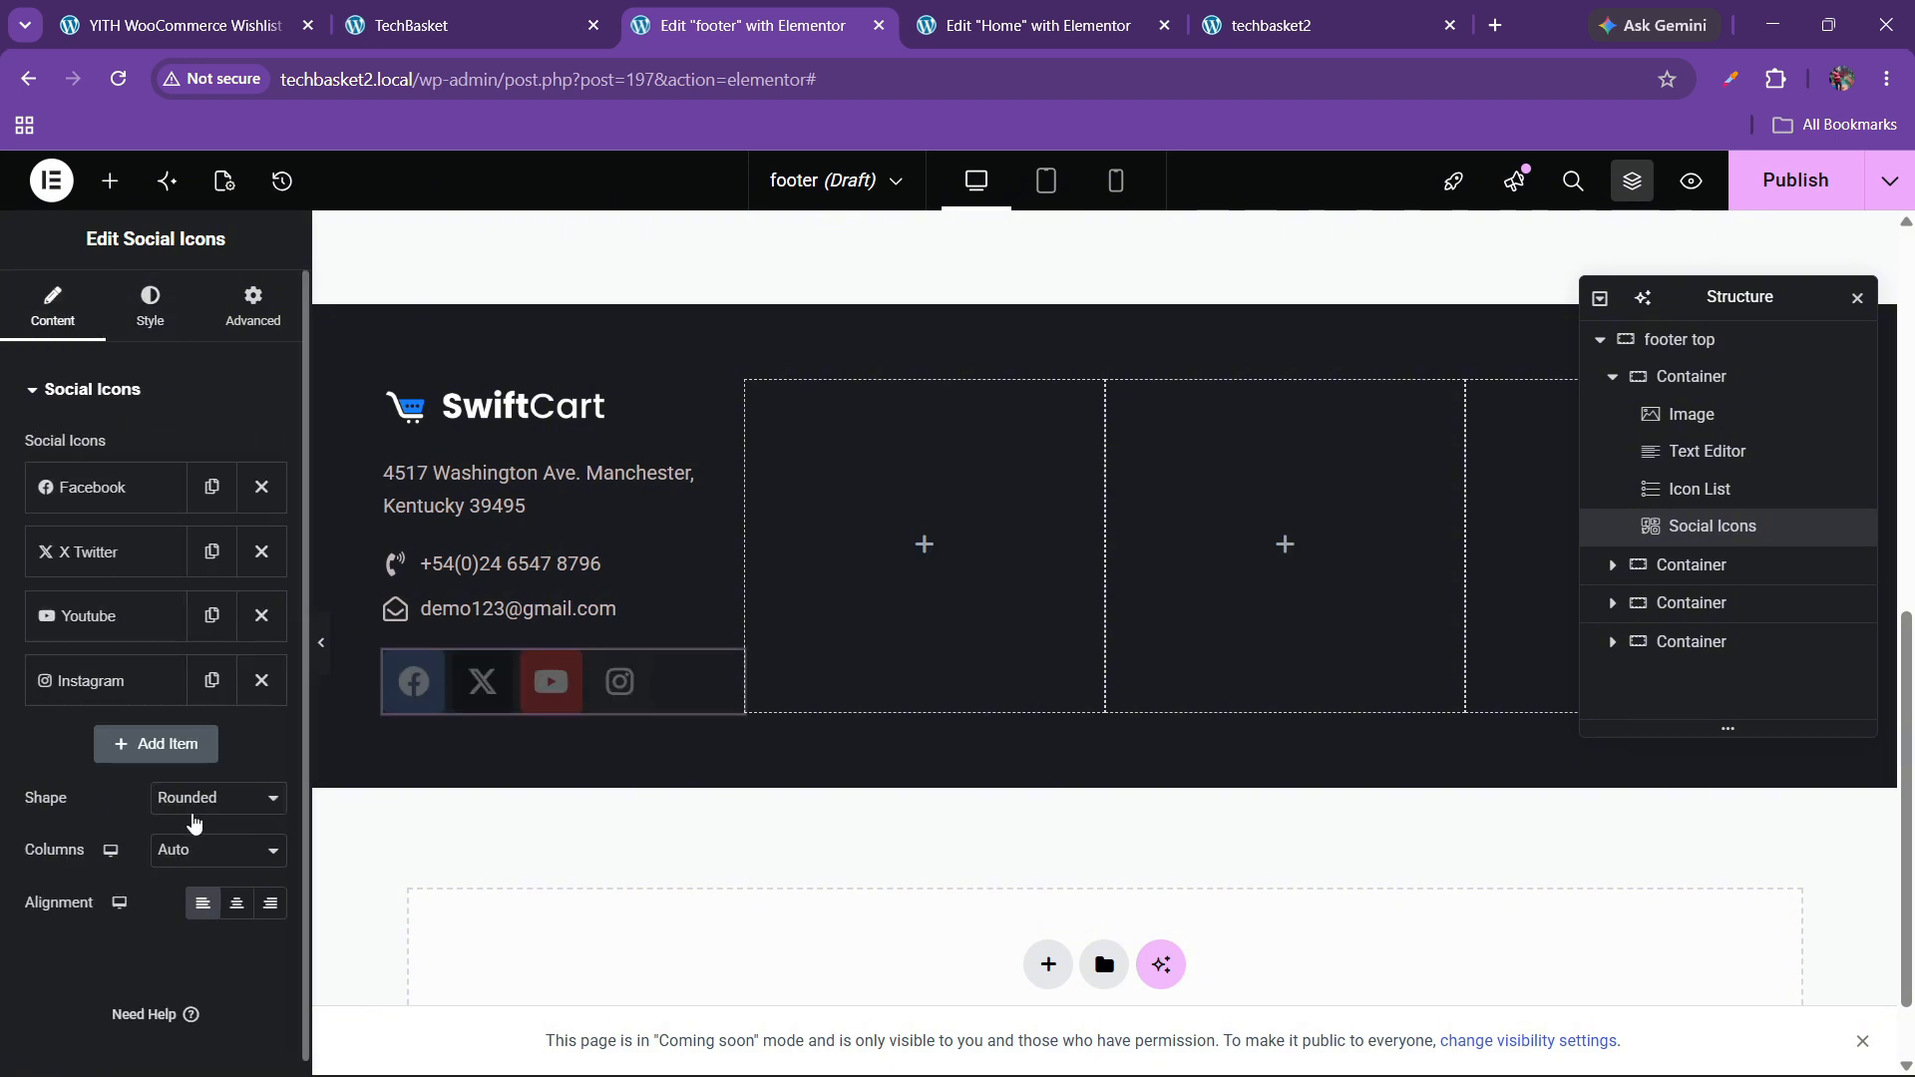
{"action": "left_click", "coordinate": [195, 803]}
{"action": "left_click", "coordinate": [195, 802]}
{"action": "left_click", "coordinate": [195, 803]}
{"action": "left_click", "coordinate": [195, 891]}
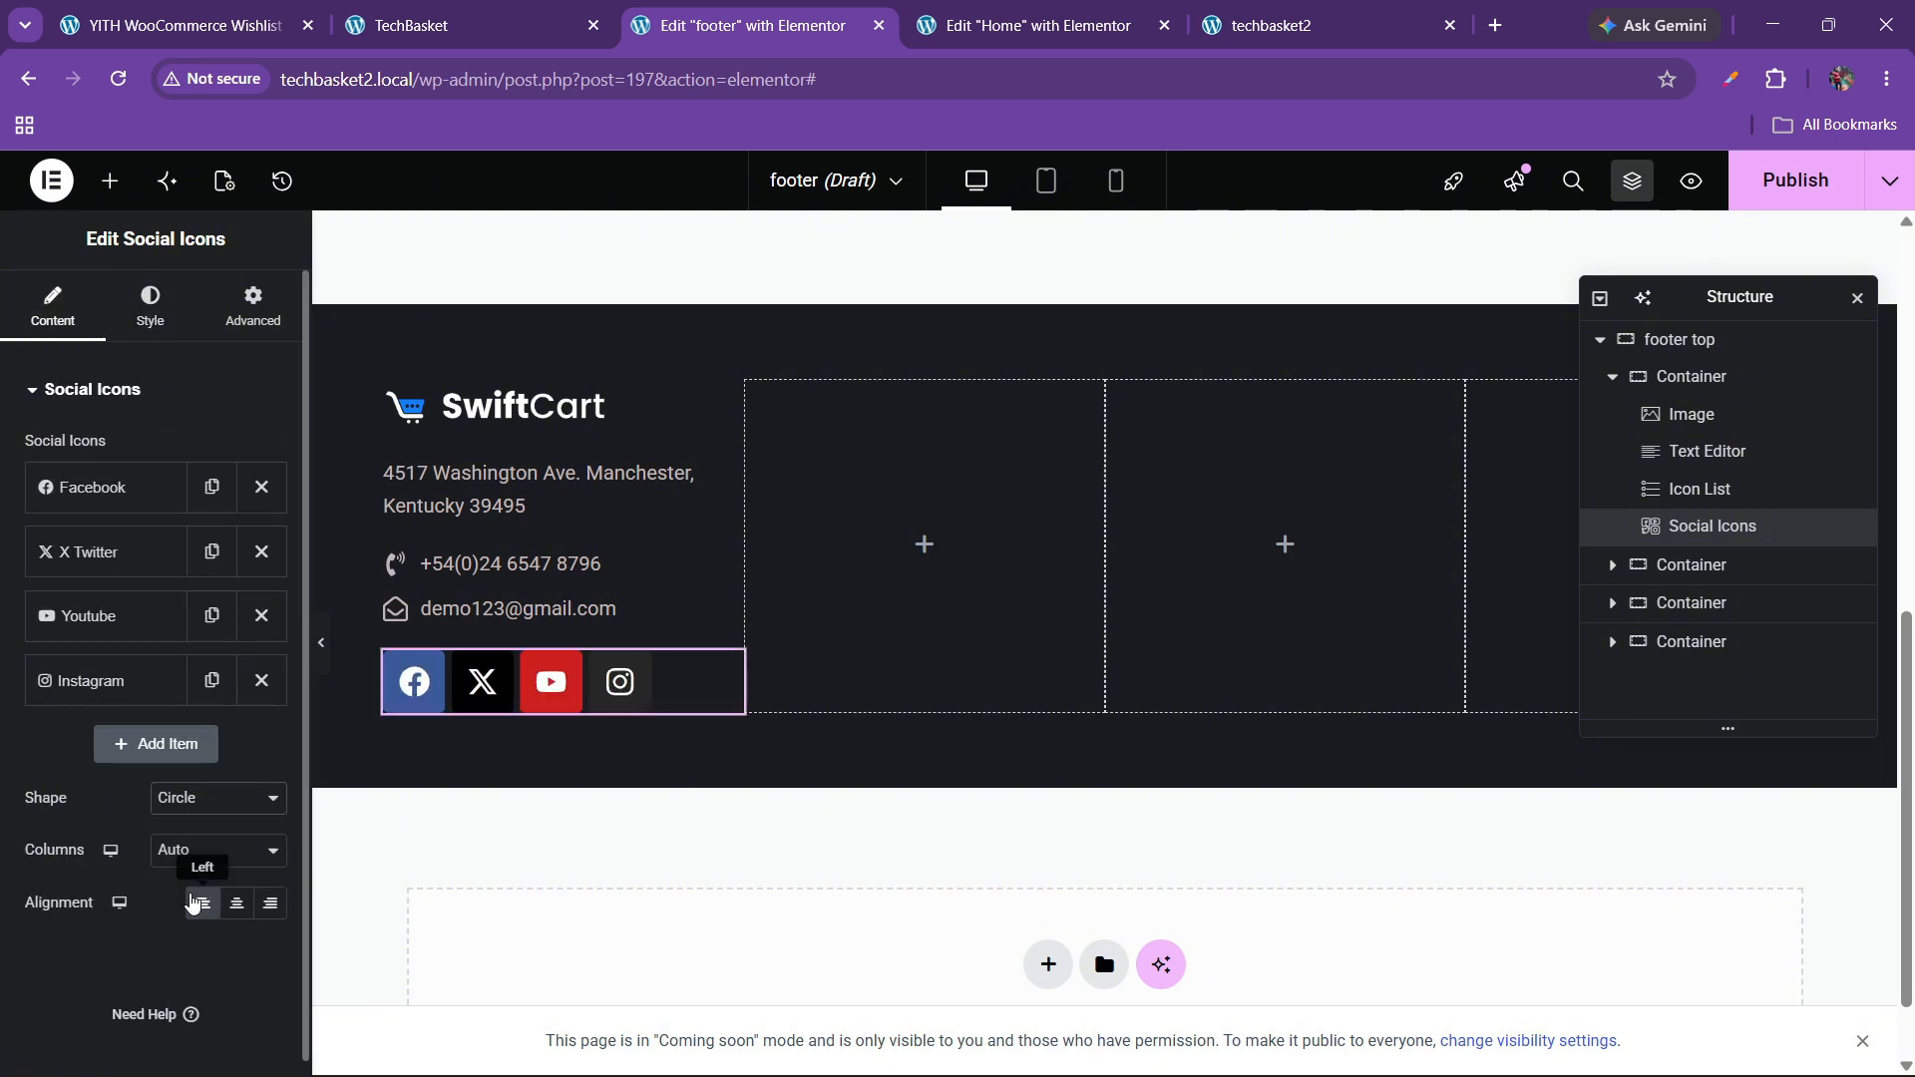
- Switch the social icons to custom colouring with the global colour "footer text" as primary colour
{"action": "left_click", "coordinate": [173, 317]}
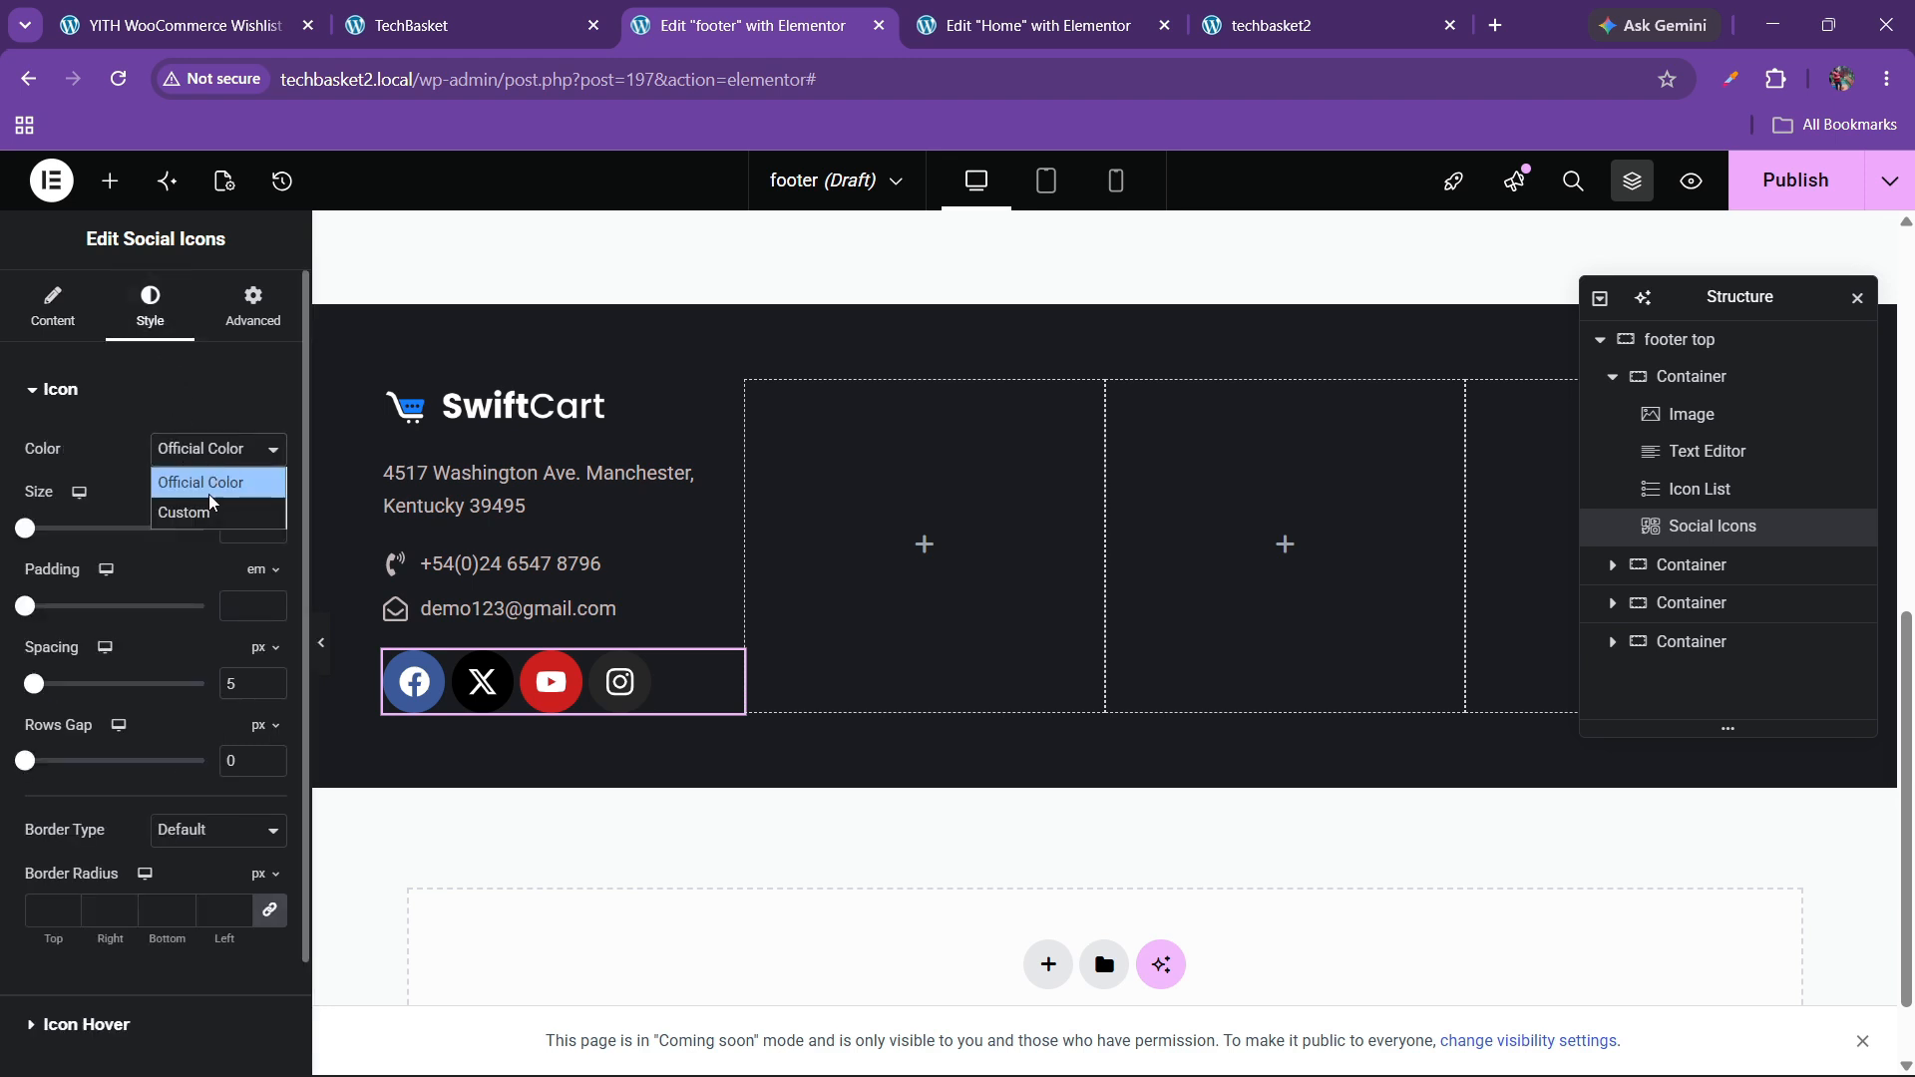
{"action": "left_click", "coordinate": [210, 508]}
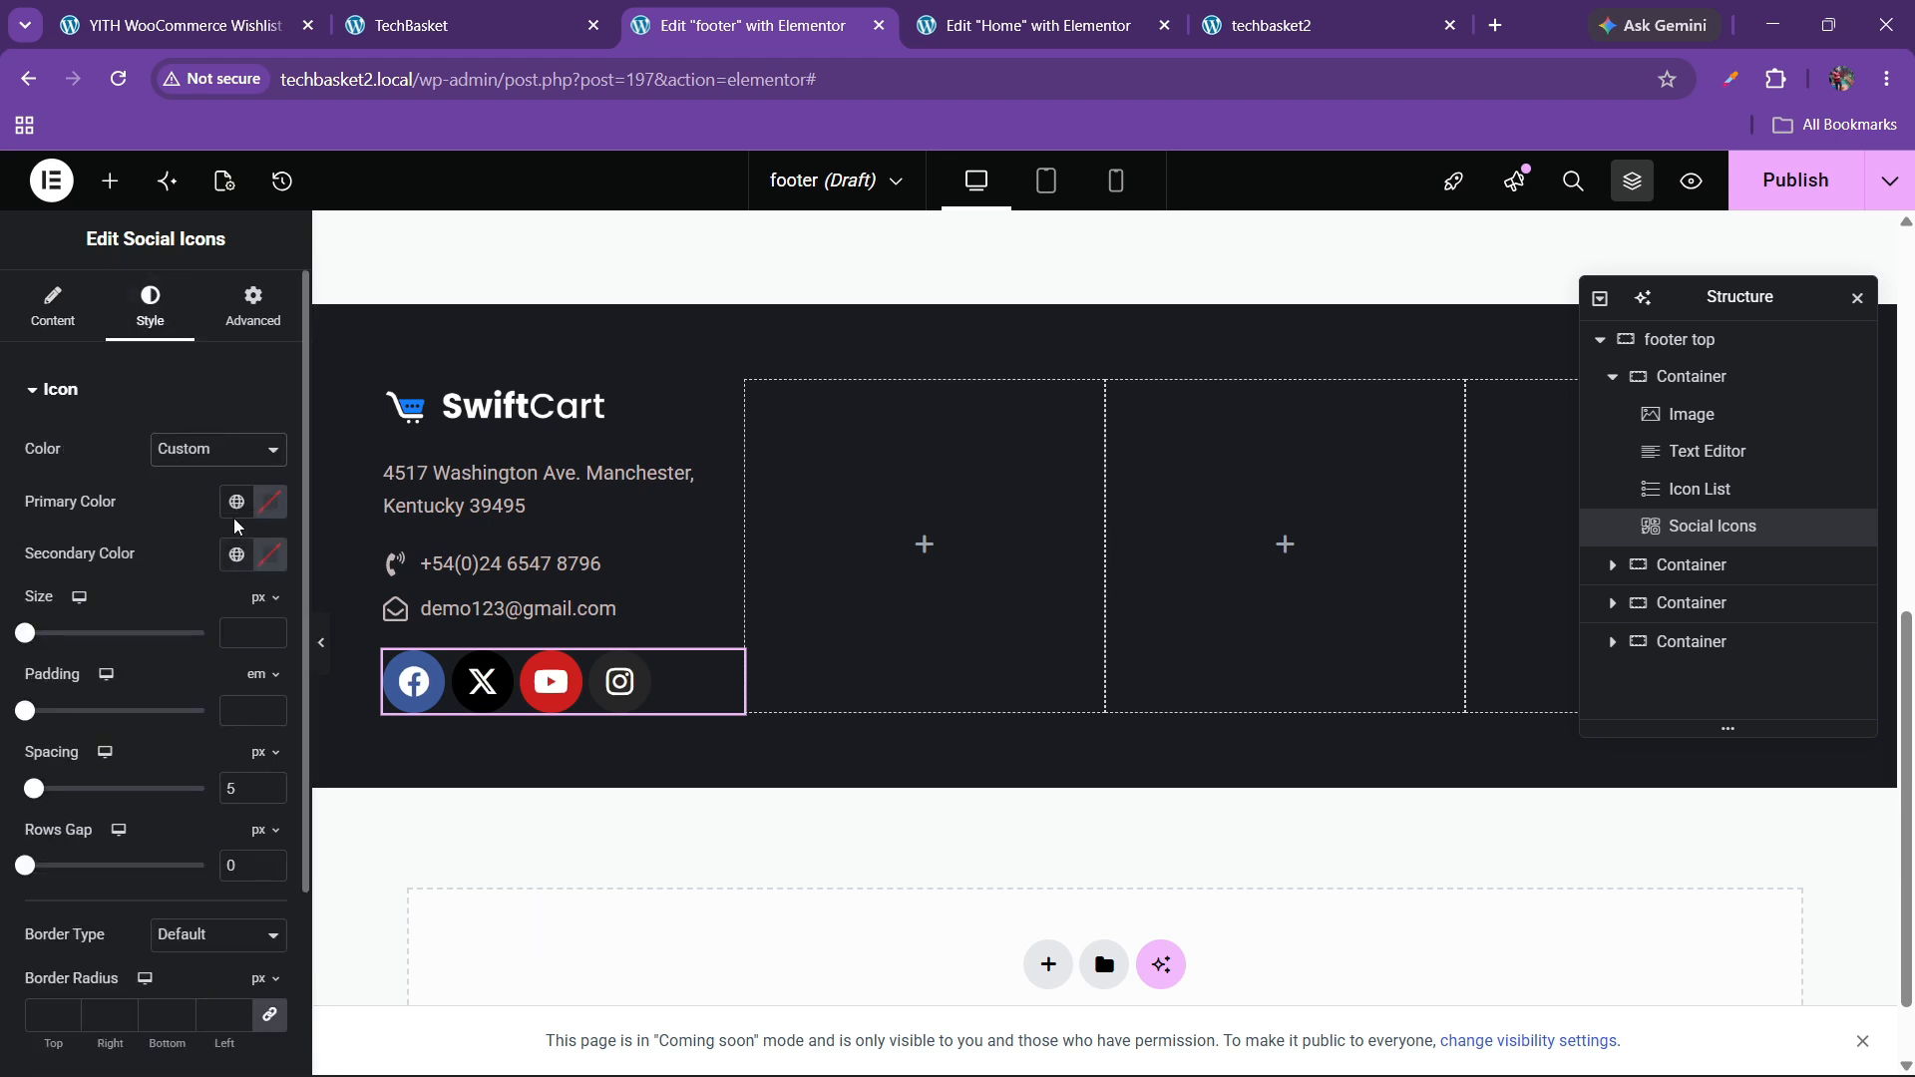
{"action": "left_click", "coordinate": [241, 515]}
{"action": "scroll", "coordinate": [163, 795], "scroll_direction": "down", "scroll_amount": 5}
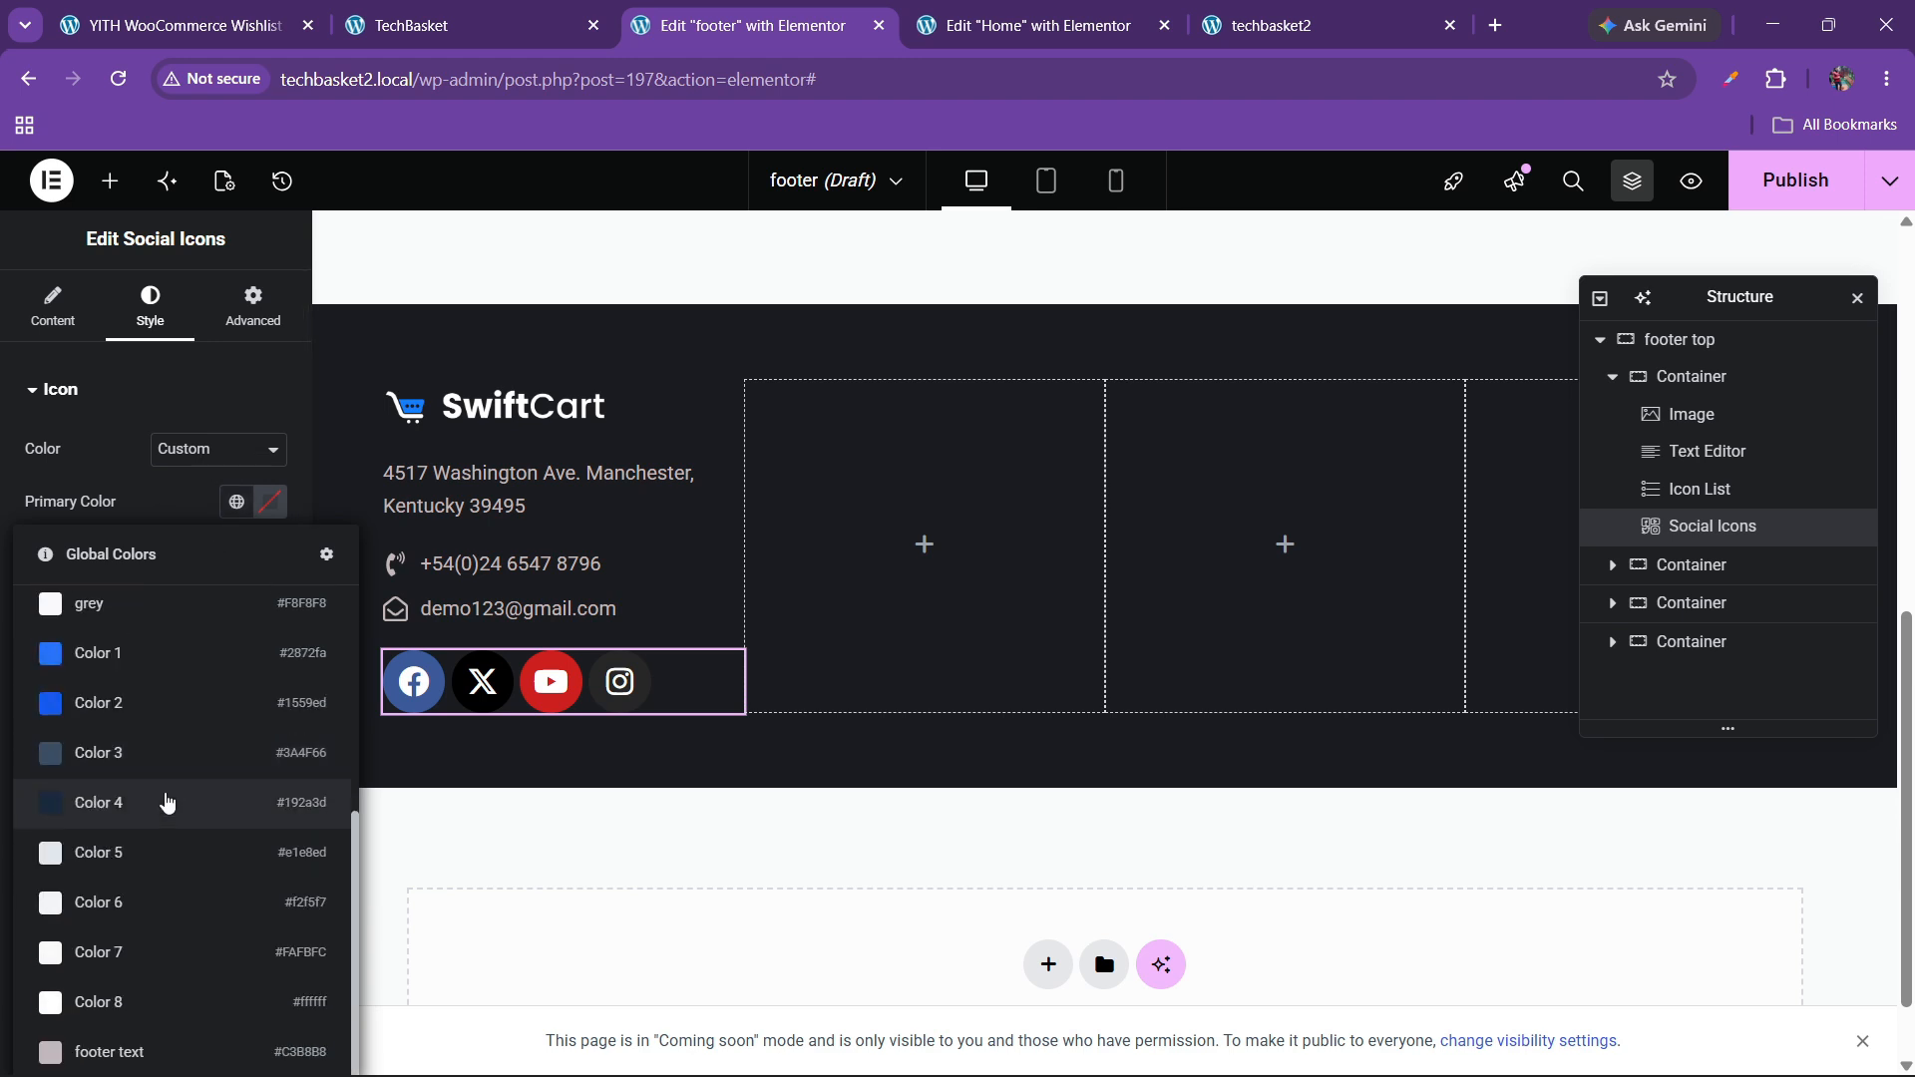
{"action": "left_click", "coordinate": [138, 1037]}
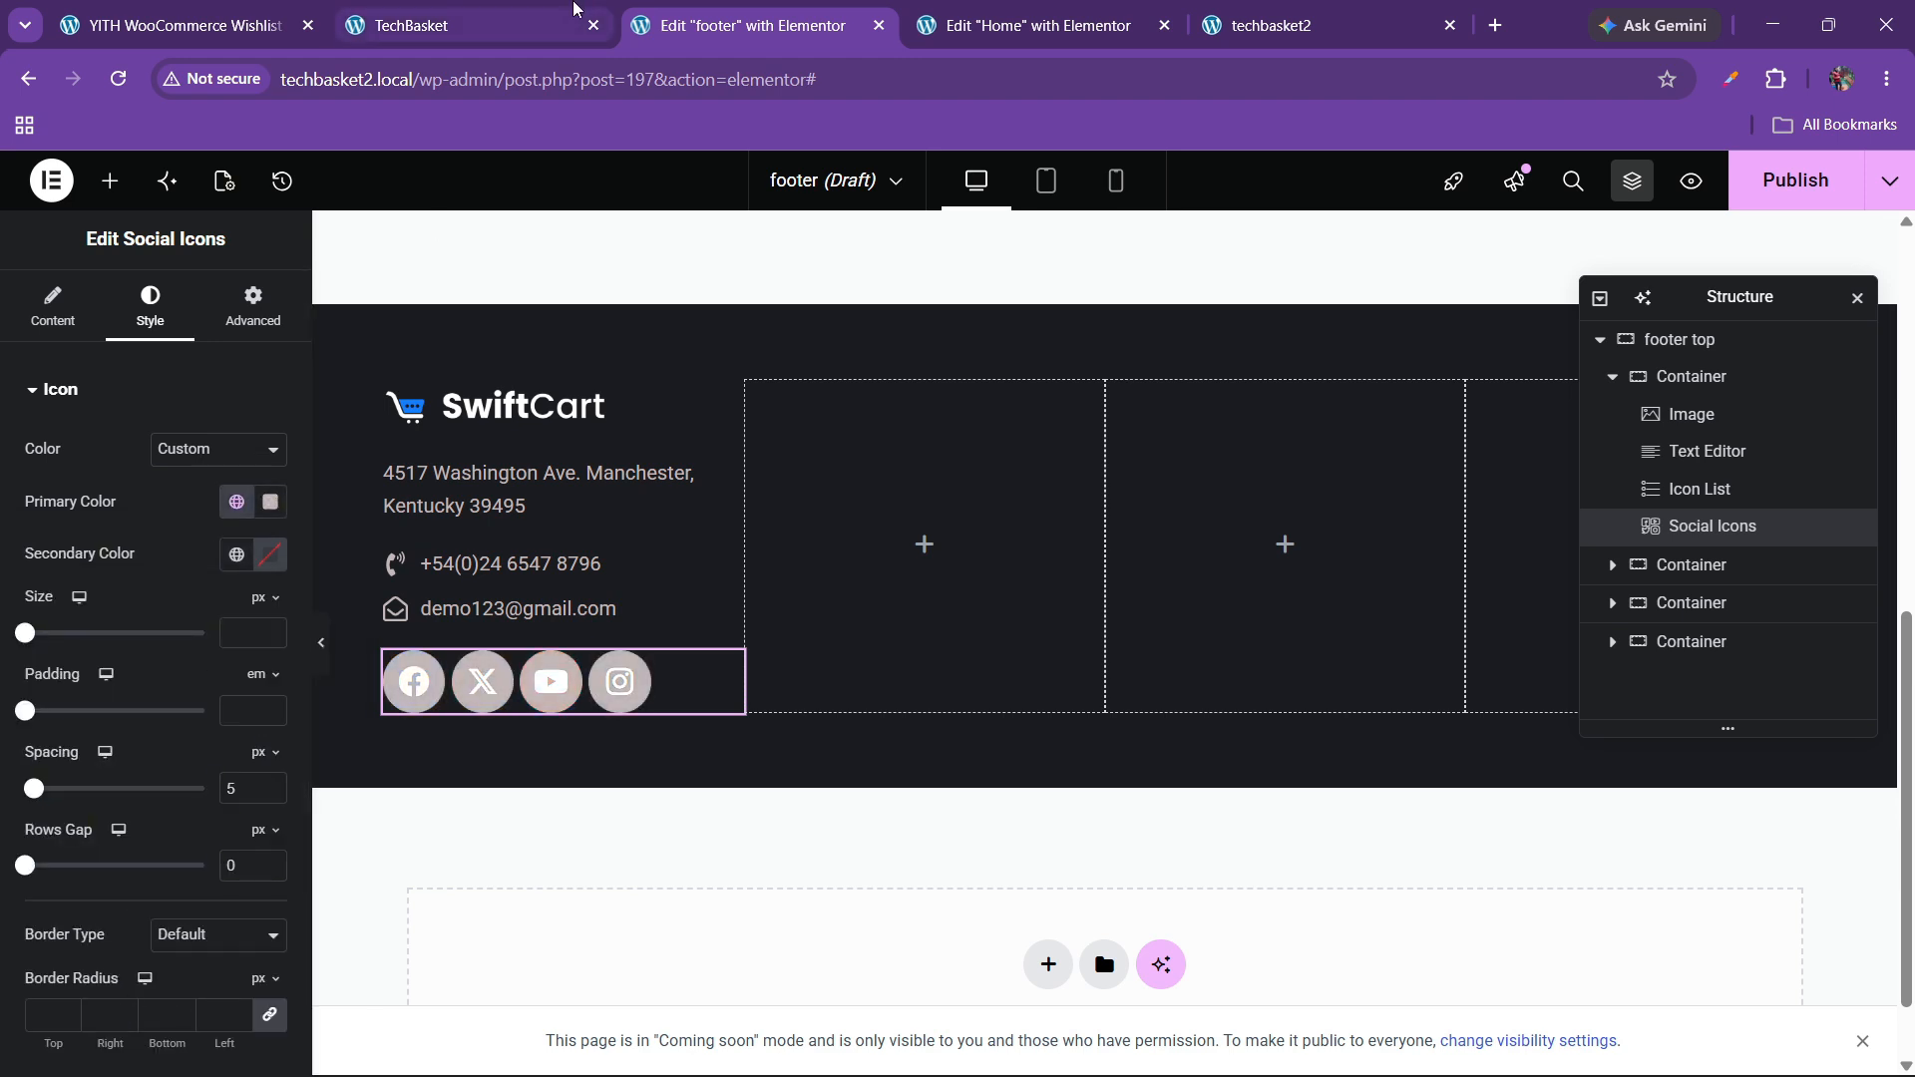
- Check the reference footer and change the social icons' primary colour to the dark grey #413D3D
{"action": "left_click", "coordinate": [411, 25]}
{"action": "left_click", "coordinate": [748, 25]}
{"action": "left_click", "coordinate": [269, 501]}
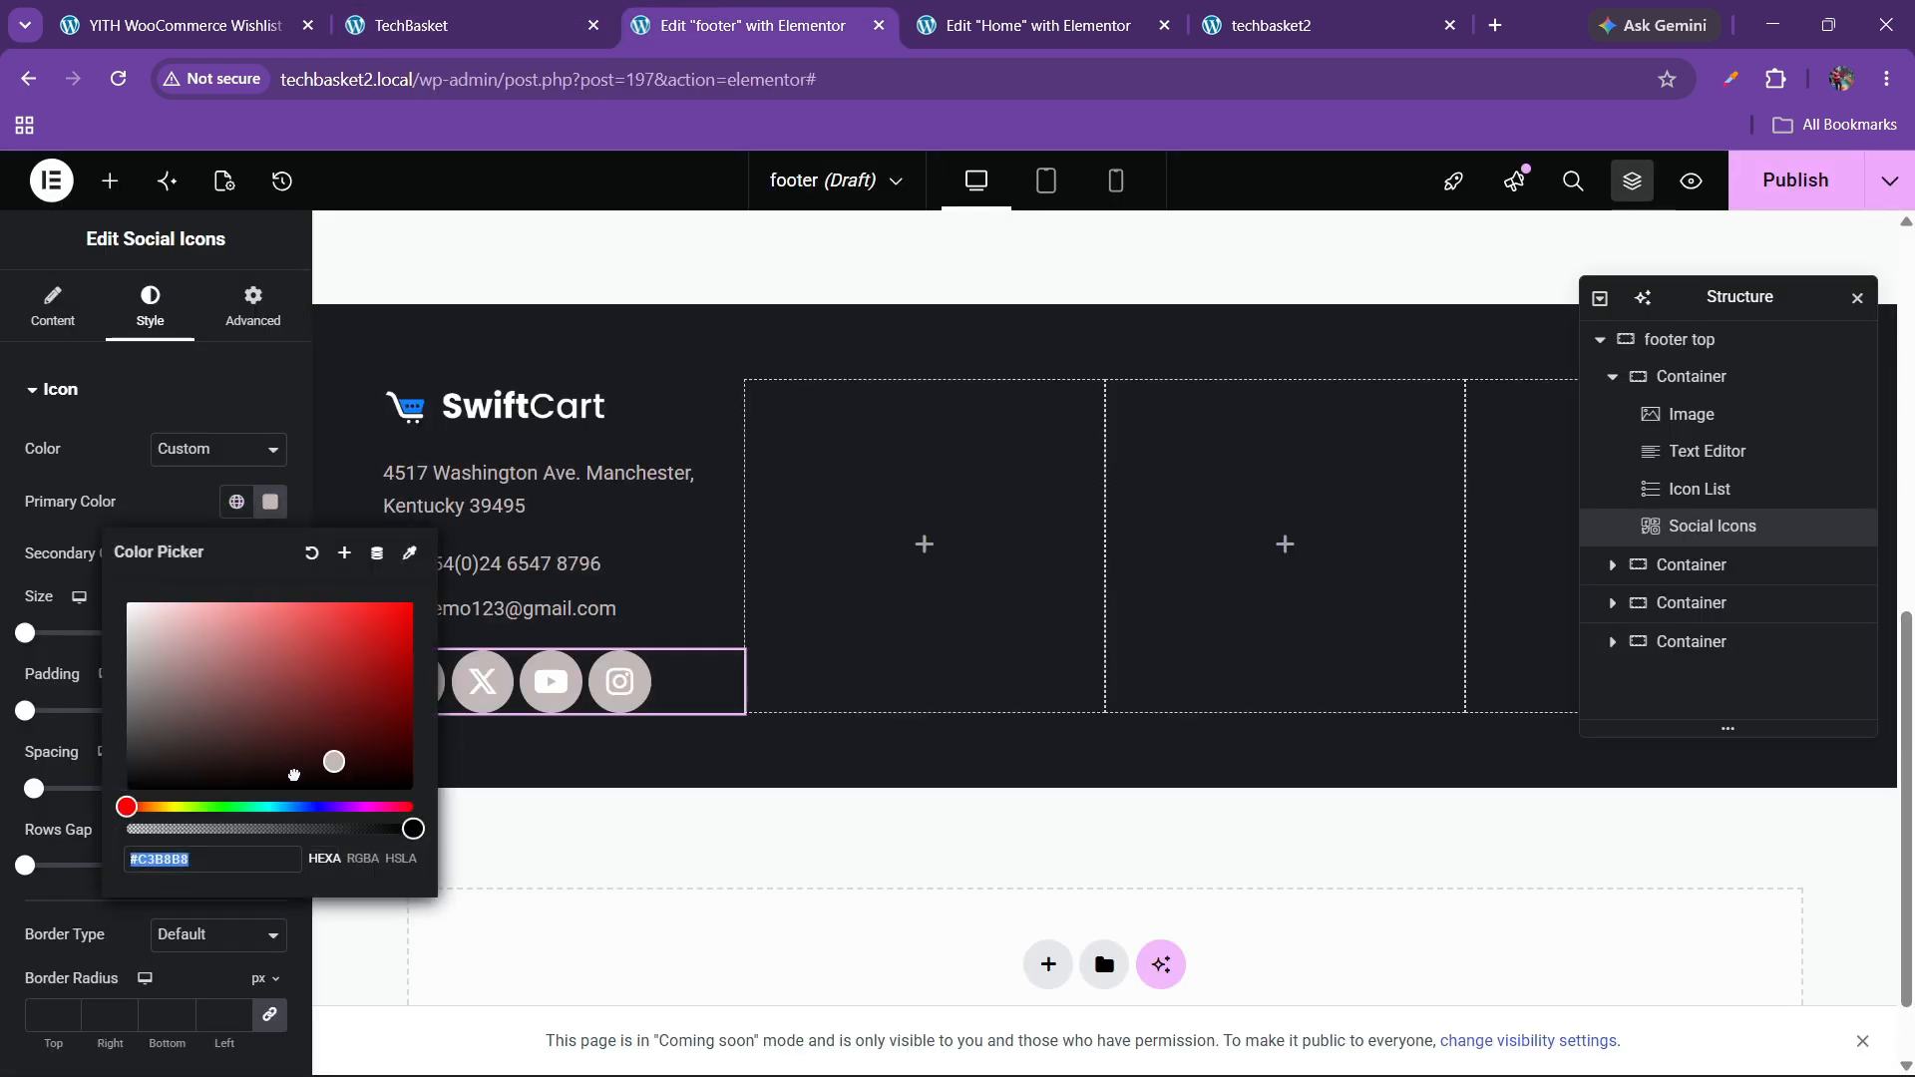
{"action": "left_click", "coordinate": [140, 728]}
{"action": "left_click_drag", "start_coordinate": [139, 728], "coordinate": [145, 750]}
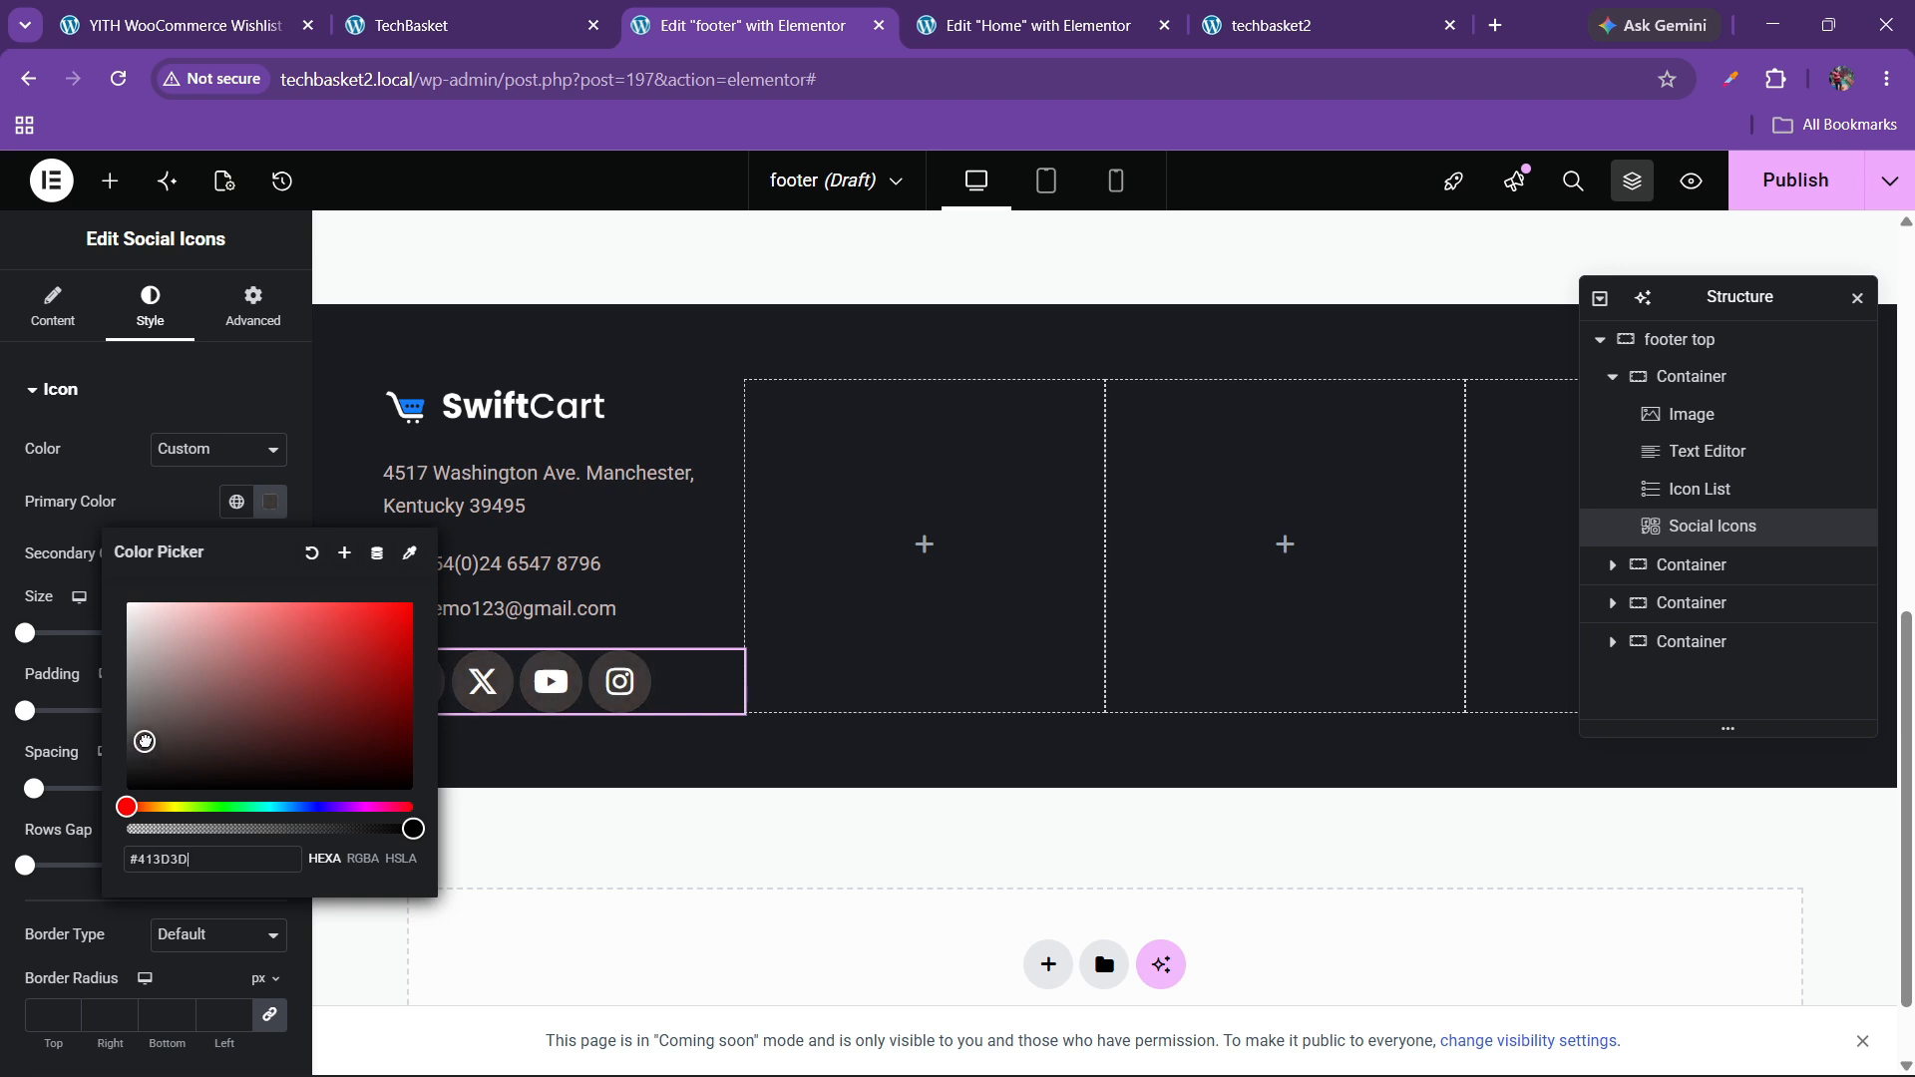
{"action": "left_click", "coordinate": [192, 528]}
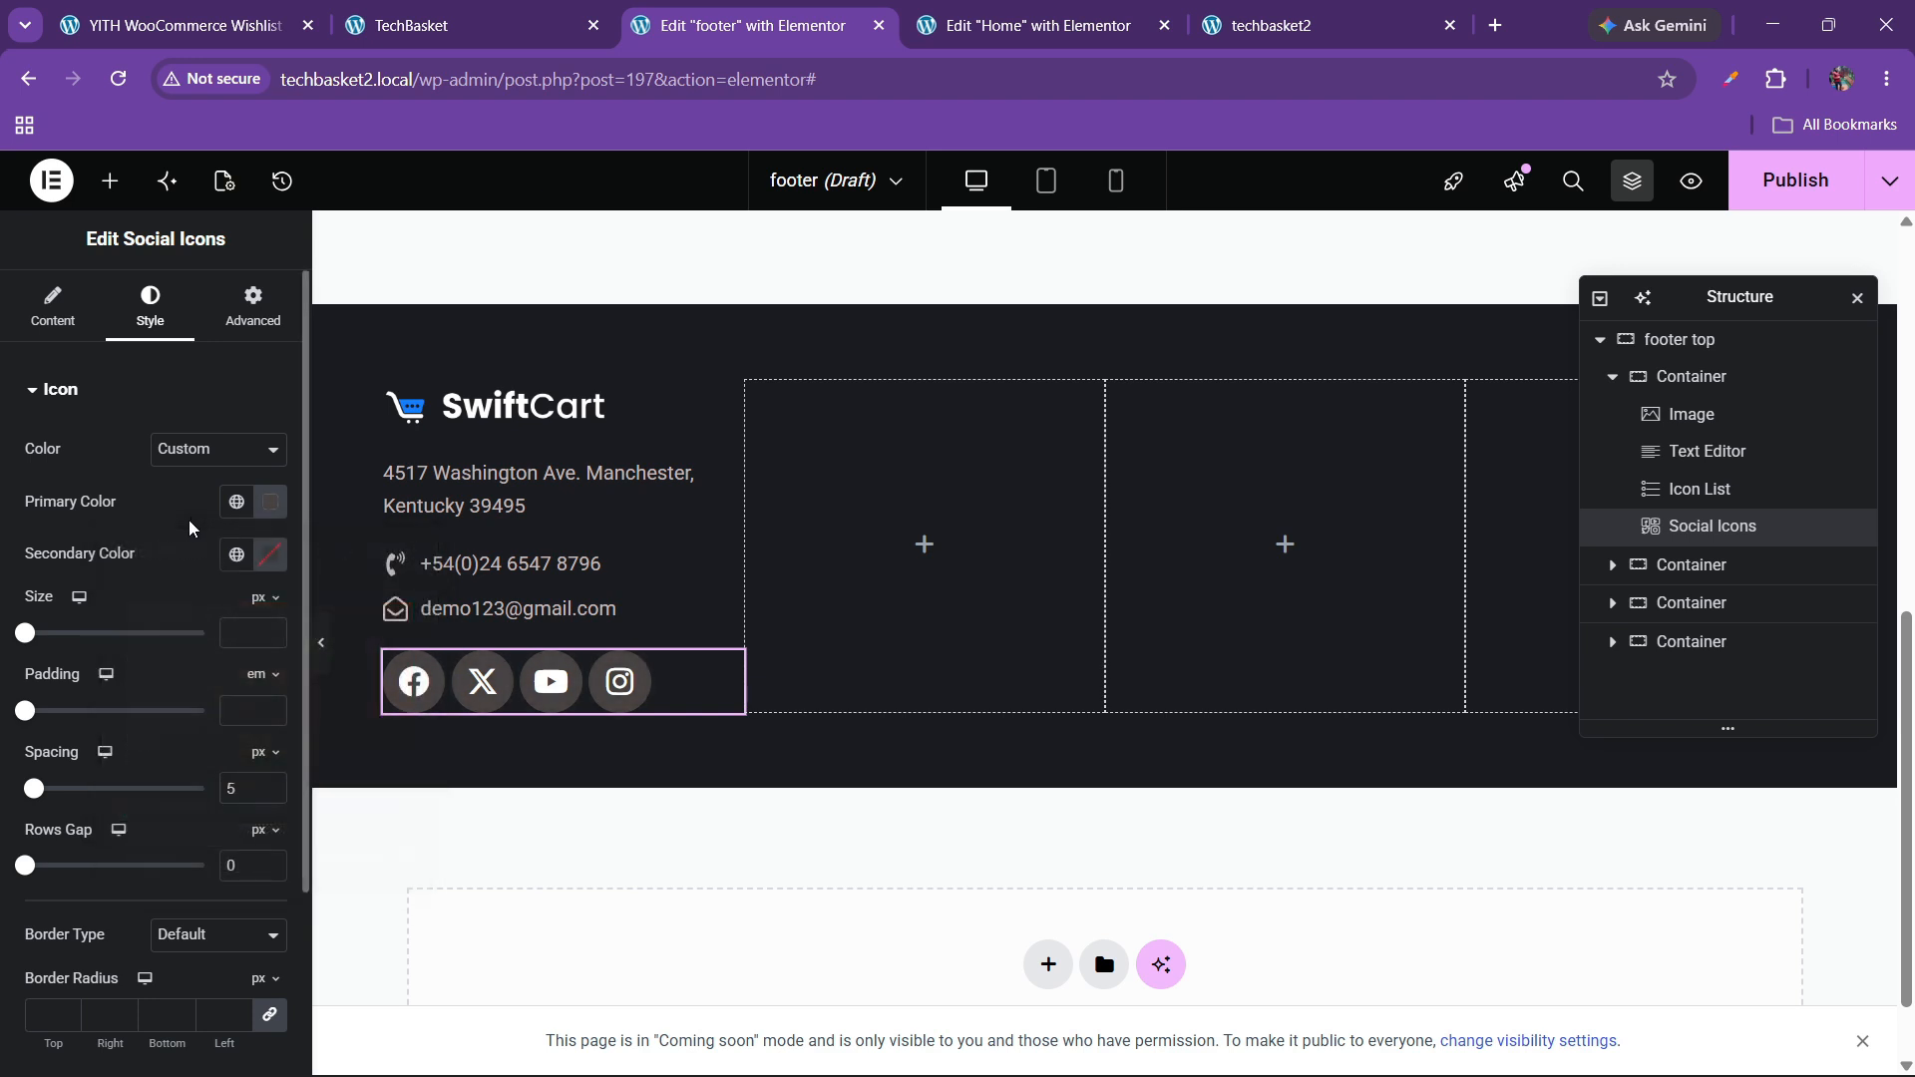
- Set the social icons' size to 17 px and their padding to 0.7 em
{"action": "left_click", "coordinate": [272, 638]}
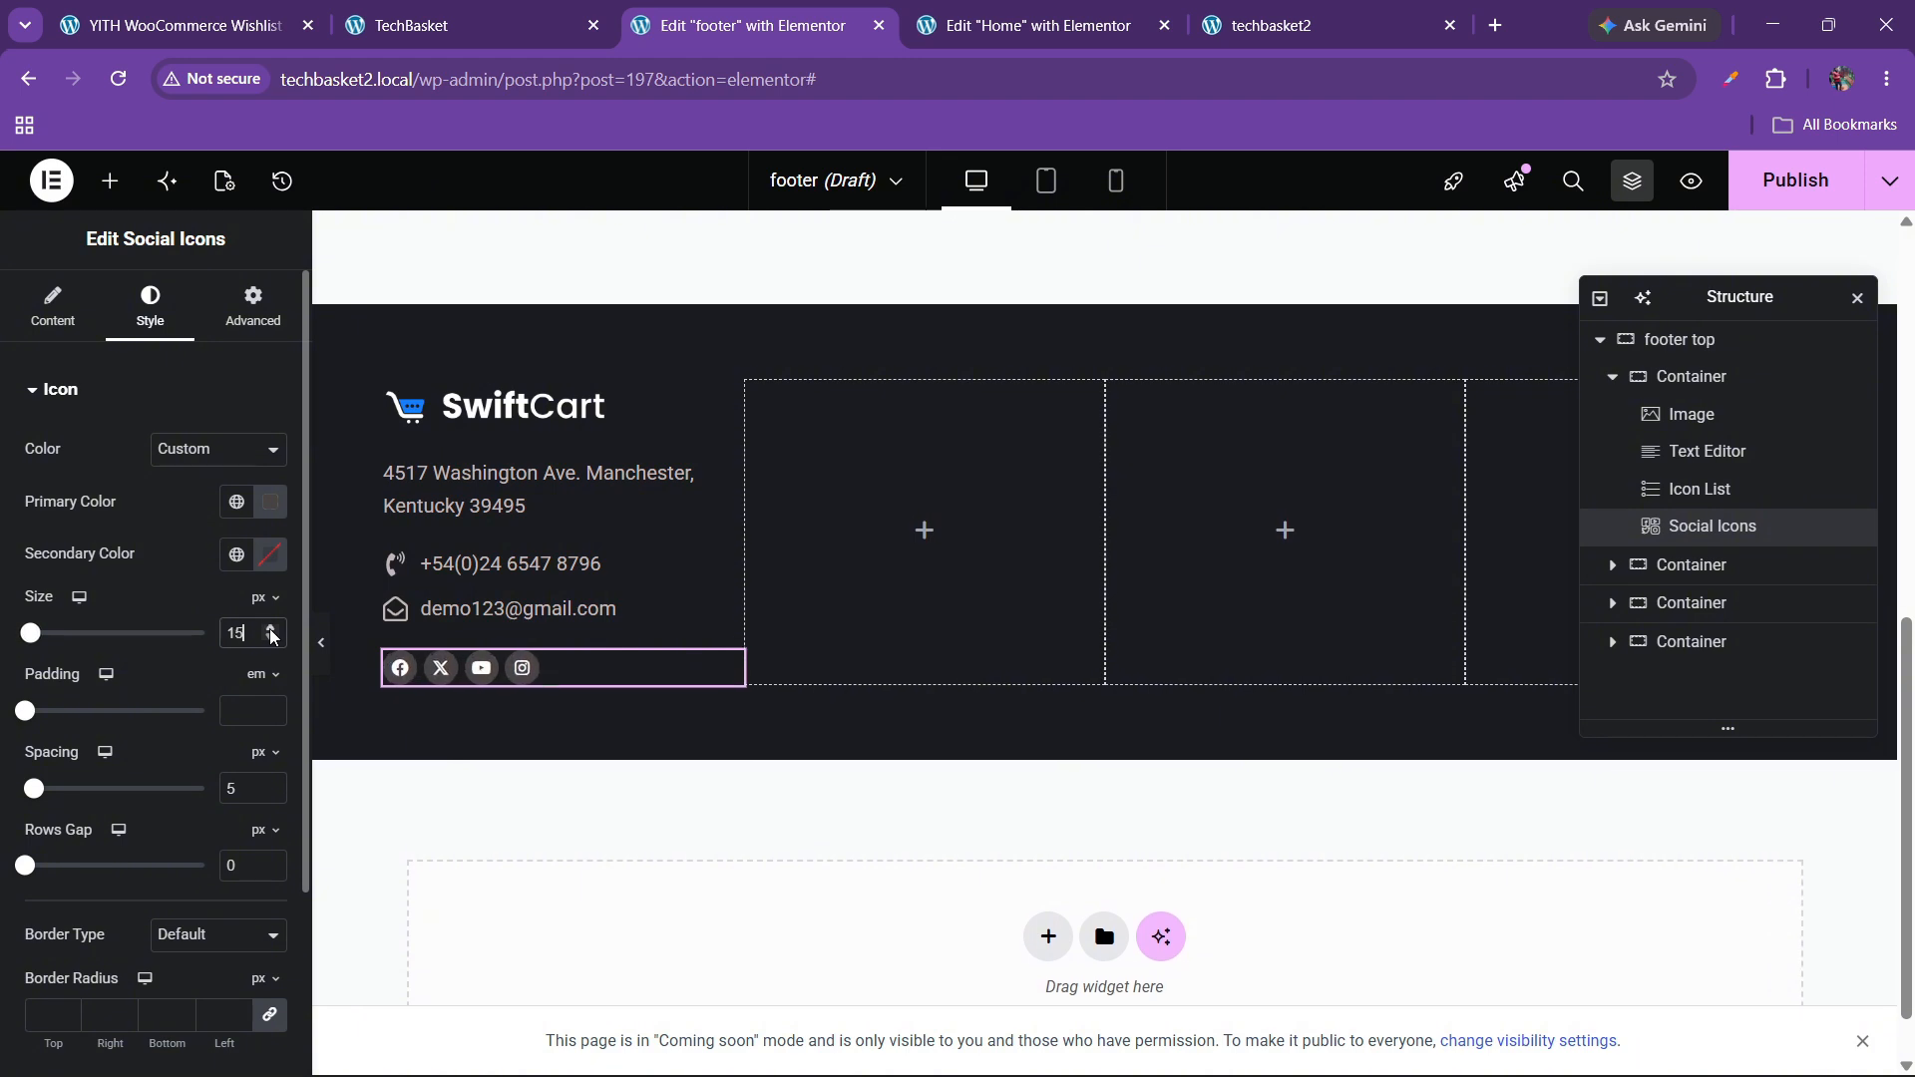
{"action": "left_click", "coordinate": [272, 638]}
{"action": "left_click", "coordinate": [272, 638]}
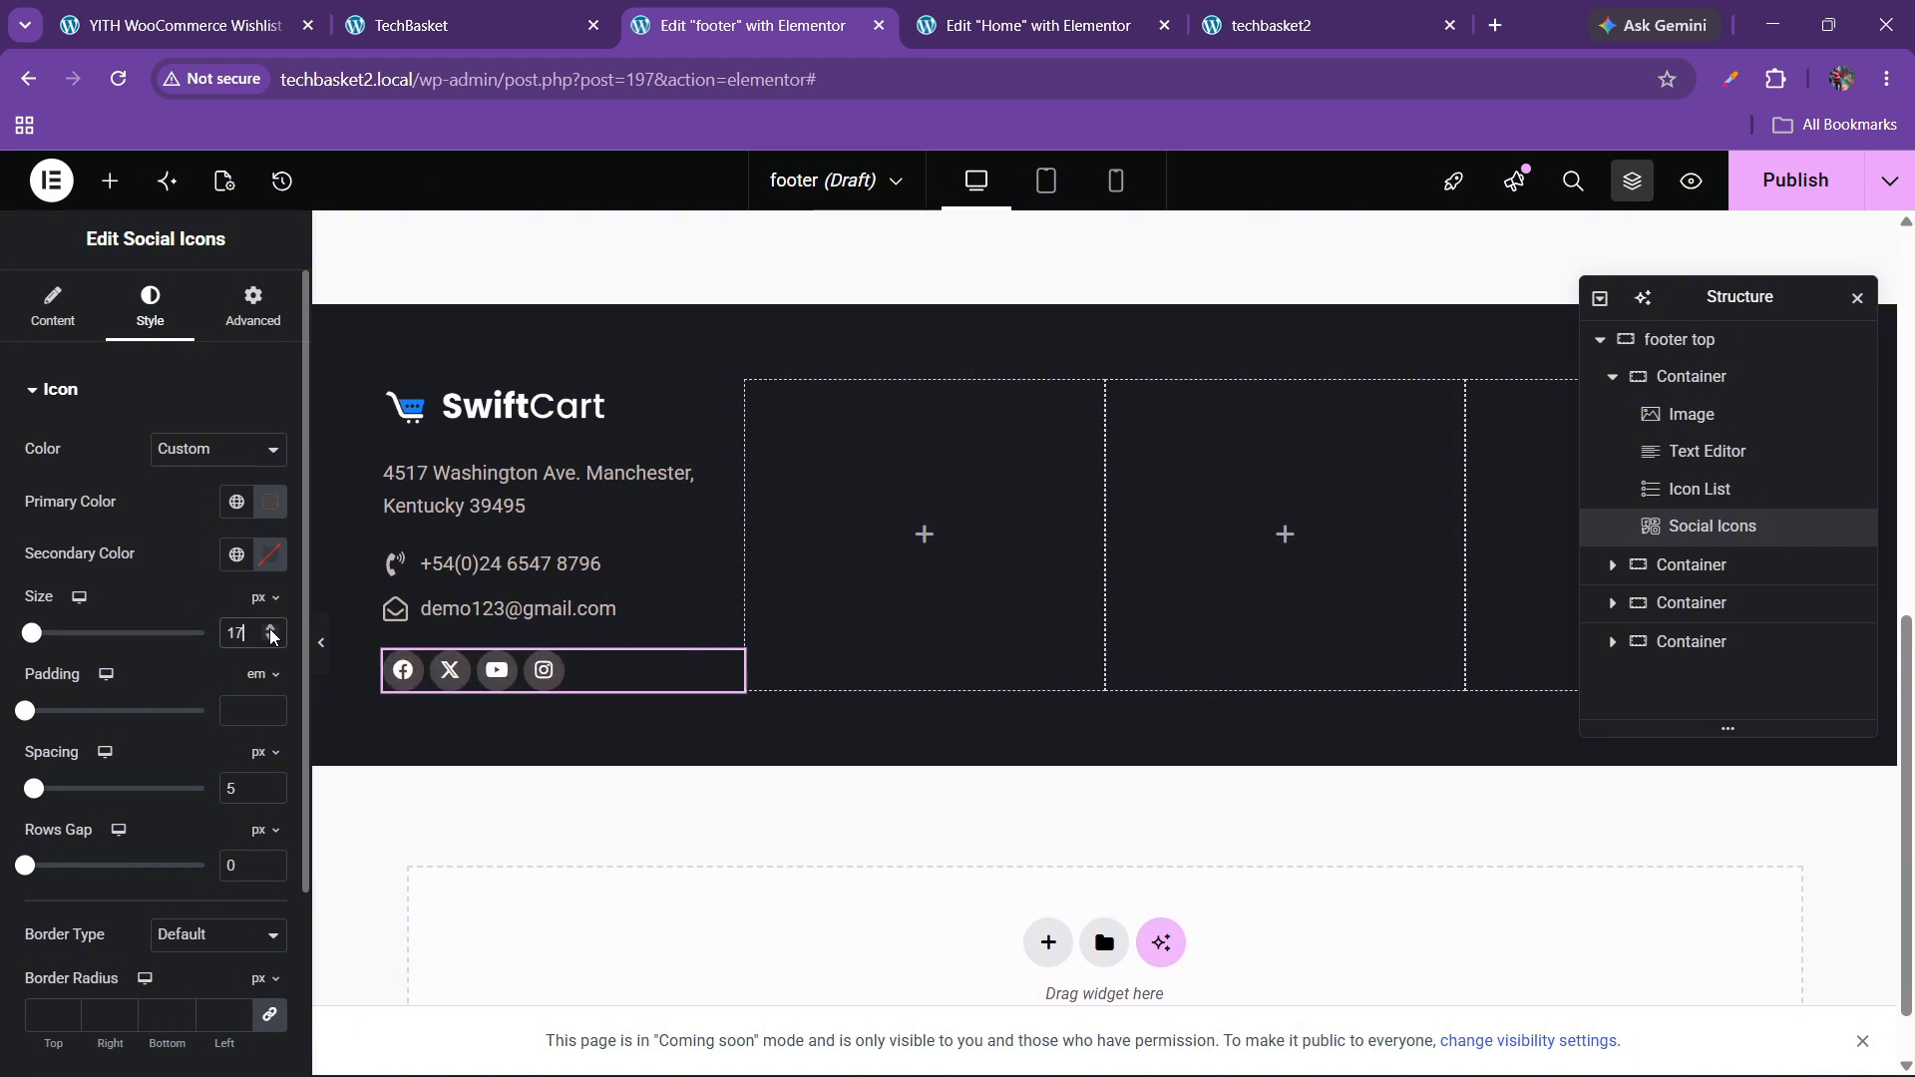
{"action": "left_click", "coordinate": [270, 709]}
{"action": "left_click", "coordinate": [270, 708]}
{"action": "left_click", "coordinate": [269, 708]}
{"action": "left_click", "coordinate": [269, 708]}
{"action": "left_click", "coordinate": [270, 709]}
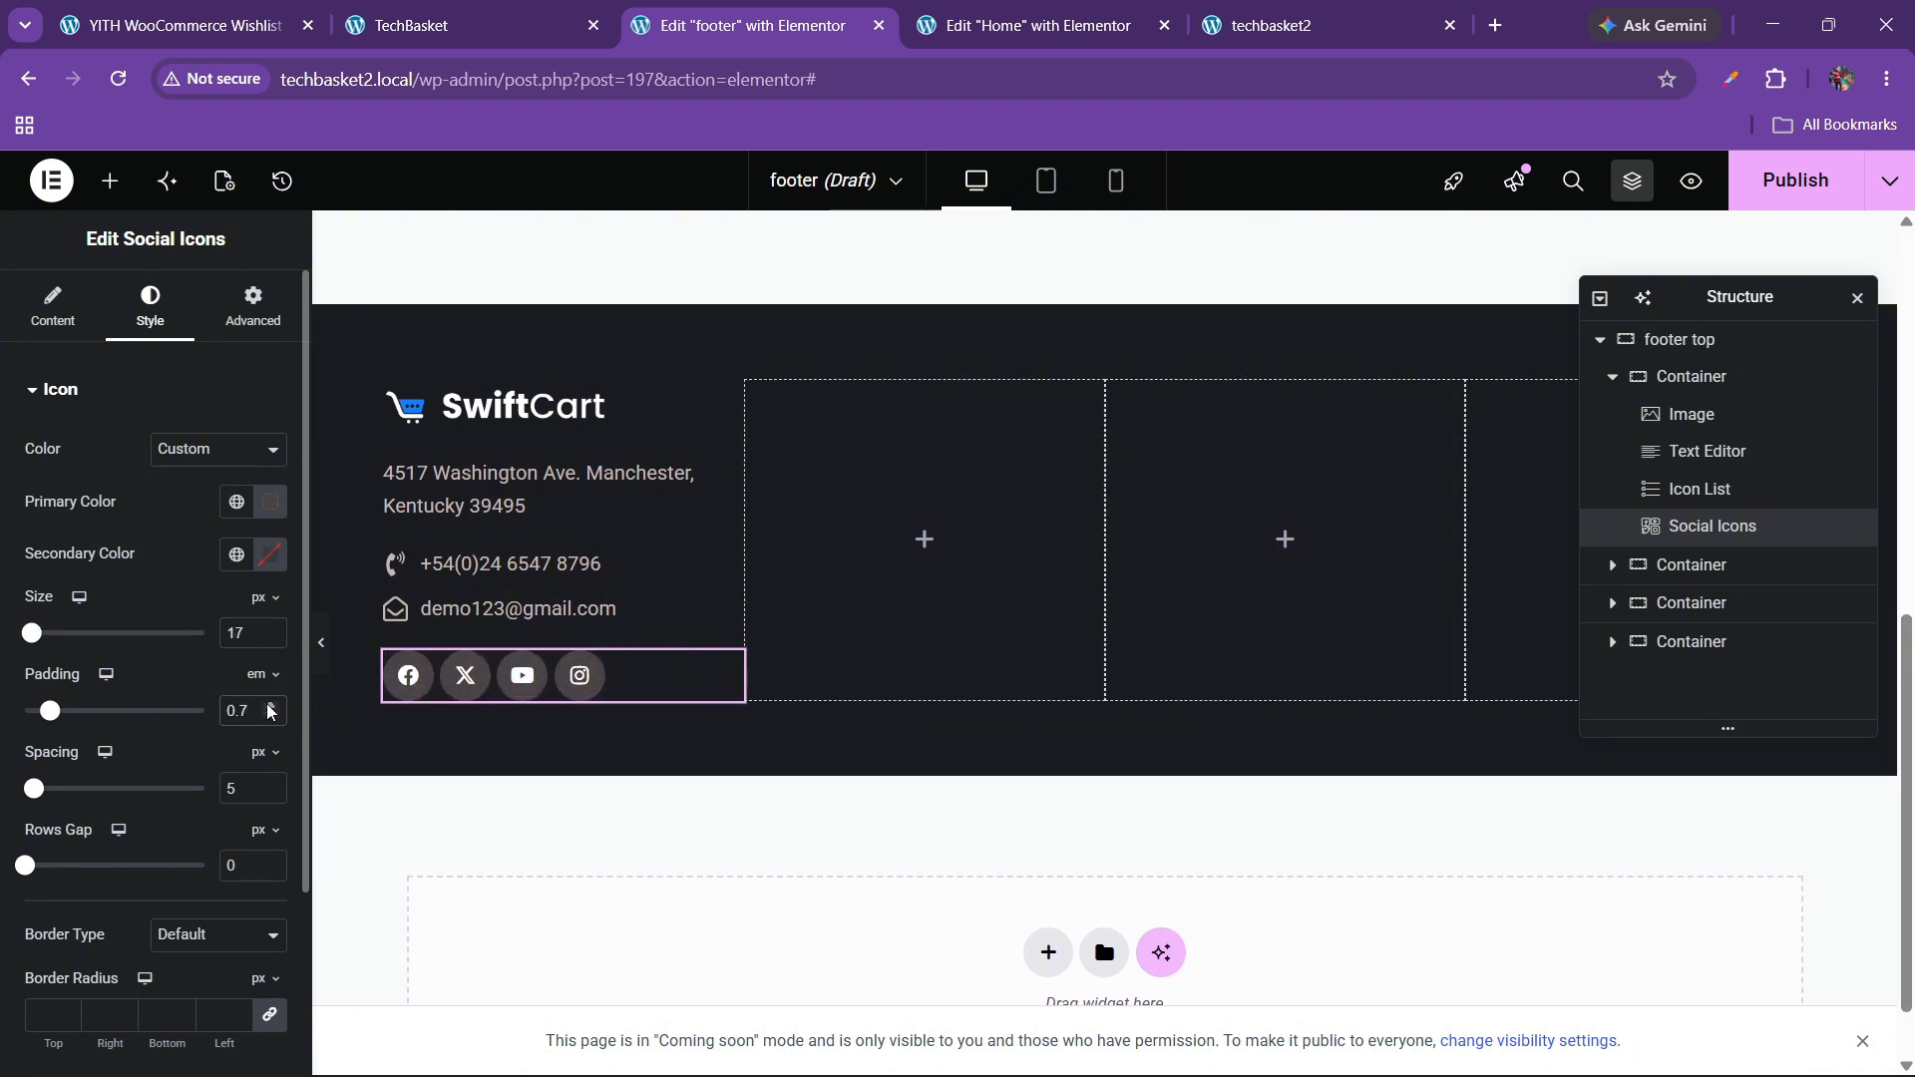
- Set the social icons' secondary colour to white
{"action": "left_click", "coordinate": [269, 554]}
{"action": "left_click_drag", "start_coordinate": [253, 666], "coordinate": [31, 573]}
{"action": "left_click", "coordinate": [160, 552]}
- Set the social icons' hover colours to a blue global colour as primary and #FFFFFF as secondary
{"action": "scroll", "coordinate": [154, 543], "scroll_direction": "down", "scroll_amount": 3}
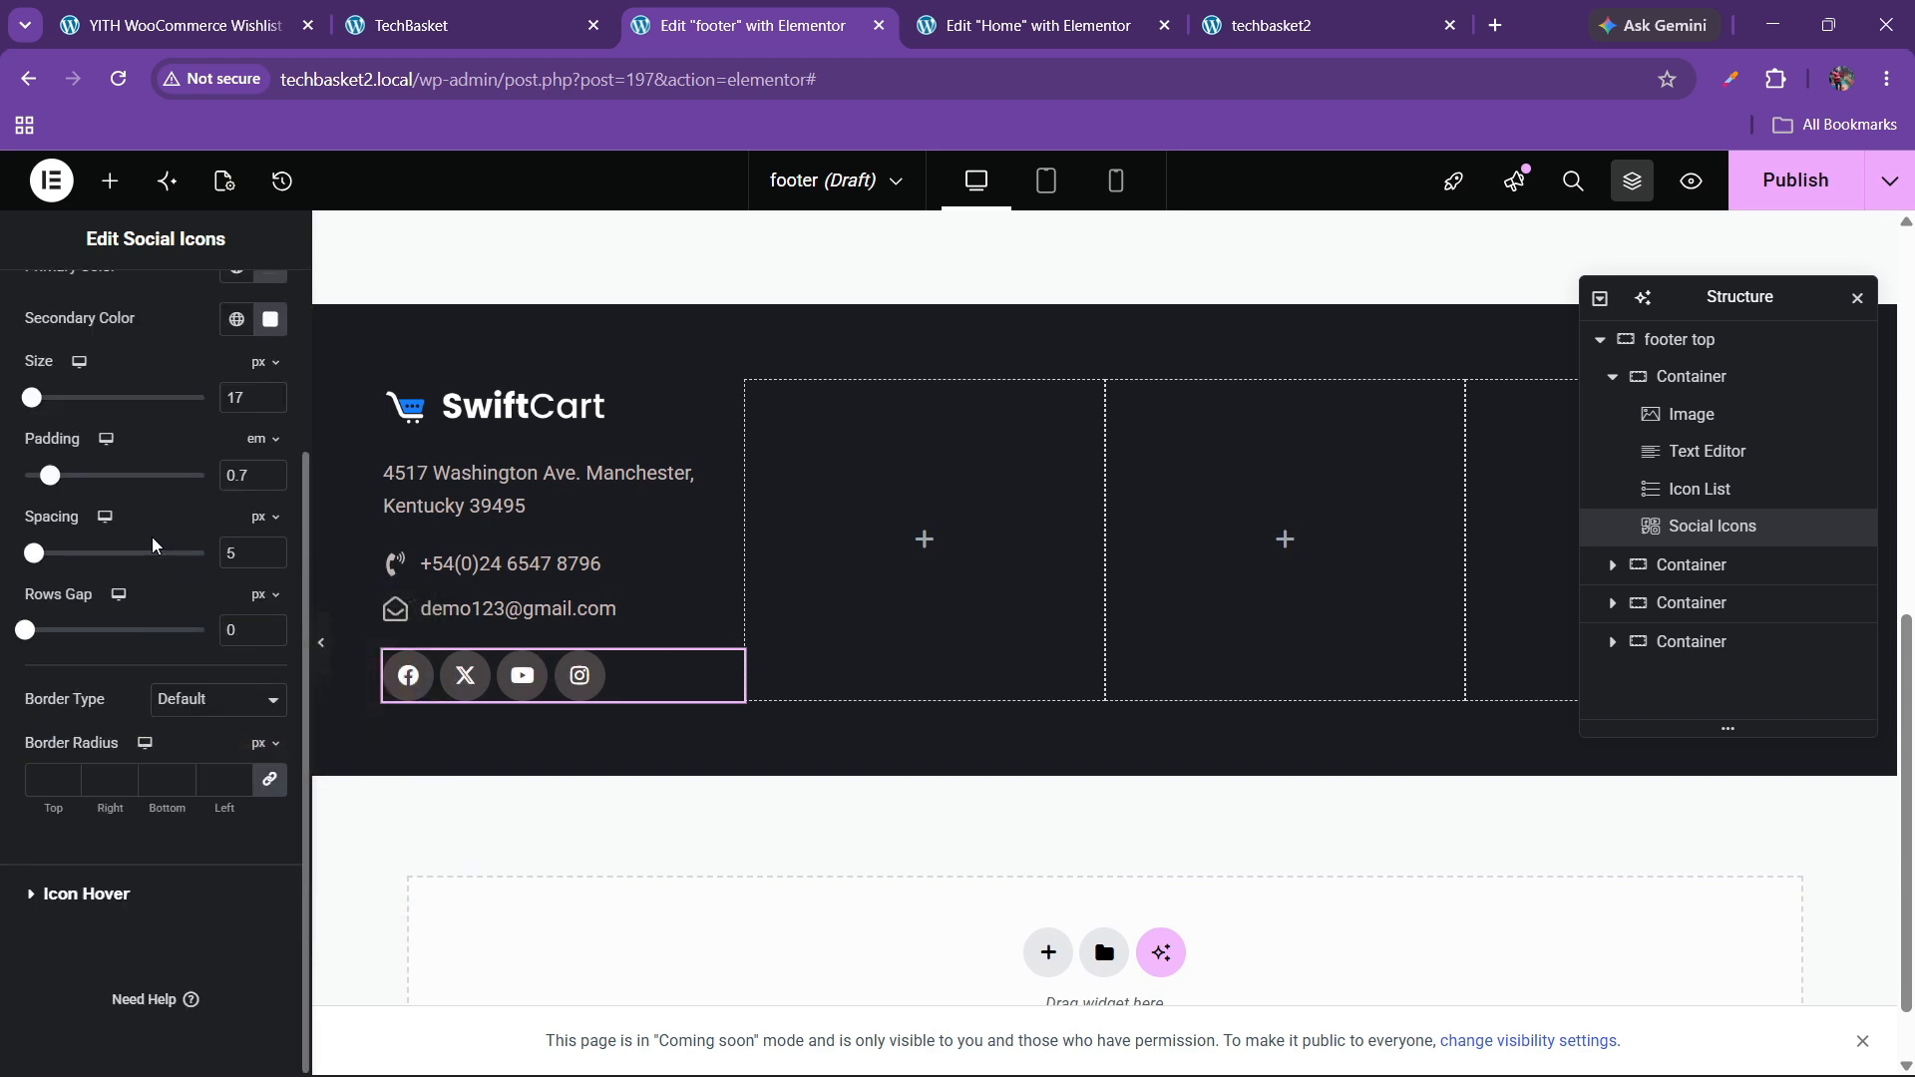
{"action": "left_click", "coordinate": [65, 892]}
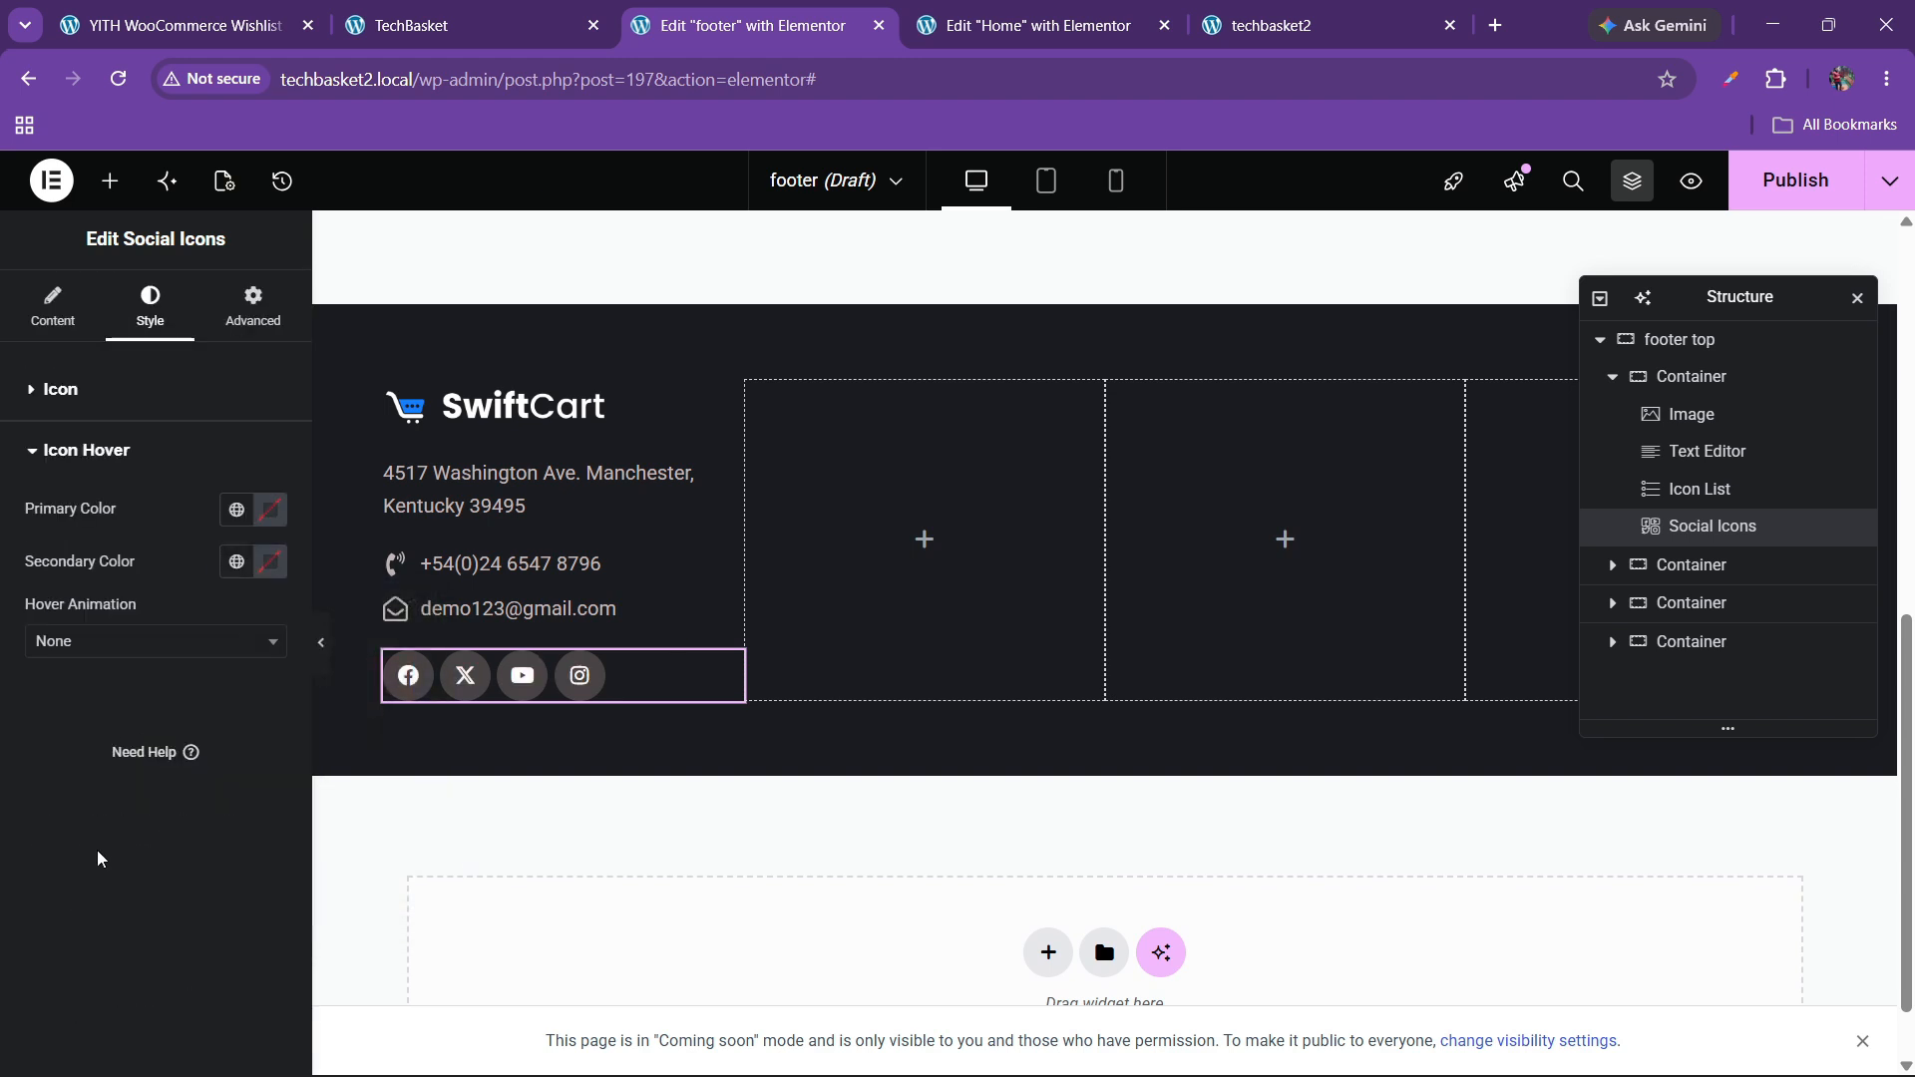
{"action": "left_click", "coordinate": [233, 517]}
{"action": "left_click", "coordinate": [92, 923]}
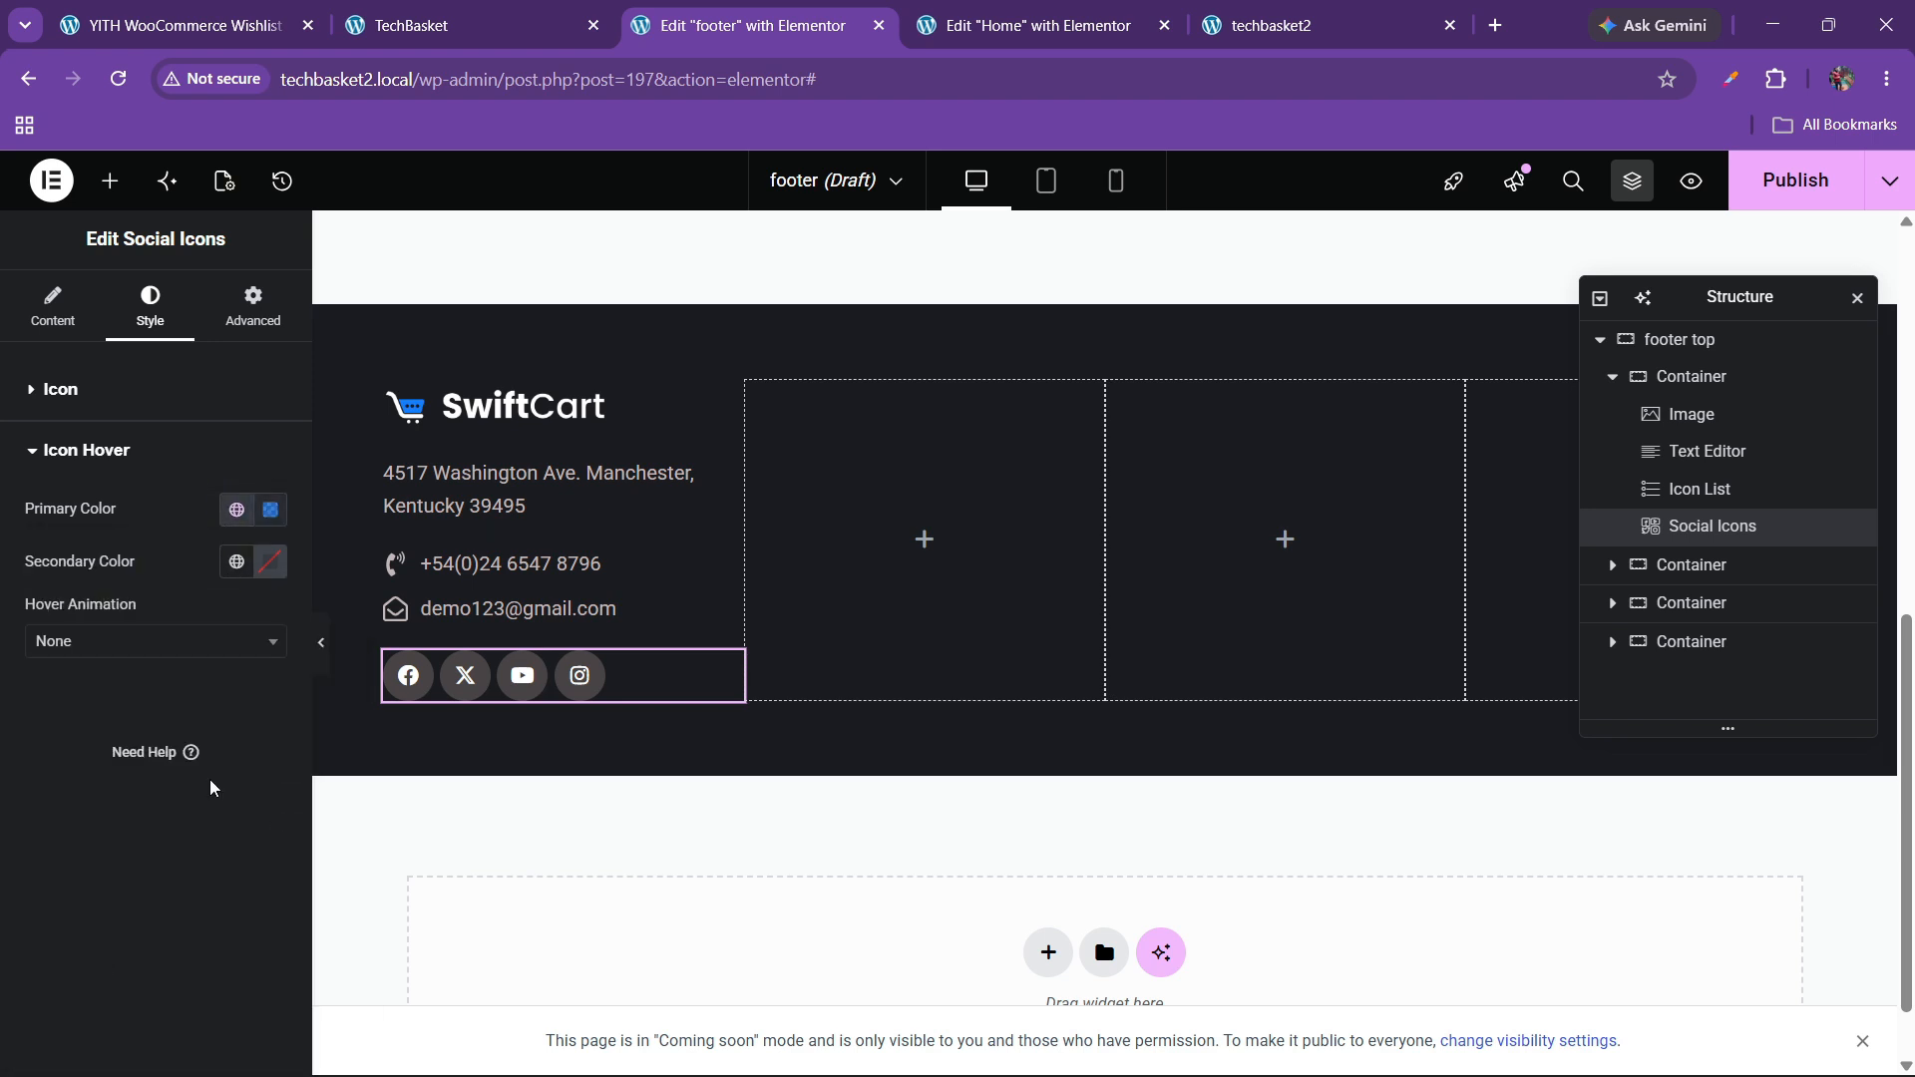
{"action": "left_click", "coordinate": [272, 561]}
{"action": "type", "text": "#FFFFFF"}
{"action": "left_click", "coordinate": [15, 760]}
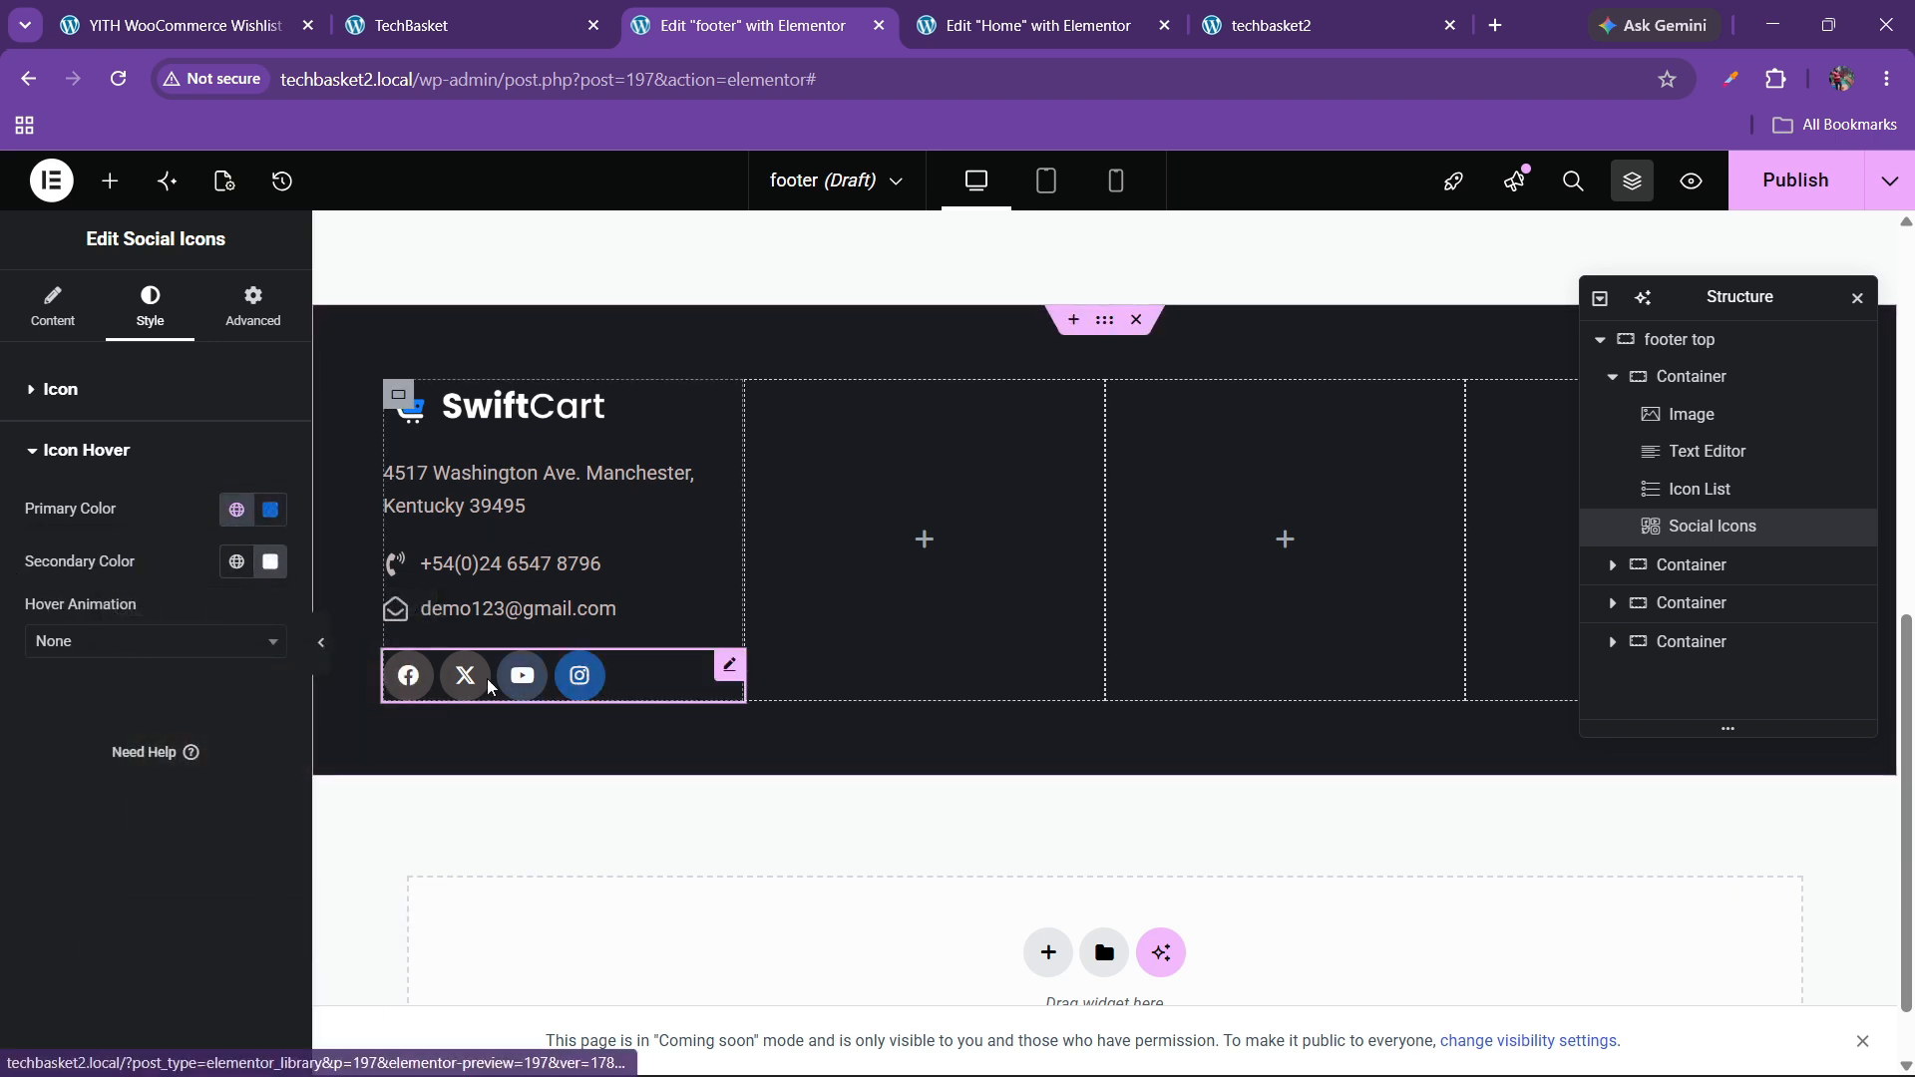
- Increase the spacing between the social icons to 8 px
{"action": "left_click", "coordinate": [55, 389]}
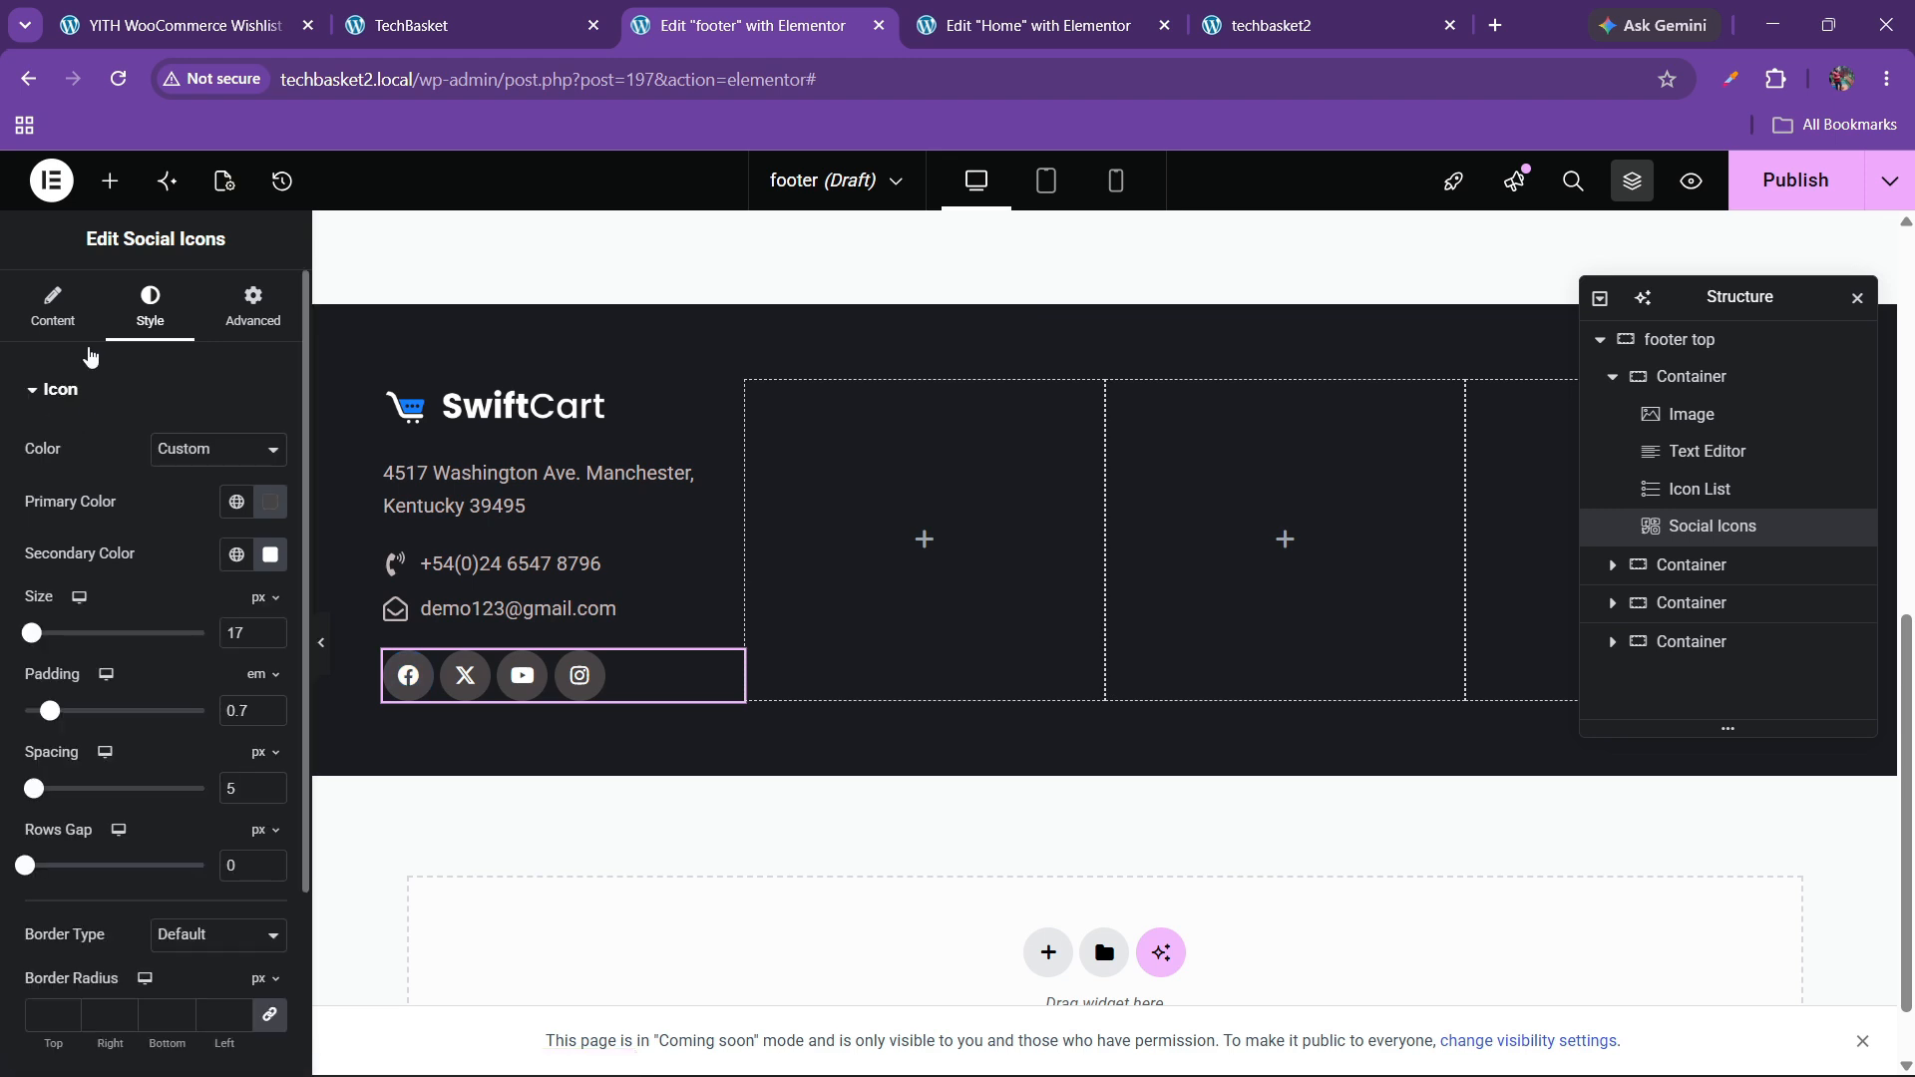
{"action": "left_click", "coordinate": [53, 304]}
{"action": "scroll", "coordinate": [166, 329], "scroll_direction": "down", "scroll_amount": 1}
{"action": "left_click", "coordinate": [166, 317]}
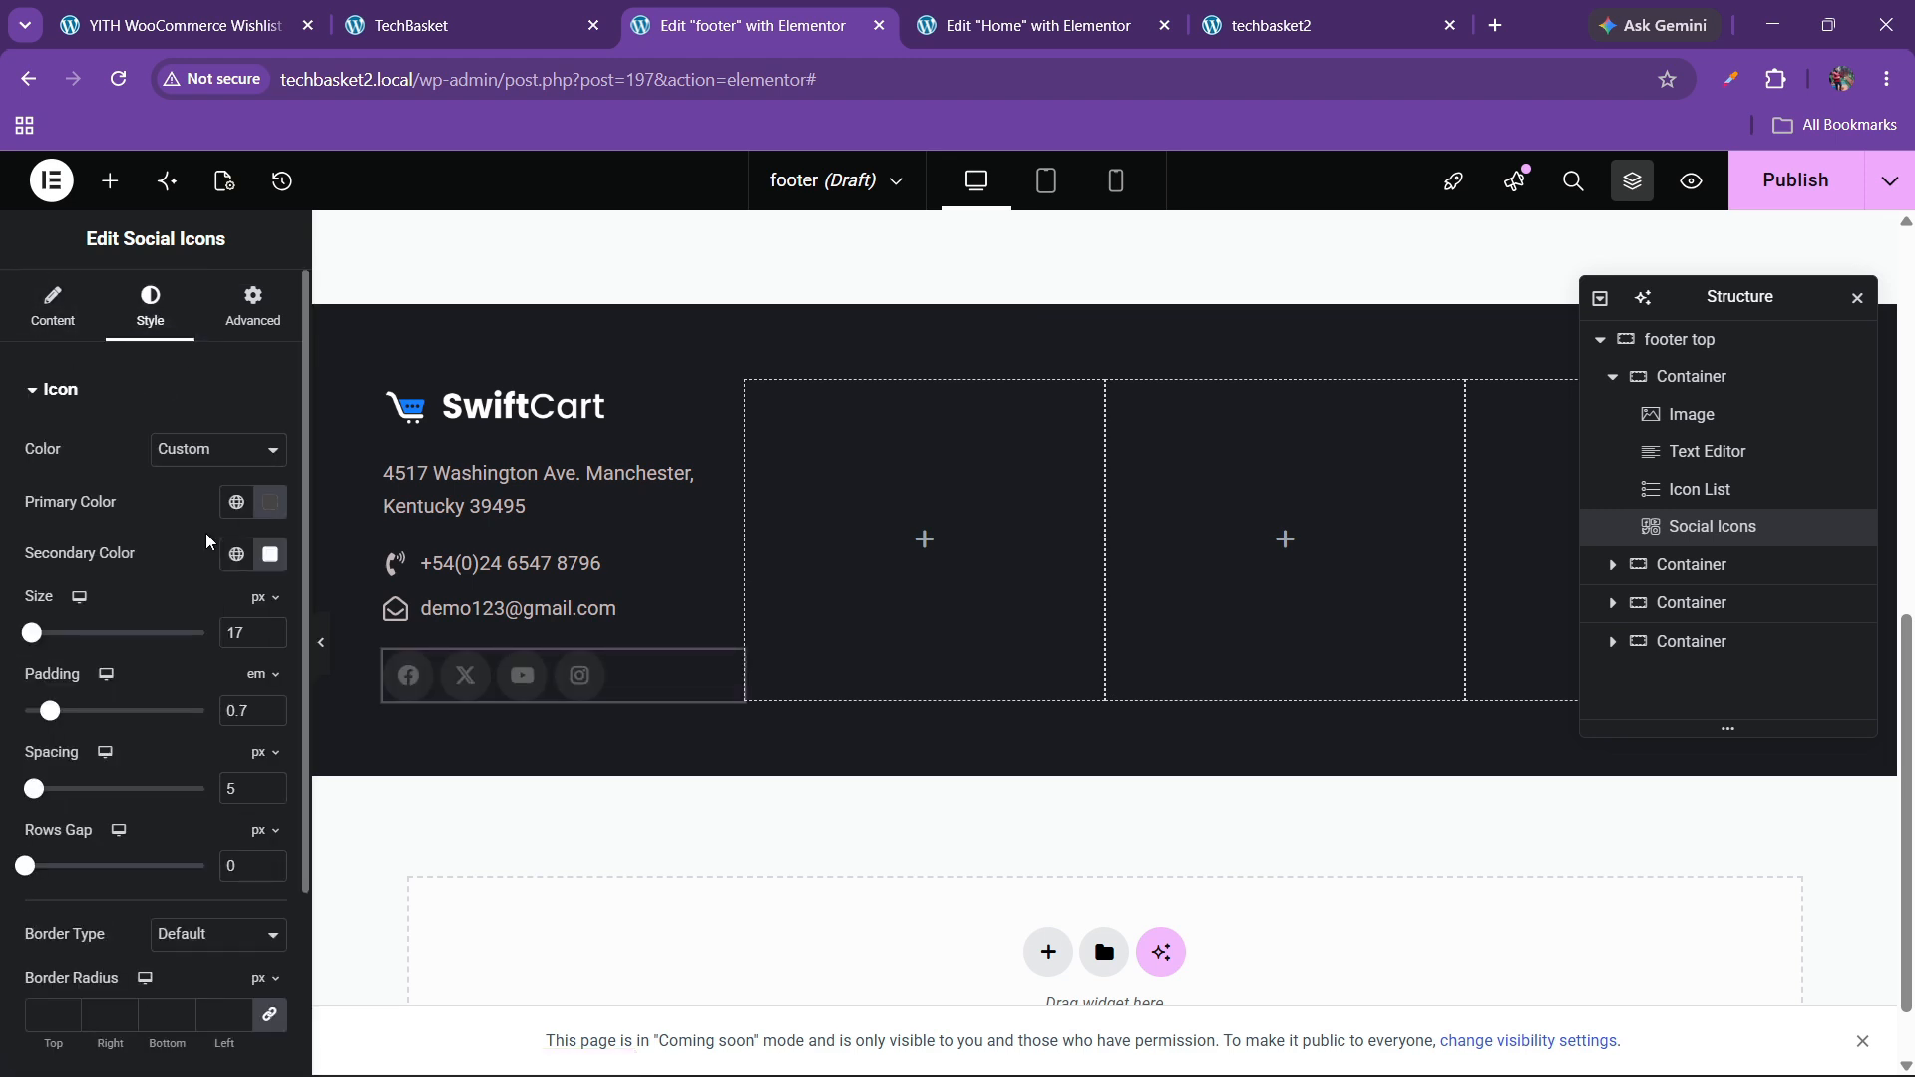
{"action": "scroll", "coordinate": [140, 618], "scroll_direction": "down", "scroll_amount": 2}
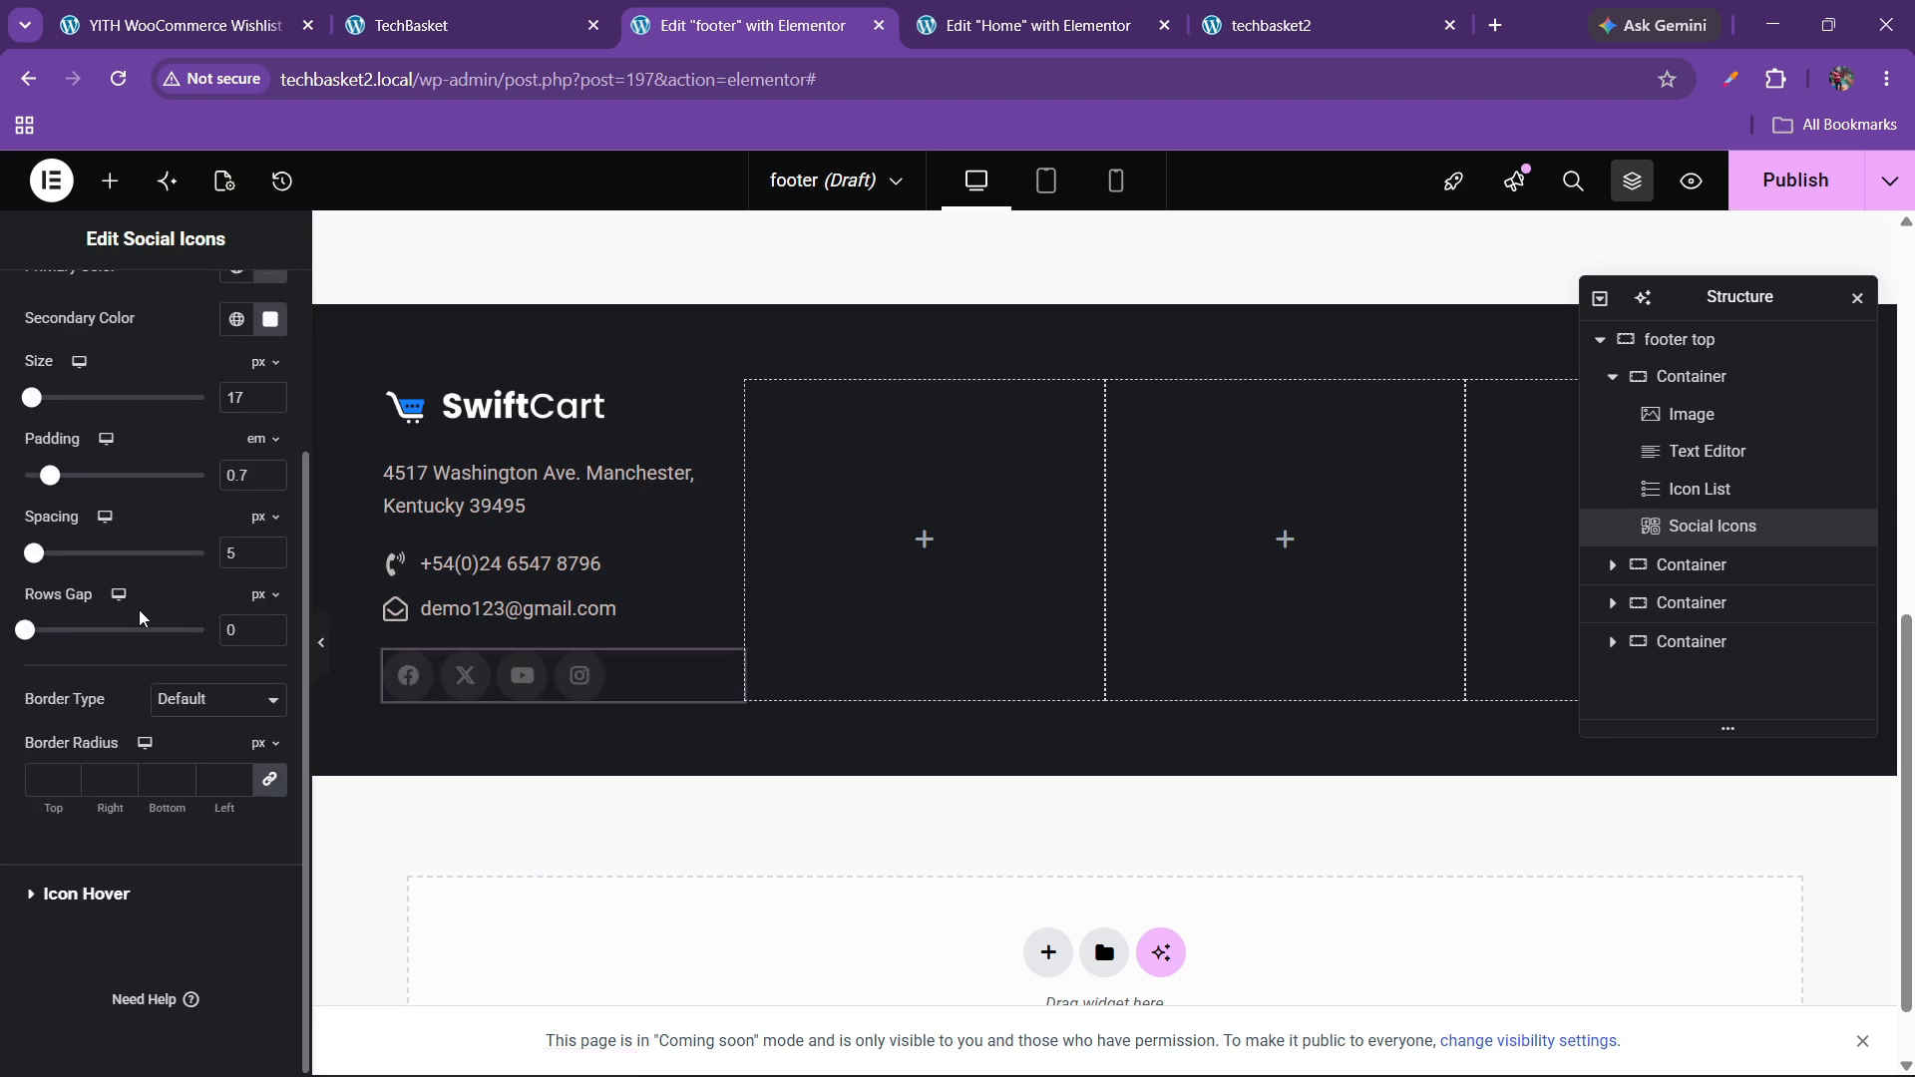
{"action": "left_click", "coordinate": [273, 551]}
{"action": "left_click", "coordinate": [272, 550]}
{"action": "left_click", "coordinate": [273, 550]}
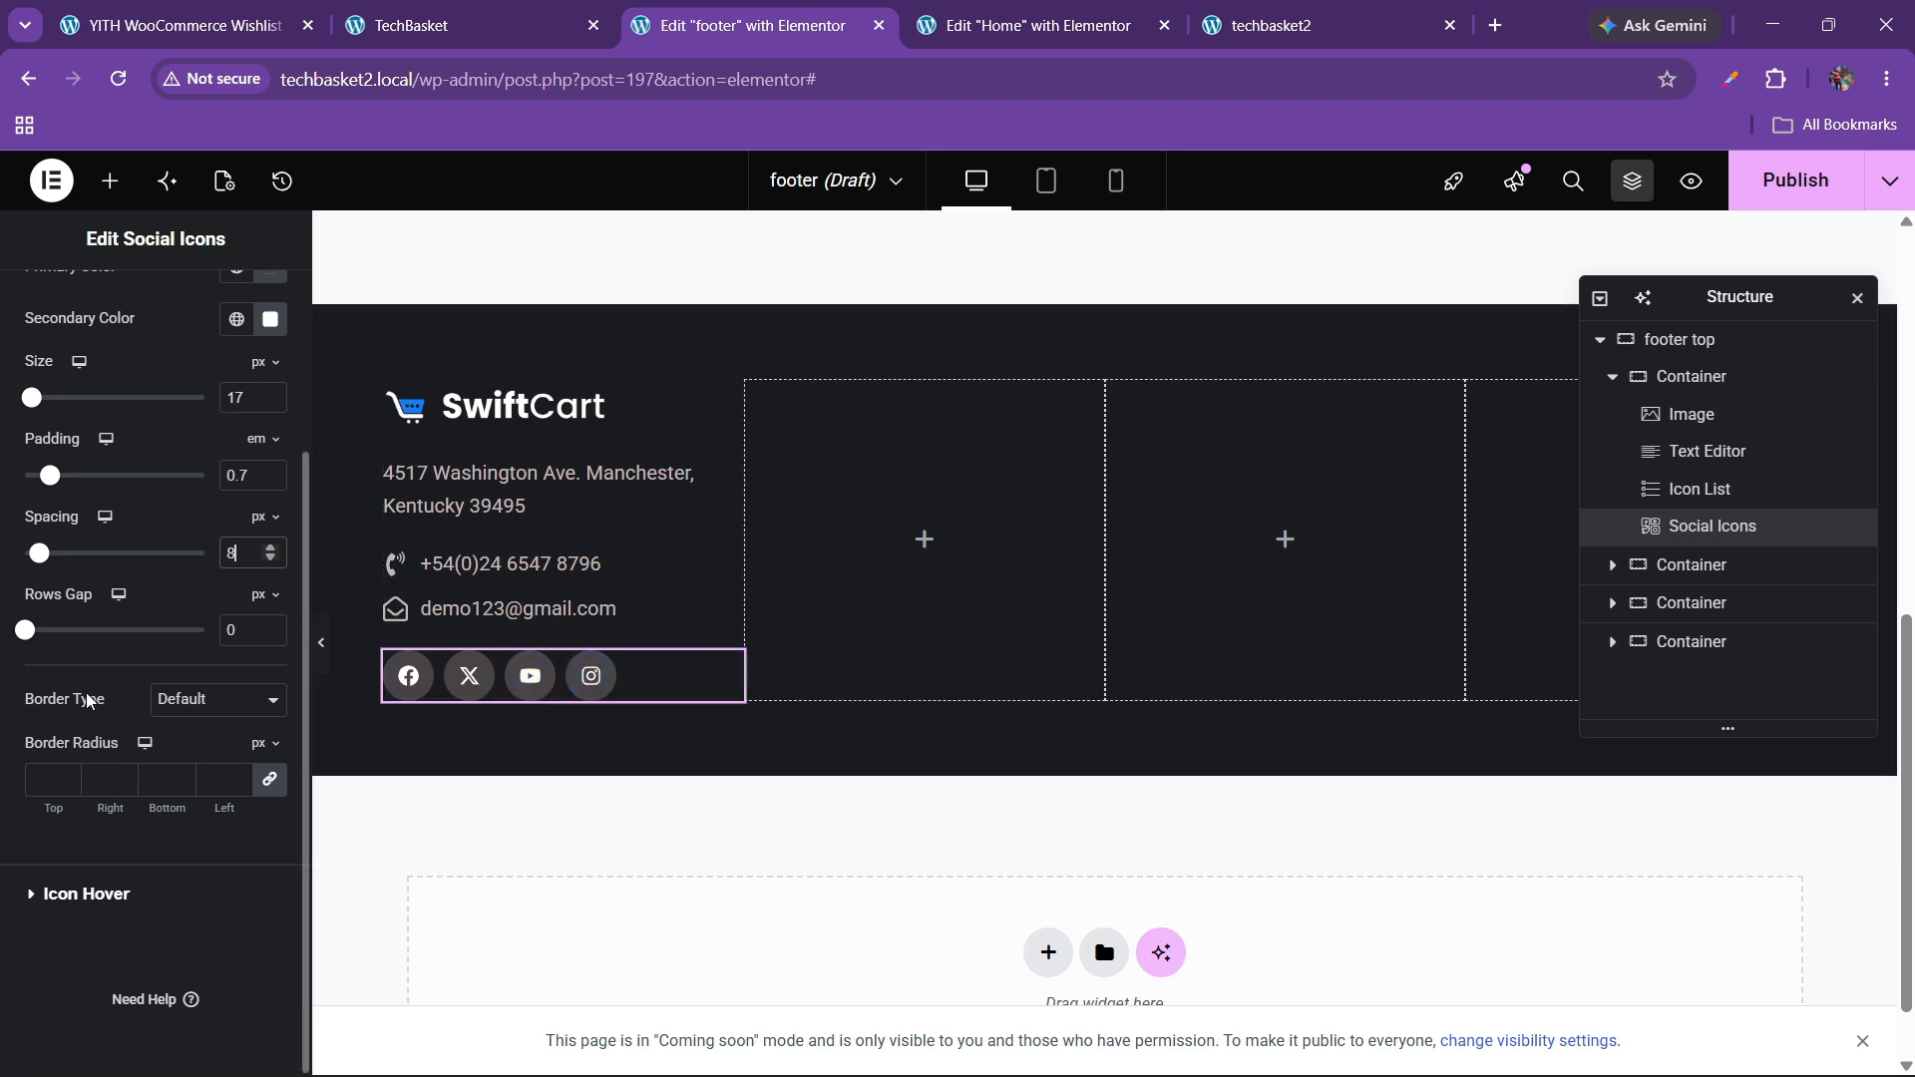
- Set the social icons' hover animation to Grow
{"action": "scroll", "coordinate": [90, 648], "scroll_direction": "up", "scroll_amount": 3}
{"action": "scroll", "coordinate": [103, 493], "scroll_direction": "down", "scroll_amount": 2}
{"action": "left_click", "coordinate": [88, 890]}
{"action": "left_click", "coordinate": [99, 641]}
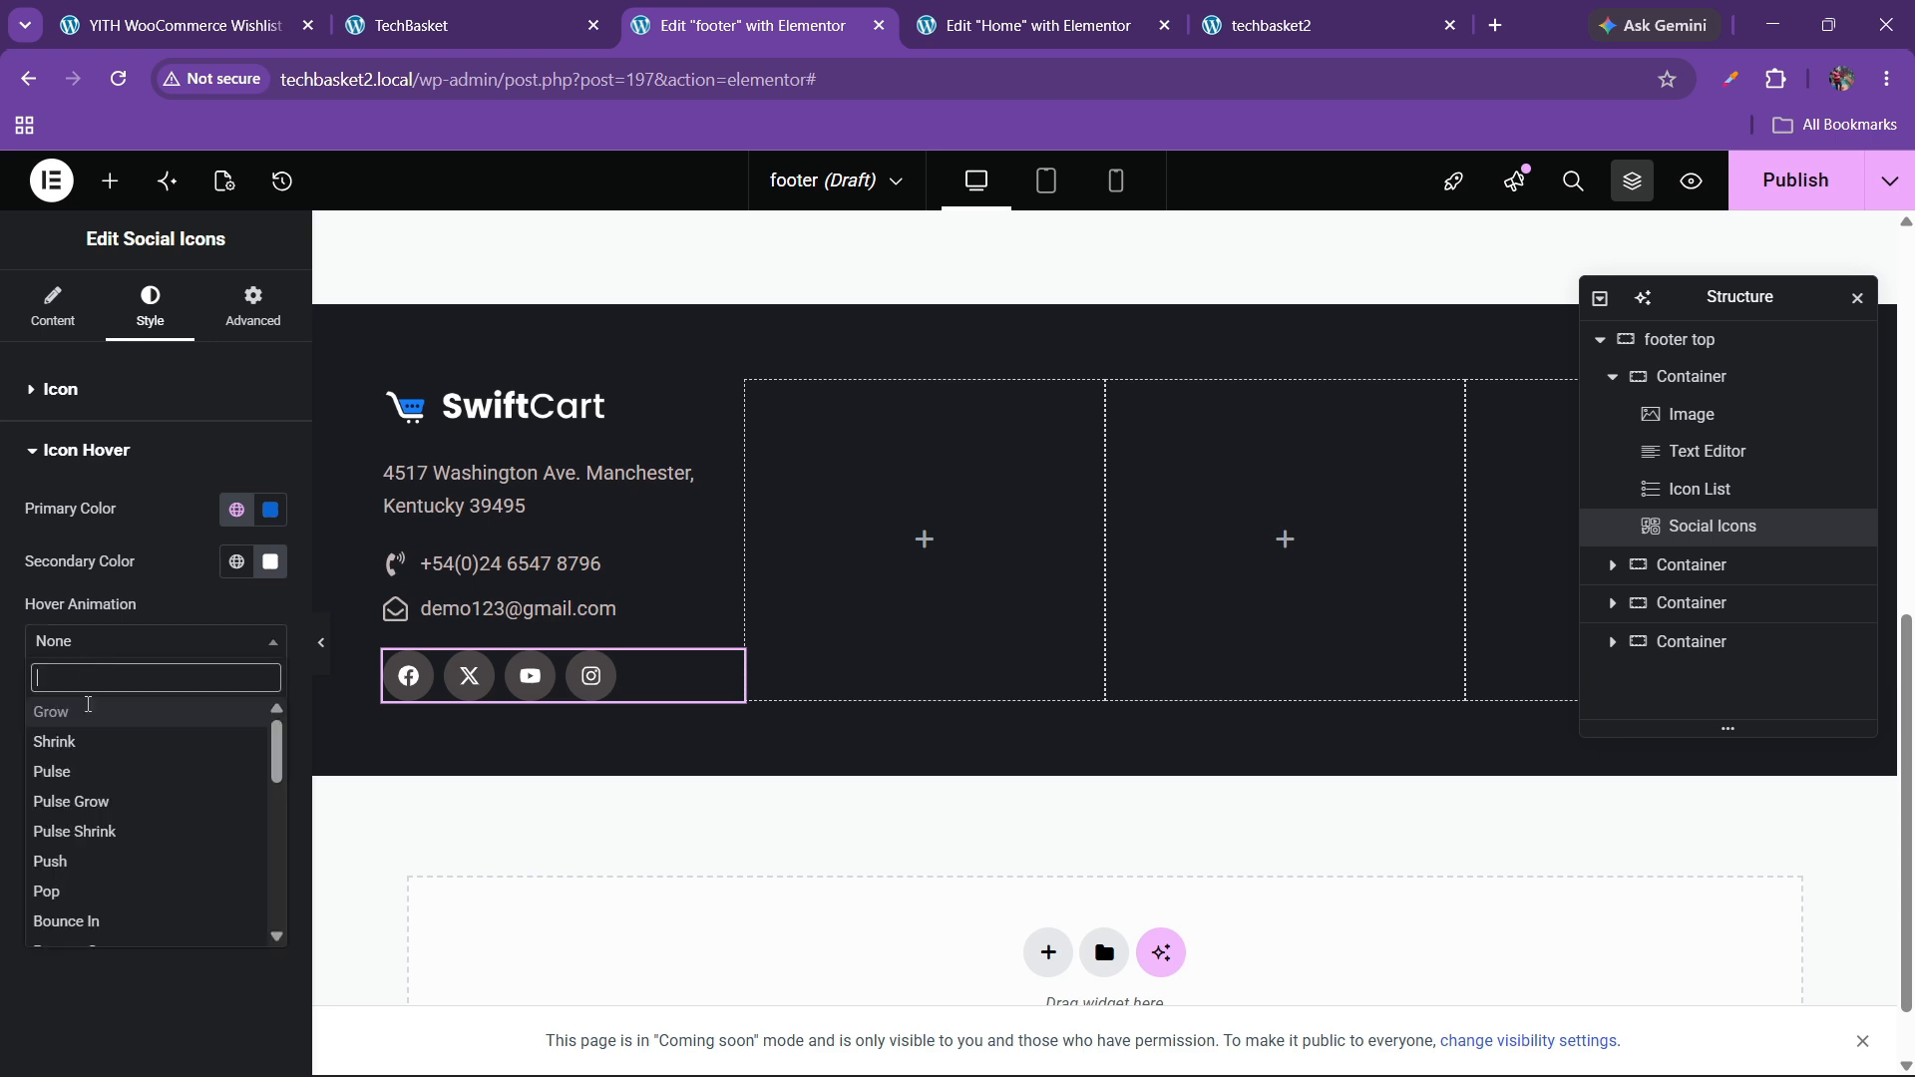
{"action": "left_click", "coordinate": [66, 712]}
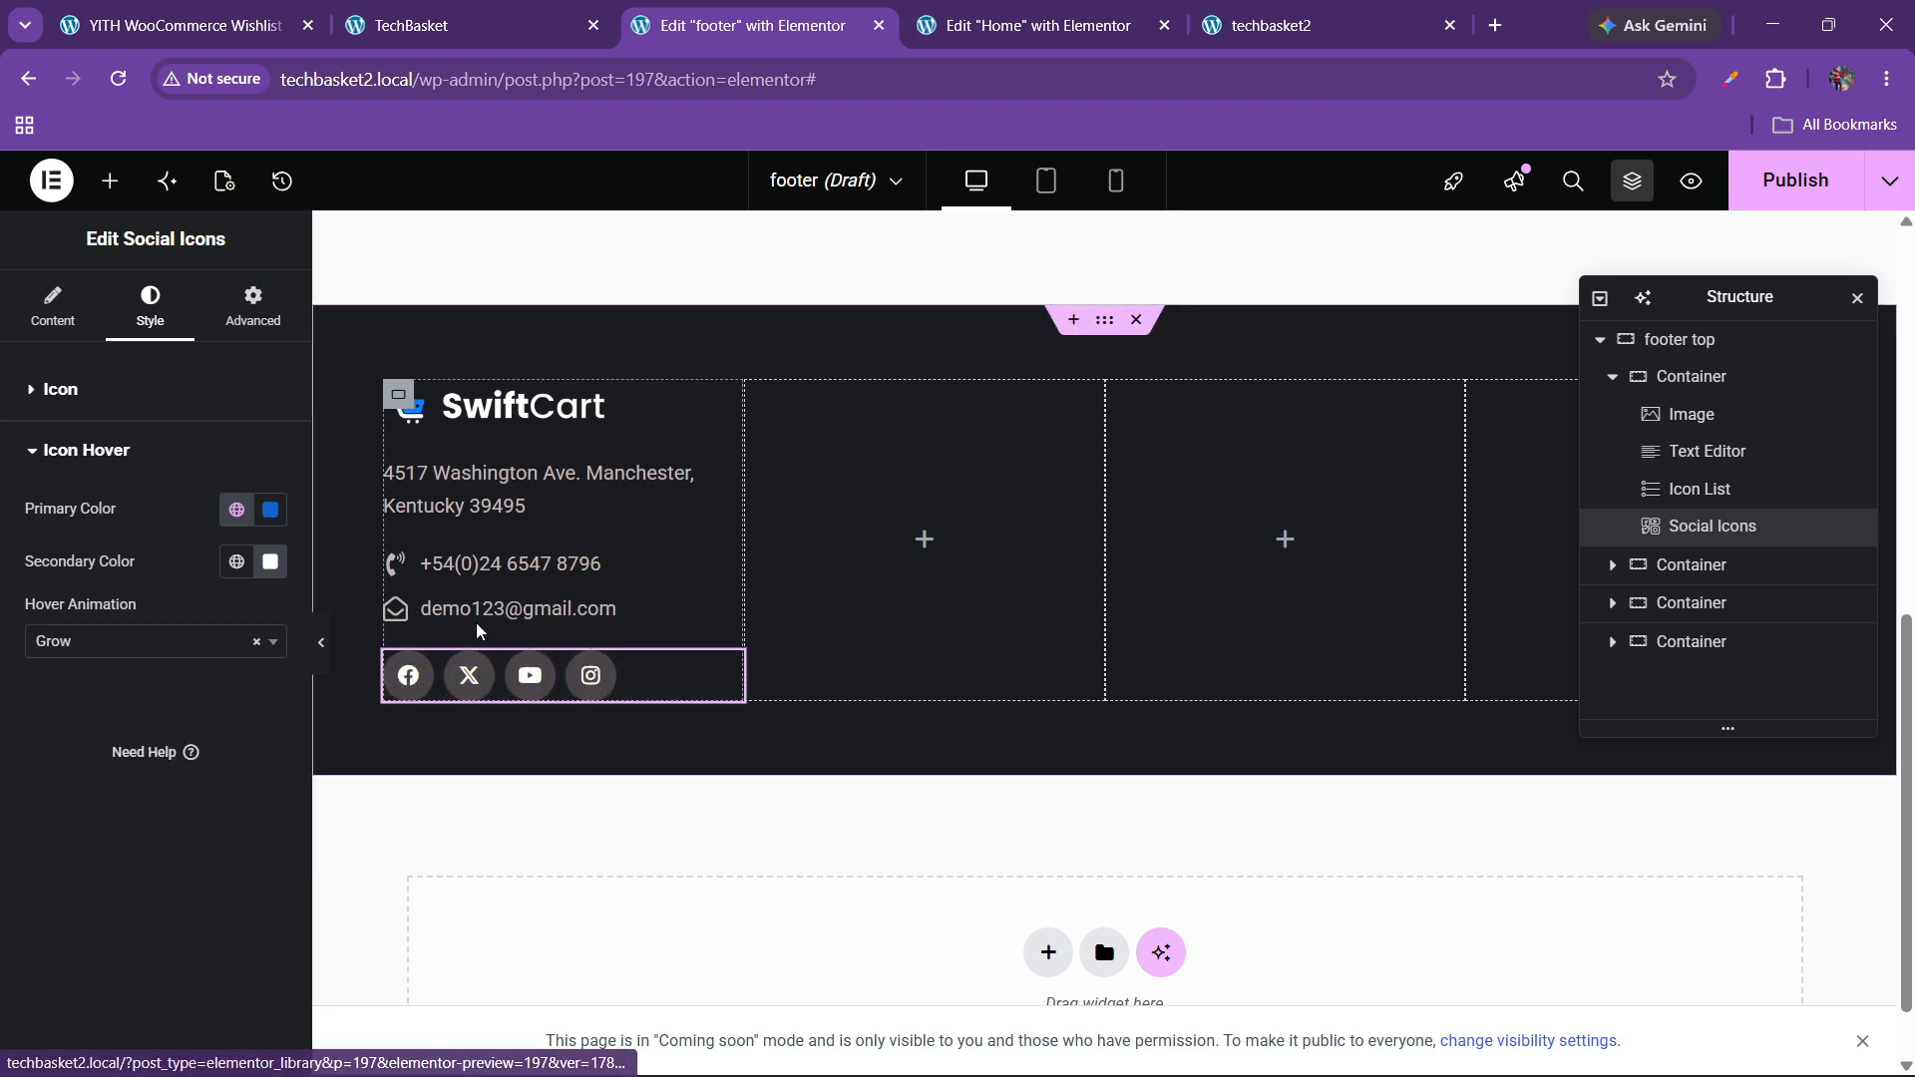
- Increase the logo image's custom width to 65%
{"action": "left_click", "coordinate": [606, 397]}
{"action": "left_click", "coordinate": [233, 340]}
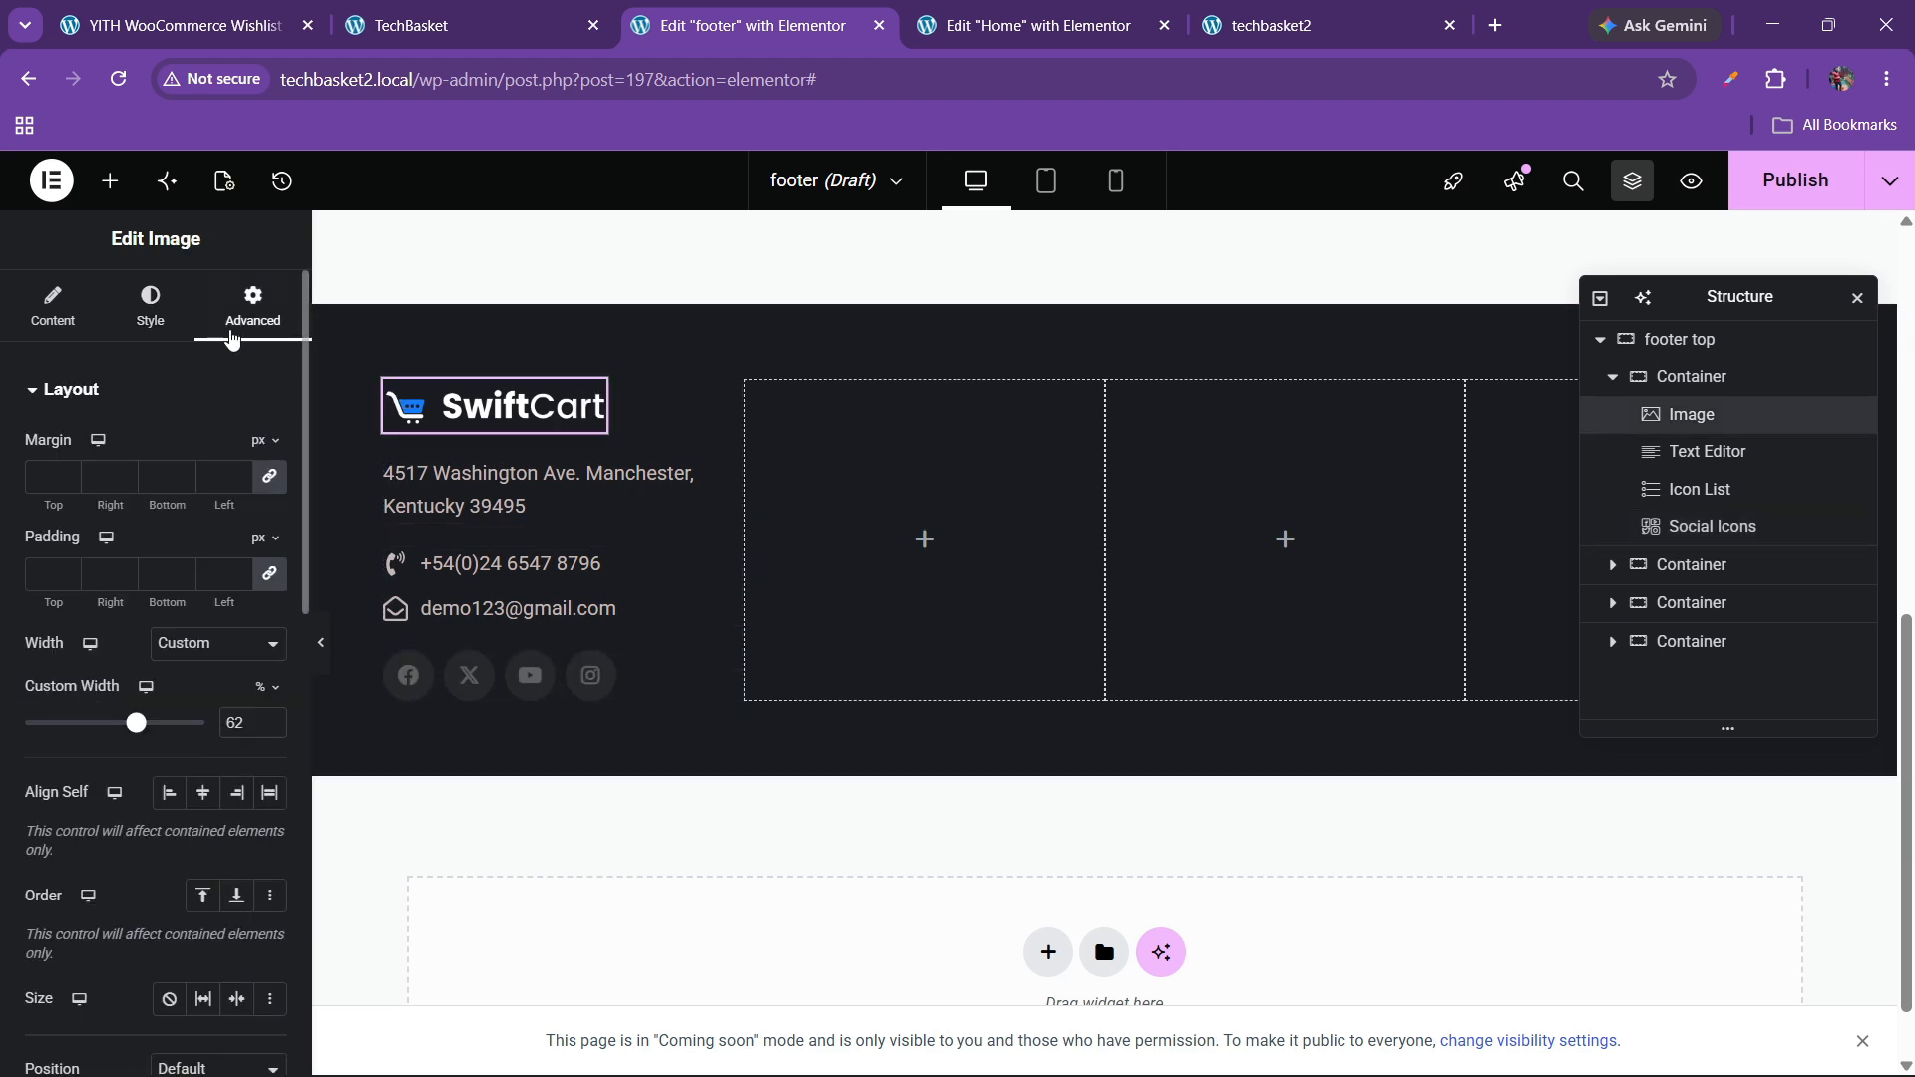
{"action": "left_click", "coordinate": [271, 718]}
{"action": "left_click", "coordinate": [272, 719]}
{"action": "left_click", "coordinate": [272, 719]}
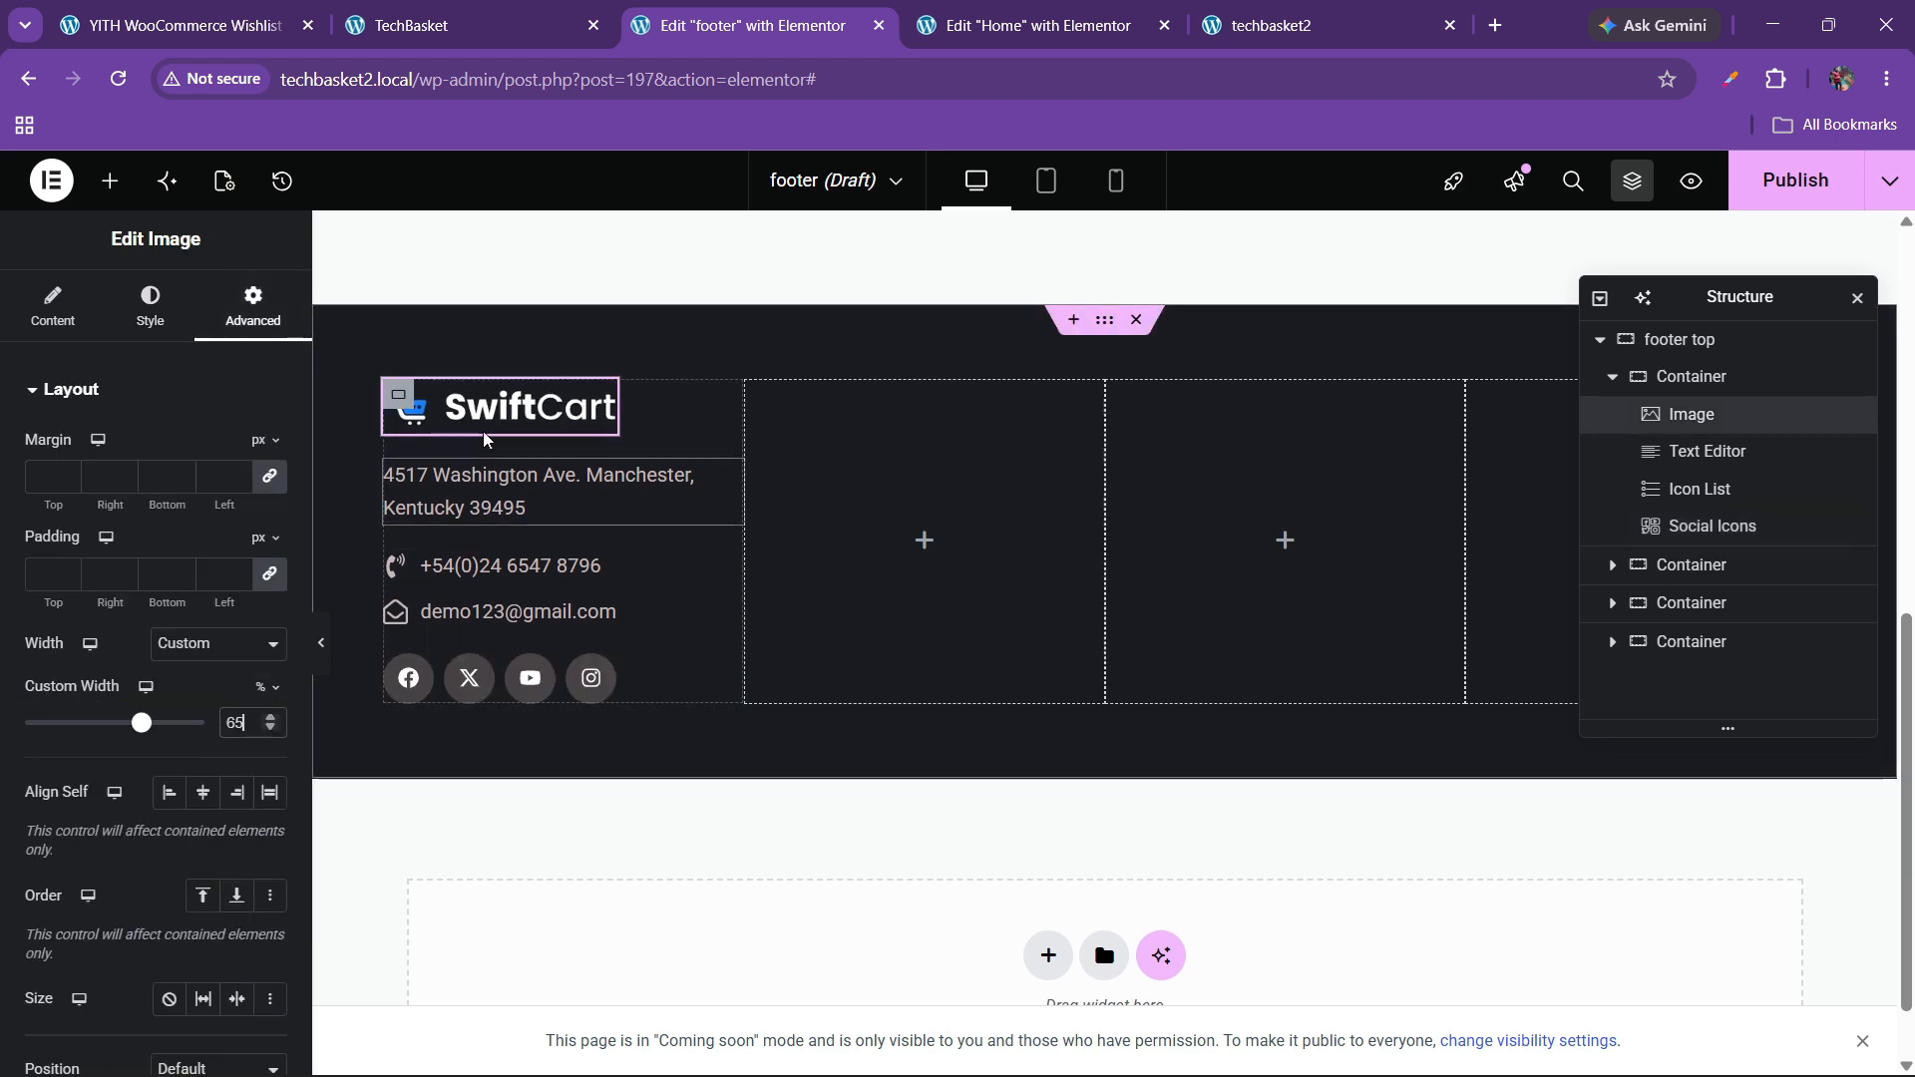
- Link the logo image to a custom URL that uses the dynamic Site URL
{"action": "left_click", "coordinate": [40, 311]}
{"action": "left_click", "coordinate": [188, 728]}
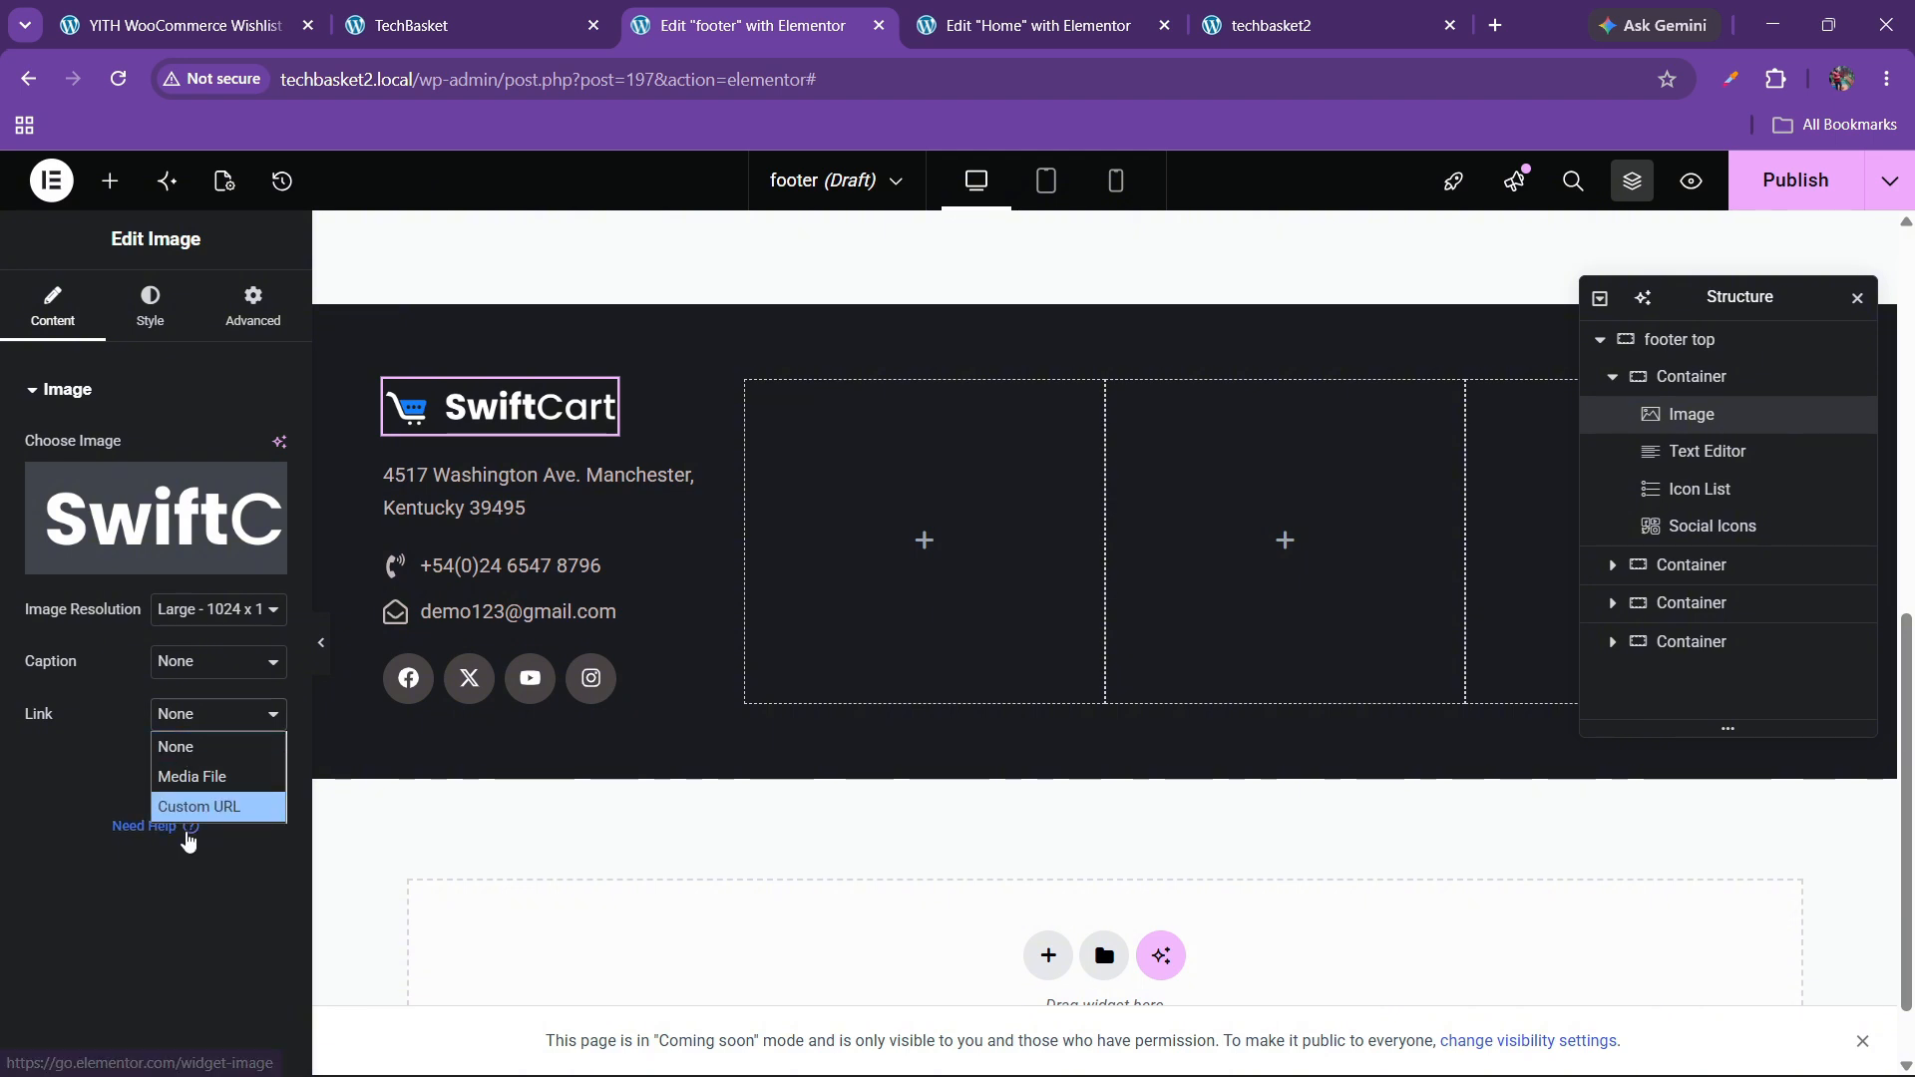
{"action": "left_click", "coordinate": [190, 804]}
{"action": "left_click", "coordinate": [269, 766]}
{"action": "left_click", "coordinate": [307, 586]}
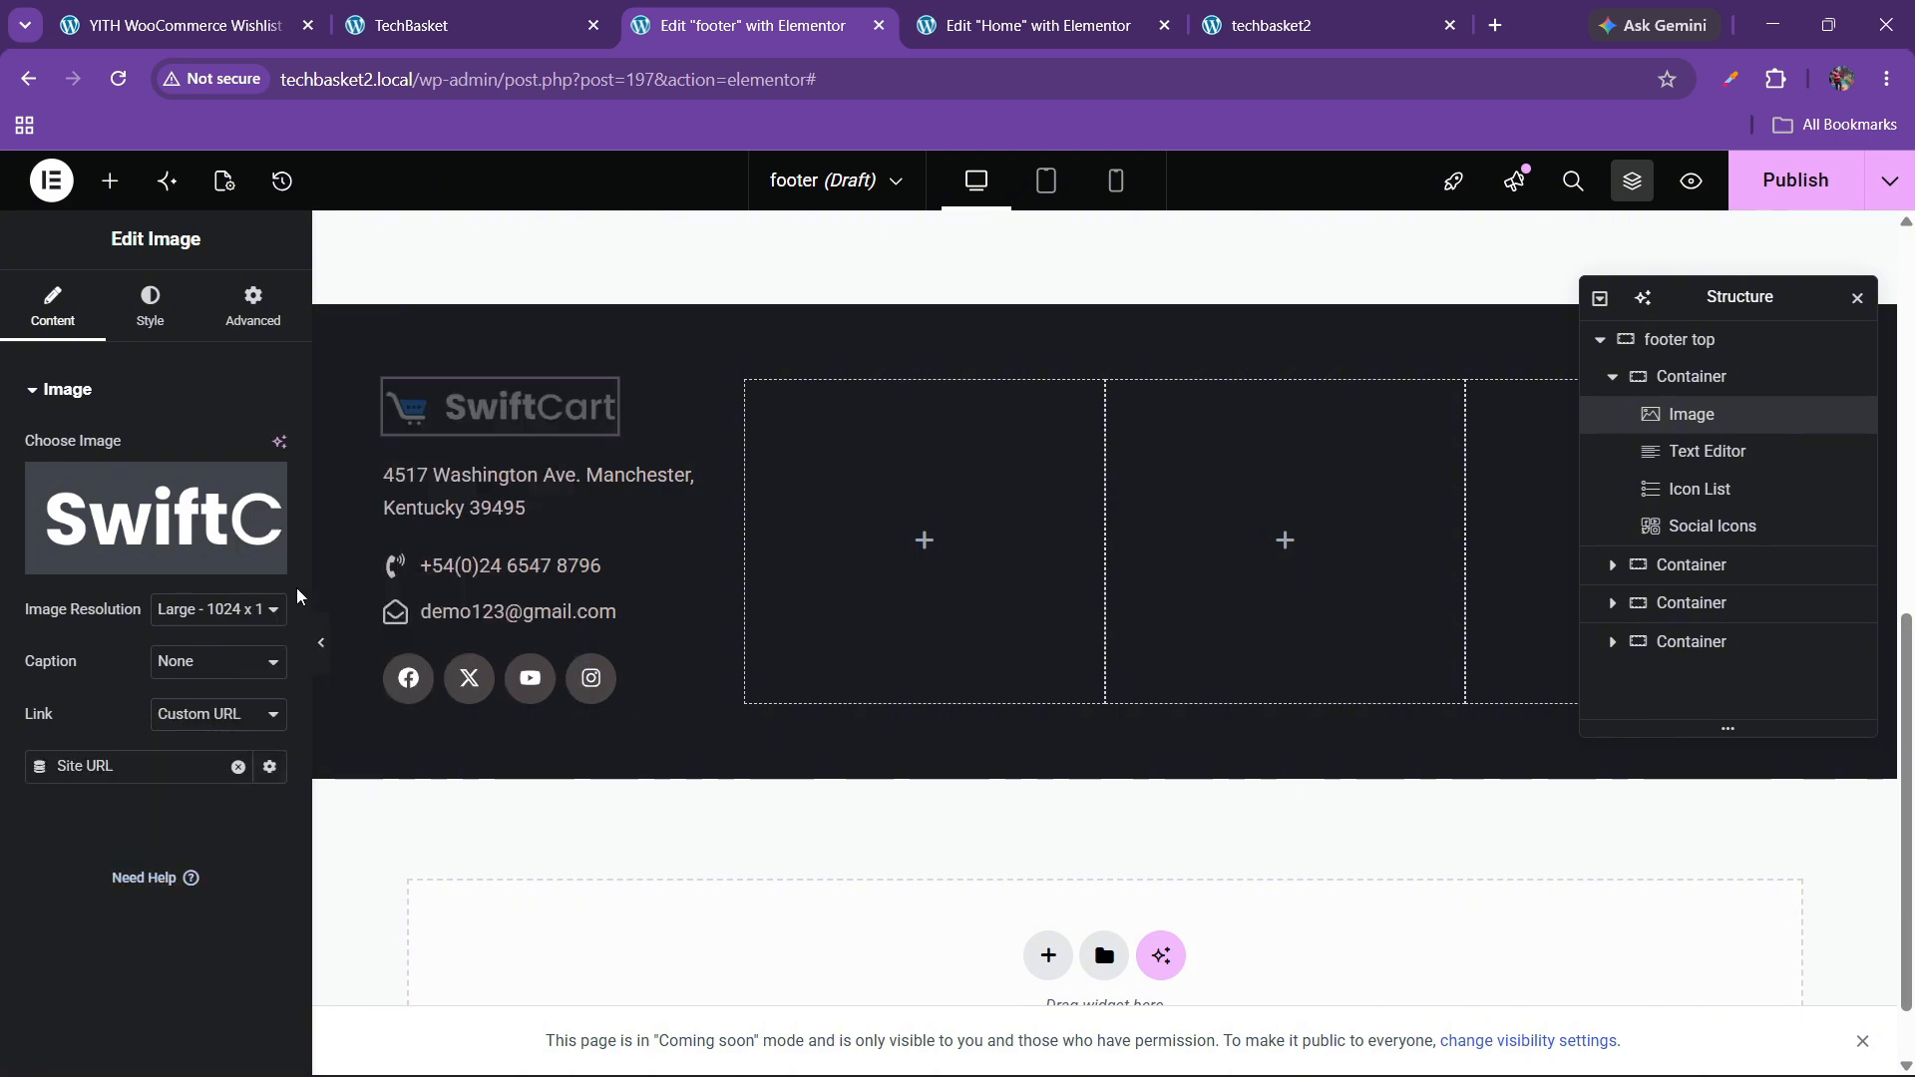
- Set the social icons' top margin to 20 px, leaving the other sides at 0
{"action": "left_click", "coordinate": [725, 675]}
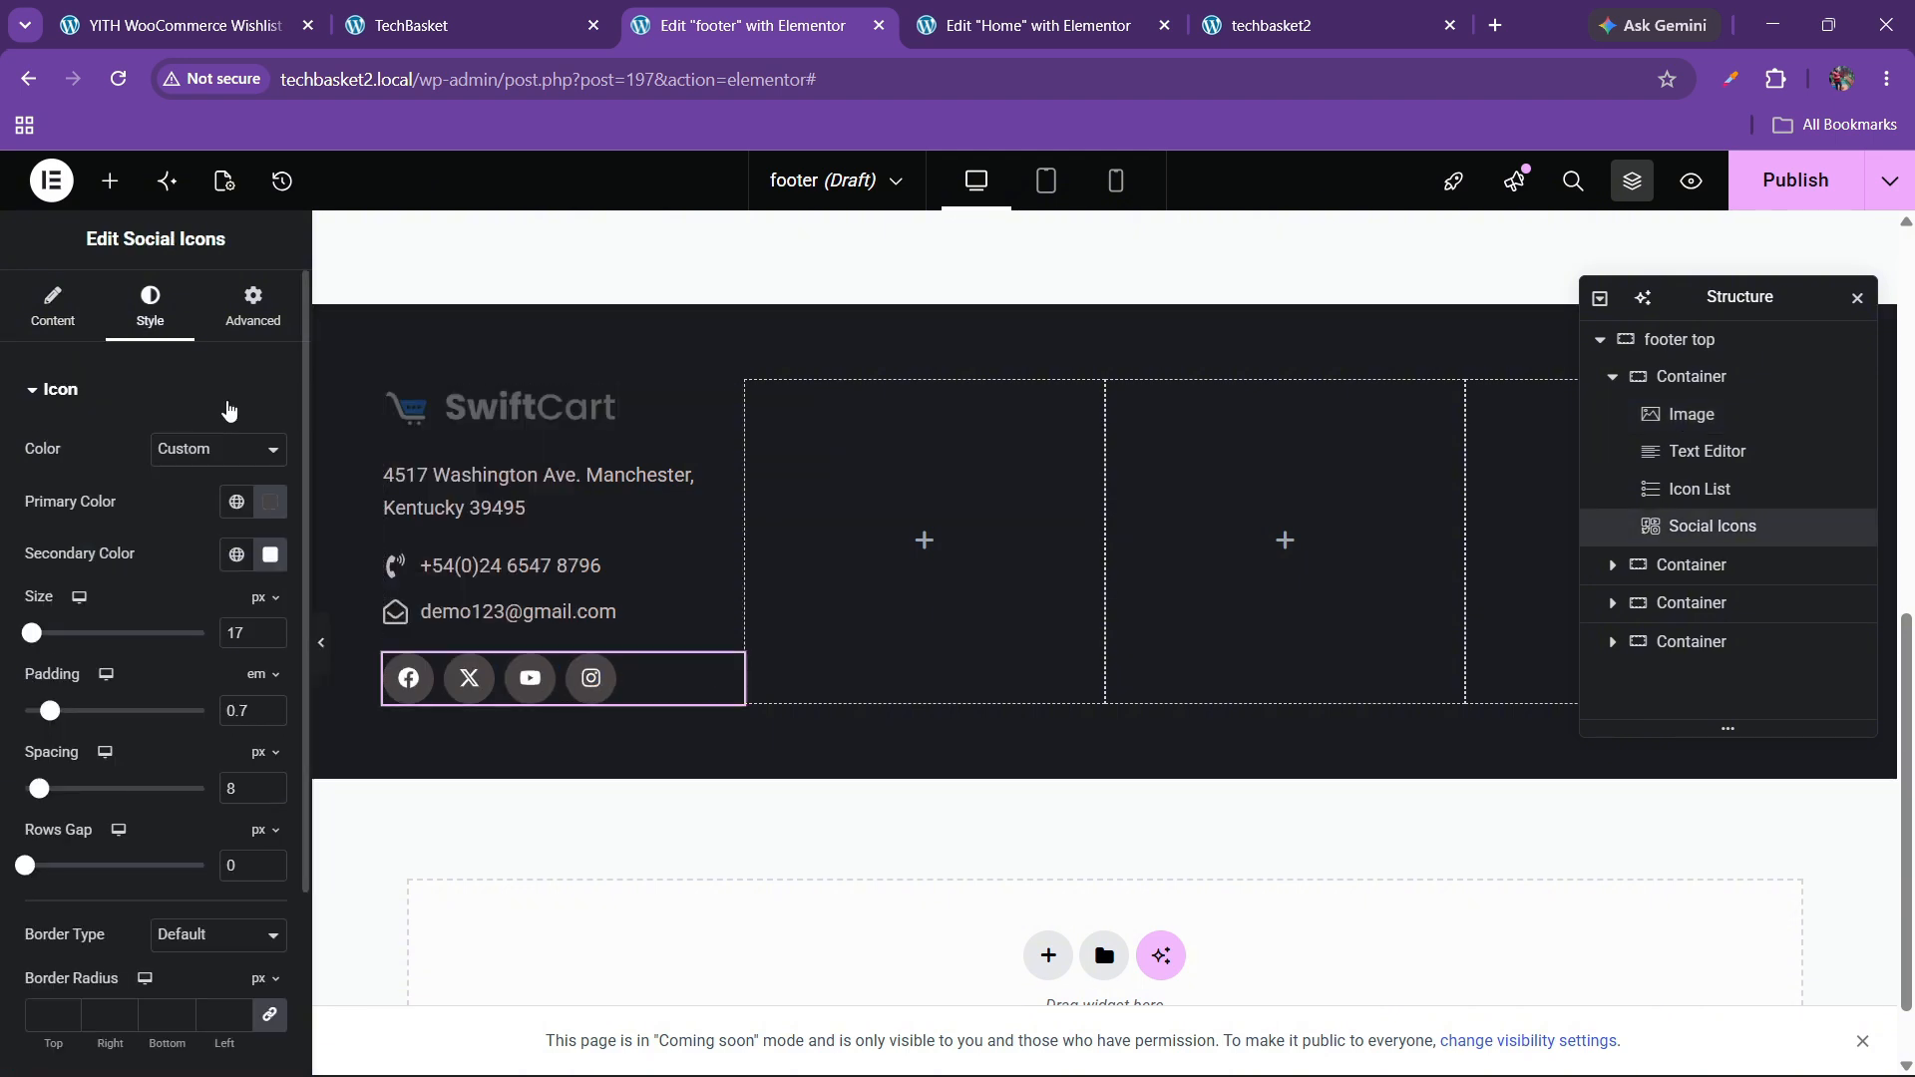
{"action": "left_click", "coordinate": [253, 306]}
{"action": "left_click", "coordinate": [30, 477]}
{"action": "type", "text": "30"}
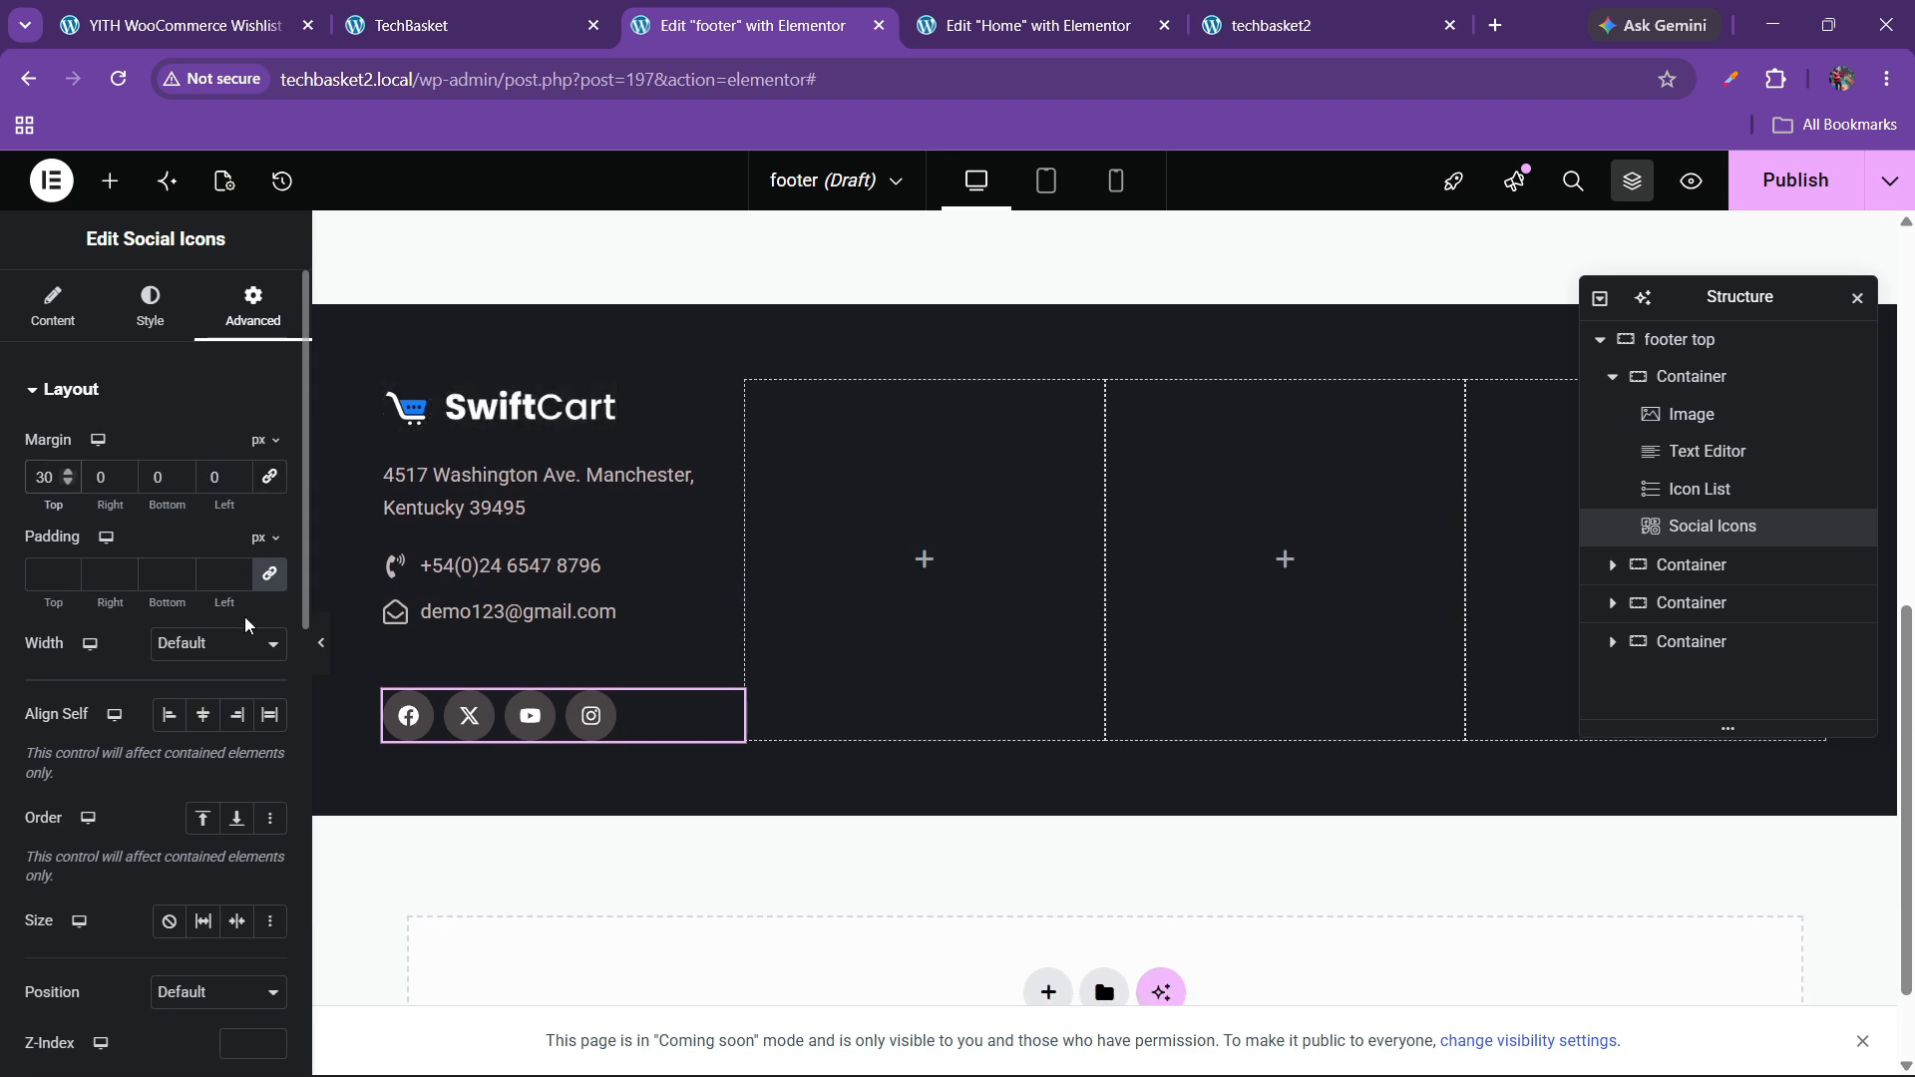
{"action": "key", "text": "BackSpace"}
{"action": "key", "text": "BackSpace"}
{"action": "type", "text": "20"}
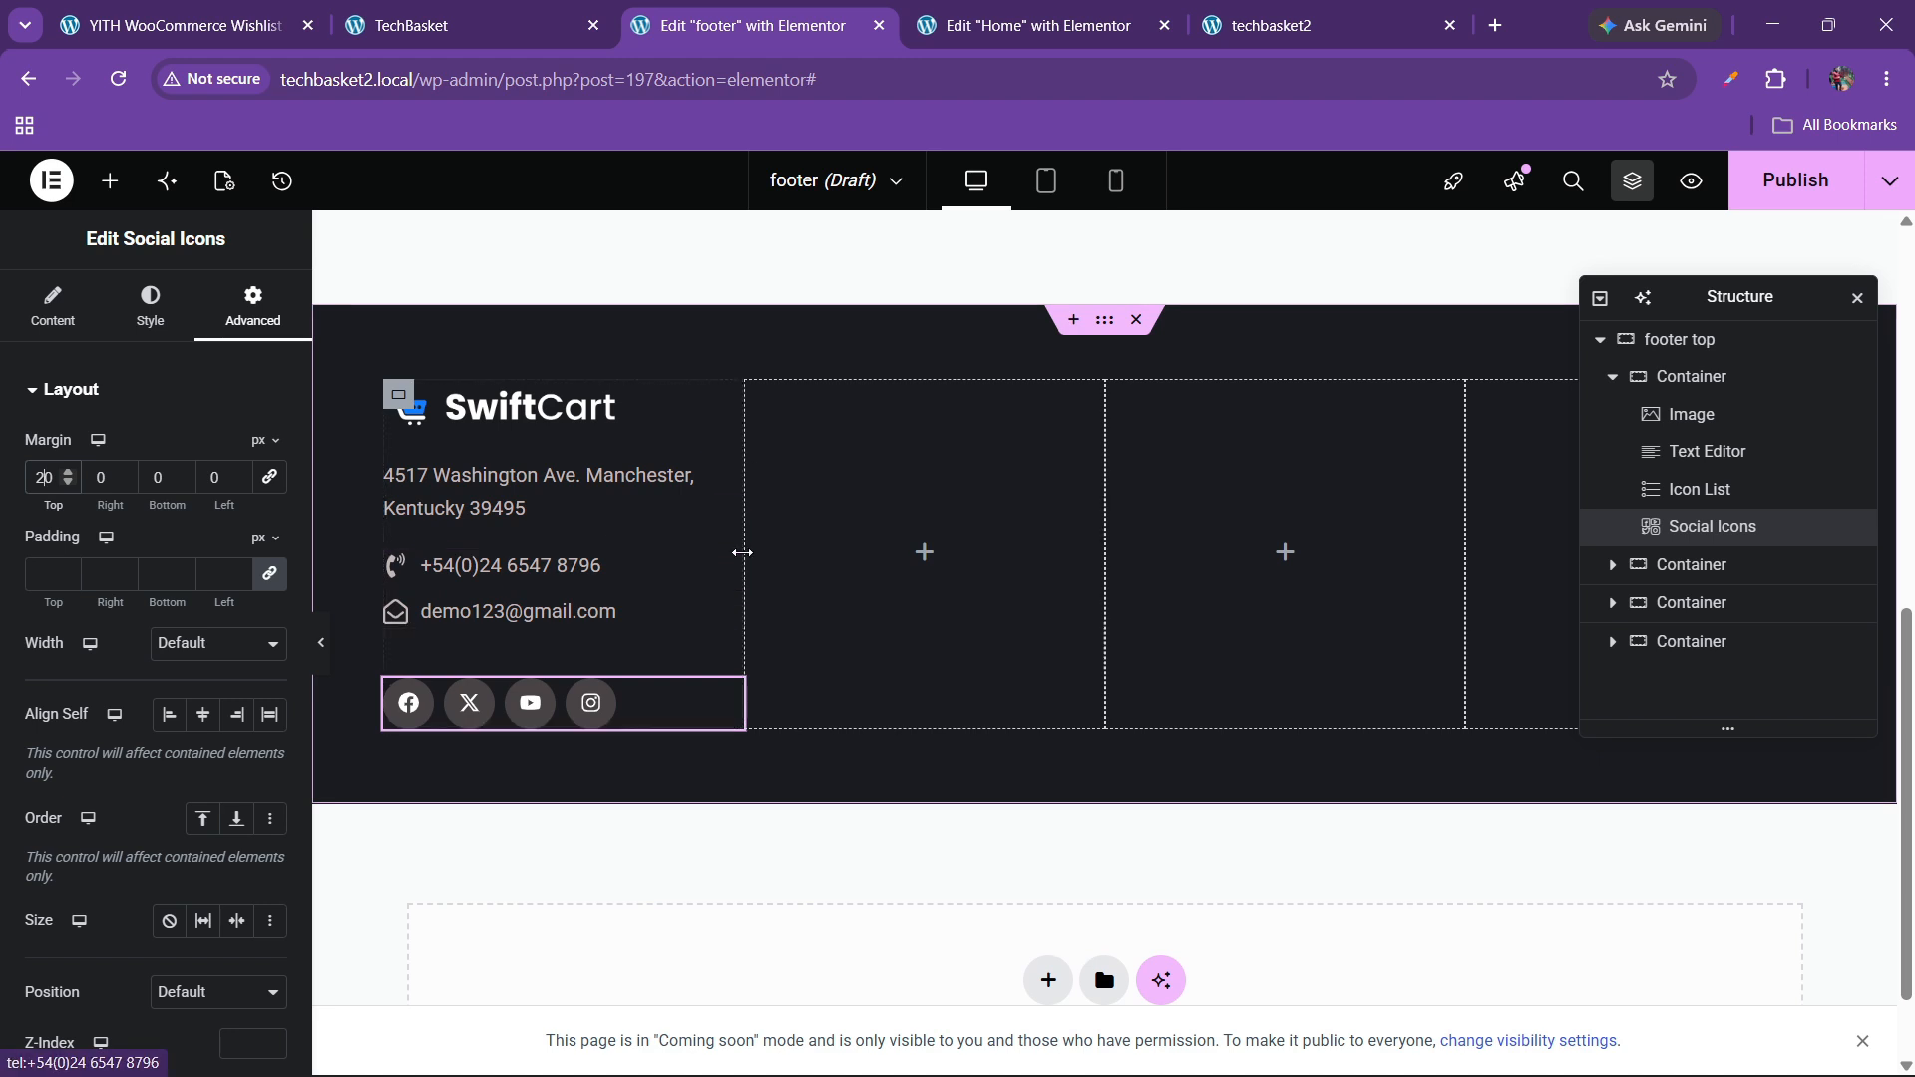
- Set the footer top container's items to Space Between justification and Start alignment, with 40 px column and row gaps
{"action": "left_click", "coordinate": [1677, 341]}
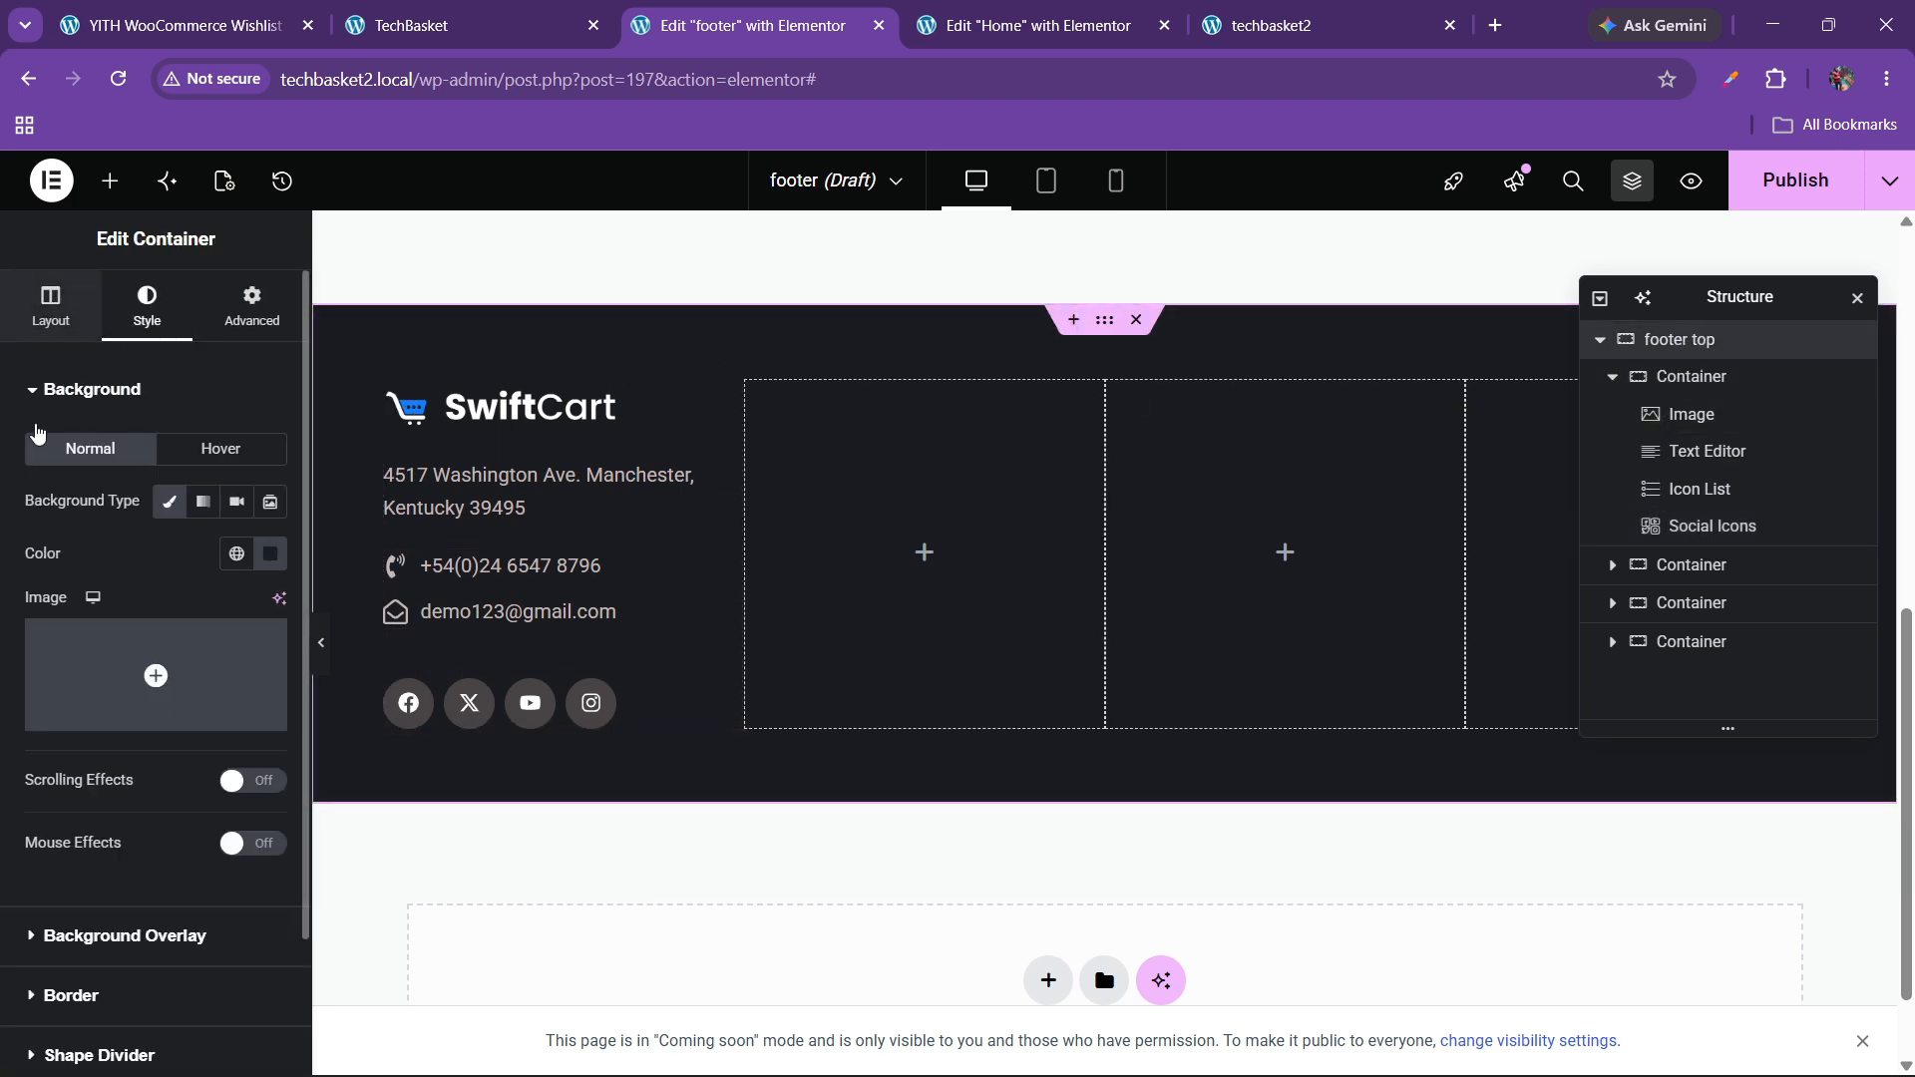
{"action": "left_click", "coordinate": [50, 304]}
{"action": "left_click", "coordinate": [177, 769]}
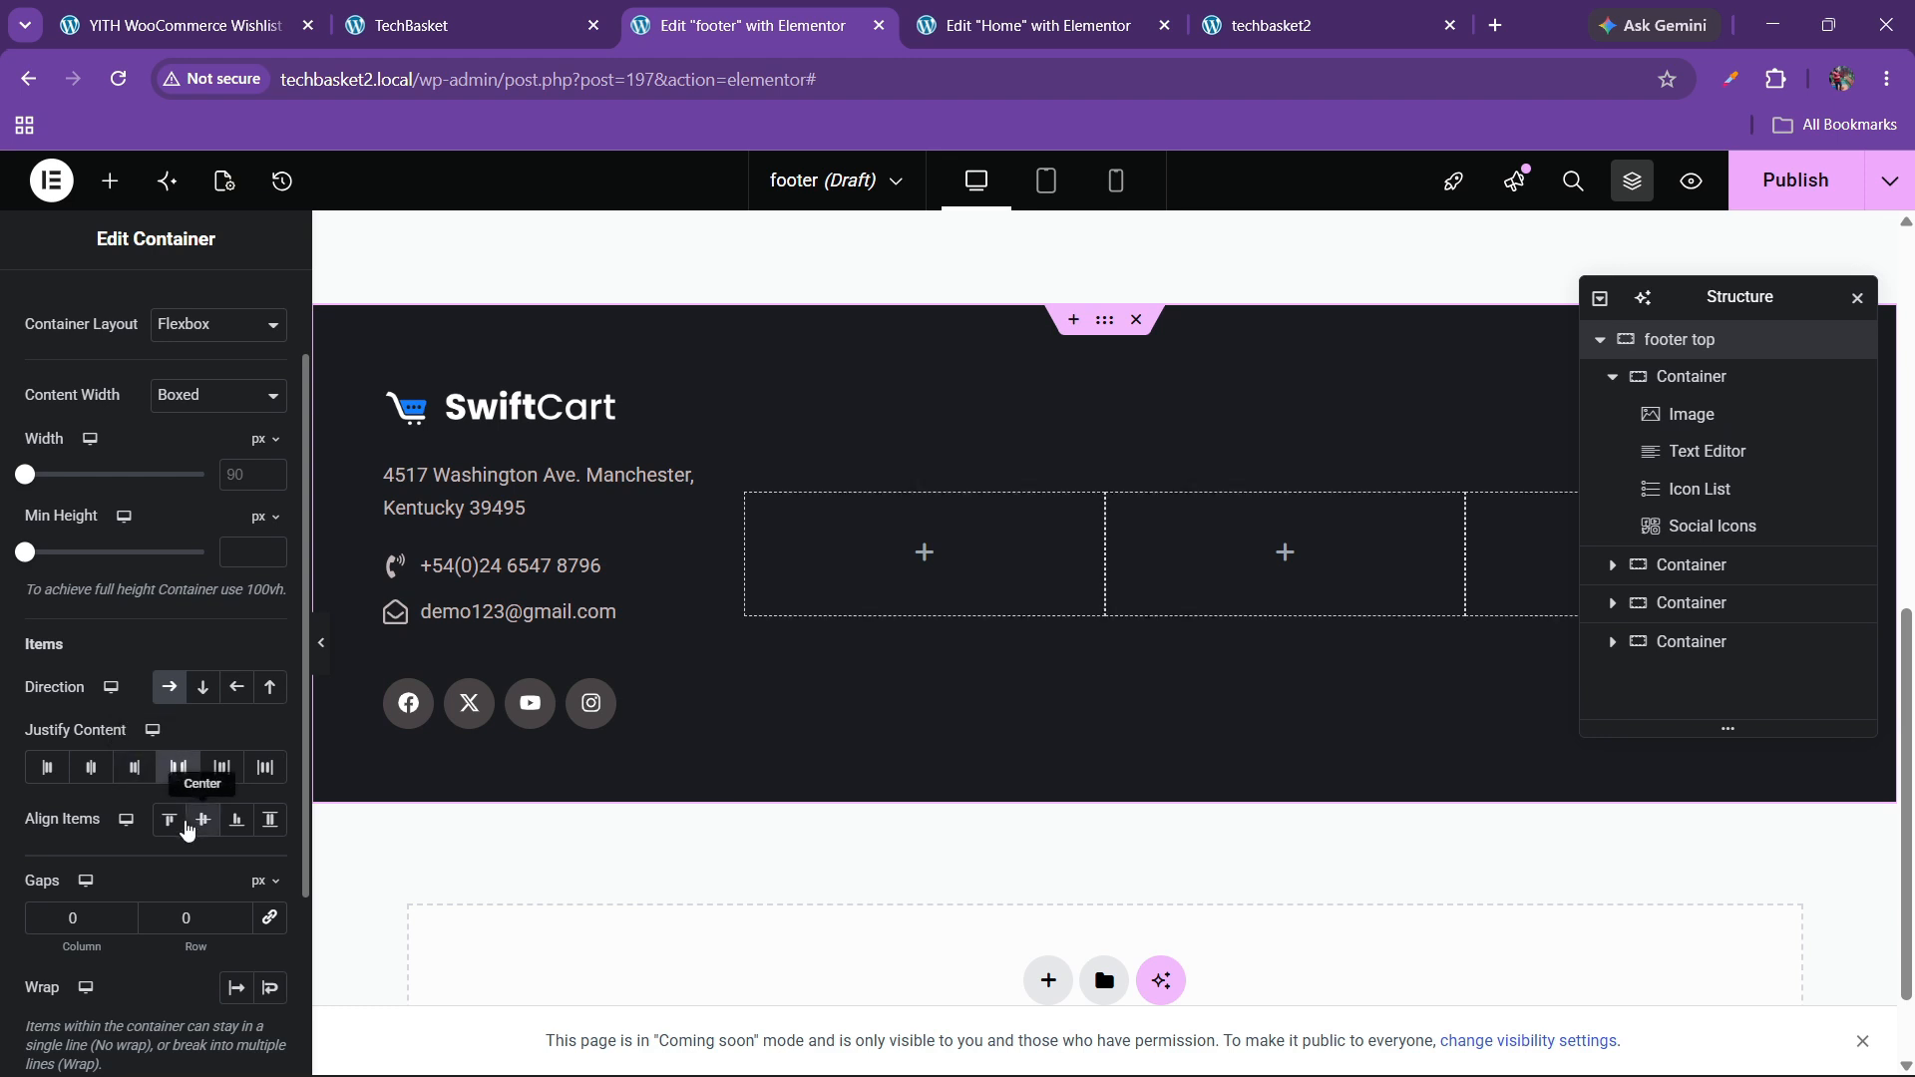
{"action": "left_click", "coordinate": [170, 820]}
{"action": "left_click", "coordinate": [171, 919]}
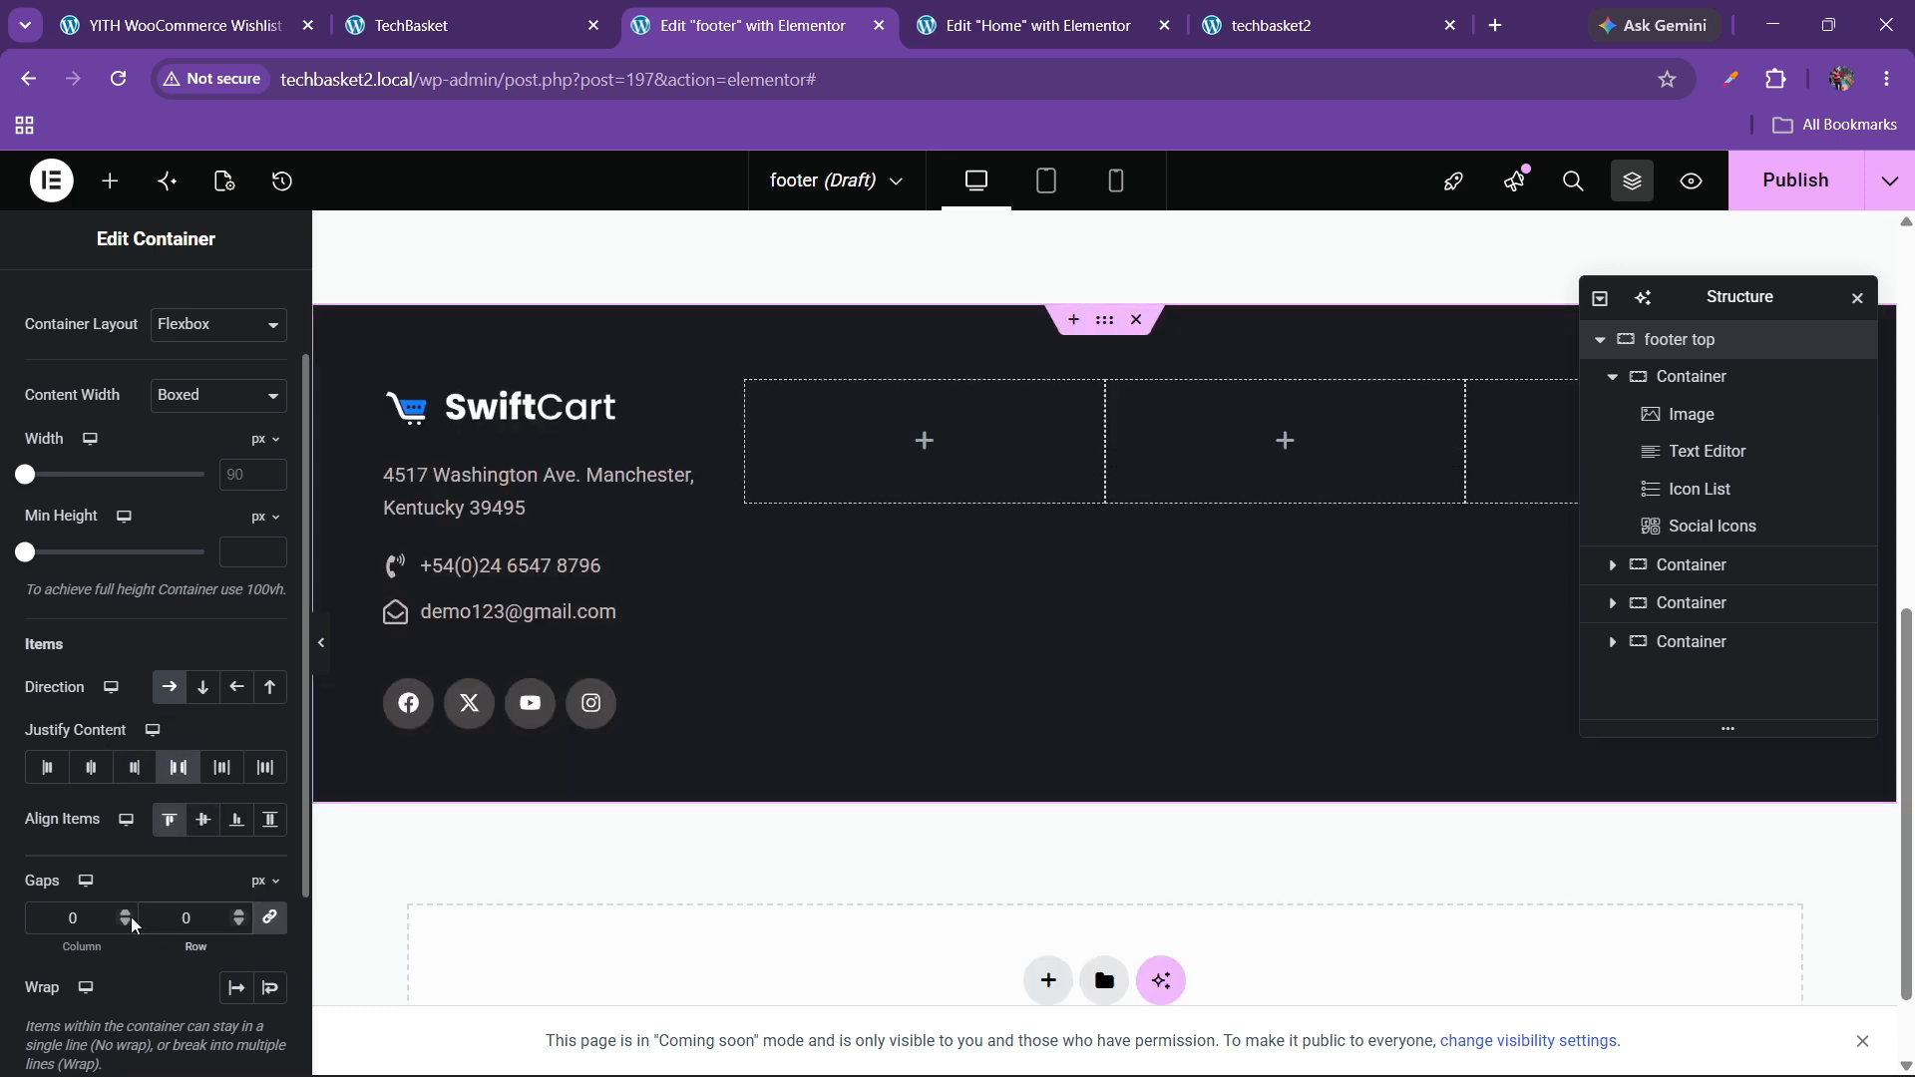
{"action": "type", "text": "4"}
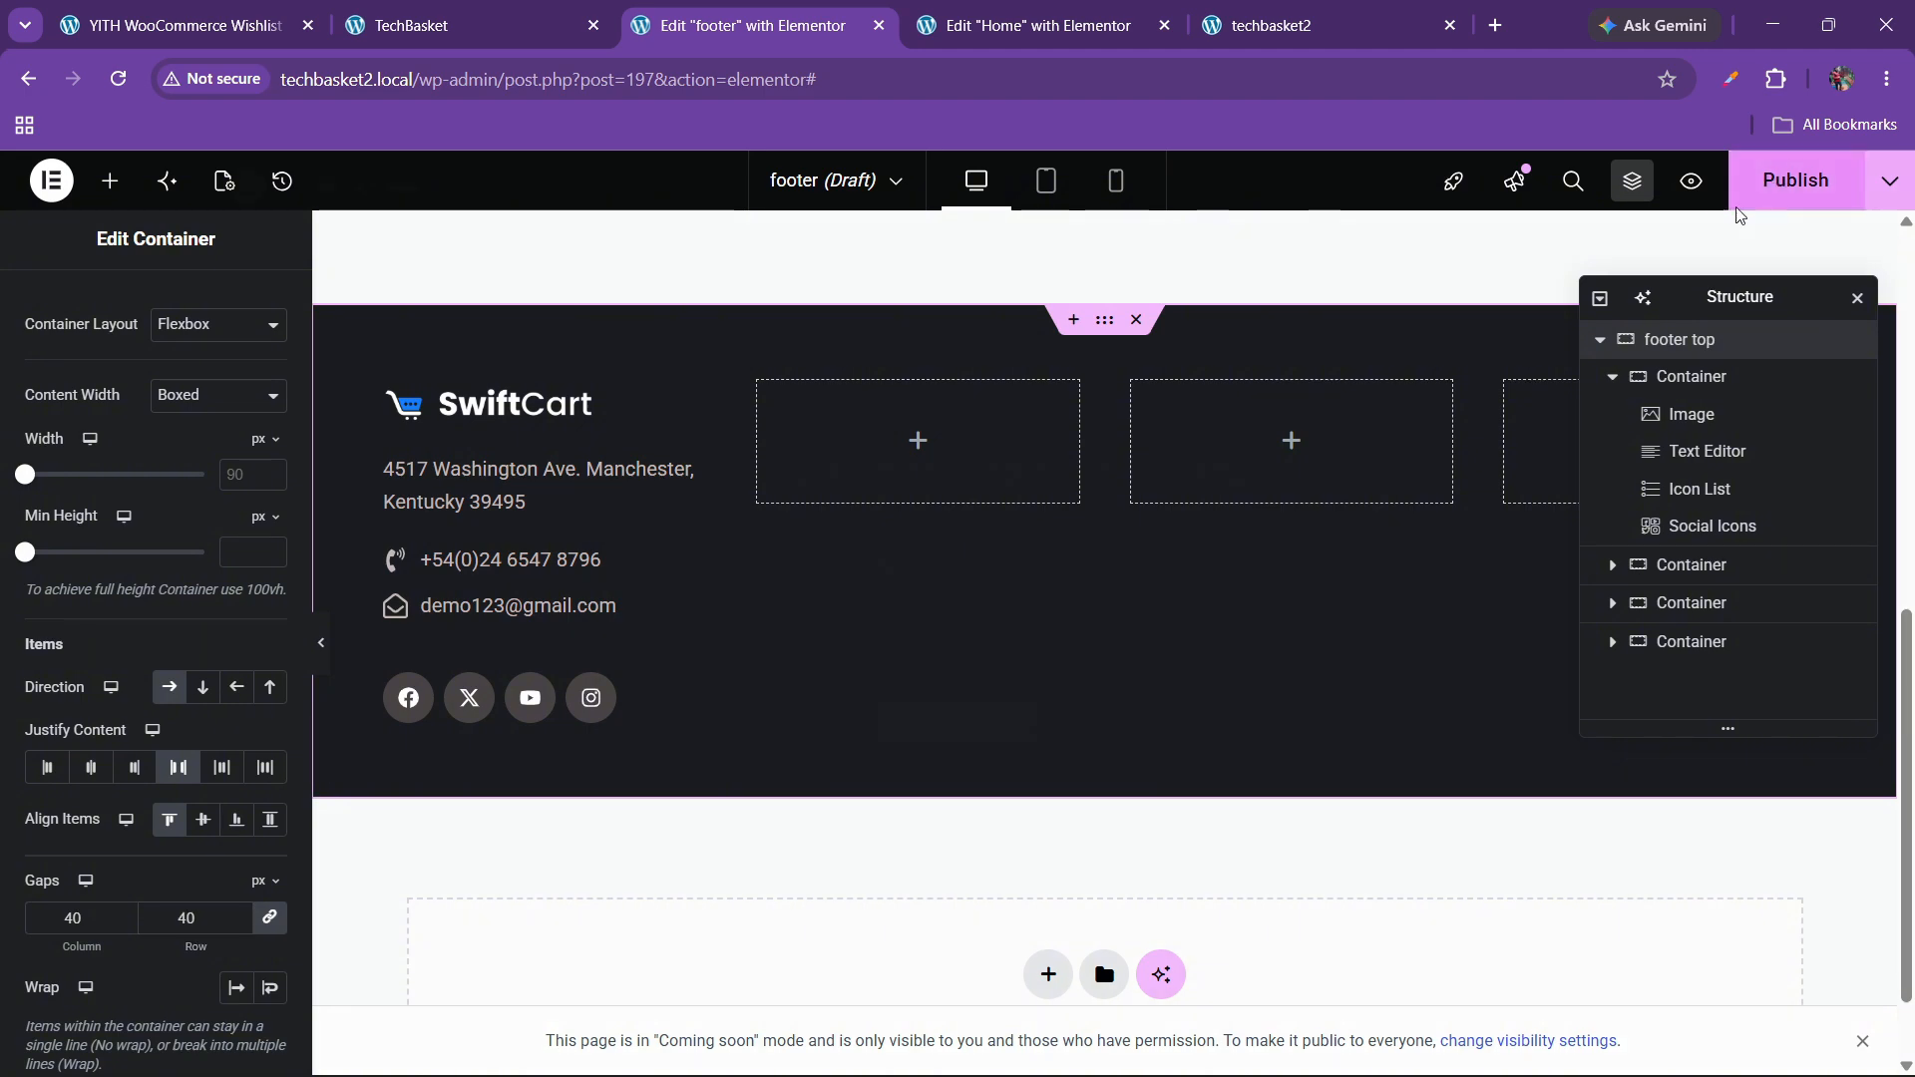
- Publish the footer template with a display condition that includes the entire site
{"action": "left_click", "coordinate": [1795, 179]}
{"action": "left_click", "coordinate": [1017, 743]}
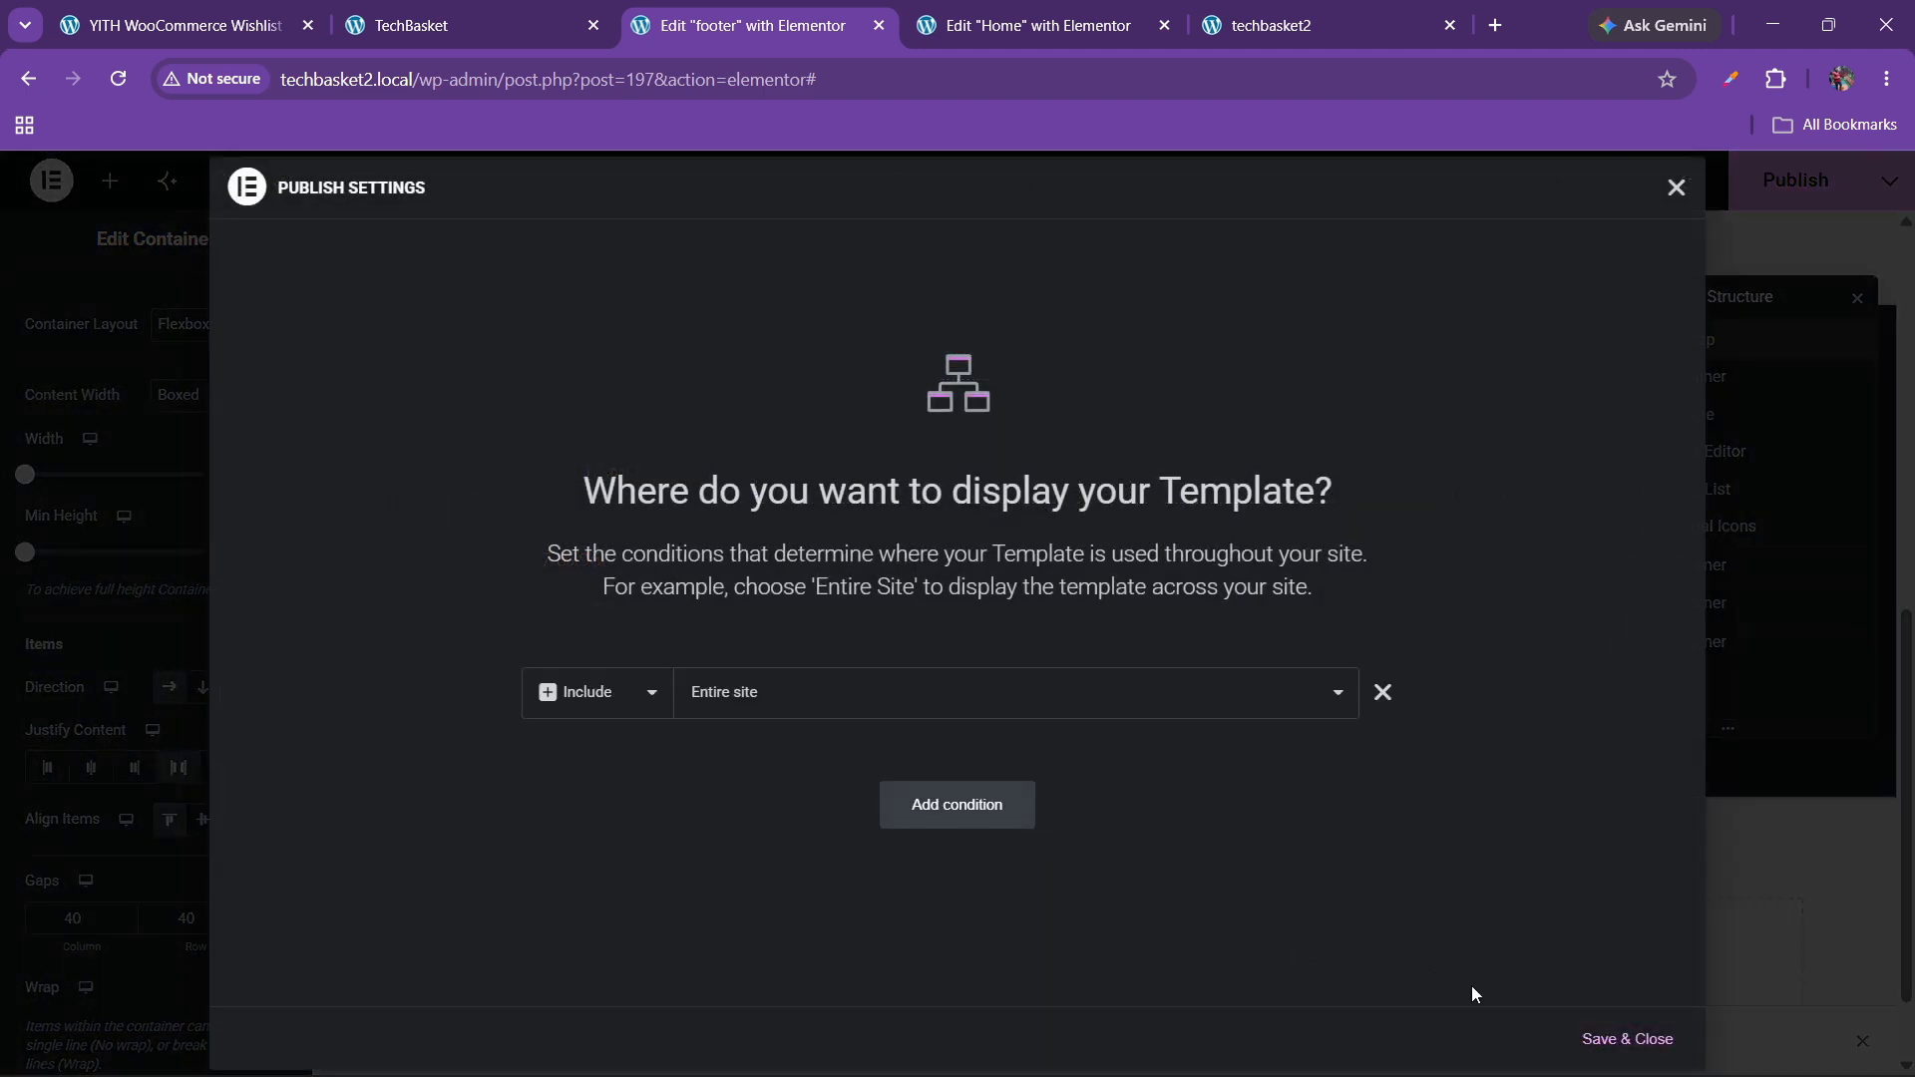
{"action": "left_click", "coordinate": [1627, 1038]}
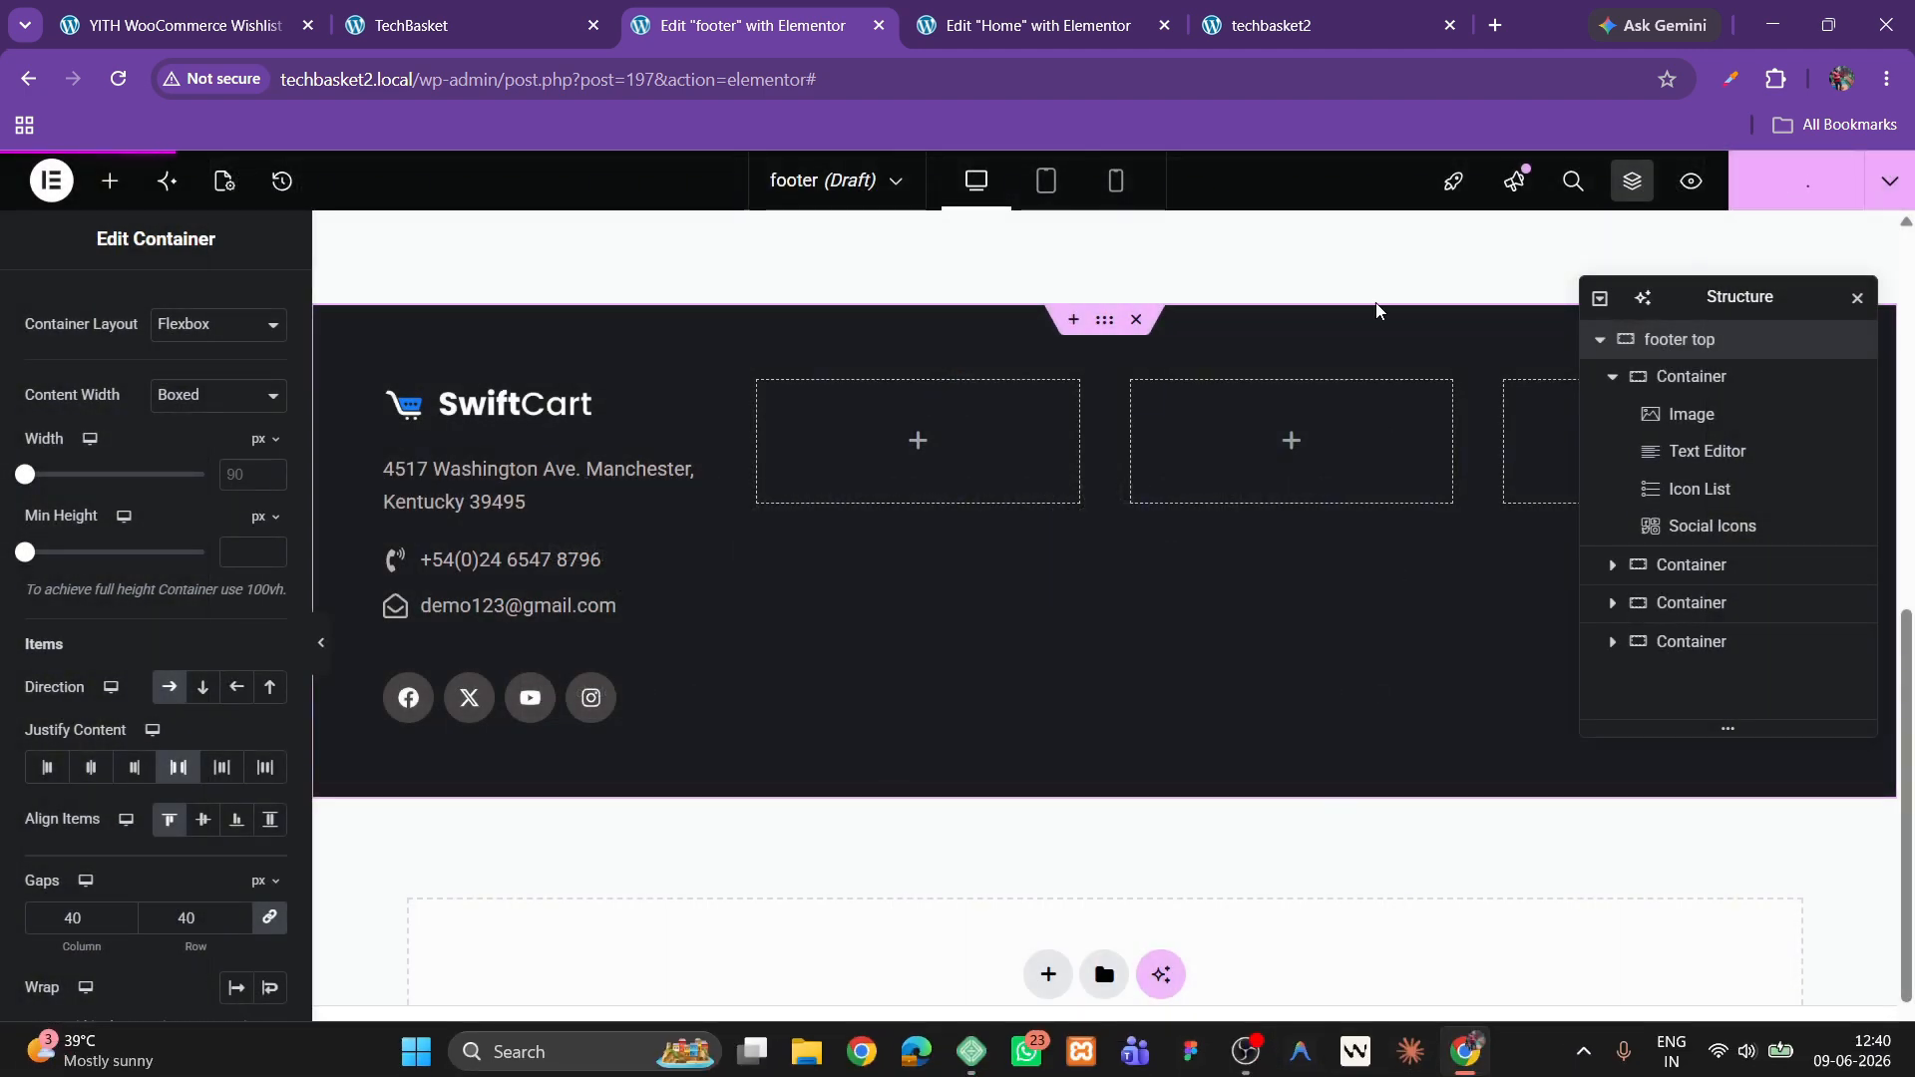
- Reload the techbasket2 site's front page and check the published footer below the newsletter section
{"action": "key", "text": "ctrl+5"}
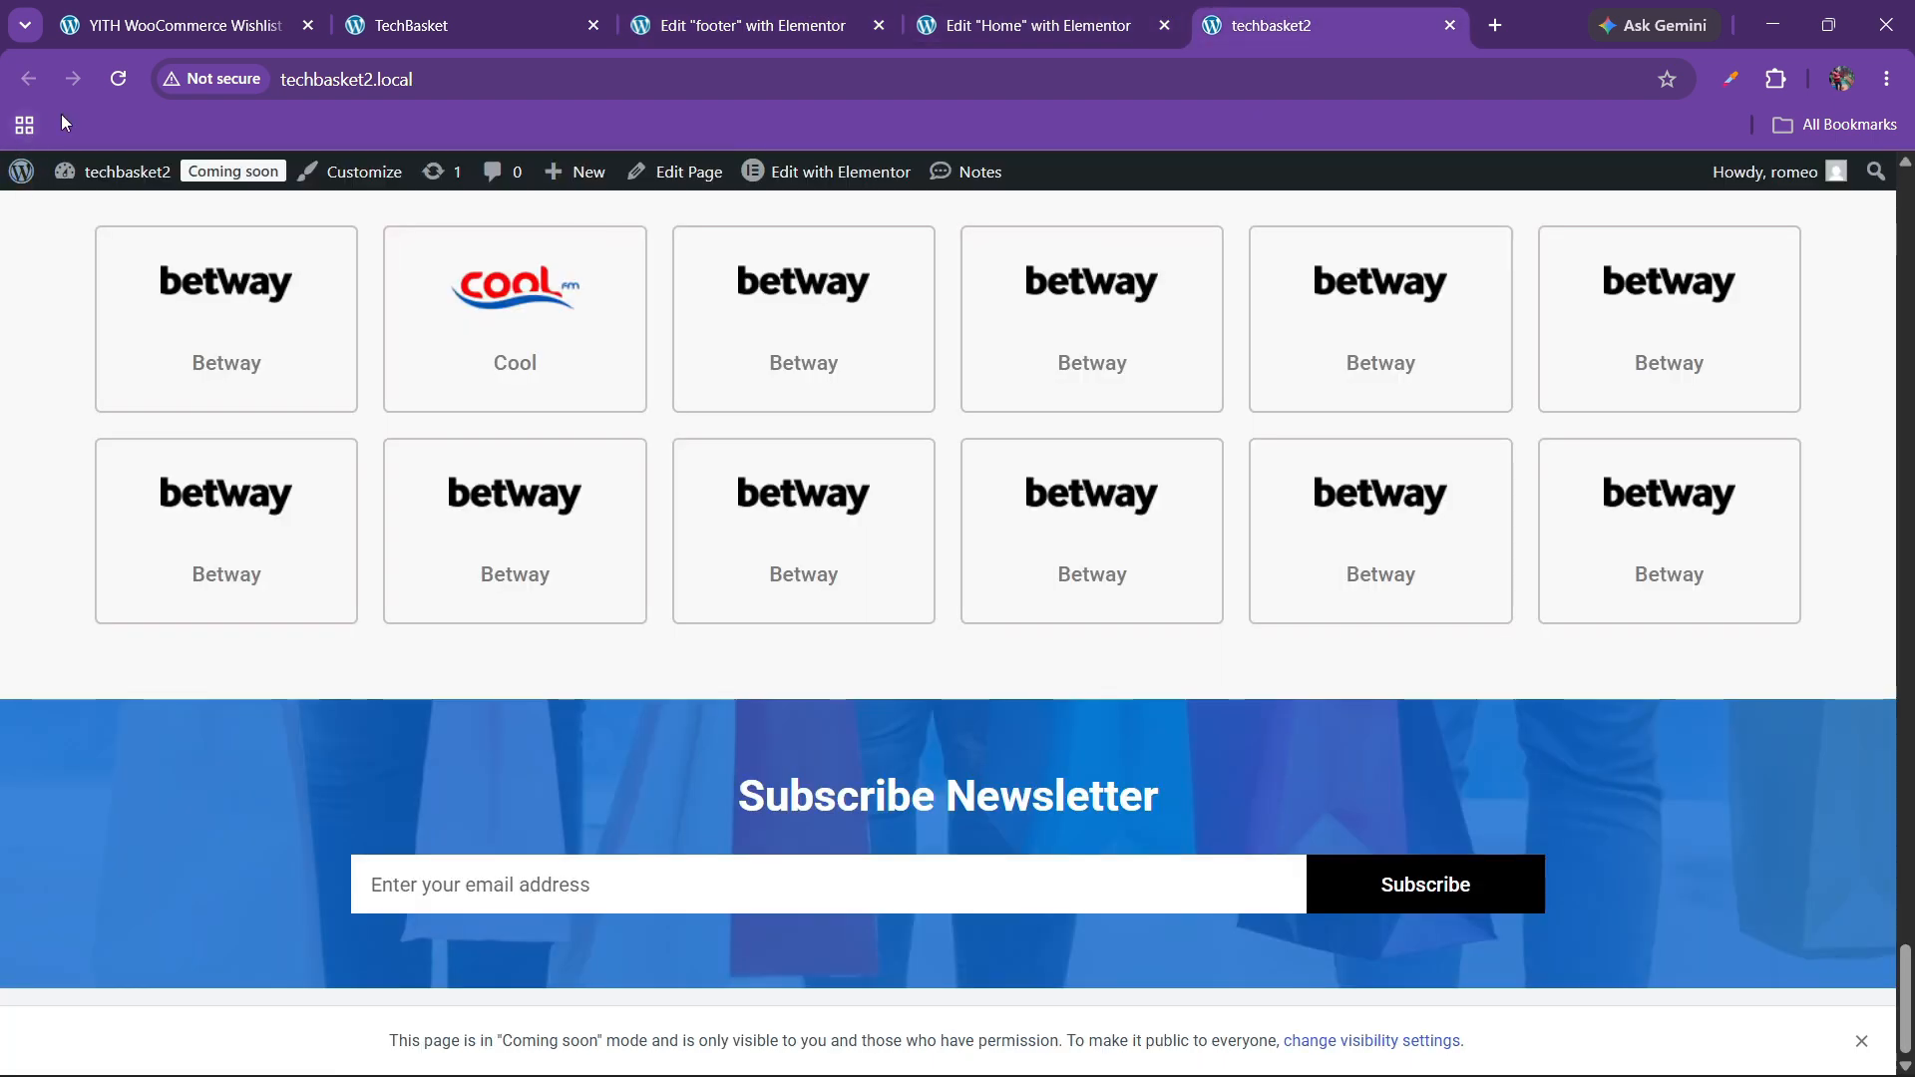
{"action": "left_click", "coordinate": [122, 83]}
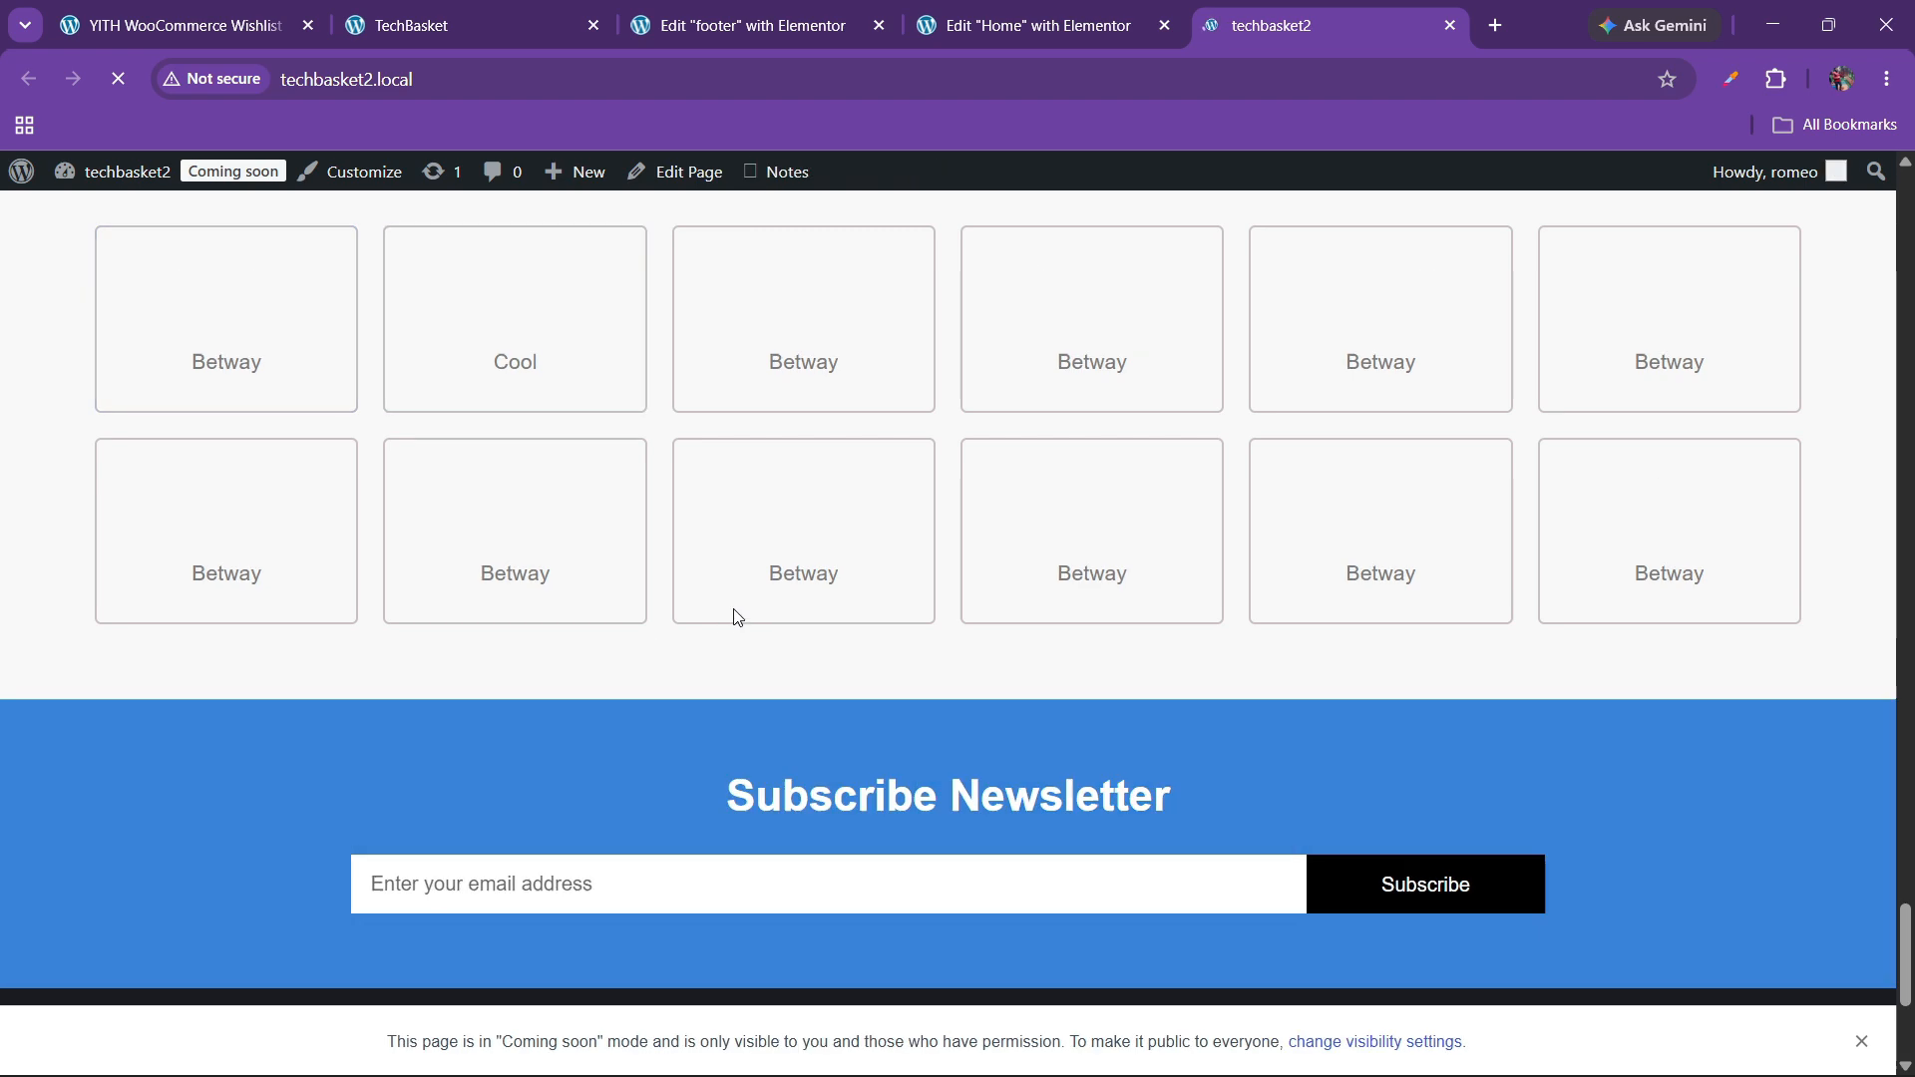
{"action": "scroll", "coordinate": [822, 682], "scroll_direction": "down", "scroll_amount": 4}
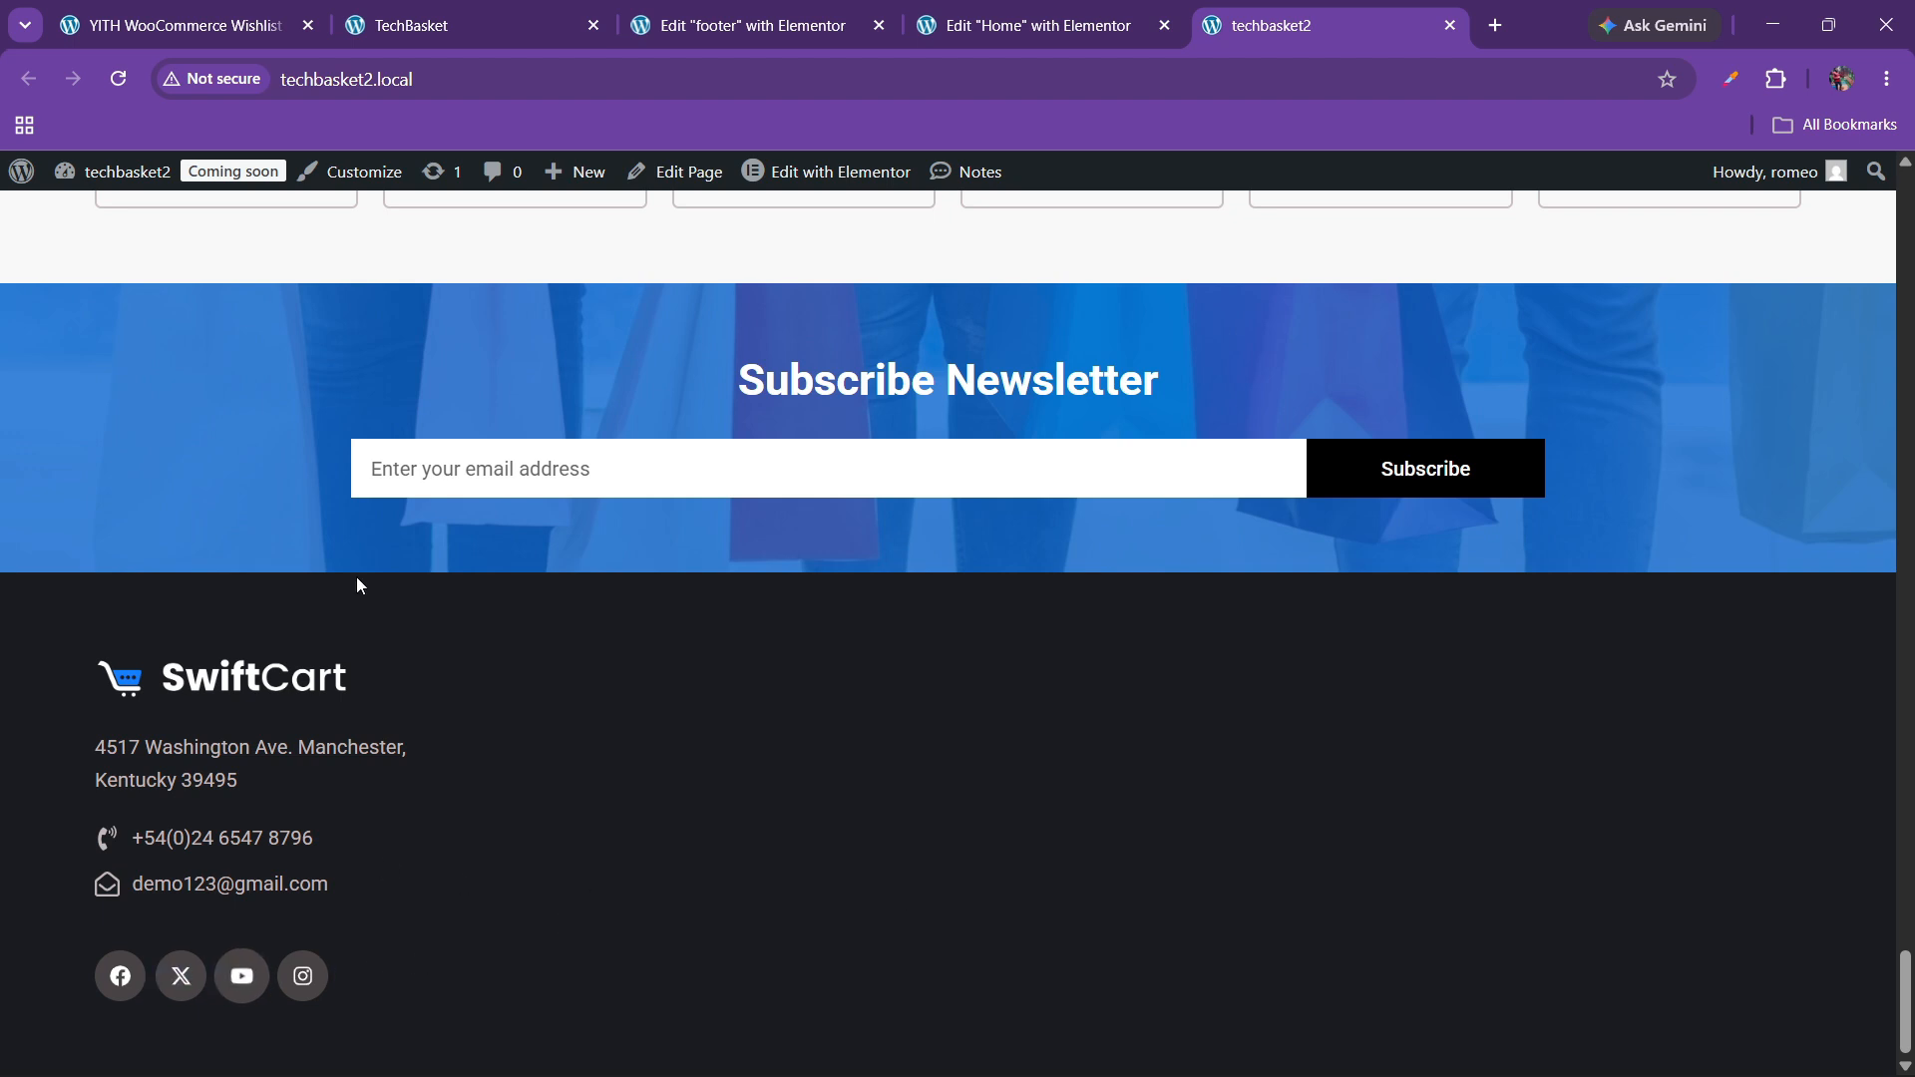
- Back in the footer editor, set the social icons' size to 16 px and padding to 0.6 em, and publish the change
{"action": "left_click", "coordinate": [797, 22]}
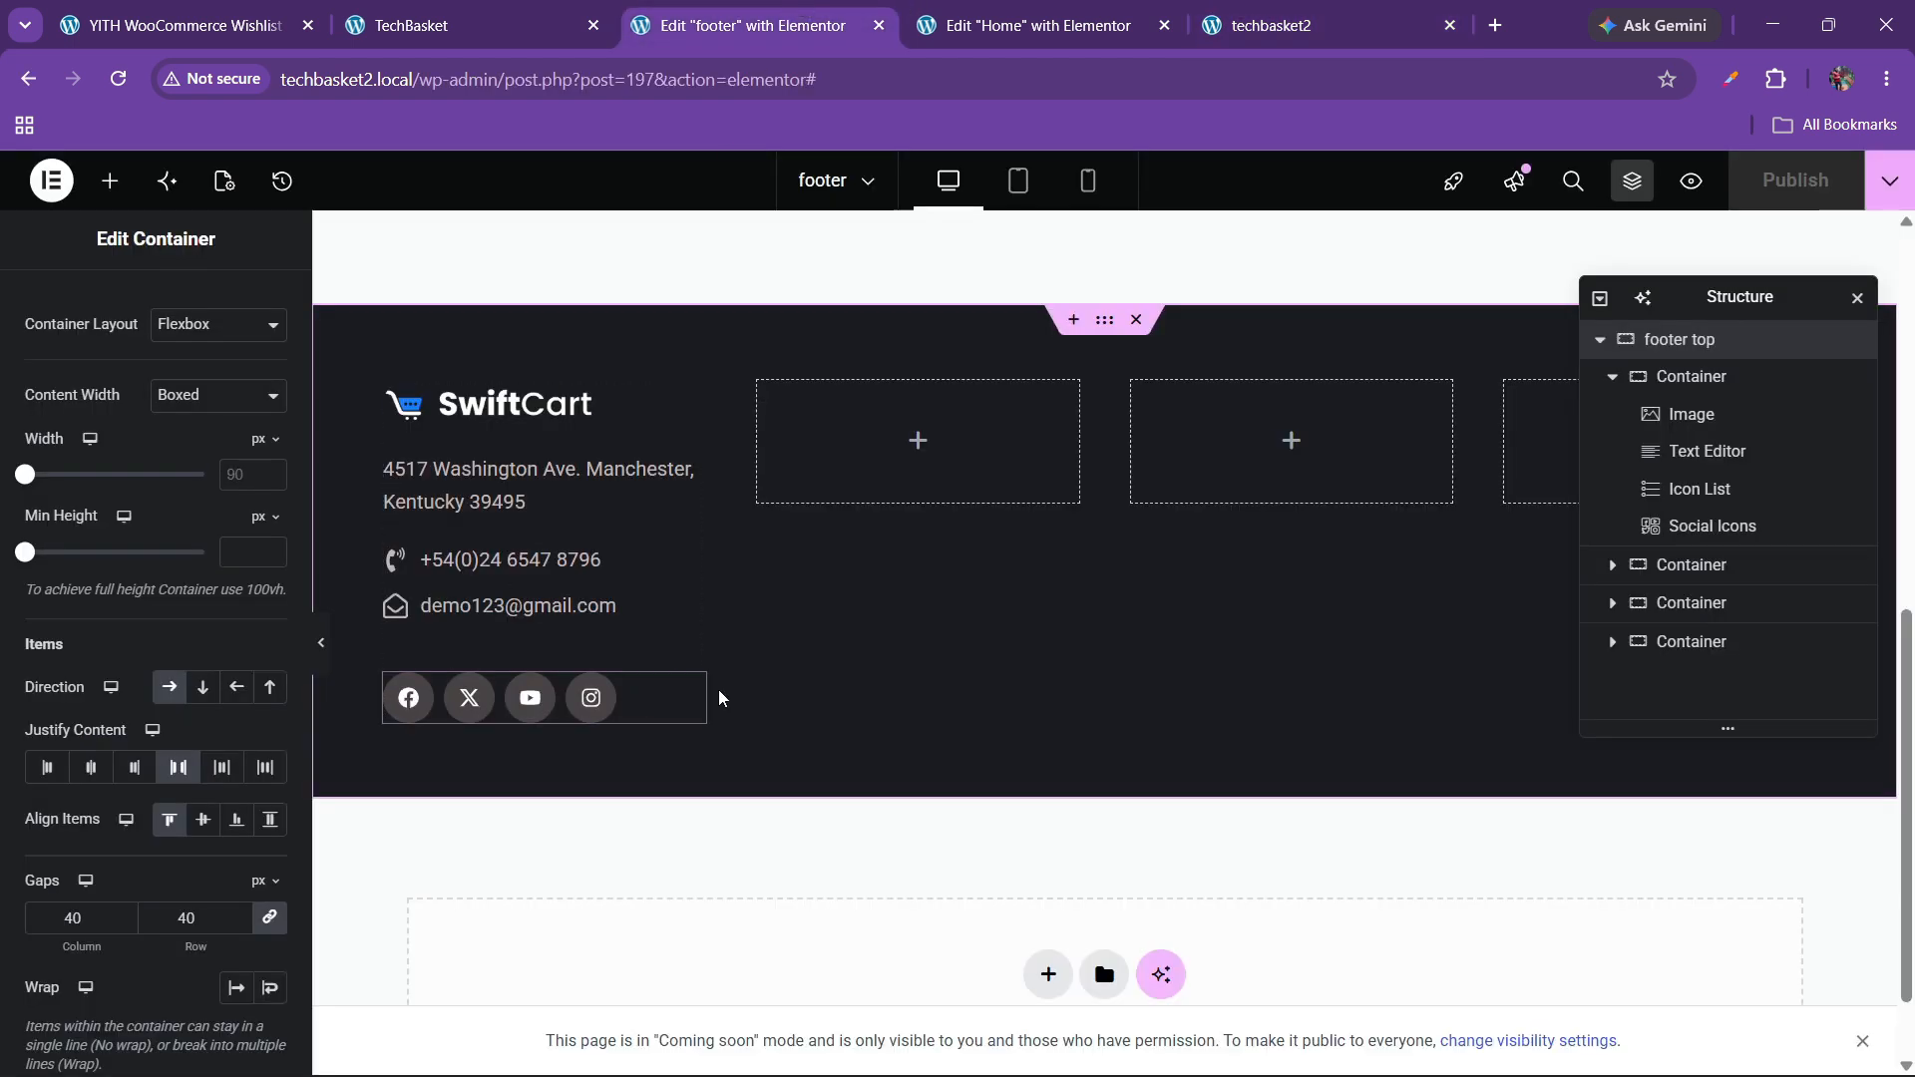
{"action": "left_click", "coordinate": [691, 688]}
{"action": "left_click", "coordinate": [155, 329]}
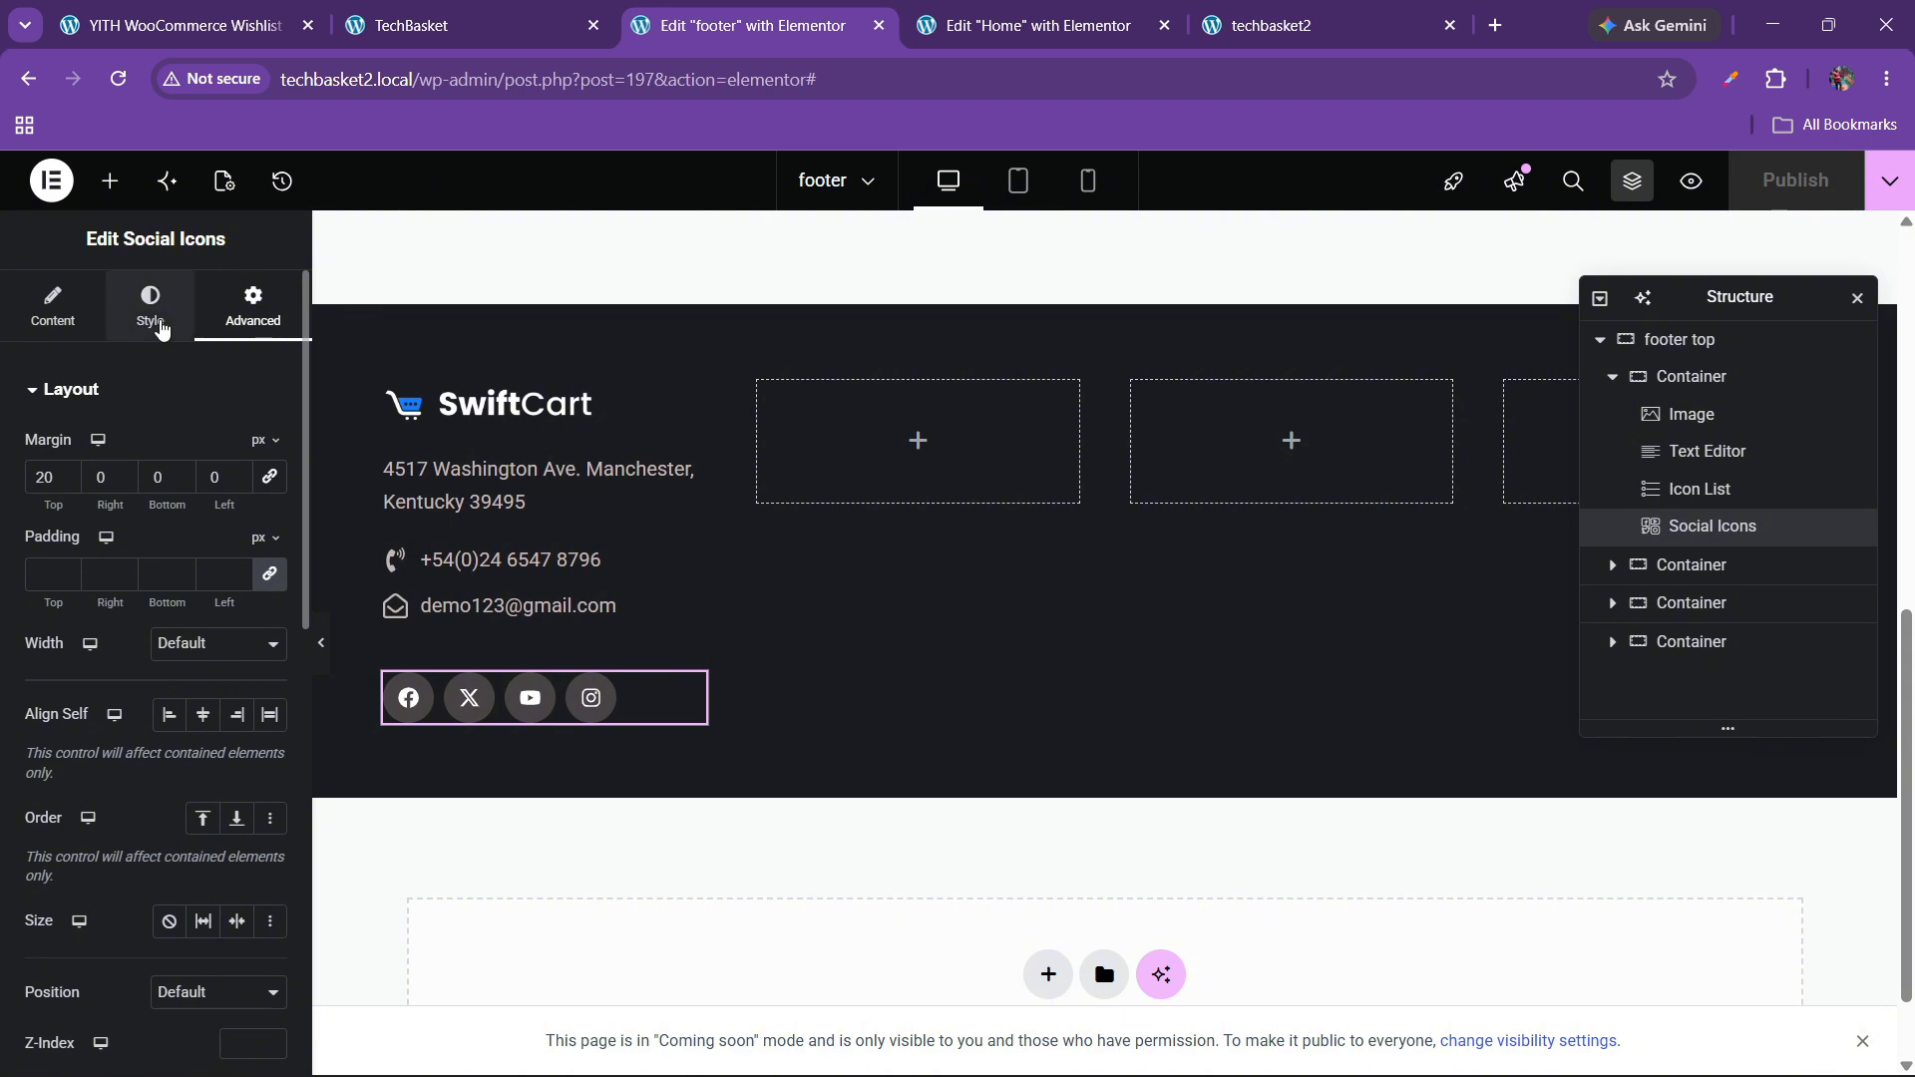
{"action": "left_click", "coordinate": [268, 640]}
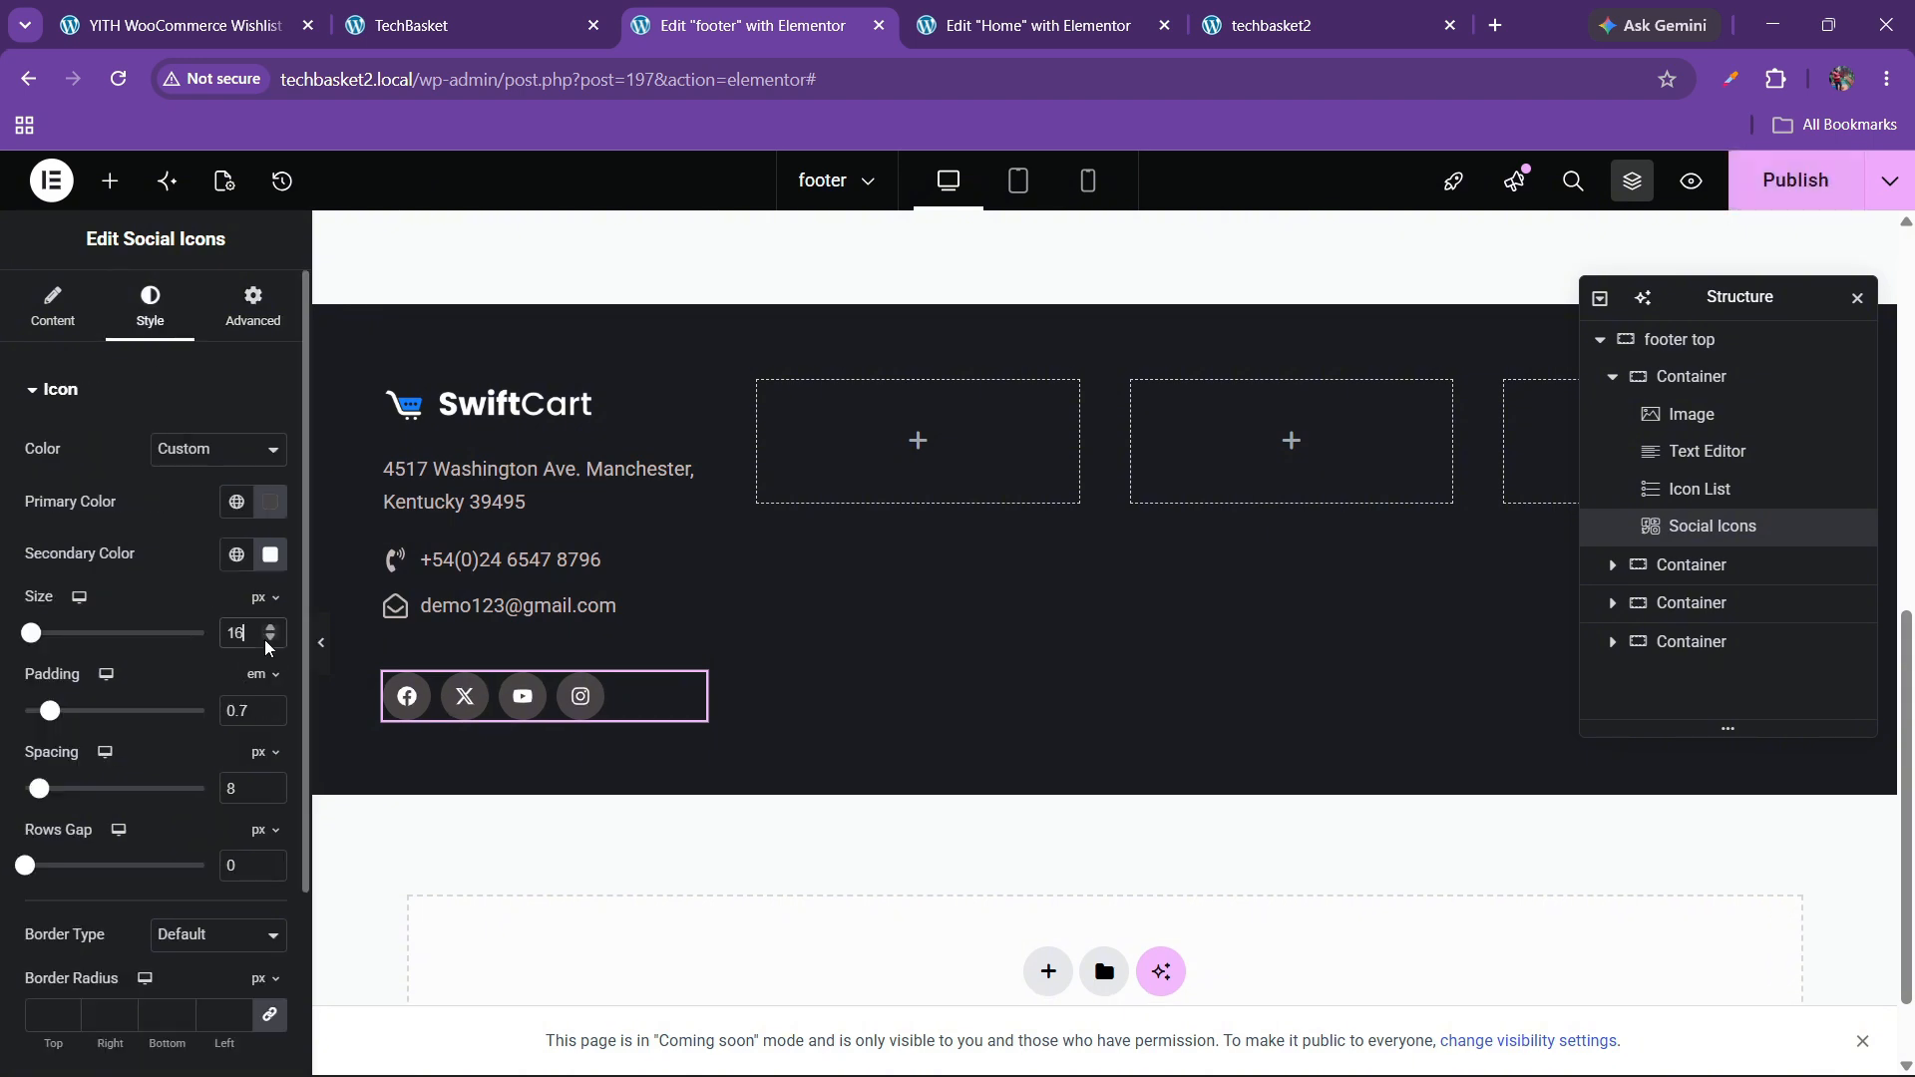
{"action": "left_click", "coordinate": [270, 716]}
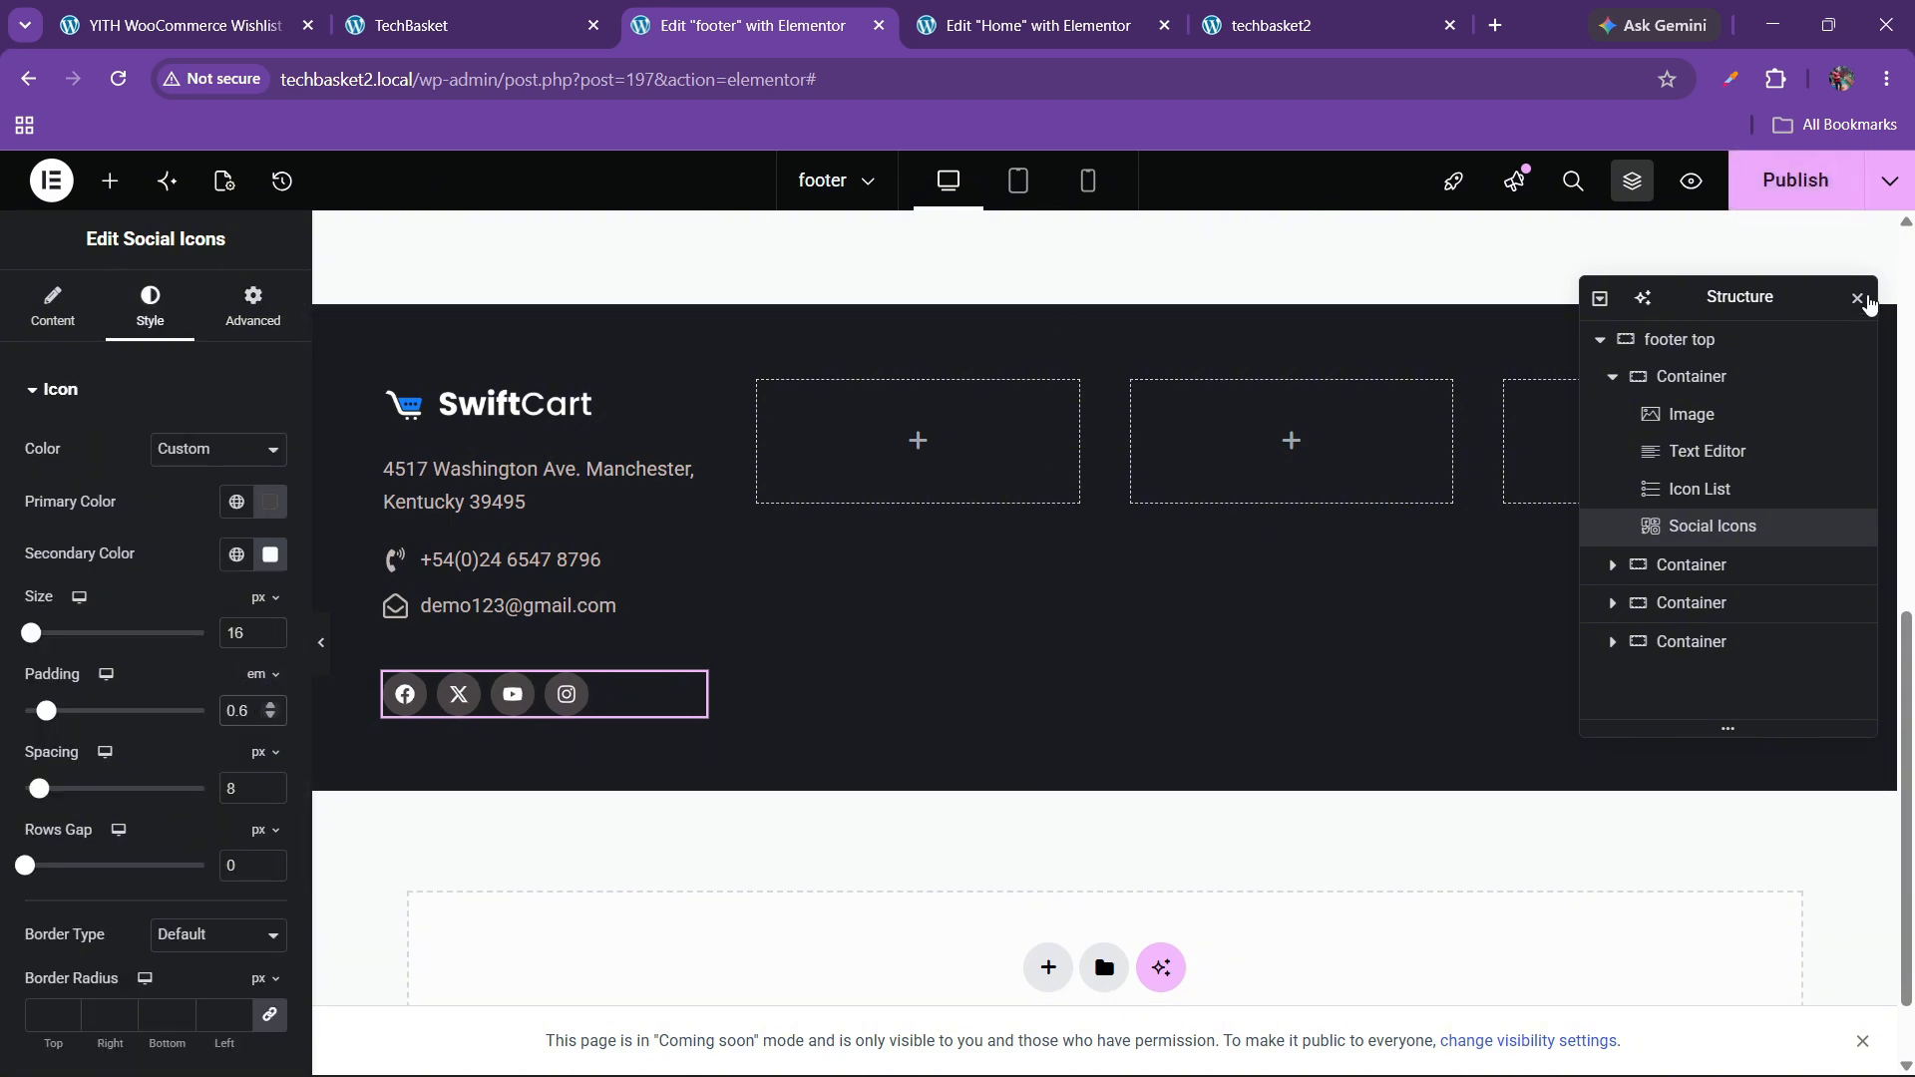
{"action": "left_click", "coordinate": [1795, 180]}
- Check the original TechBasket footer for reference and add a Heading widget to the second footer column
{"action": "left_click", "coordinate": [458, 25]}
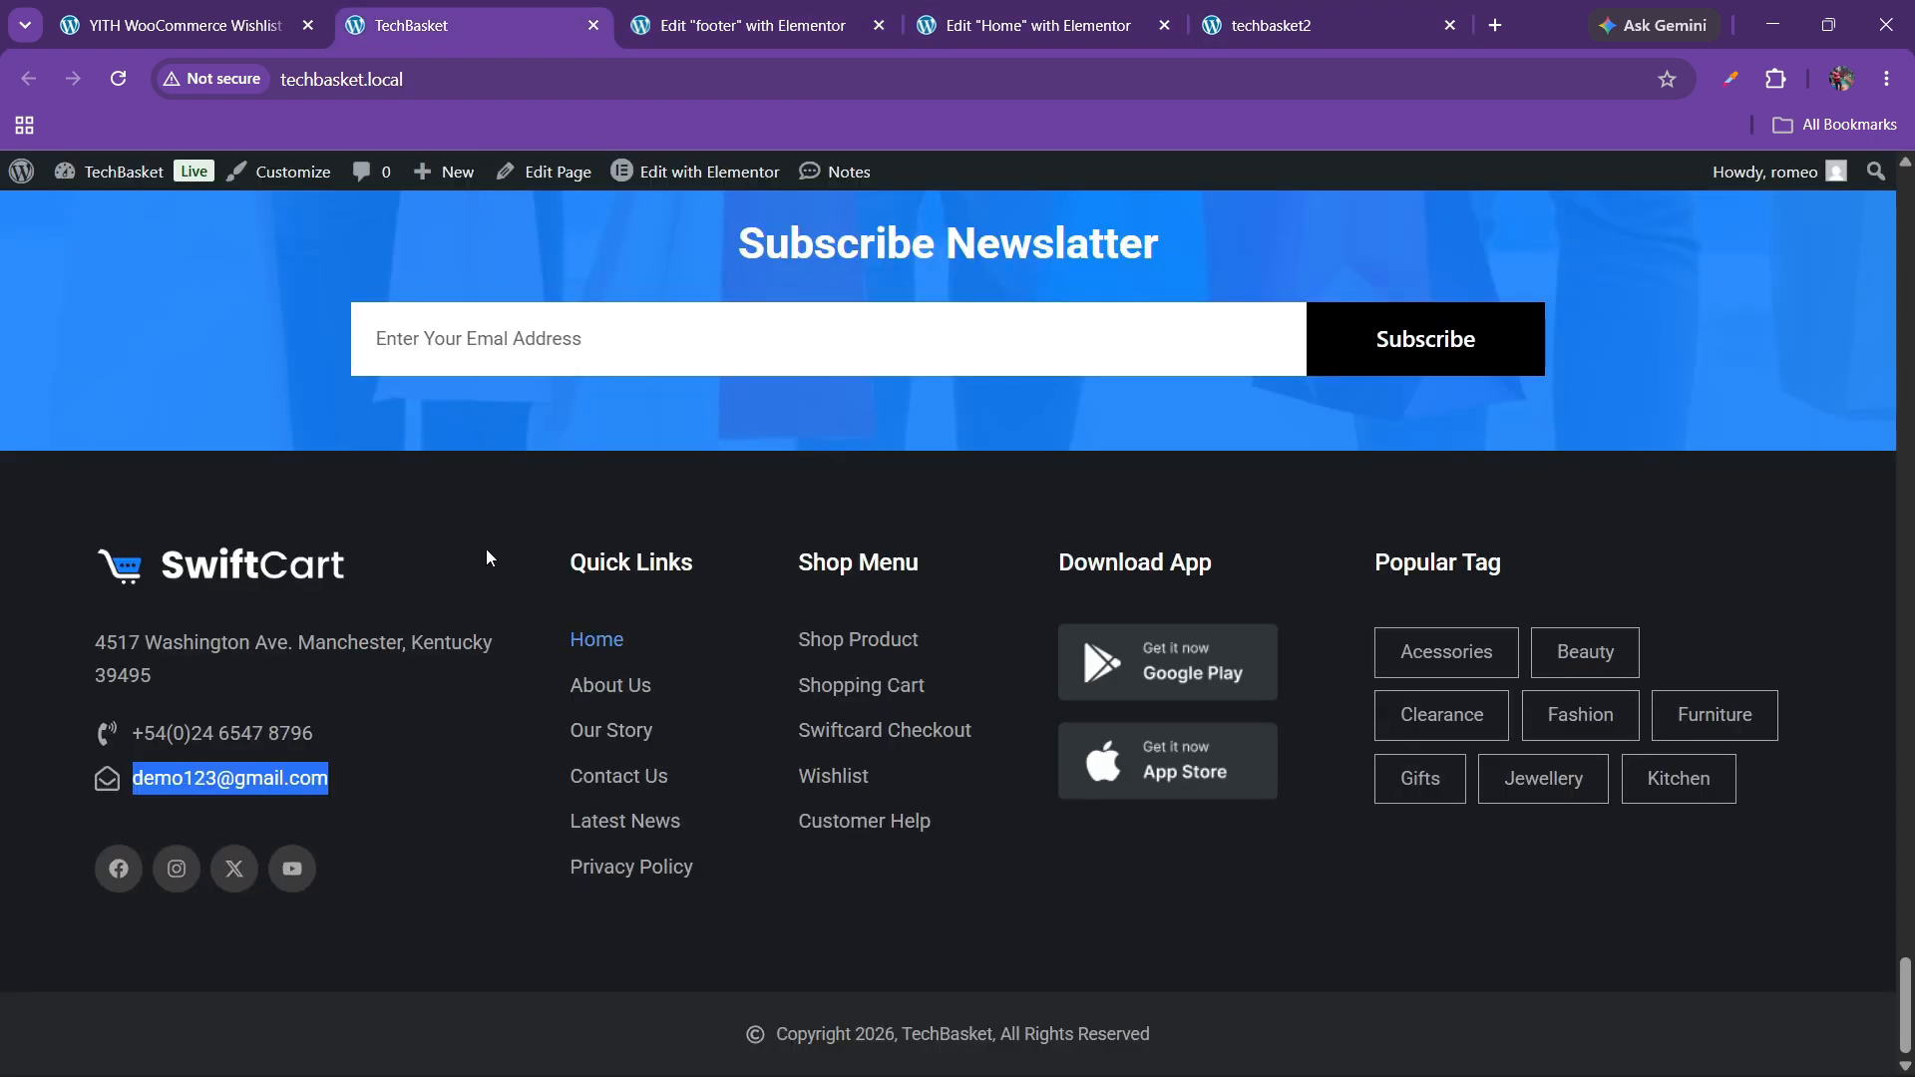
{"action": "left_click", "coordinate": [738, 25]}
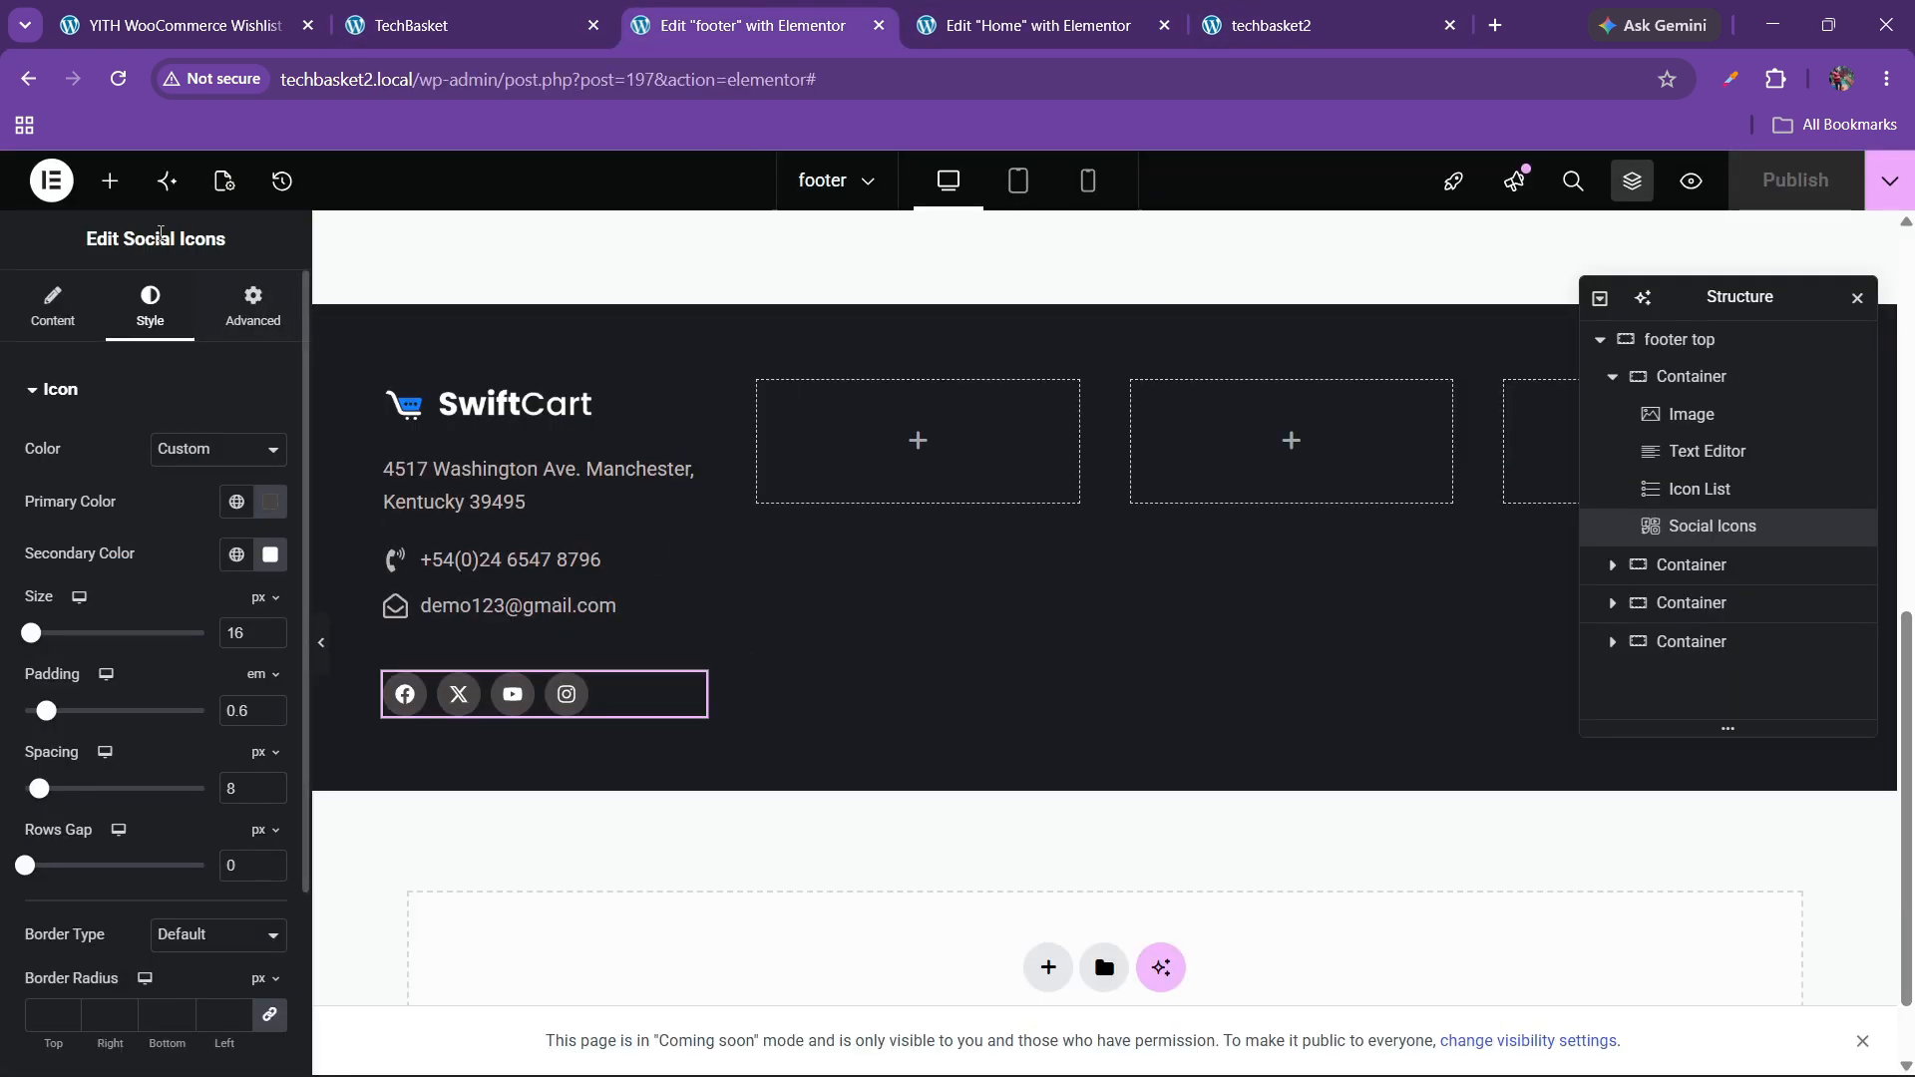
{"action": "left_click", "coordinate": [110, 181]}
{"action": "scroll", "coordinate": [120, 653], "scroll_direction": "down", "scroll_amount": 6}
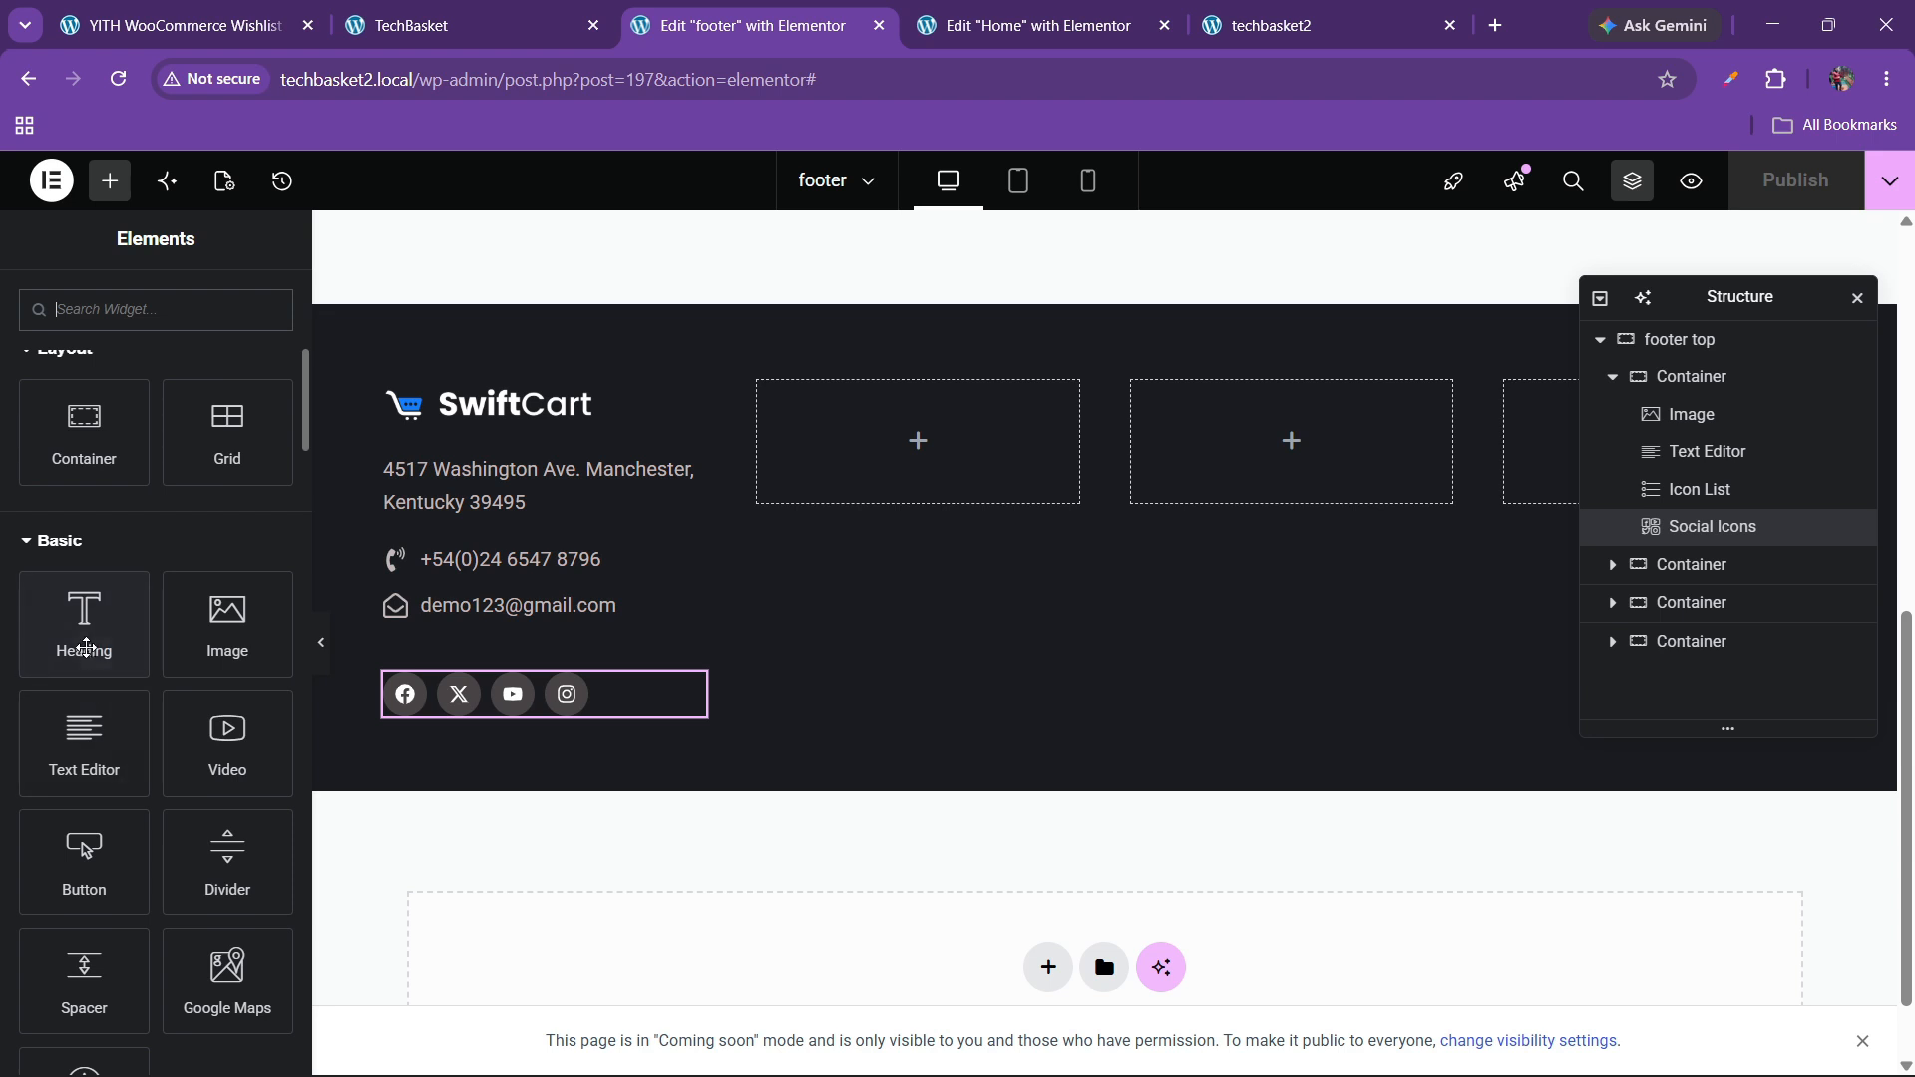
{"action": "left_click_drag", "start_coordinate": [86, 647], "coordinate": [838, 443]}
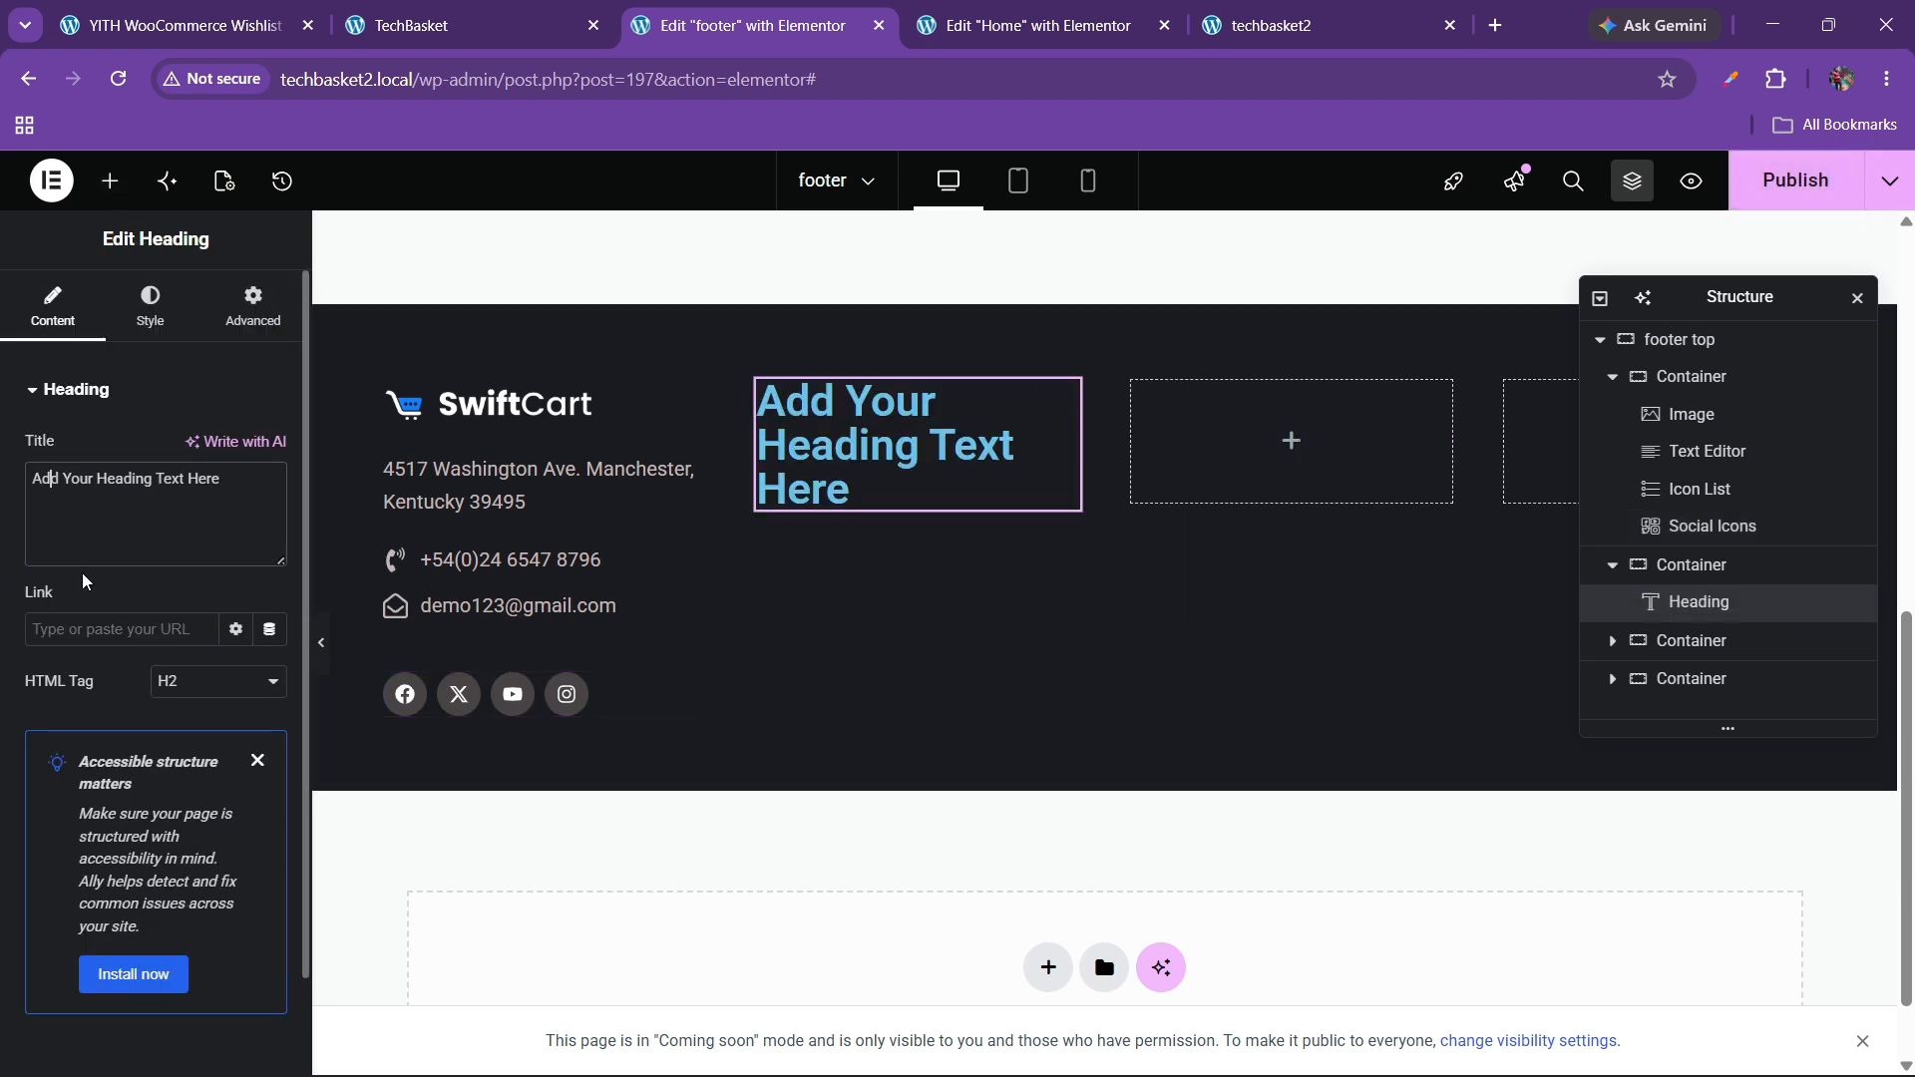
- Replace the new heading's title with "Quick Links"
{"action": "key", "text": "ctrl+a"}
{"action": "key", "text": "BackSpace"}
{"action": "type", "text": "qu"}
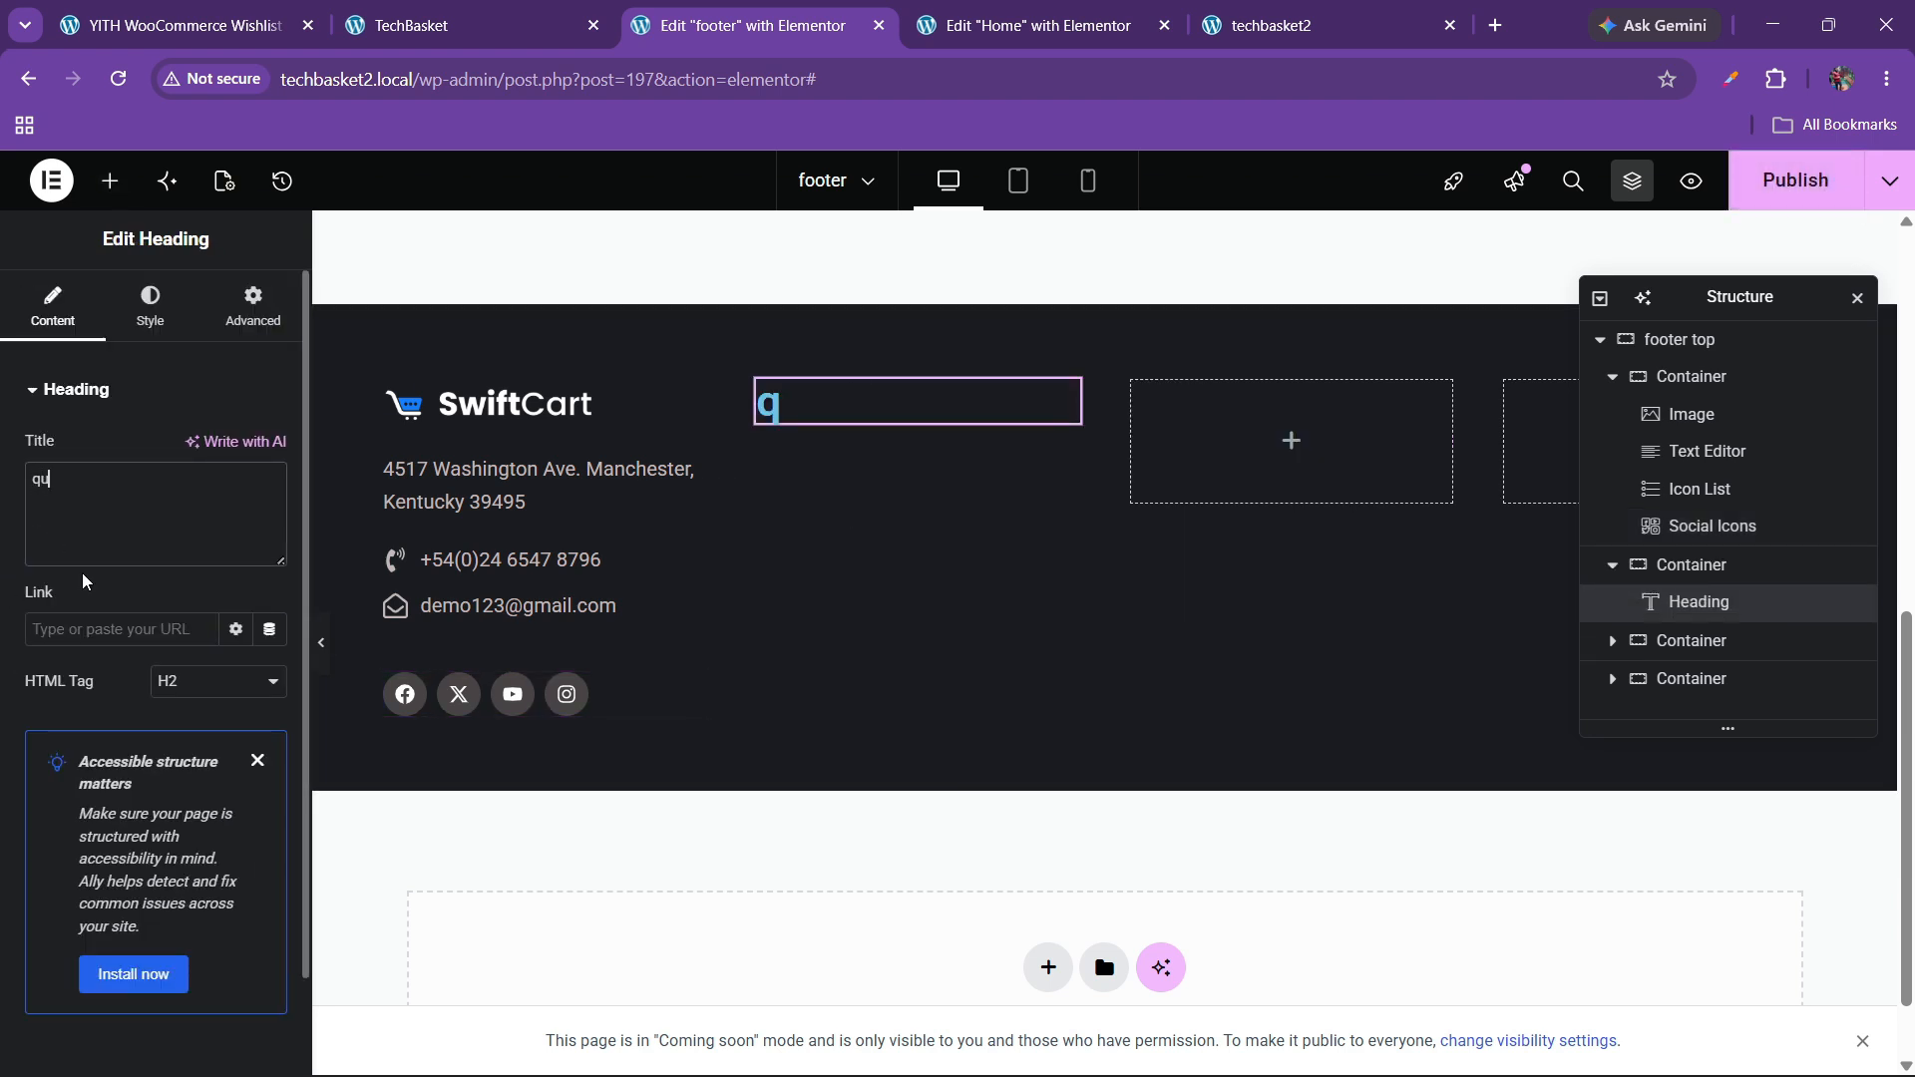
{"action": "type", "text": "ick"}
{"action": "key", "text": "BackSpace"}
{"action": "key", "text": "BackSpace"}
{"action": "key", "text": "BackSpace"}
{"action": "key", "text": "BackSpace"}
{"action": "key", "text": "BackSpace"}
{"action": "type", "text": "Quick L"}
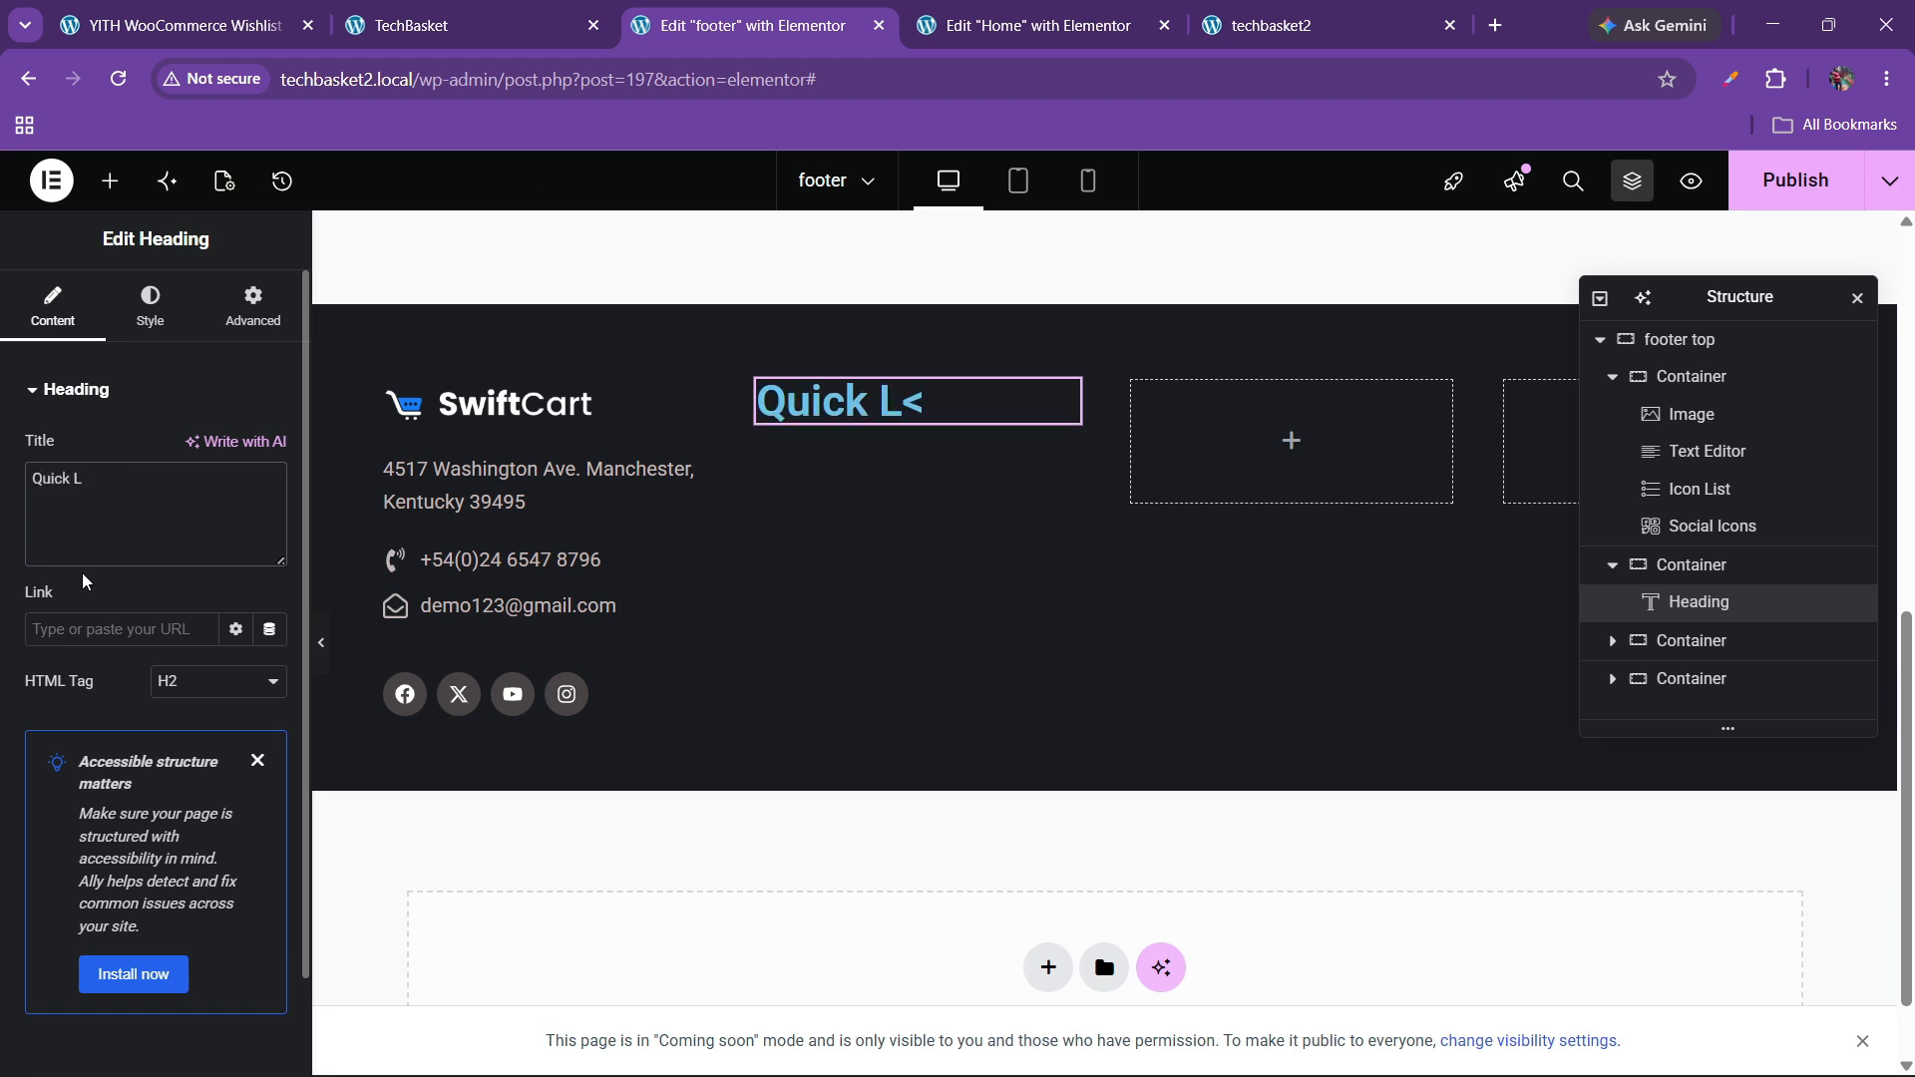
{"action": "type", "text": "inks"}
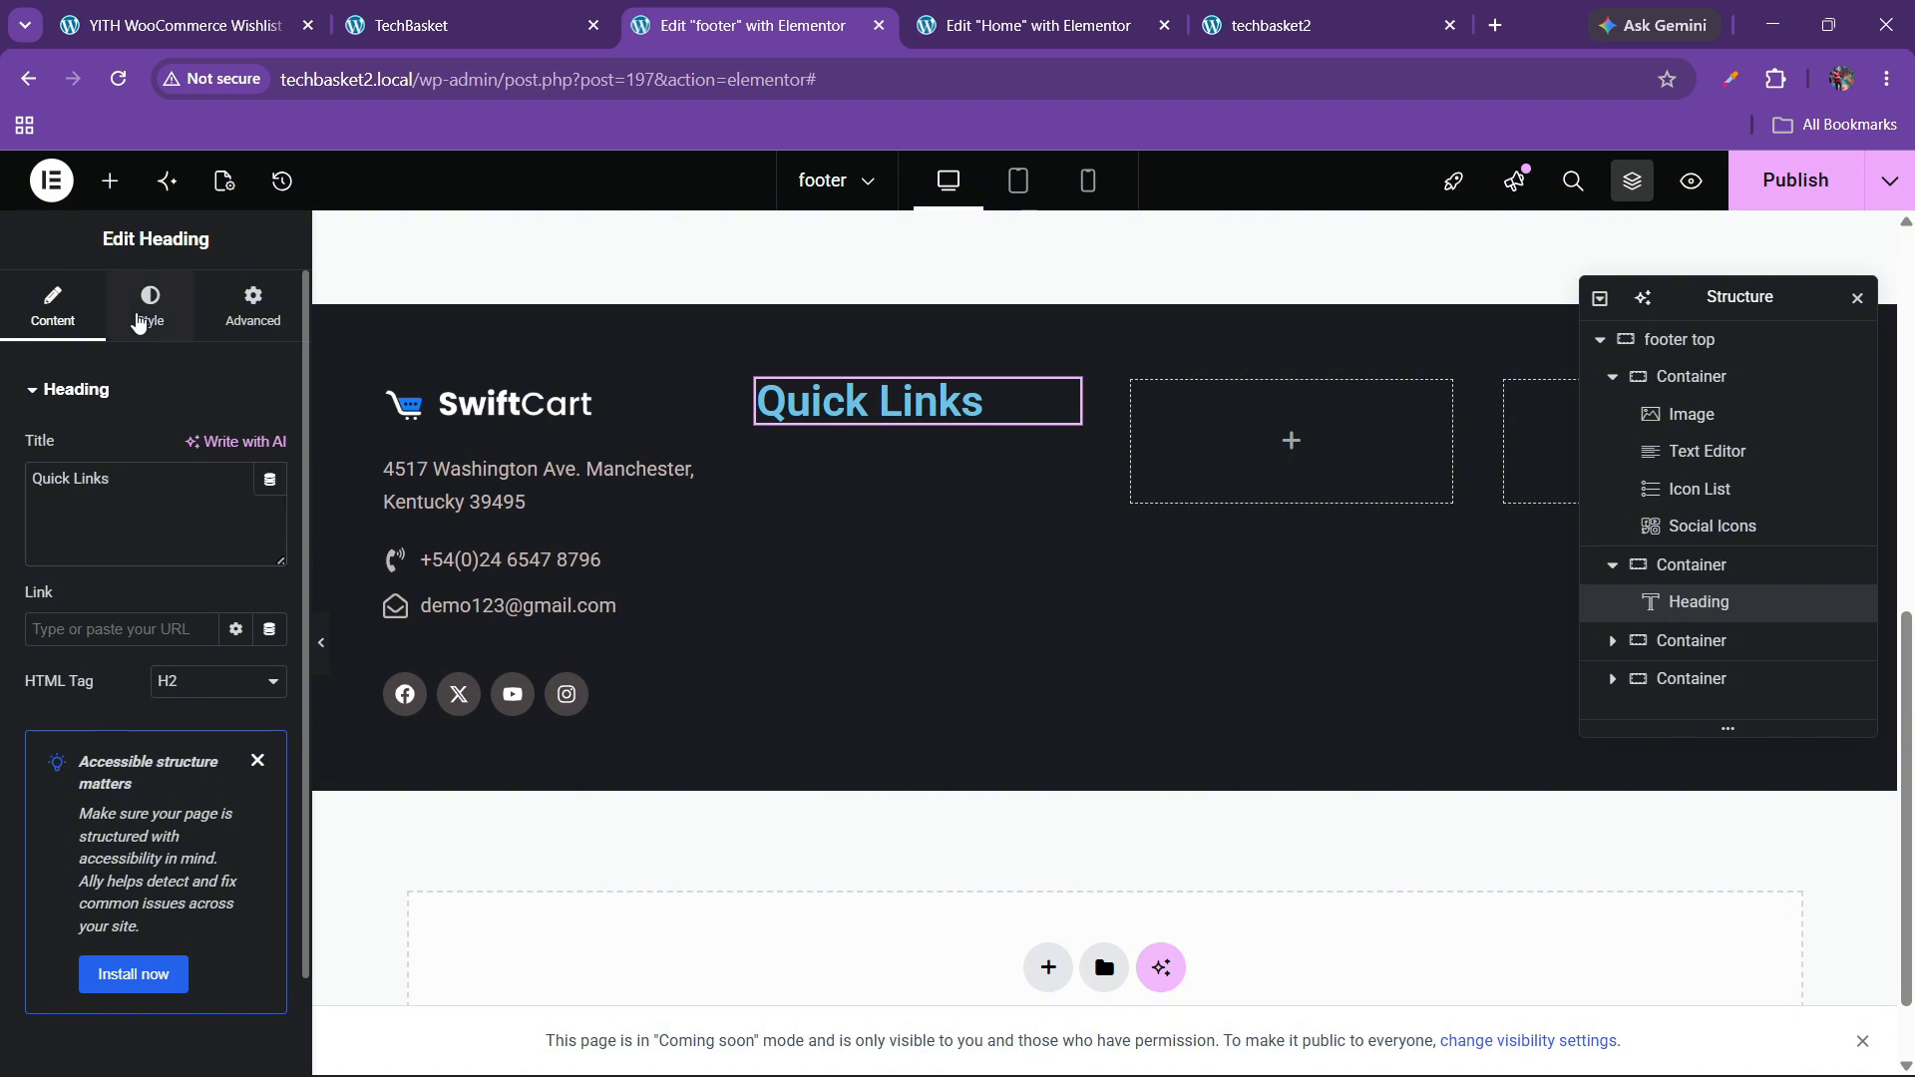
- Change the Quick Links heading's text colour to white
{"action": "left_click", "coordinate": [139, 321]}
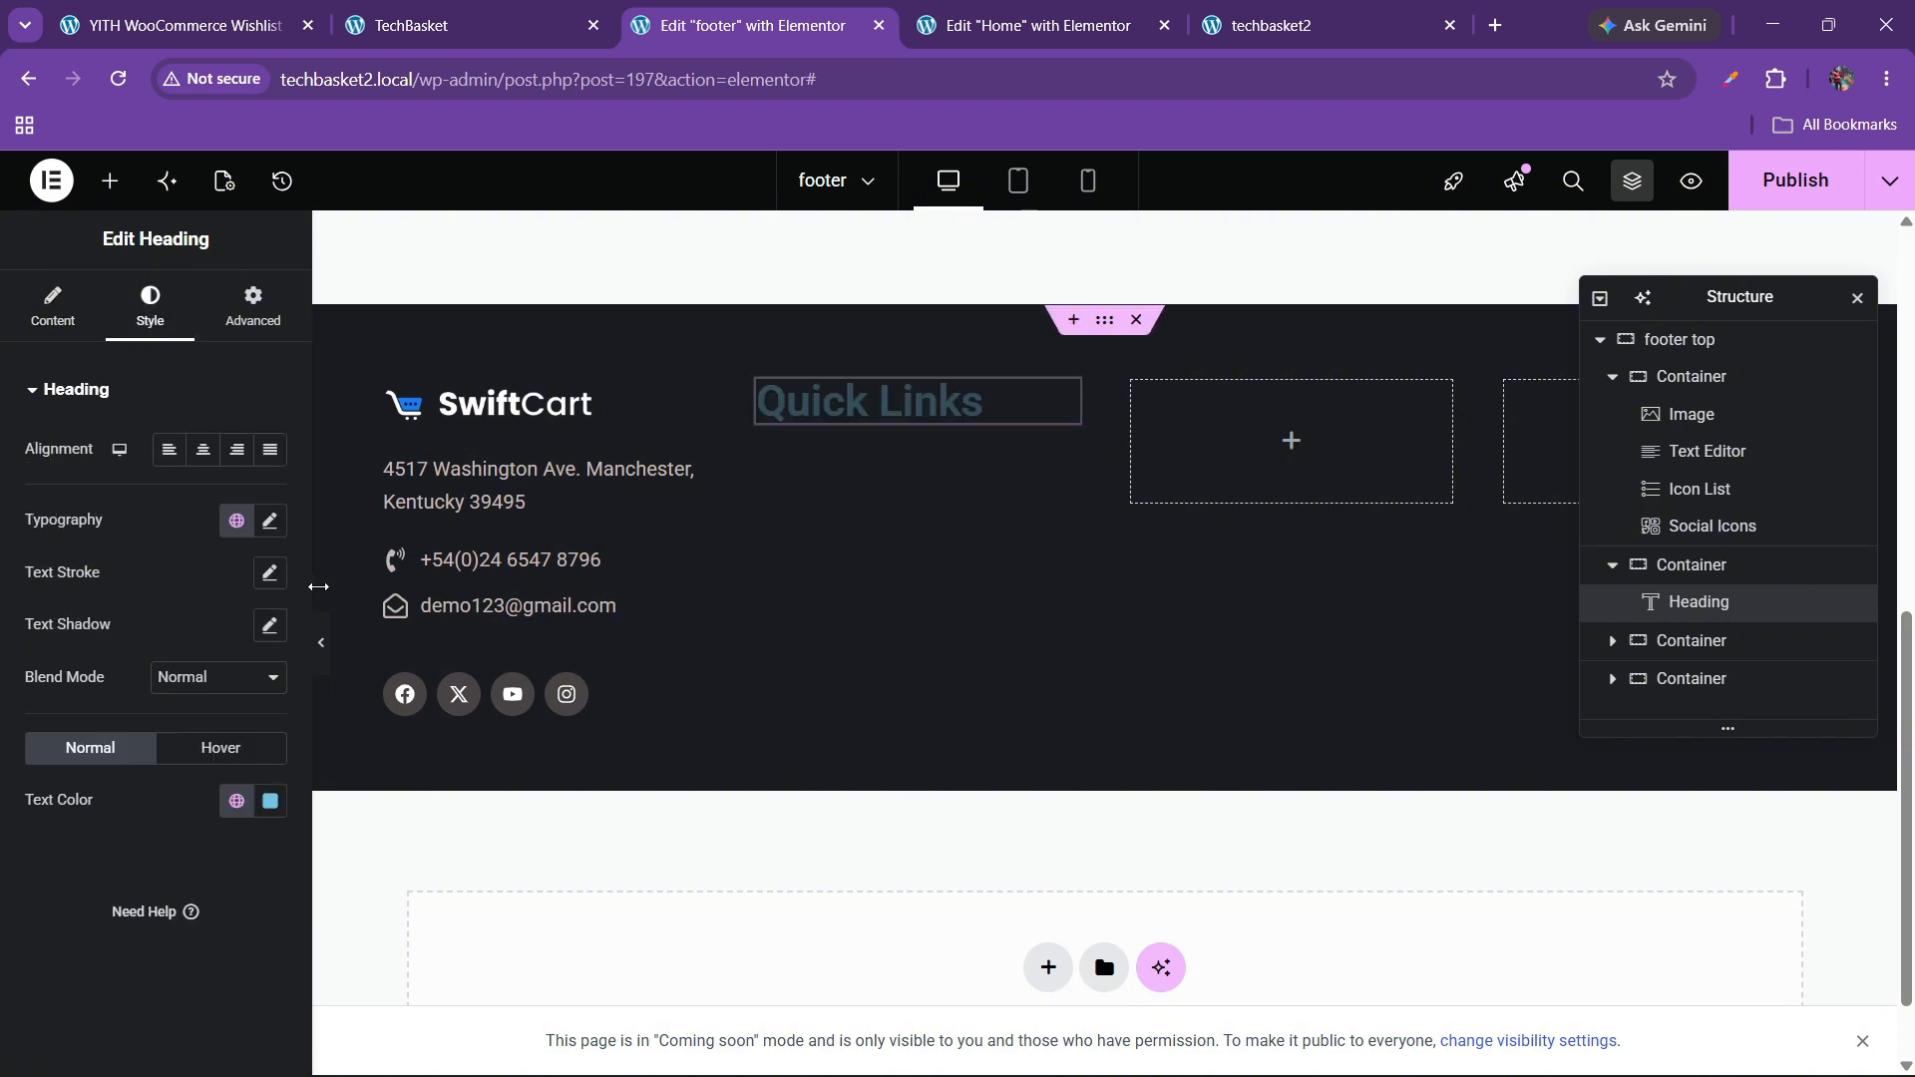
{"action": "left_click", "coordinate": [270, 802]}
{"action": "left_click_drag", "start_coordinate": [226, 551], "coordinate": [126, 479]}
{"action": "left_click", "coordinate": [30, 847]}
- Set the Quick Links heading's font size to 20 px
{"action": "left_click", "coordinate": [269, 522]}
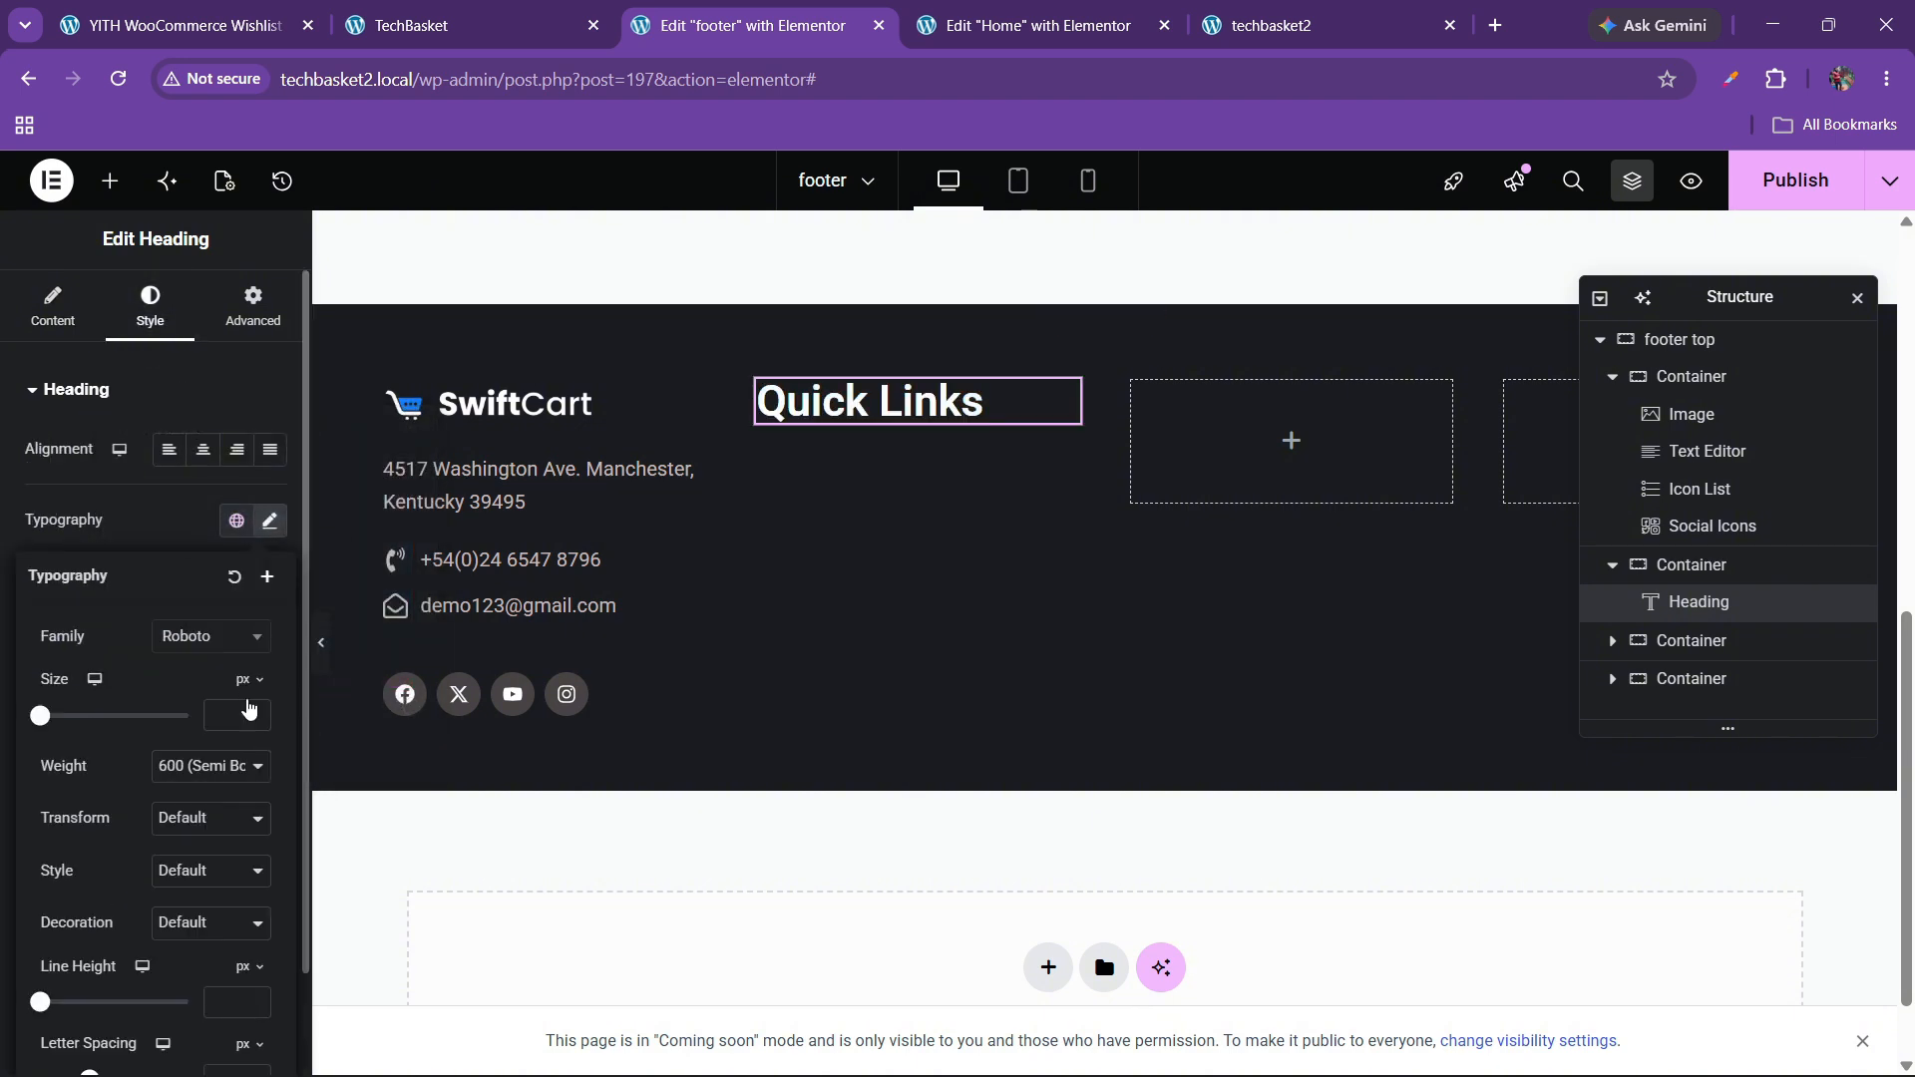
{"action": "left_click", "coordinate": [249, 712]}
{"action": "type", "text": "18"}
{"action": "left_click", "coordinate": [253, 711]}
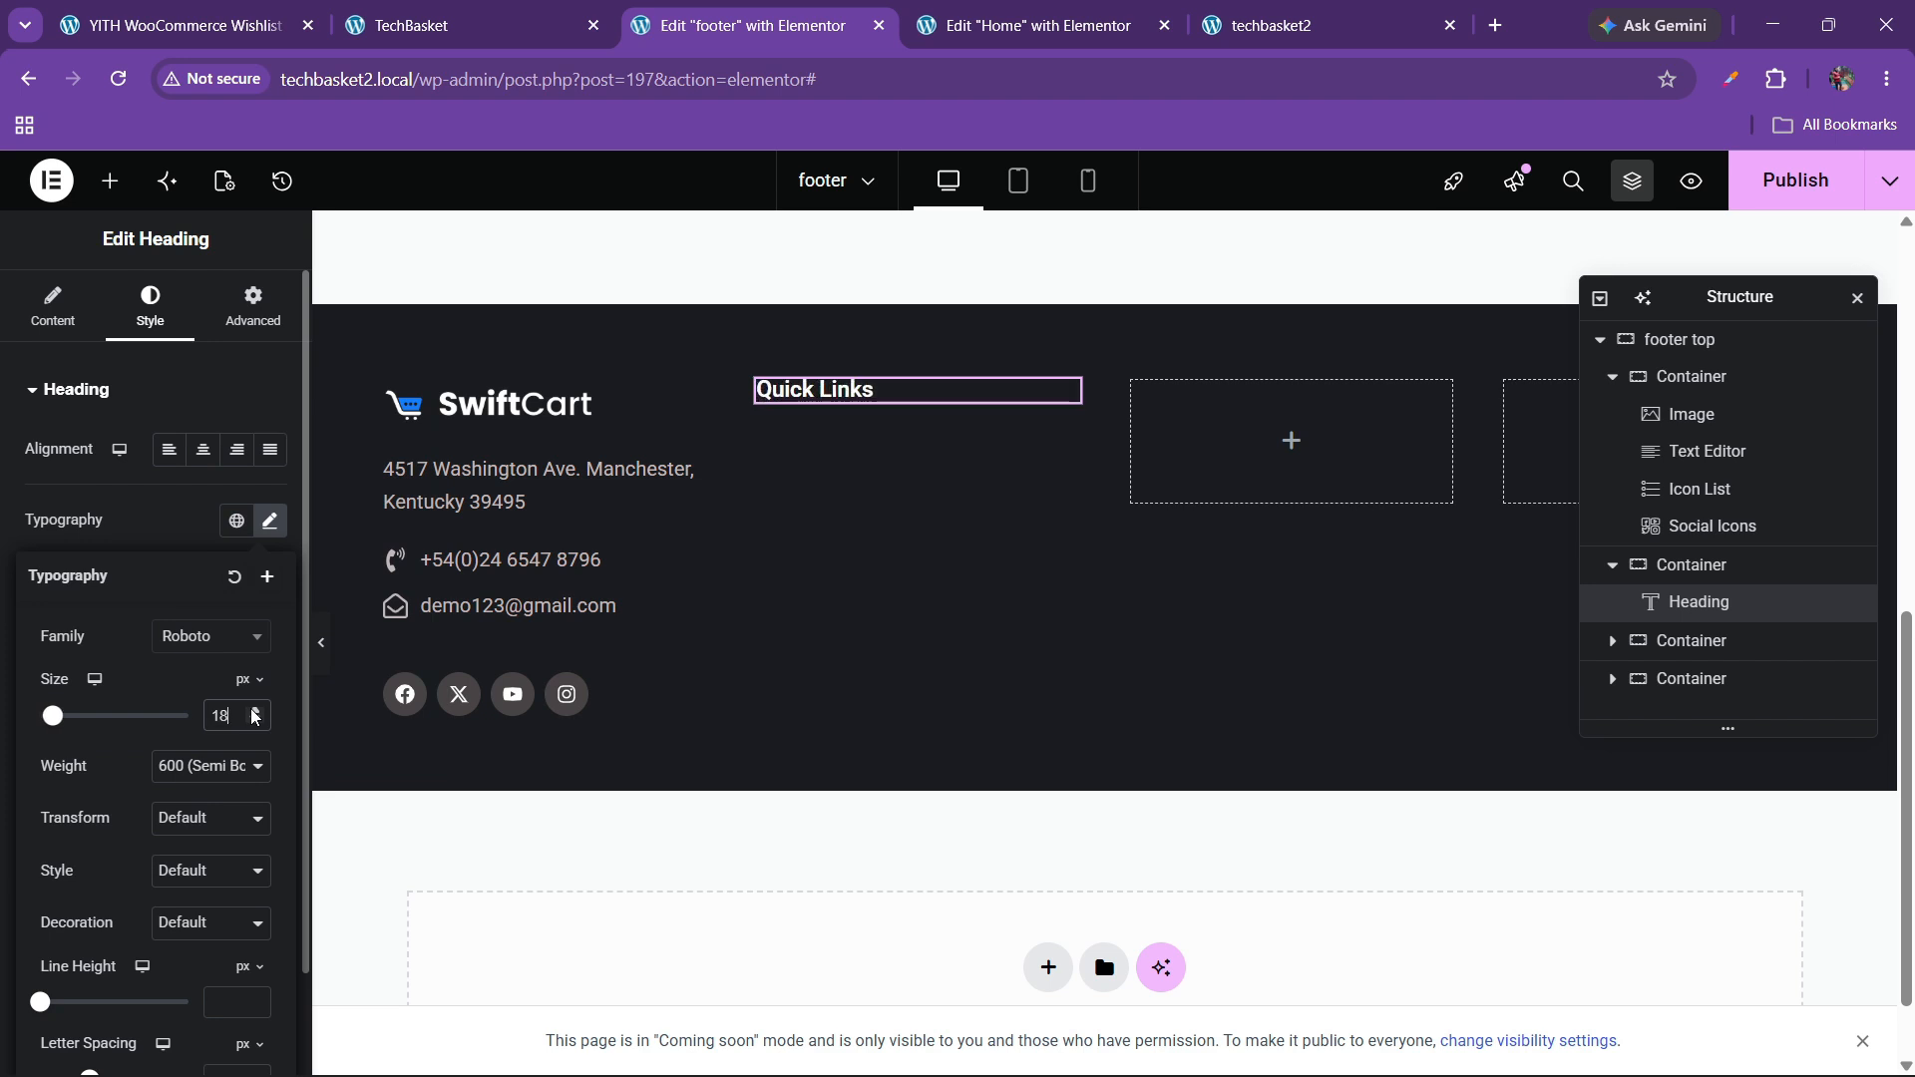
{"action": "left_click", "coordinate": [255, 712]}
{"action": "left_click", "coordinate": [254, 712]}
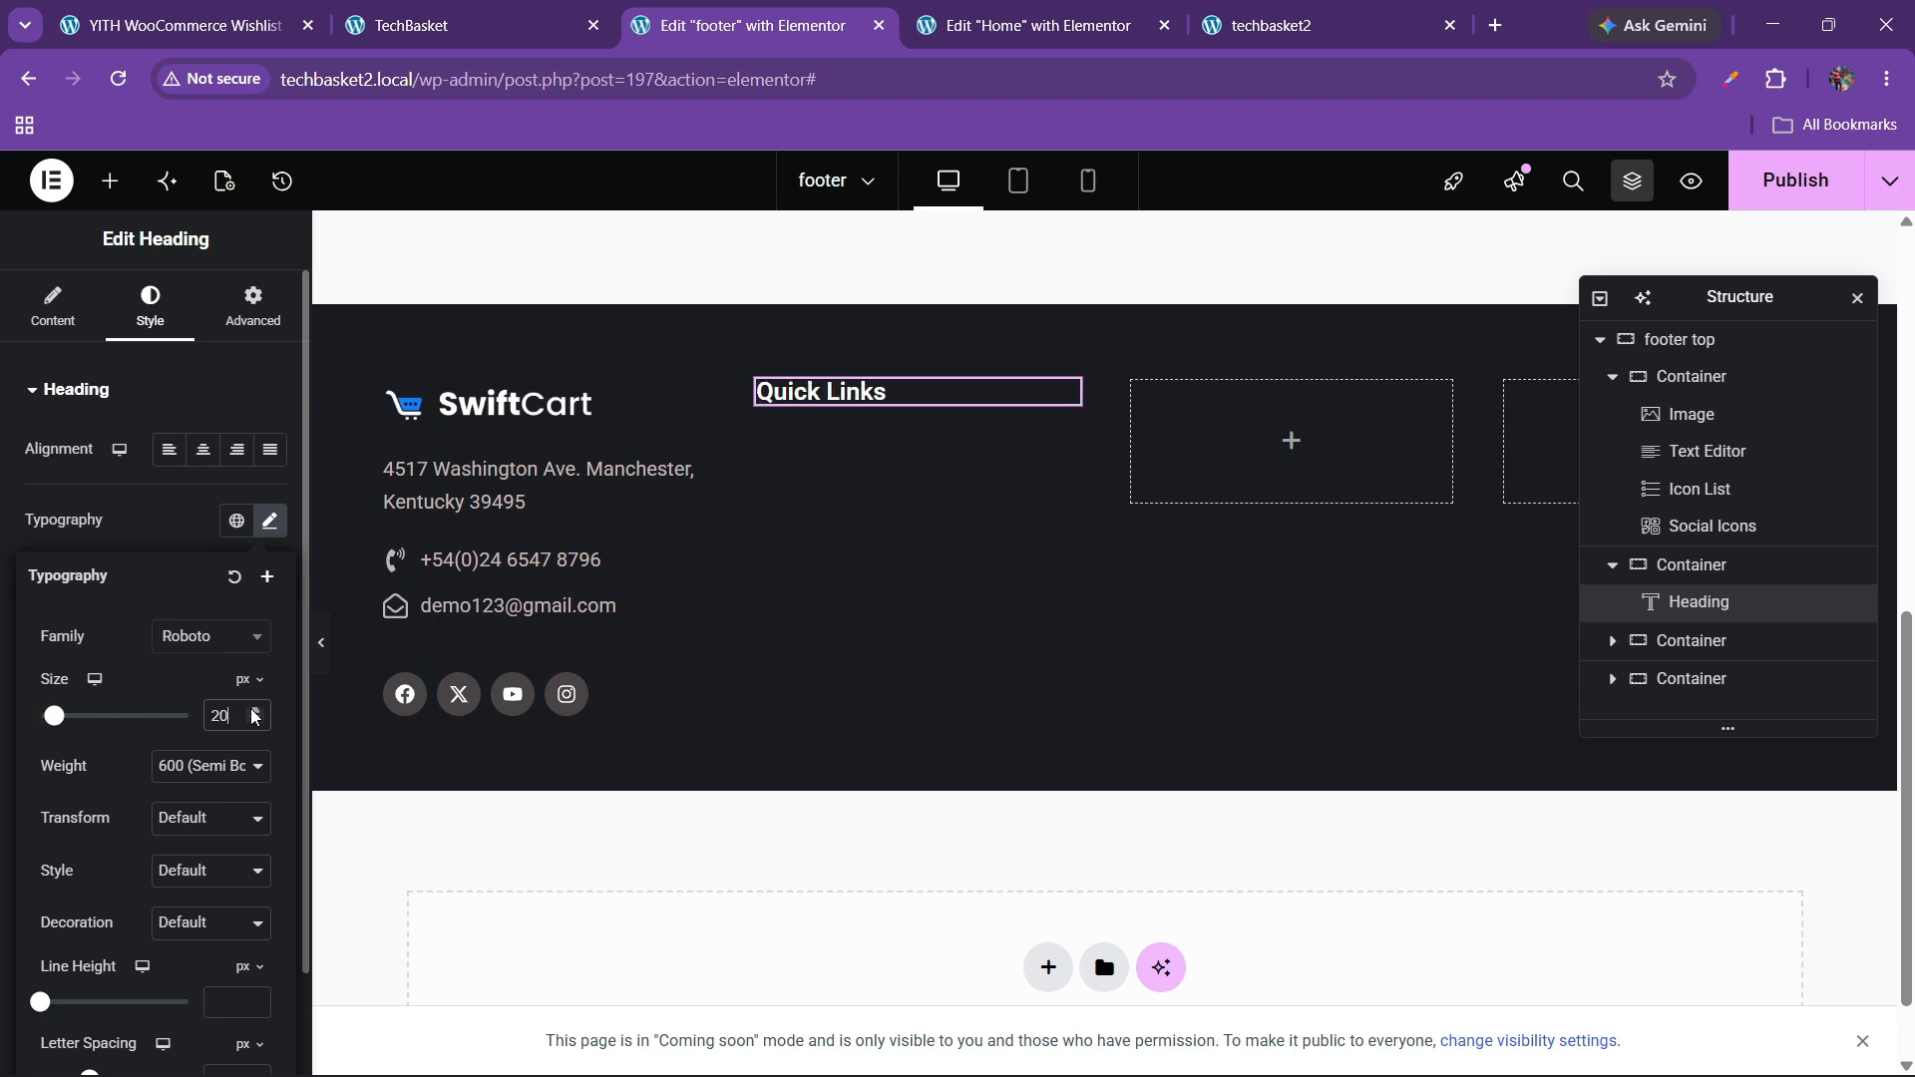
- Copy the contact Icon List from the first column and paste it below the Quick Links heading
{"action": "left_click", "coordinate": [110, 181]}
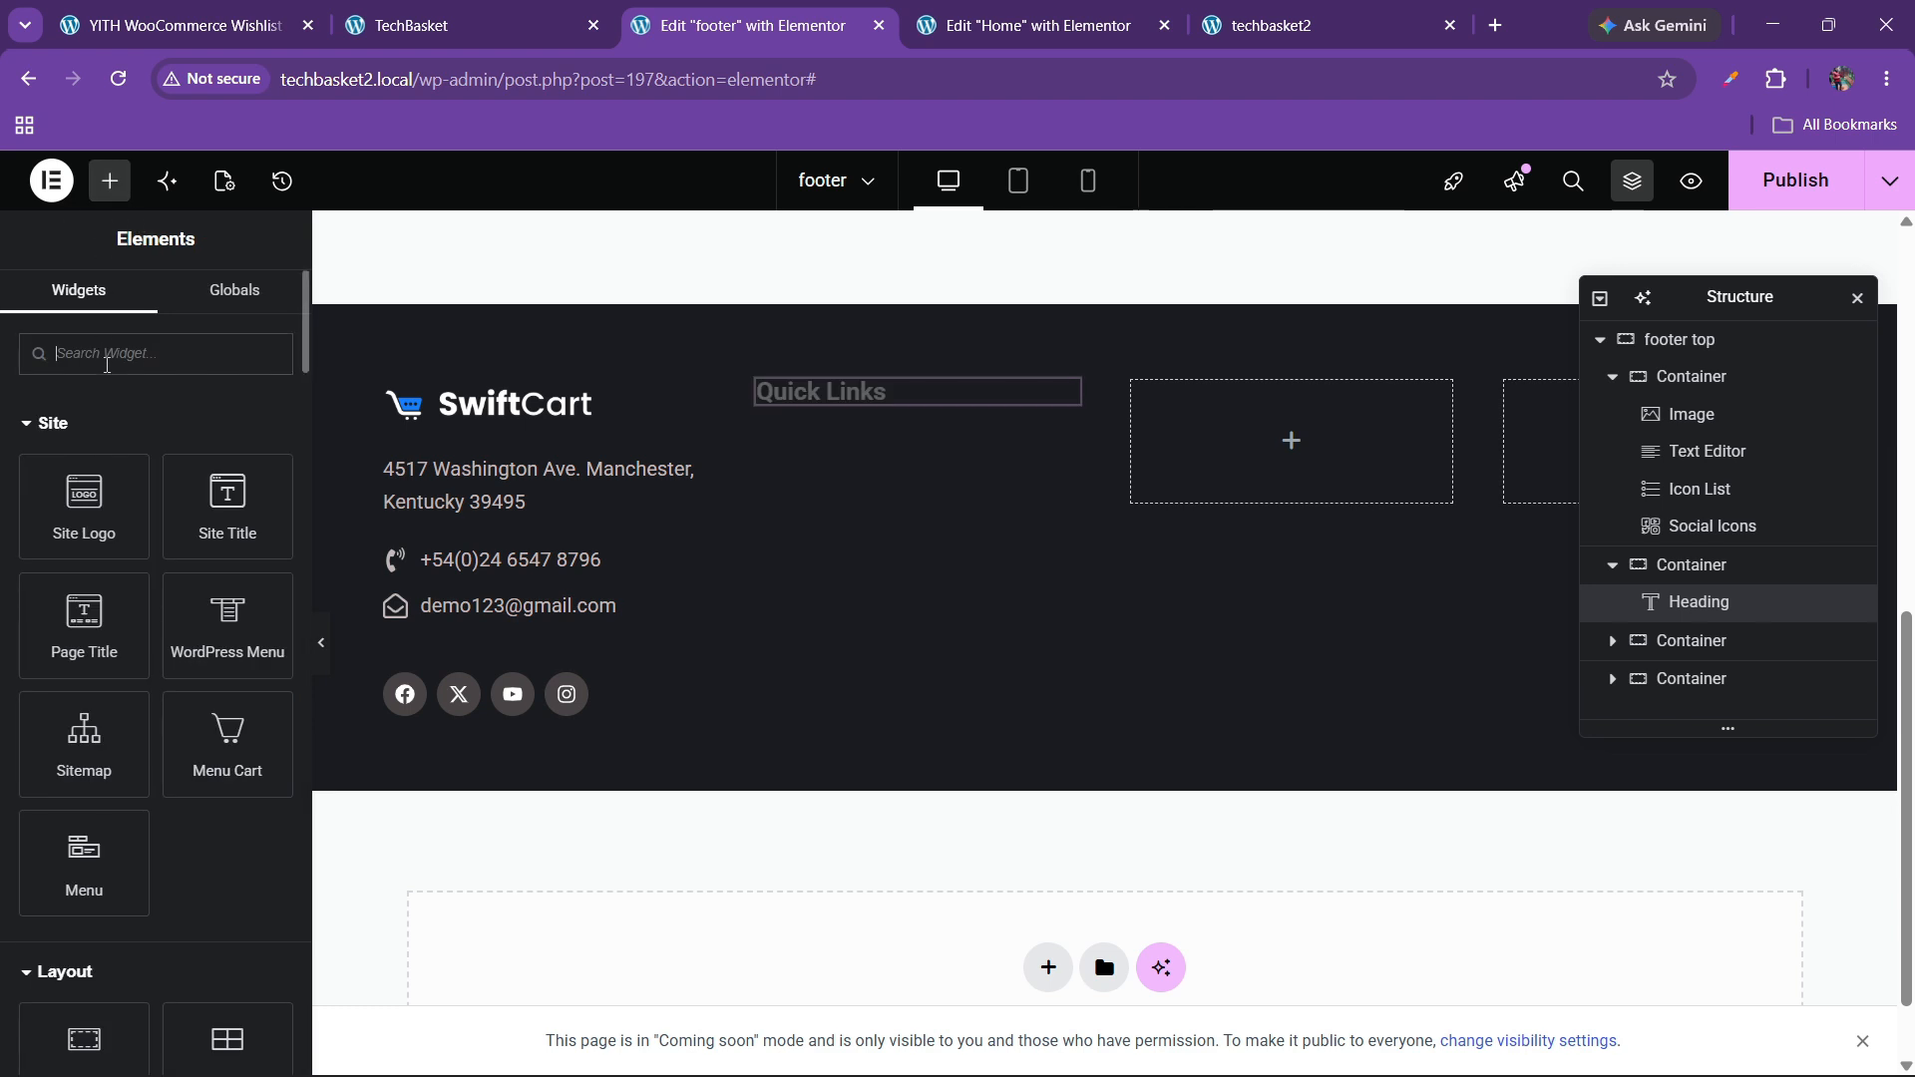
{"action": "right_click", "coordinate": [474, 584]}
{"action": "left_click", "coordinate": [503, 568]}
{"action": "right_click", "coordinate": [534, 586]}
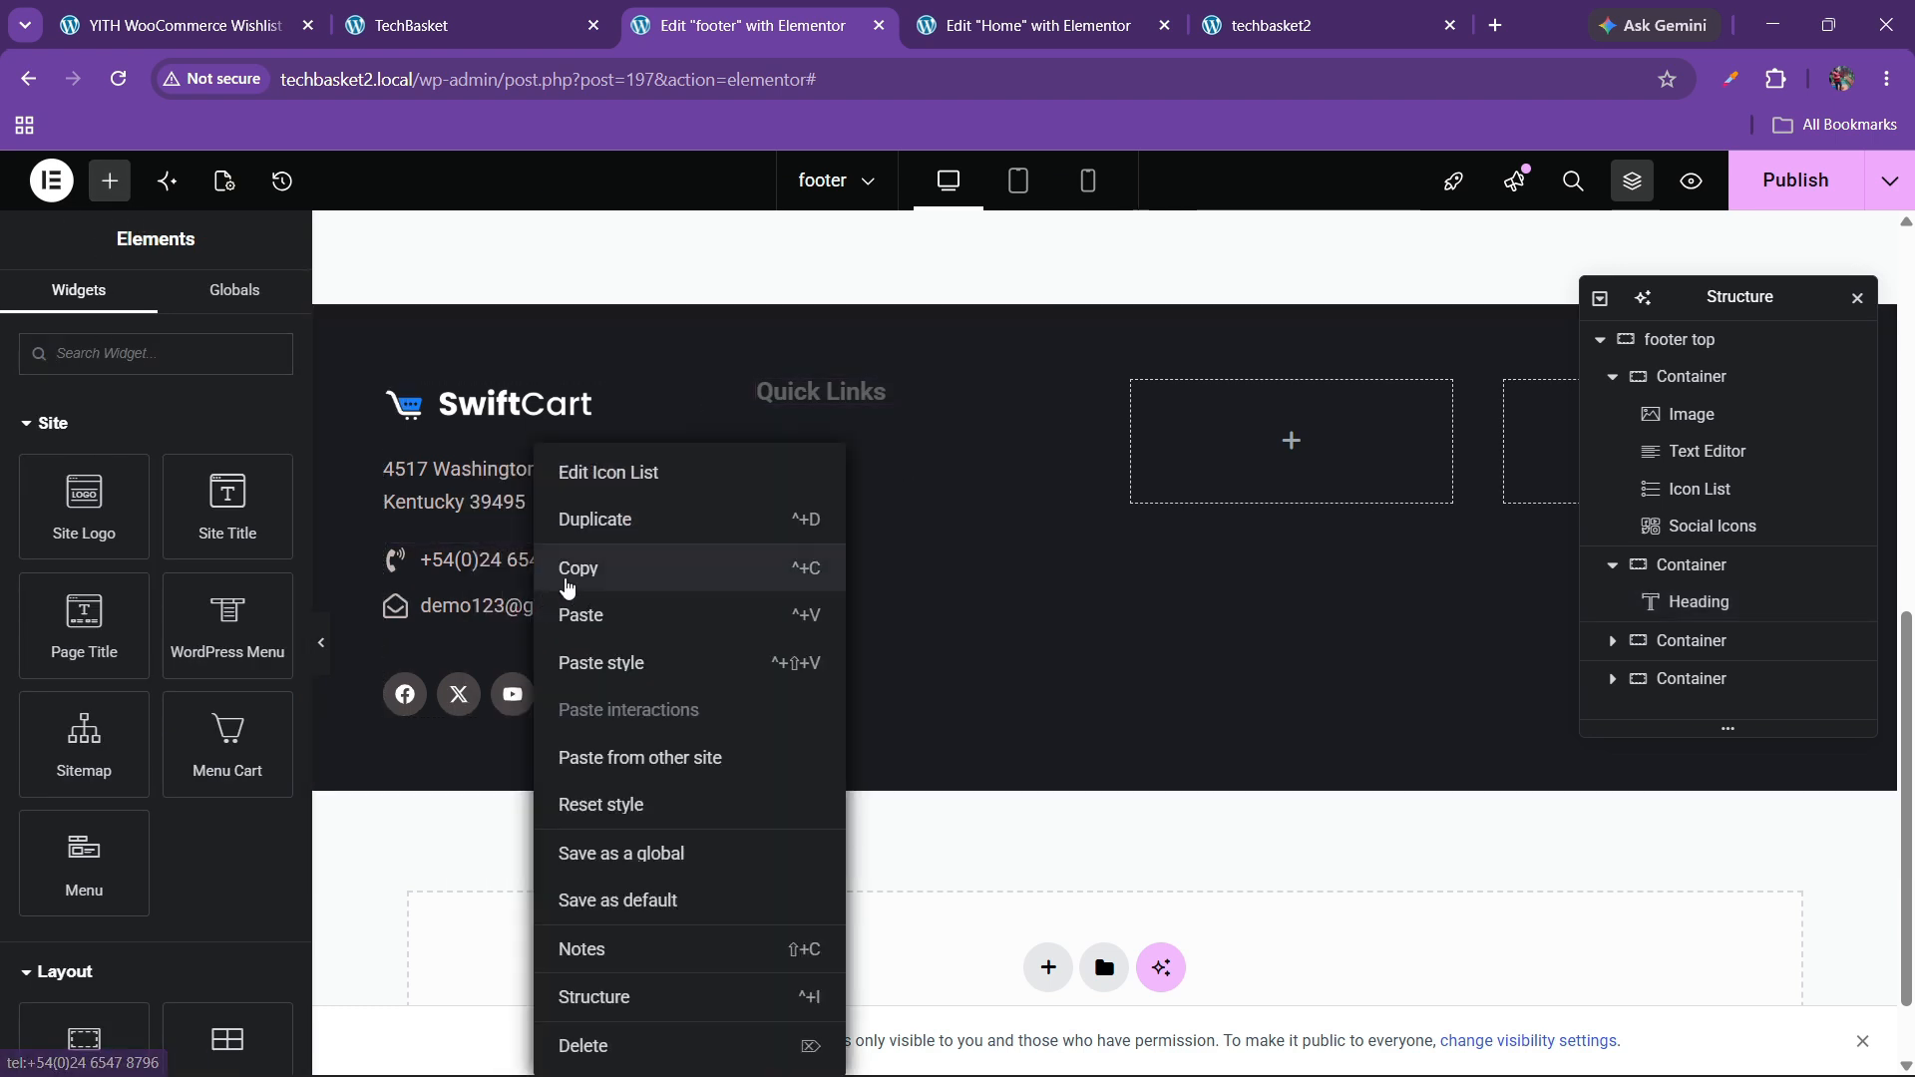
{"action": "left_click", "coordinate": [564, 570]}
{"action": "right_click", "coordinate": [833, 393]}
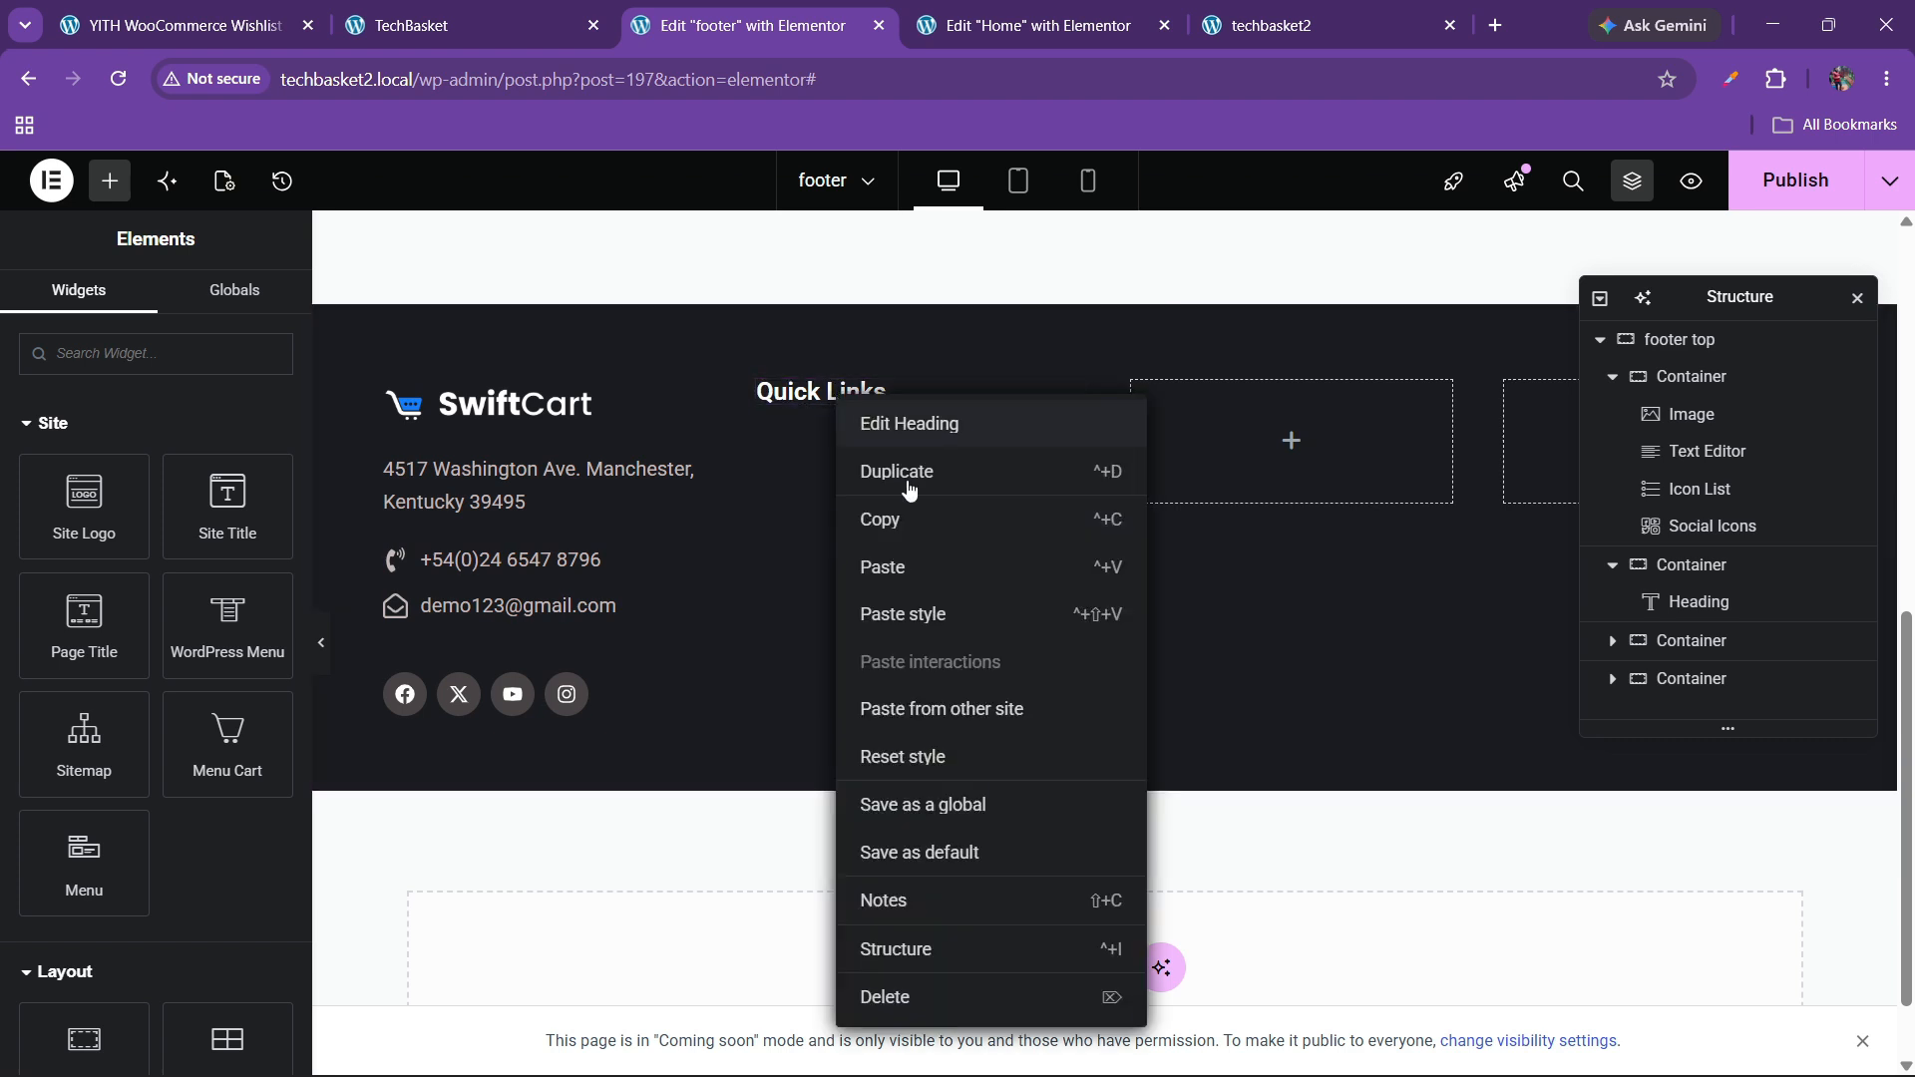
{"action": "left_click", "coordinate": [901, 557]}
- Remove the icon from the copied list's first item and change its text to "Home"
{"action": "left_click", "coordinate": [125, 543]}
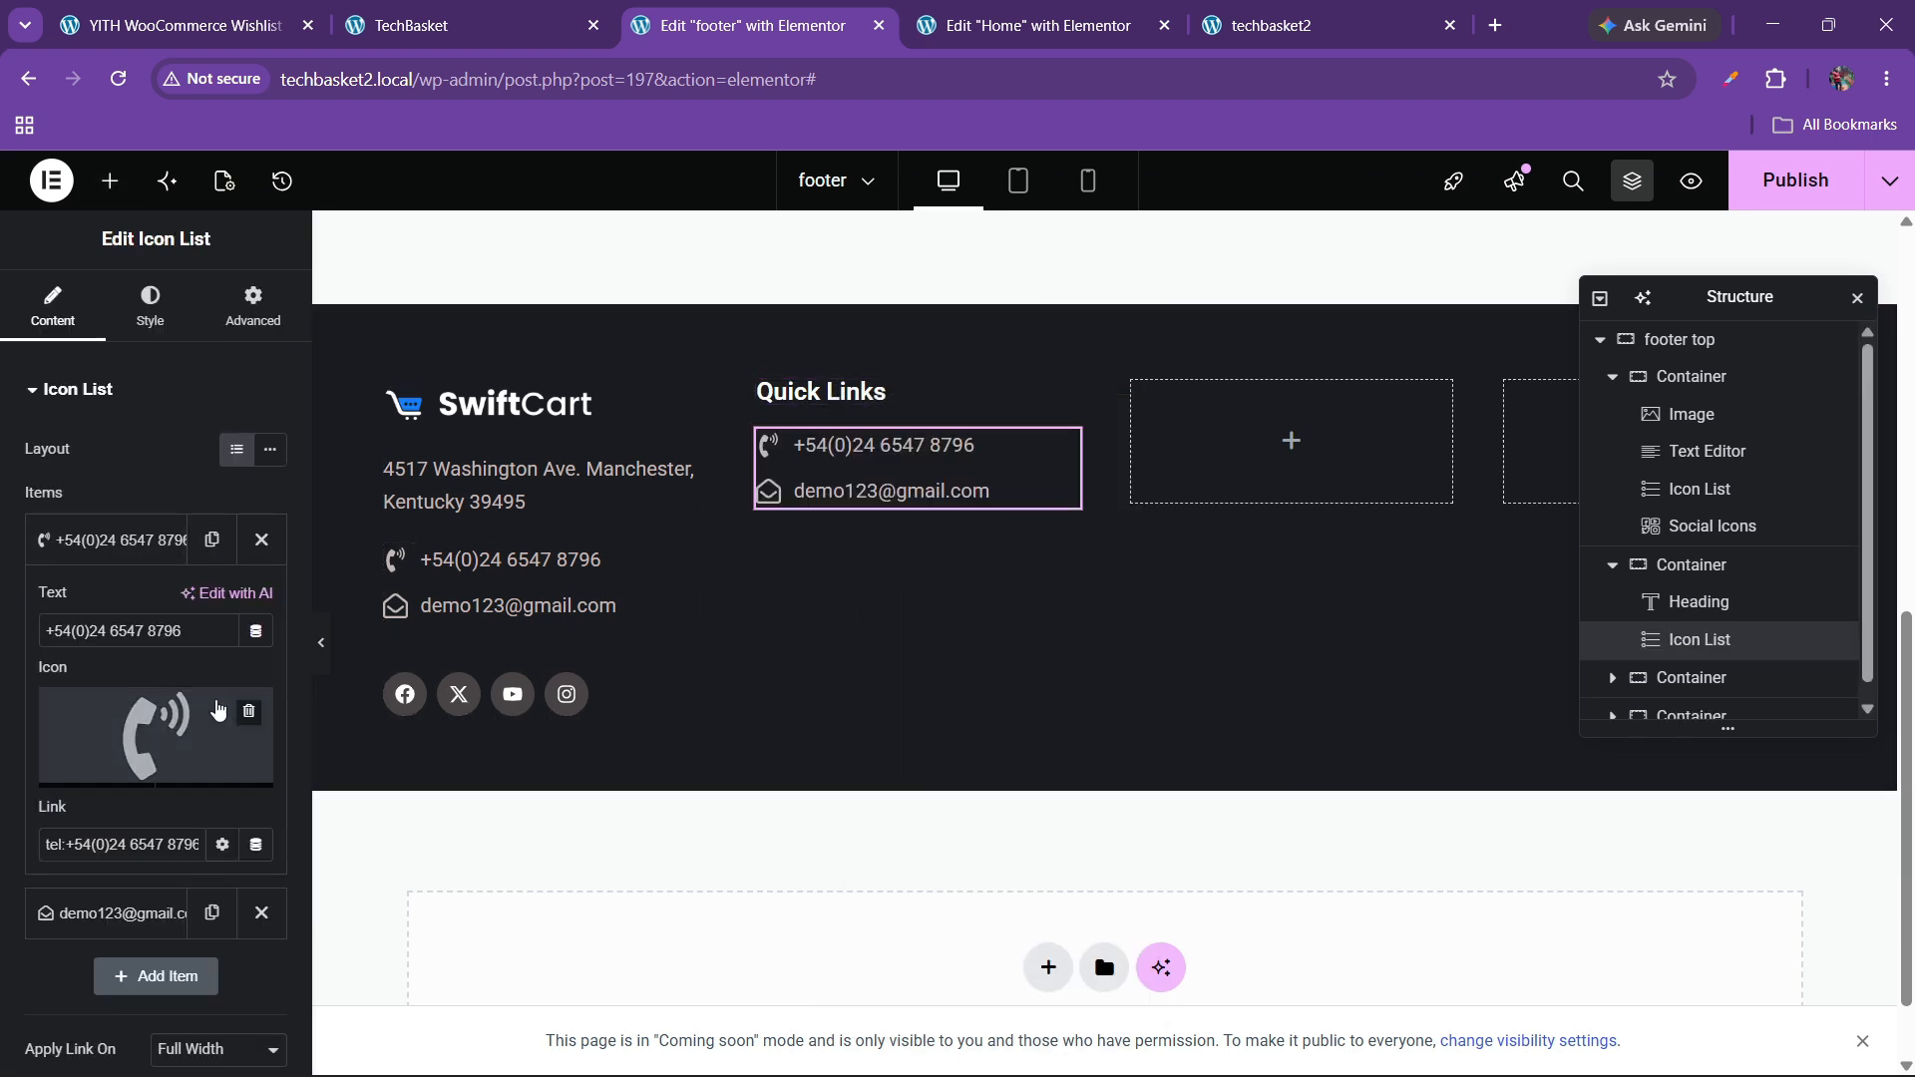
{"action": "left_click", "coordinate": [237, 725]}
{"action": "triple_click", "coordinate": [159, 638]}
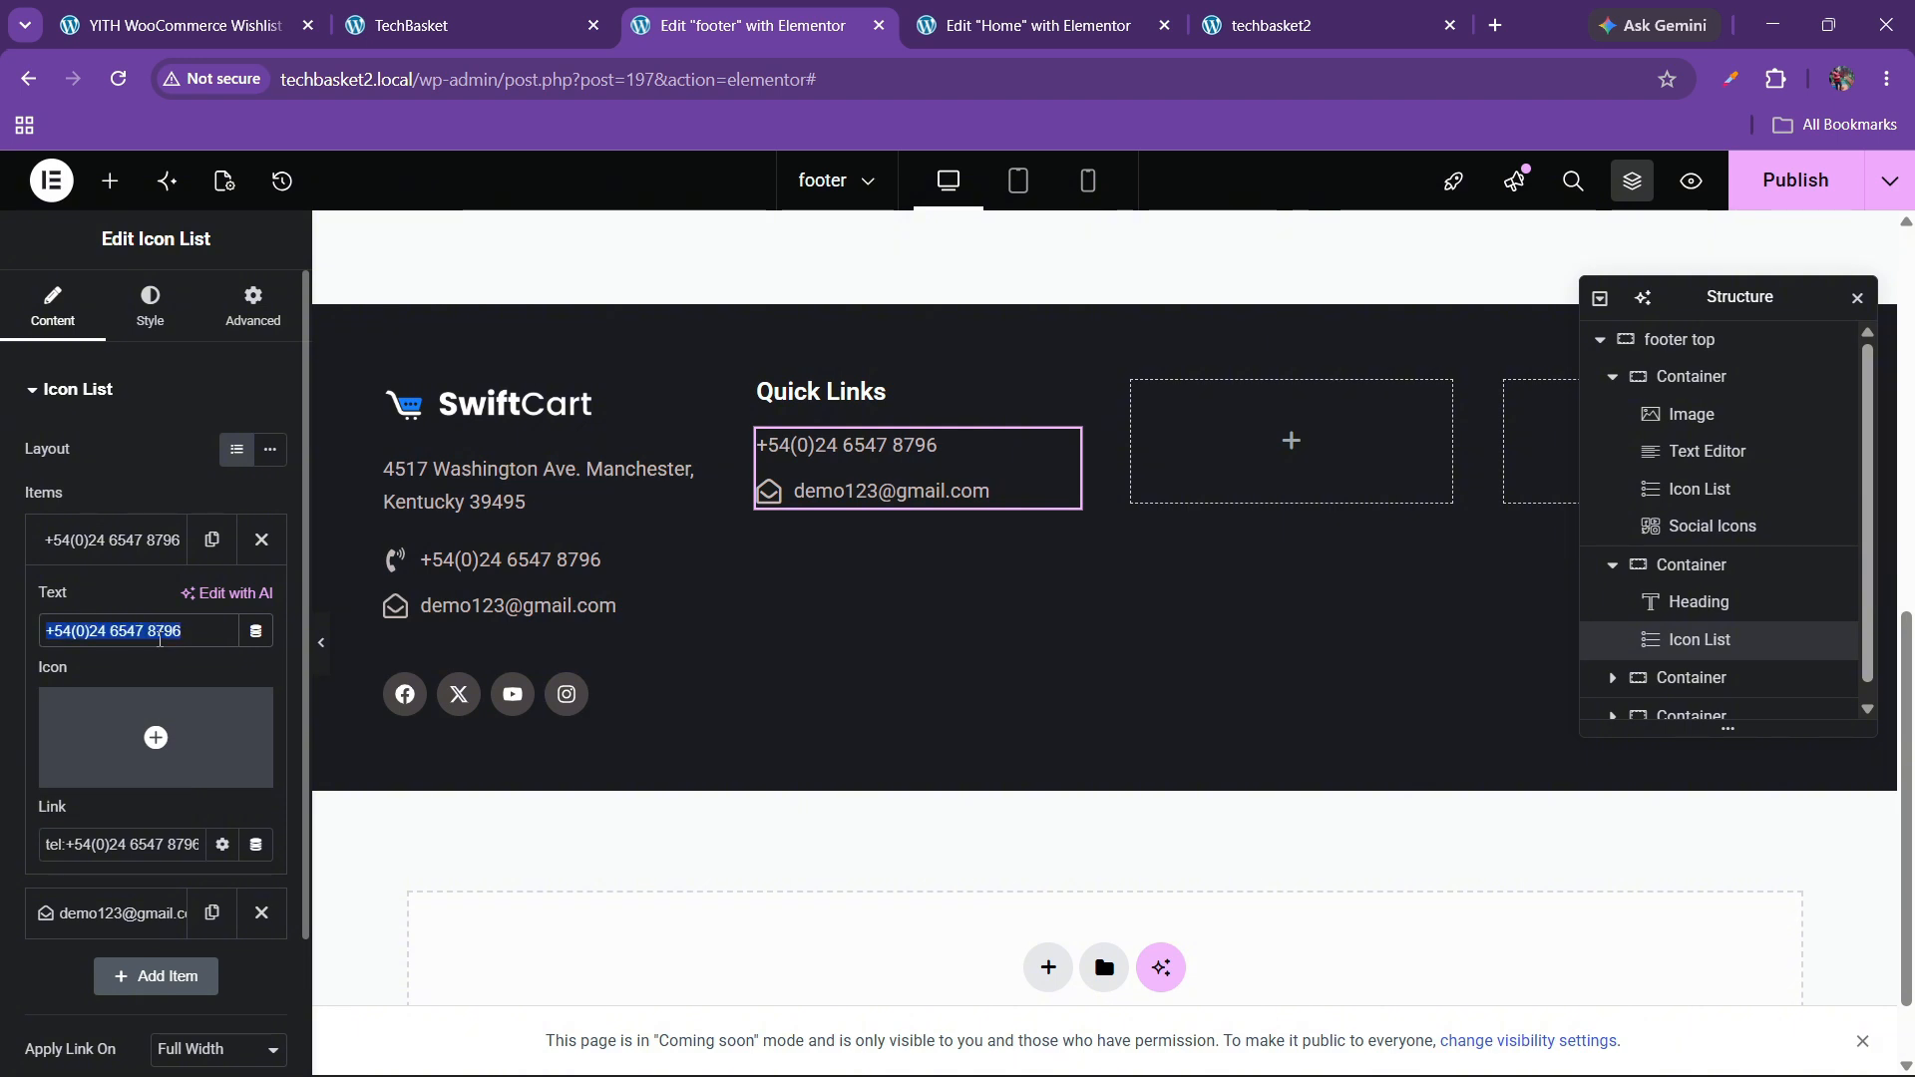
{"action": "key", "text": "BackSpace"}
{"action": "type", "text": "Home"}
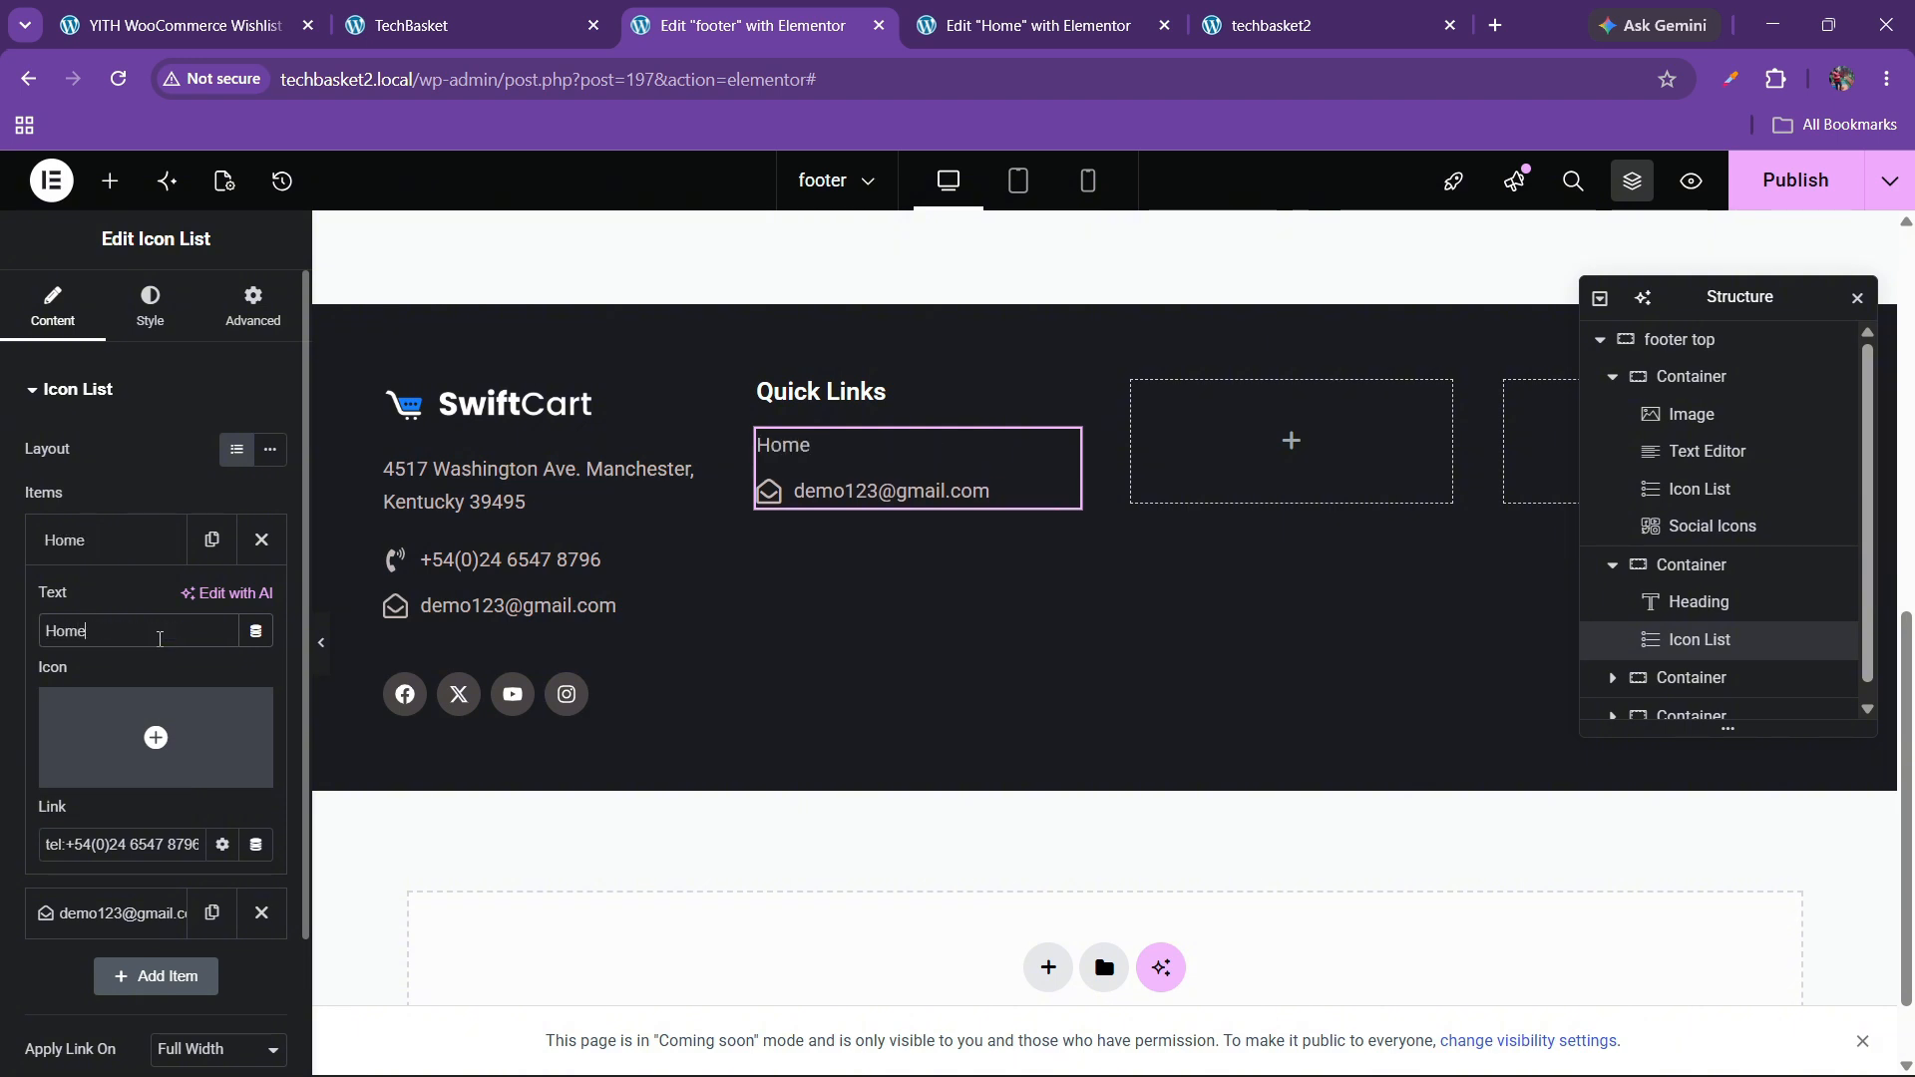
- Copy the "About Us" text from the TechBasket reference footer and delete the e-mail item from the Quick Links icon list
{"action": "left_click", "coordinate": [154, 546]}
{"action": "left_click", "coordinate": [411, 25]}
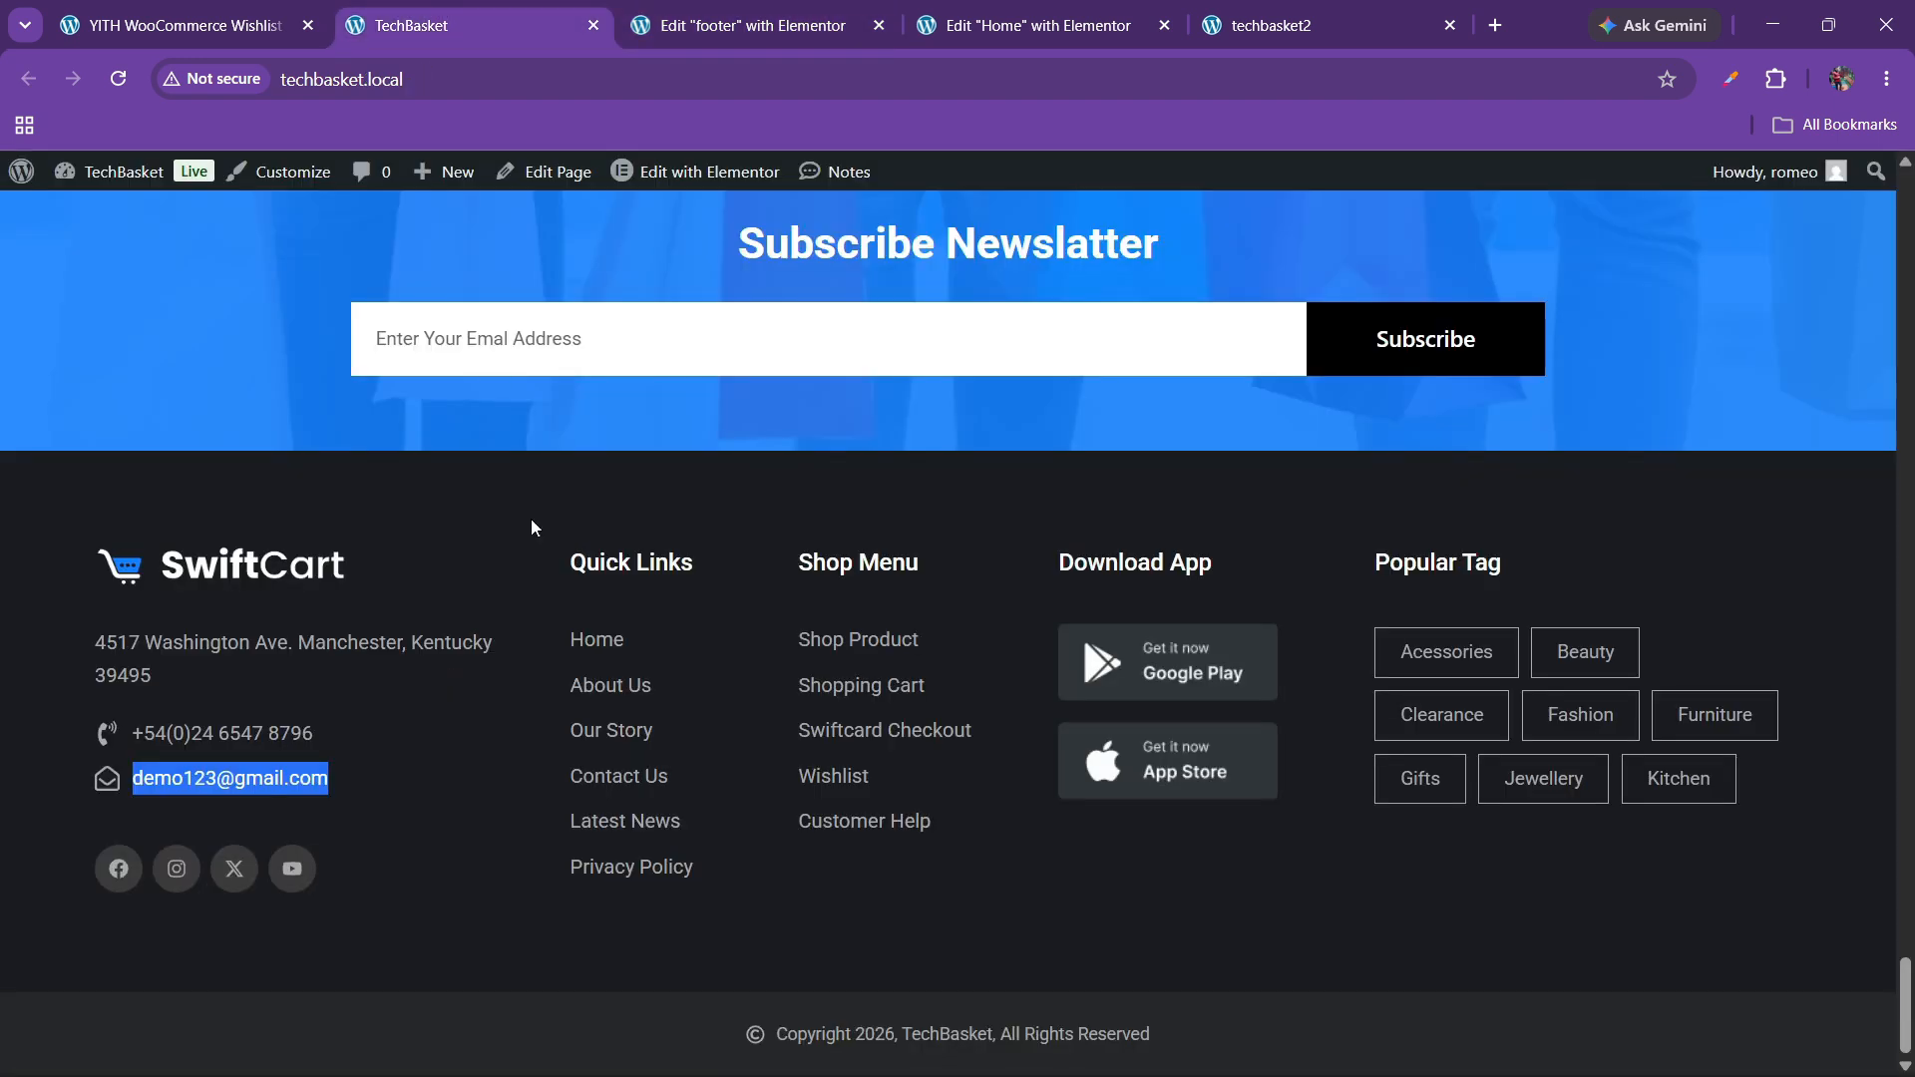
{"action": "left_click", "coordinate": [509, 725]}
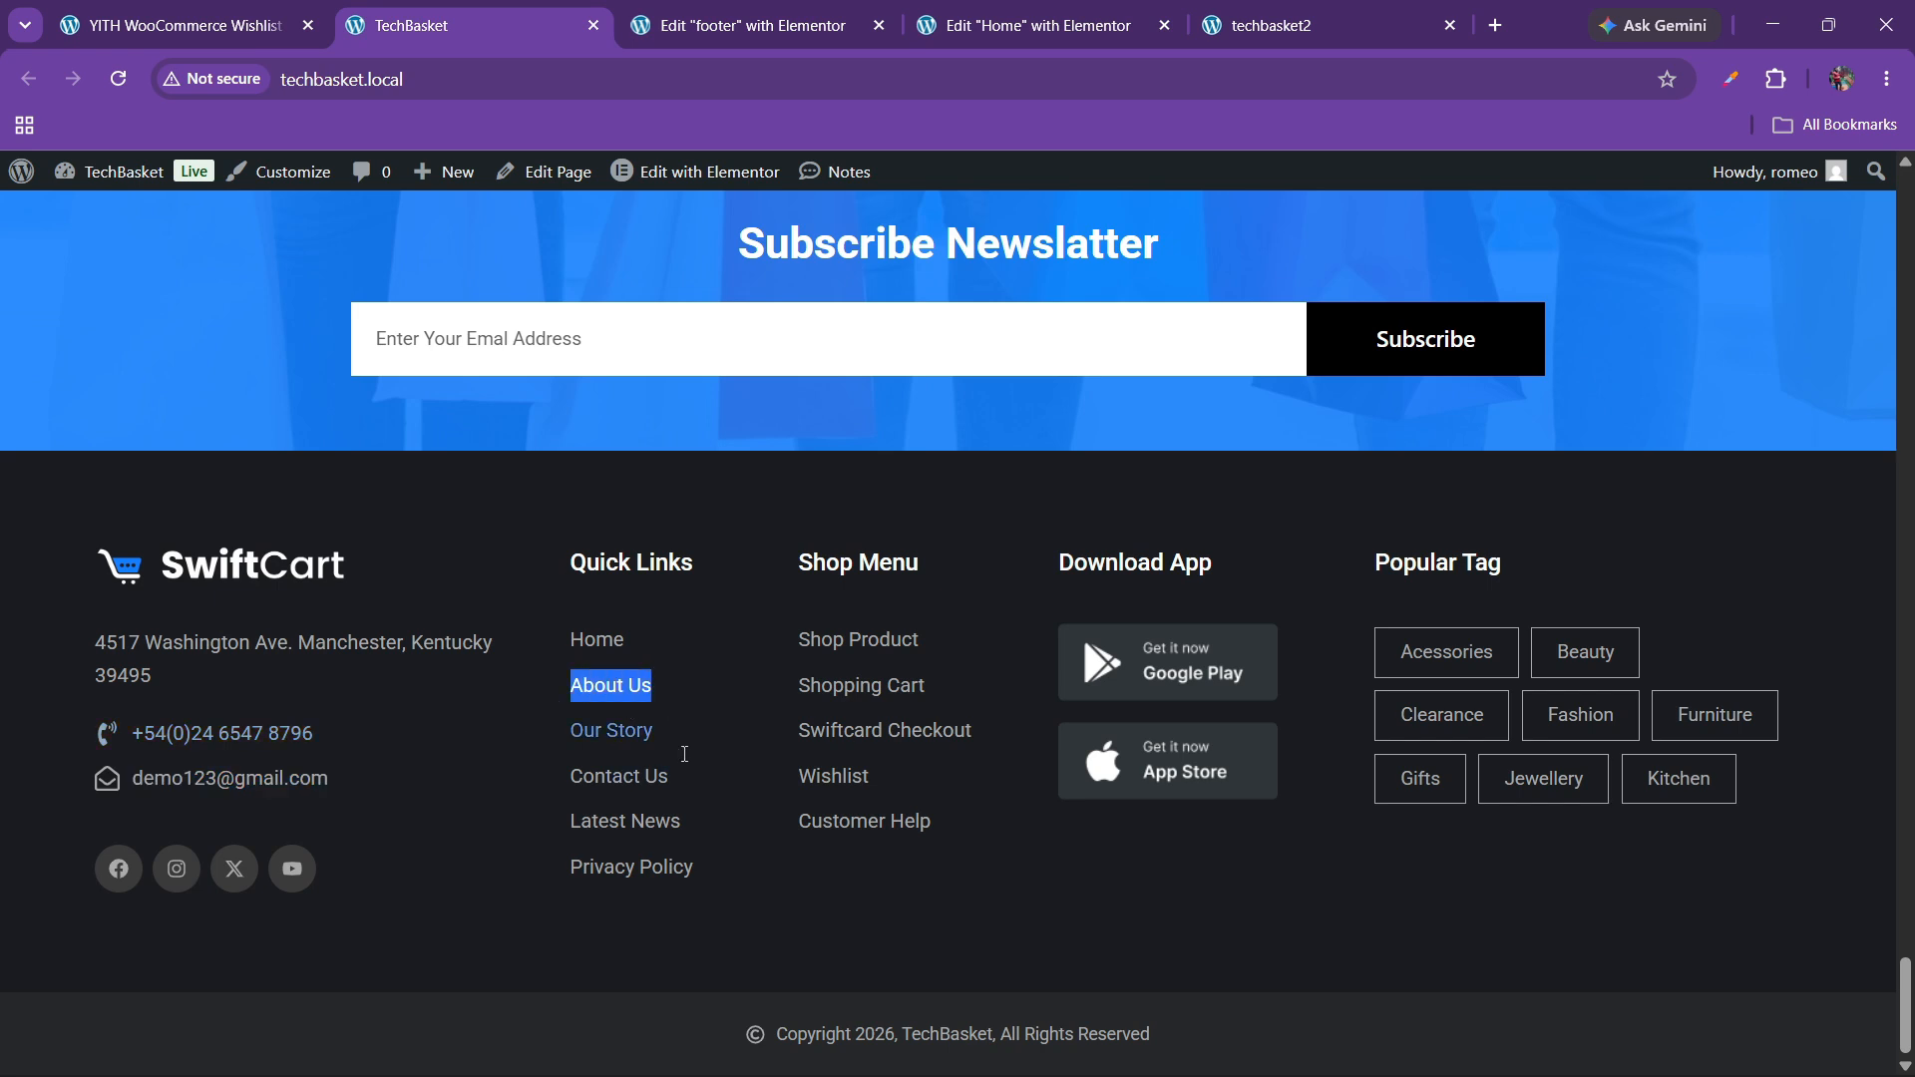
{"action": "left_click", "coordinate": [753, 25]}
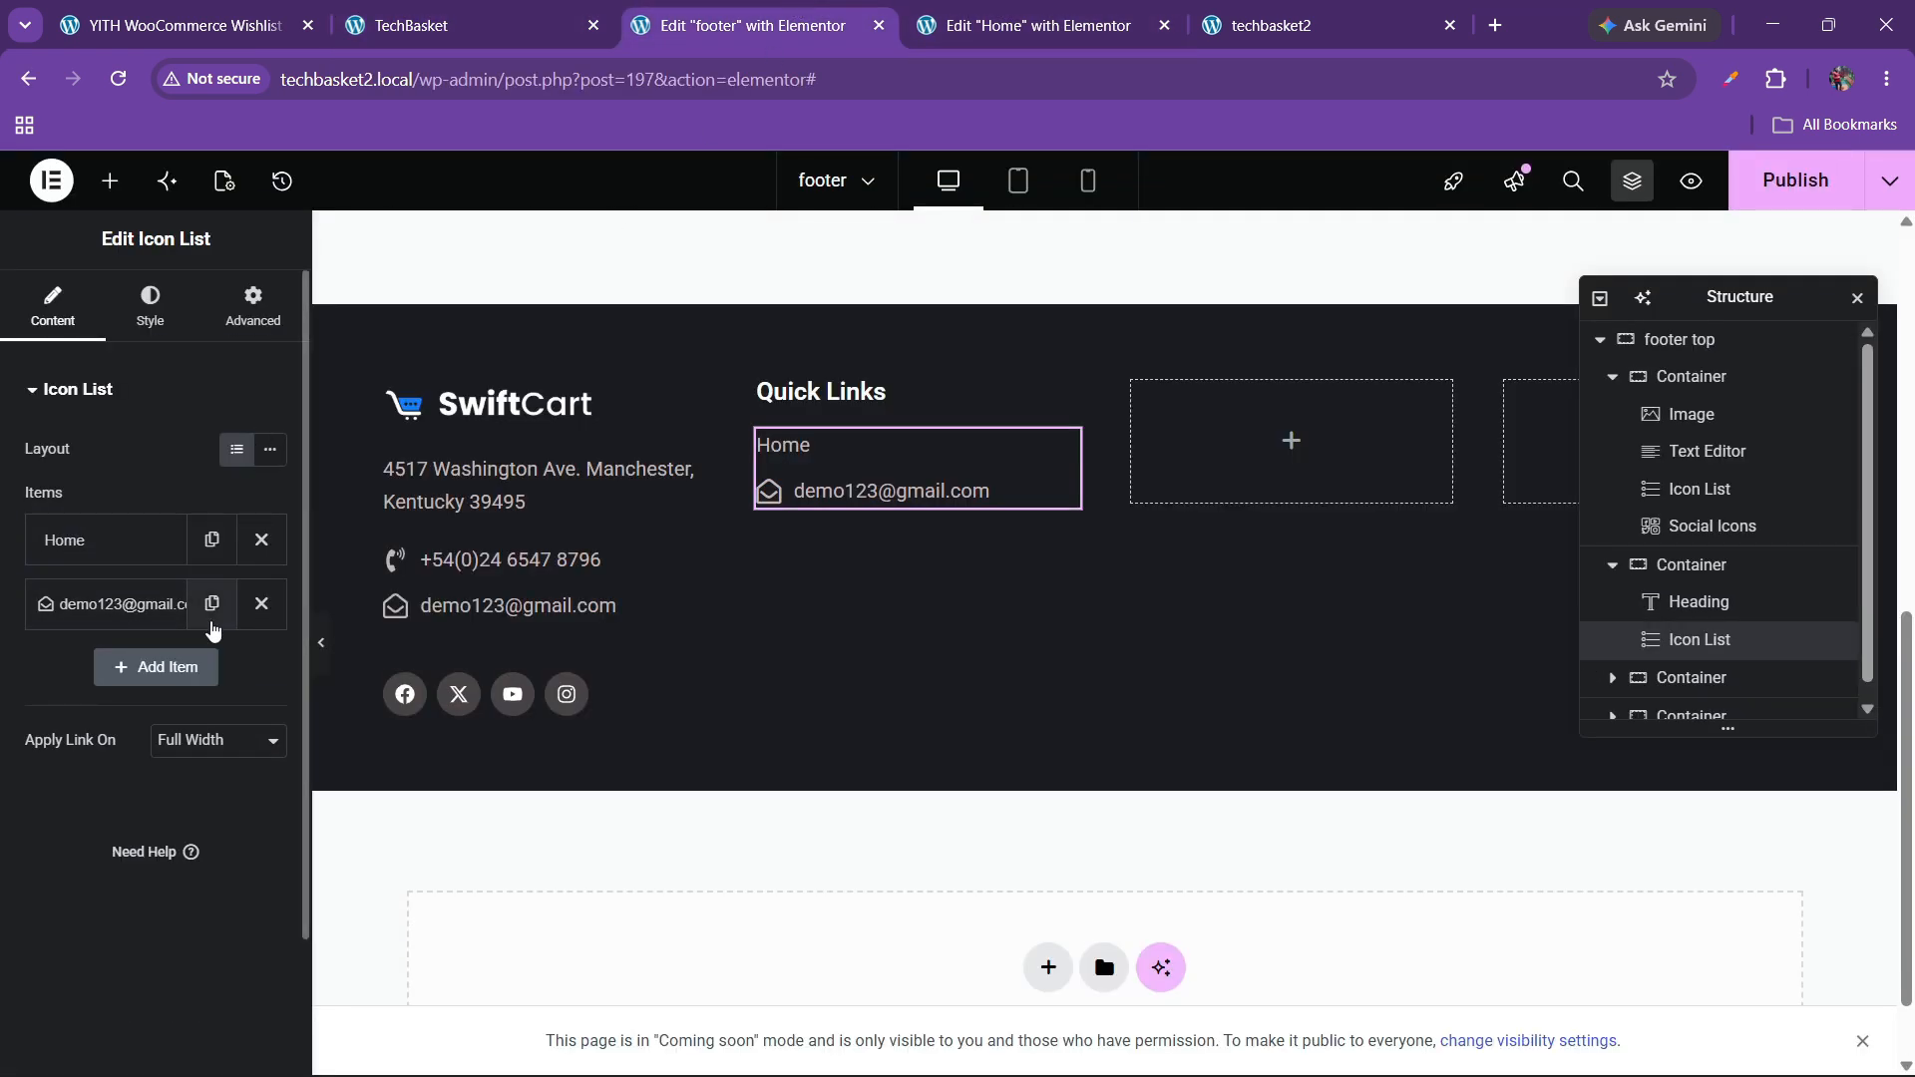
{"action": "left_click", "coordinate": [175, 605]}
{"action": "left_click", "coordinate": [257, 608]}
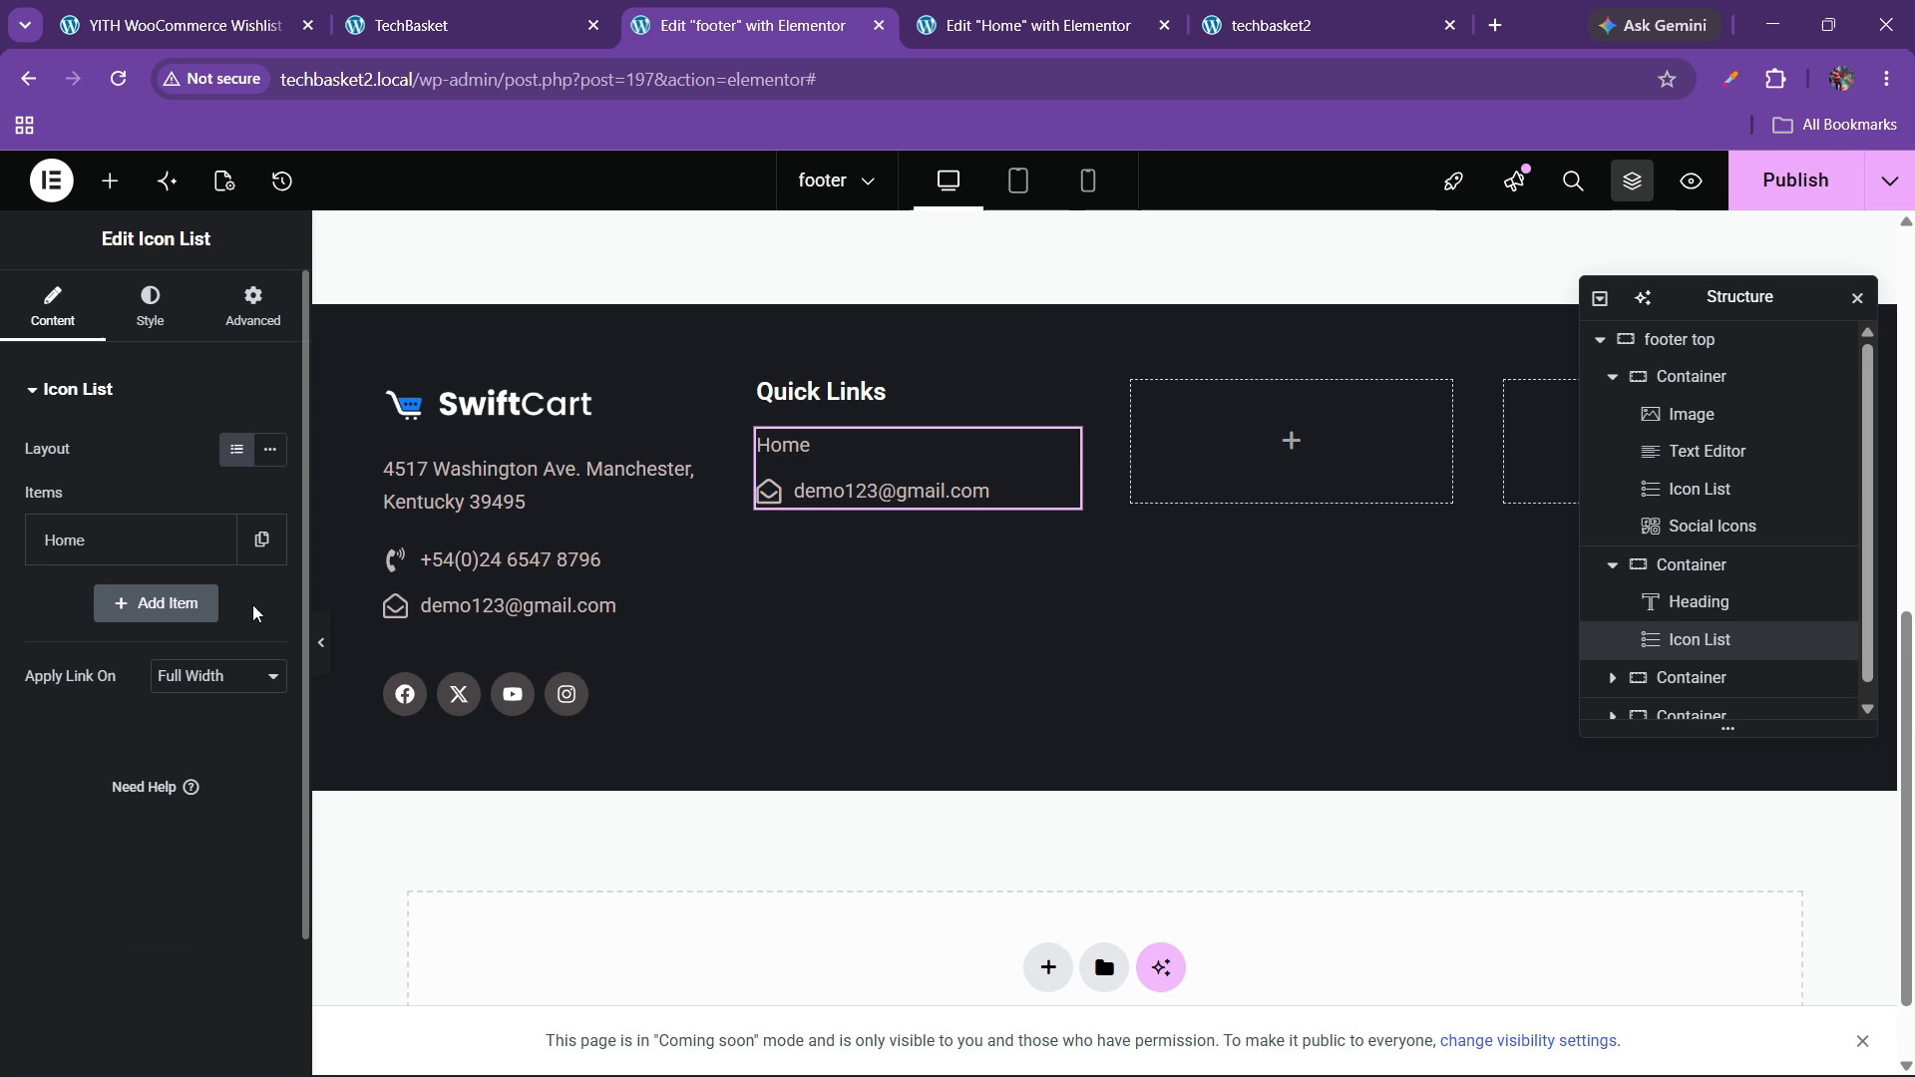
- Duplicate the Home item in the Quick Links icon list and change the copy's text to "About Us"
{"action": "left_click", "coordinate": [261, 539]}
{"action": "left_click", "coordinate": [123, 605]}
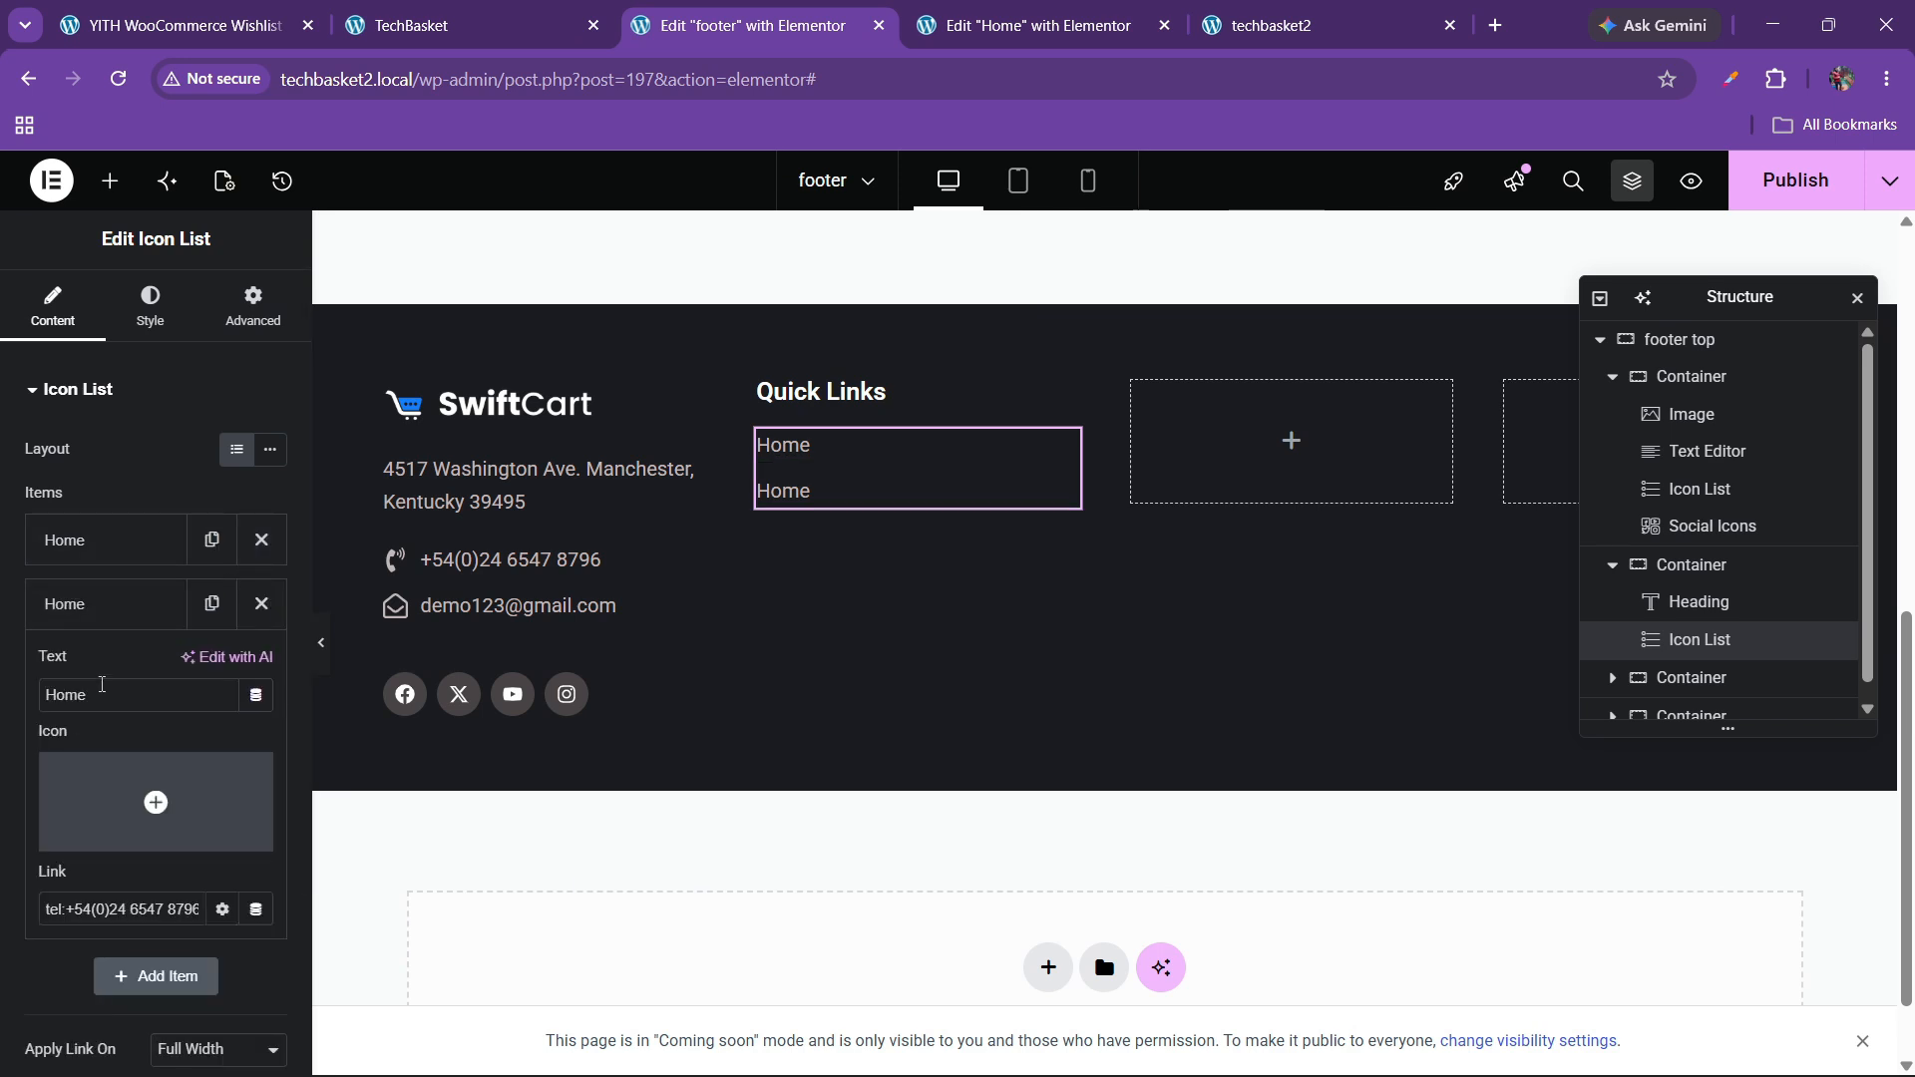
{"action": "type", "text": "About Us"}
{"action": "left_click", "coordinate": [77, 606]}
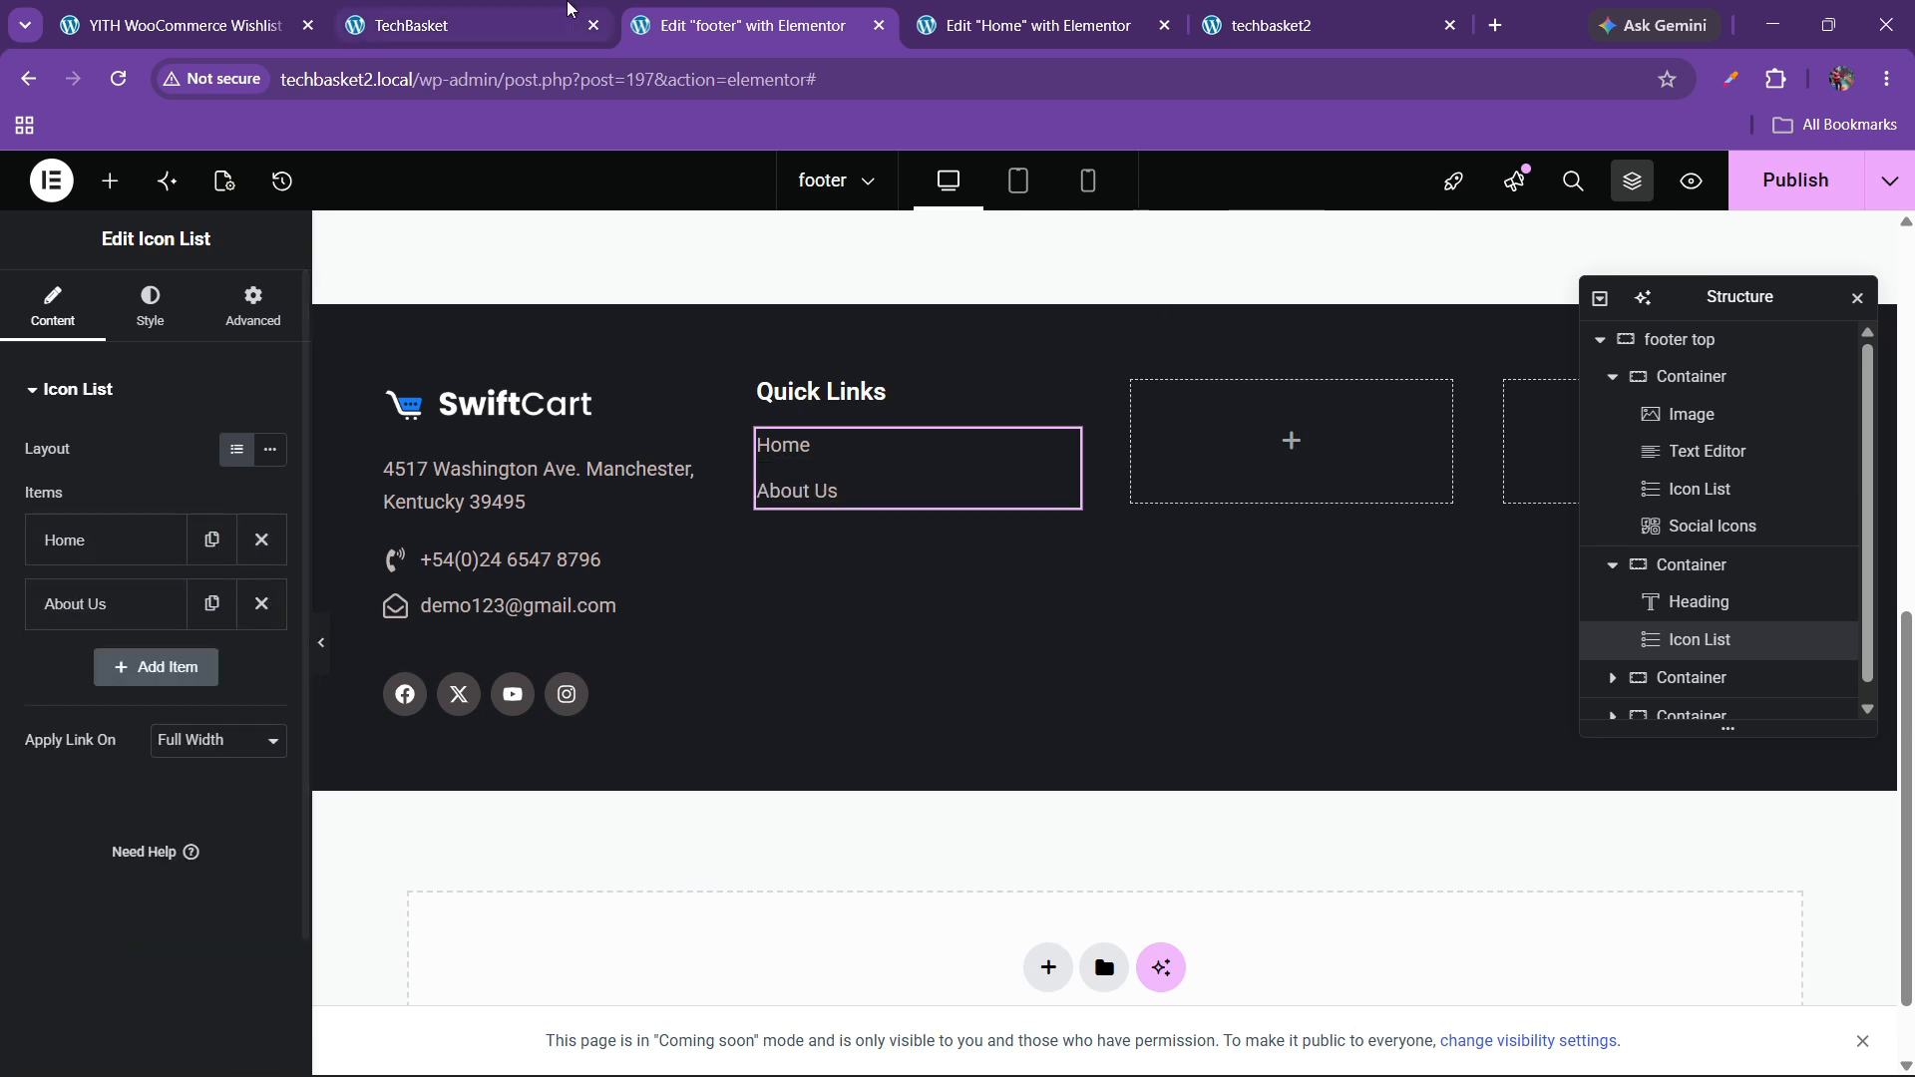
- Add an "Our Story" item to the Quick Links list by duplicating About Us and pasting the text copied from the TechBasket footer
{"action": "left_click", "coordinate": [449, 25]}
{"action": "left_click_drag", "start_coordinate": [577, 741], "coordinate": [653, 743]}
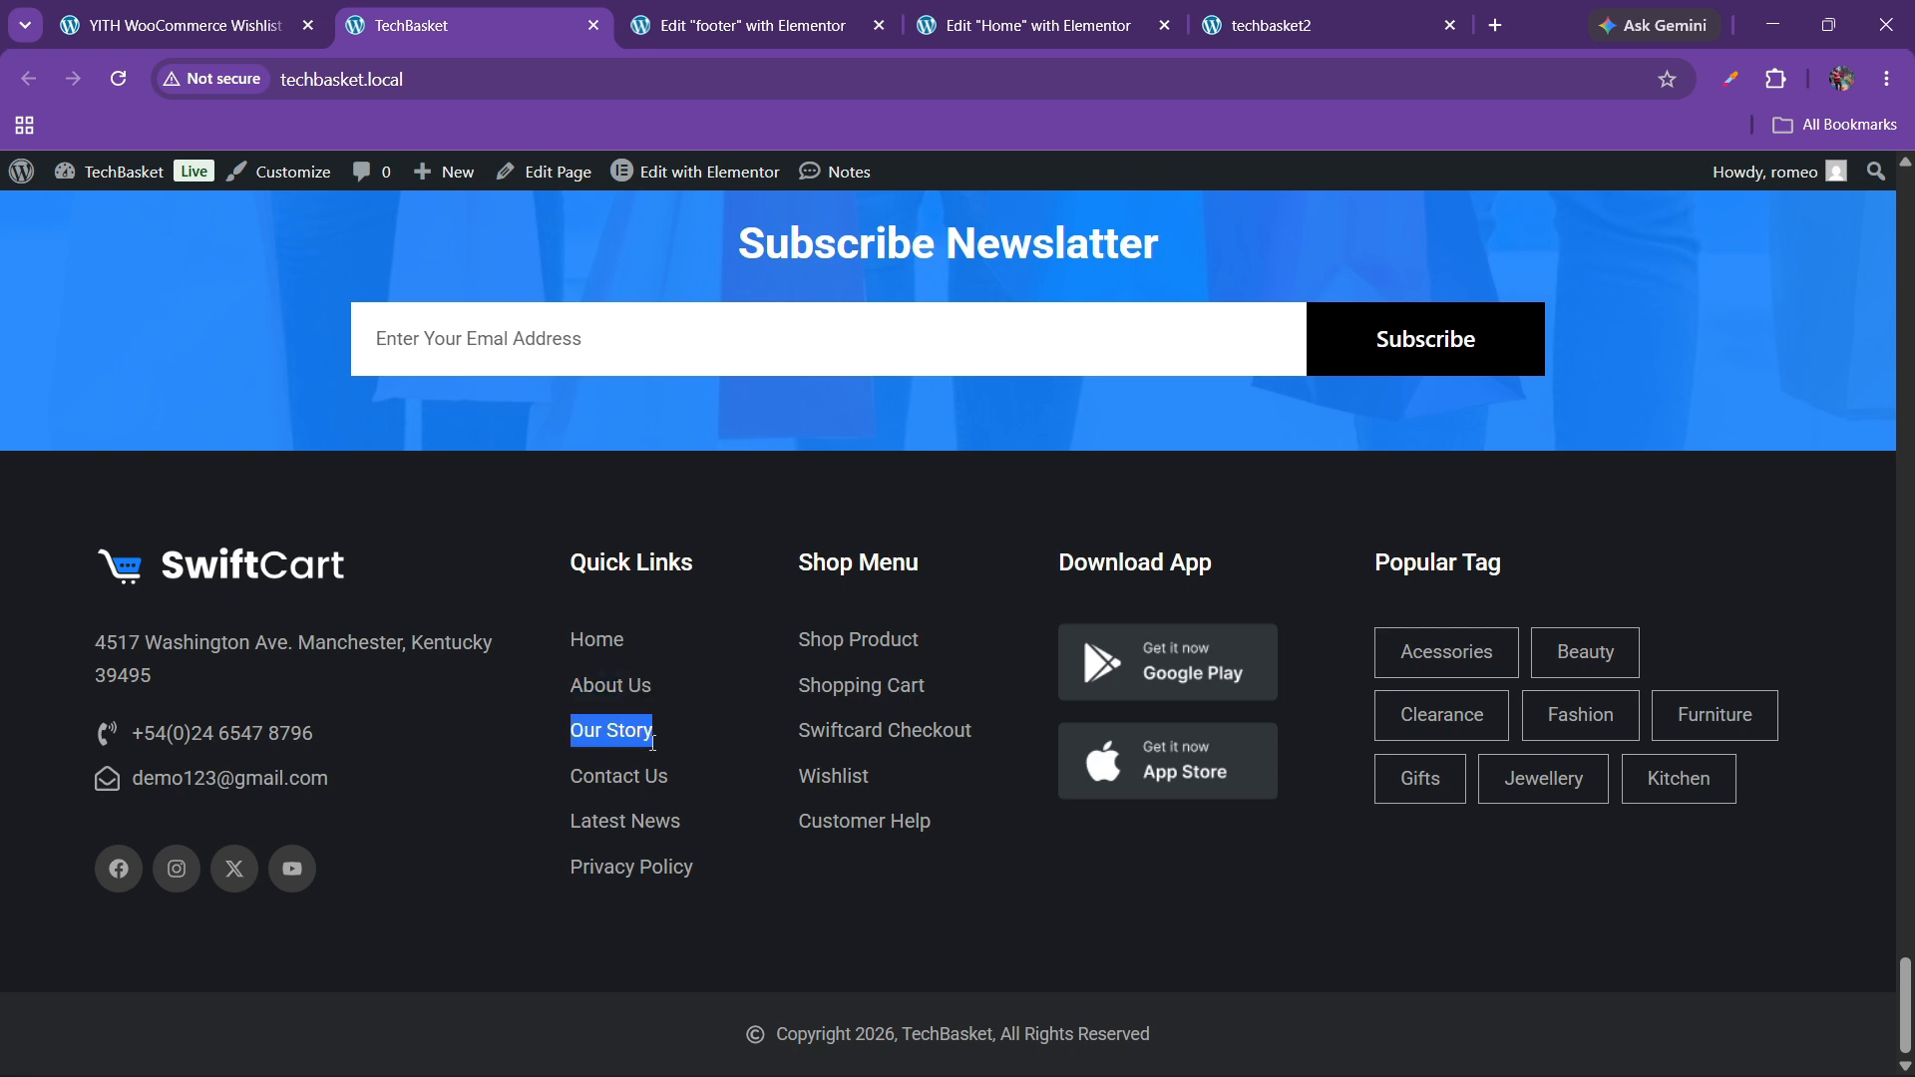
{"action": "left_click", "coordinate": [750, 14]}
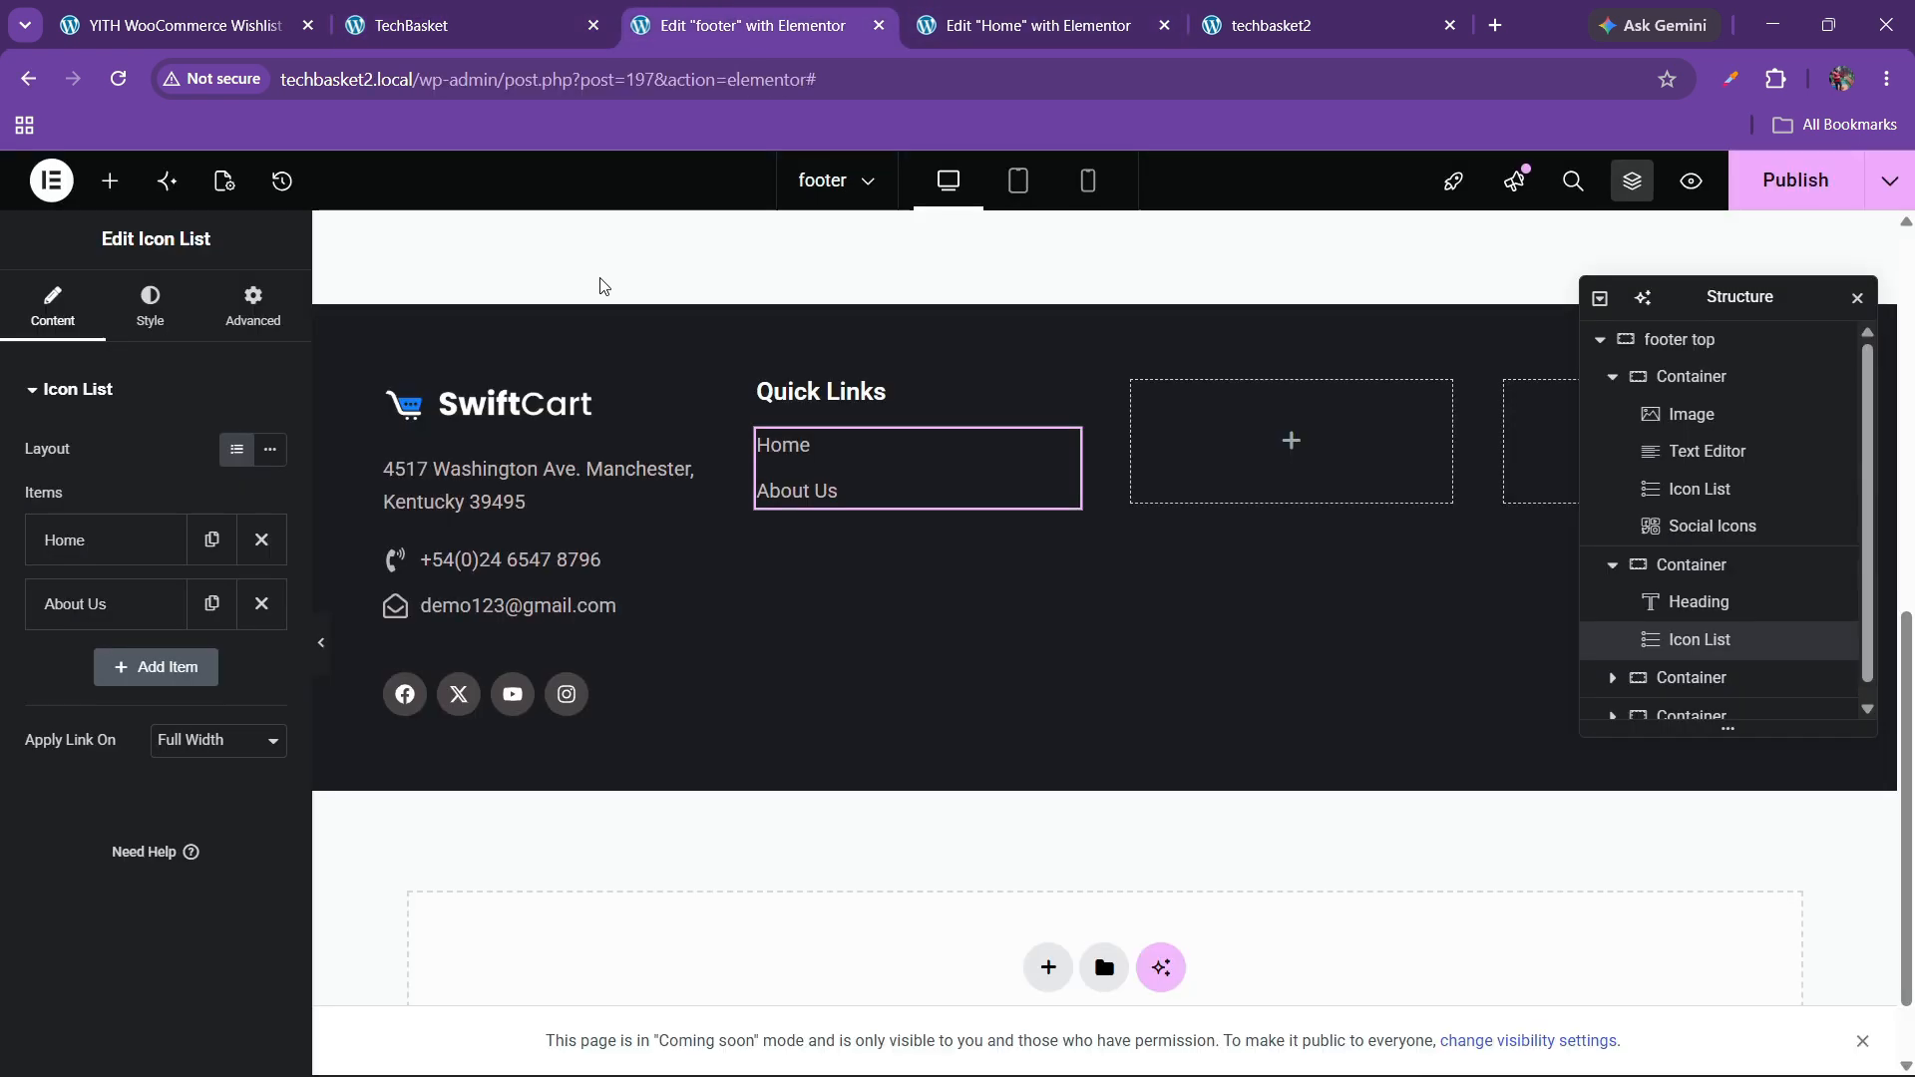
{"action": "left_click", "coordinate": [212, 603]}
{"action": "left_click", "coordinate": [120, 678]}
{"action": "triple_click", "coordinate": [75, 760]}
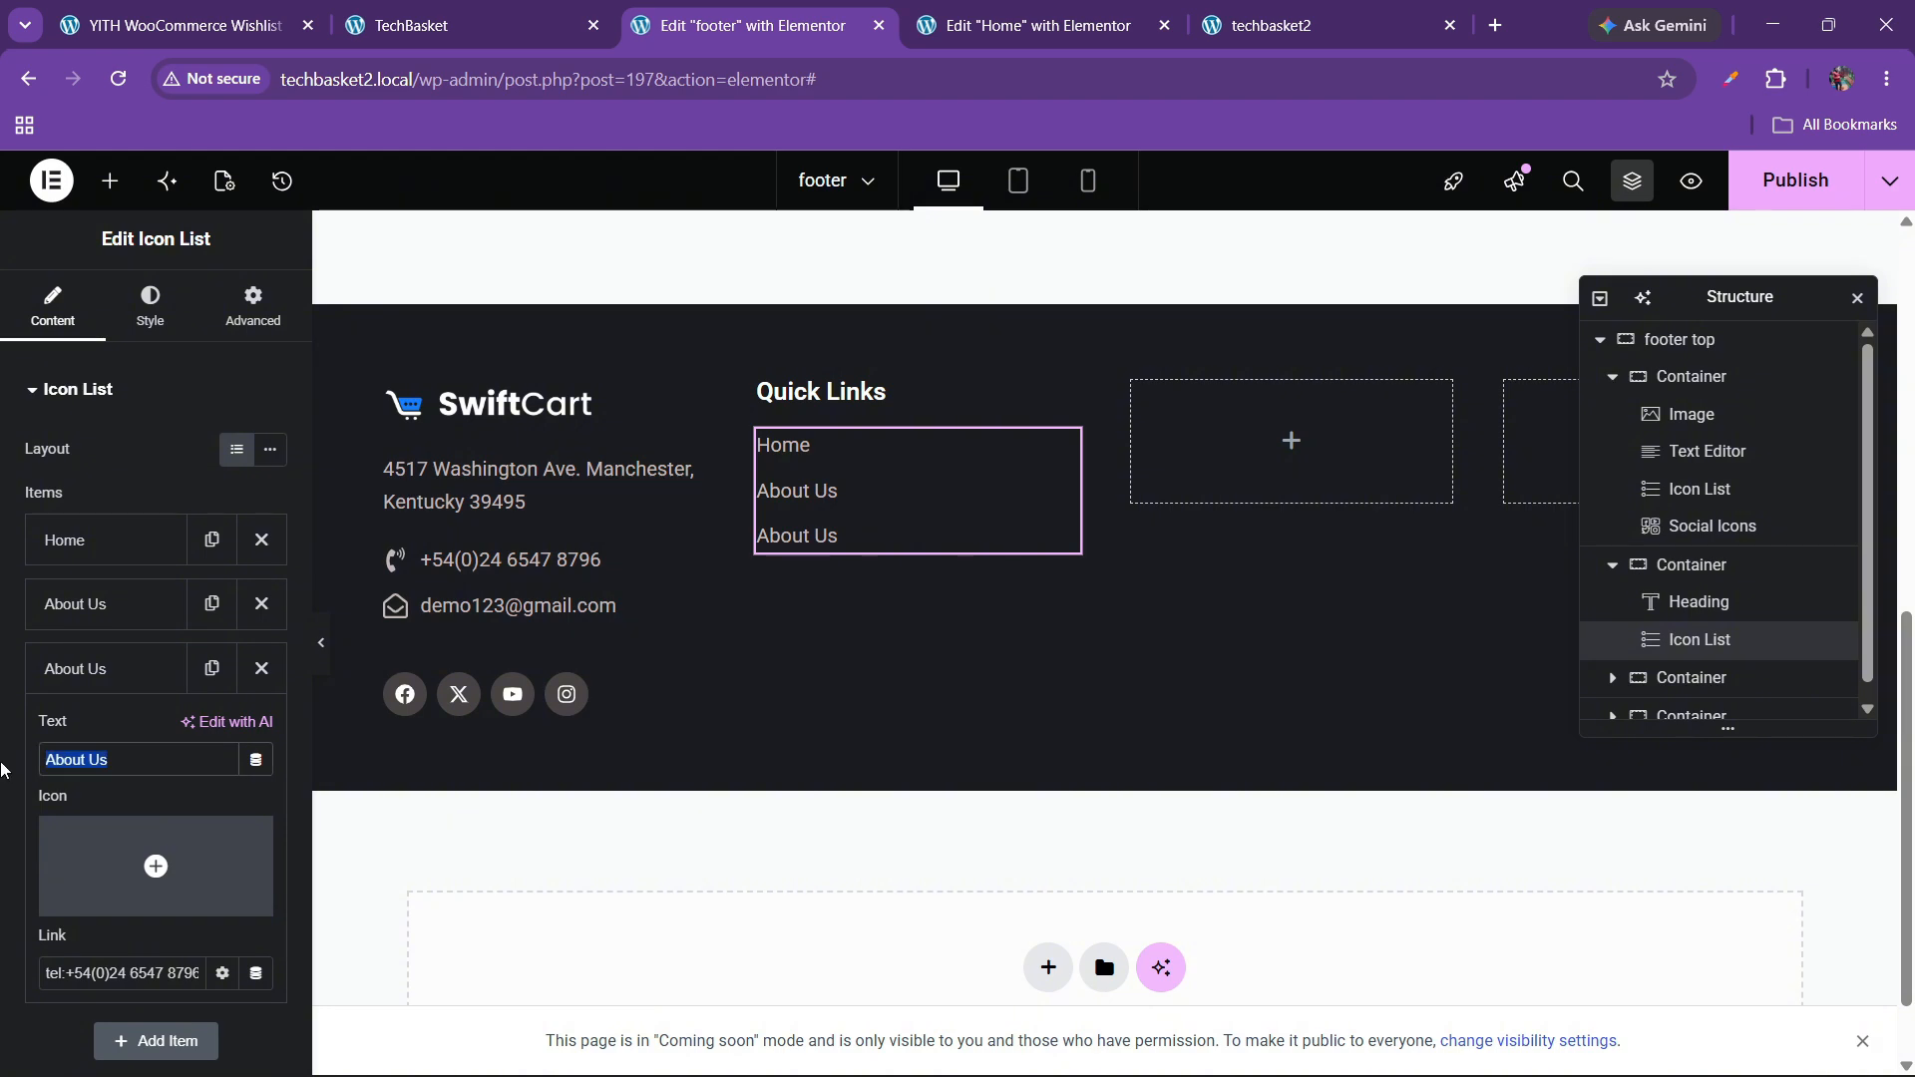
{"action": "key", "text": "ctrl+v"}
{"action": "left_click", "coordinate": [100, 668]}
- Duplicate the Our Story item and replace the copy's text with "Contact Us" taken from the TechBasket footer
{"action": "left_click", "coordinate": [559, 18]}
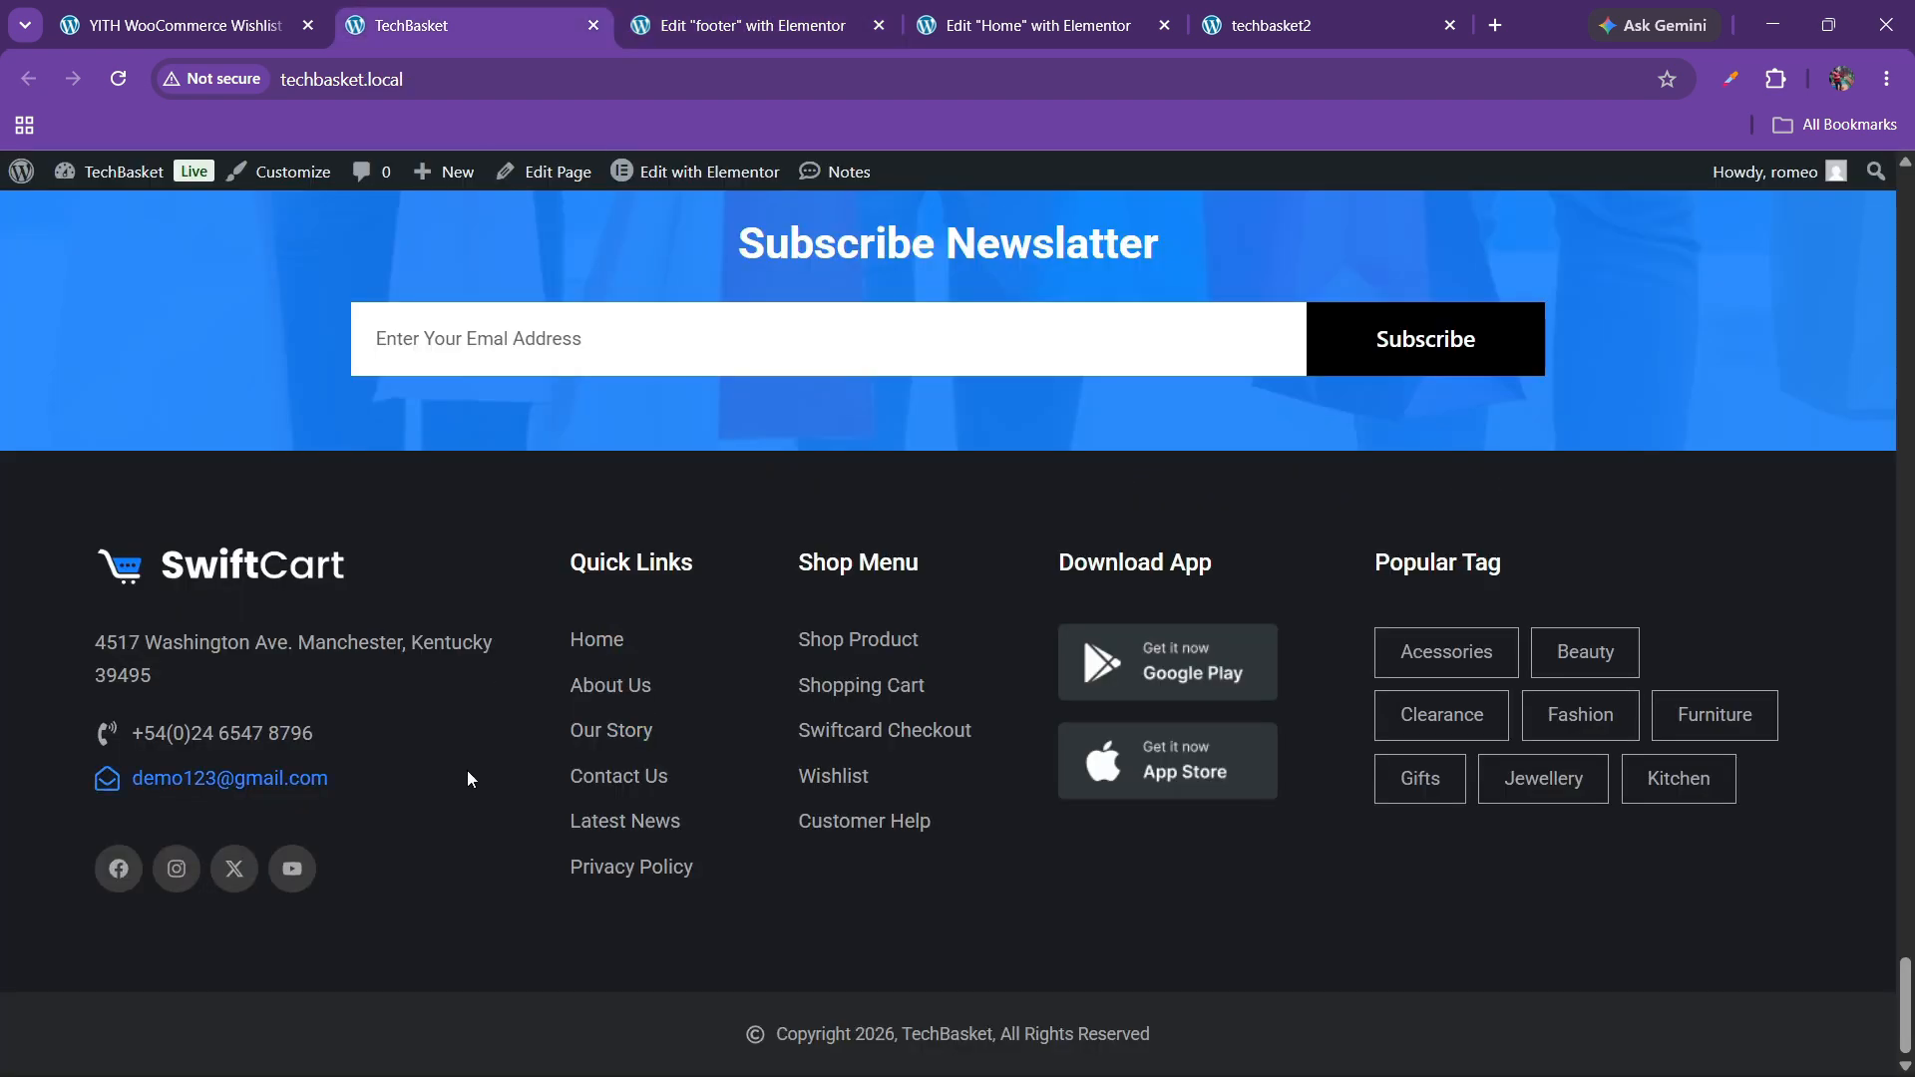
{"action": "left_click", "coordinate": [758, 25]}
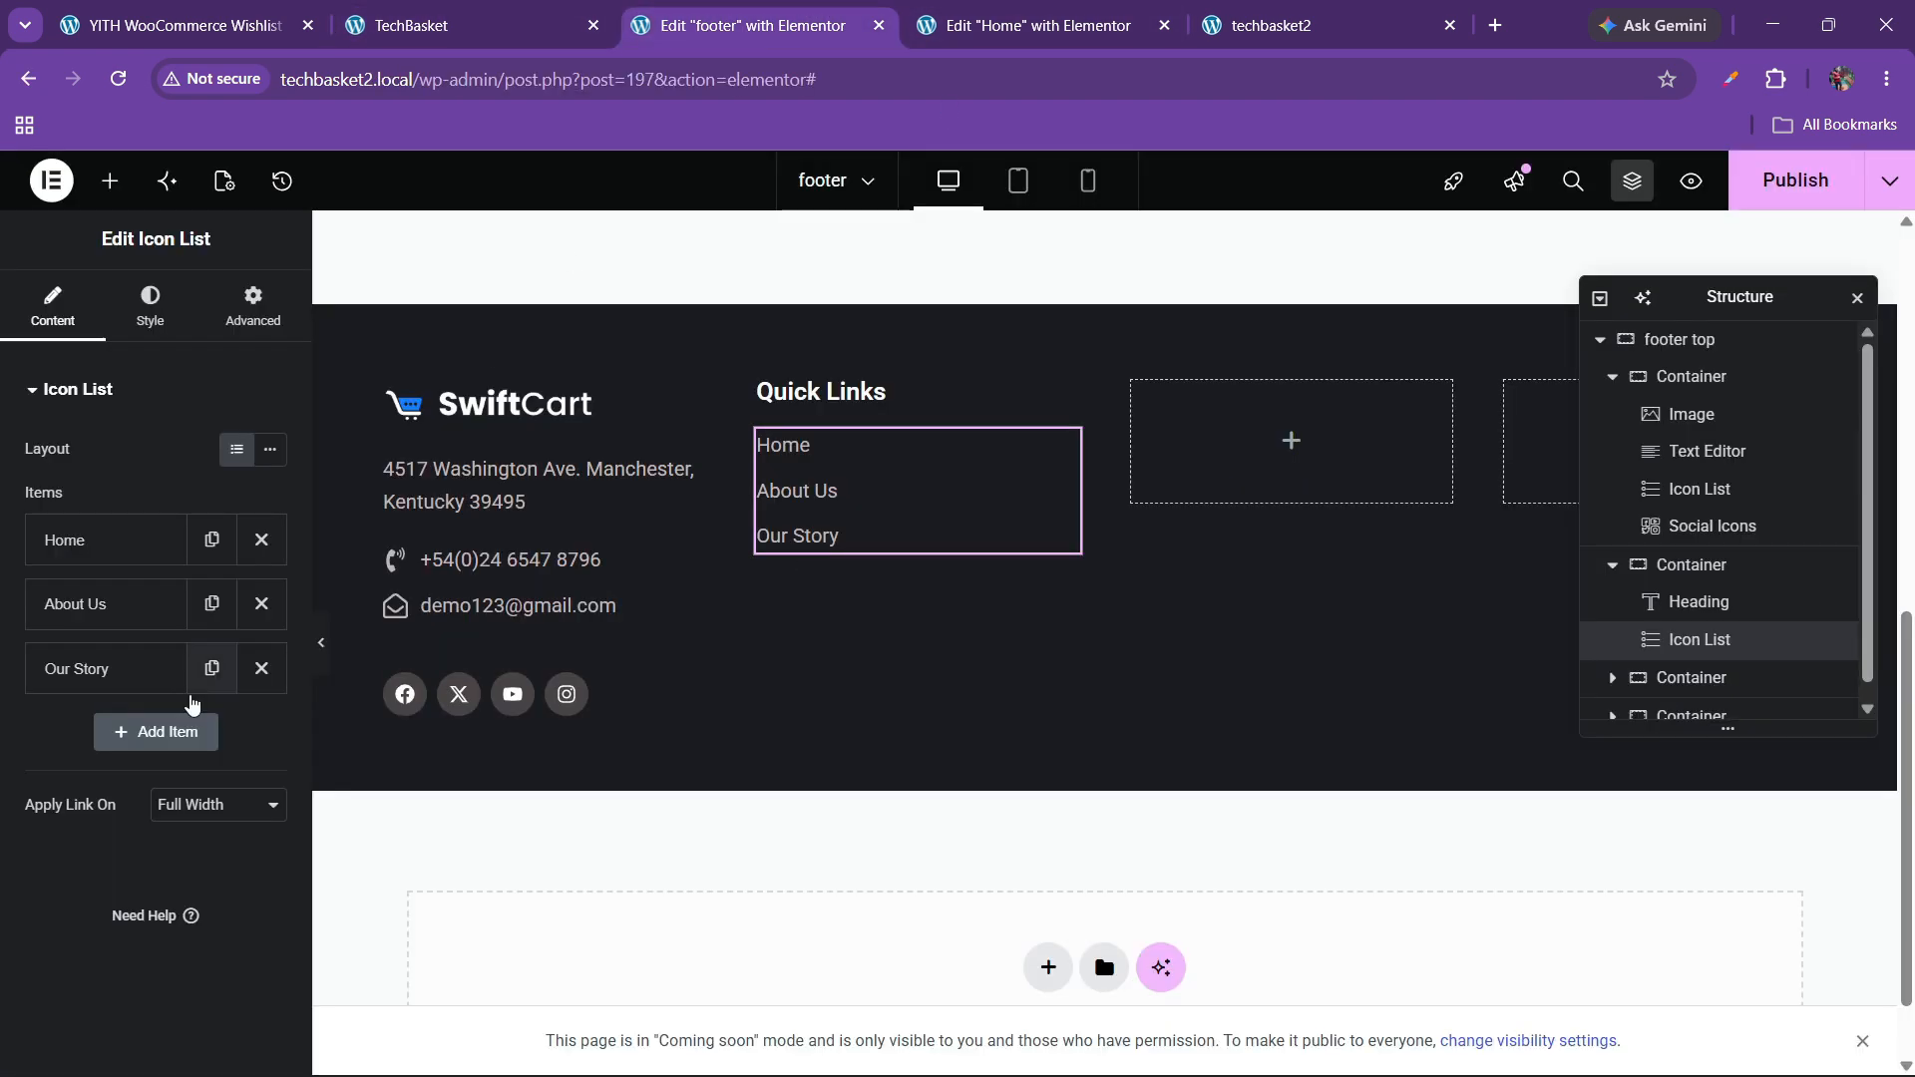
{"action": "left_click", "coordinate": [211, 668]}
{"action": "left_click", "coordinate": [110, 733]}
{"action": "left_click_drag", "start_coordinate": [112, 824], "coordinate": [33, 824]}
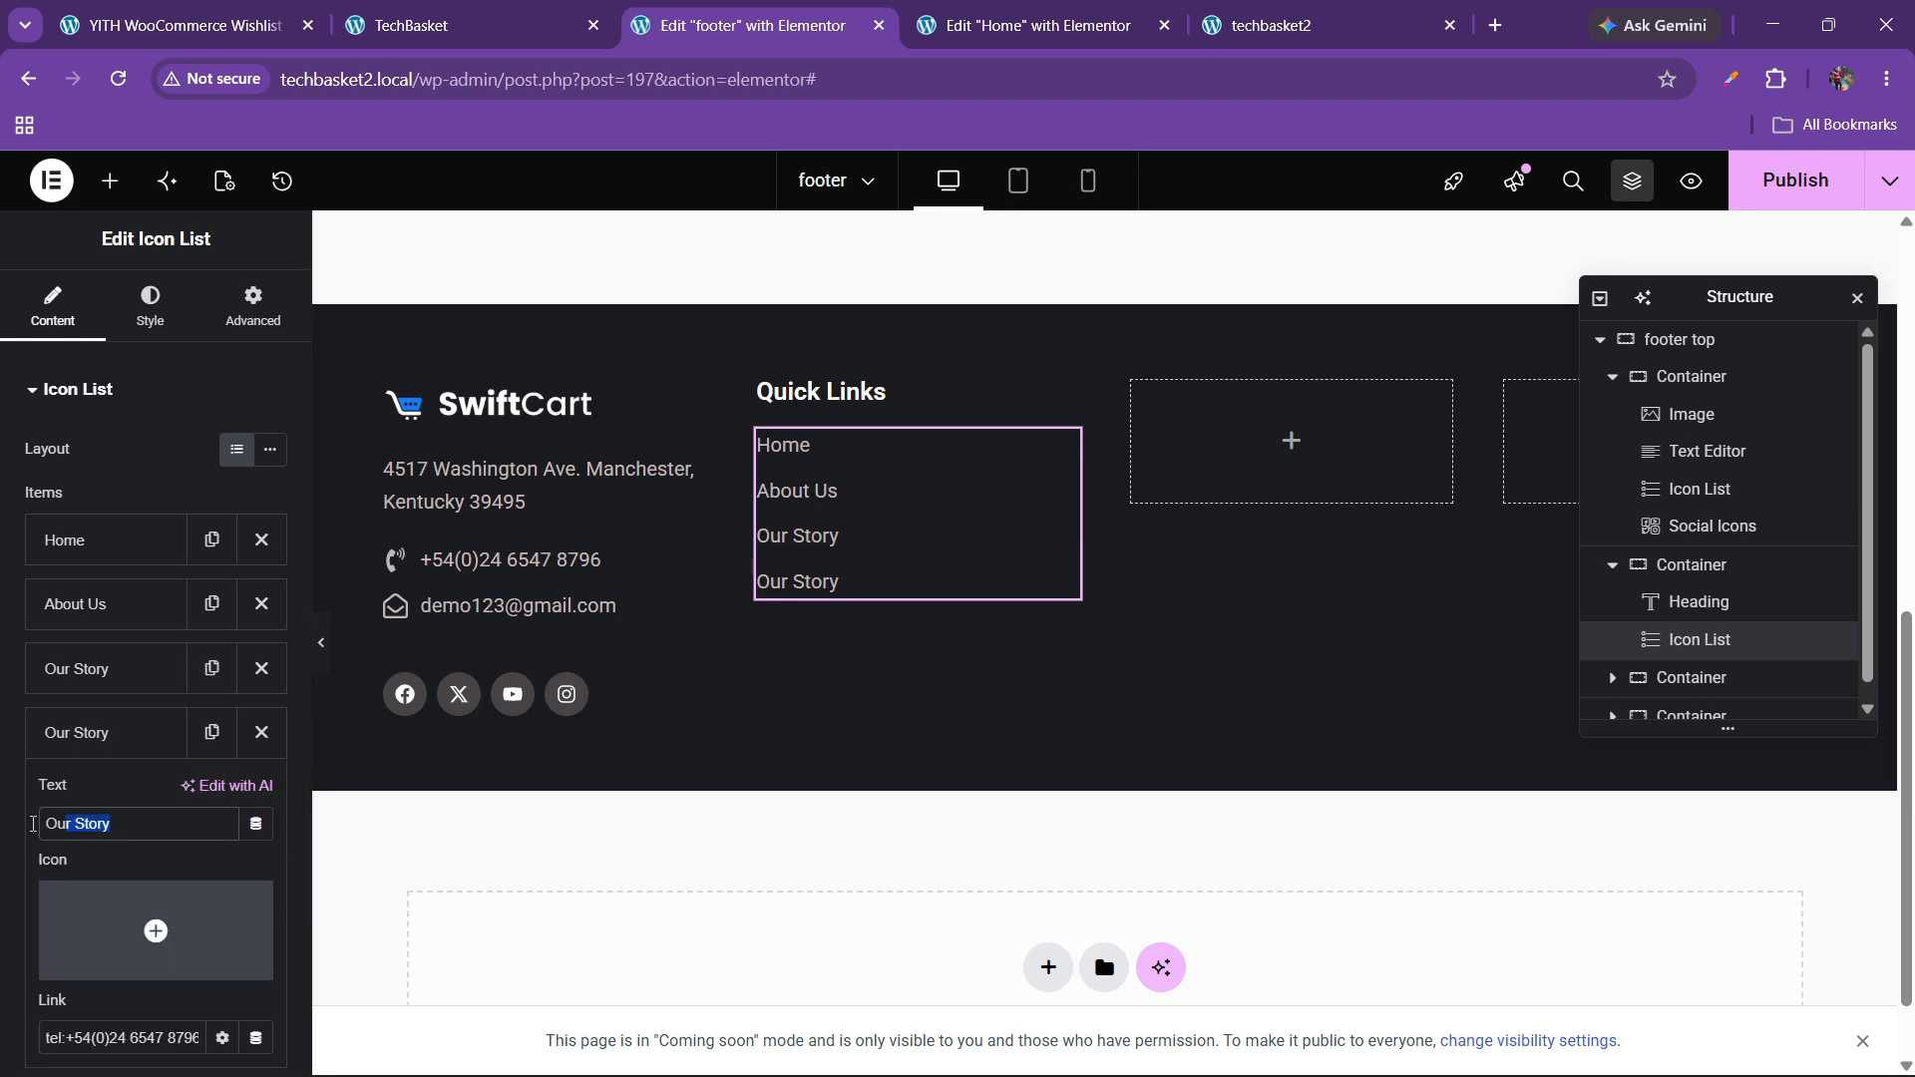
{"action": "type", "text": "Contact Us"}
{"action": "left_click", "coordinate": [80, 733]}
- Copy "Latest News" from the TechBasket footer and paste it as the text of a duplicated Contact Us item
{"action": "left_click", "coordinate": [469, 25]}
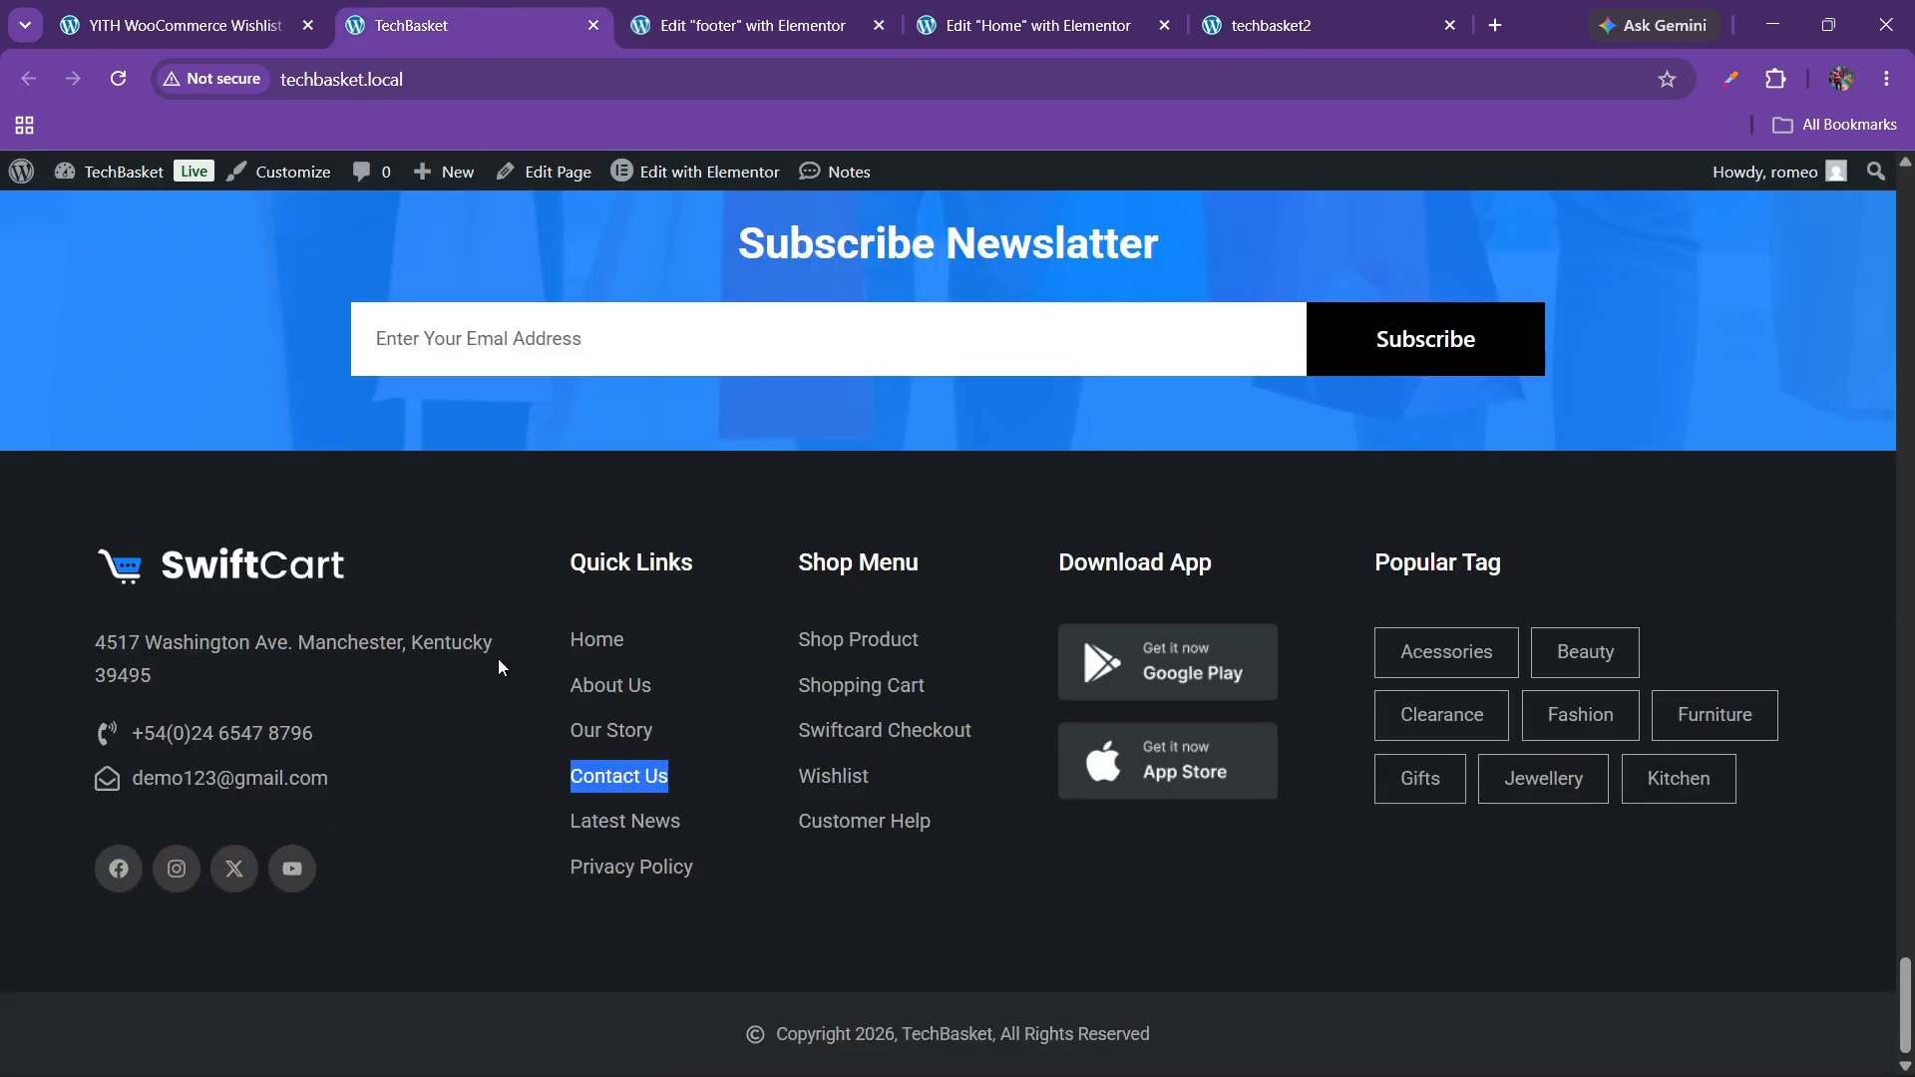
{"action": "left_click_drag", "start_coordinate": [552, 842], "coordinate": [692, 830]}
{"action": "key", "text": "ctrl+c"}
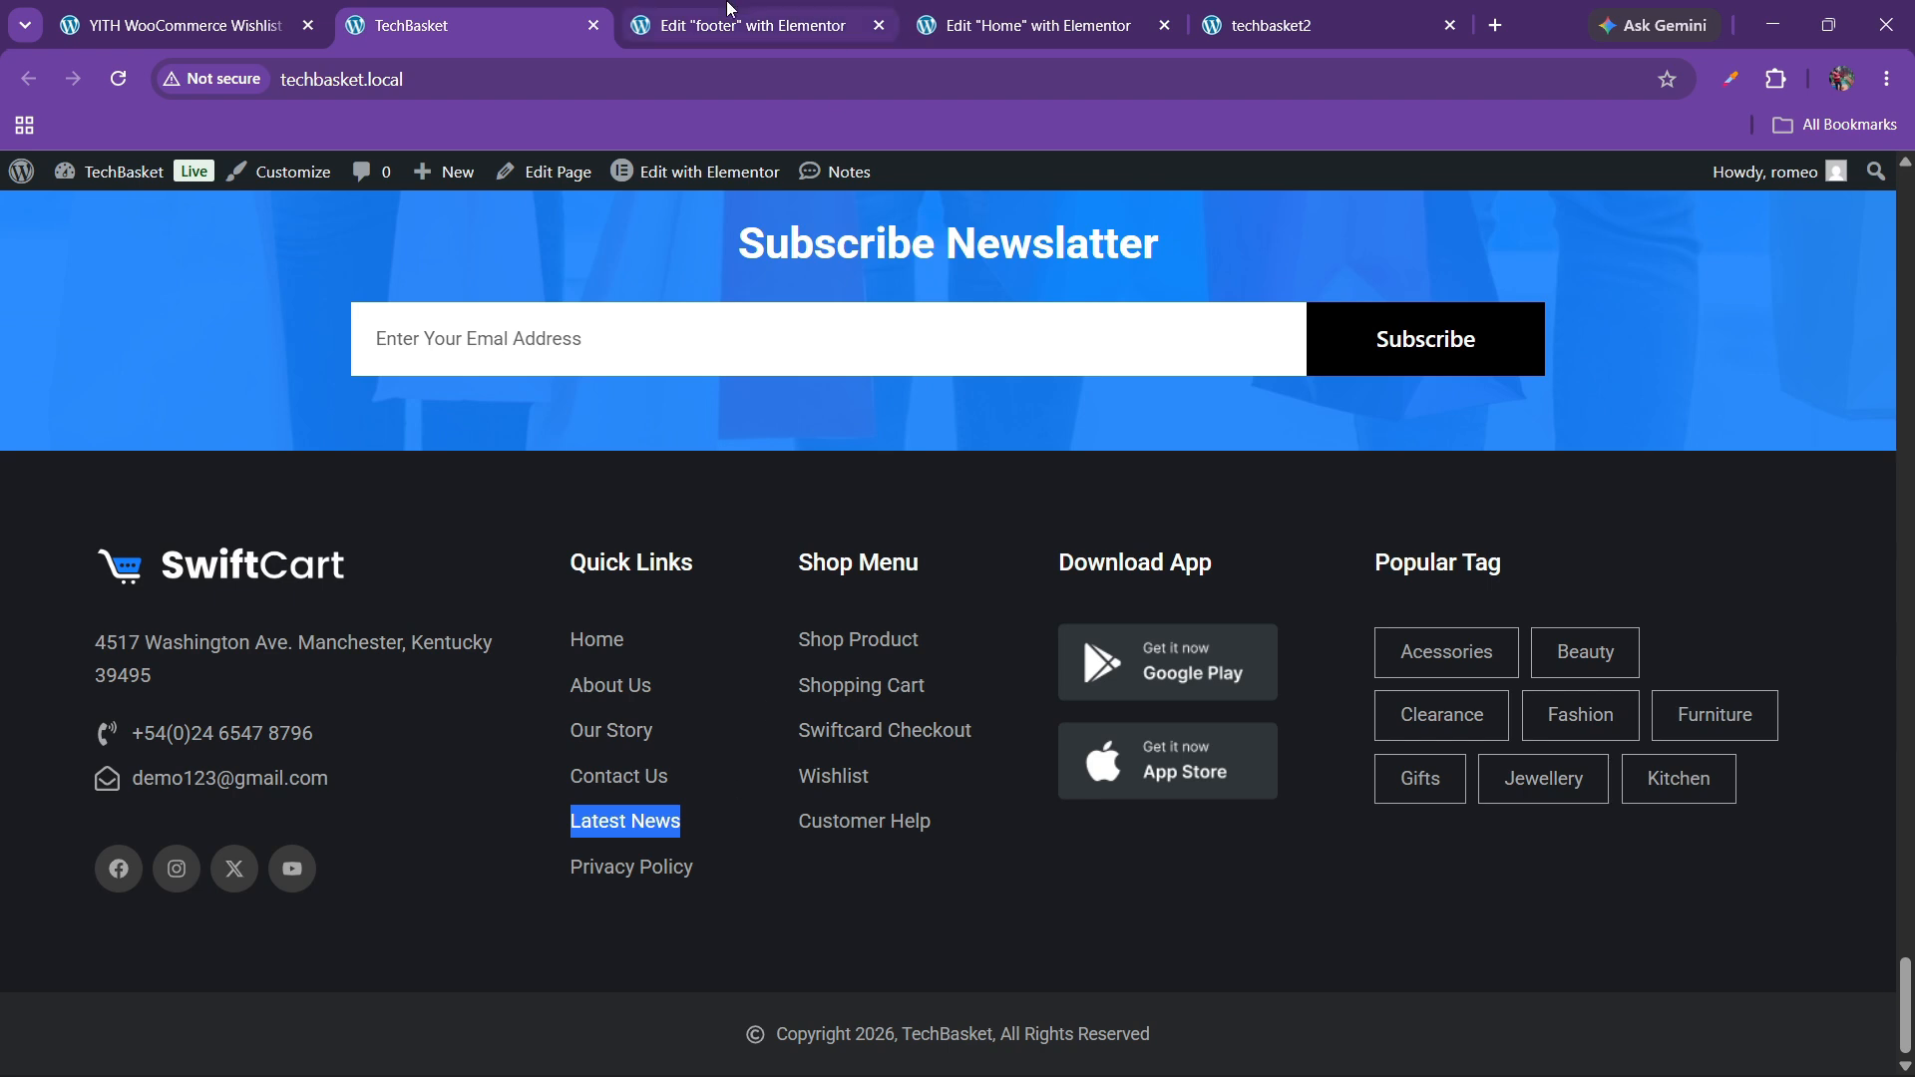
{"action": "left_click", "coordinate": [758, 25]}
{"action": "left_click", "coordinate": [211, 732]}
{"action": "left_click", "coordinate": [159, 753]}
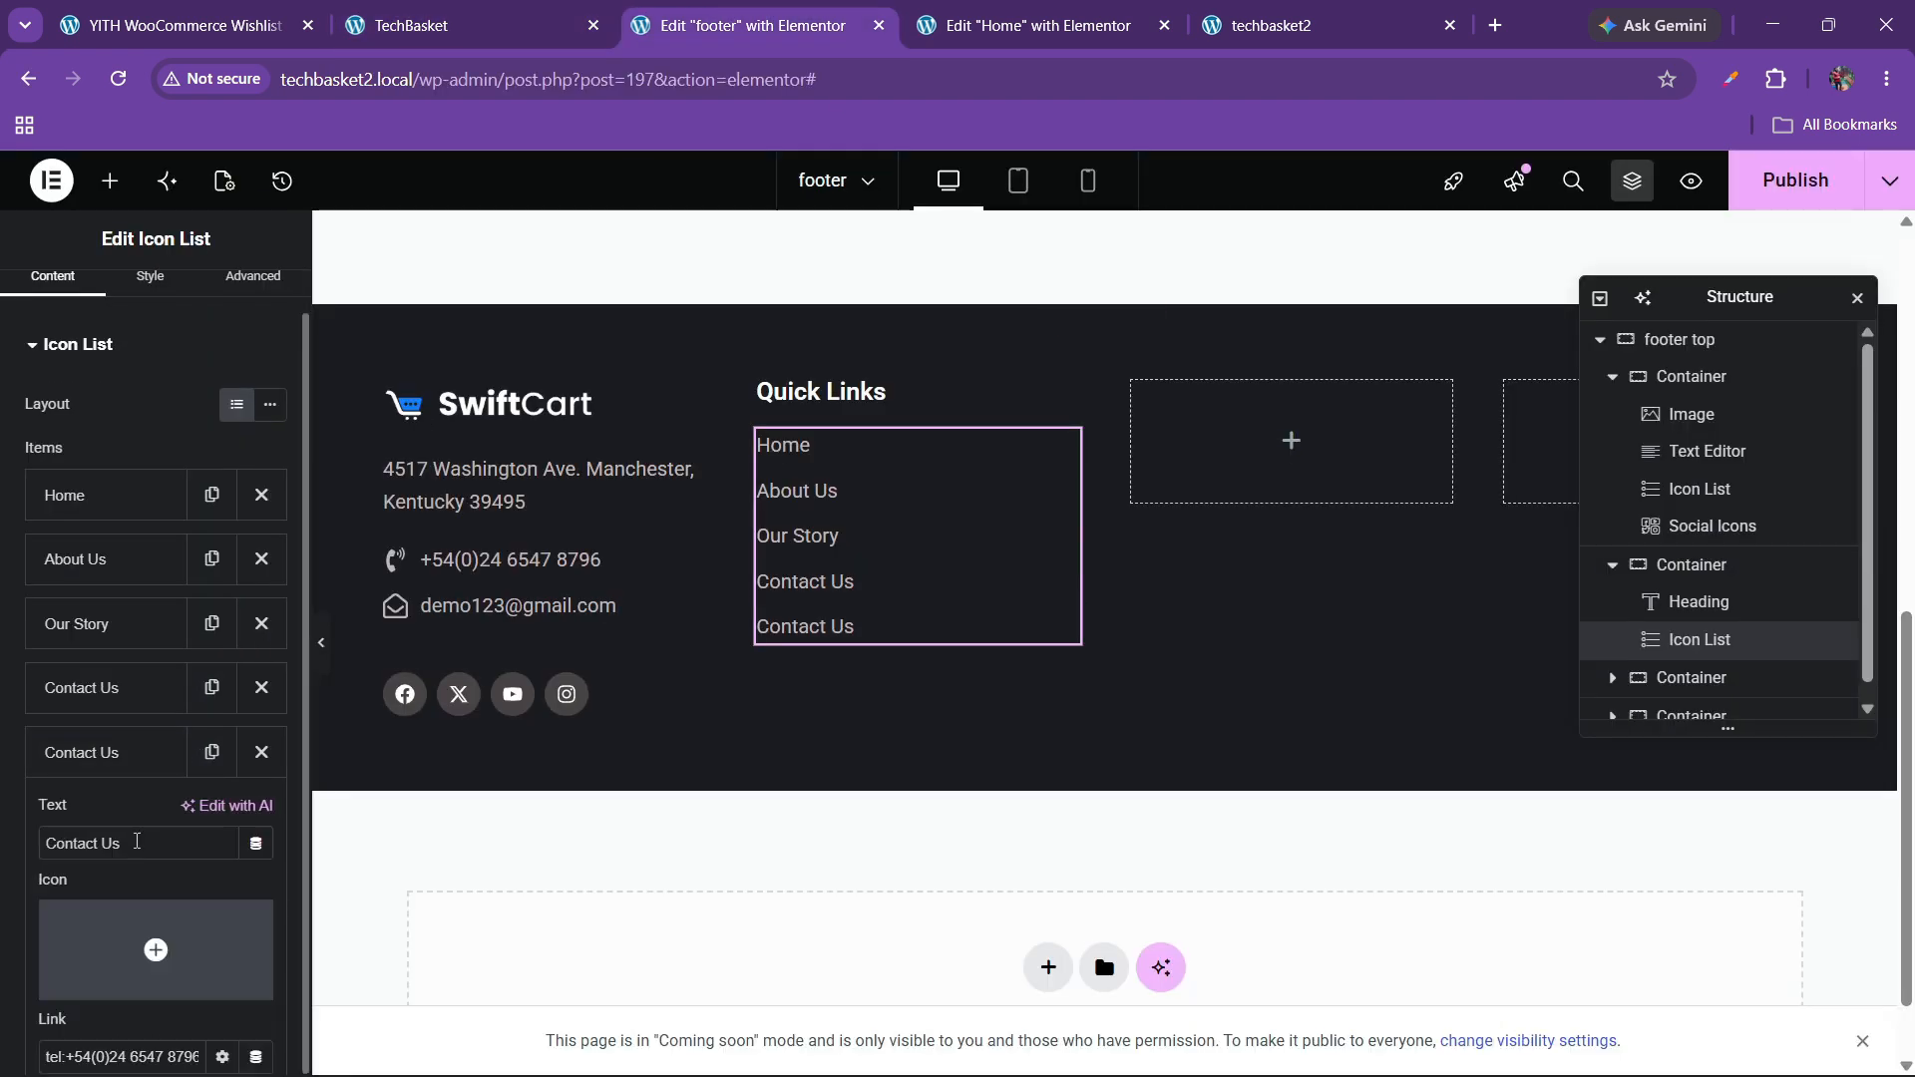
{"action": "key", "text": "ctrl+v"}
{"action": "left_click", "coordinate": [56, 760]}
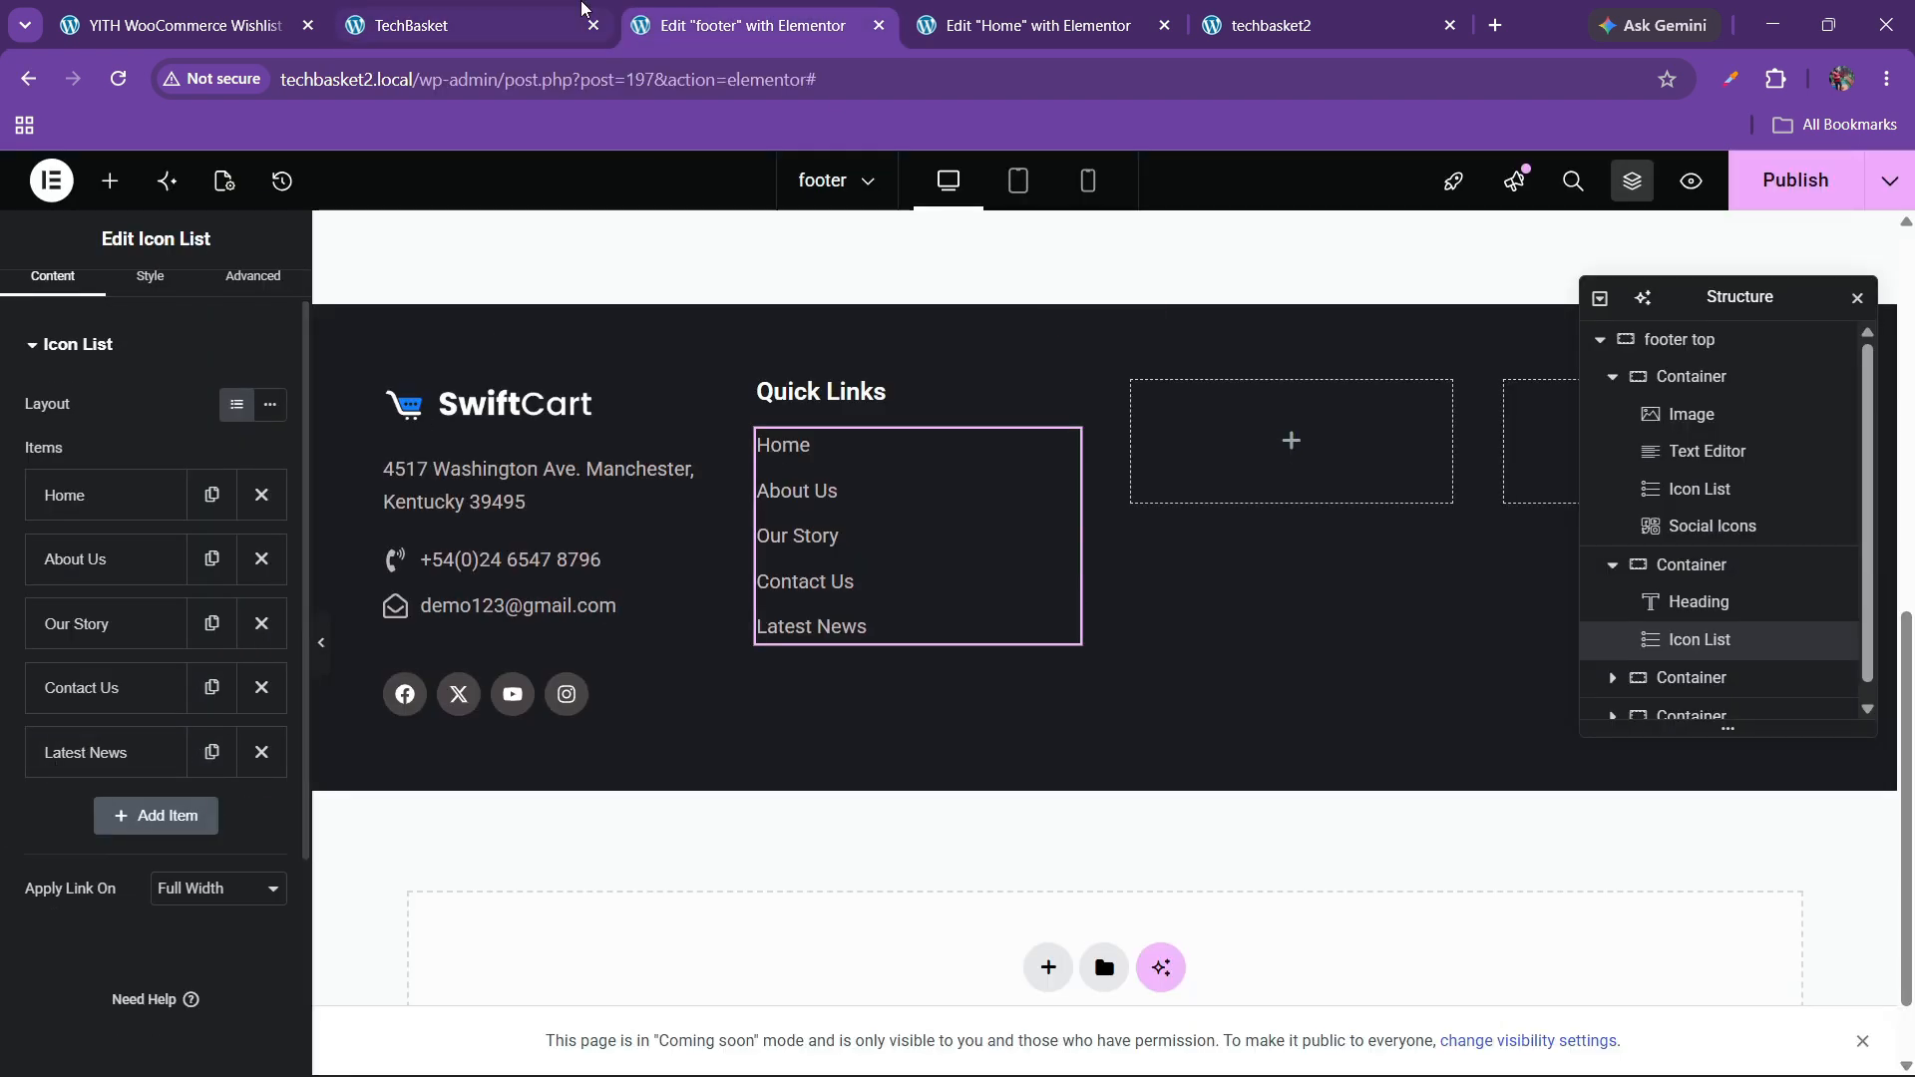
- Copy "Privacy Policy" from the TechBasket footer and paste it as the text of a duplicated Latest News item
{"action": "left_click", "coordinate": [577, 10]}
{"action": "left_click_drag", "start_coordinate": [547, 886], "coordinate": [691, 880]}
{"action": "key", "text": "ctrl+c"}
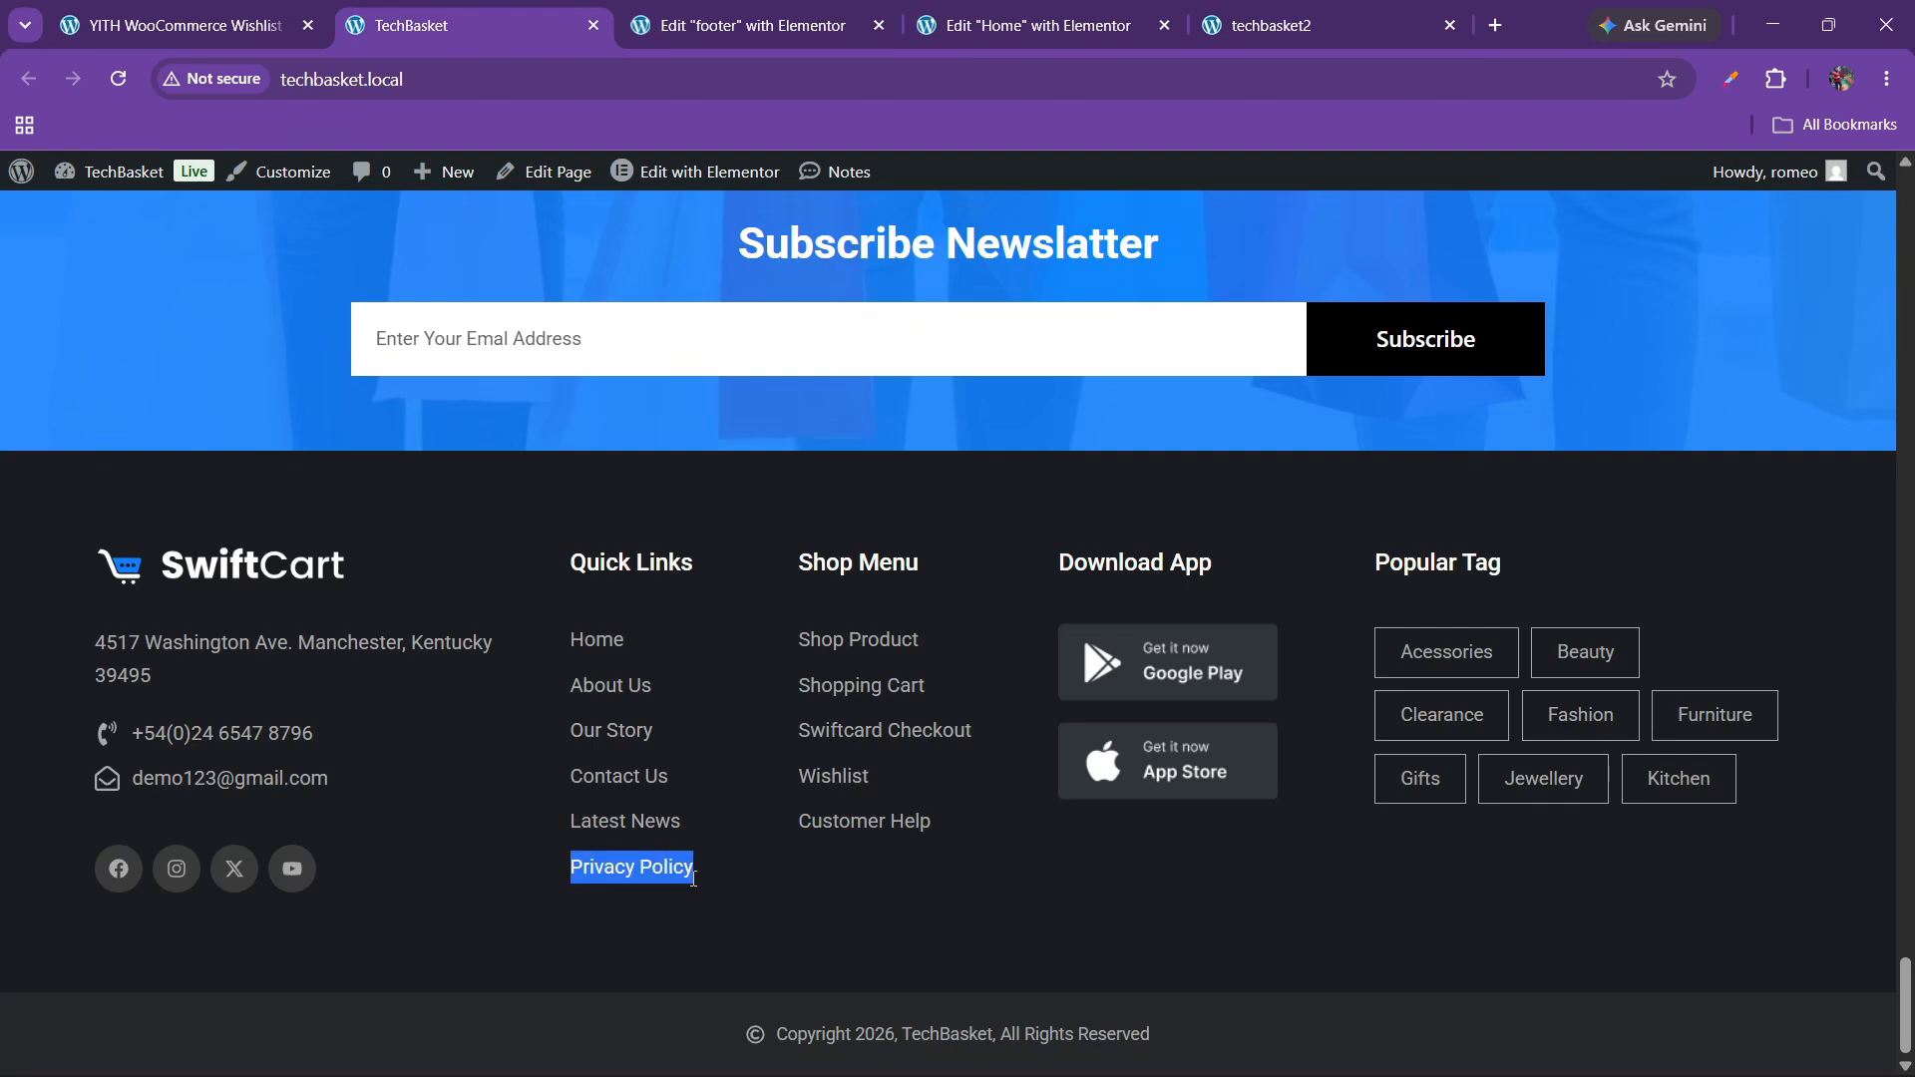
{"action": "left_click", "coordinate": [841, 12]}
{"action": "left_click", "coordinate": [211, 752]}
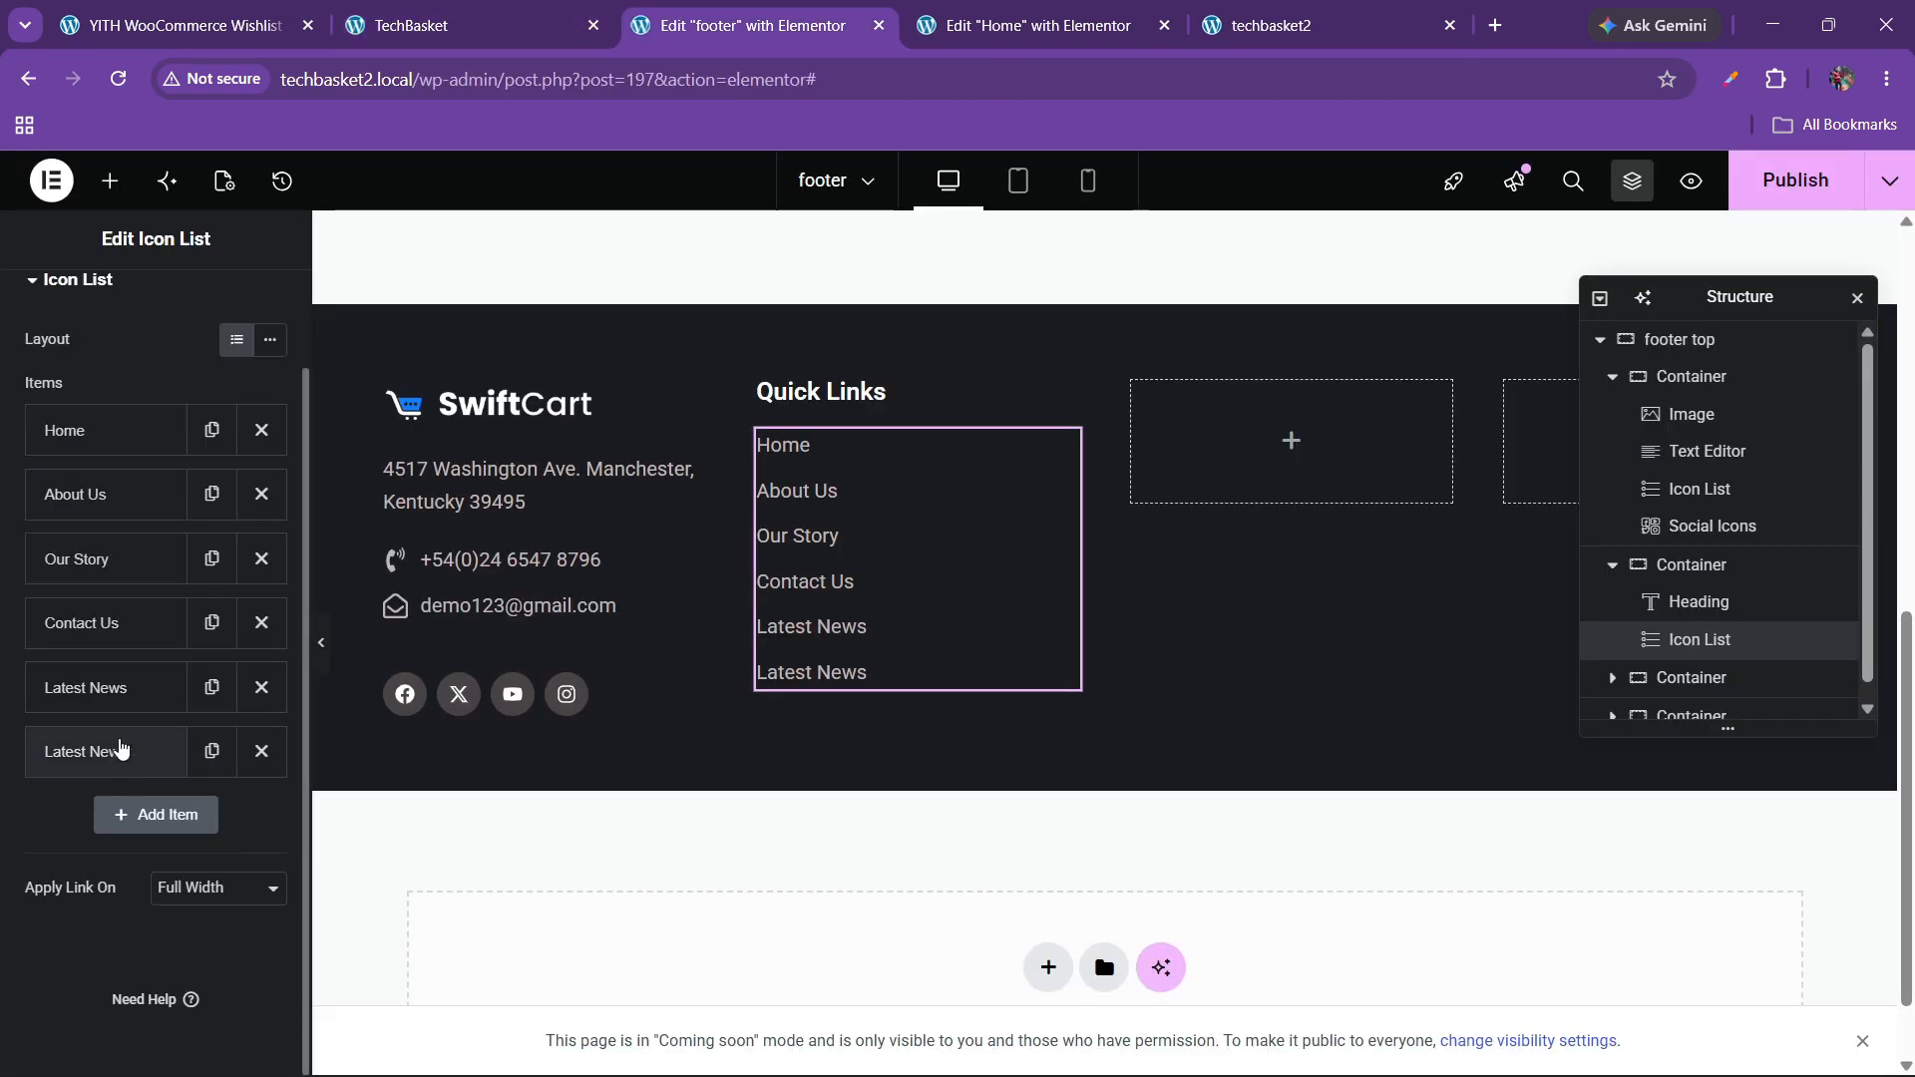
{"action": "left_click", "coordinate": [94, 752]}
{"action": "key", "text": "ctrl+v"}
{"action": "left_click", "coordinate": [60, 752]}
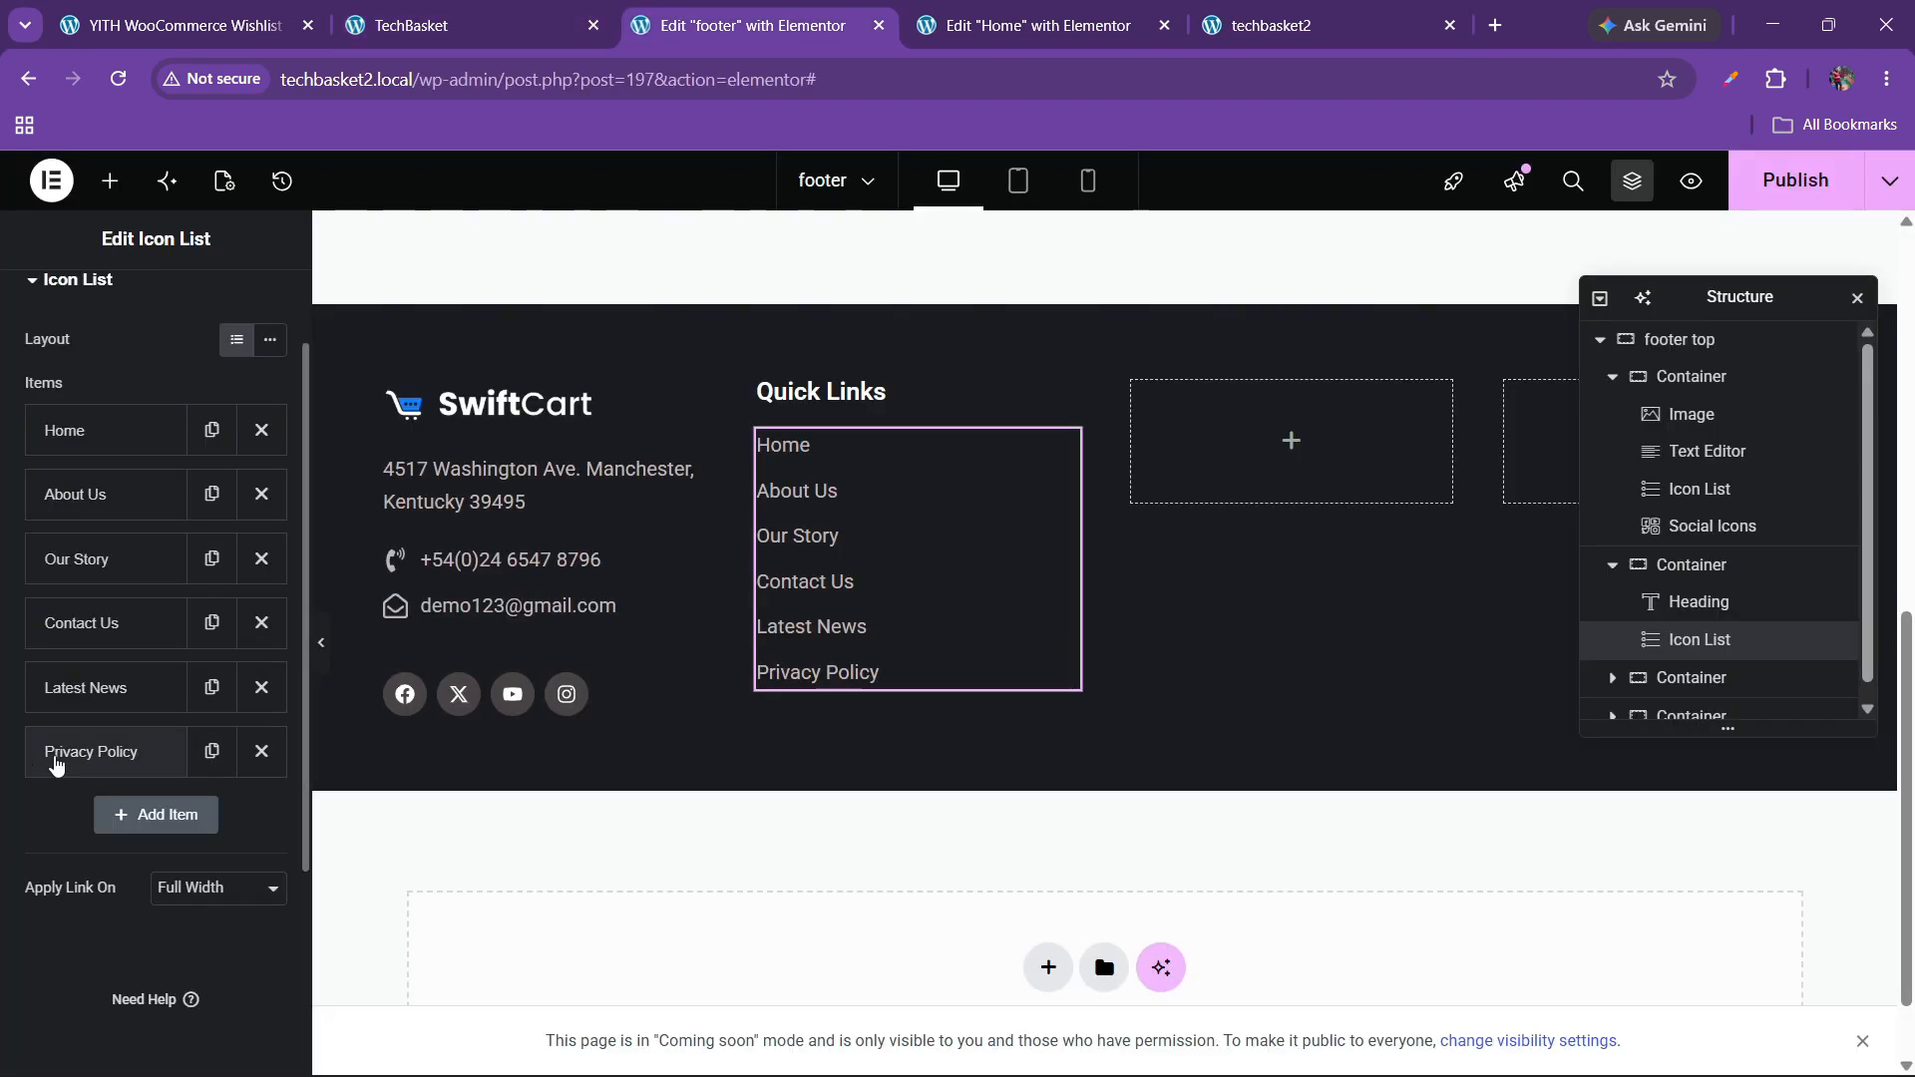
- Set the Quick Links container's justify content and align items to start, with column and row gaps of 40 px
{"action": "scroll", "coordinate": [179, 440], "scroll_direction": "up", "scroll_amount": 1}
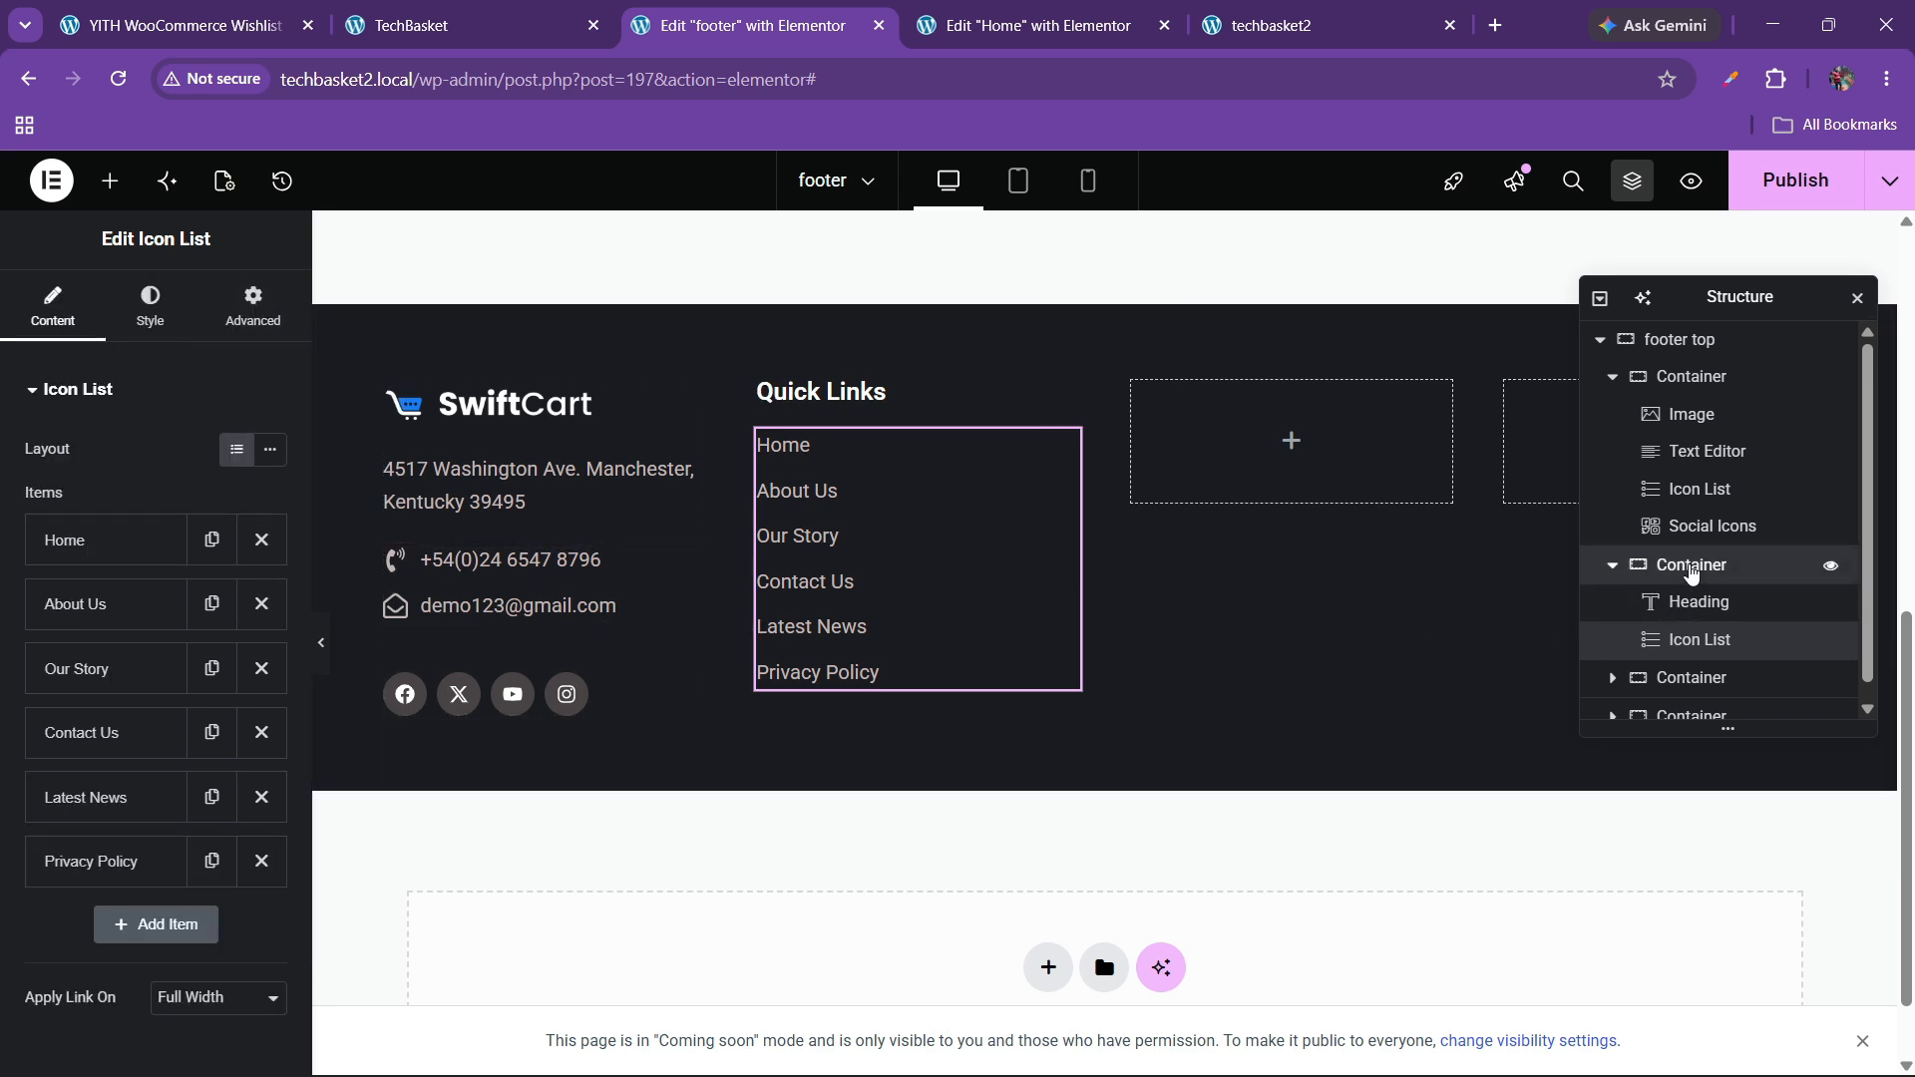
{"action": "left_click", "coordinate": [1656, 564]}
{"action": "scroll", "coordinate": [115, 752], "scroll_direction": "down", "scroll_amount": 1}
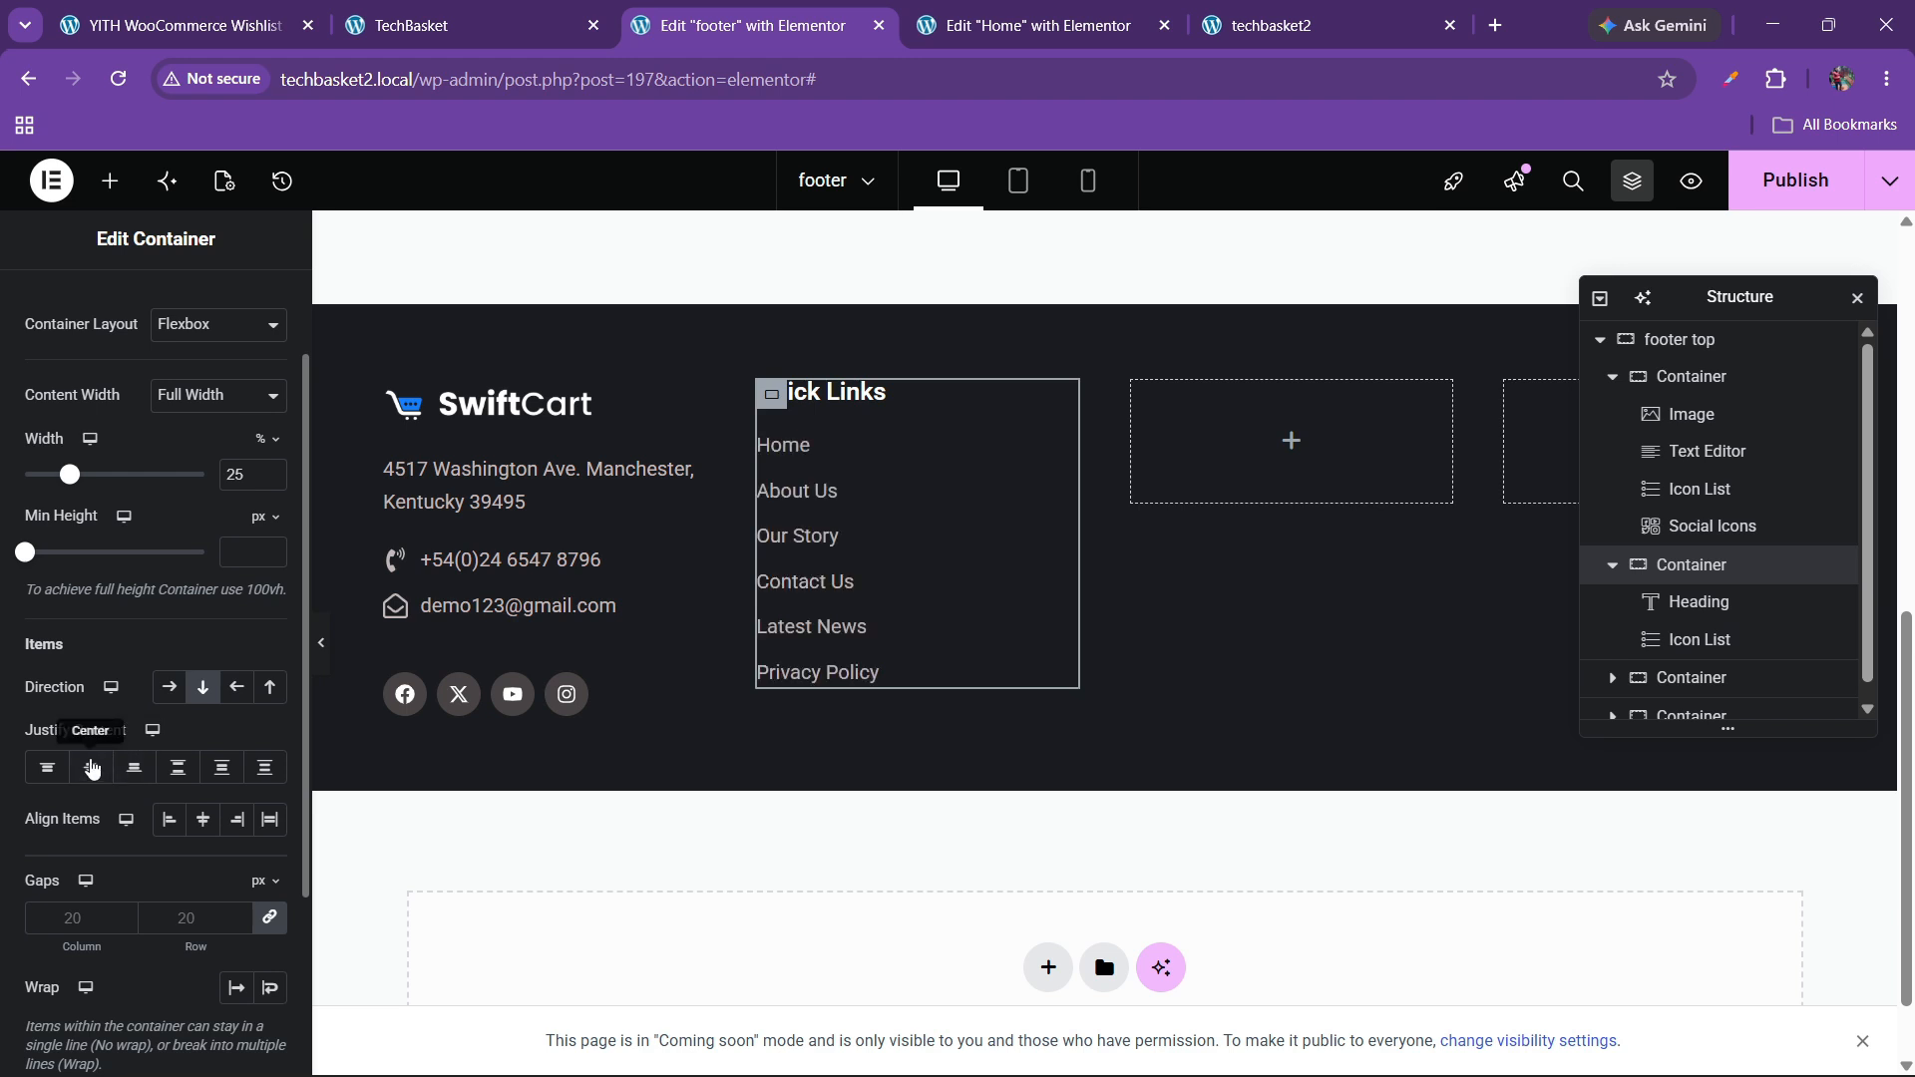
{"action": "left_click", "coordinate": [92, 768]}
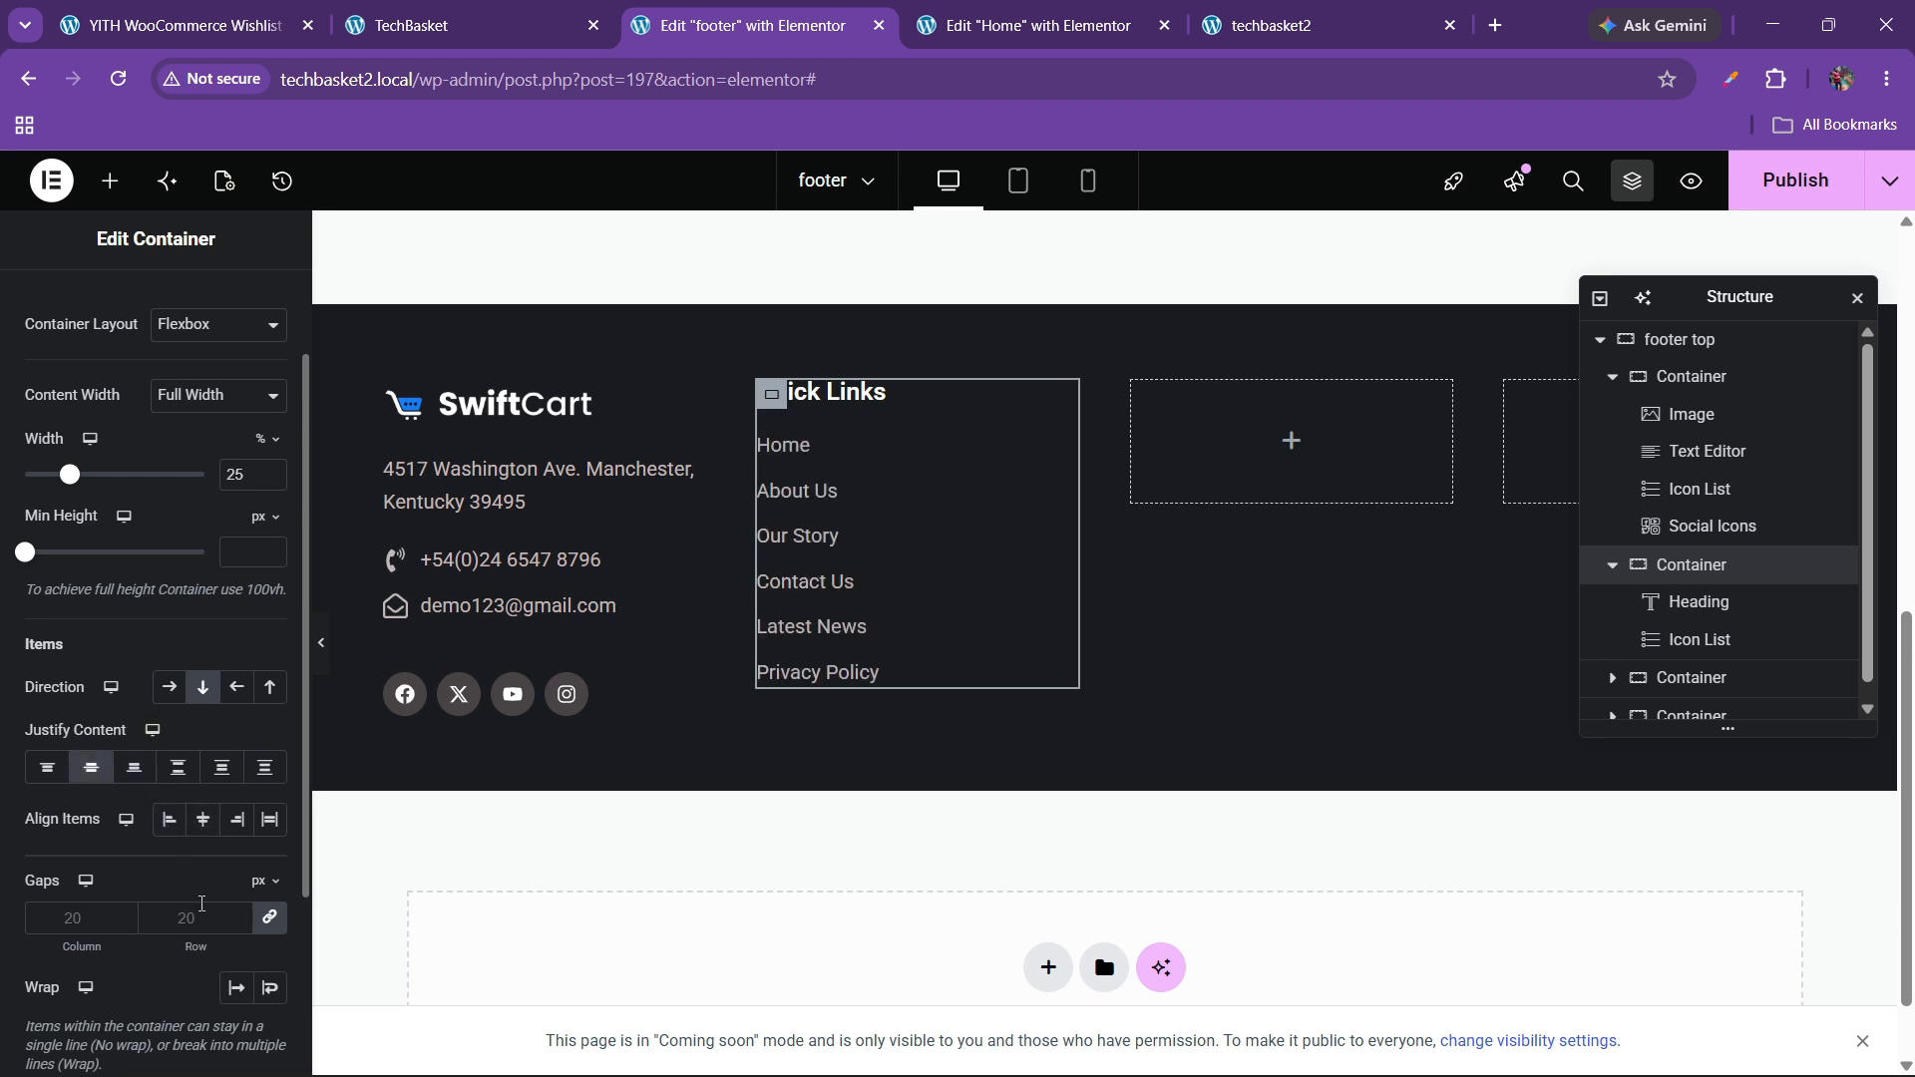
{"action": "left_click", "coordinate": [47, 768]}
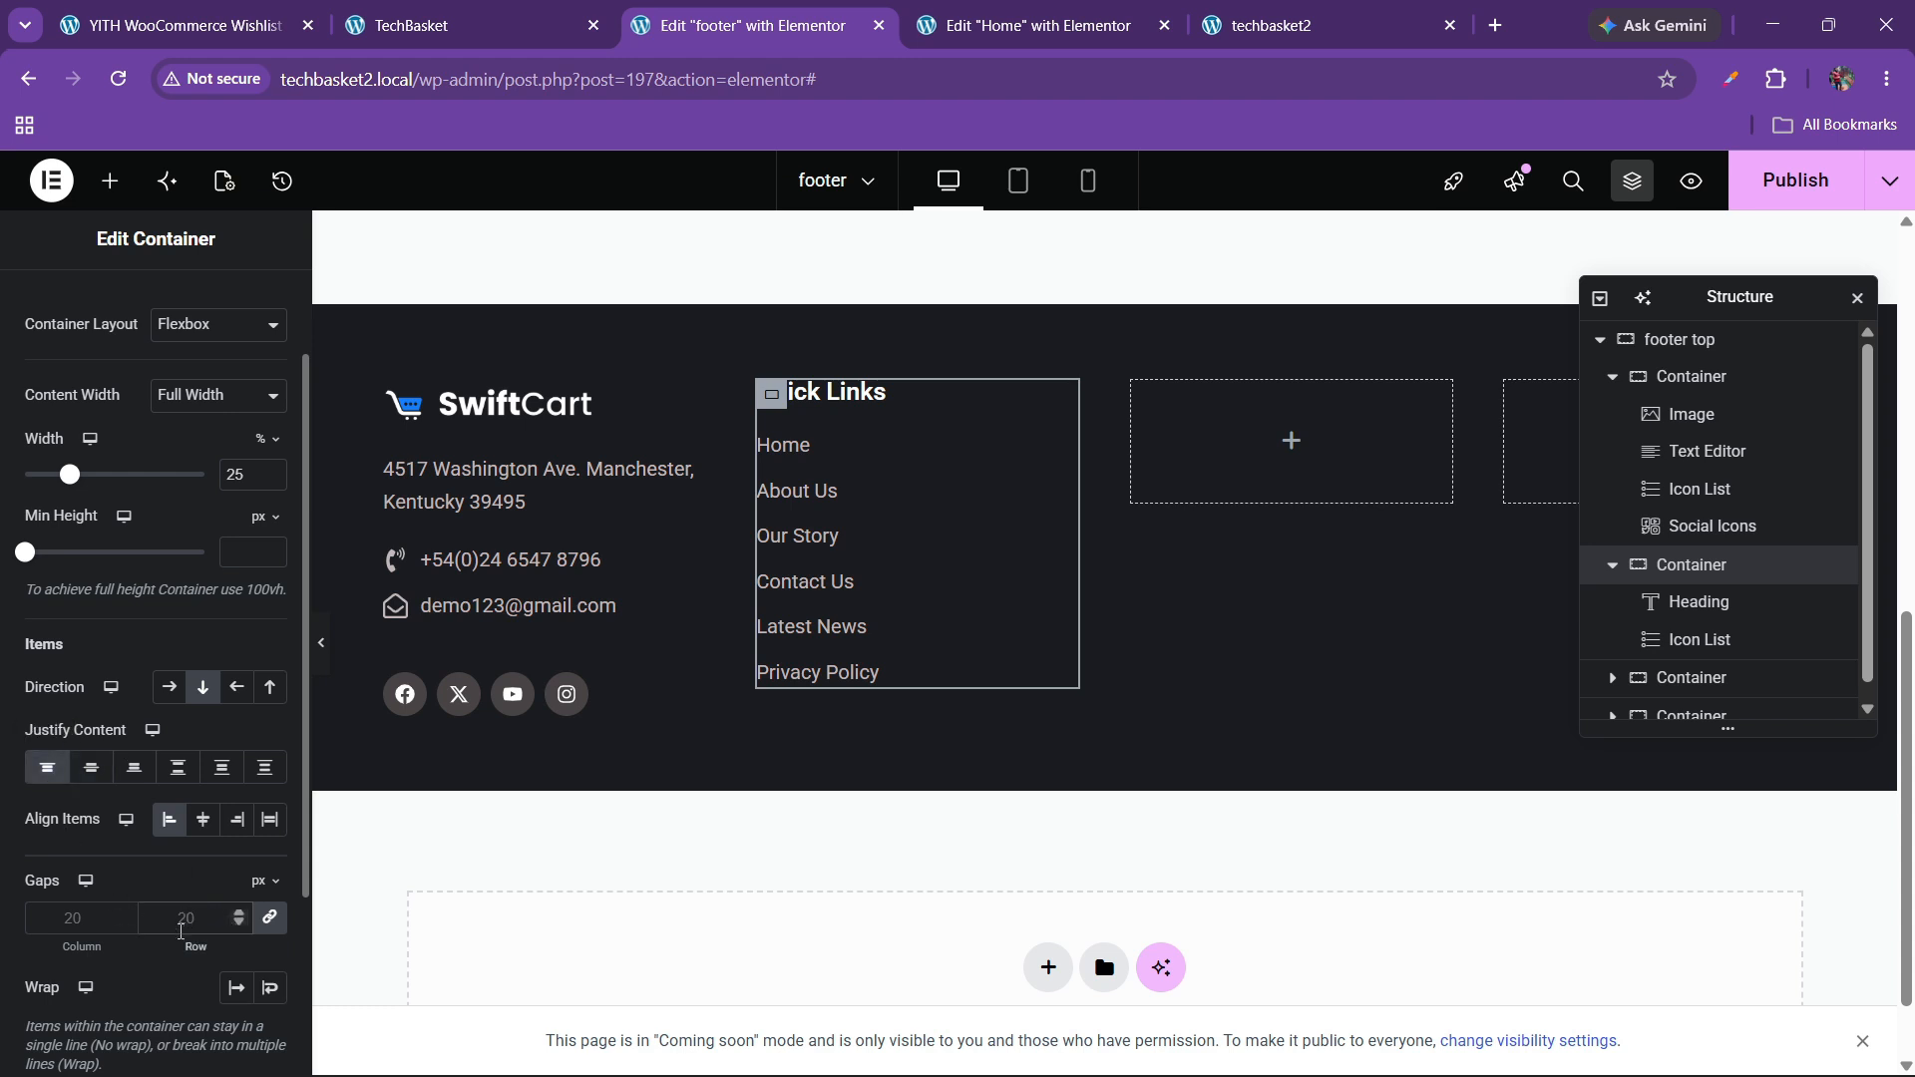
{"action": "type", "text": "40"}
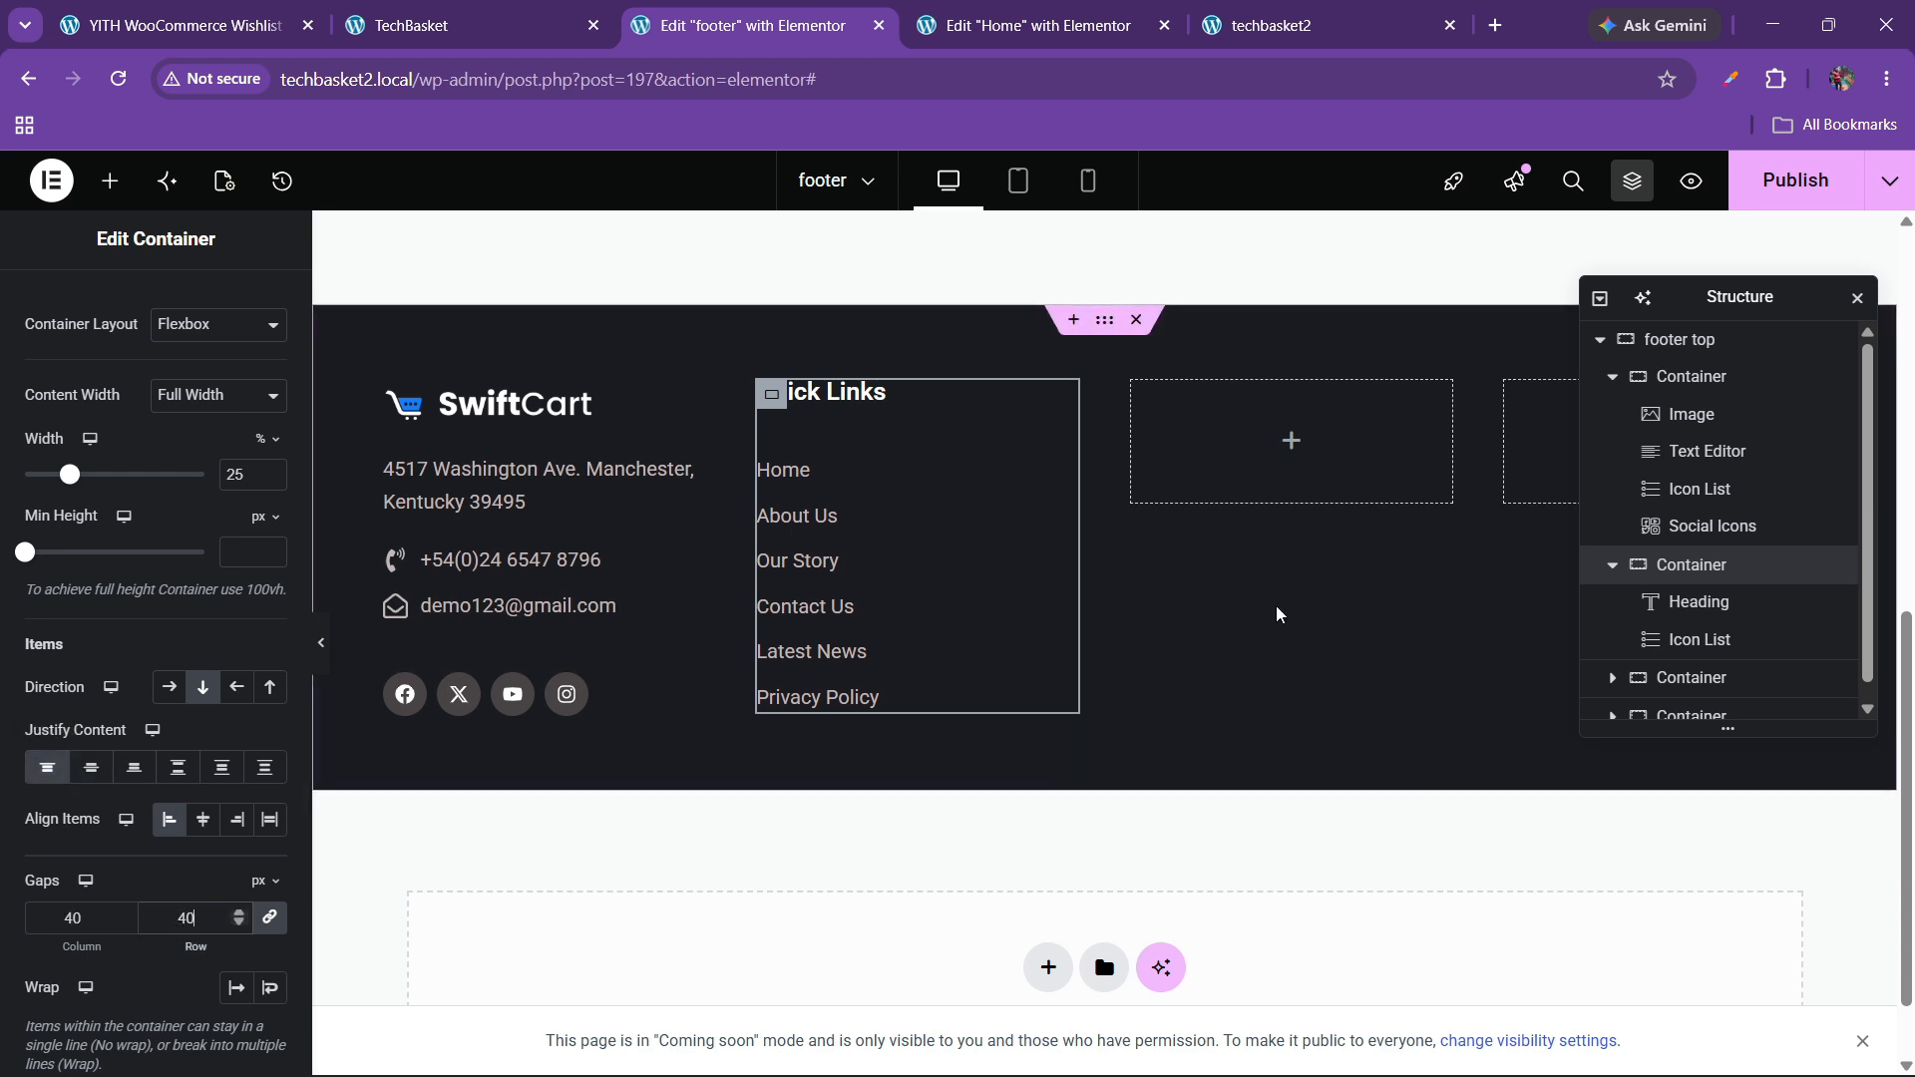
- Delete the two empty containers that follow the Quick Links container in footer top
{"action": "left_click", "coordinate": [1613, 566]}
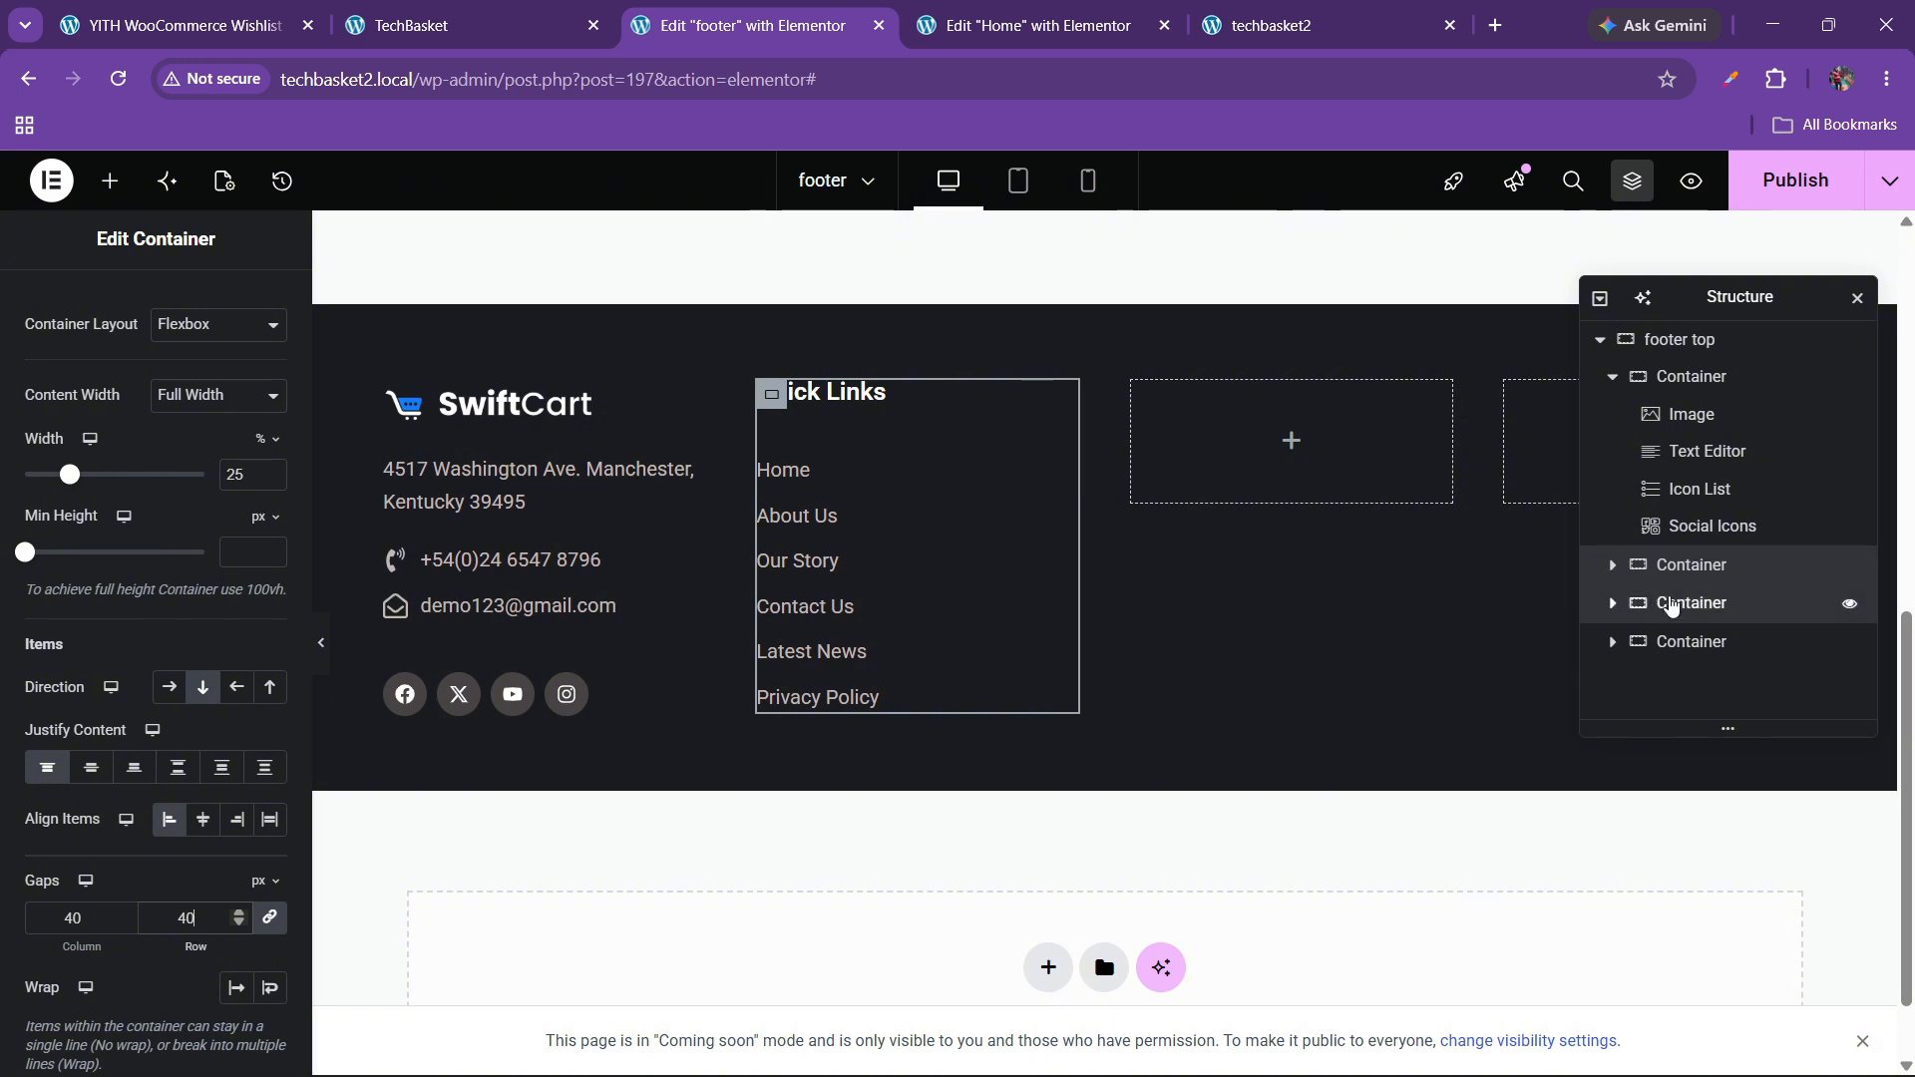
{"action": "right_click", "coordinate": [1675, 604]}
{"action": "left_click", "coordinate": [1658, 1044]}
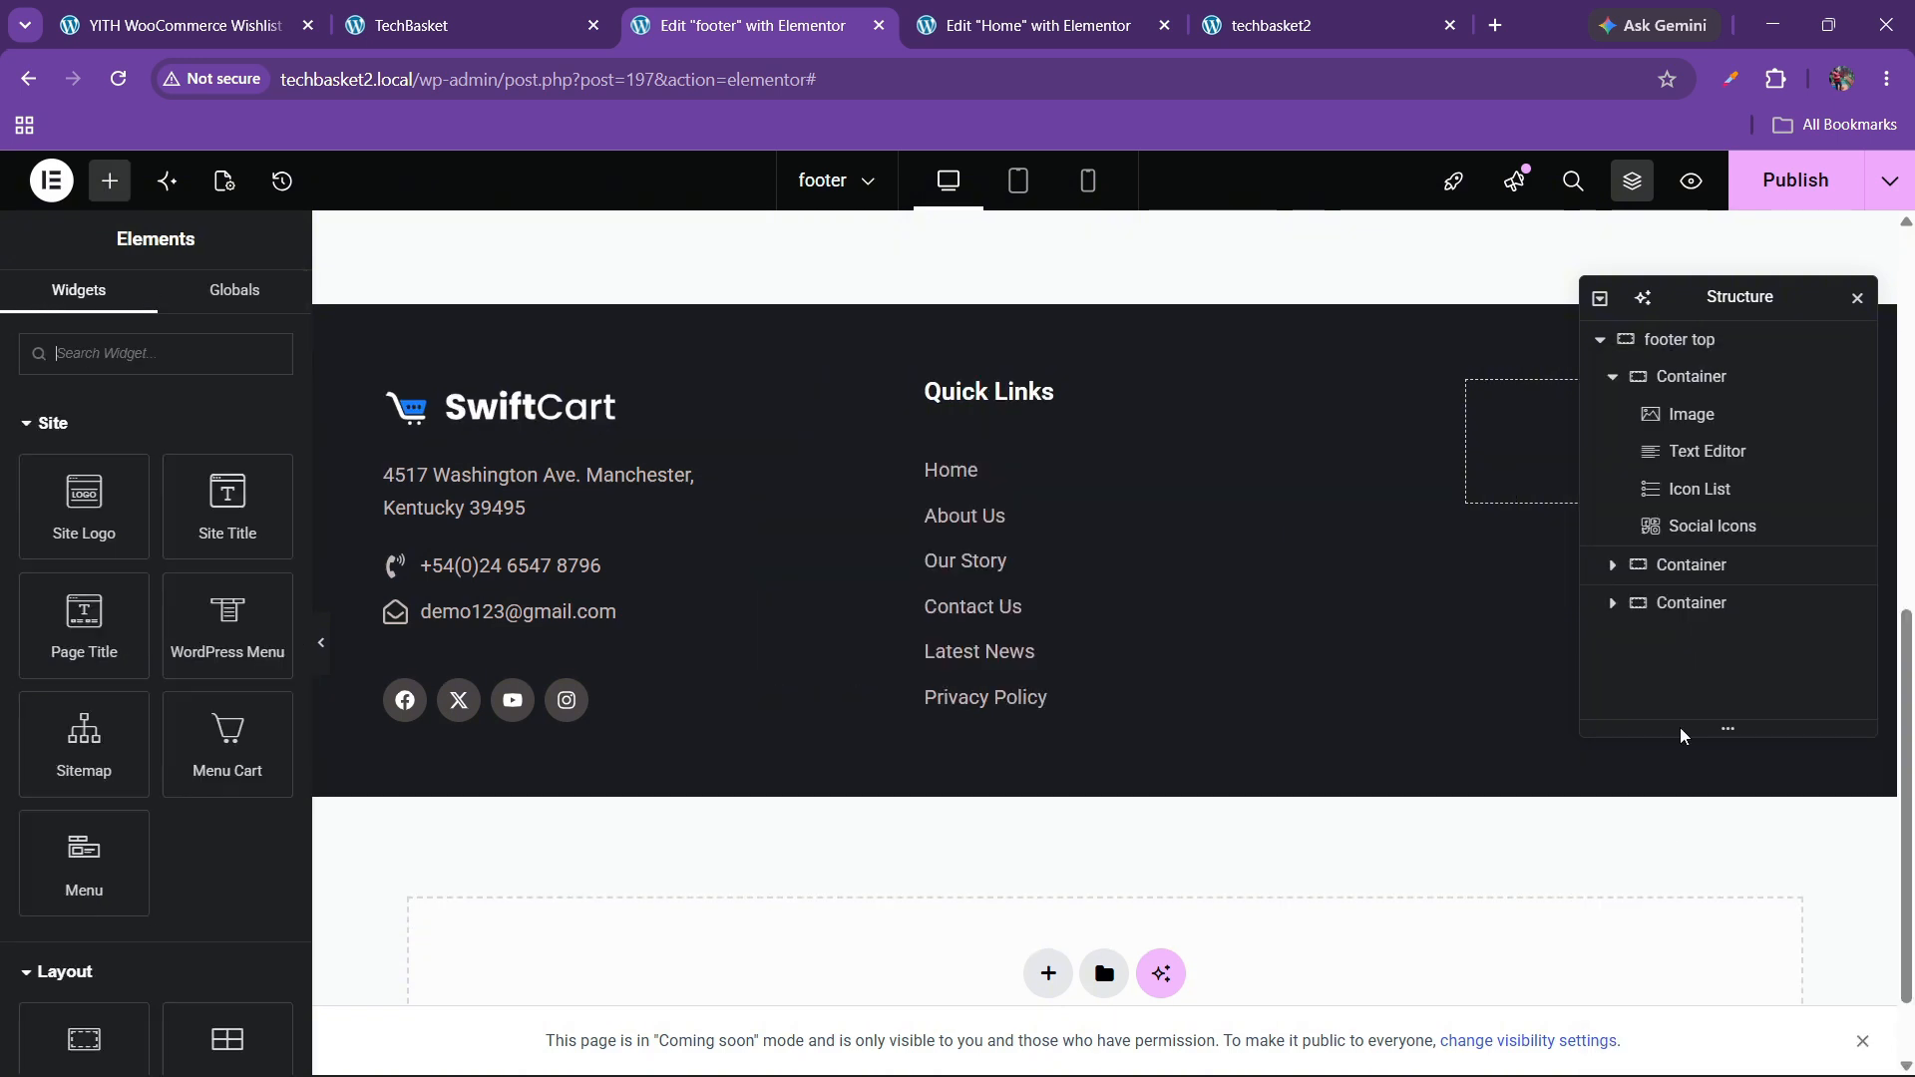
{"action": "right_click", "coordinate": [1680, 602]}
{"action": "left_click", "coordinate": [1658, 1046]}
- Duplicate the Quick Links container three times, matching the number of columns in the TechBasket footer
{"action": "left_click", "coordinate": [1692, 564]}
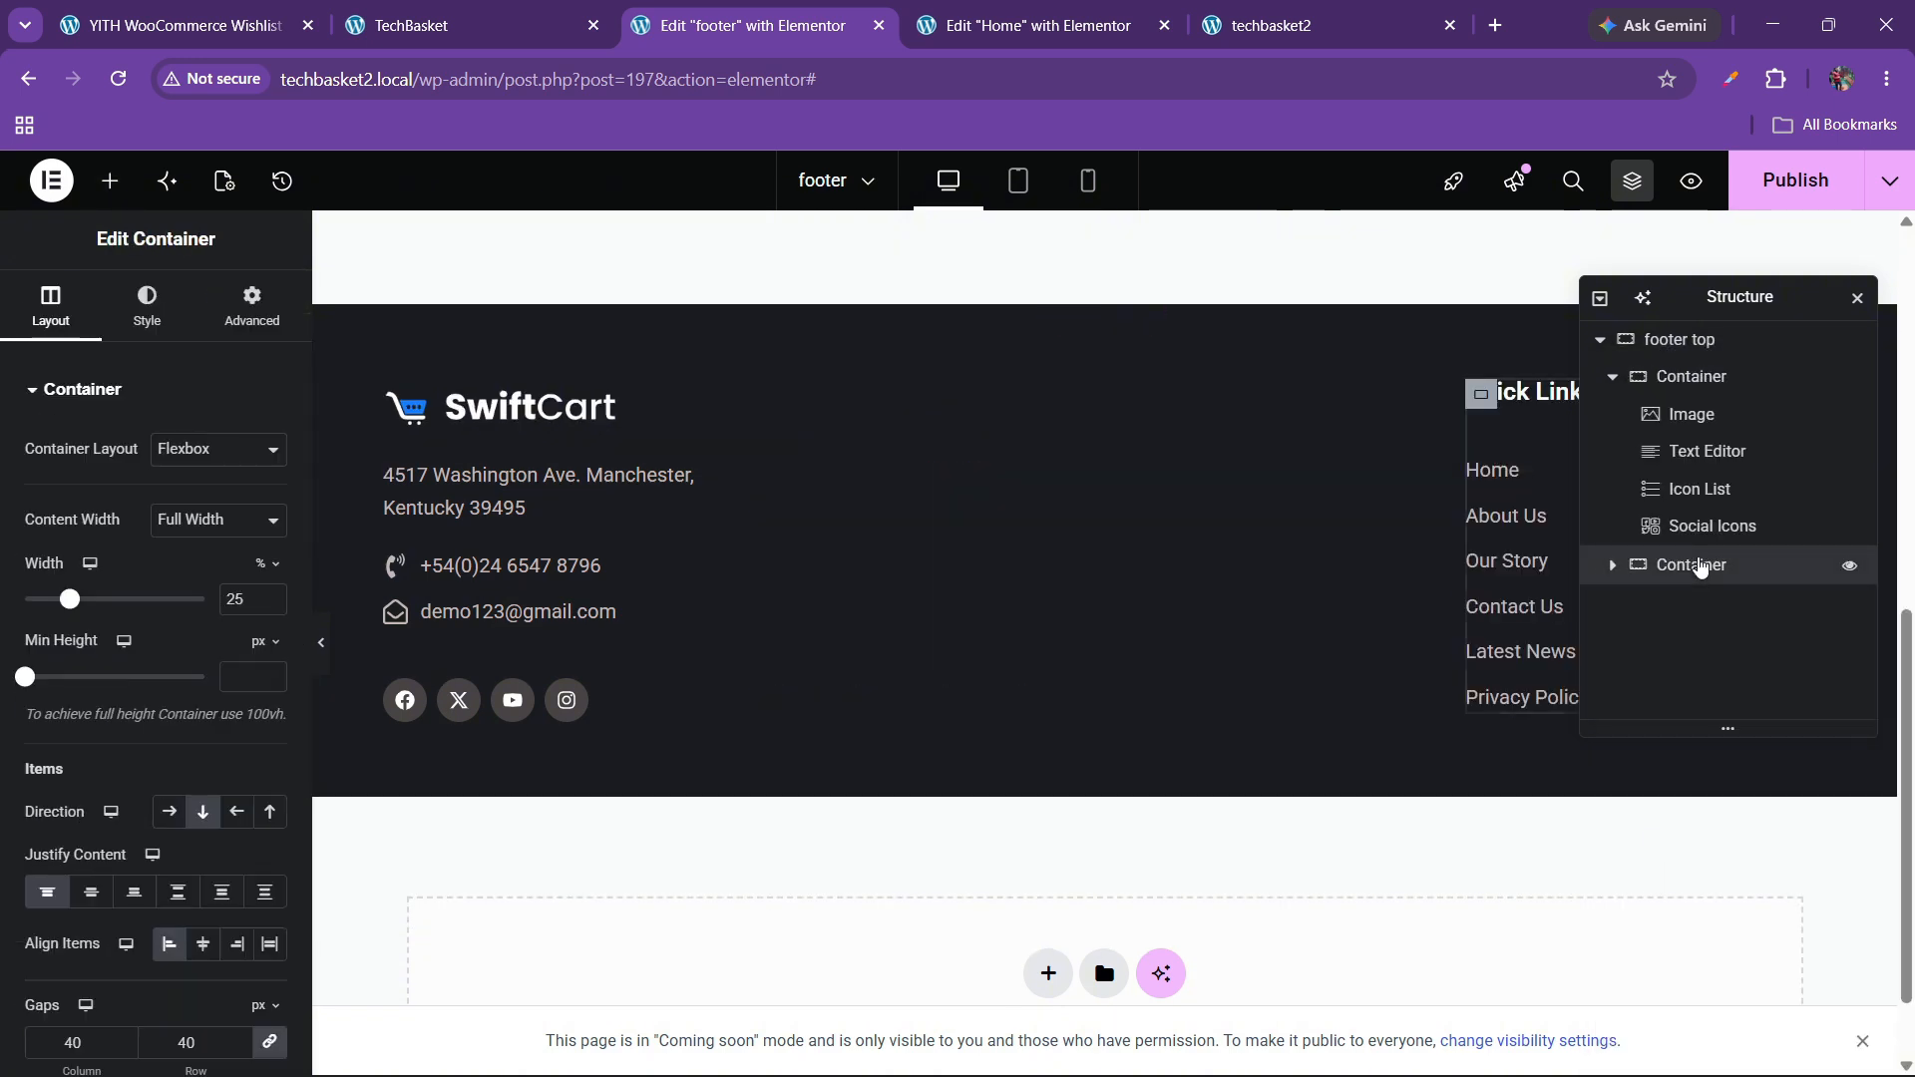
{"action": "right_click", "coordinate": [1692, 564]}
{"action": "left_click", "coordinate": [1676, 467]}
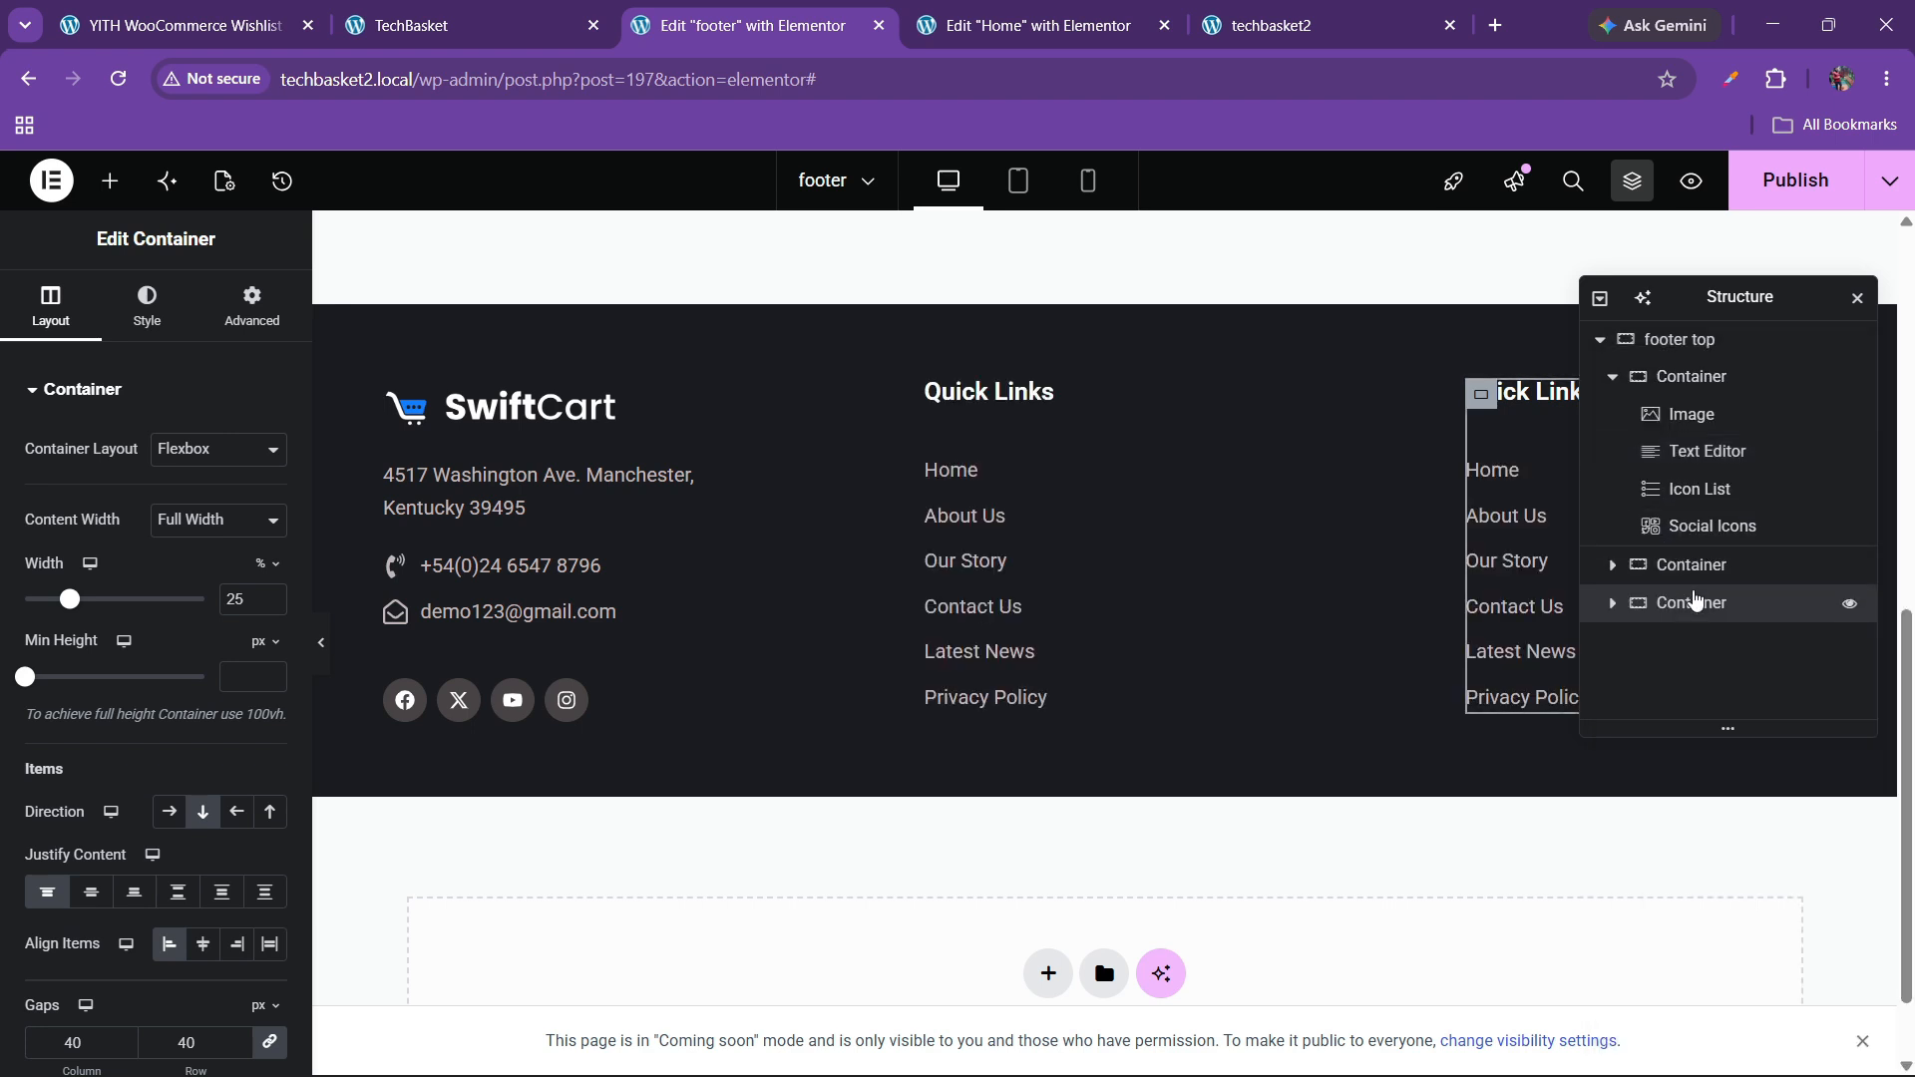
{"action": "right_click", "coordinate": [1692, 602]}
{"action": "left_click", "coordinate": [1689, 424]}
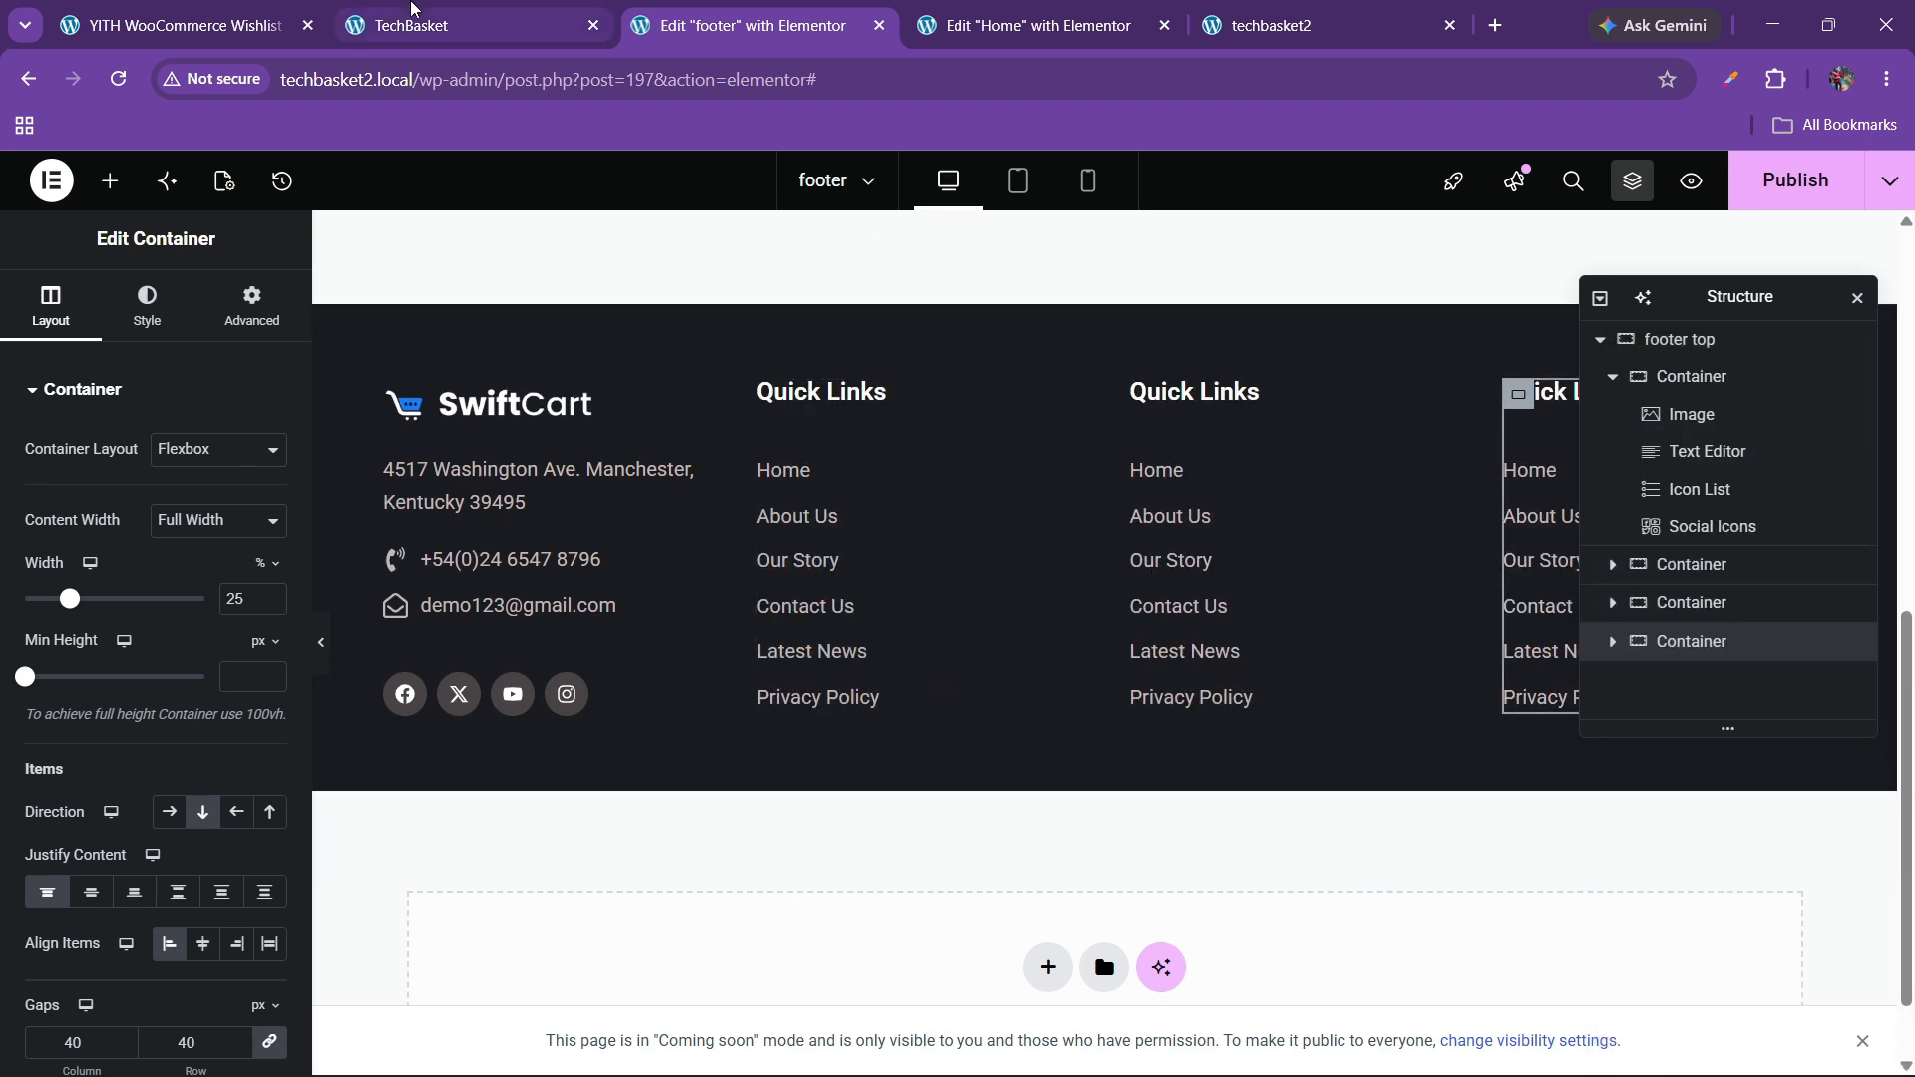
{"action": "left_click", "coordinate": [469, 25]}
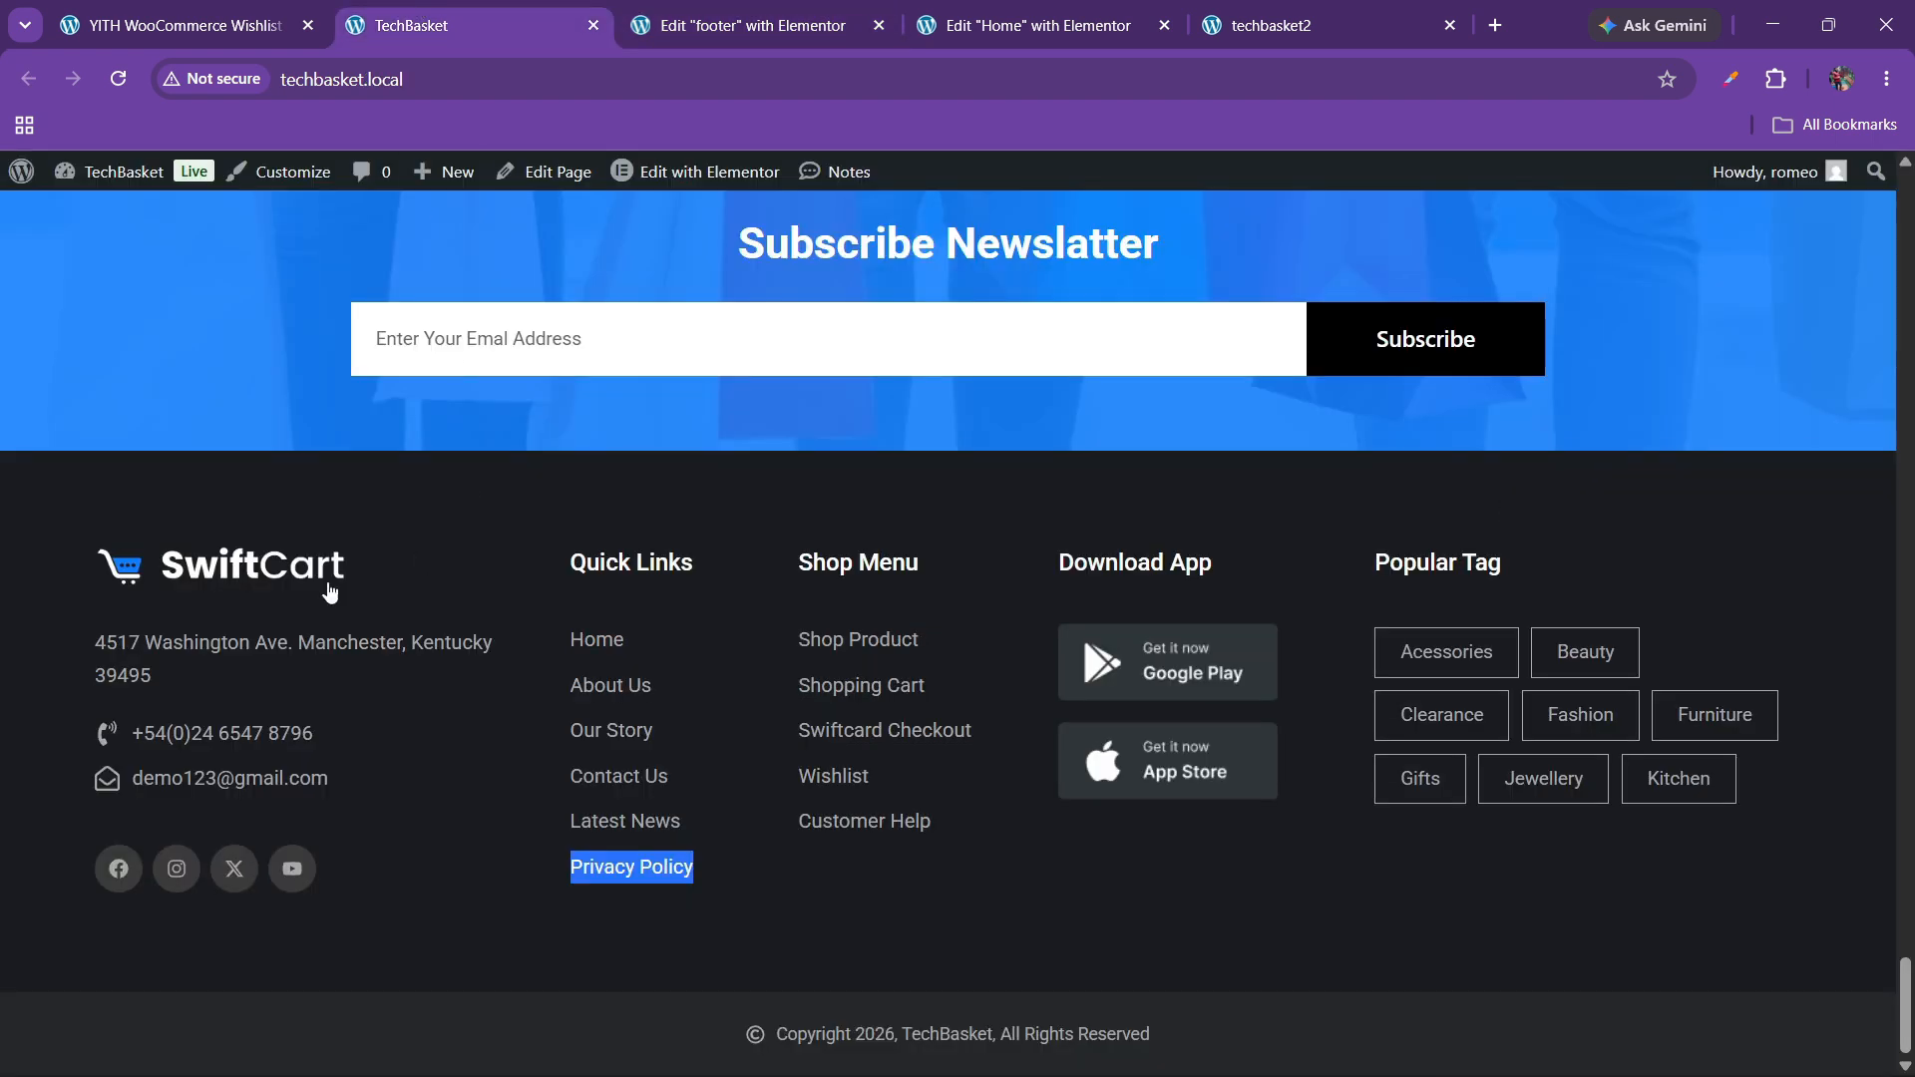
{"action": "left_click", "coordinate": [783, 10]}
{"action": "right_click", "coordinate": [1693, 641]}
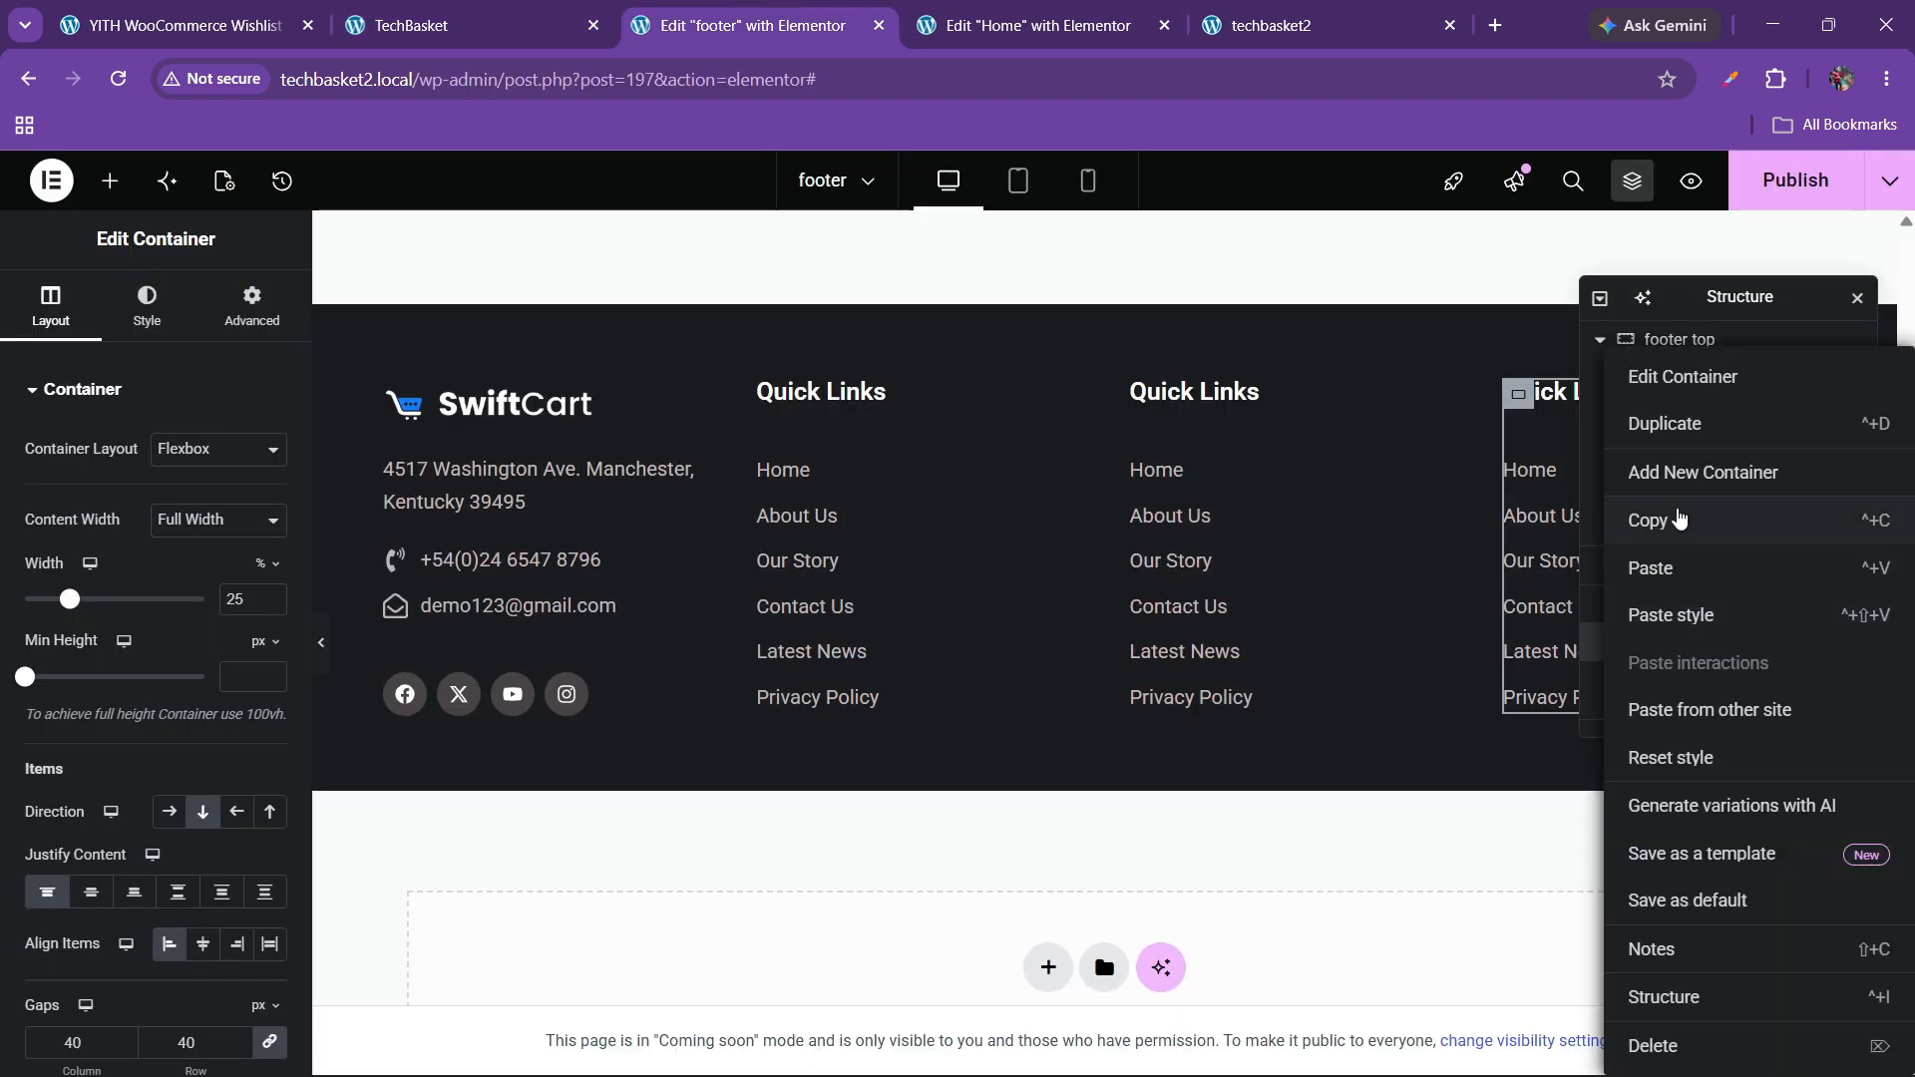
{"action": "left_click", "coordinate": [1686, 424]}
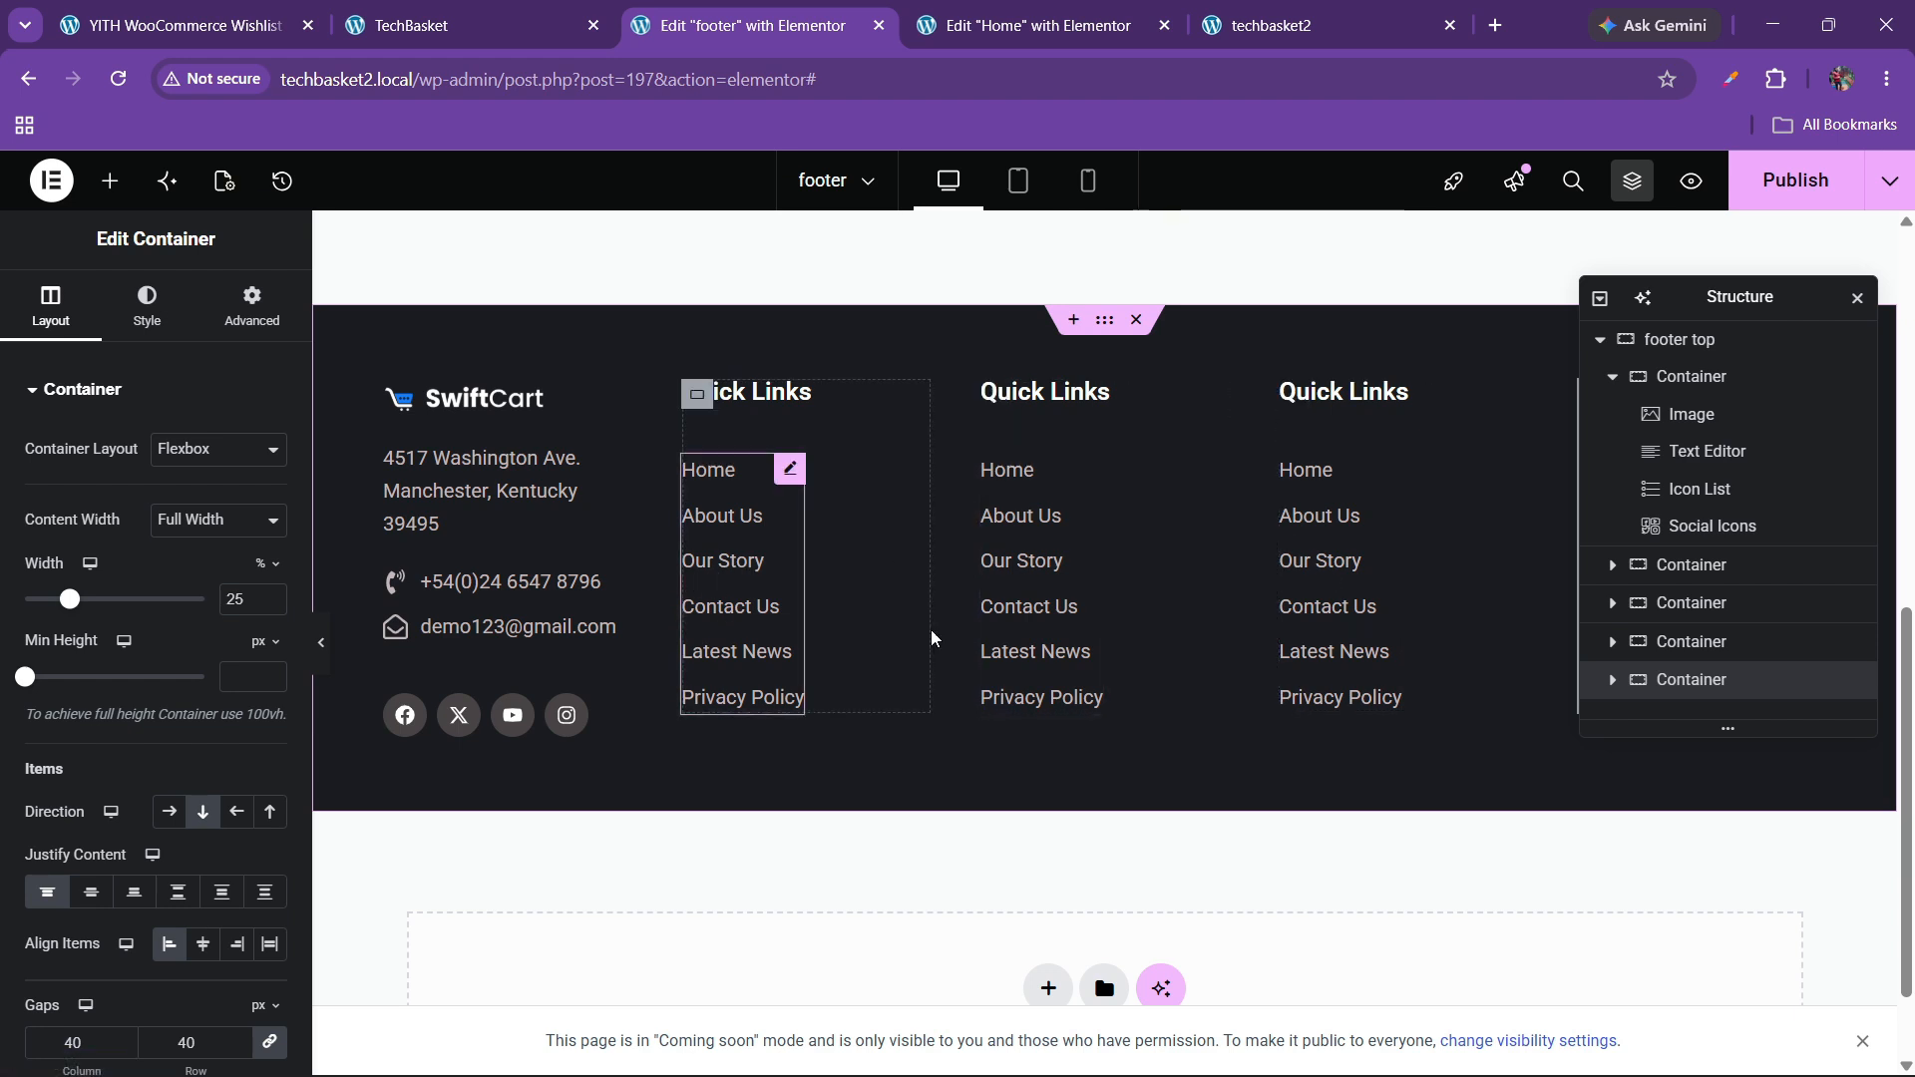
- Copy "Shop Menu" from the TechBasket footer and paste it as the heading of the second Quick Links column
{"action": "left_click", "coordinate": [469, 25]}
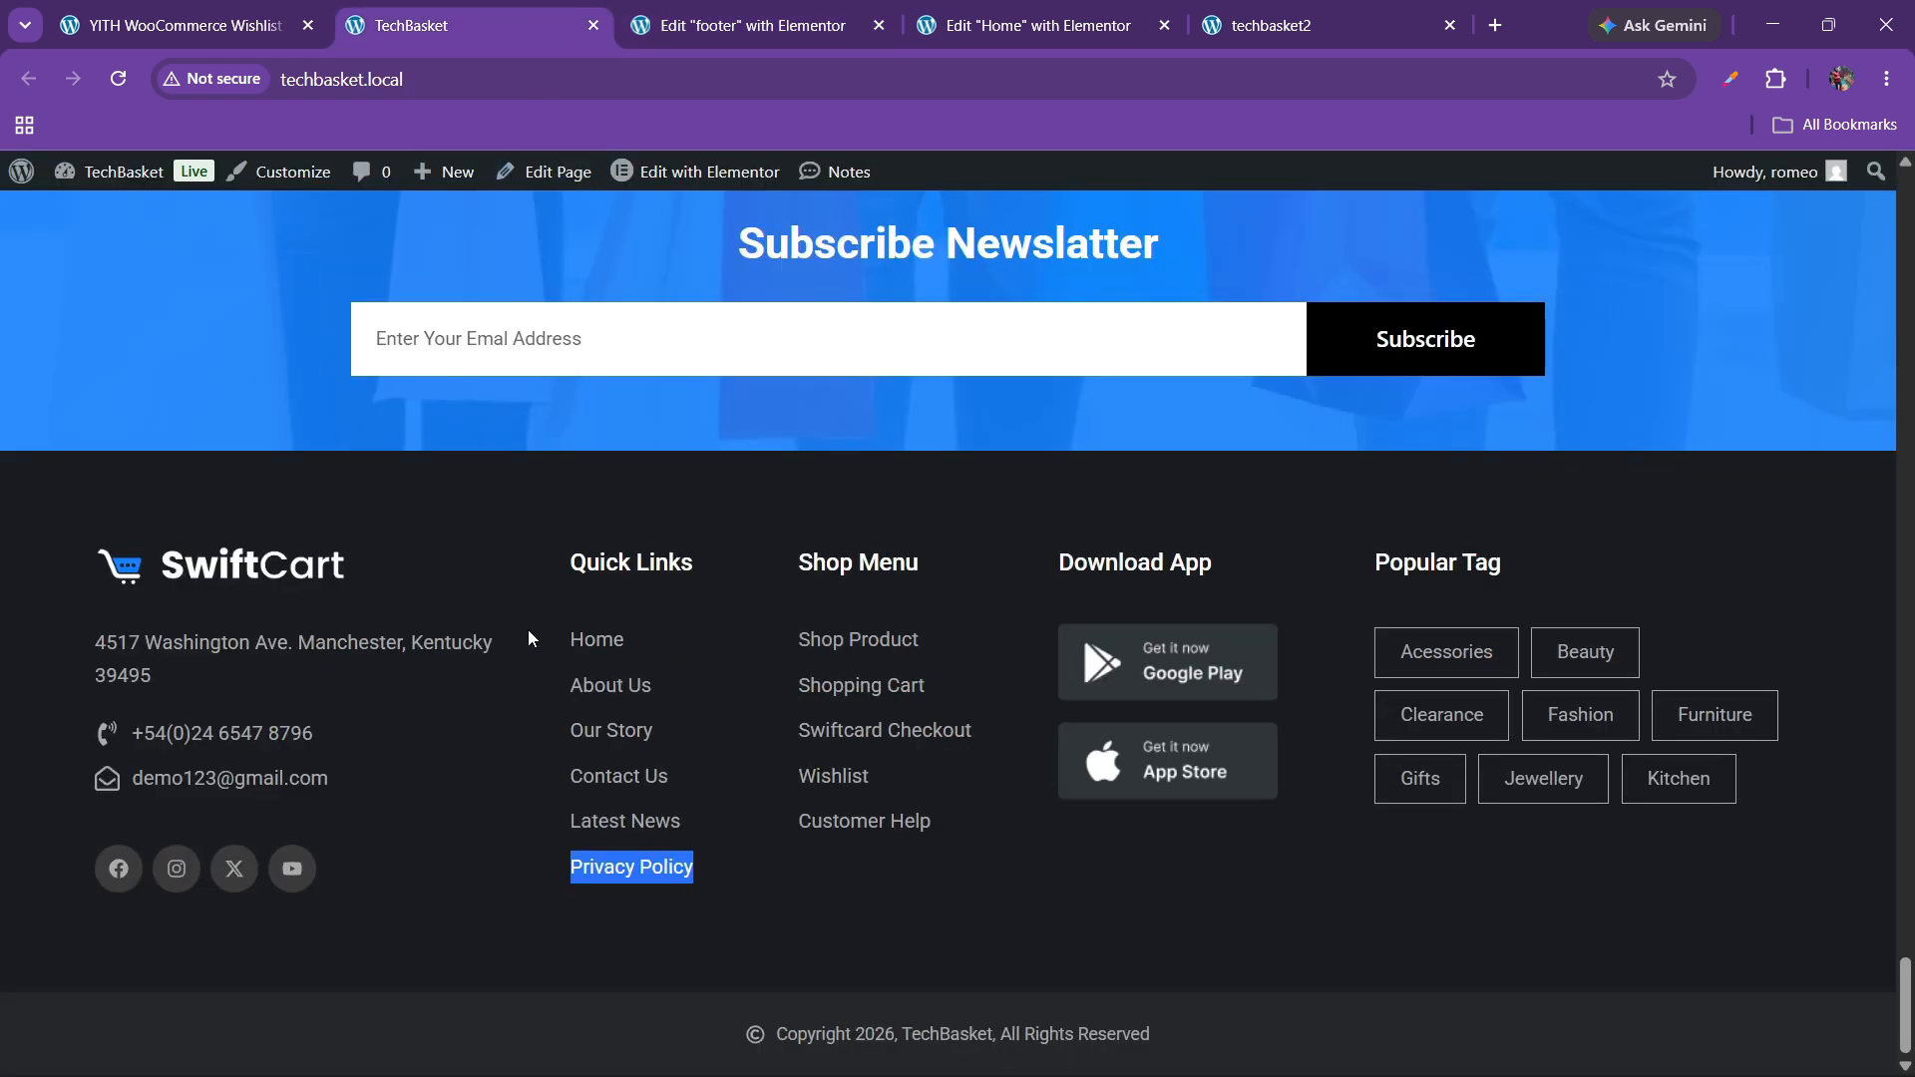
{"action": "left_click_drag", "start_coordinate": [798, 563], "coordinate": [959, 561]}
{"action": "key", "text": "ctrl+c"}
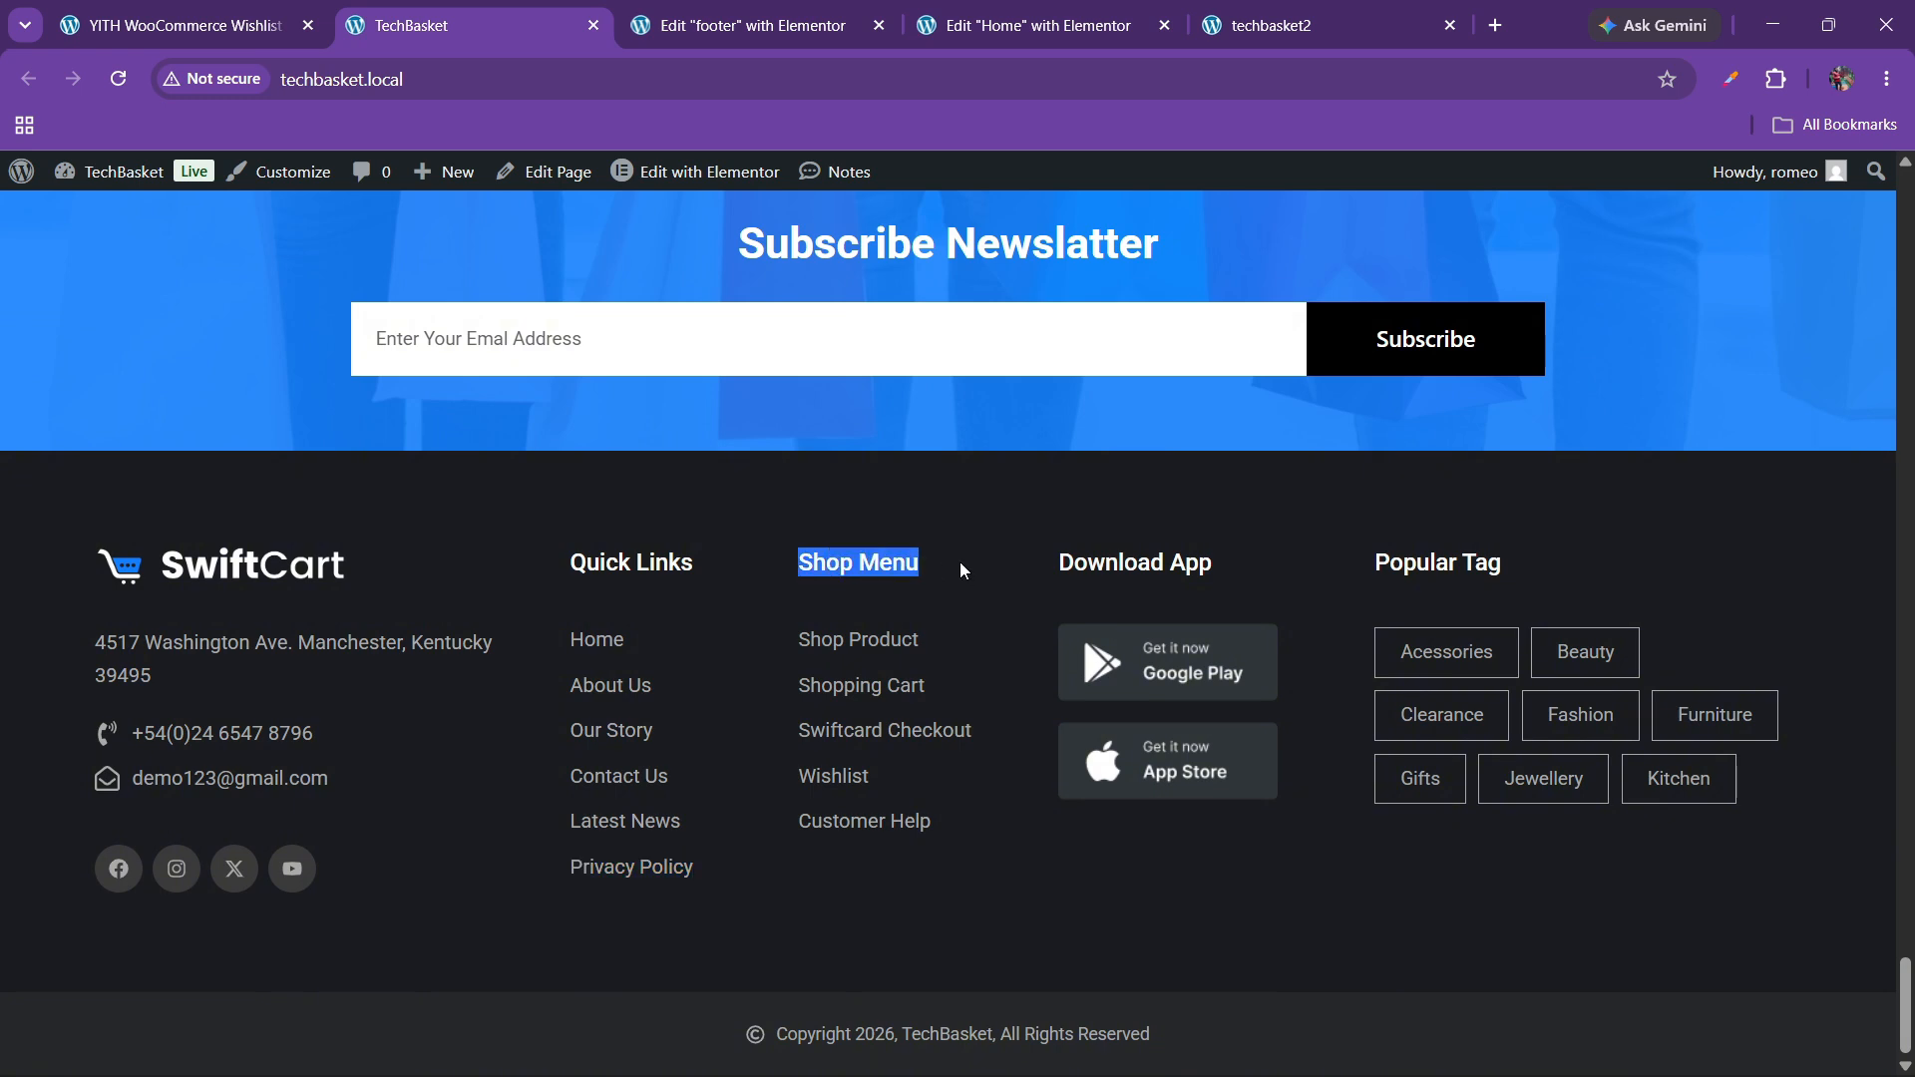
{"action": "key", "text": "ctrl+Tab"}
{"action": "left_click", "coordinate": [1097, 392]}
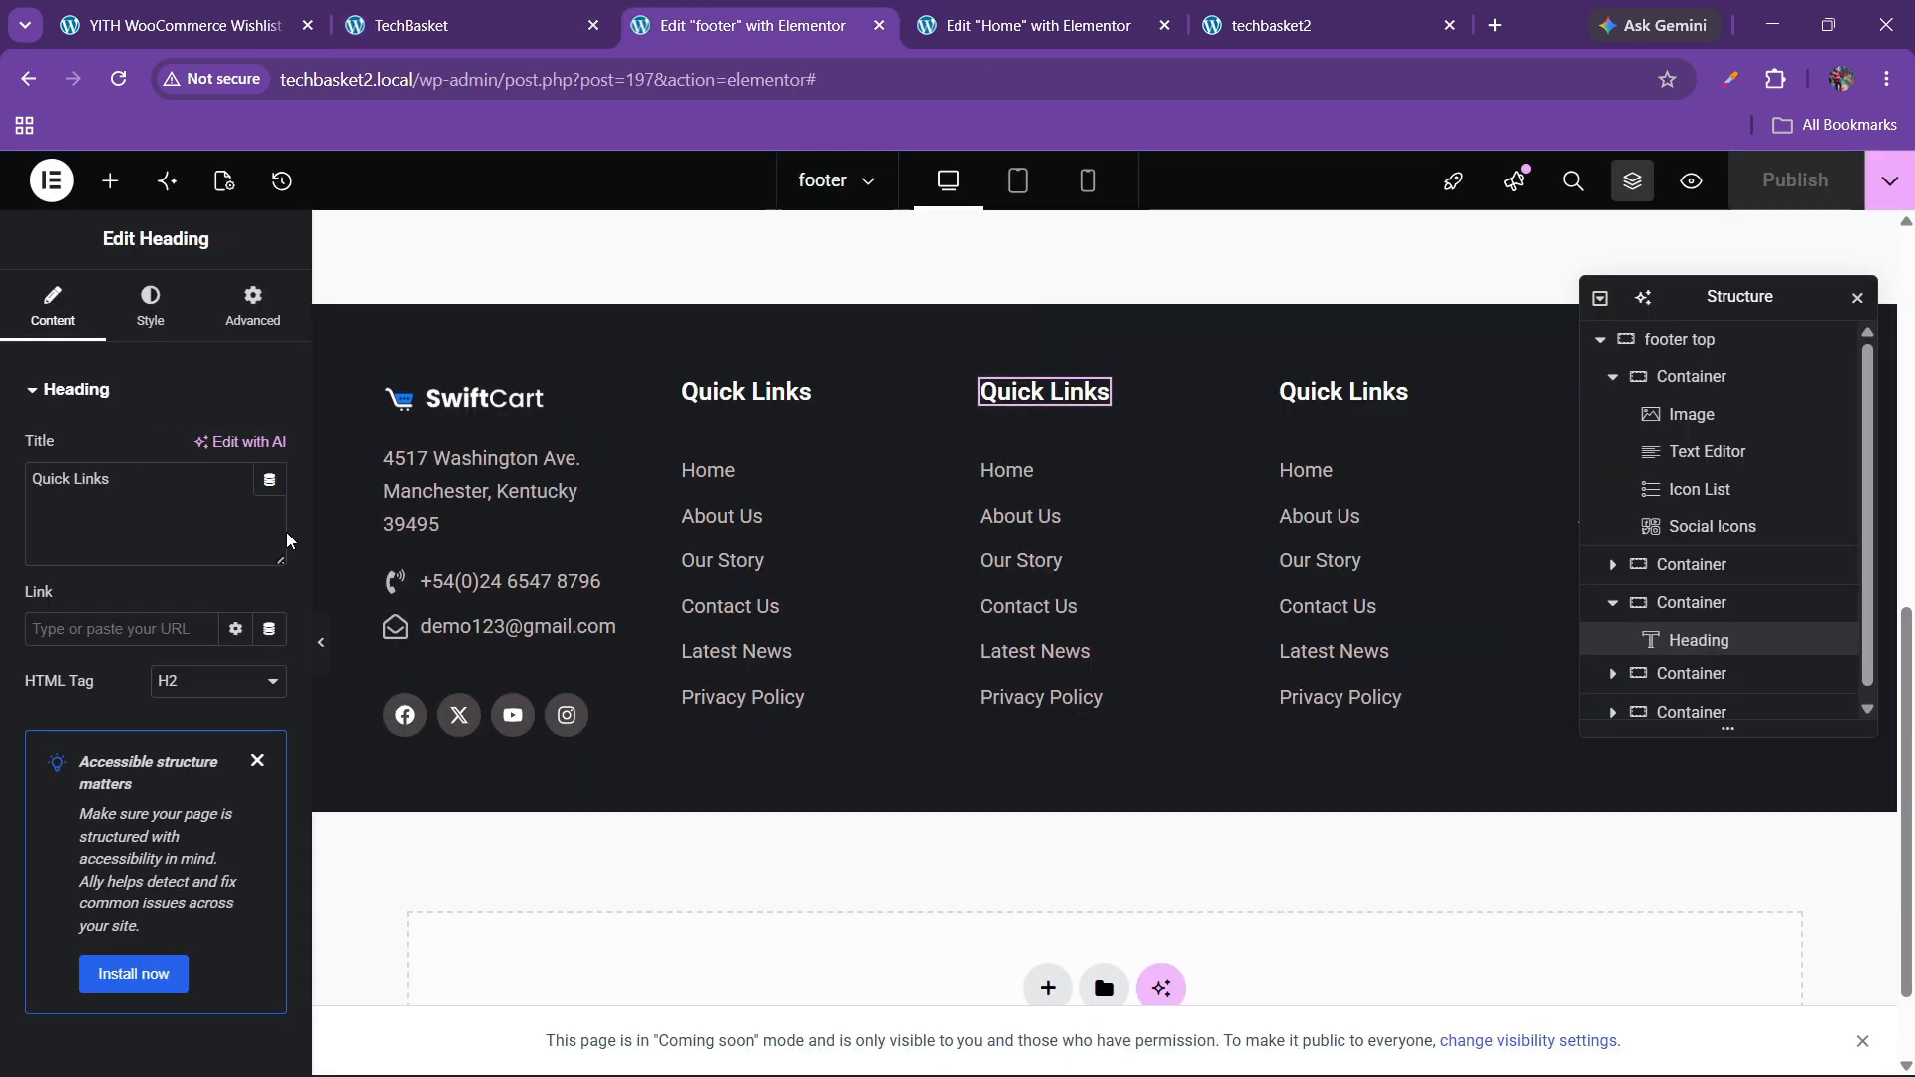
{"action": "double_click", "coordinate": [91, 479]}
{"action": "key", "text": "ctrl+v"}
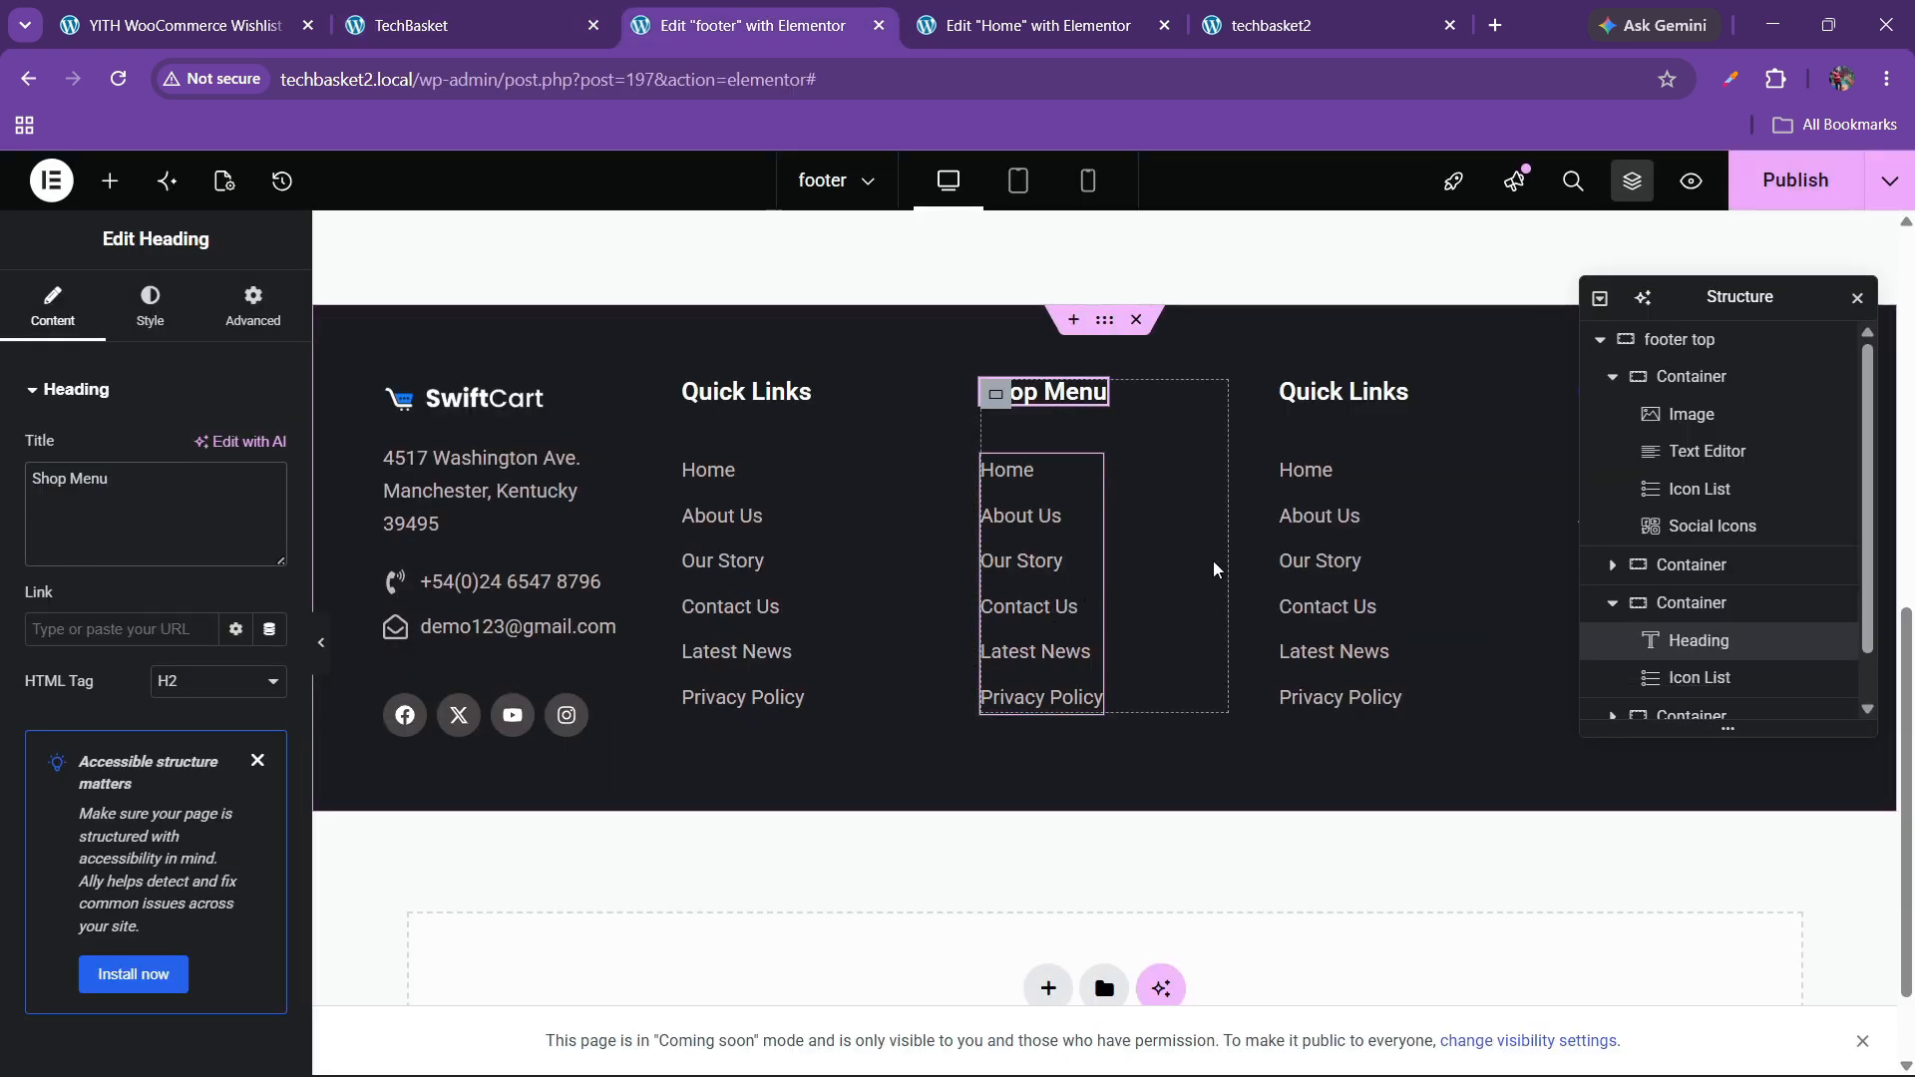
- Copy "Download App" from the TechBasket footer and paste it as the heading of the third Quick Links column
{"action": "left_click", "coordinate": [503, 9]}
{"action": "left_click_drag", "start_coordinate": [1057, 563], "coordinate": [1218, 565]}
{"action": "key", "text": "ctrl+c"}
{"action": "left_click", "coordinate": [743, 25]}
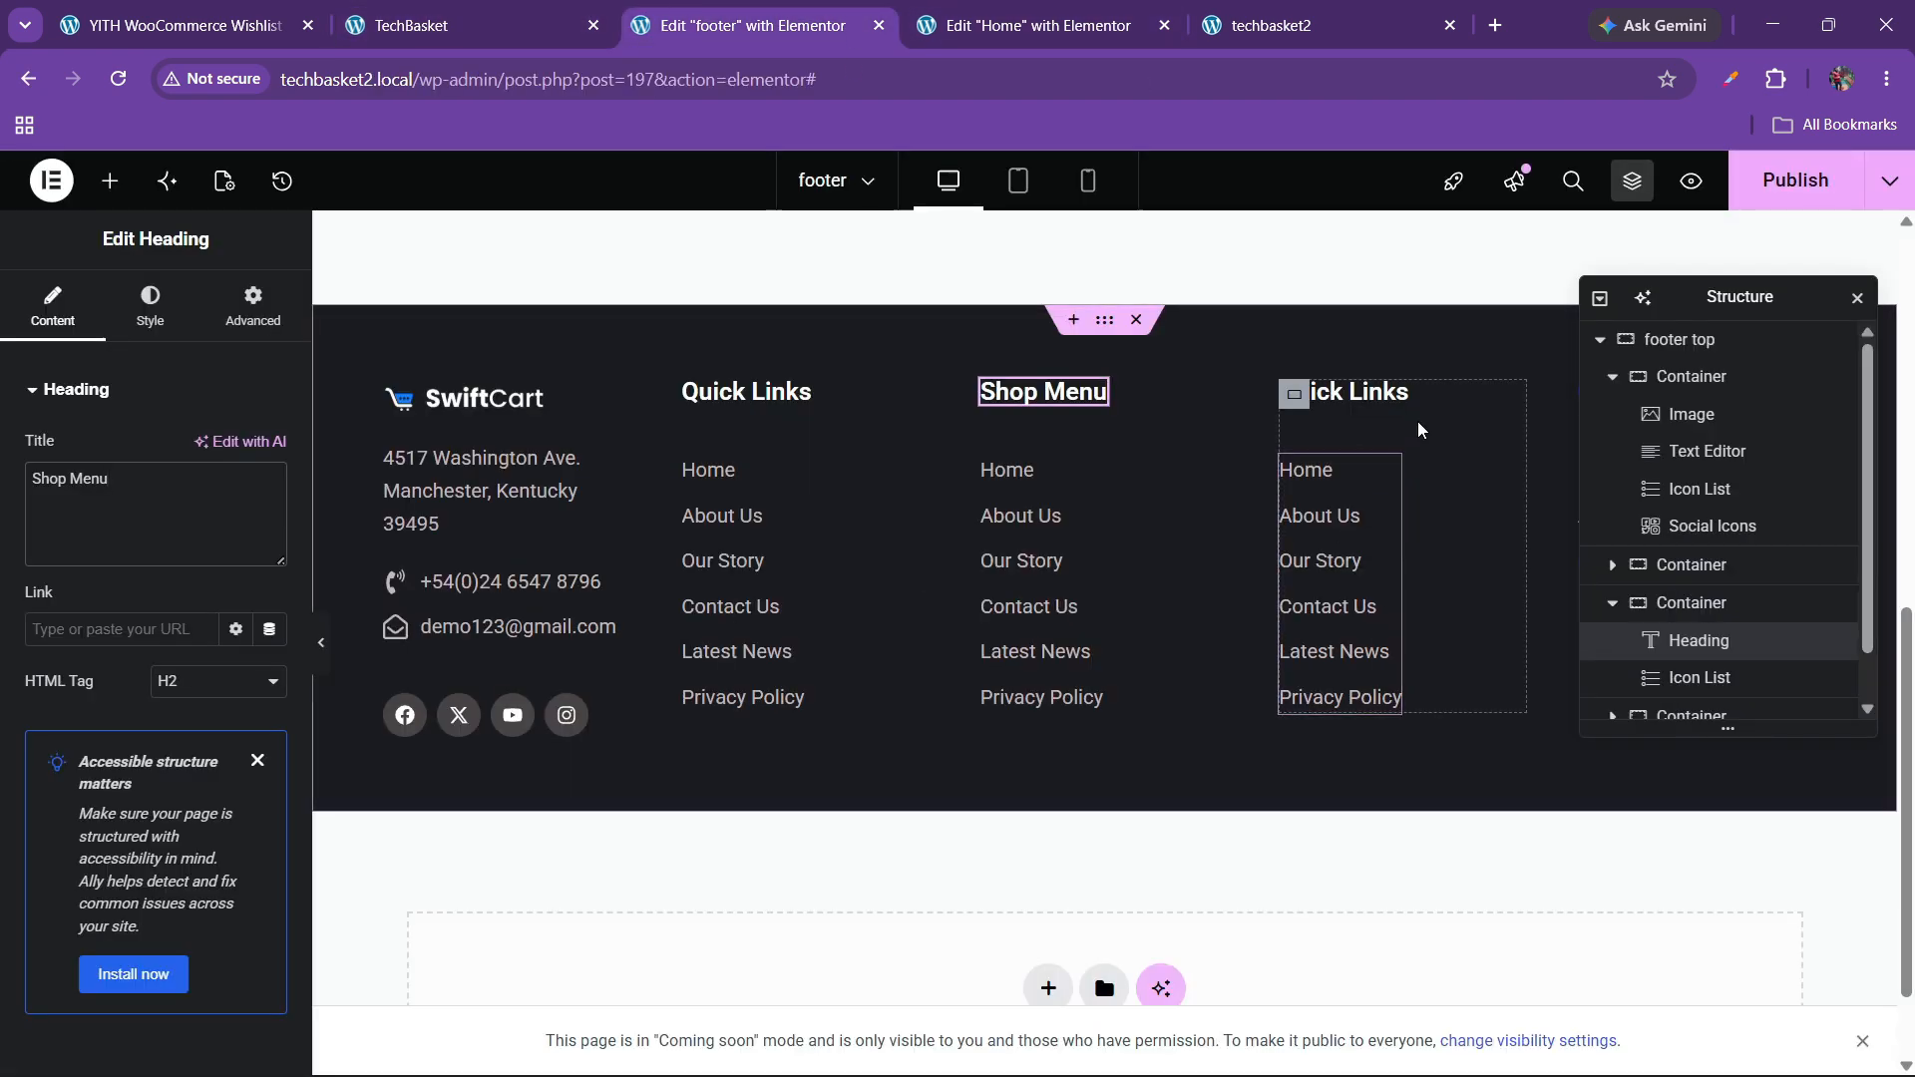
{"action": "left_click", "coordinate": [1407, 391]}
{"action": "triple_click", "coordinate": [70, 479]}
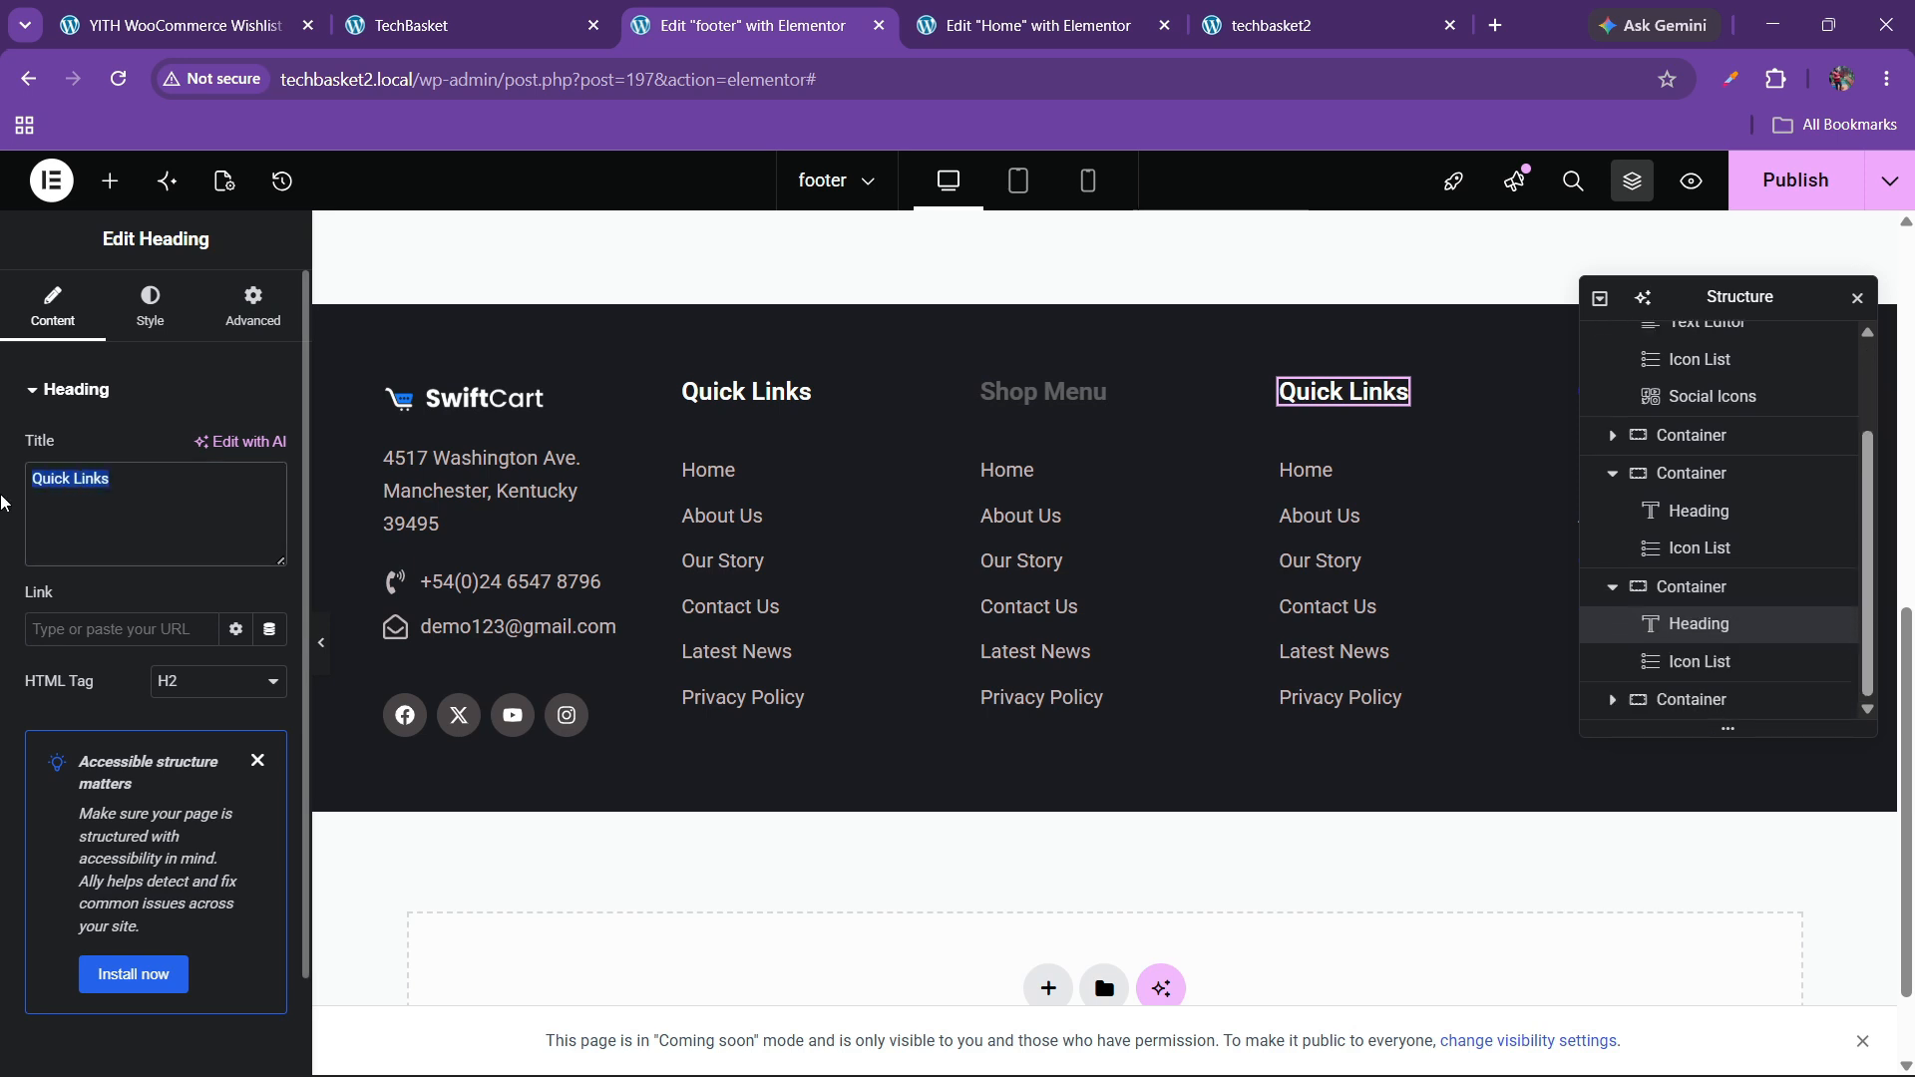
{"action": "key", "text": "ctrl+v"}
- Replace the icon list in the Download App column with an Image widget
{"action": "right_click", "coordinate": [1353, 540]}
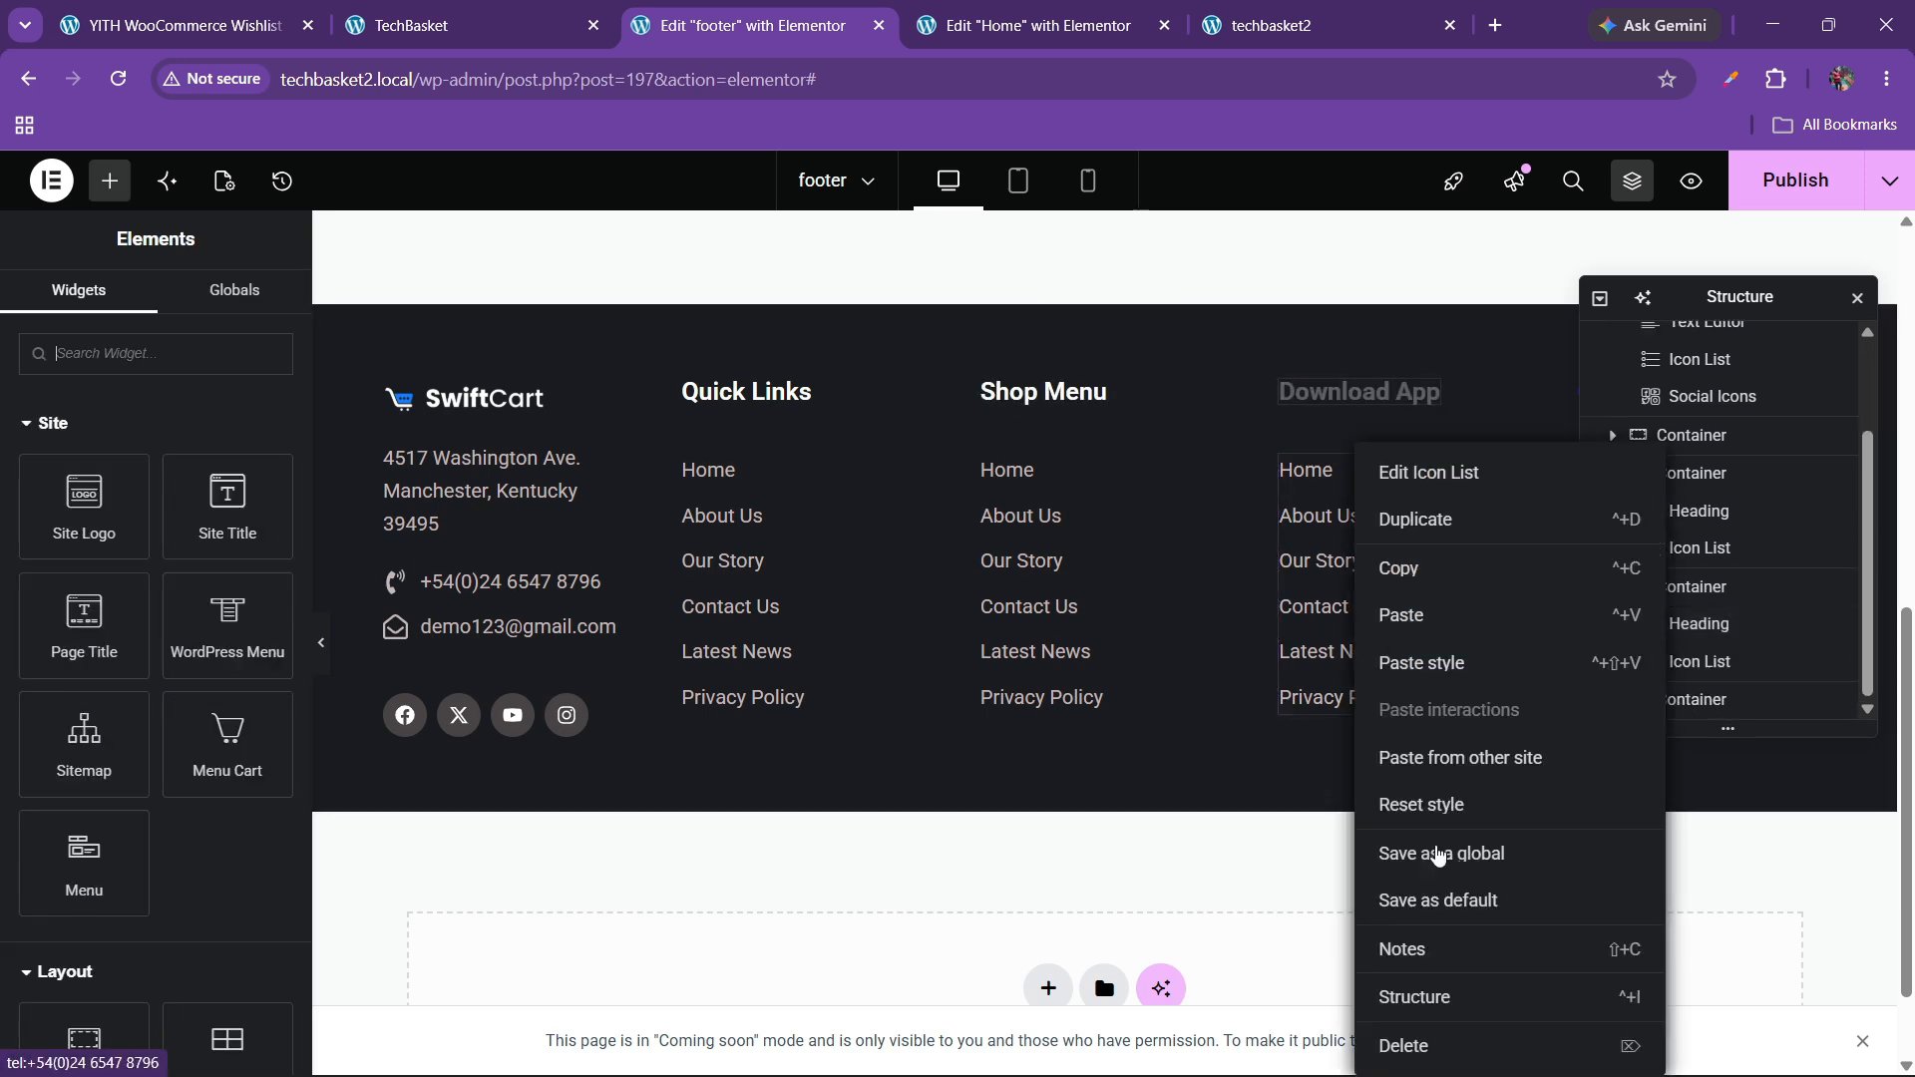
{"action": "left_click", "coordinate": [1441, 1041]}
{"action": "scroll", "coordinate": [196, 655], "scroll_direction": "down", "scroll_amount": 5}
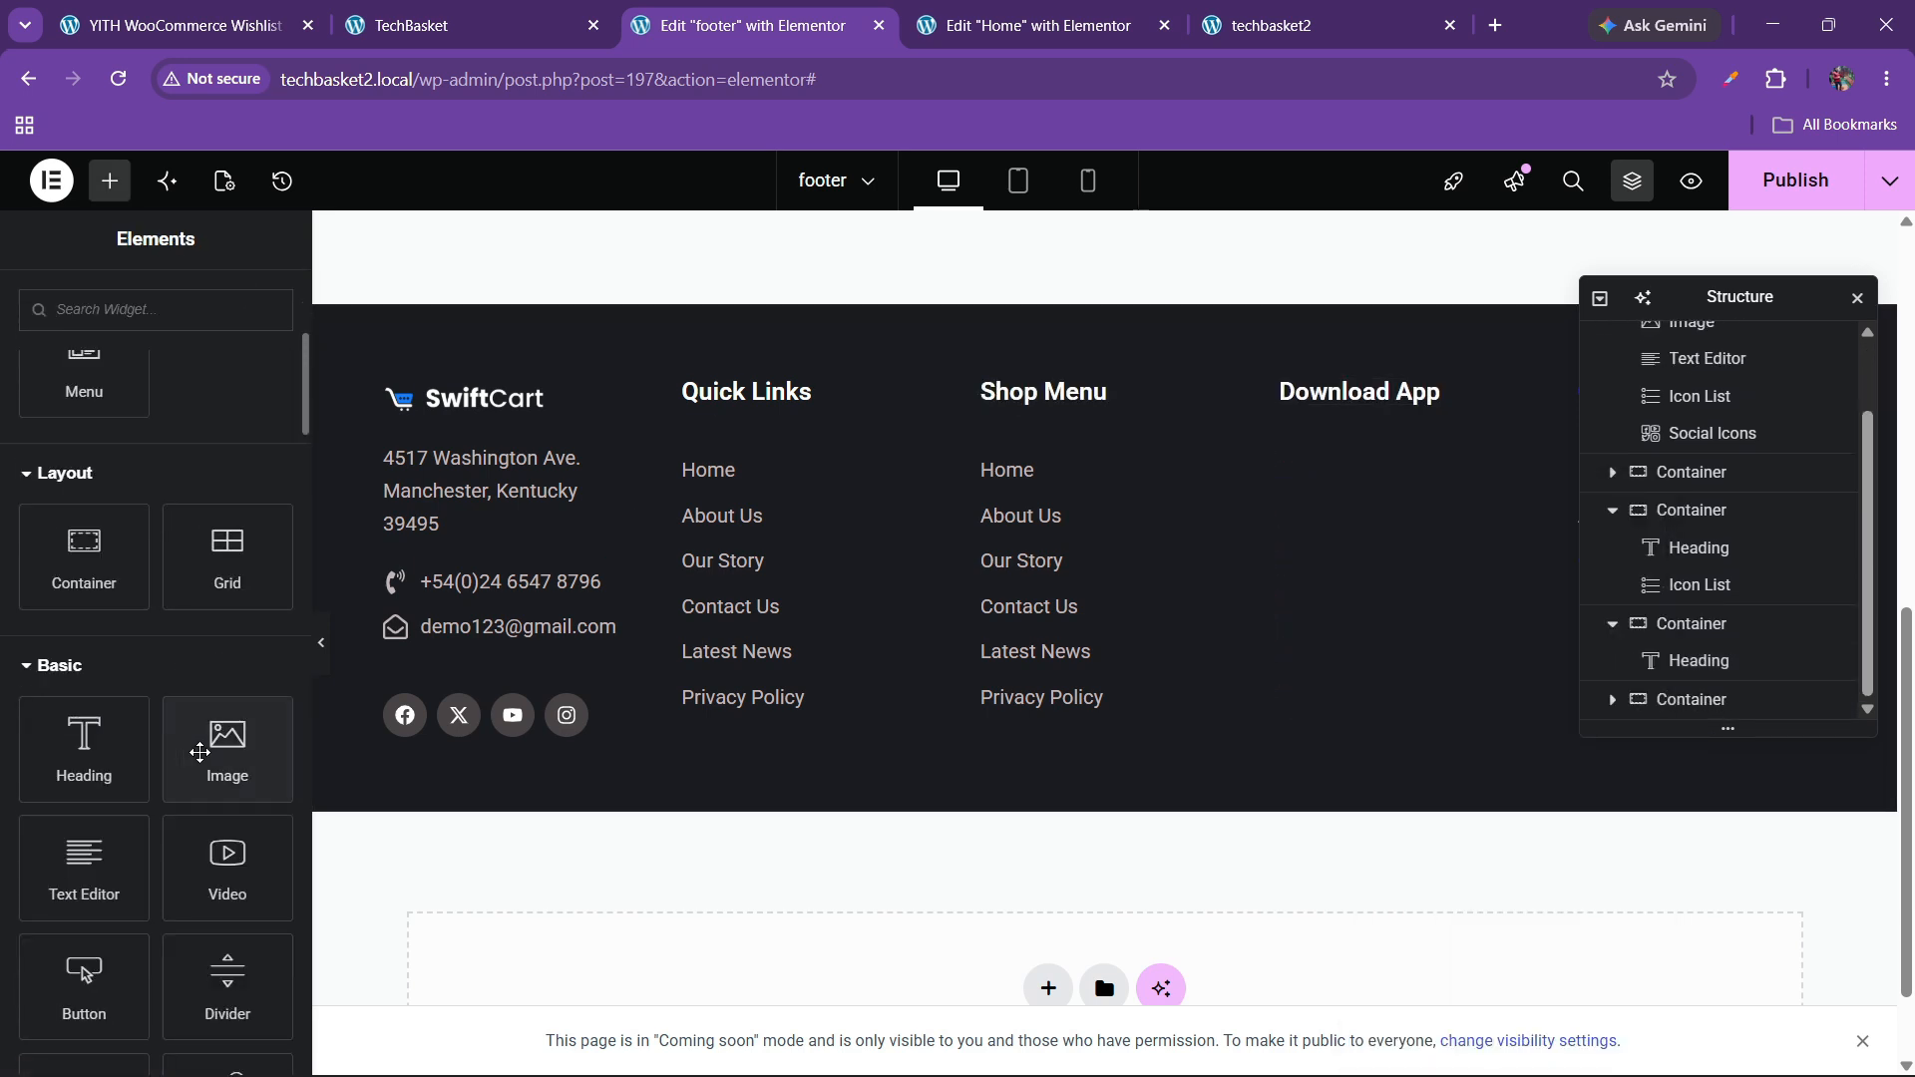
{"action": "left_click_drag", "start_coordinate": [227, 743], "coordinate": [1303, 403]}
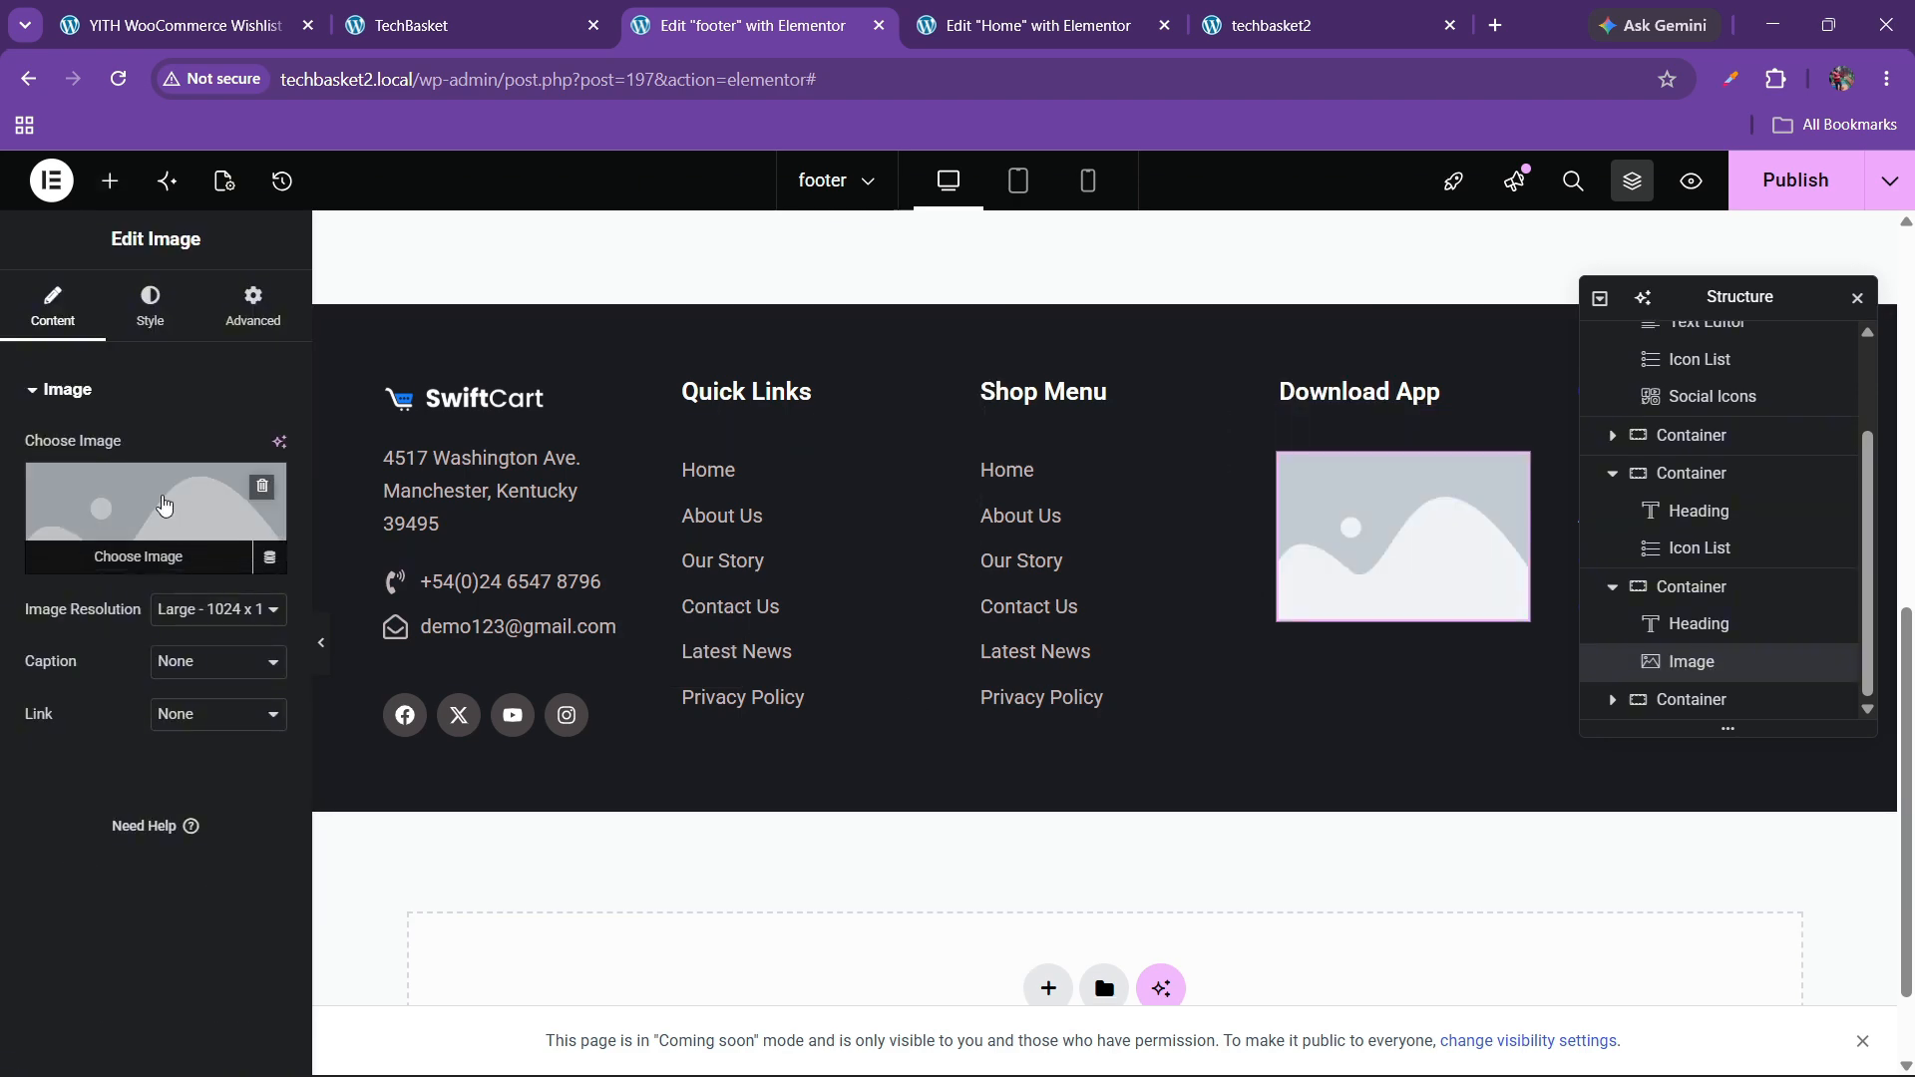
- Set the Download App column's new image to playstore-download from the media library
{"action": "left_click", "coordinate": [133, 550]}
{"action": "scroll", "coordinate": [832, 659], "scroll_direction": "down", "scroll_amount": 12}
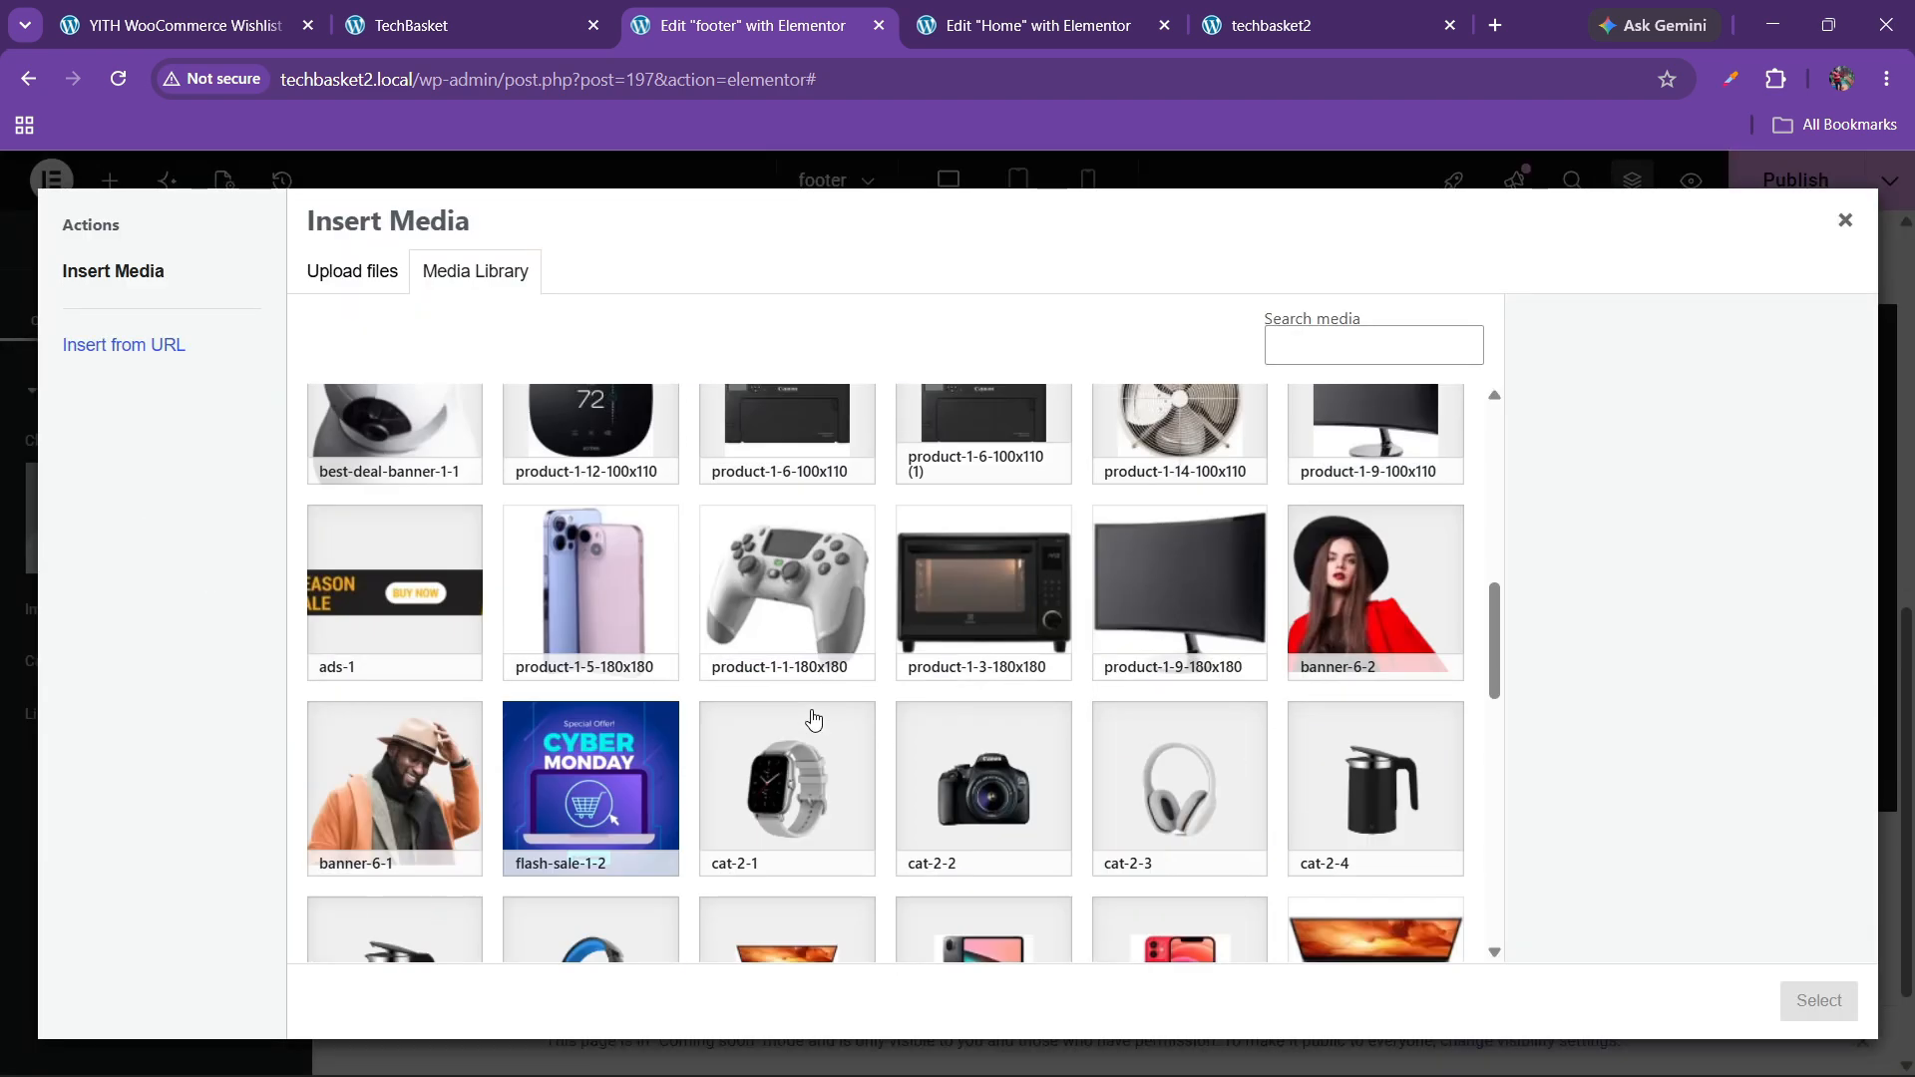
{"action": "scroll", "coordinate": [808, 720], "scroll_direction": "down", "scroll_amount": 5}
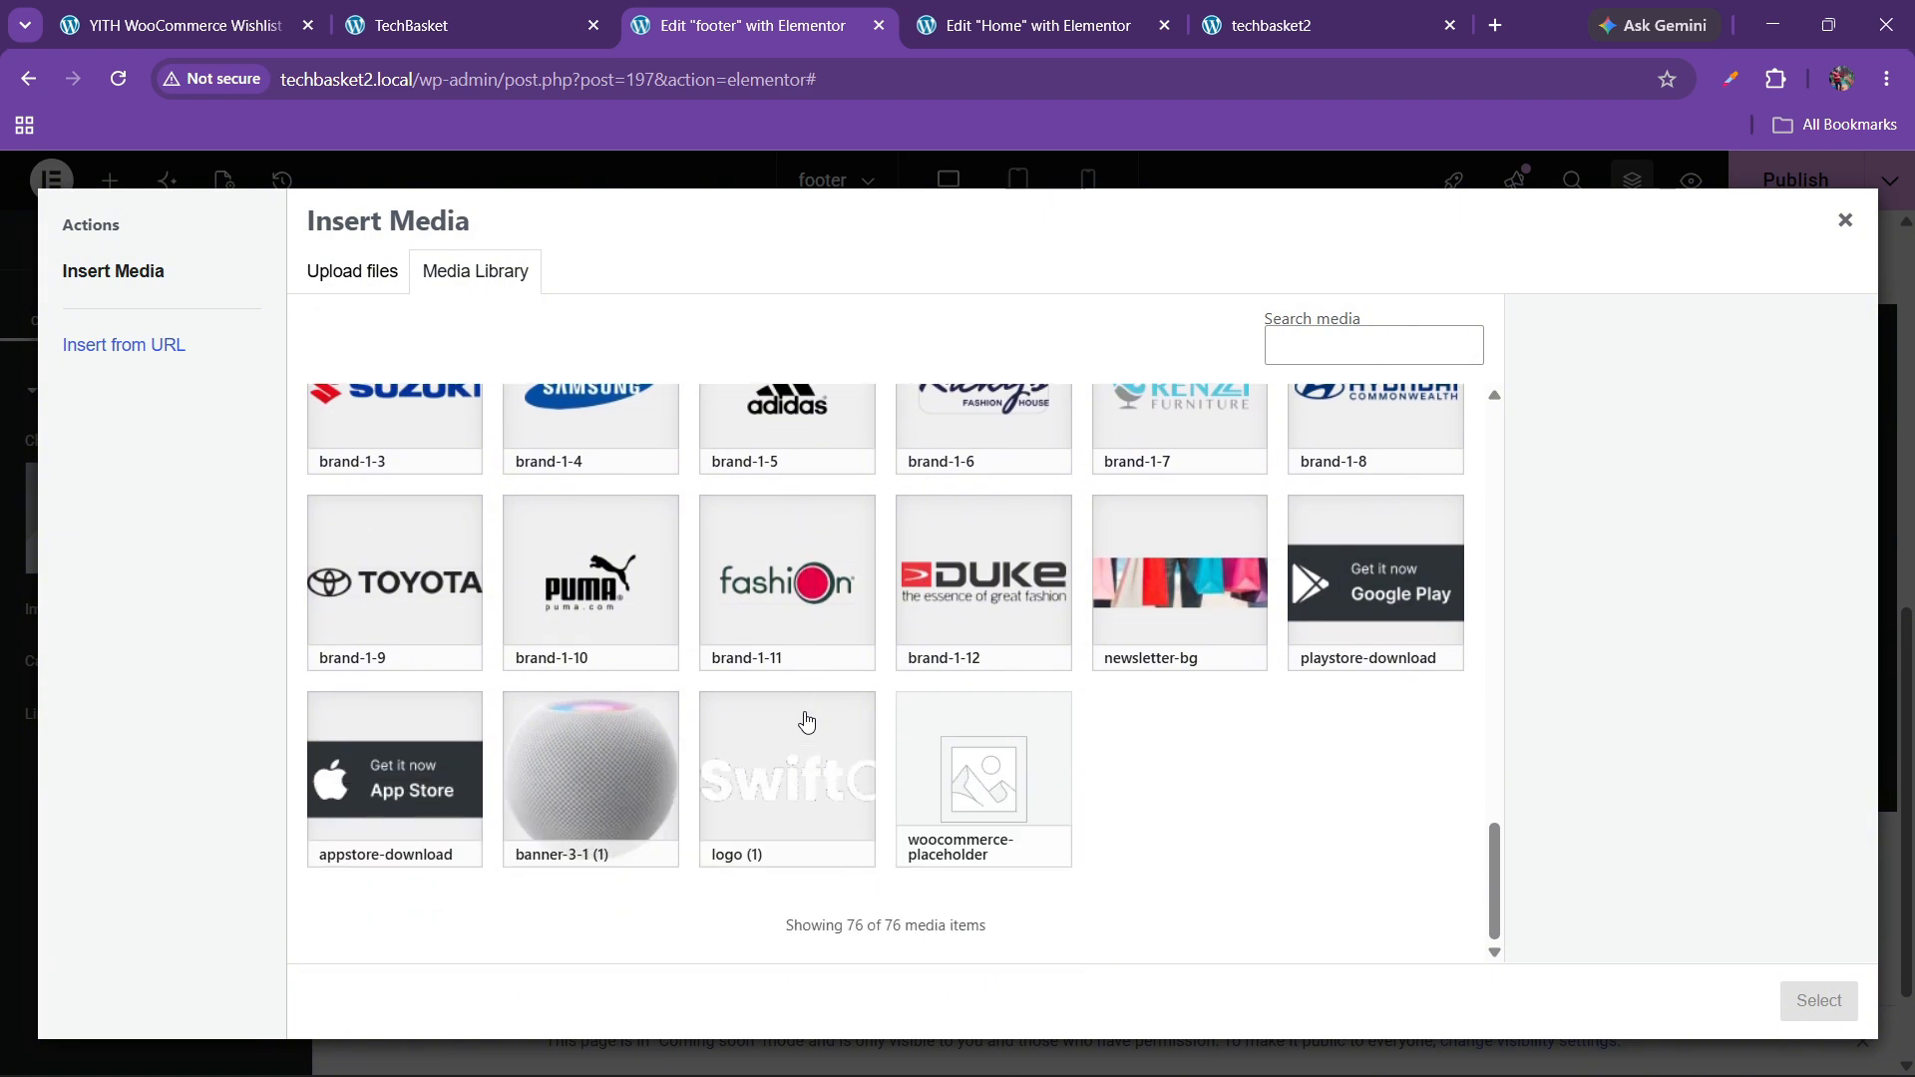
{"action": "left_click", "coordinate": [1441, 601]}
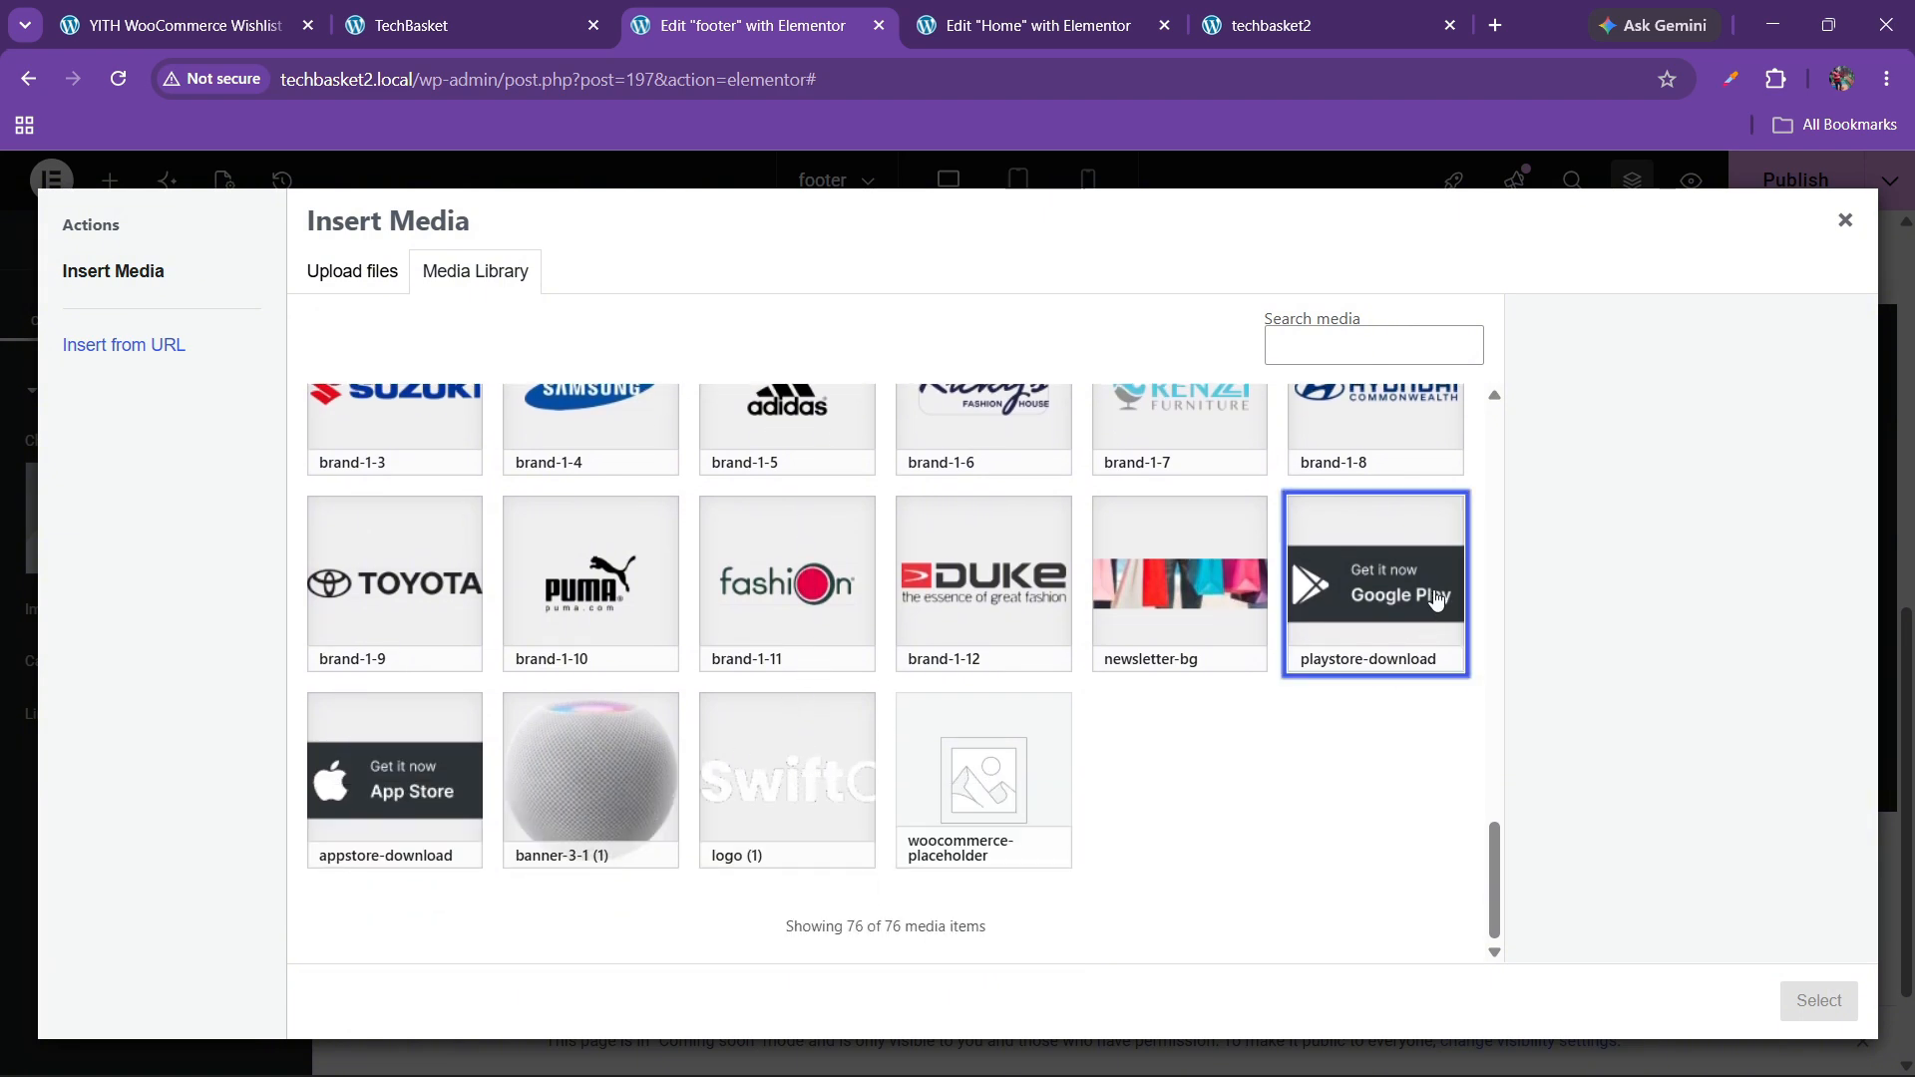
{"action": "left_click", "coordinate": [1816, 1000]}
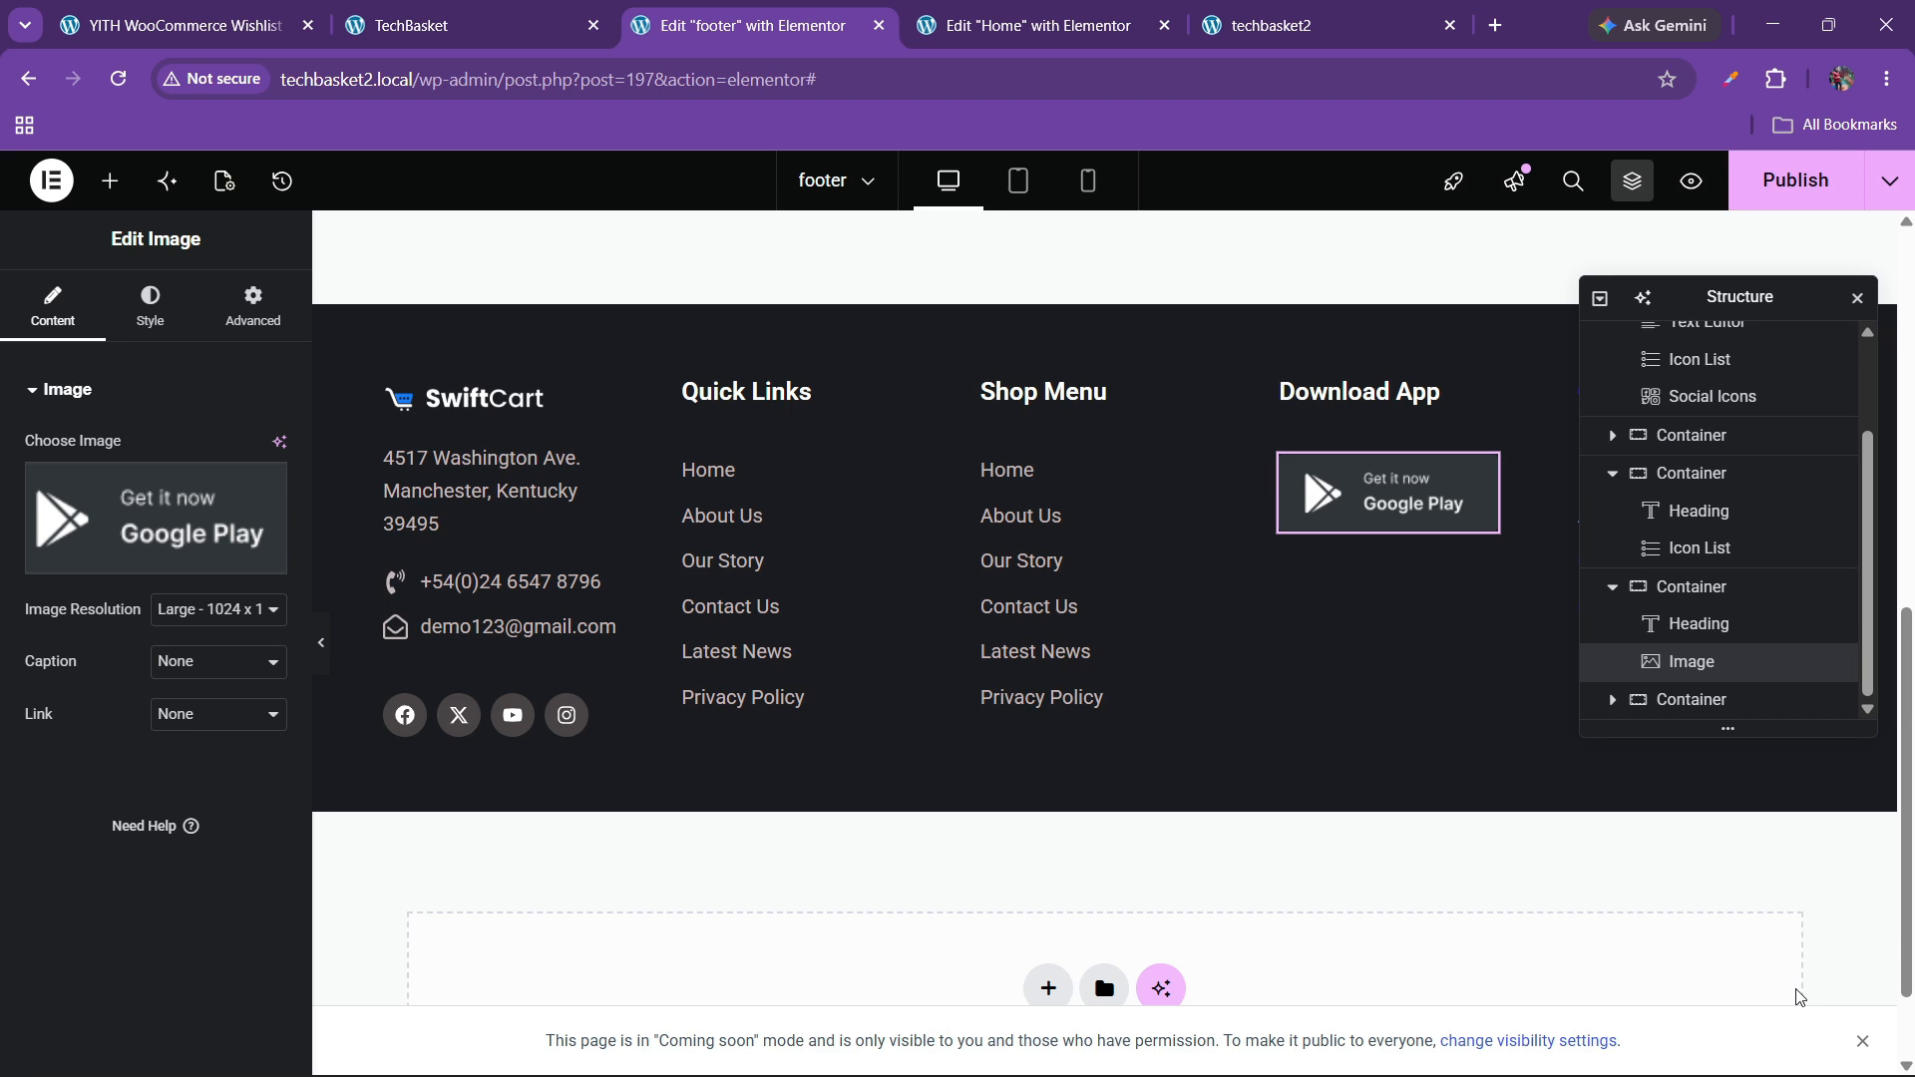
- Duplicate the Google Play image and set the copy to appstore-download from the media library
{"action": "right_click", "coordinate": [1382, 509]}
{"action": "left_click", "coordinate": [1422, 520]}
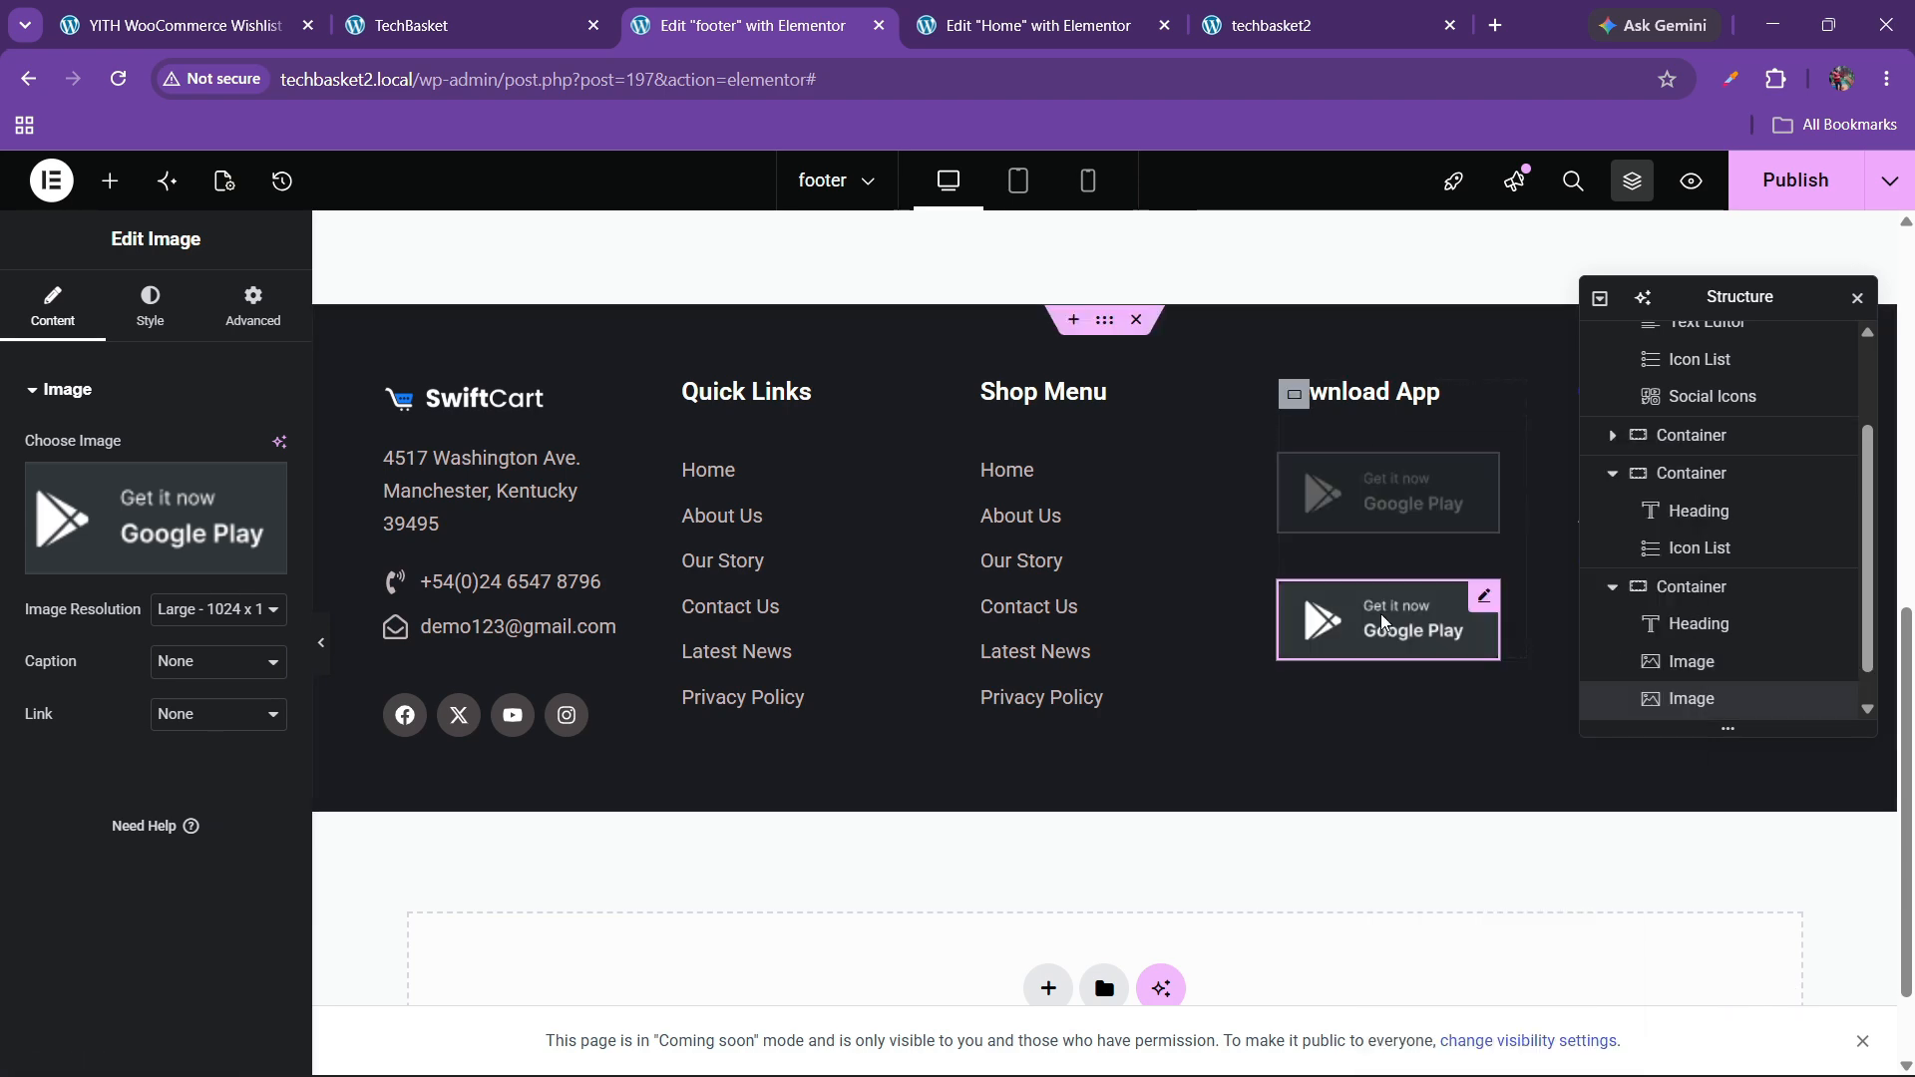
{"action": "left_click", "coordinate": [182, 568]}
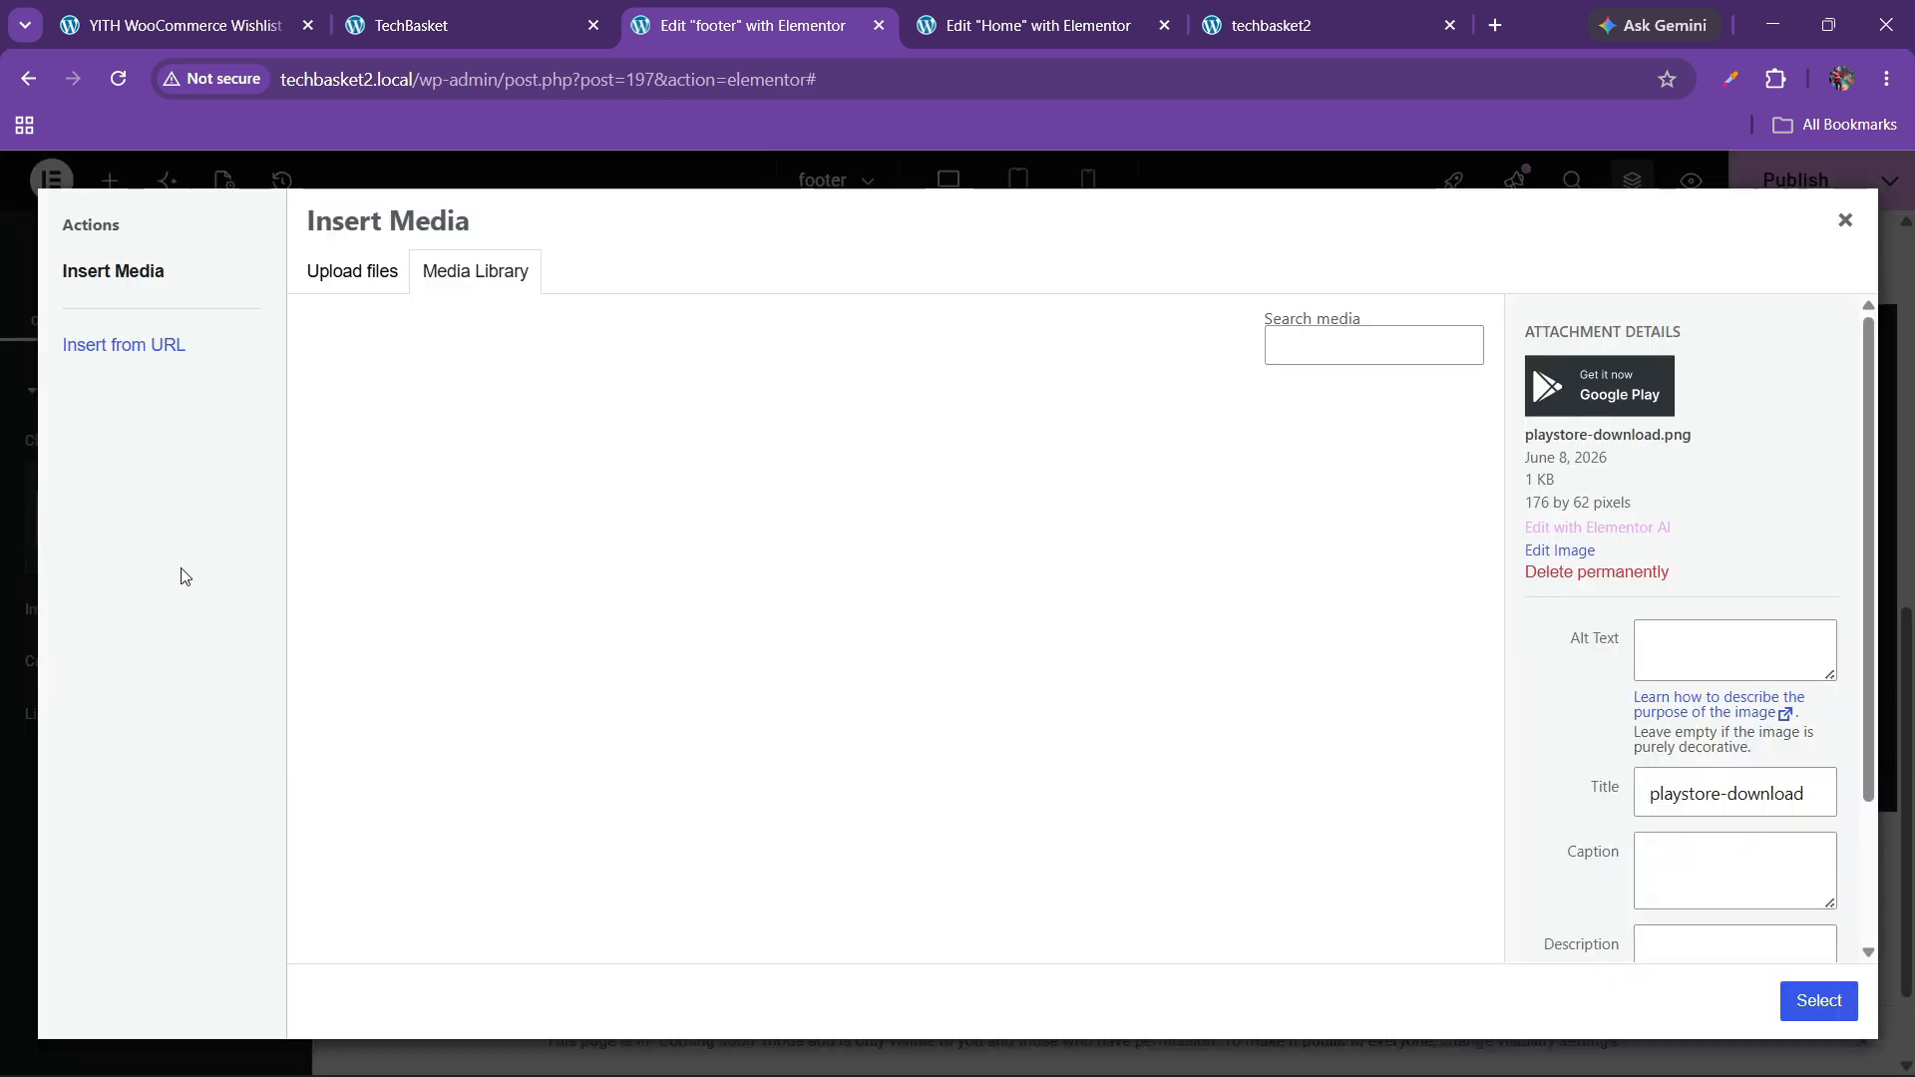
{"action": "scroll", "coordinate": [943, 663], "scroll_direction": "down", "scroll_amount": 15}
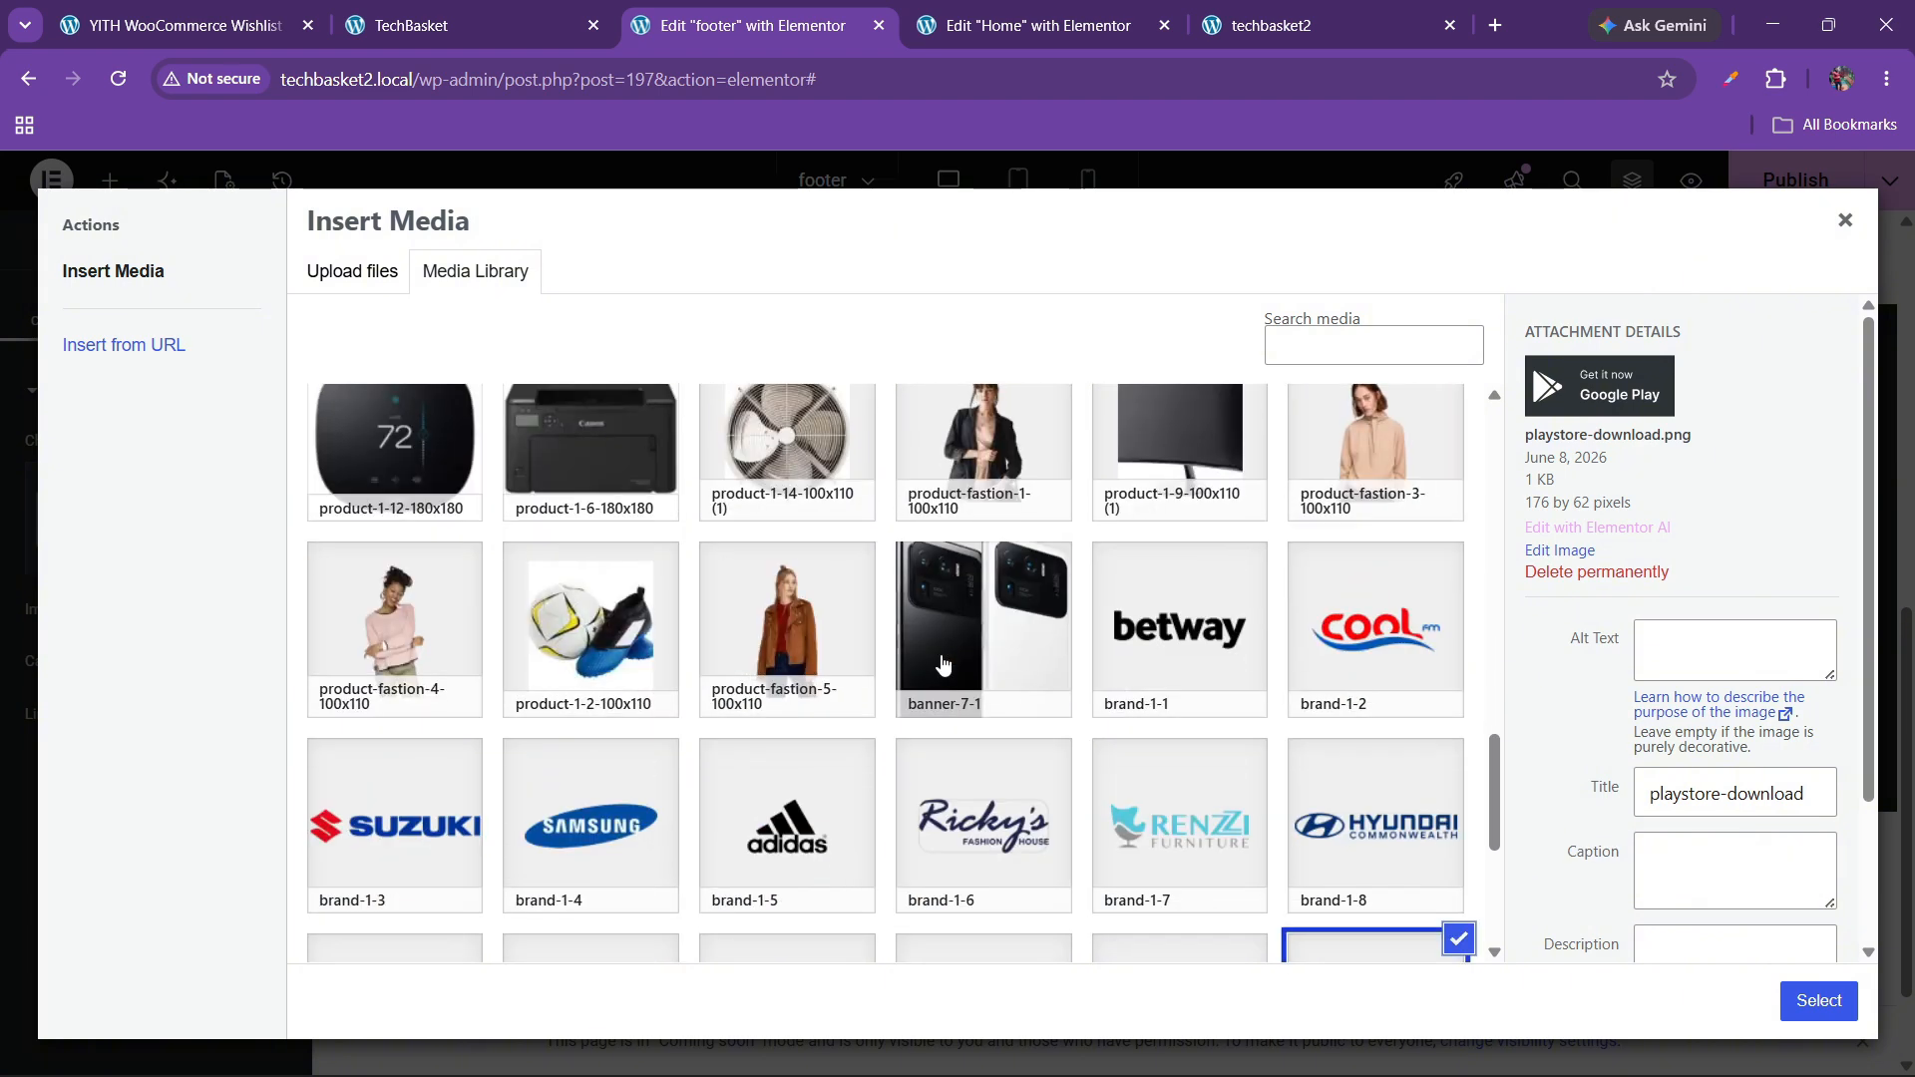
{"action": "scroll", "coordinate": [943, 664], "scroll_direction": "down", "scroll_amount": 4}
{"action": "left_click", "coordinate": [394, 843]}
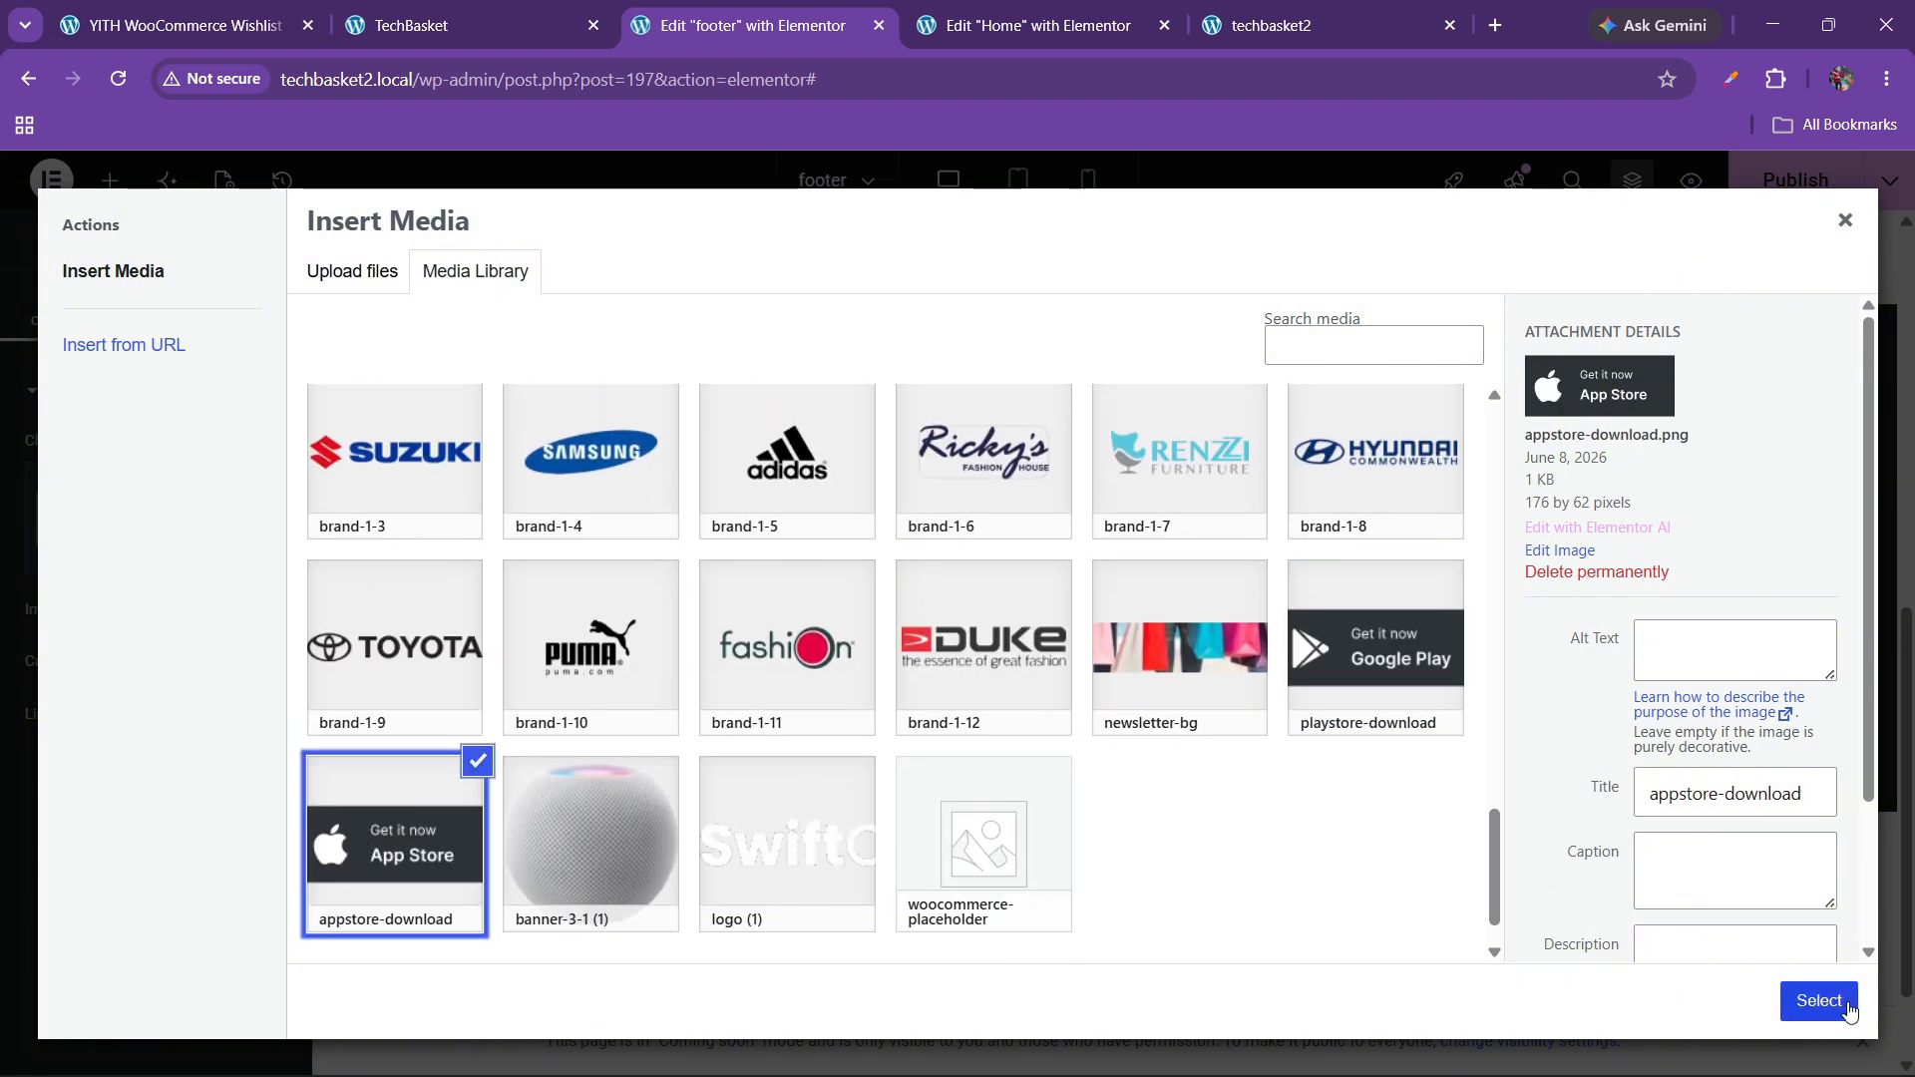
{"action": "left_click", "coordinate": [1848, 1010]}
- Set the Google Play image's bottom margin to -22 px, with the other margins at 0
{"action": "left_click", "coordinate": [1342, 510]}
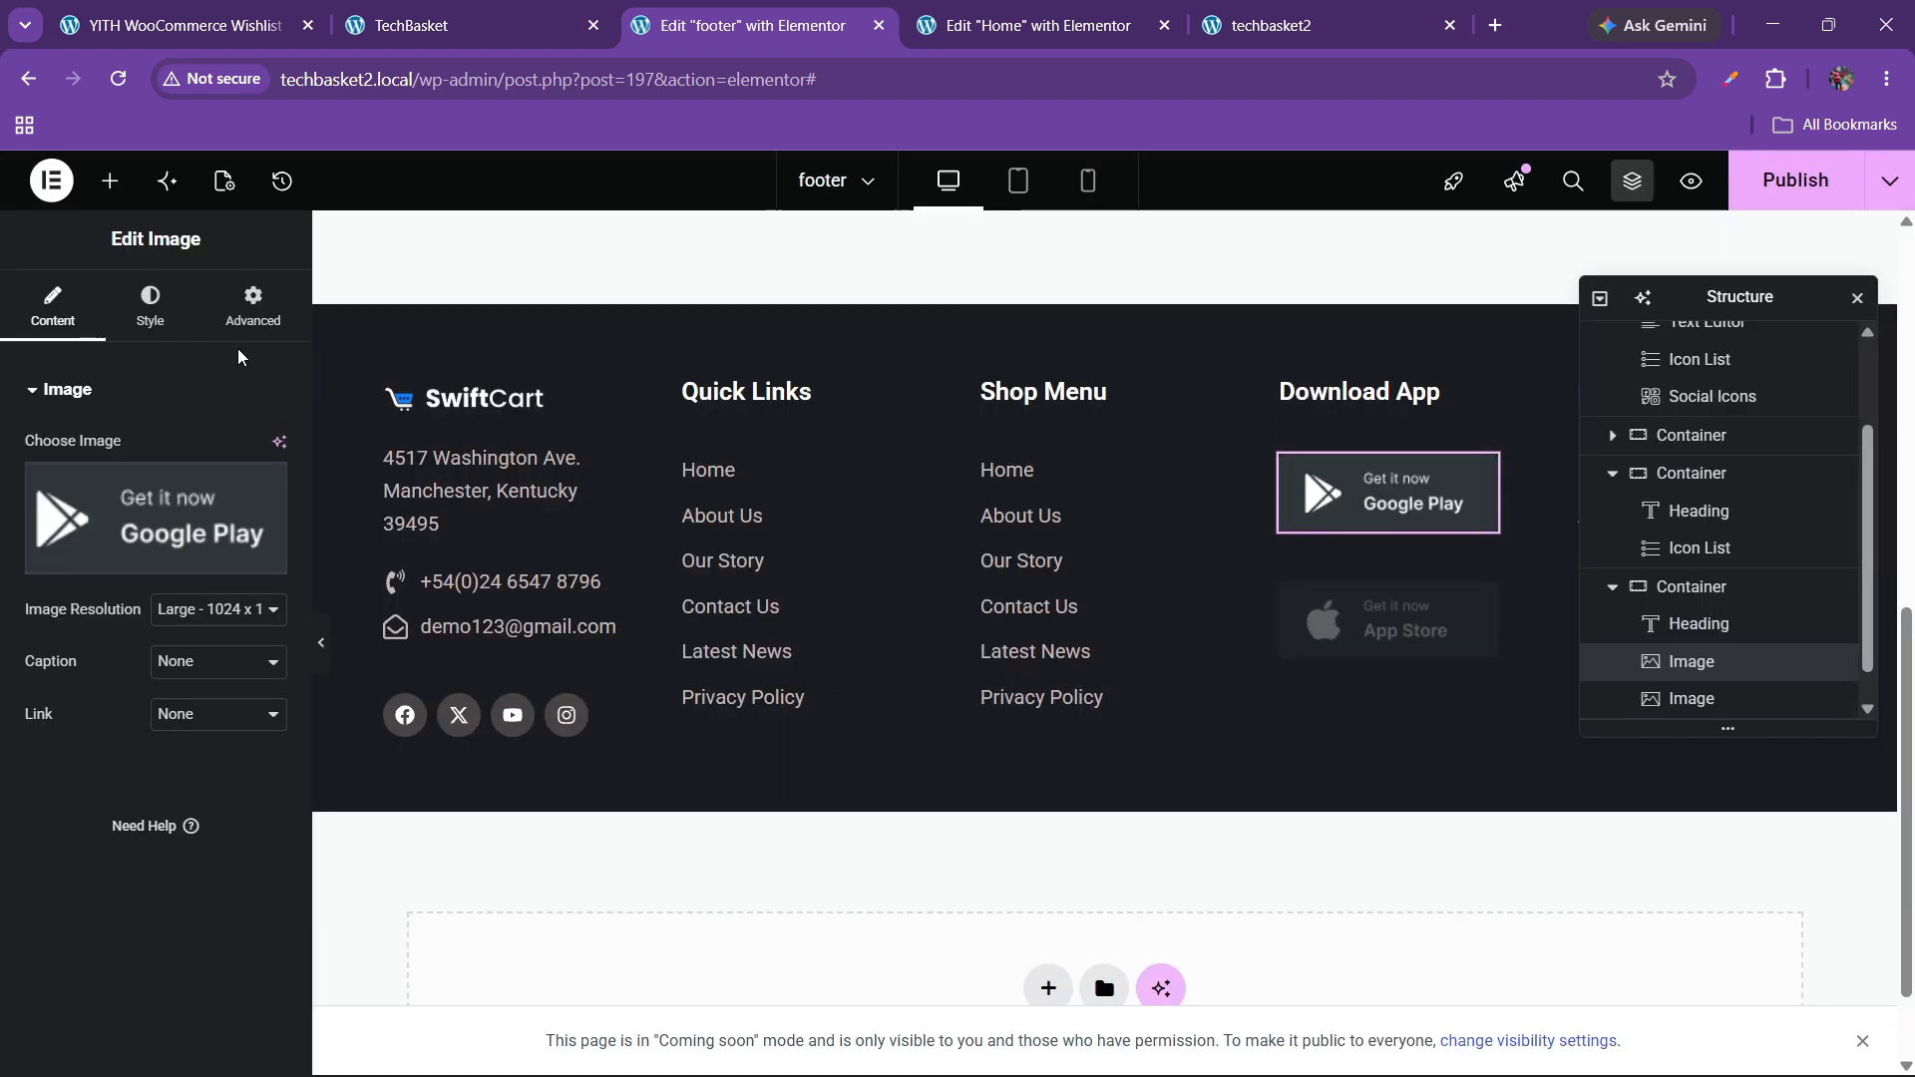
{"action": "left_click", "coordinate": [248, 317]}
{"action": "left_click", "coordinate": [177, 483]}
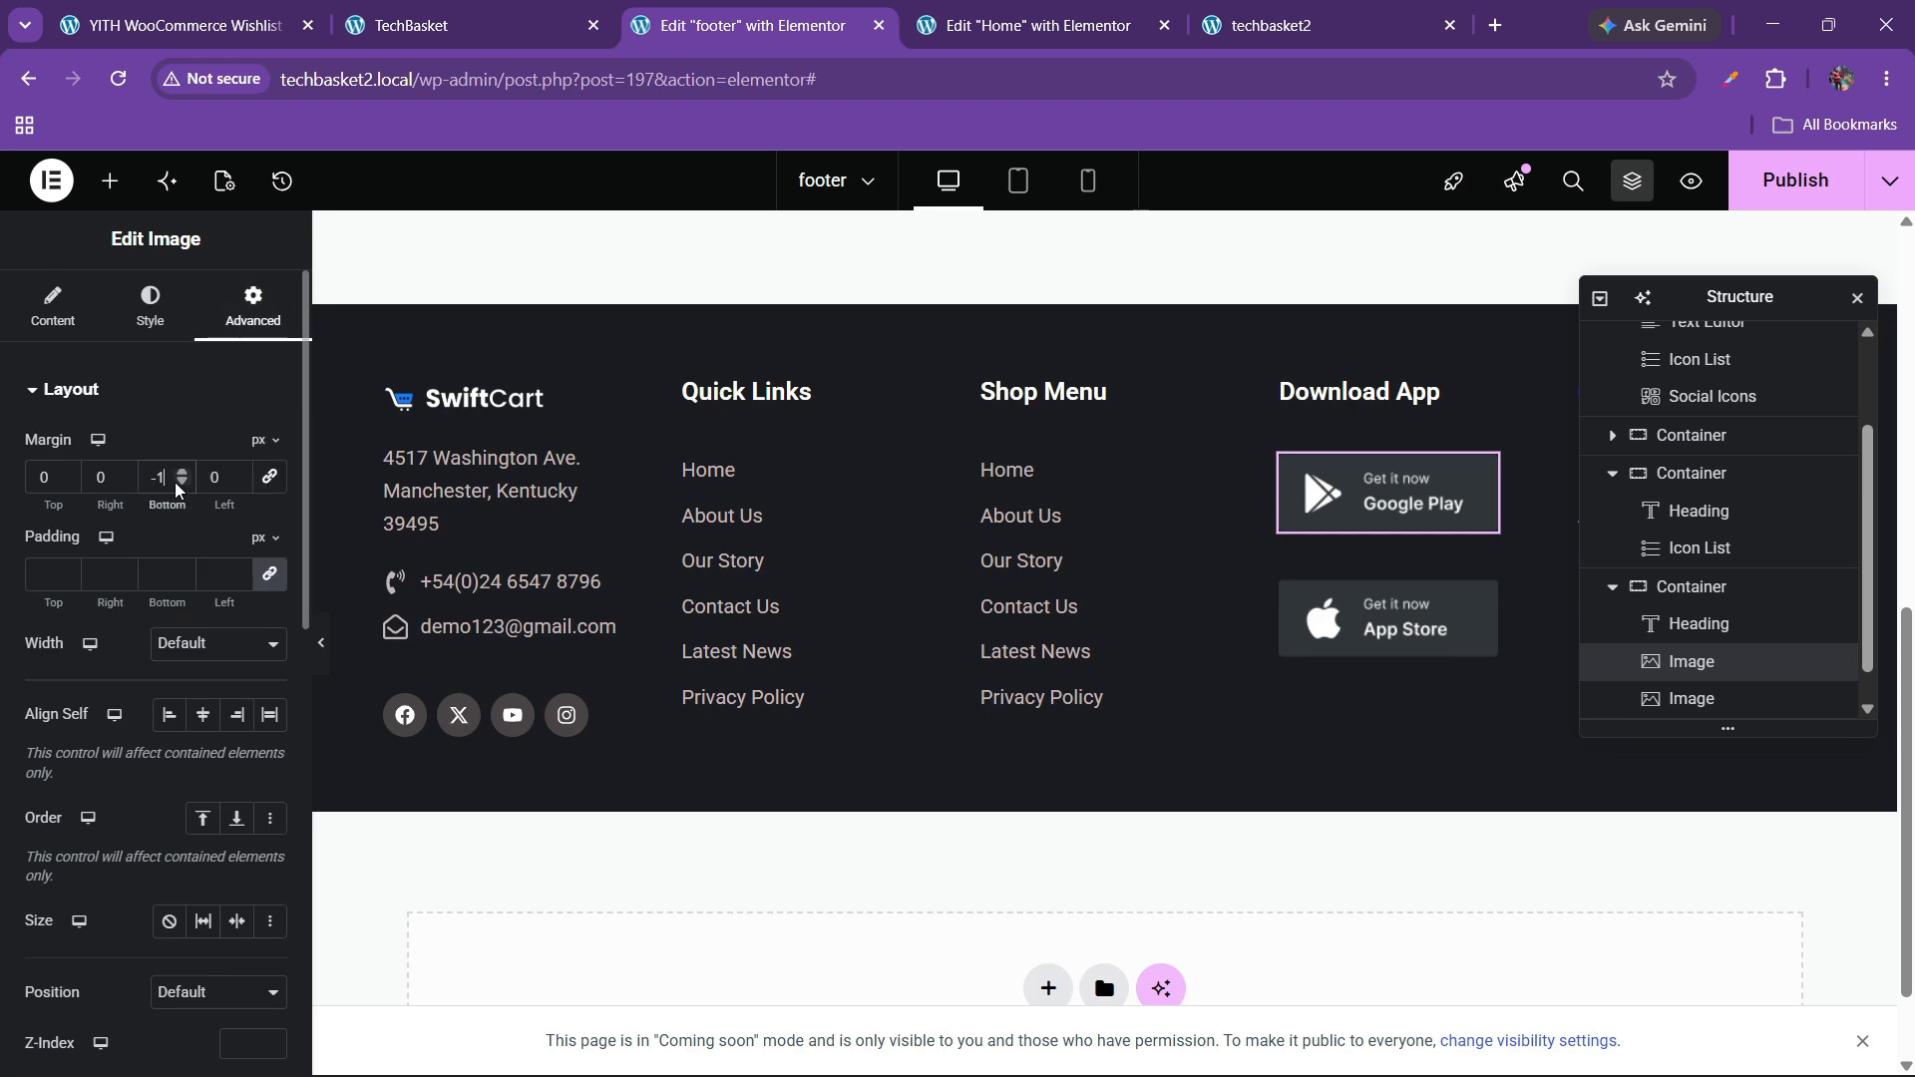
{"action": "left_click_drag", "start_coordinate": [175, 482], "coordinate": [175, 482]}
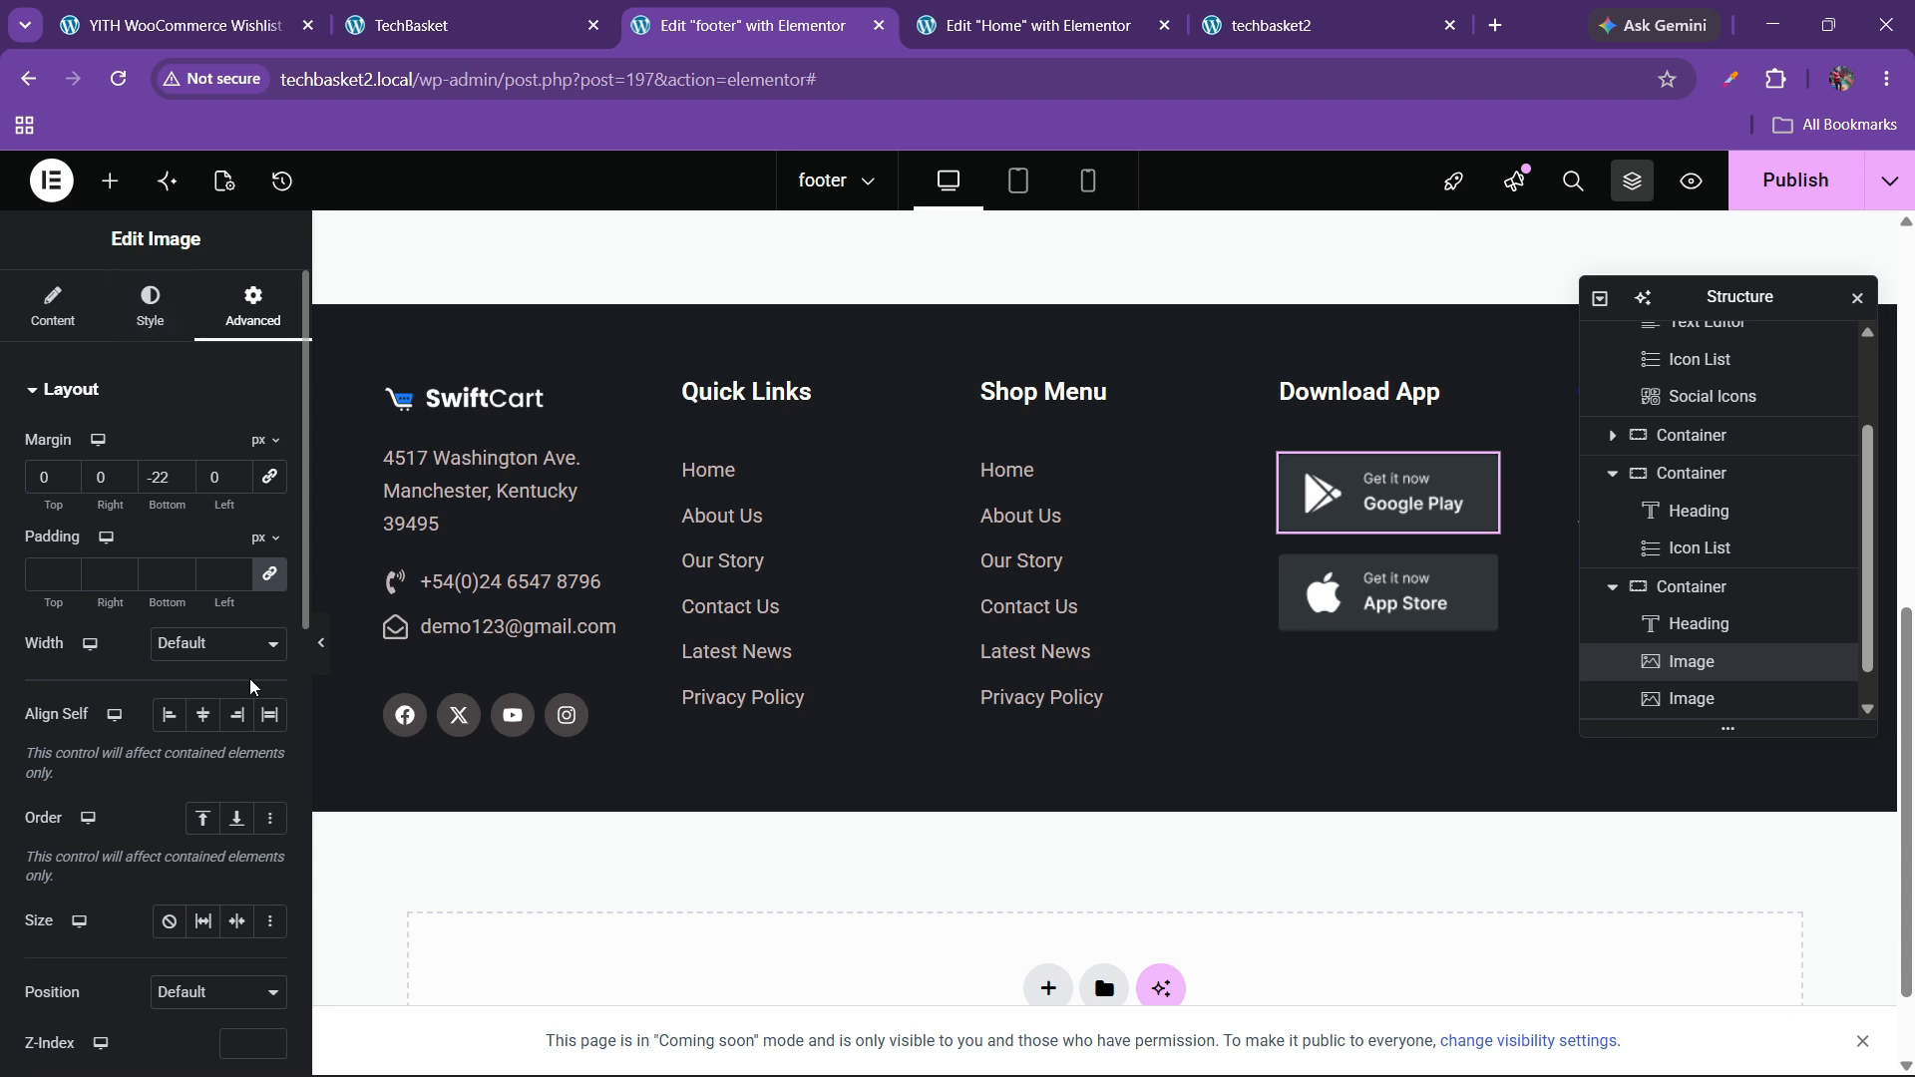
- Give the Google Play image a custom width of 75%
{"action": "left_click", "coordinate": [214, 665]}
{"action": "left_click", "coordinate": [204, 774]}
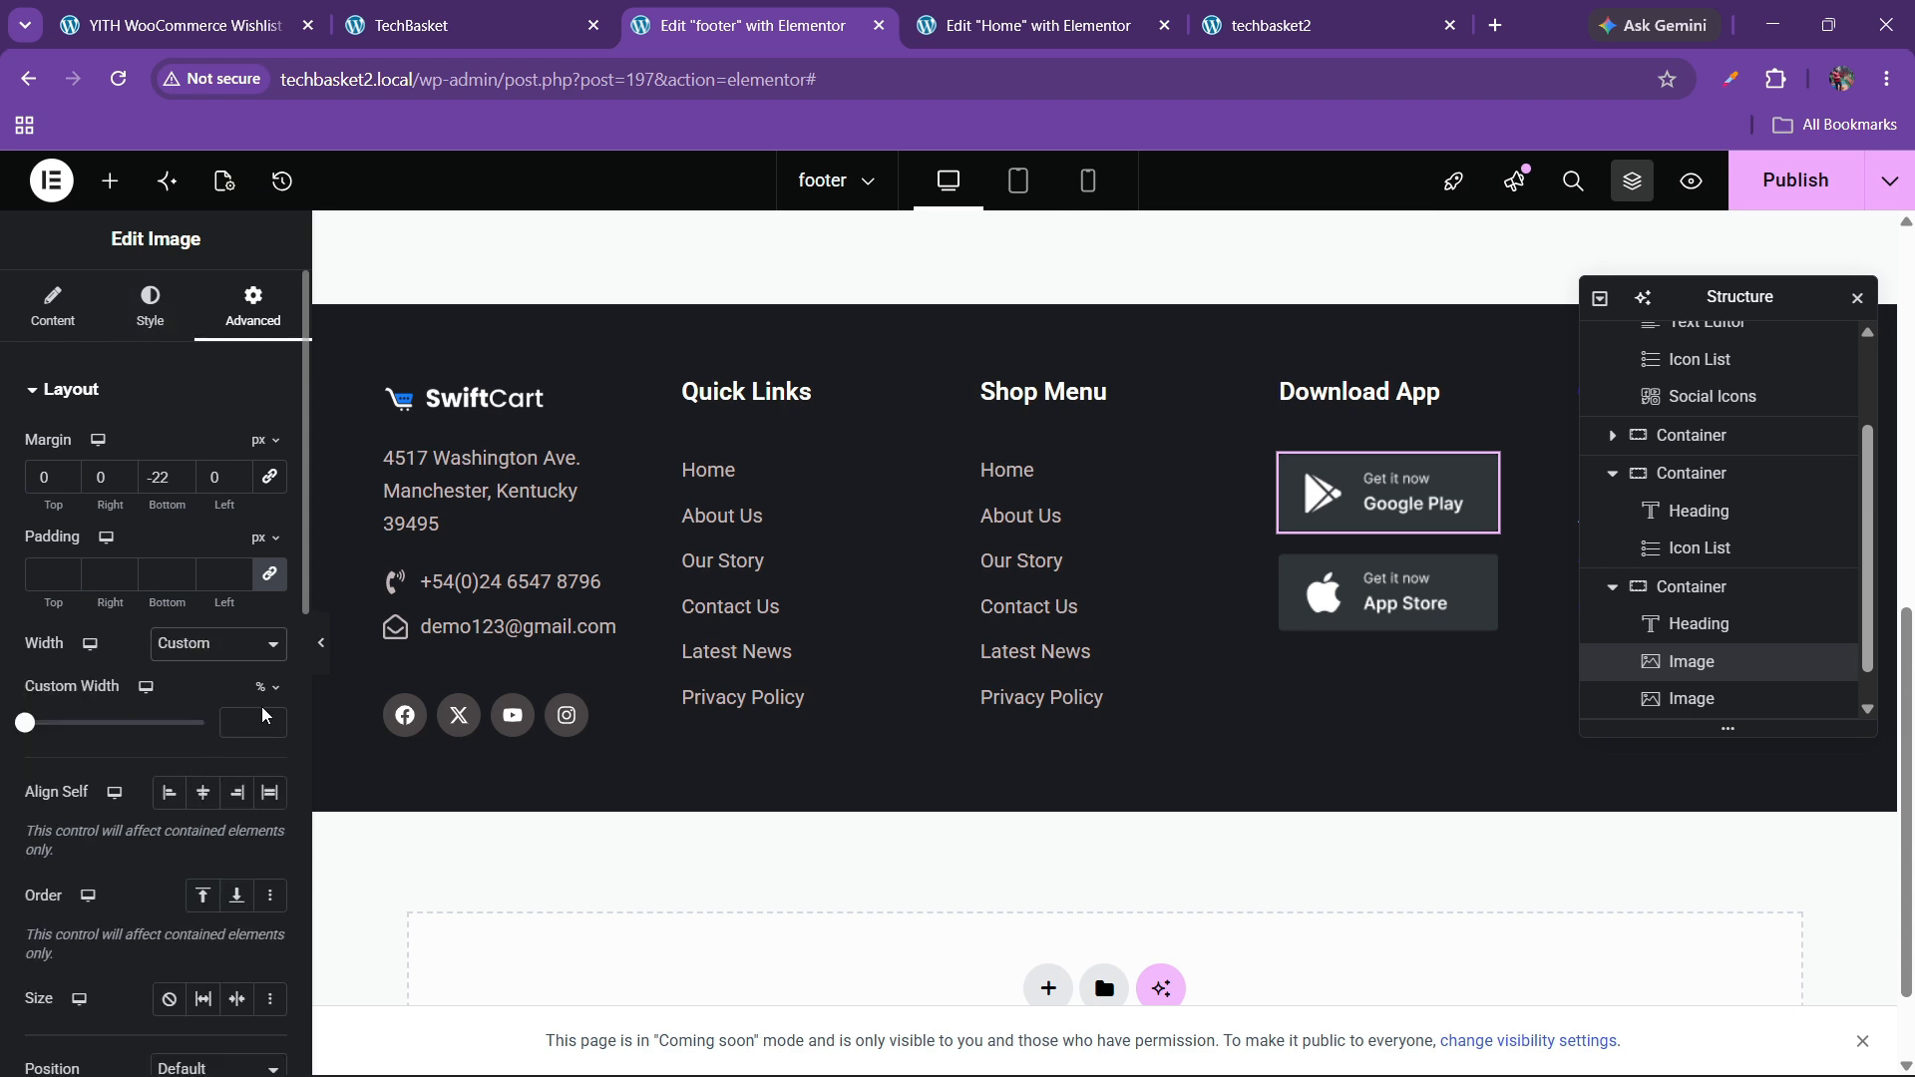
{"action": "type", "text": "5"}
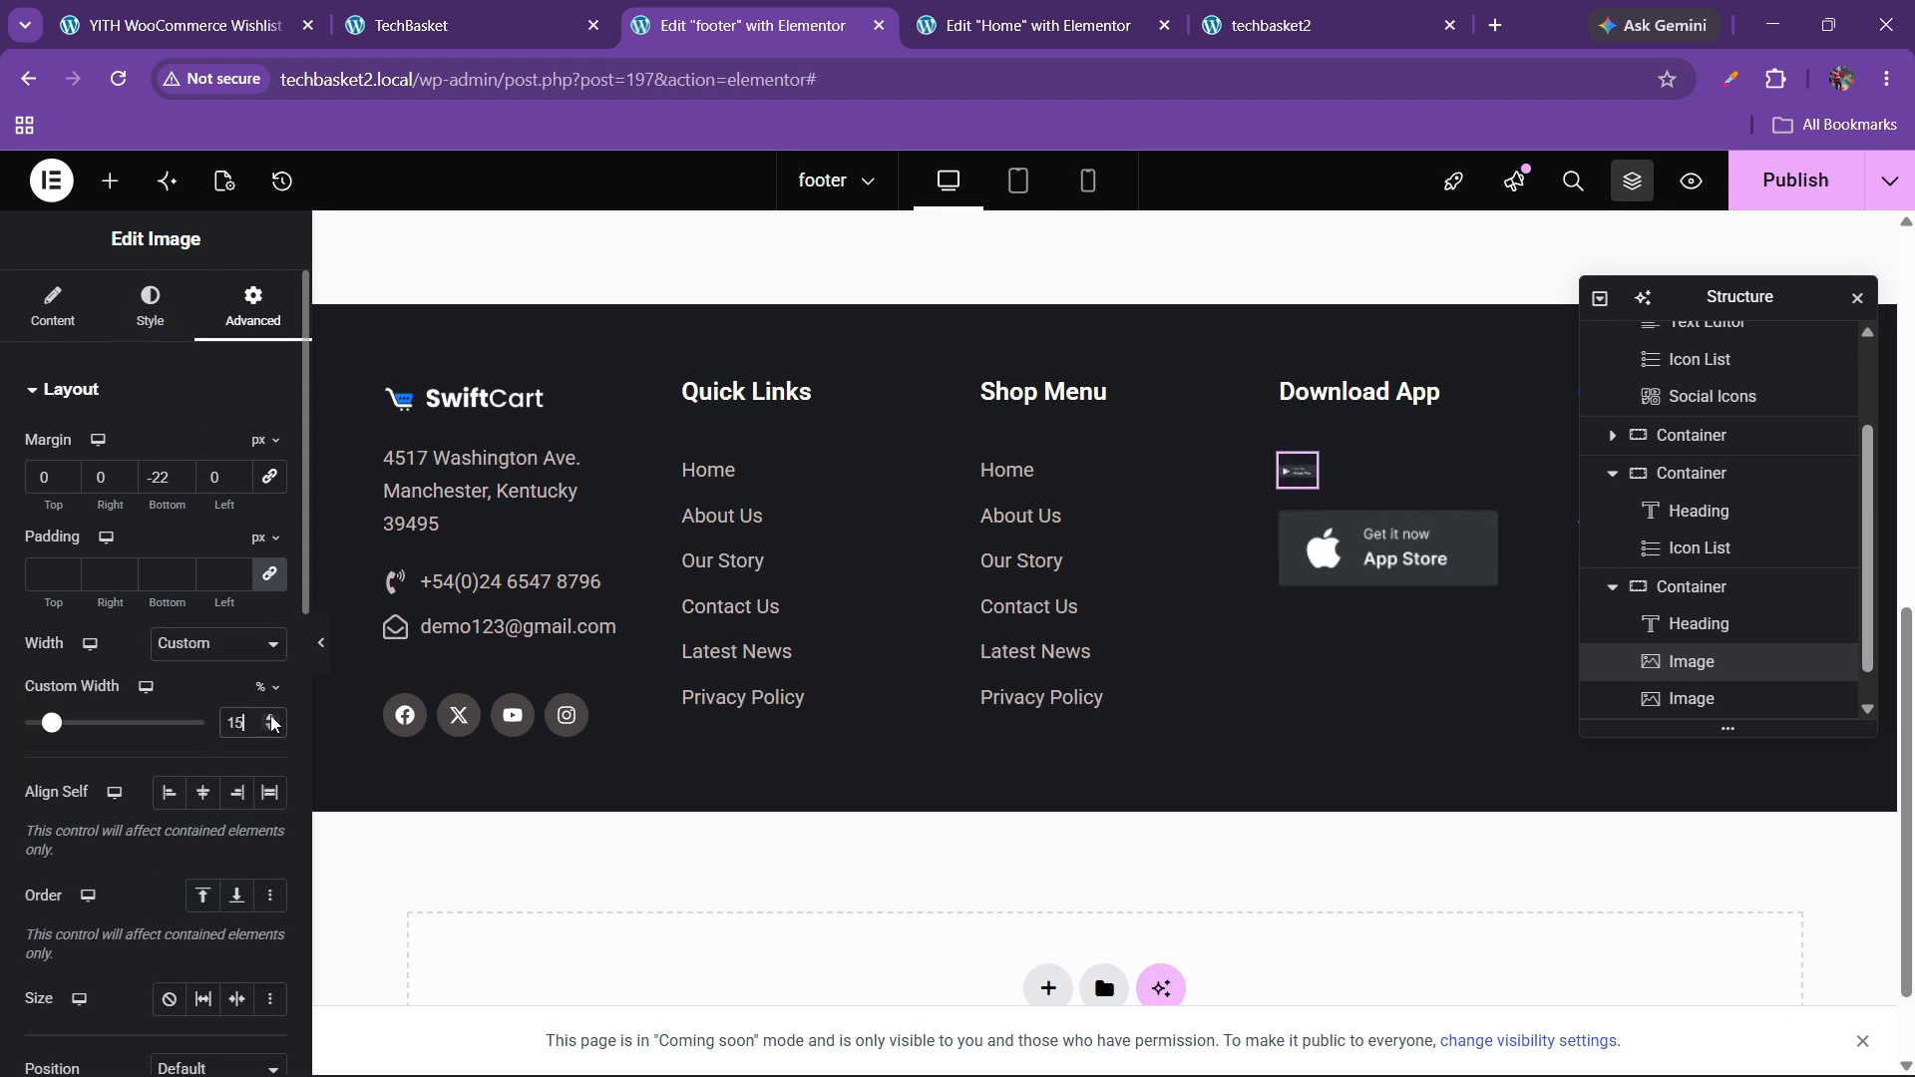
{"action": "left_click_drag", "start_coordinate": [60, 728], "coordinate": [165, 744]}
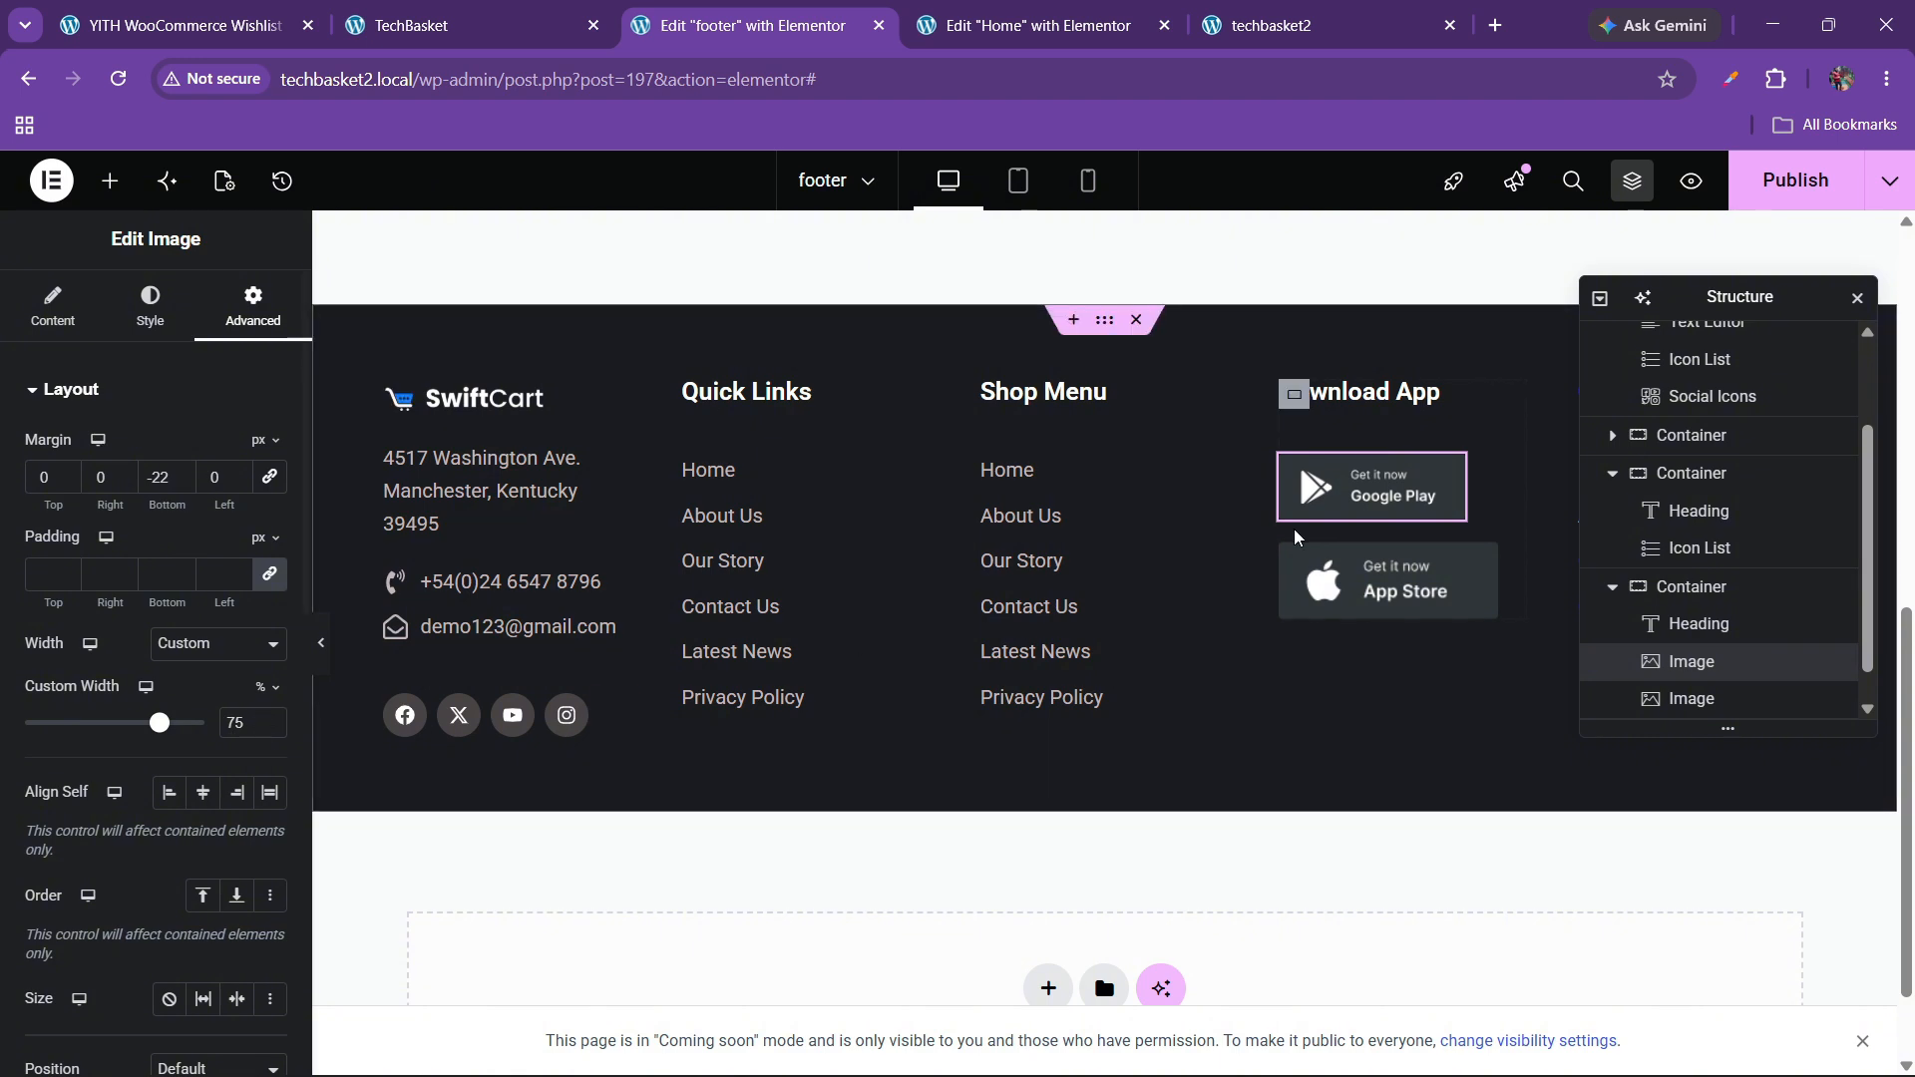
- Give the App Store image a custom width of 75% to match the Google Play image
{"action": "left_click", "coordinate": [1362, 564]}
{"action": "left_click", "coordinate": [253, 306]}
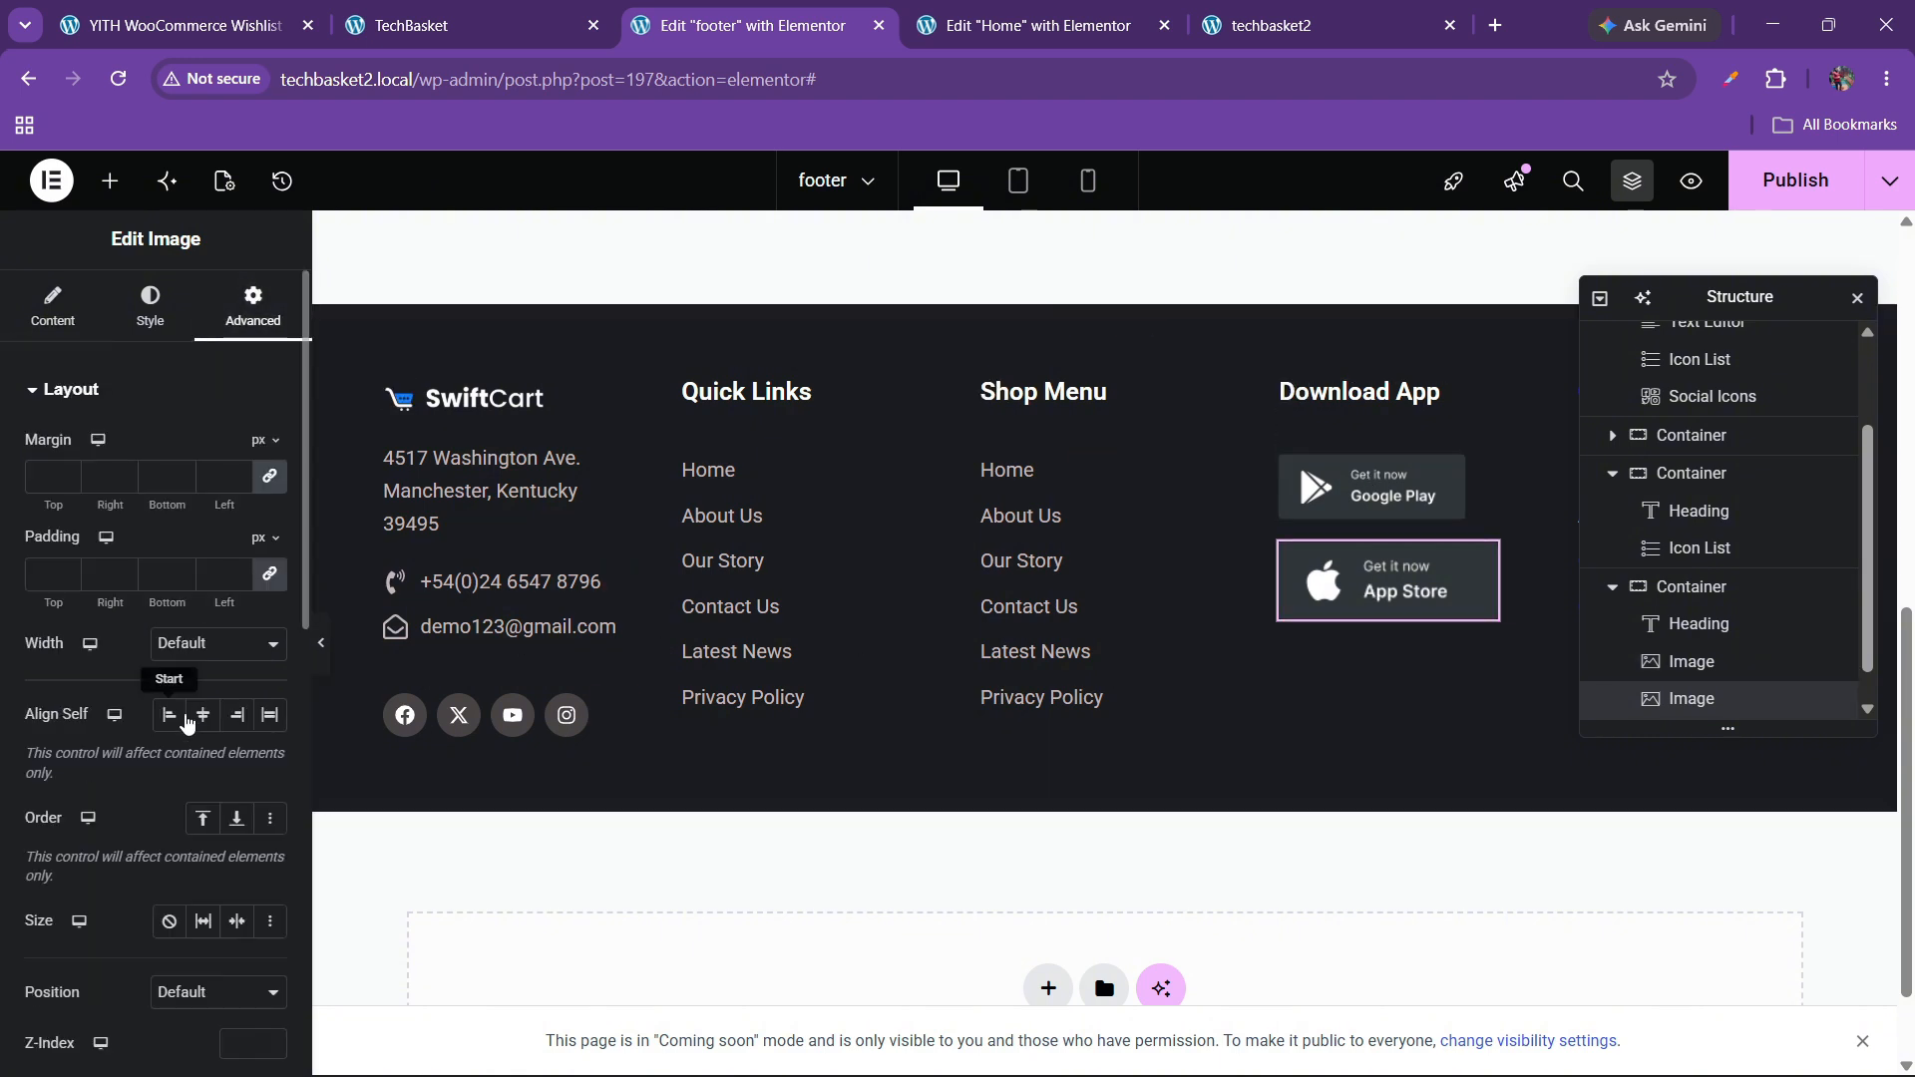
{"action": "left_click", "coordinate": [218, 644]}
{"action": "left_click", "coordinate": [195, 758]}
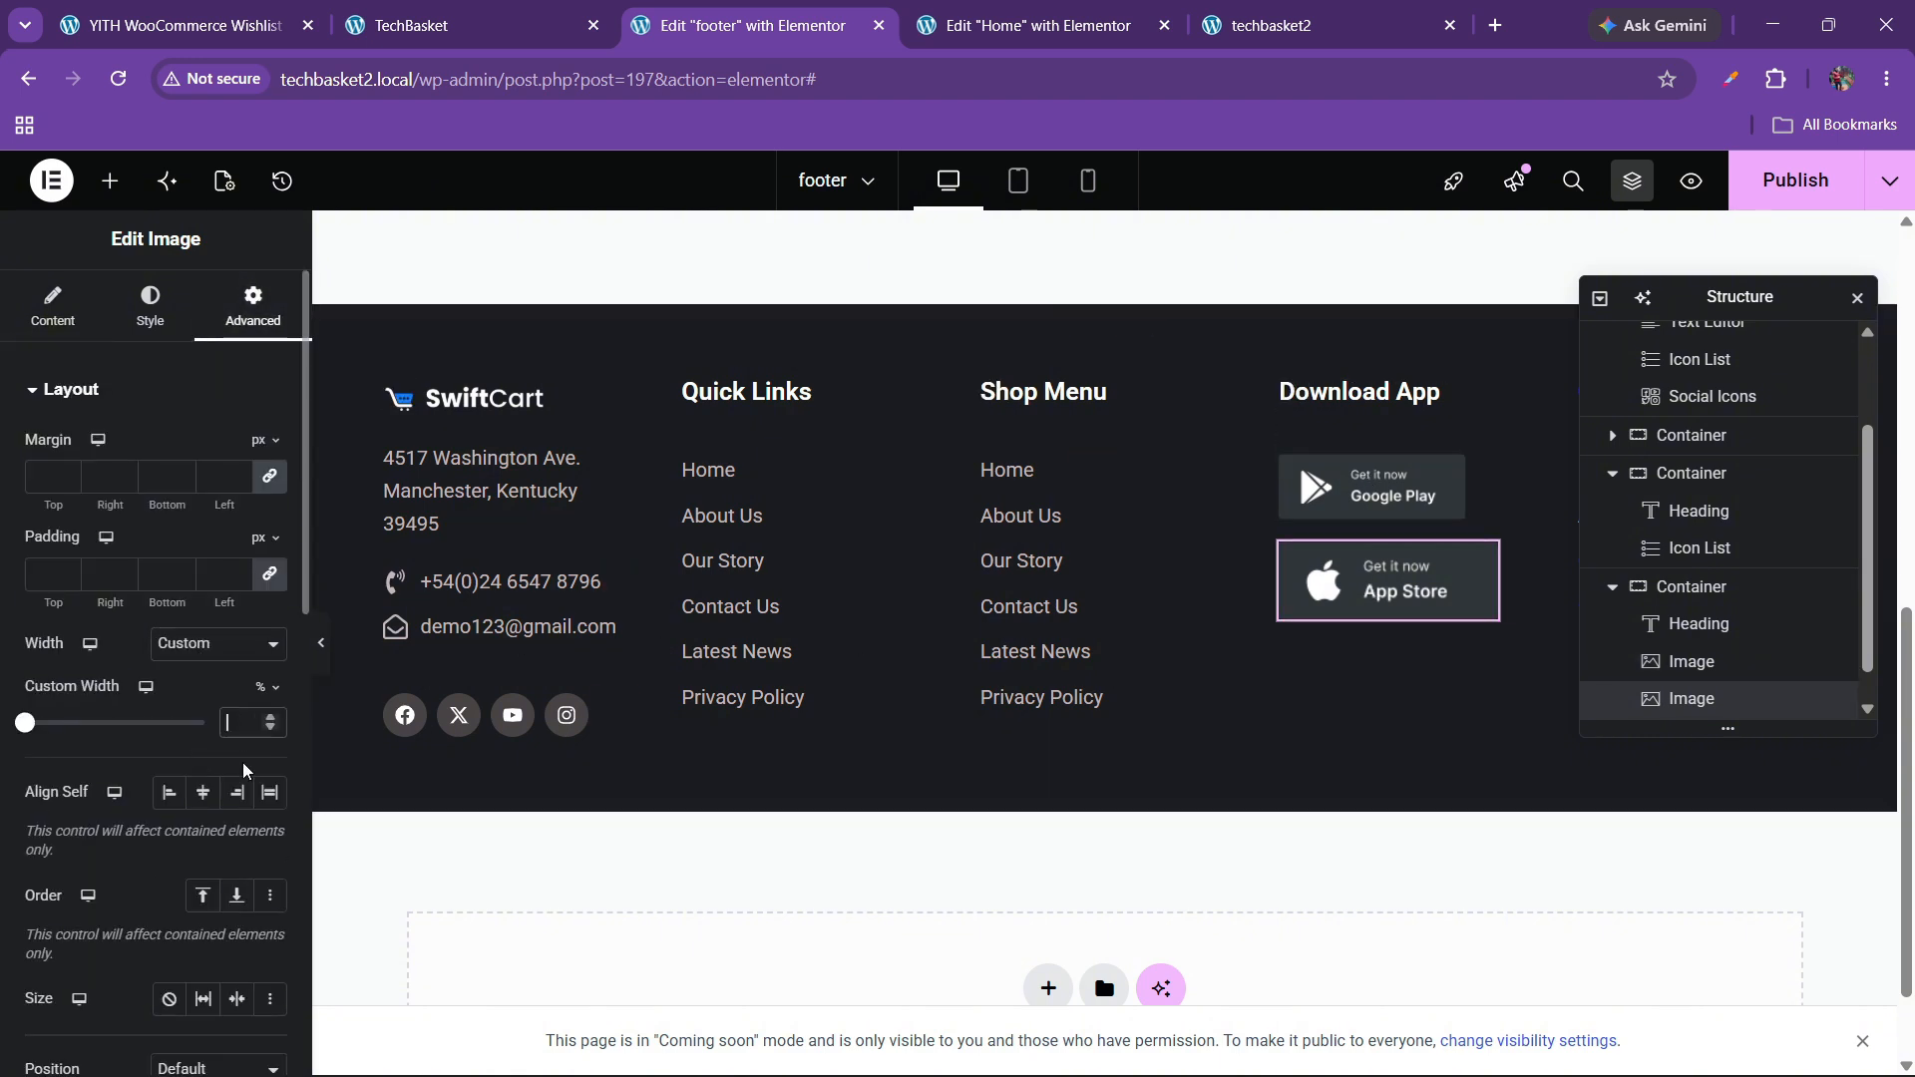
{"action": "type", "text": "75"}
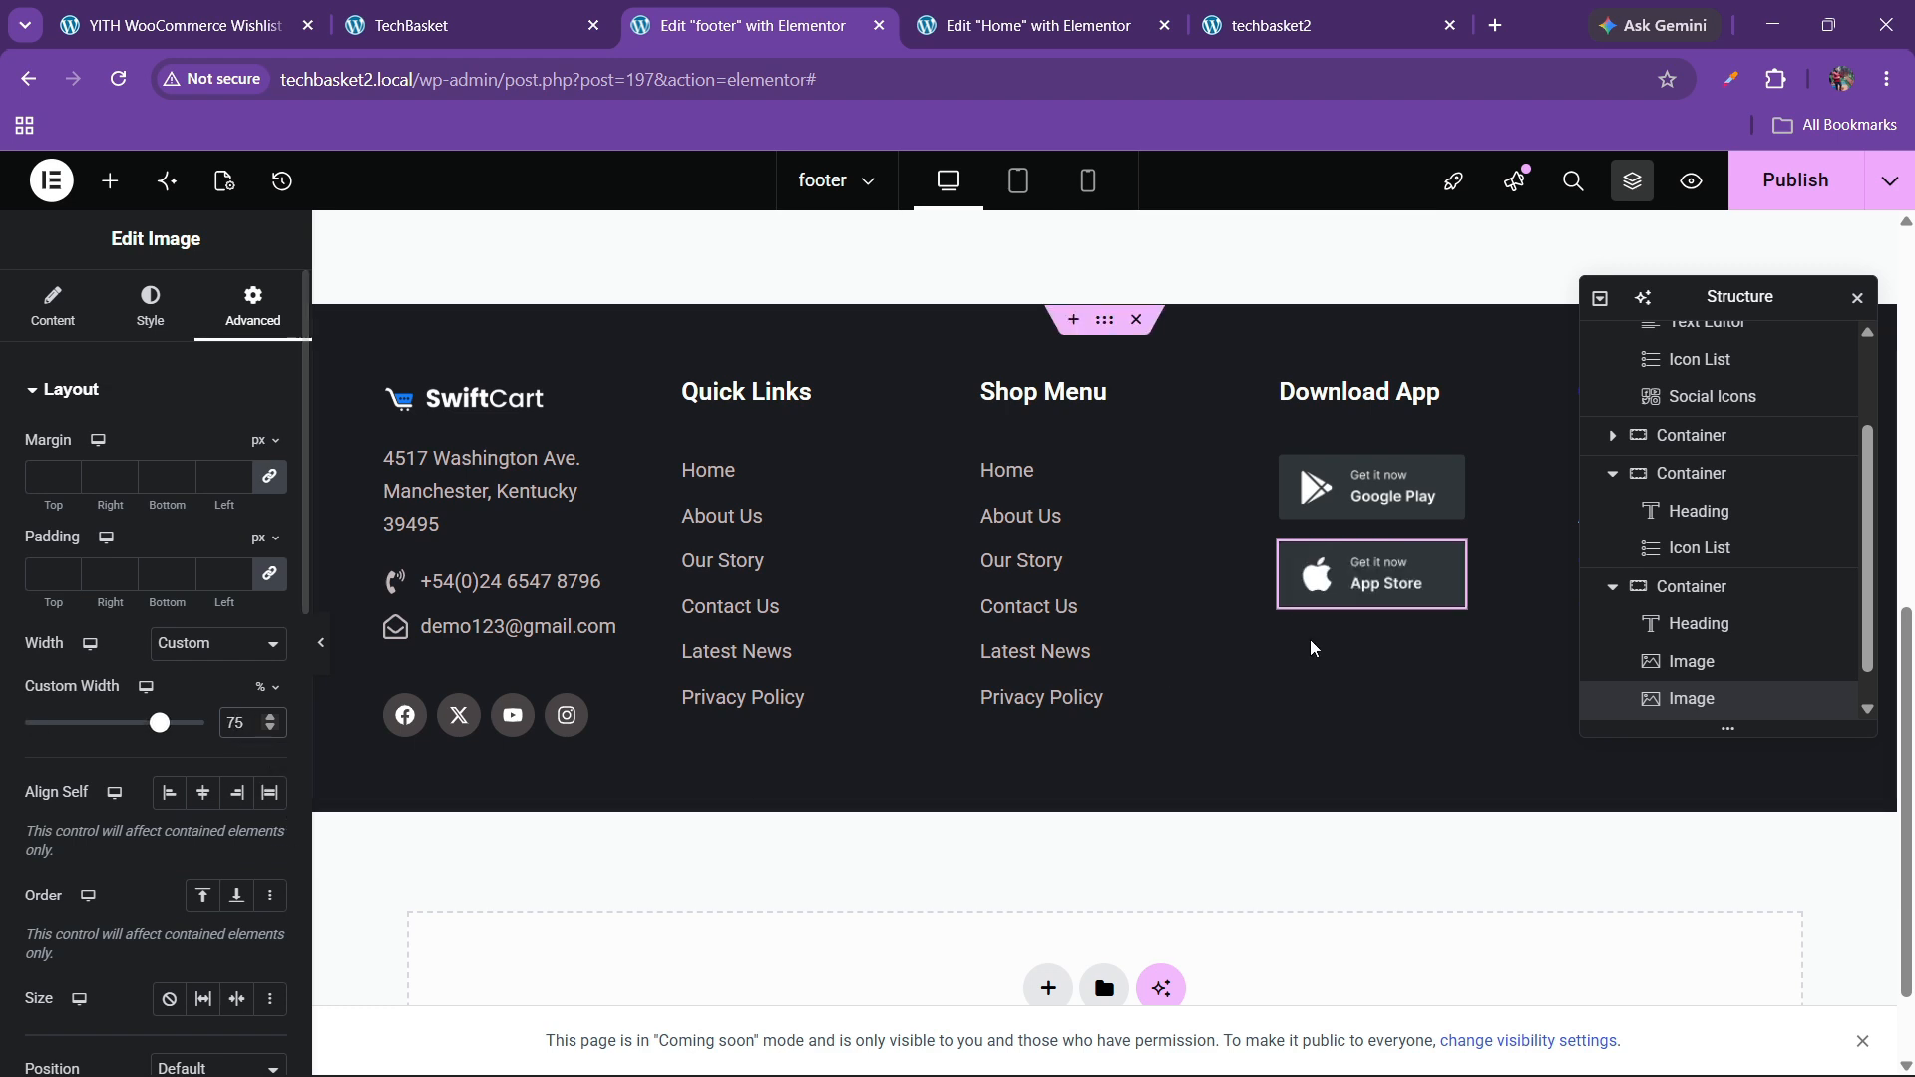
{"action": "left_click", "coordinate": [1361, 489]}
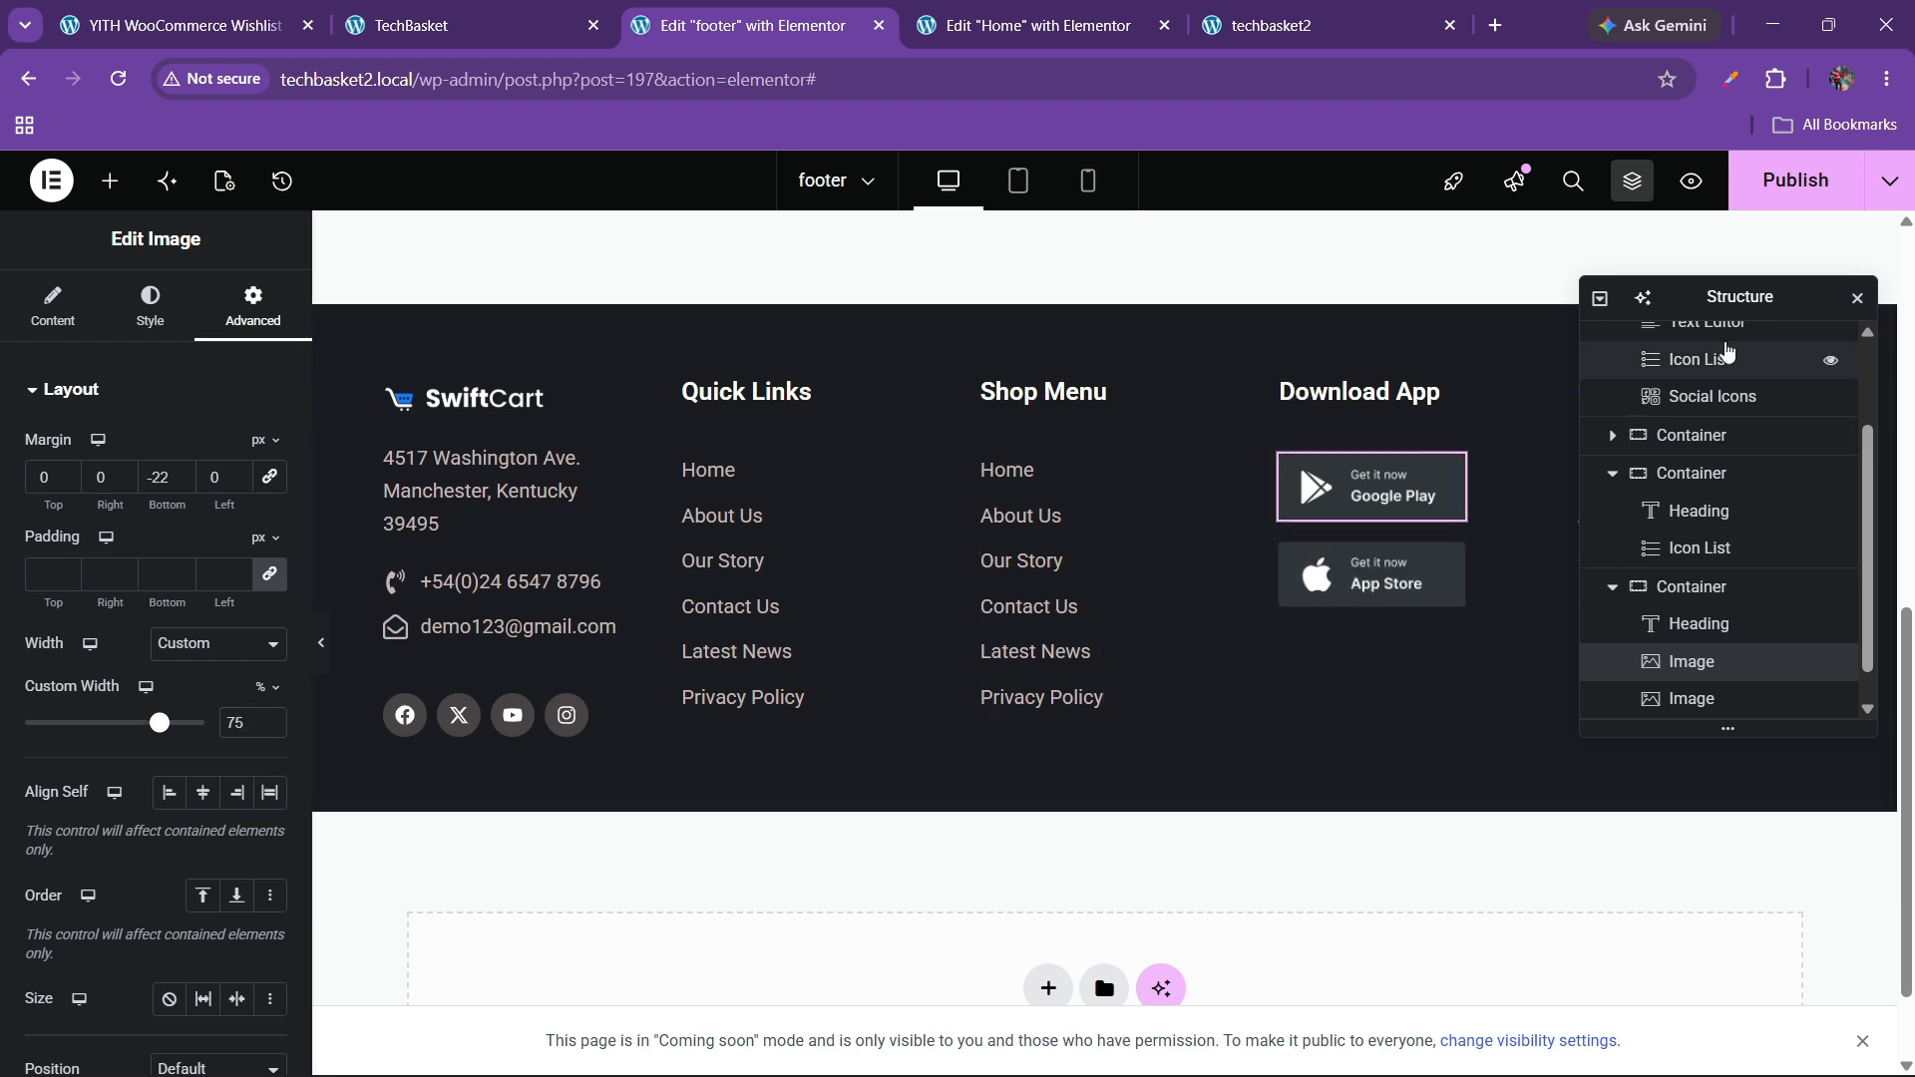
- Check the TechBasket footer's last column and retitle the remaining duplicated Quick Links heading as "Popular Tags"
{"action": "left_click", "coordinate": [469, 25]}
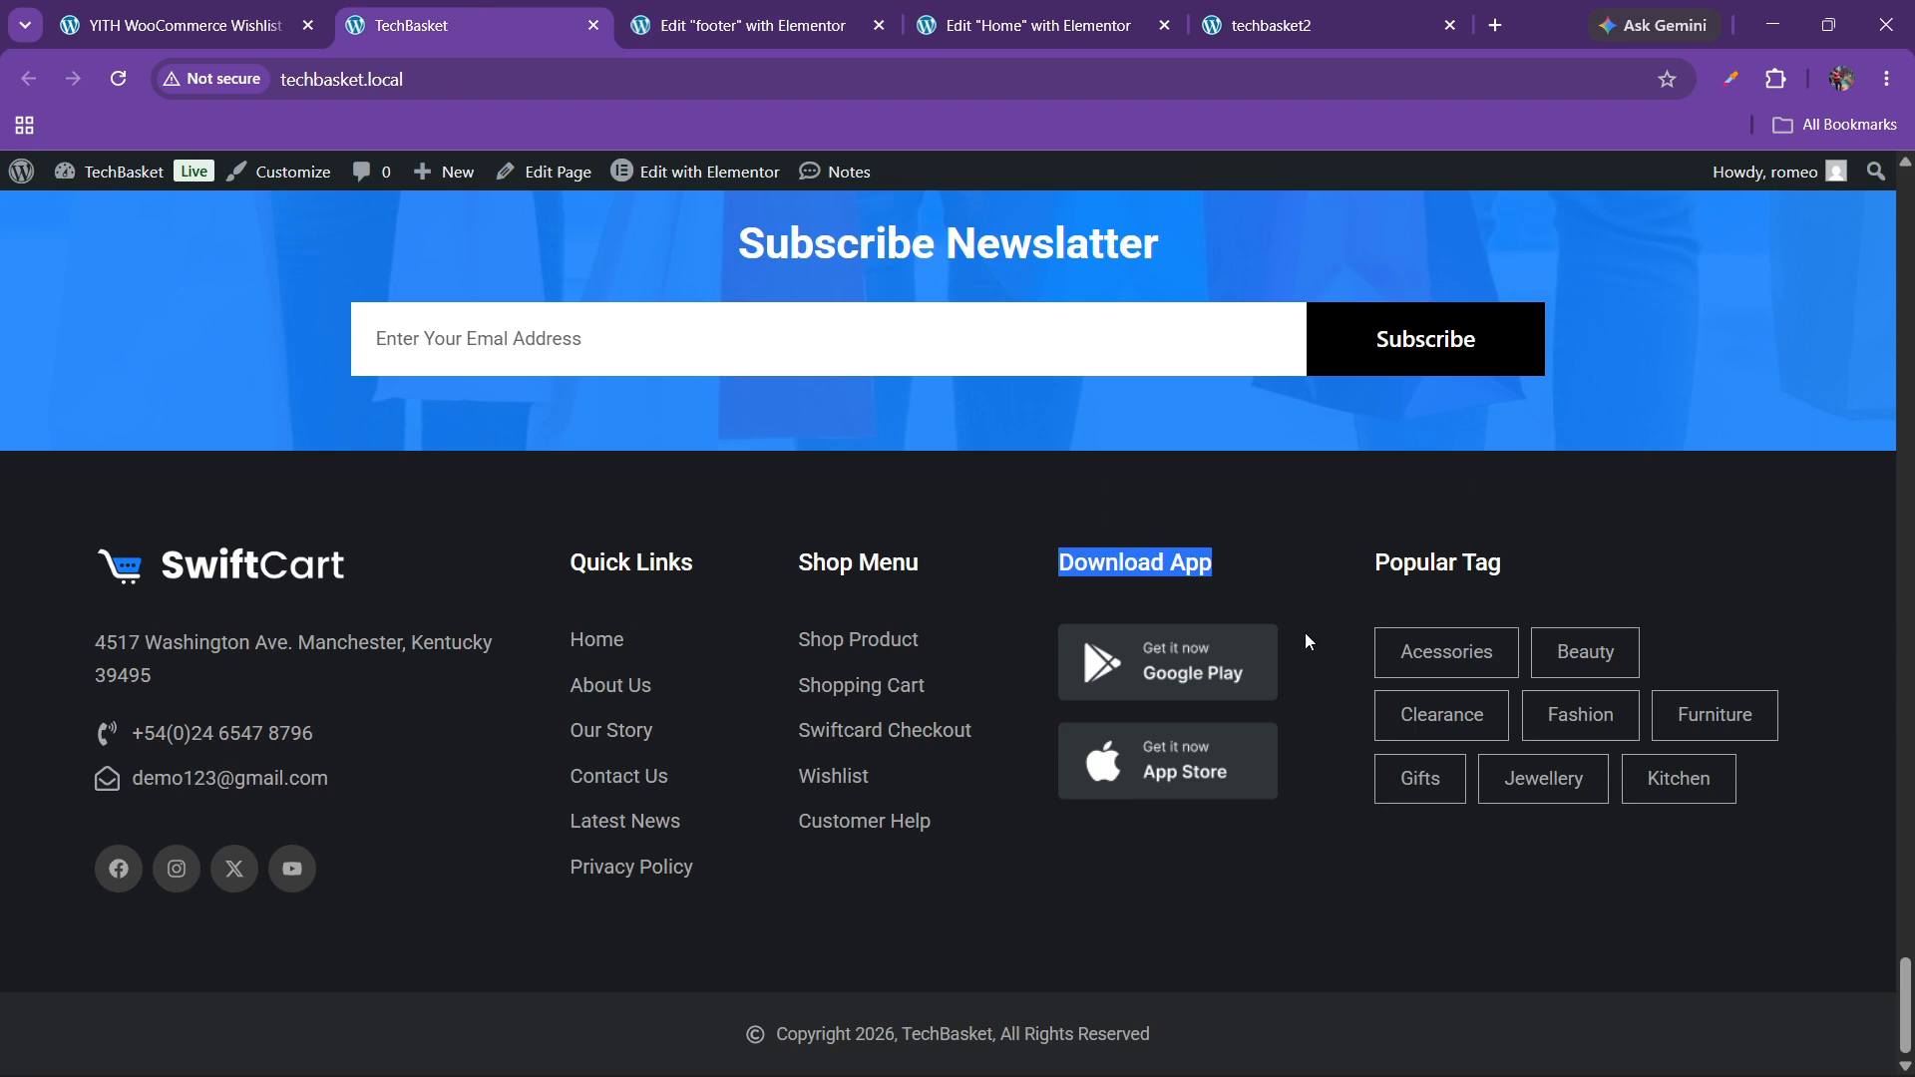
{"action": "left_click", "coordinate": [744, 25]}
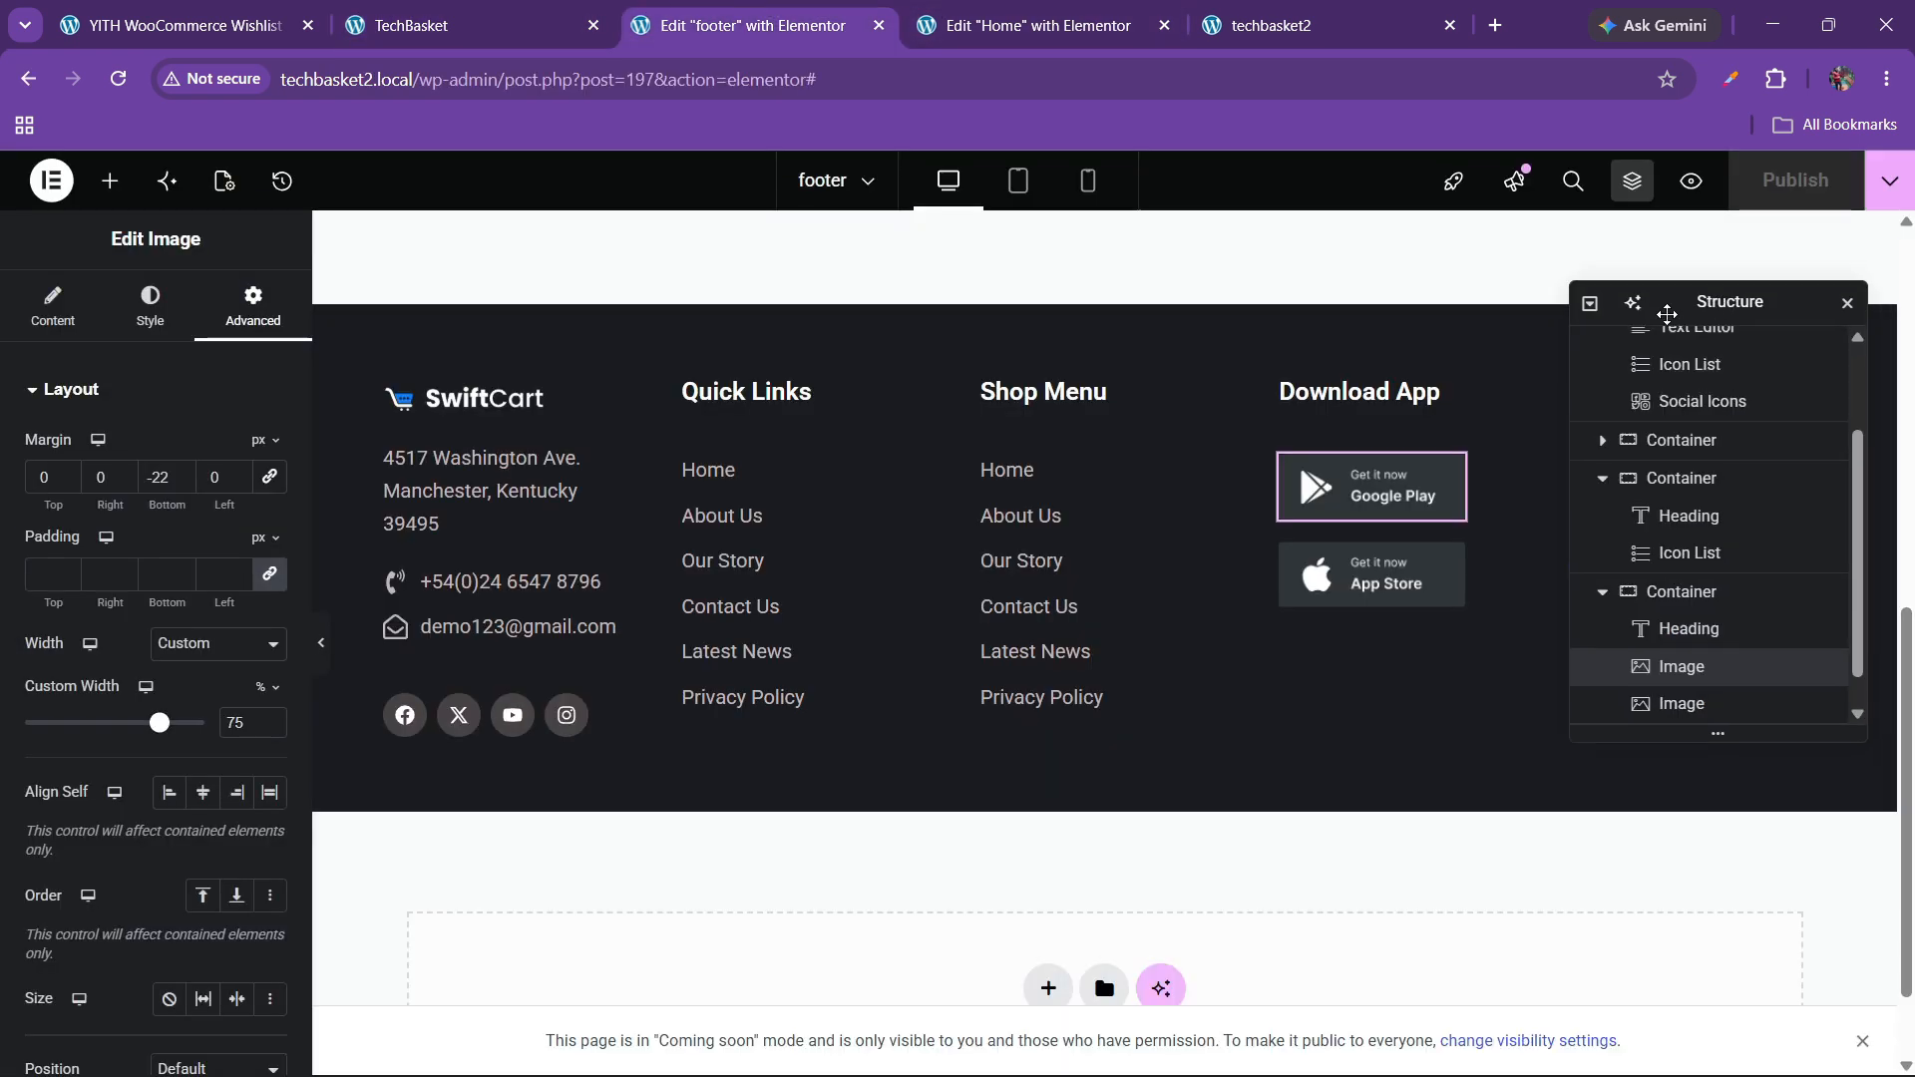
{"action": "left_click", "coordinate": [1646, 392]}
{"action": "left_click_drag", "start_coordinate": [117, 480], "coordinate": [14, 517]}
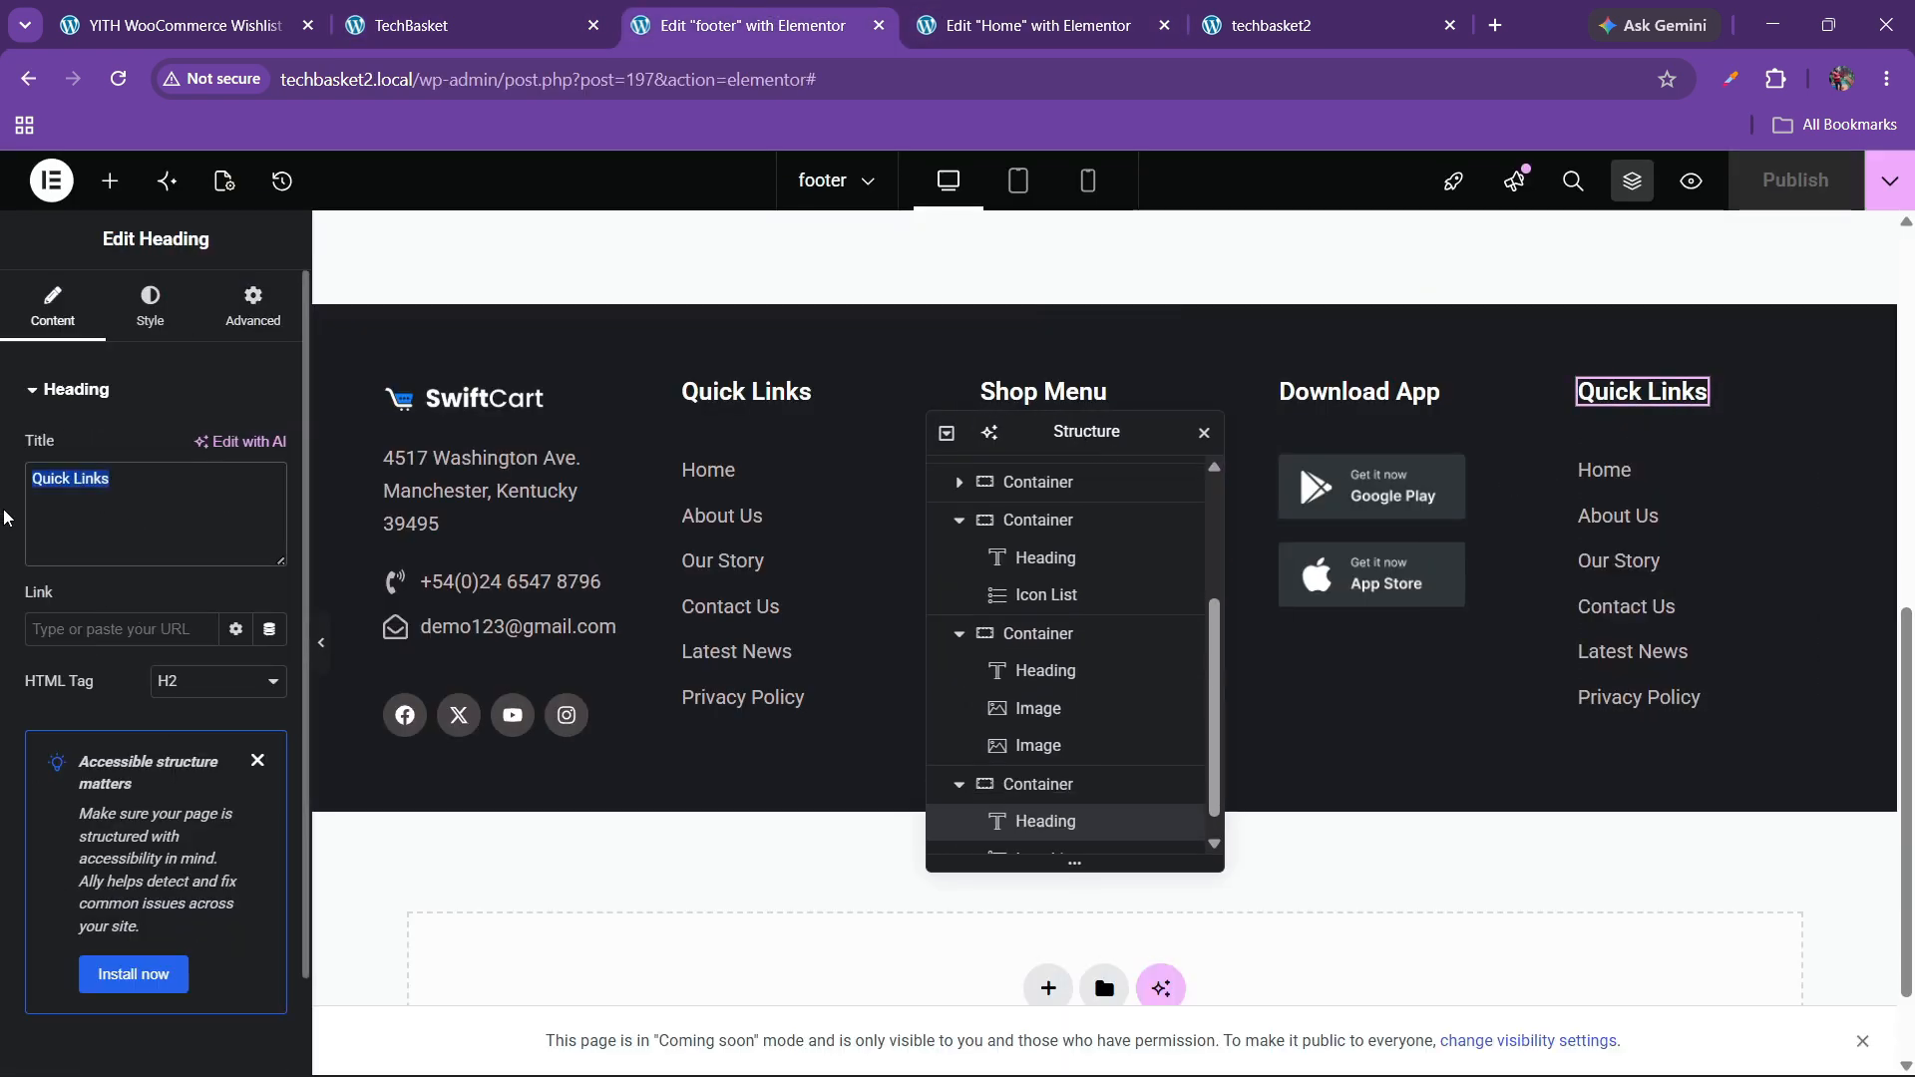
{"action": "type", "text": "p"}
{"action": "key", "text": "BackSpace"}
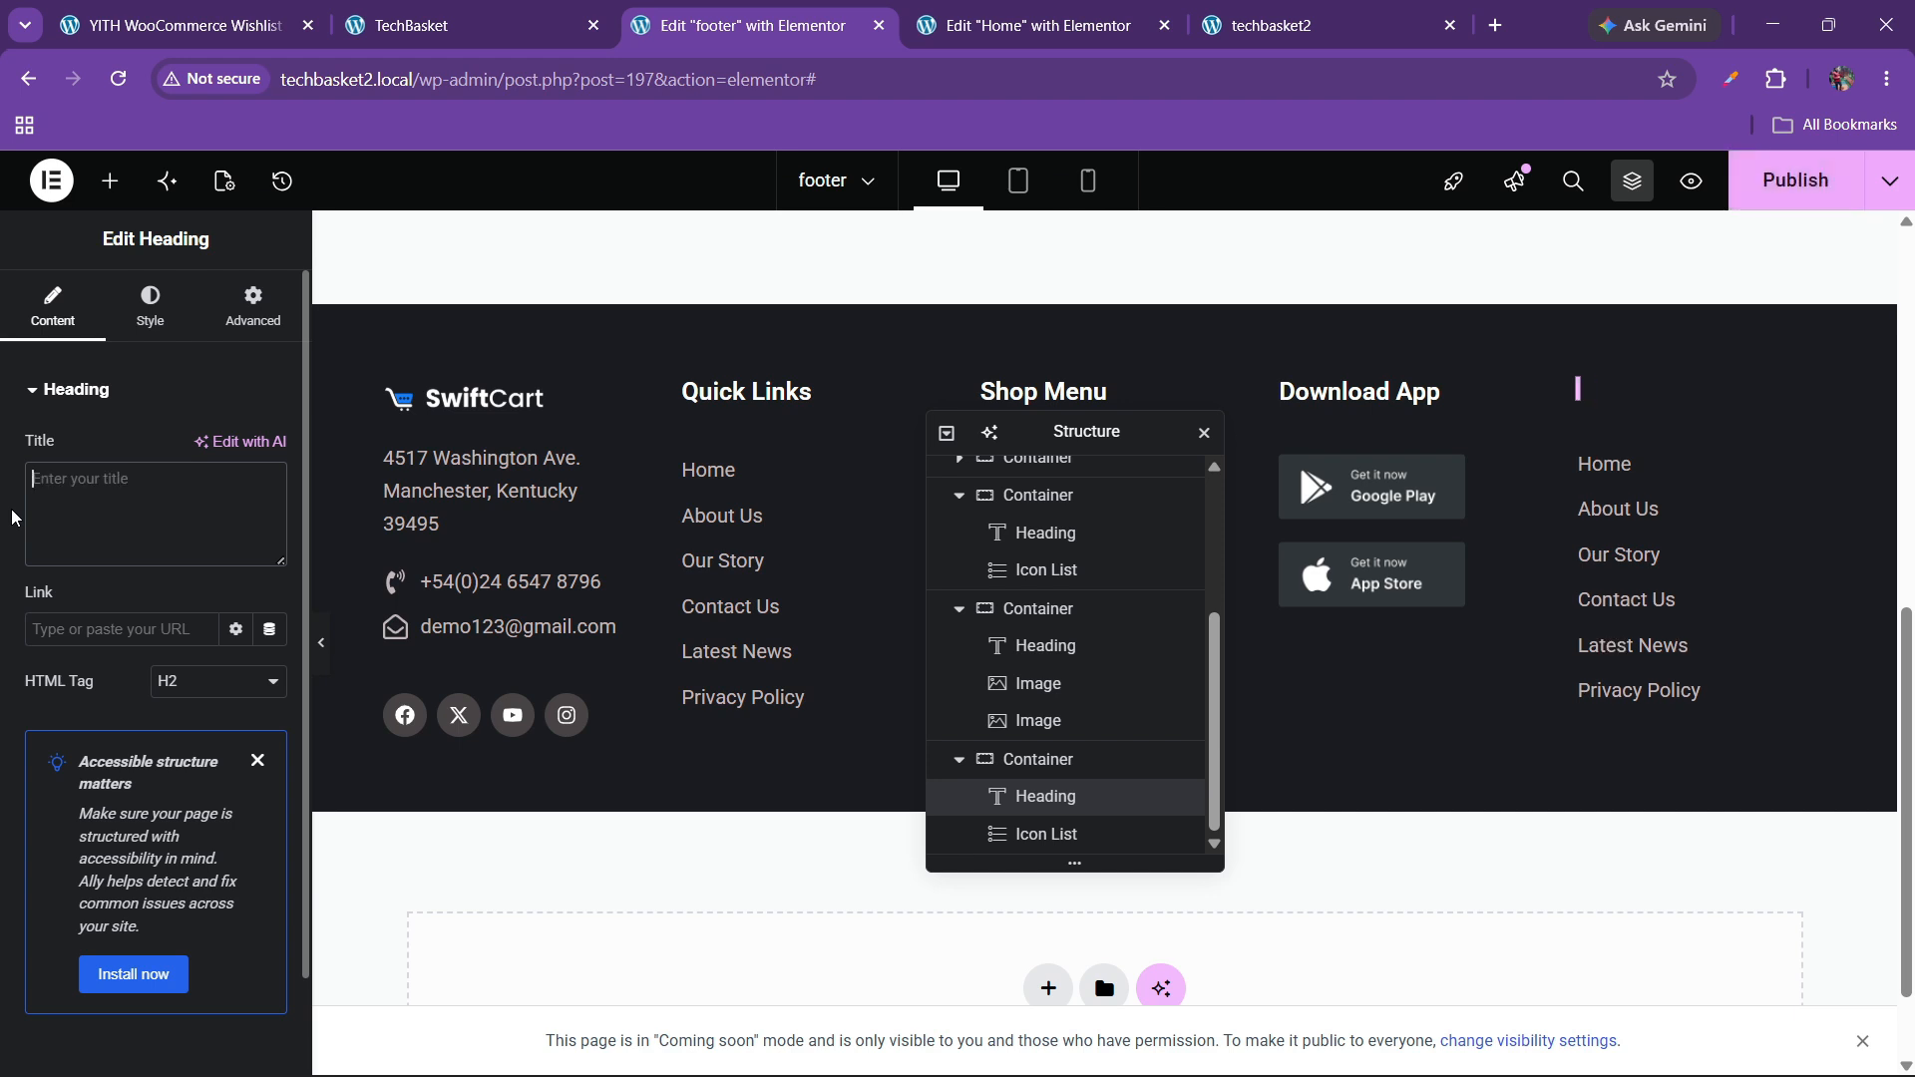
{"action": "type", "text": "Popular Tags"}
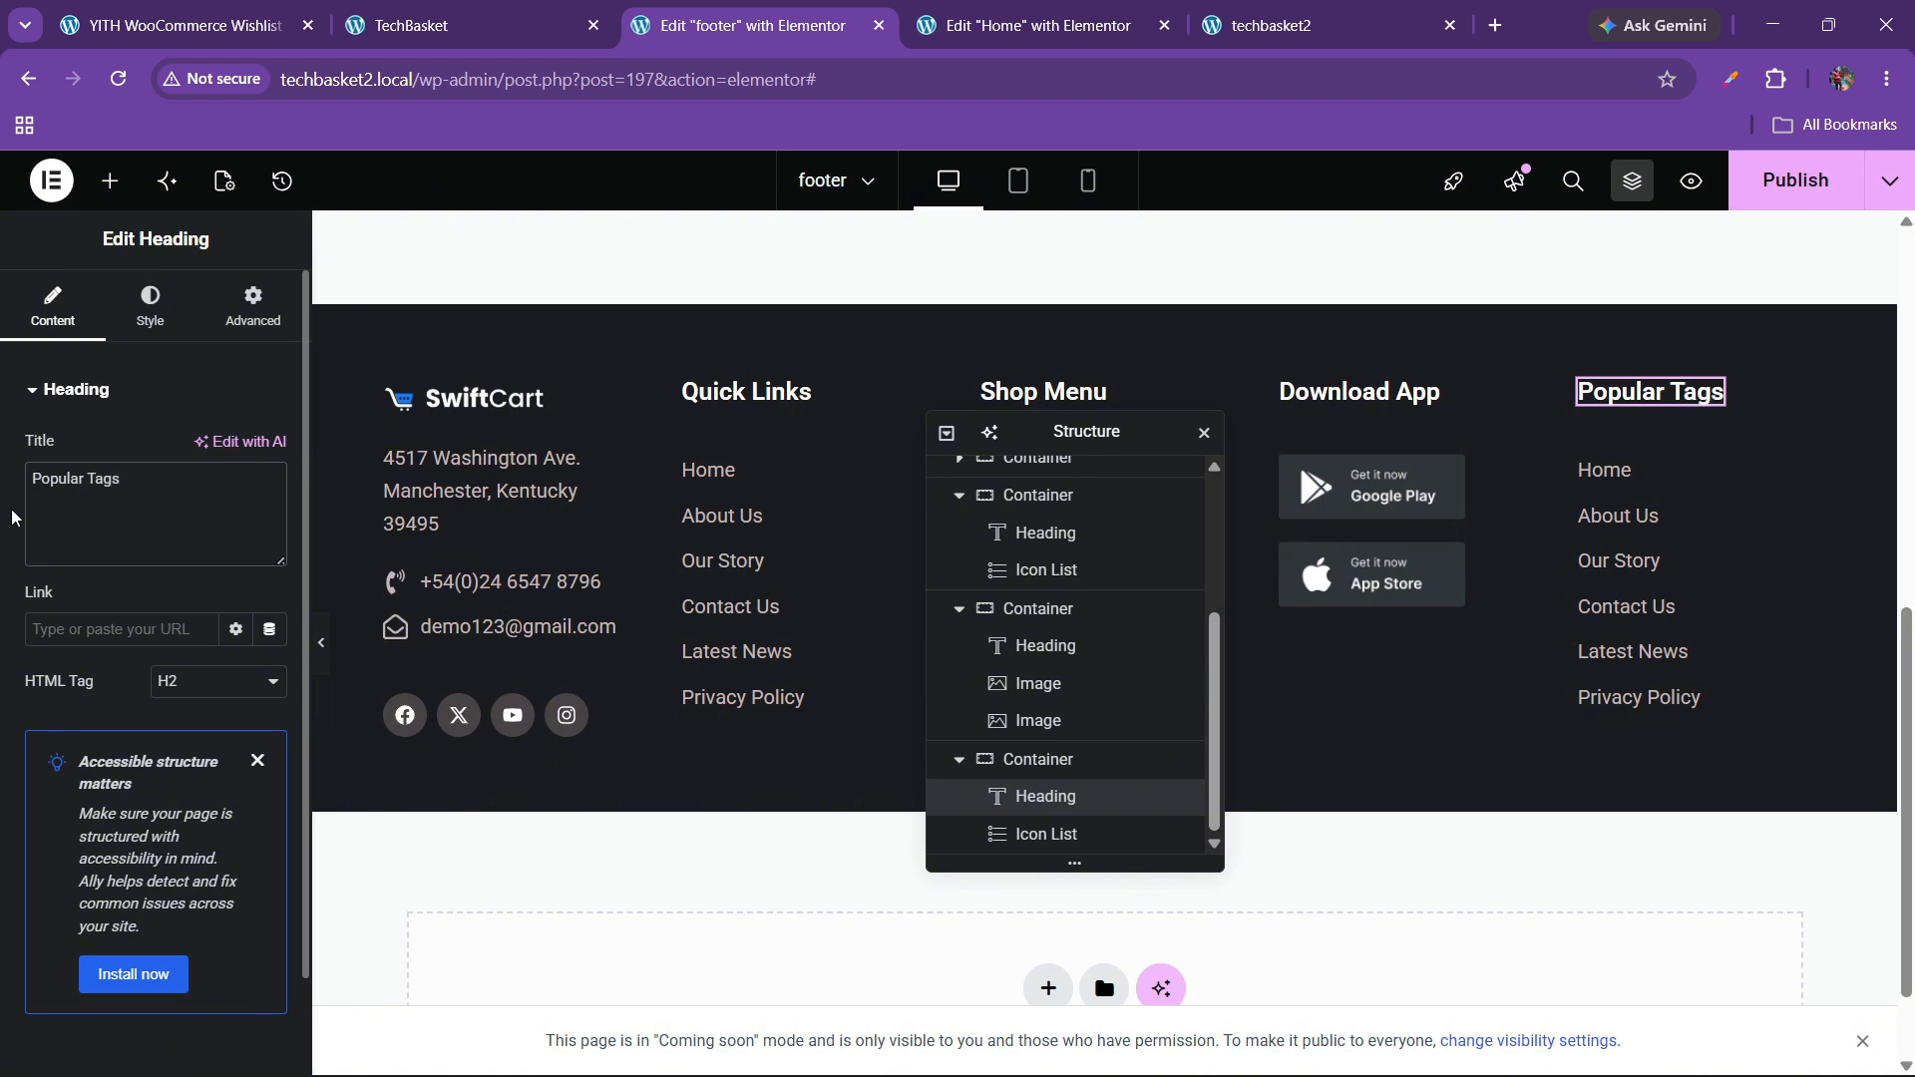
- Replace the icon list in the Popular Tags column with an empty container below the heading
{"action": "right_click", "coordinate": [1621, 584]}
{"action": "left_click", "coordinate": [1640, 1043]}
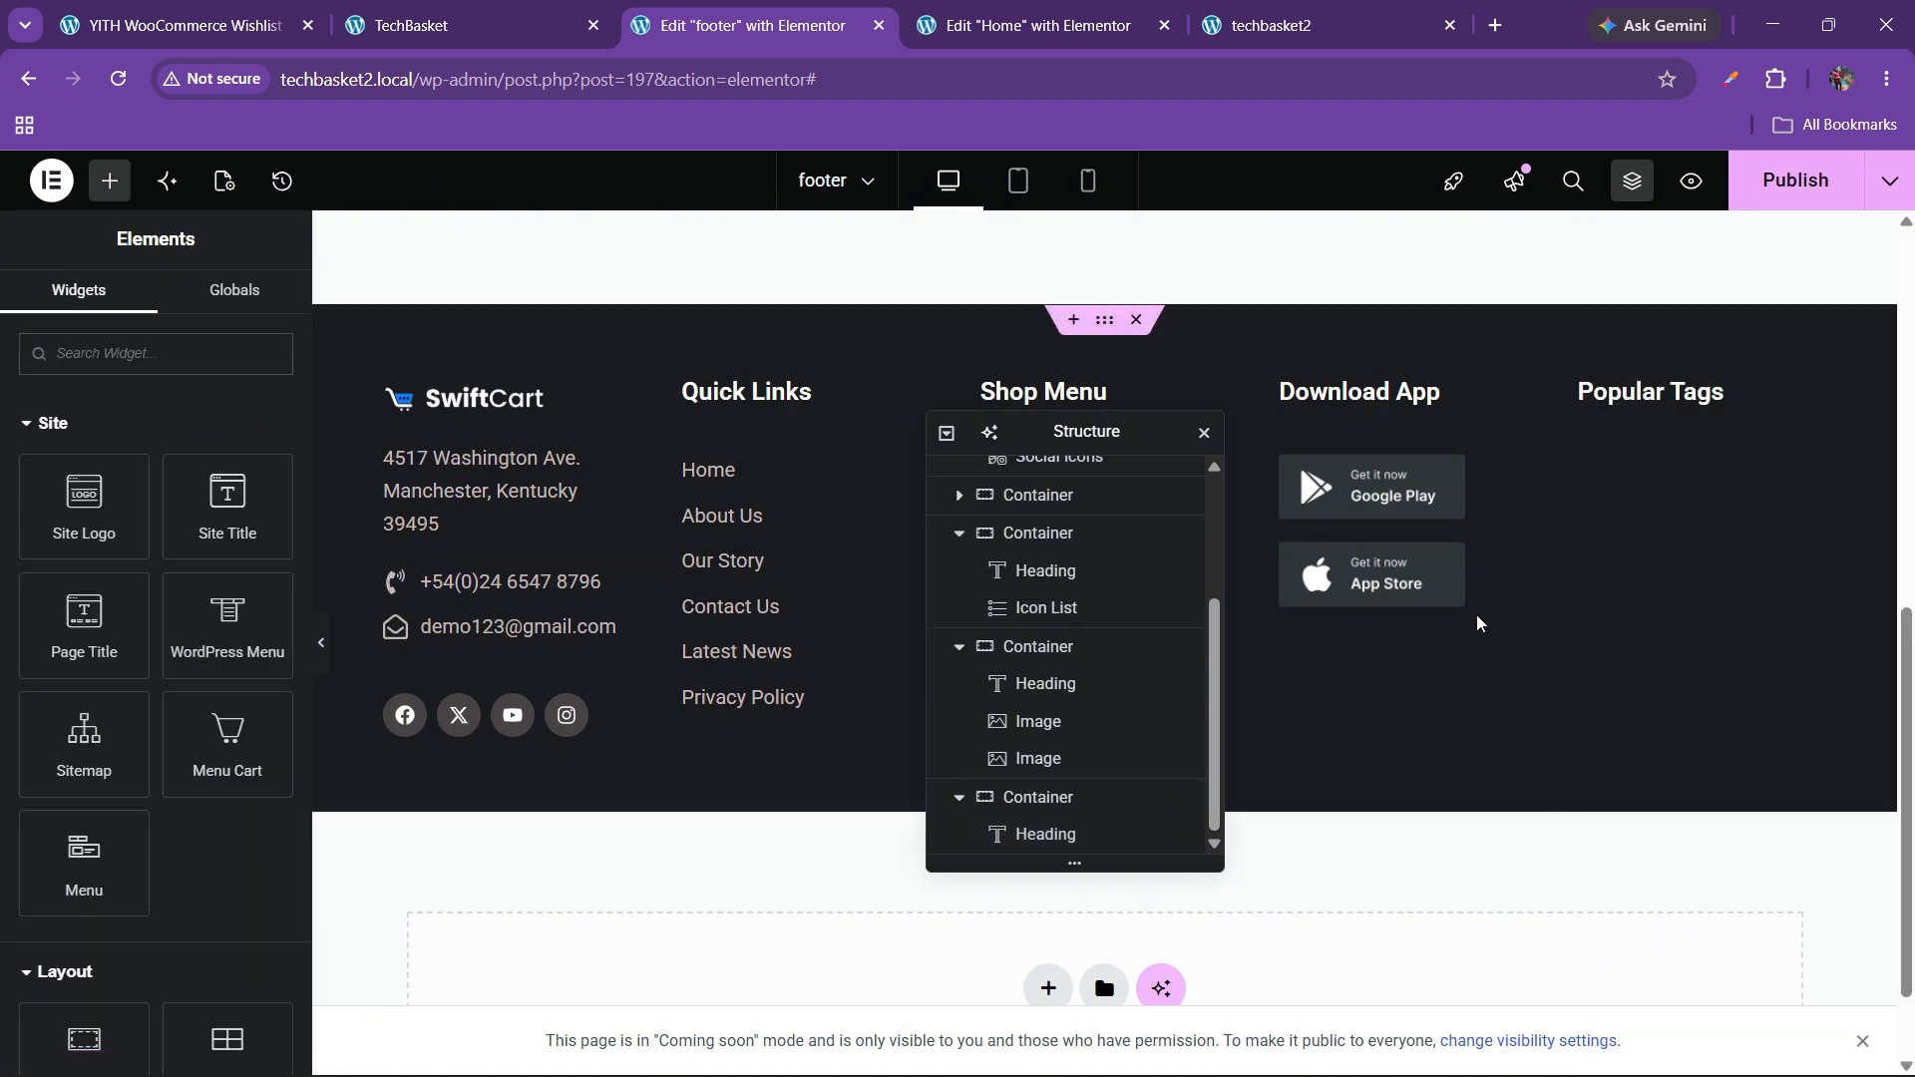
{"action": "scroll", "coordinate": [100, 347], "scroll_direction": "down", "scroll_amount": 4}
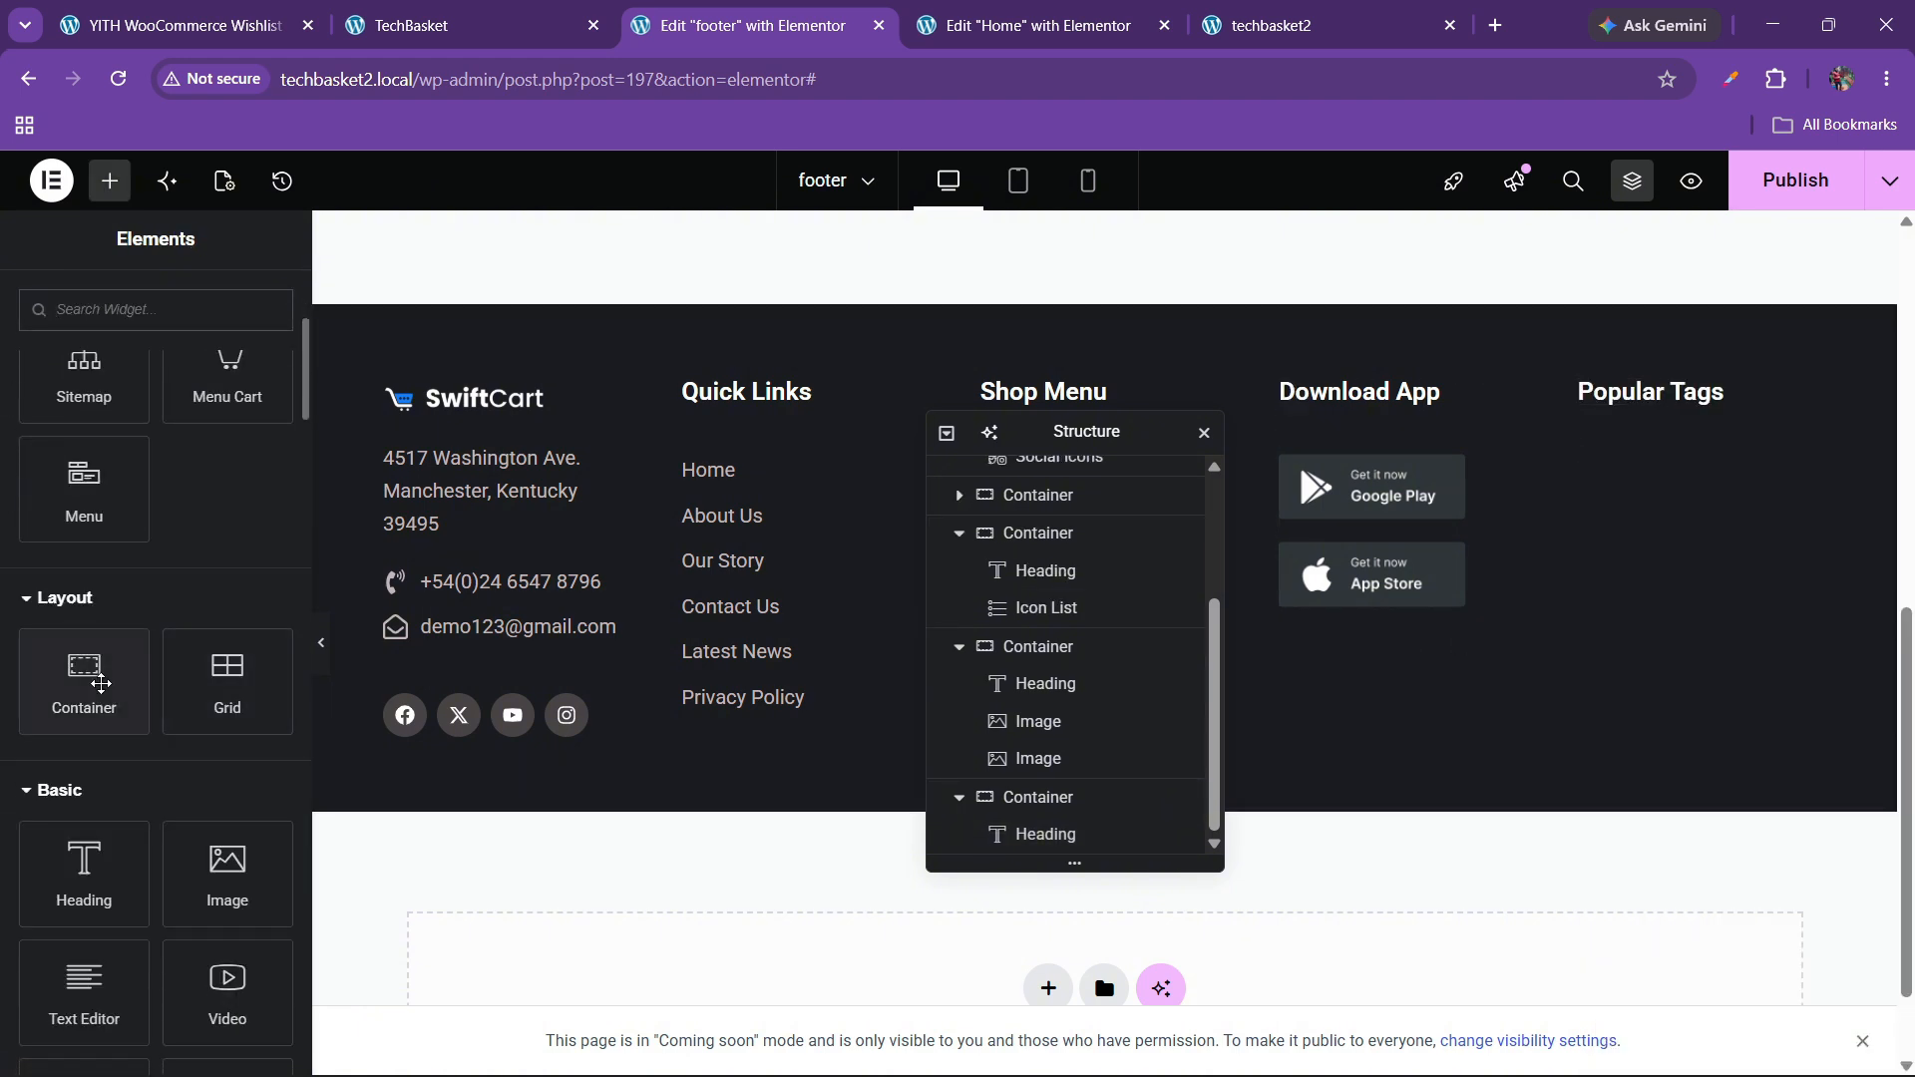
{"action": "left_click_drag", "start_coordinate": [84, 678], "coordinate": [1601, 566]}
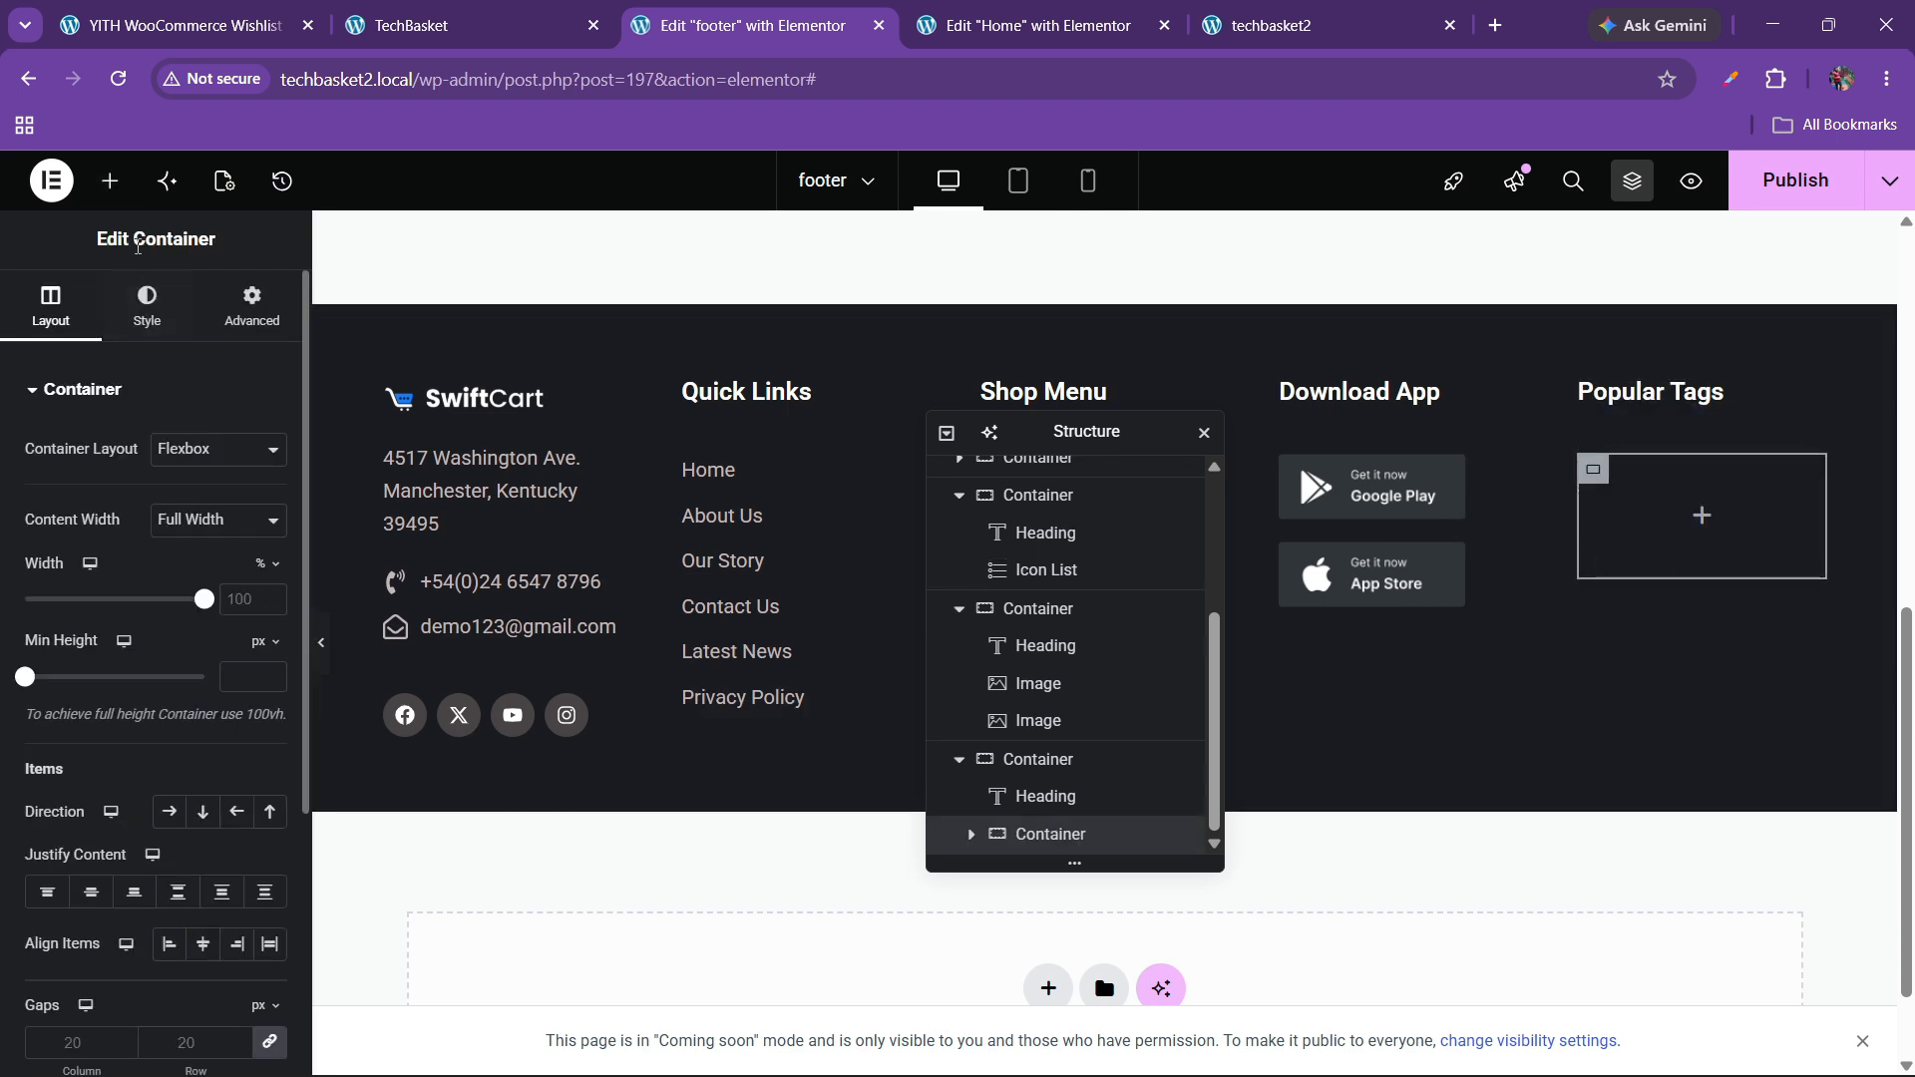
- Add a Button widget to the empty container below the Popular Tags heading
{"action": "left_click", "coordinate": [109, 181]}
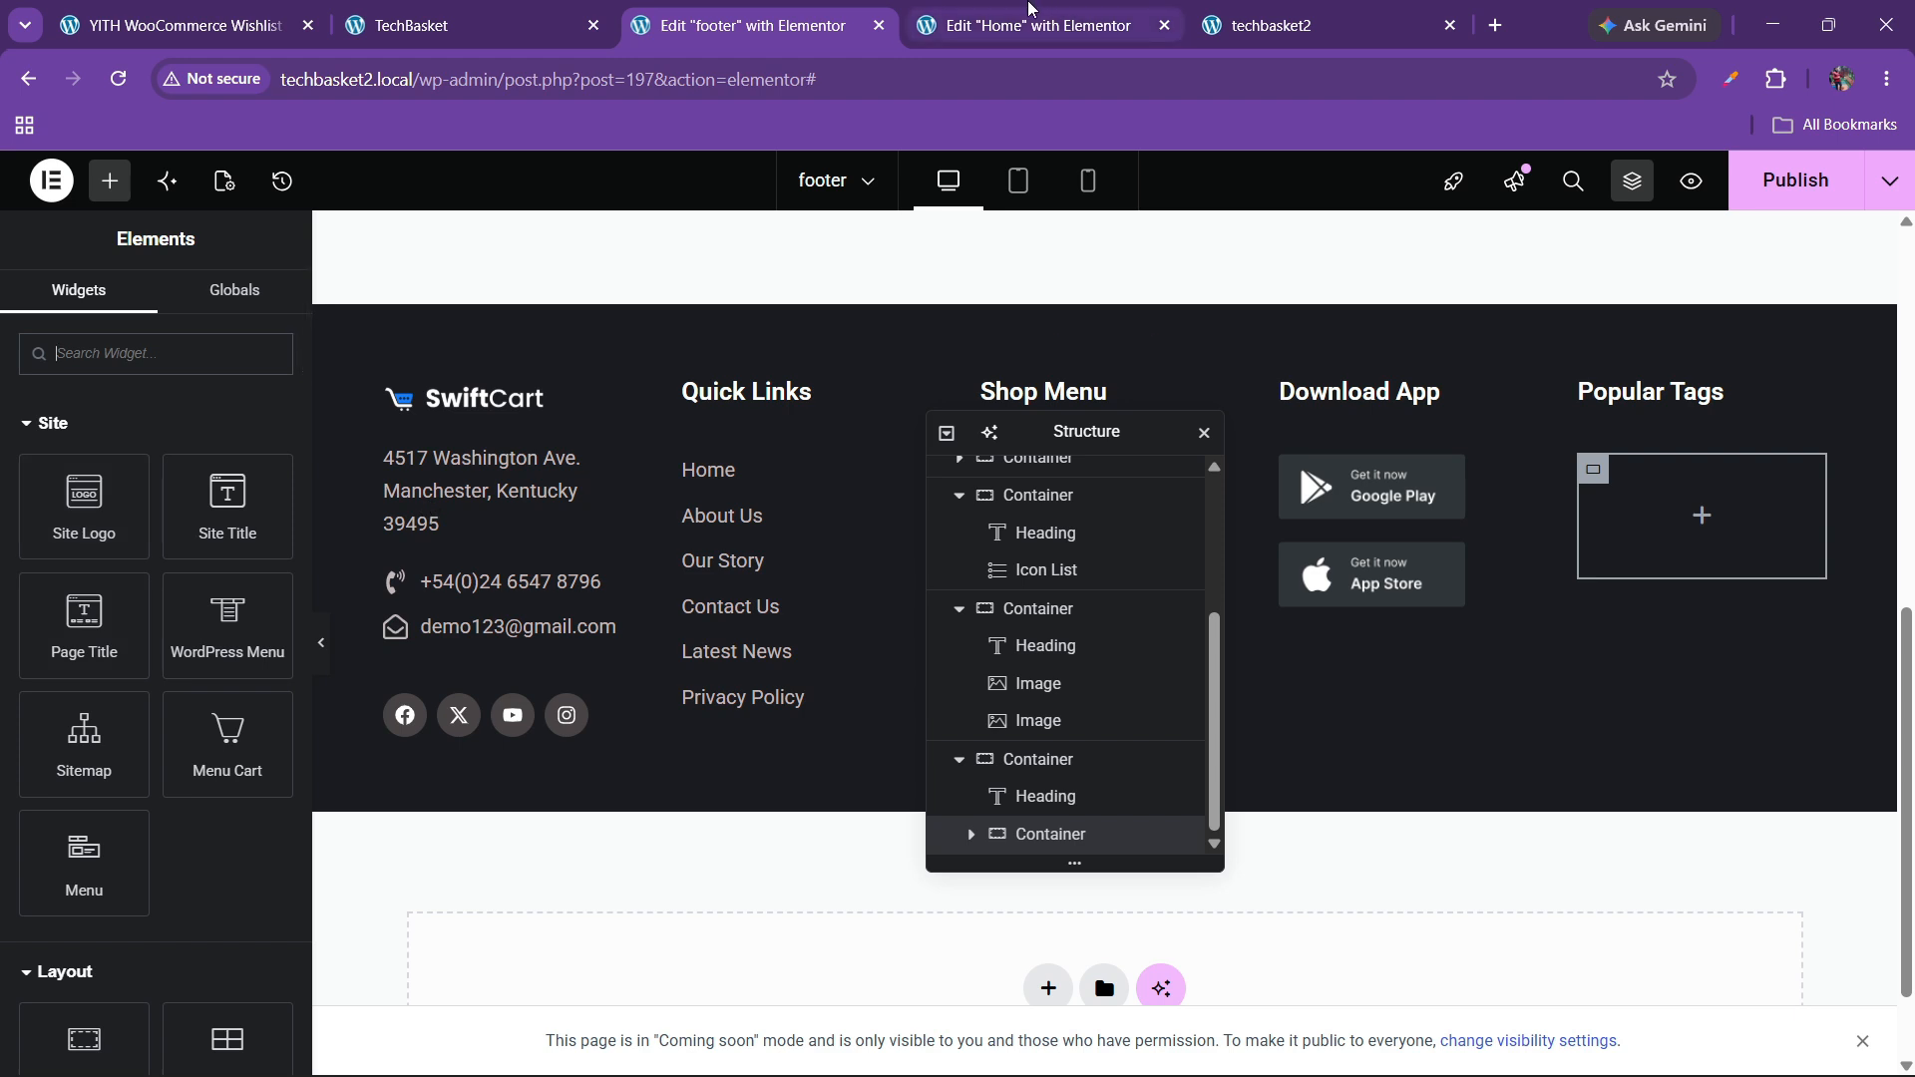
{"action": "type", "text": "button"}
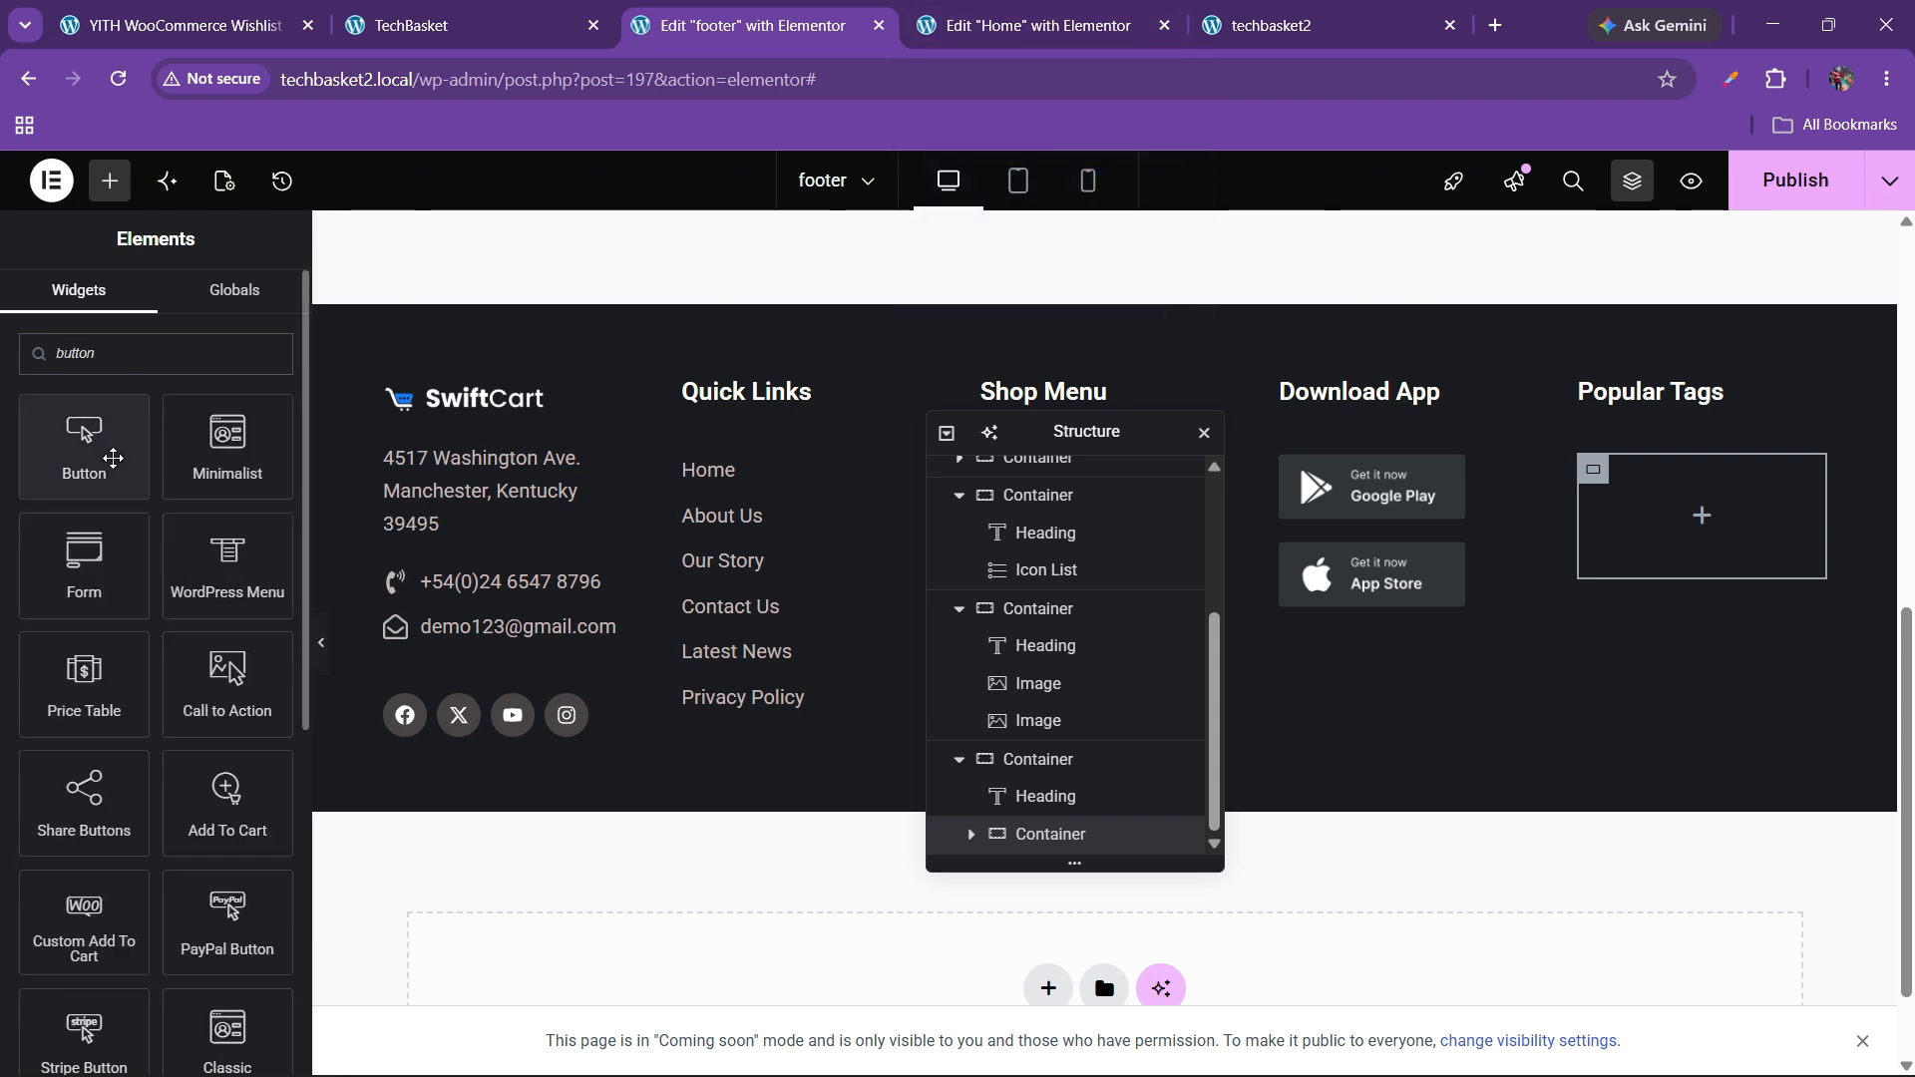
{"action": "left_click_drag", "start_coordinate": [84, 446], "coordinate": [1696, 519]}
- Check the tag names in the TechBasket footer and label the new button "Acessories"
{"action": "left_click", "coordinate": [505, 12]}
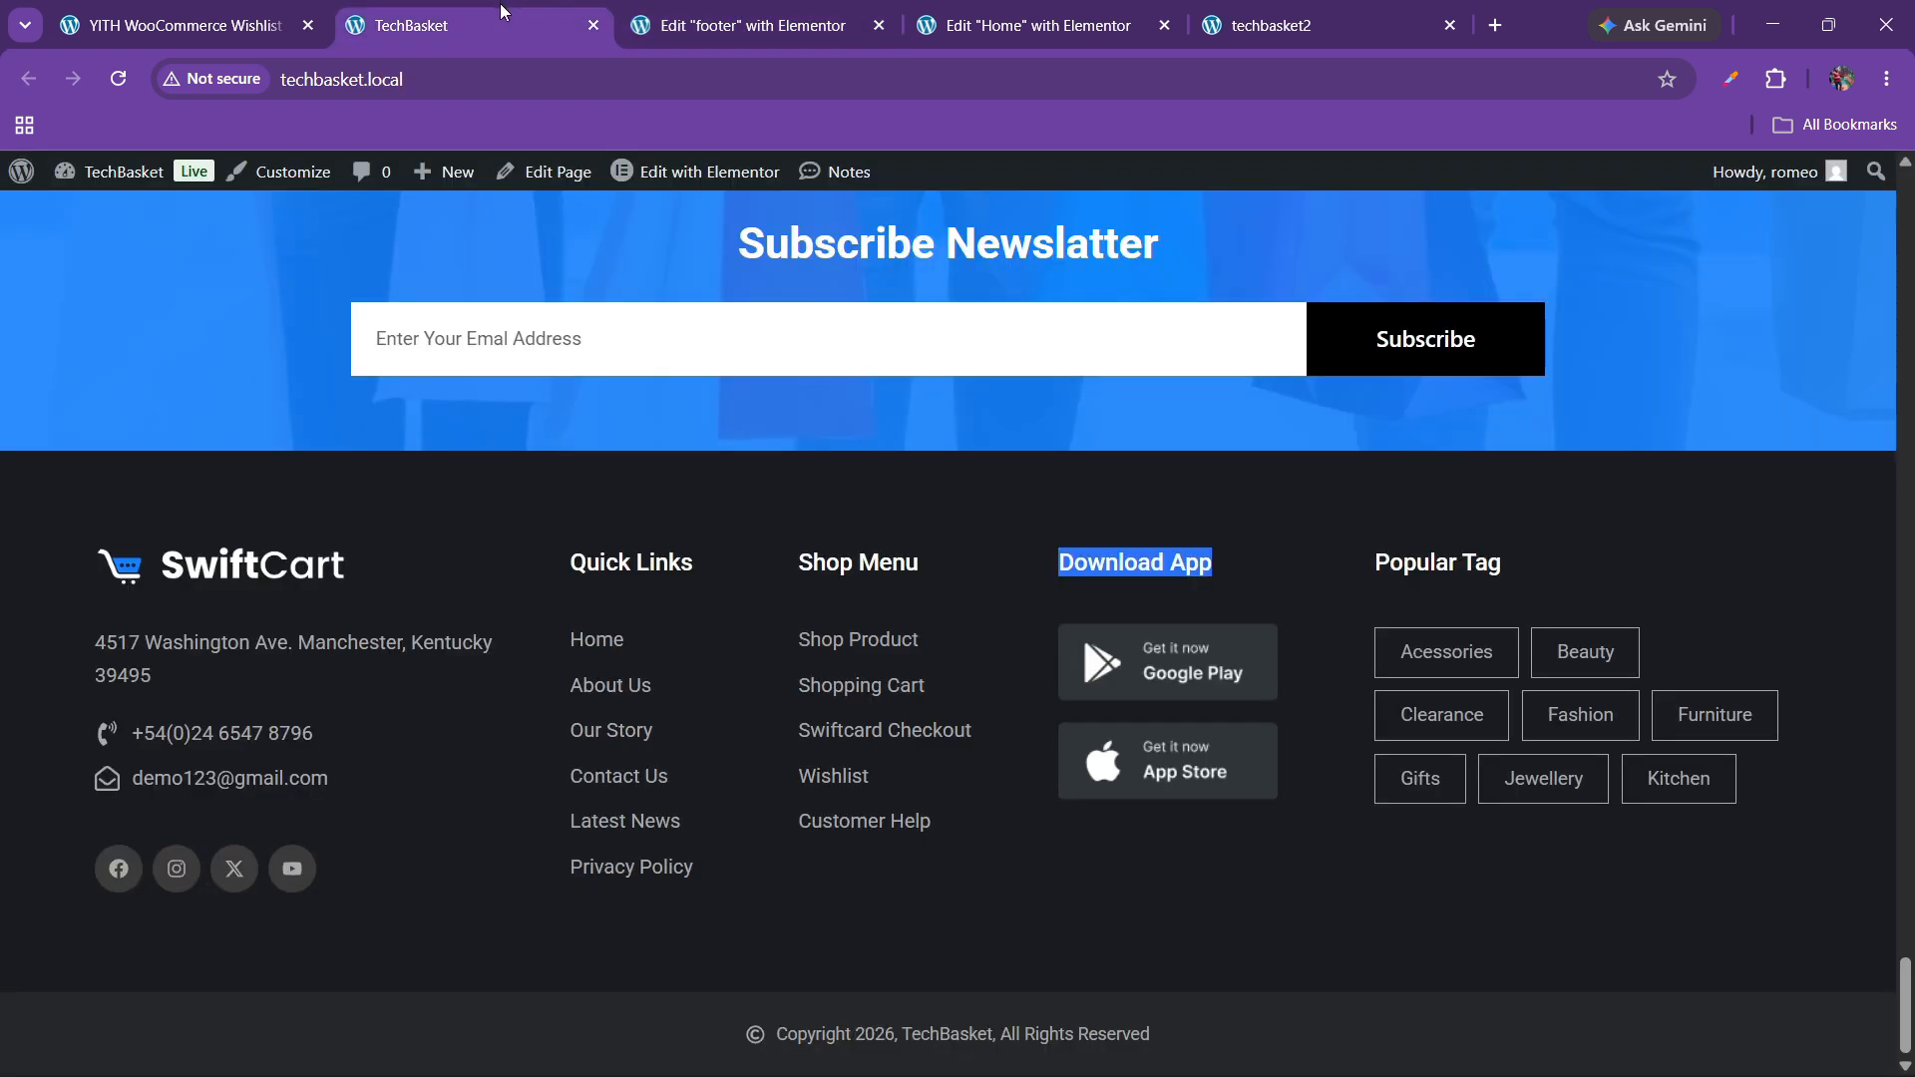
{"action": "left_click", "coordinate": [743, 25]}
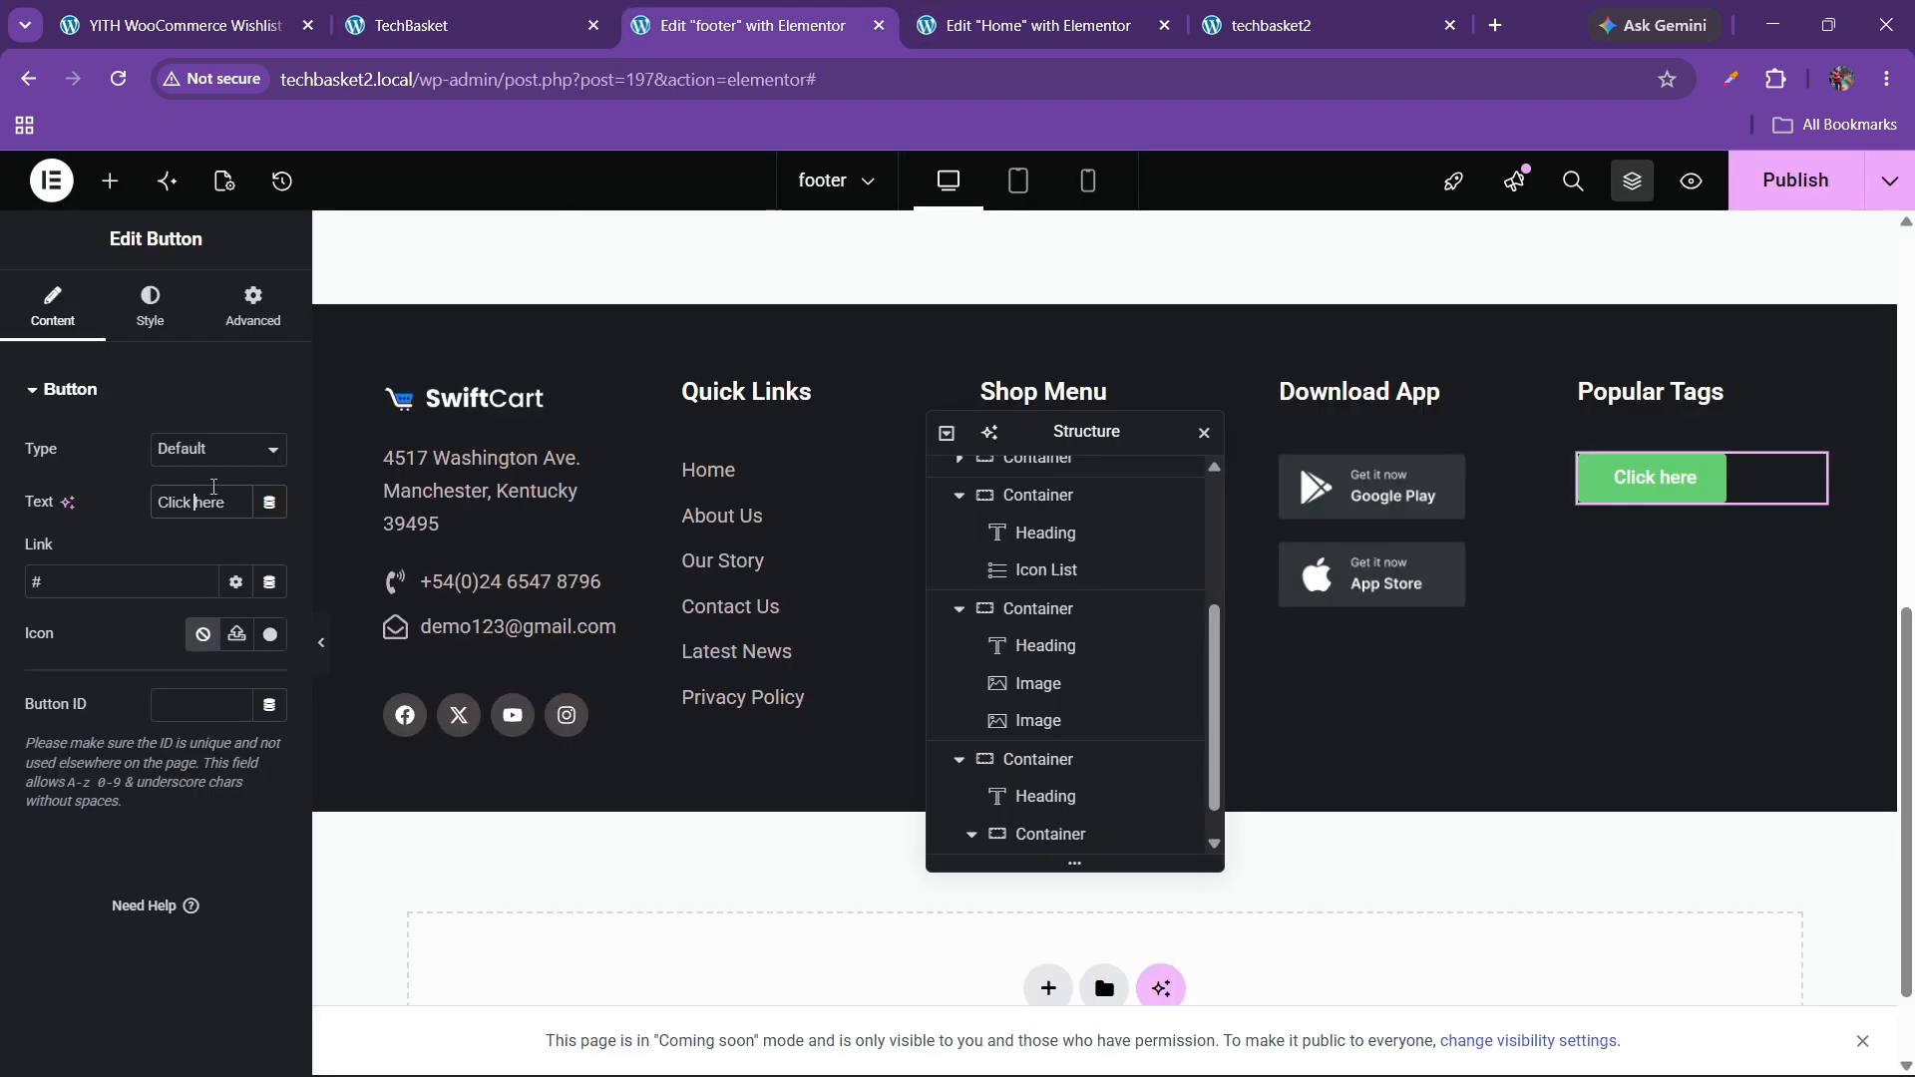
{"action": "type", "text": "Ad"}
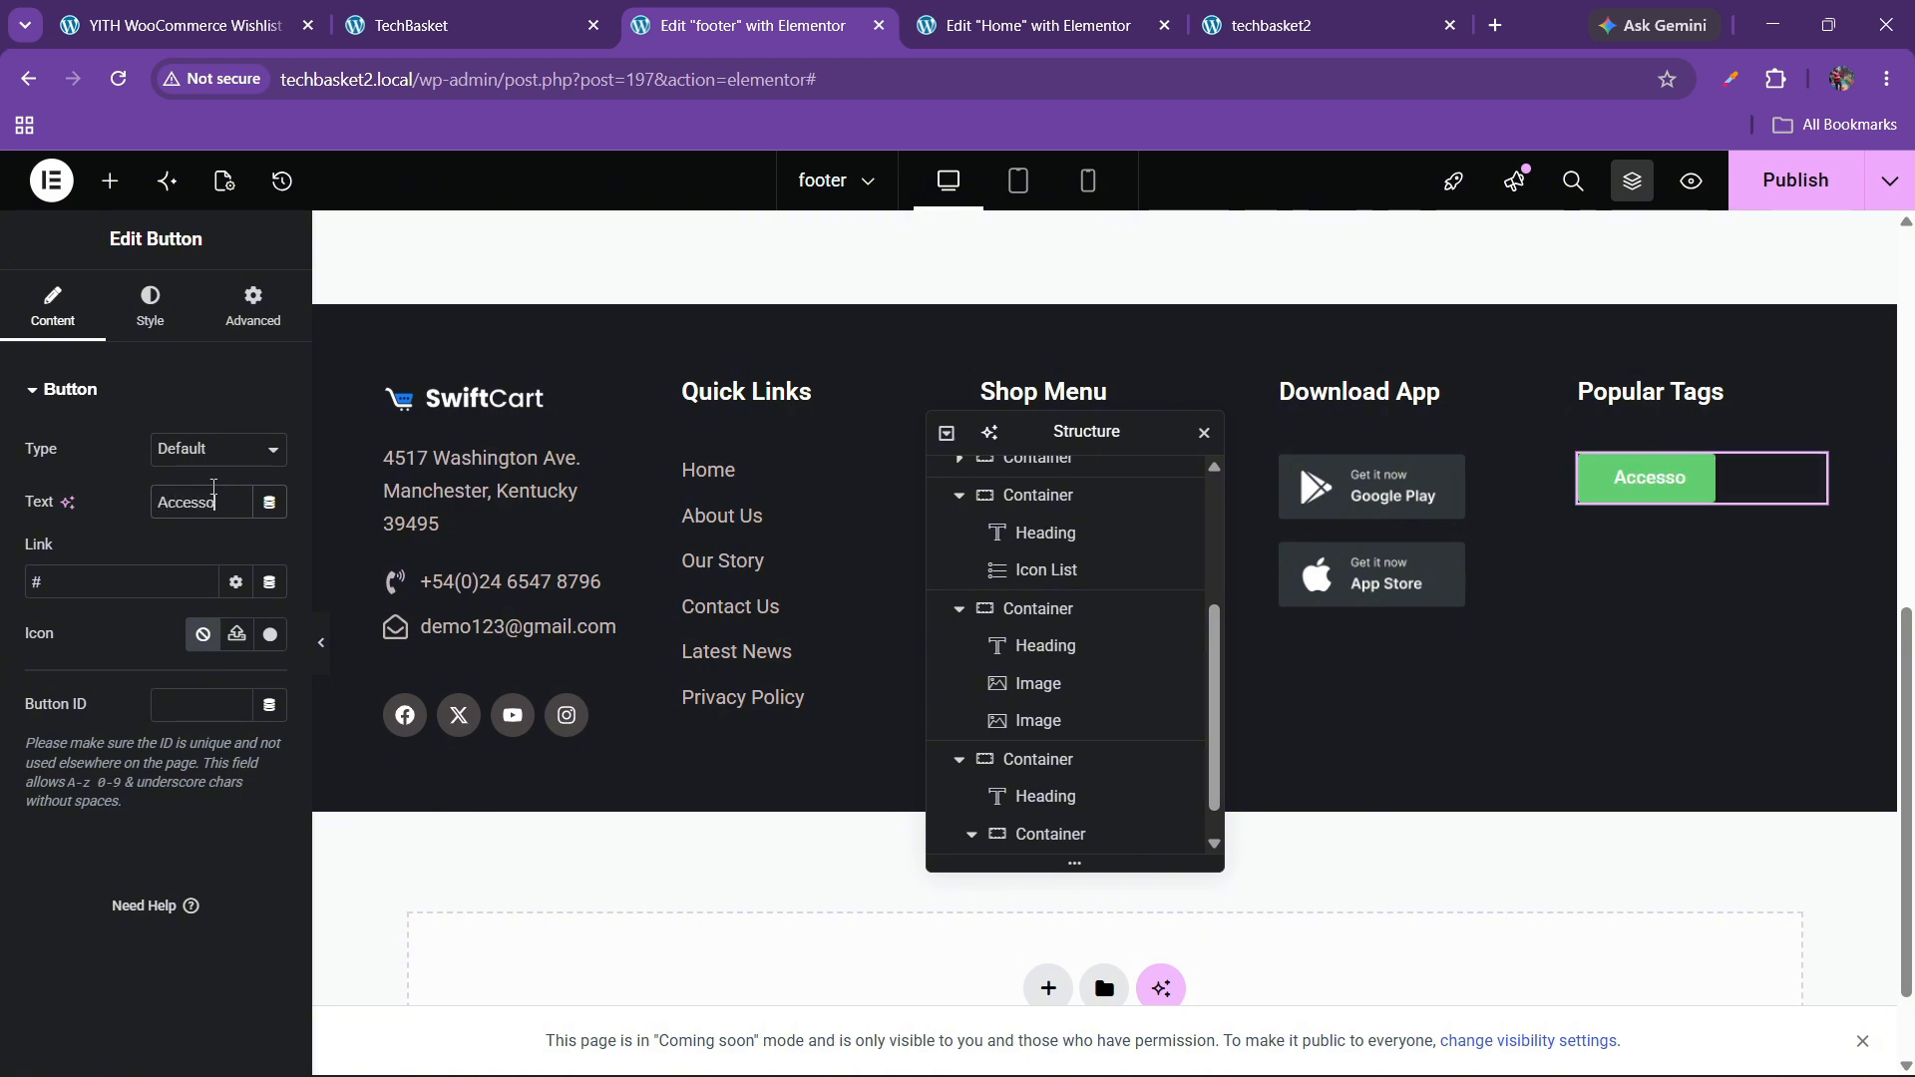
{"action": "left_click", "coordinate": [559, 25]}
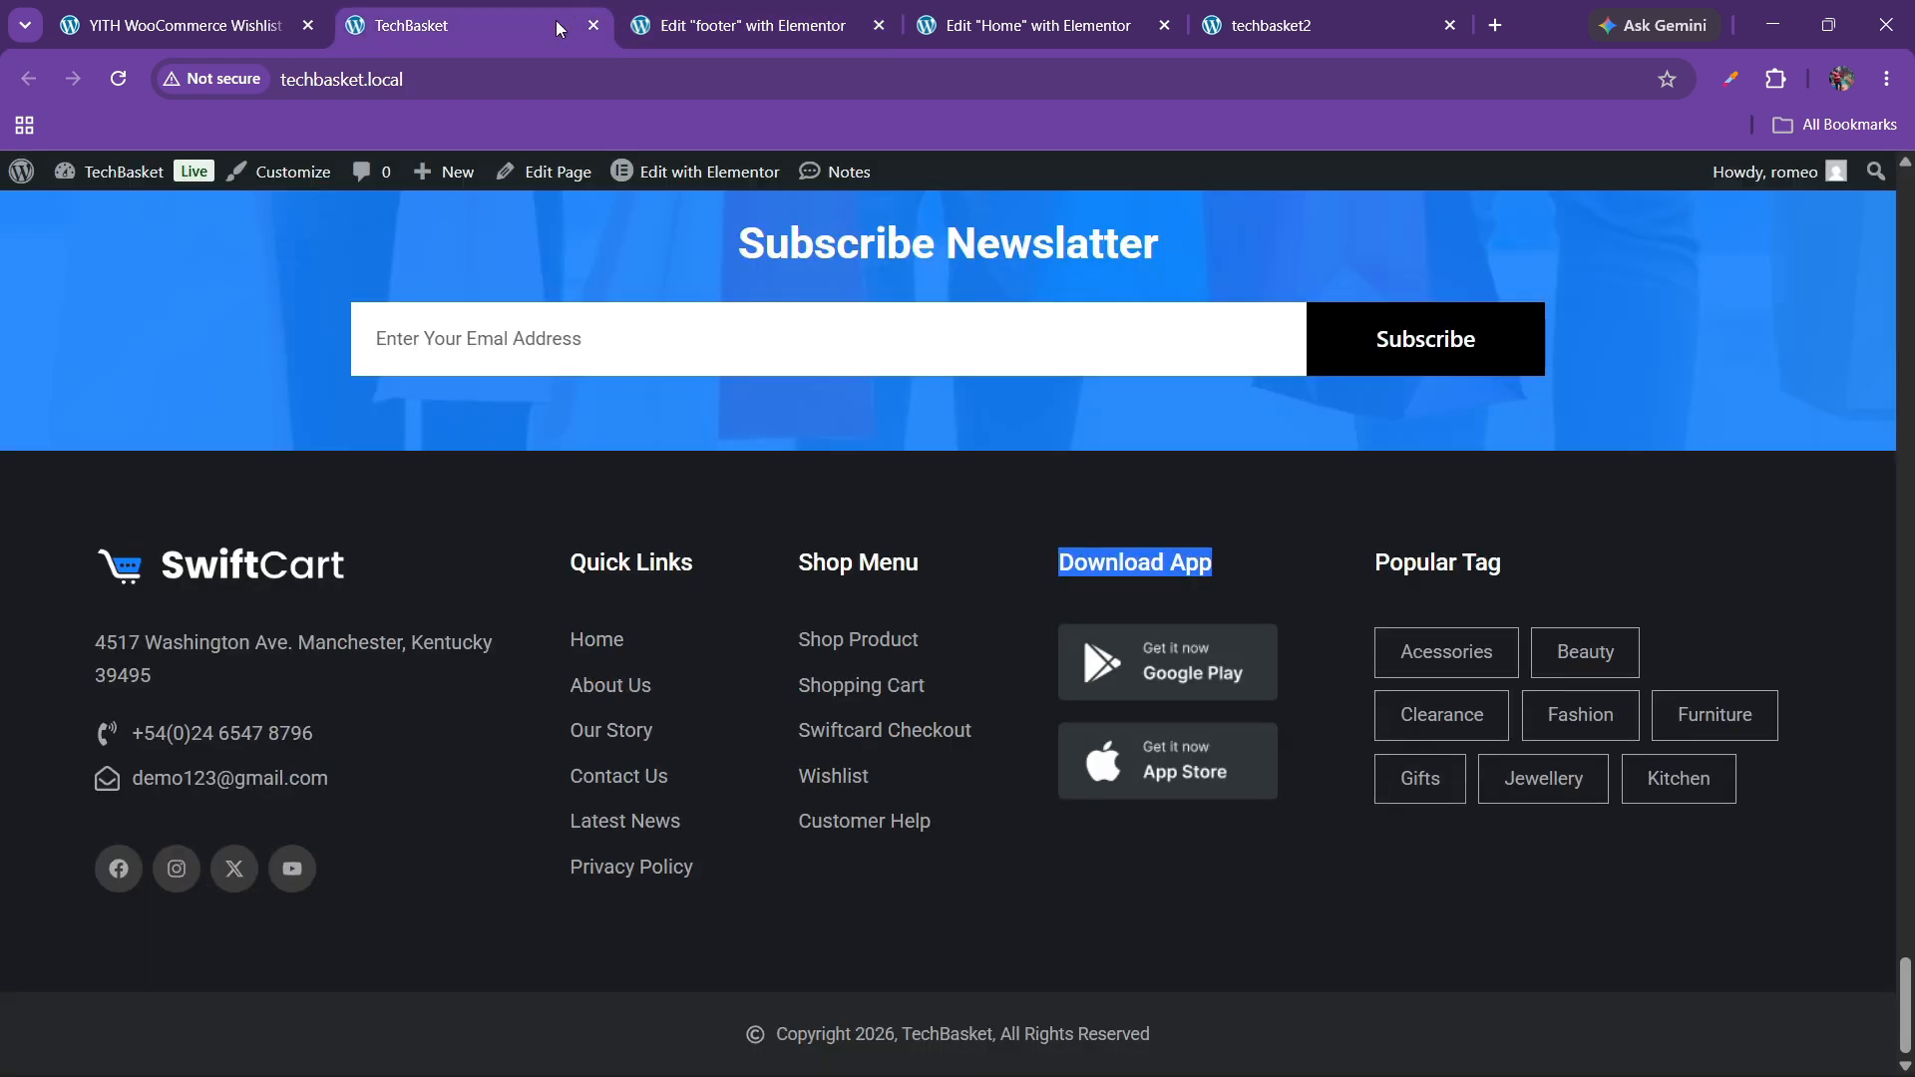
{"action": "left_click", "coordinate": [743, 25]}
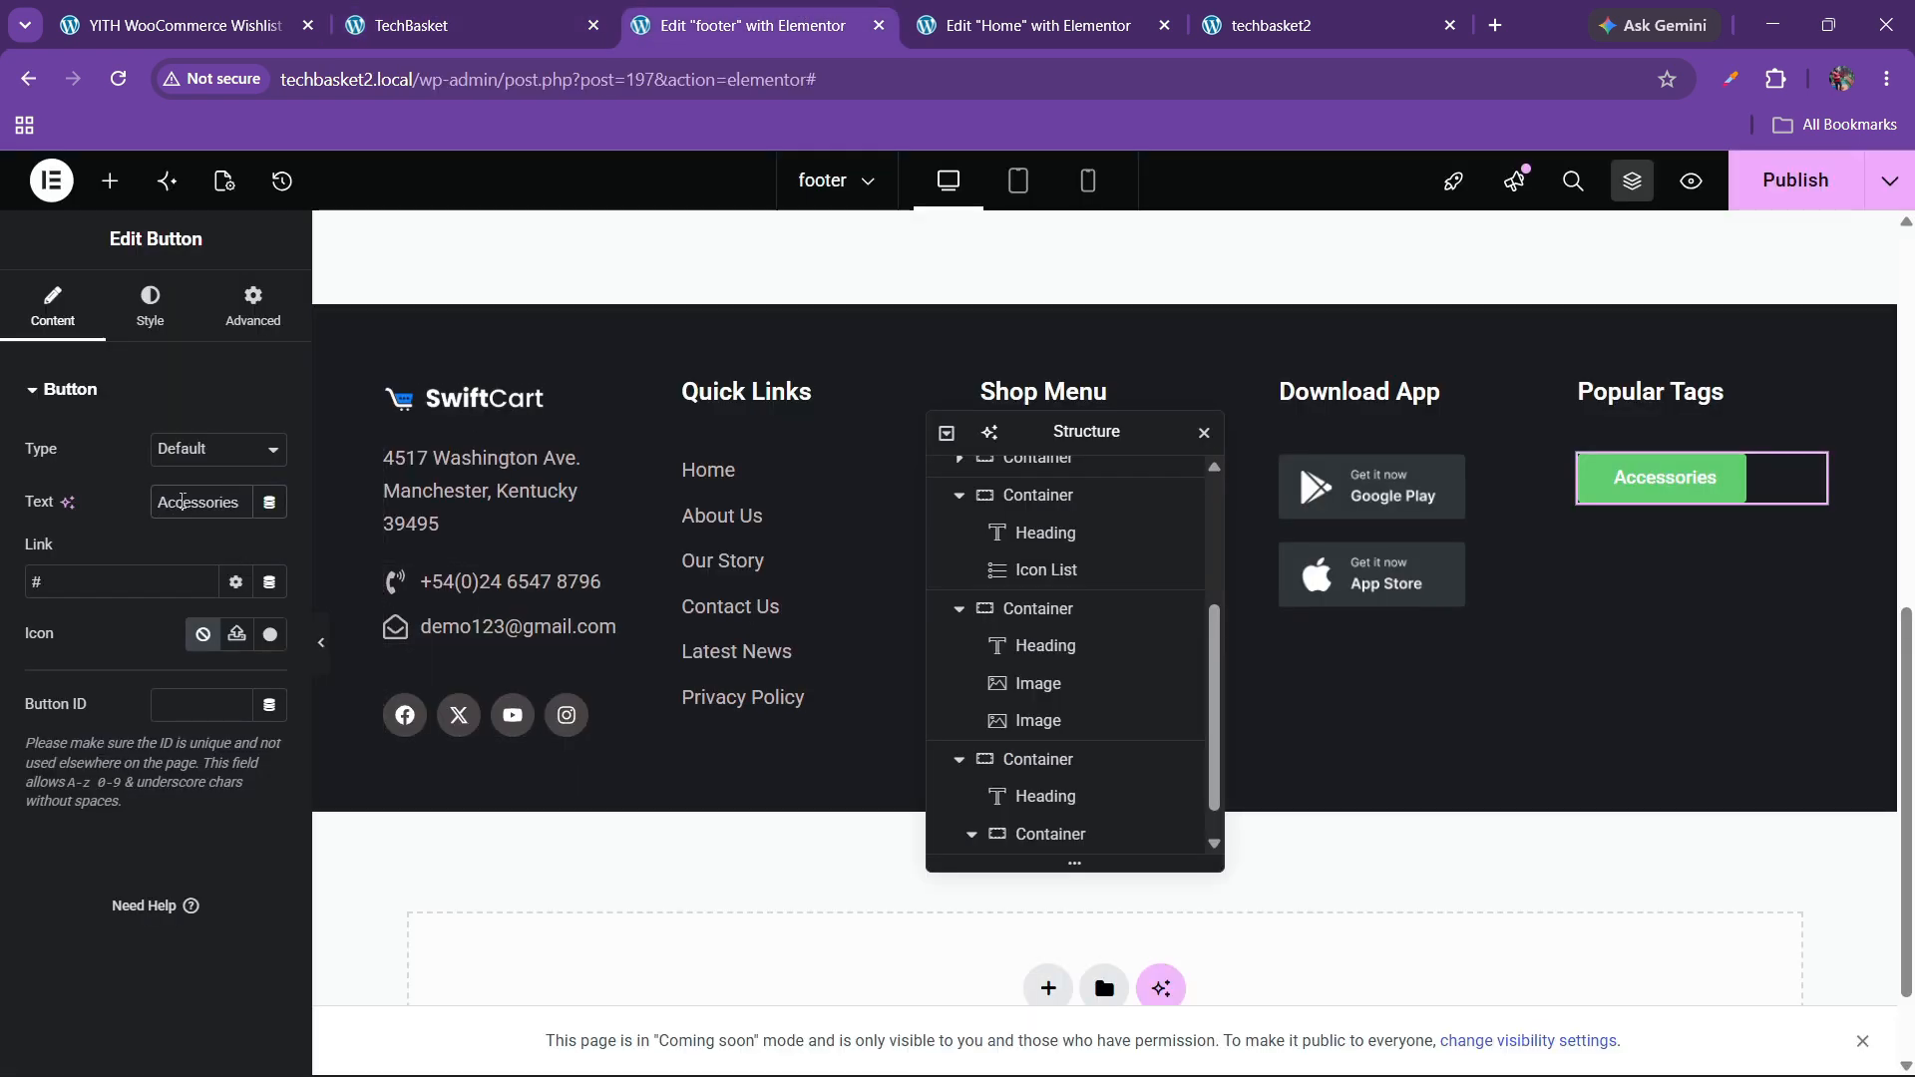
- Make the Acessories button's background fully transparent and set its text color to the global "footer text" color
{"action": "left_click", "coordinate": [151, 308]}
{"action": "scroll", "coordinate": [151, 668], "scroll_direction": "down", "scroll_amount": 2}
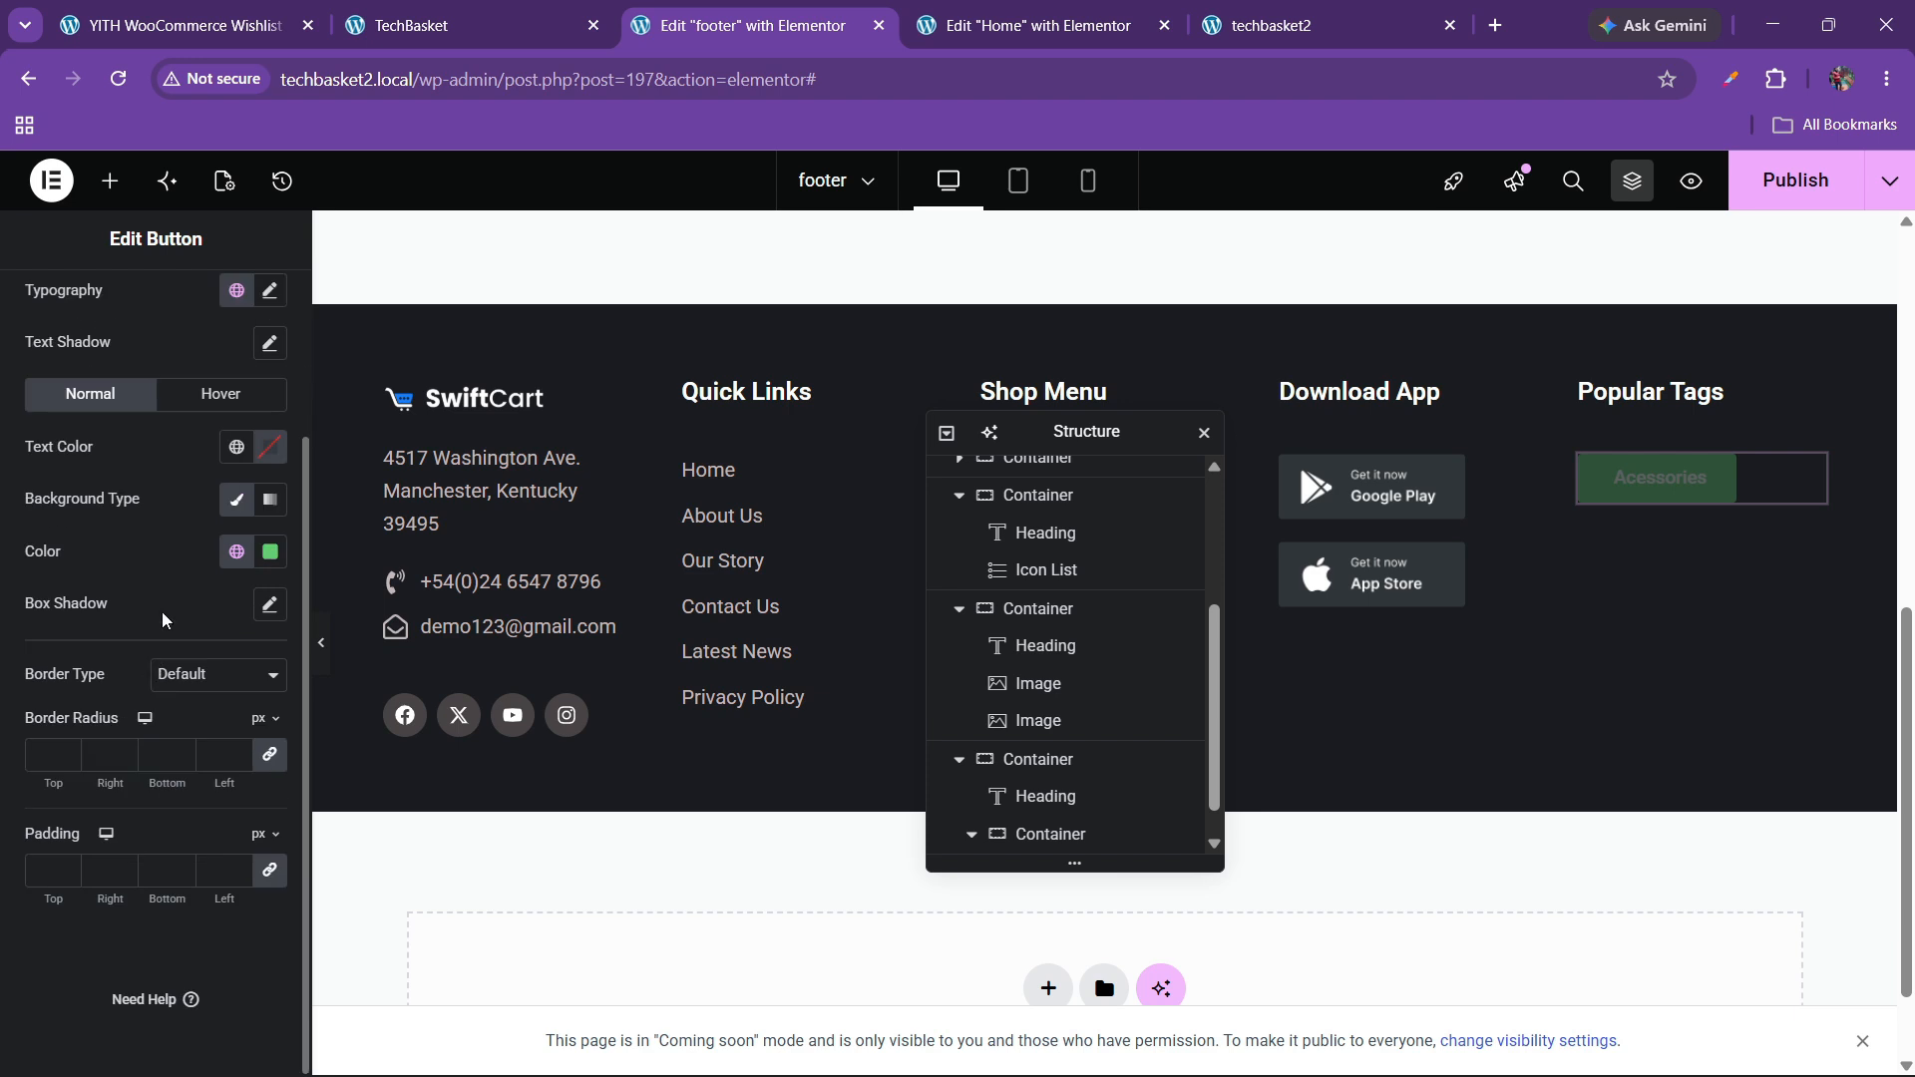
{"action": "left_click", "coordinate": [270, 551]}
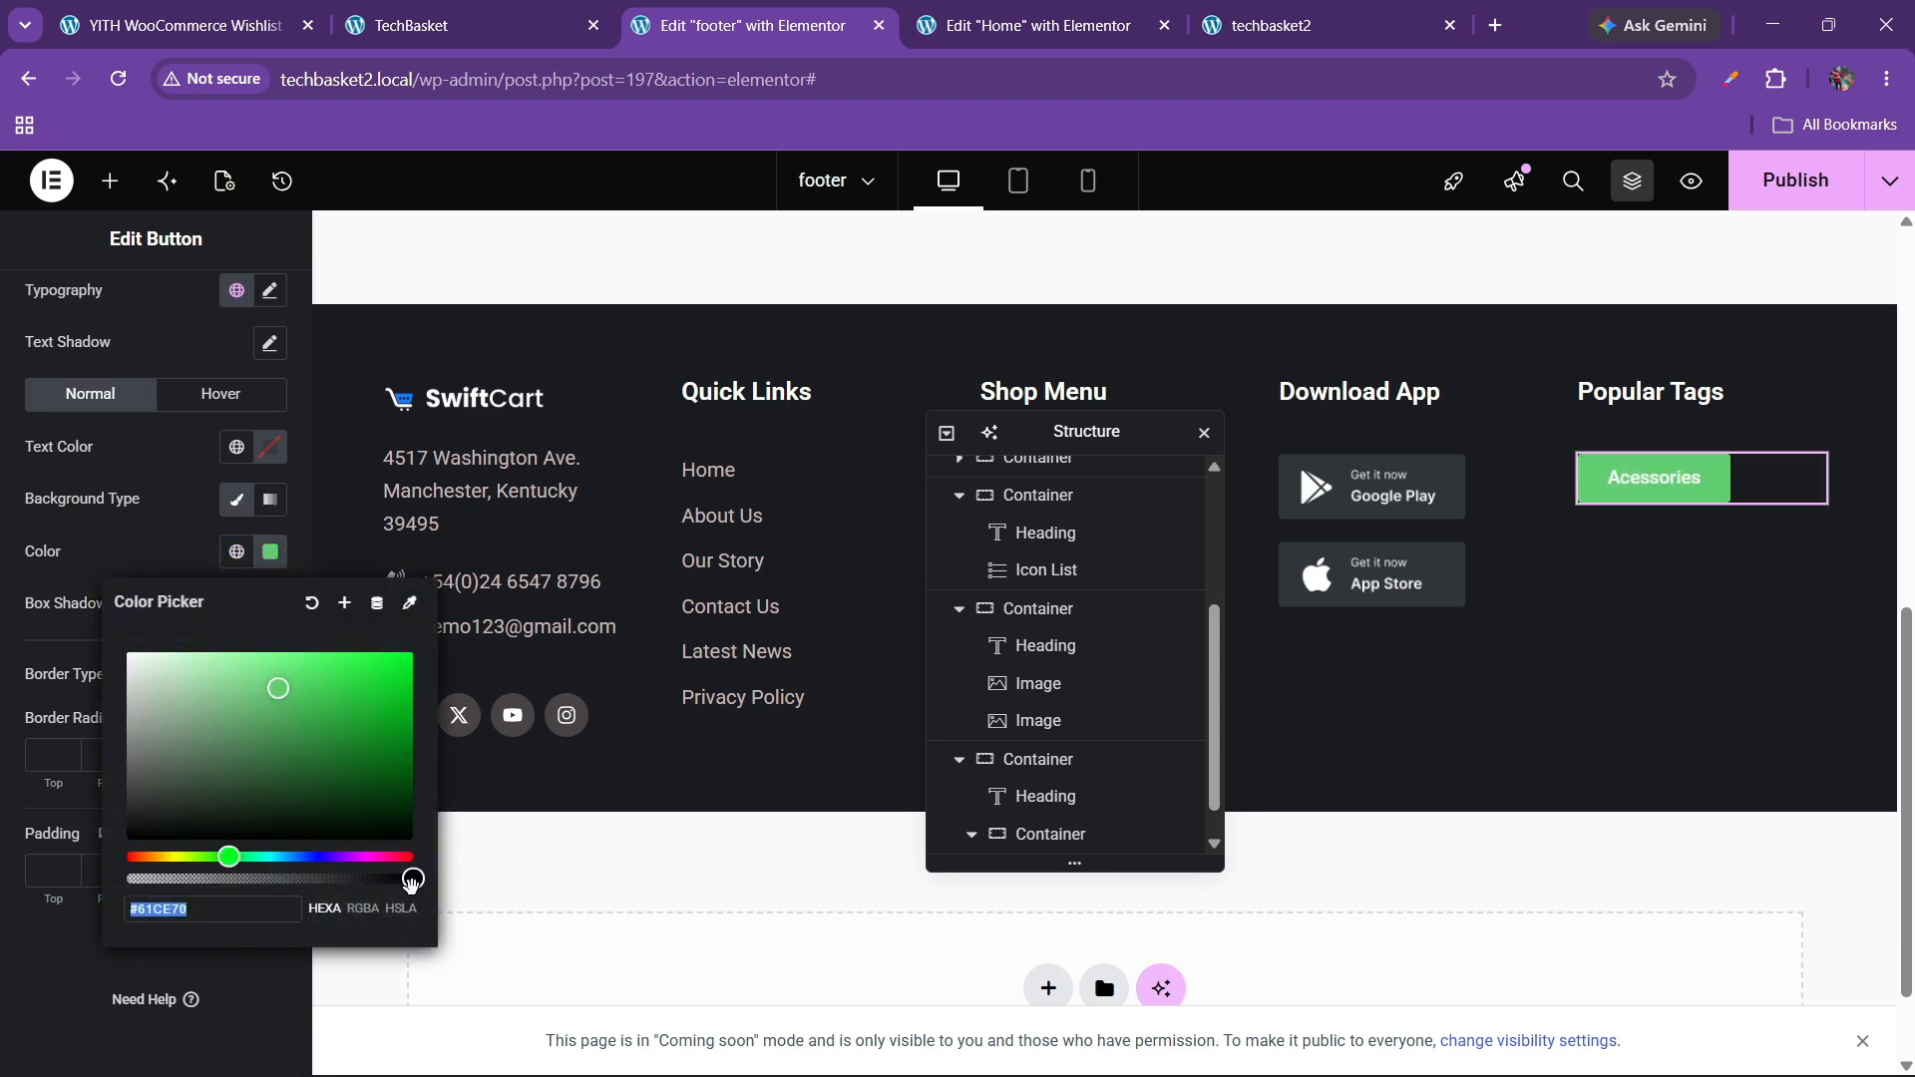
{"action": "left_click_drag", "start_coordinate": [411, 882], "coordinate": [135, 879]}
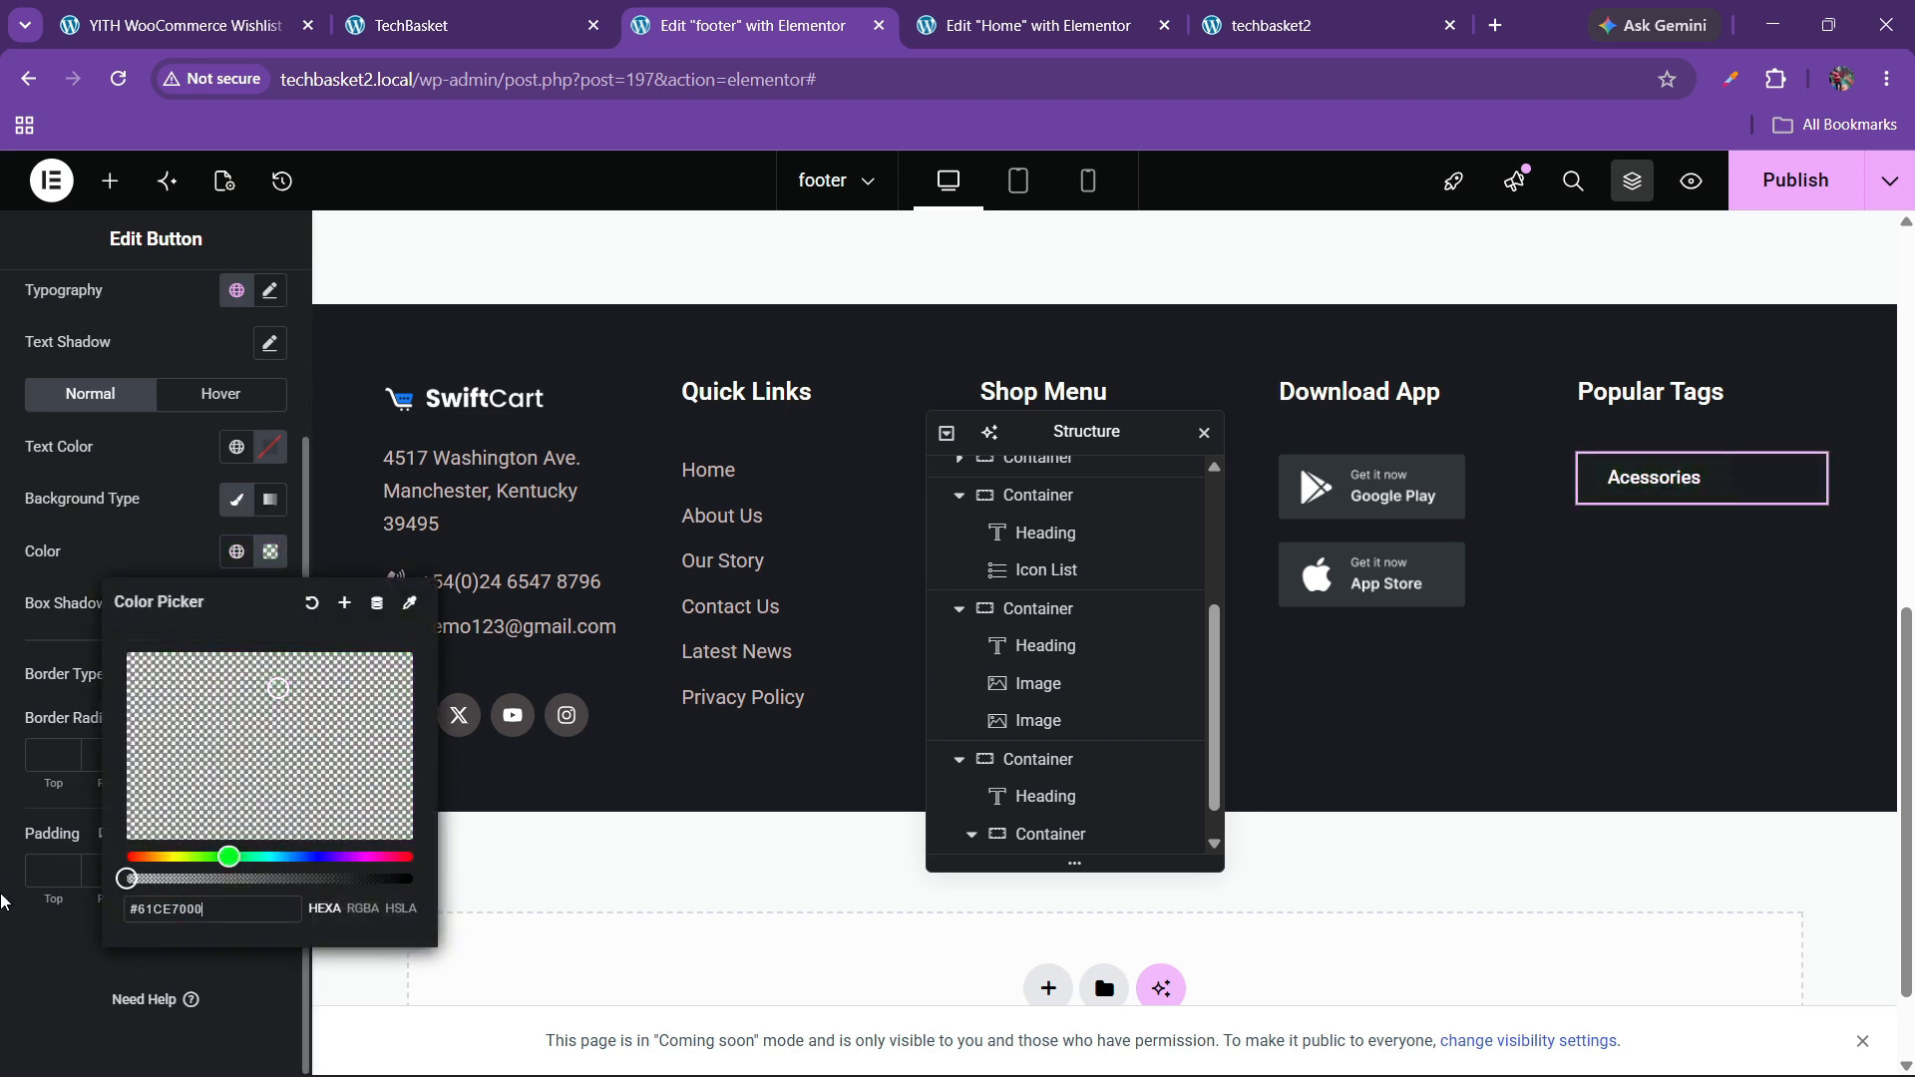
{"action": "left_click", "coordinate": [236, 446]}
{"action": "scroll", "coordinate": [174, 774], "scroll_direction": "down", "scroll_amount": 4}
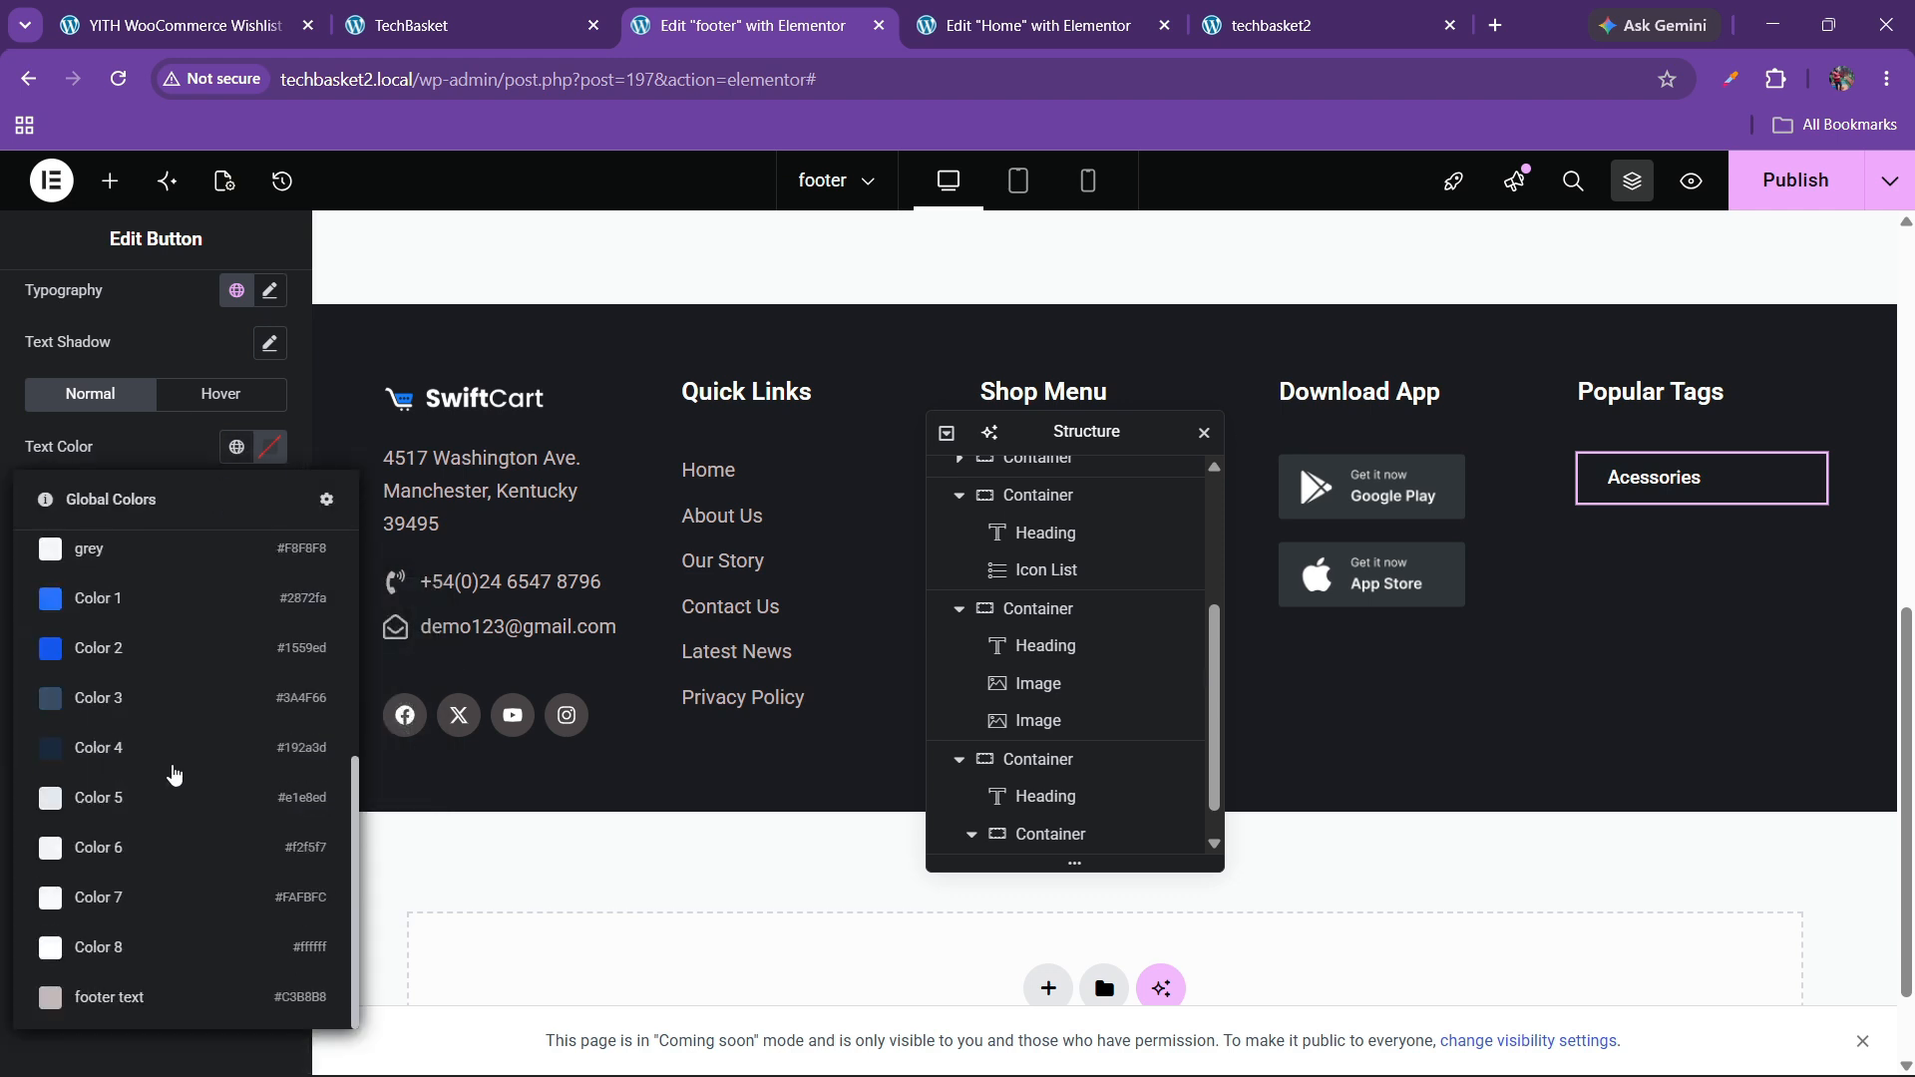
{"action": "left_click", "coordinate": [127, 996]}
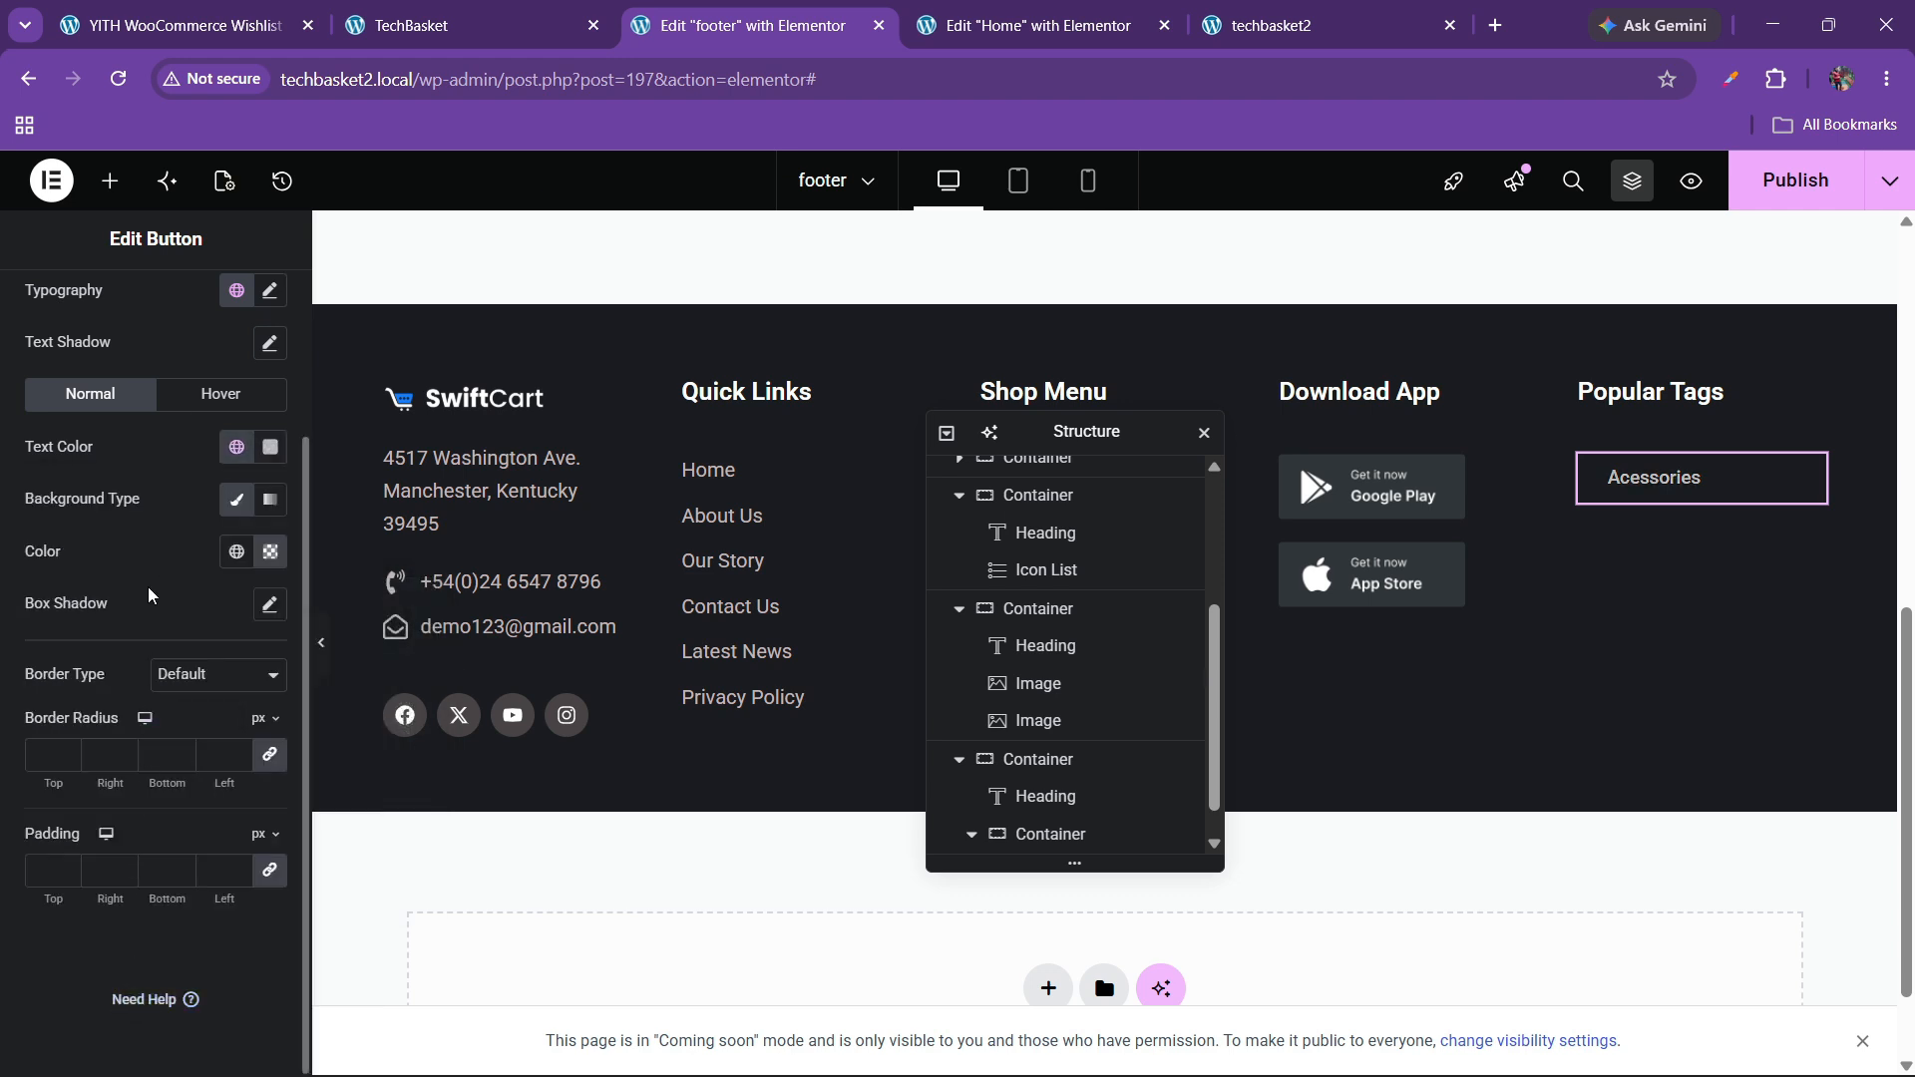
- Give the Acessories button a solid 1 px border in the global "footer text" color
{"action": "left_click", "coordinate": [164, 675]}
{"action": "left_click", "coordinate": [170, 764]}
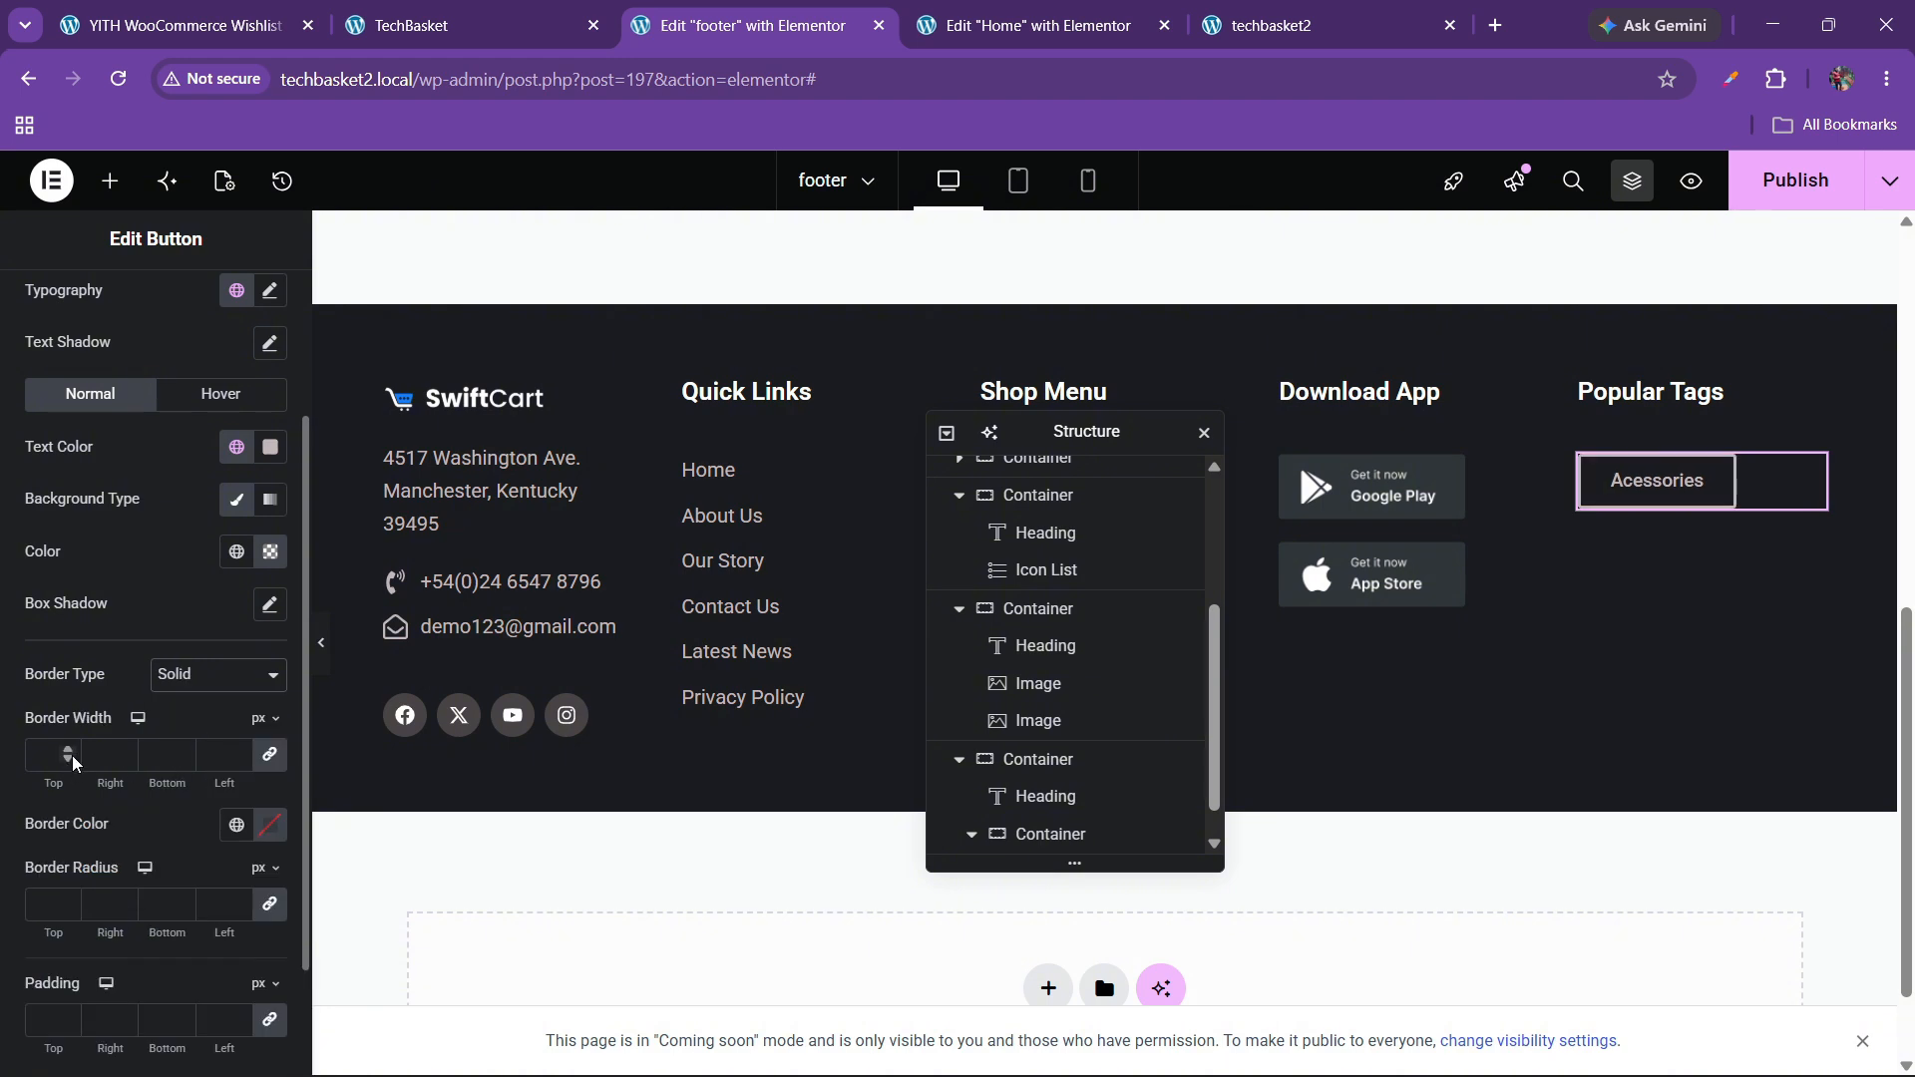
{"action": "left_click", "coordinate": [236, 823]}
{"action": "scroll", "coordinate": [176, 667], "scroll_direction": "down", "scroll_amount": 5}
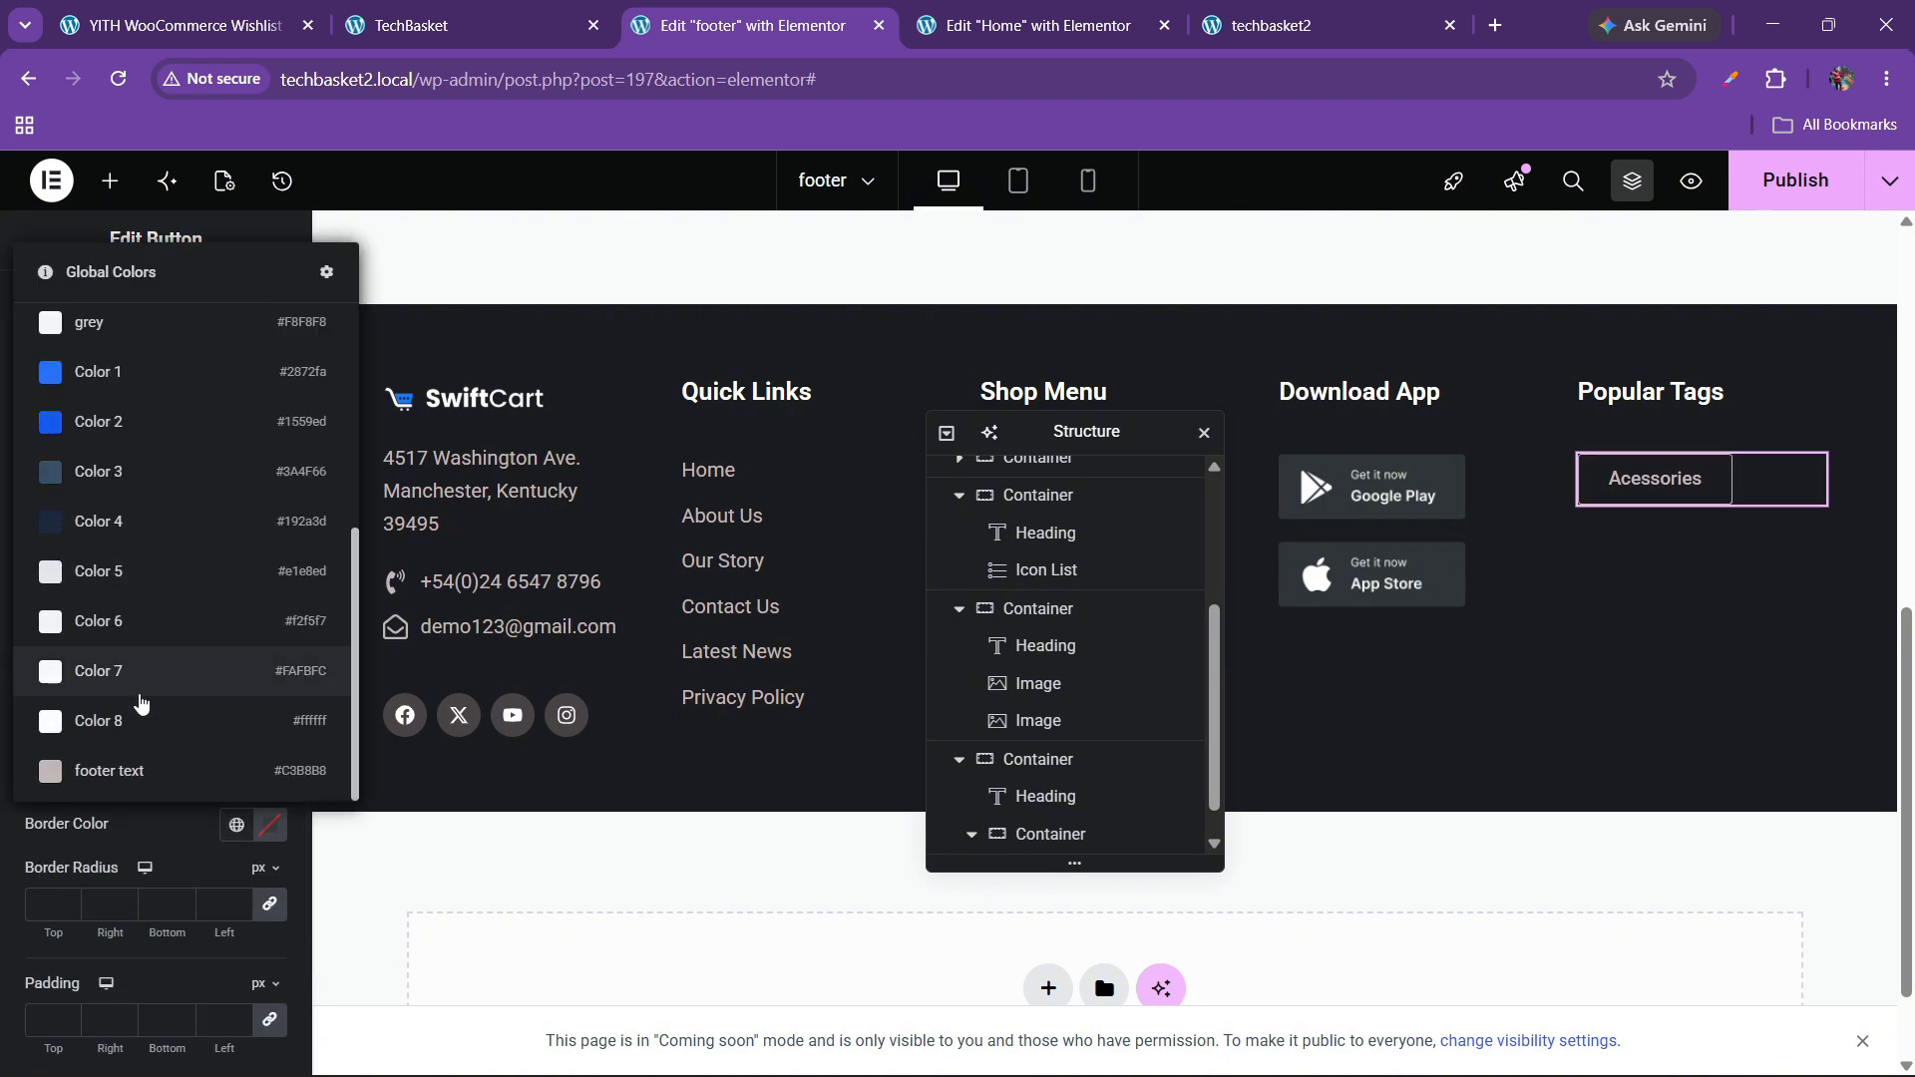
{"action": "left_click", "coordinate": [115, 770]}
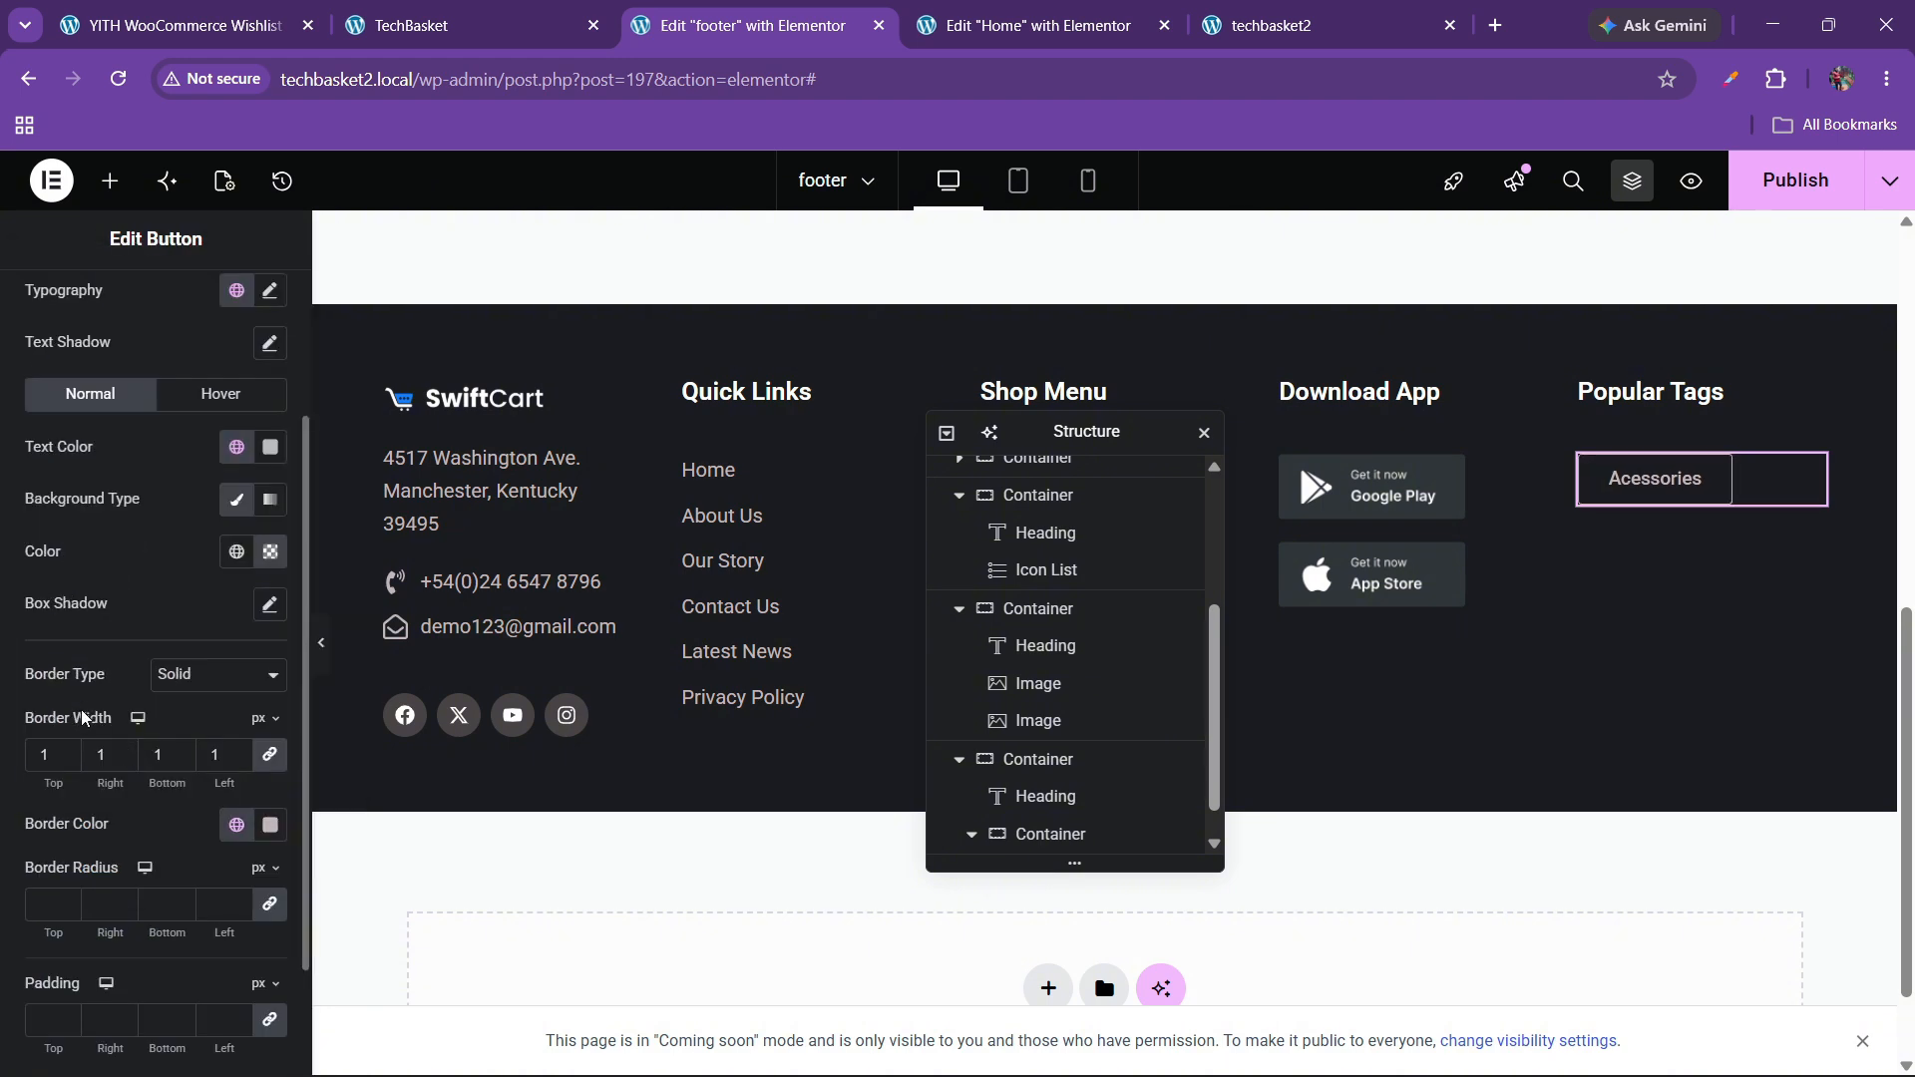
- Set the button's hover background to the global "sky blue" color and its hover text color to white
{"action": "left_click", "coordinate": [214, 399]}
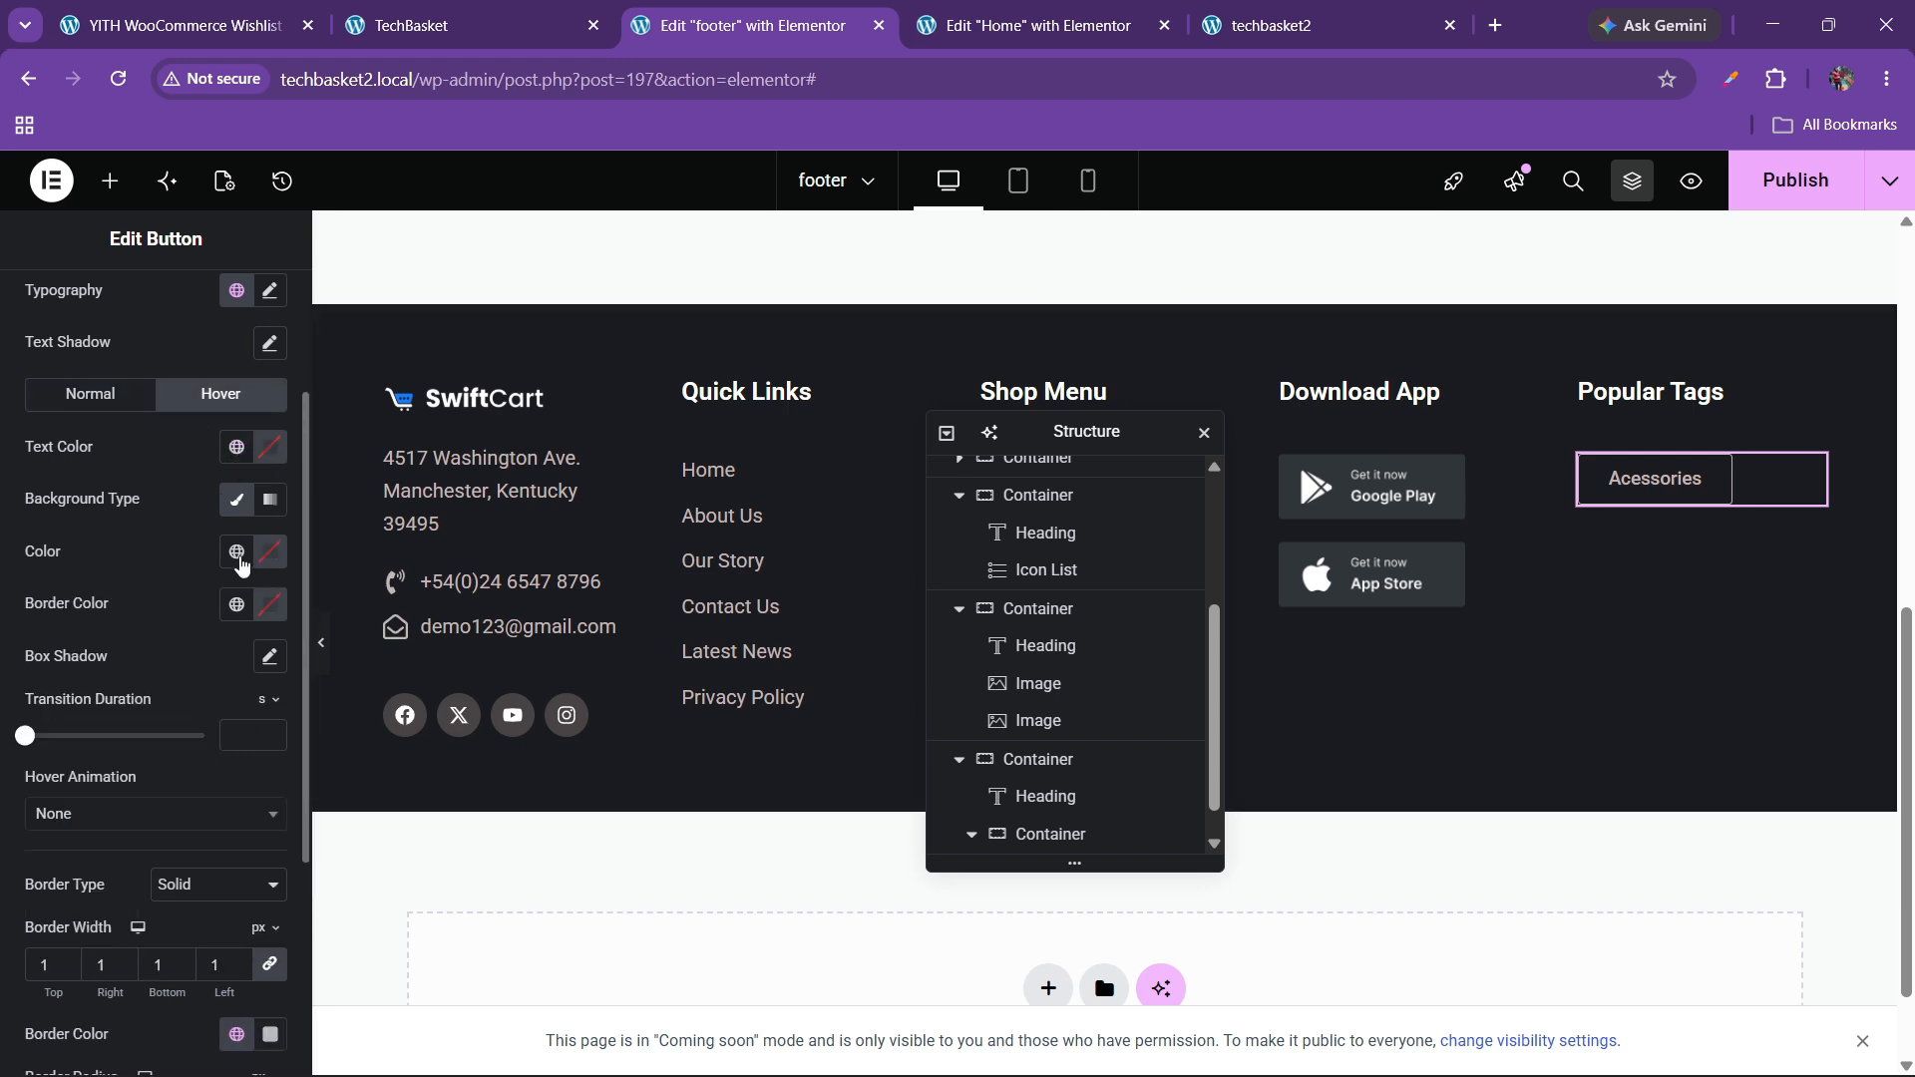
{"action": "left_click", "coordinate": [239, 553]}
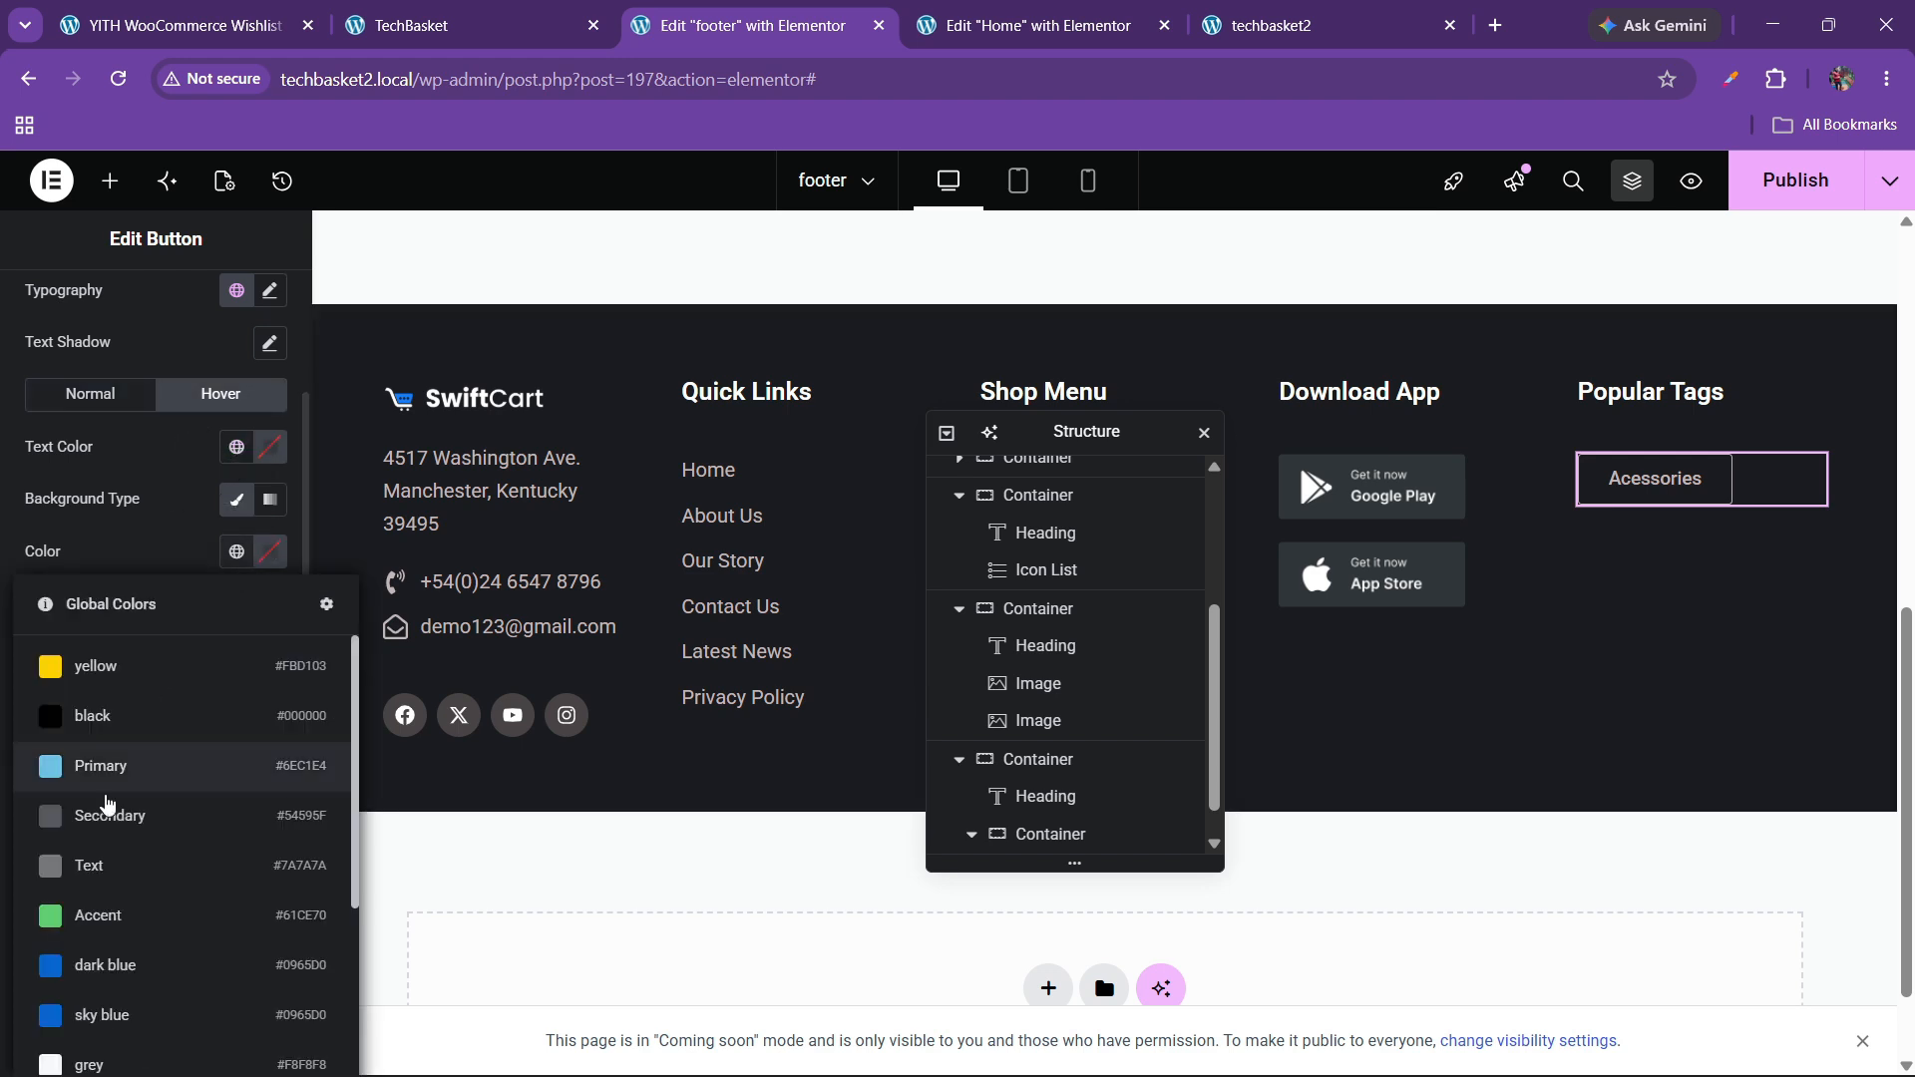
{"action": "left_click", "coordinate": [114, 1016]}
{"action": "left_click", "coordinate": [269, 446]}
{"action": "left_click", "coordinate": [122, 539]}
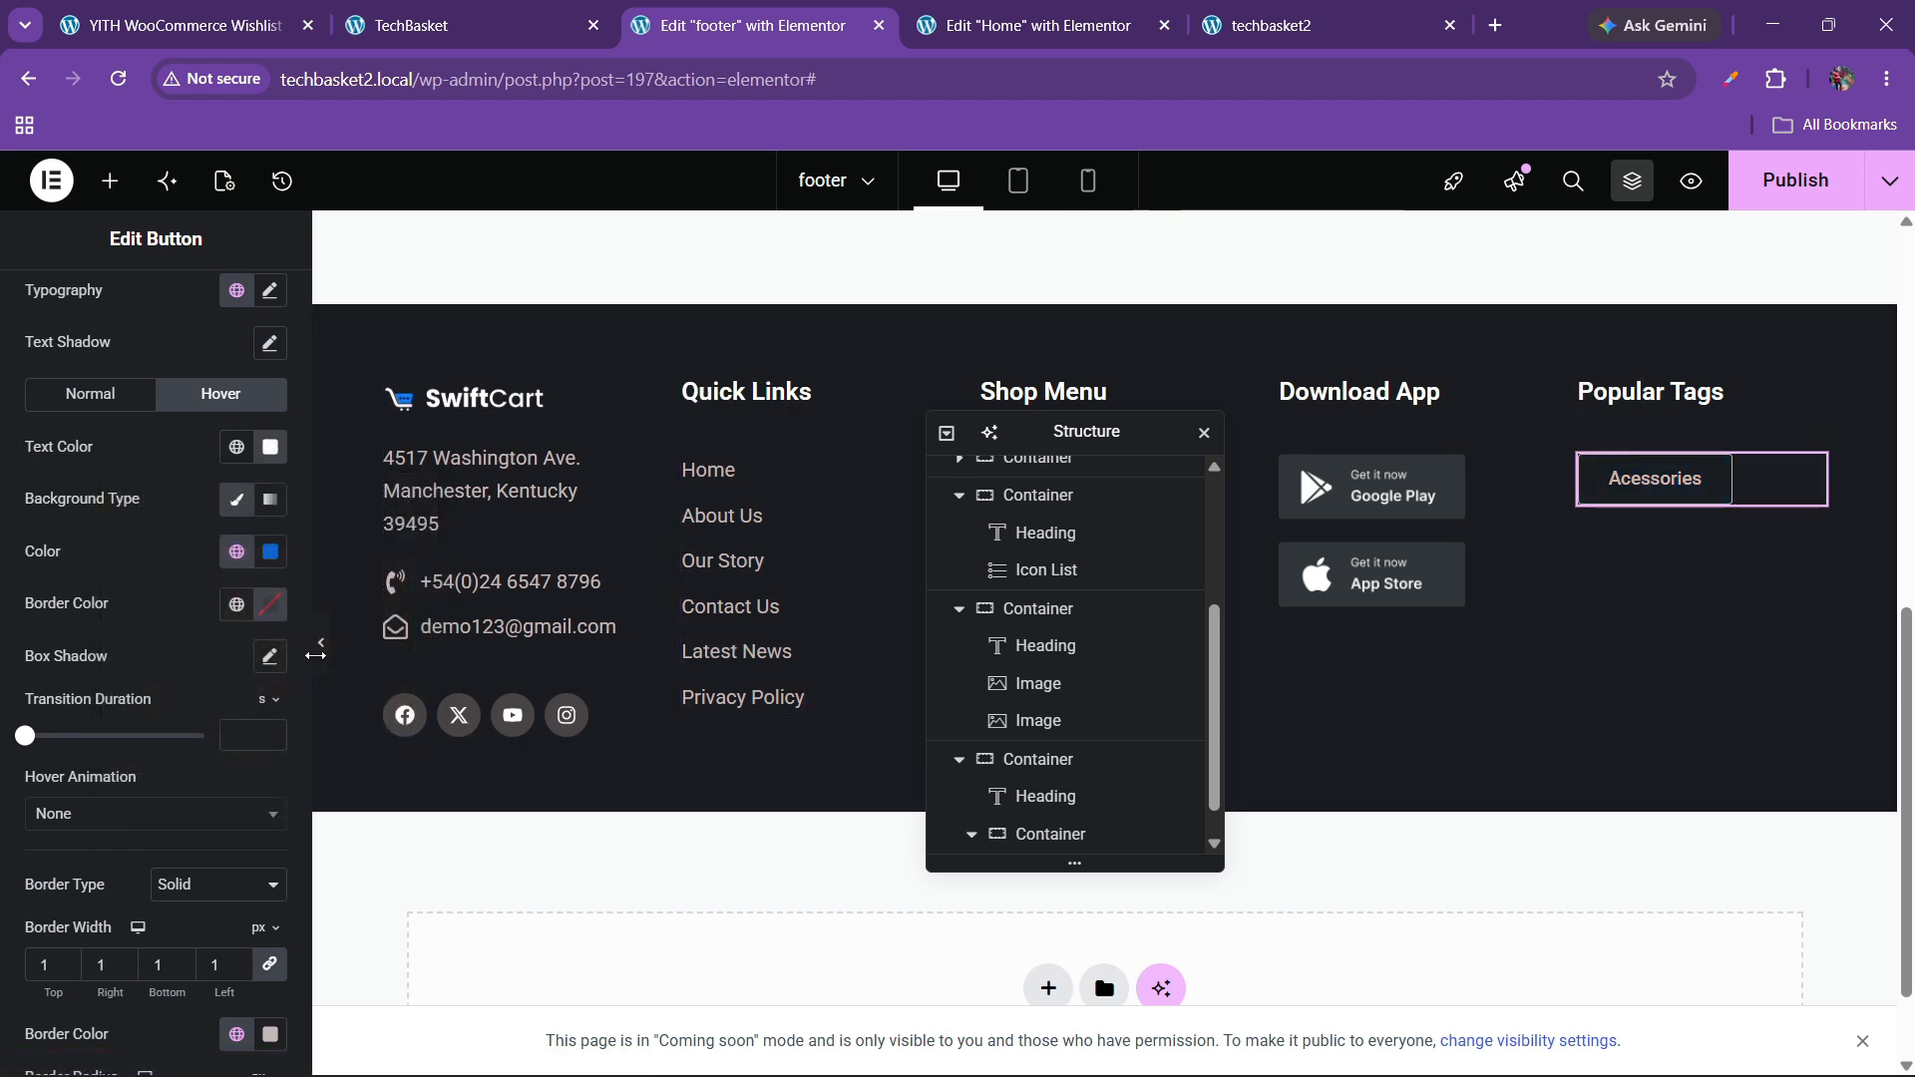
- Preview the button's hover state and set its hover border color to the global blue #0965D0
{"action": "left_click", "coordinate": [323, 660]}
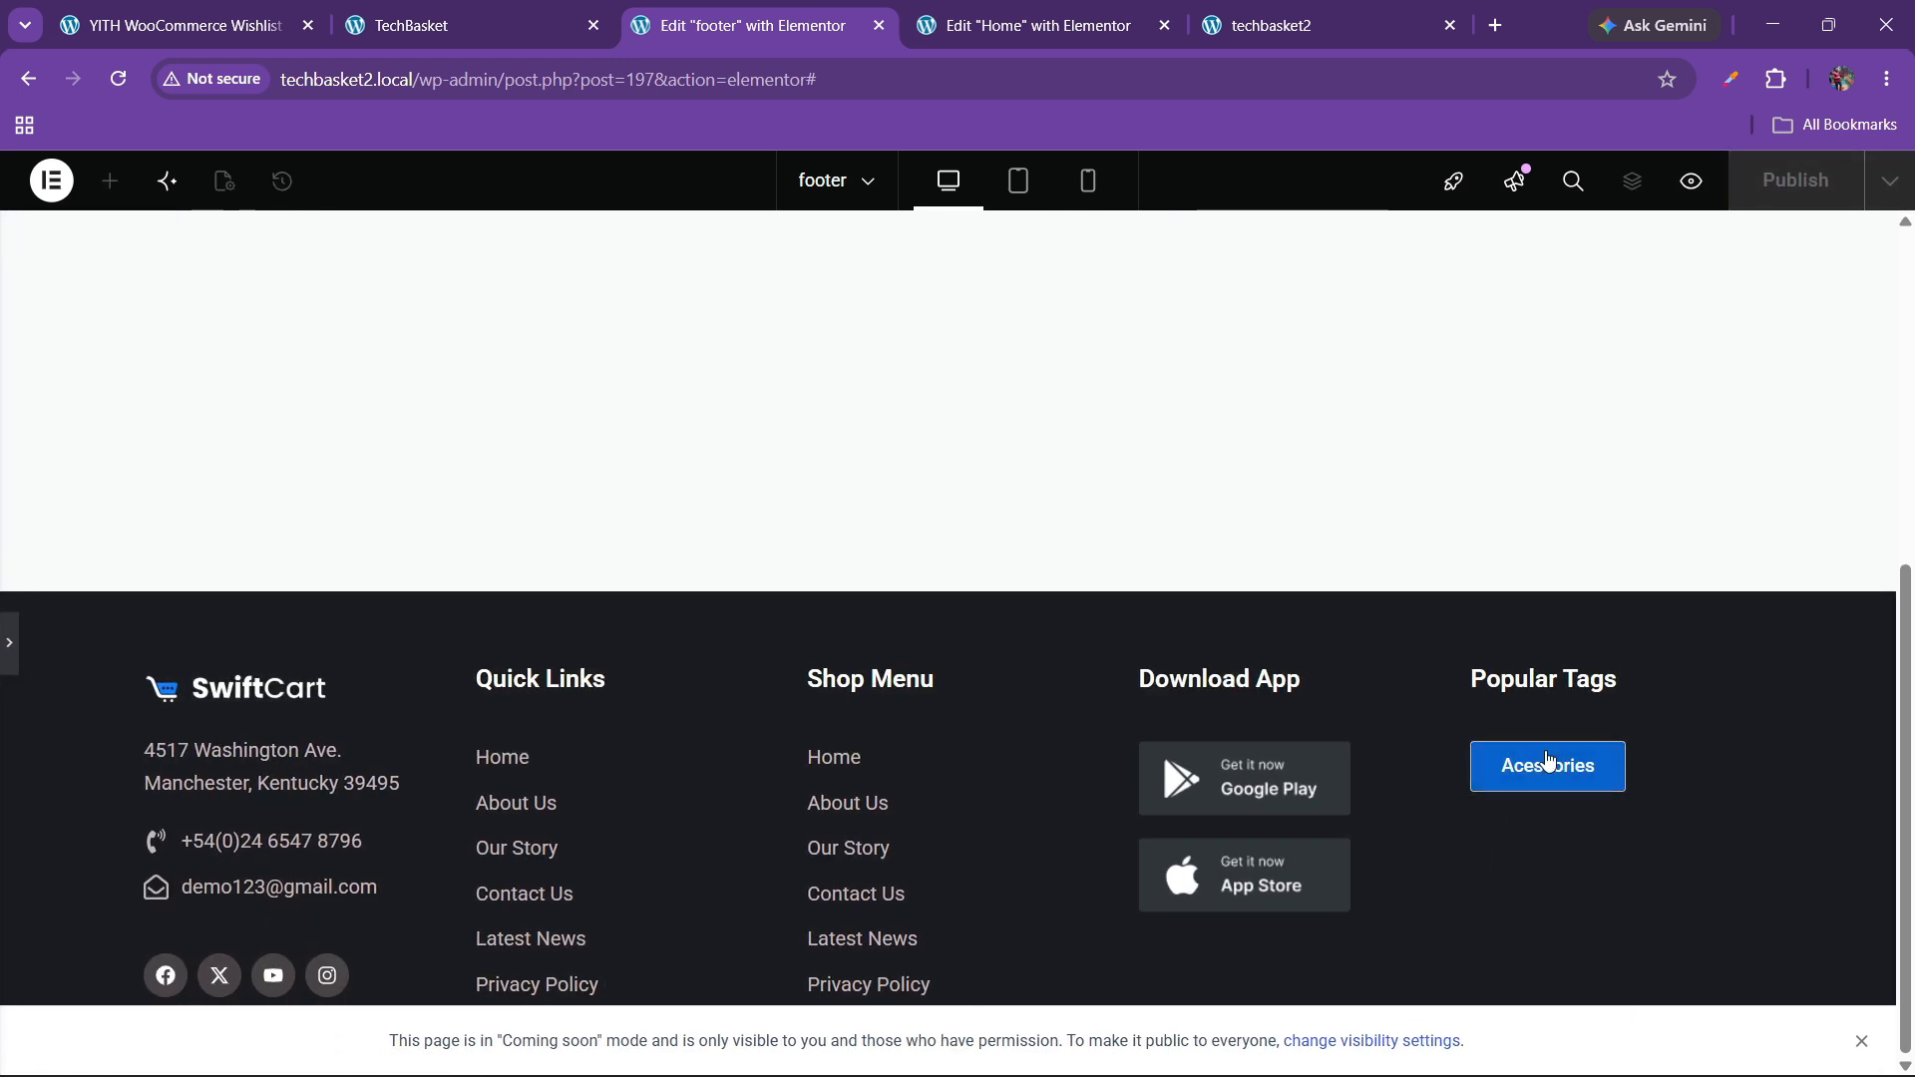
{"action": "left_click", "coordinate": [25, 711]}
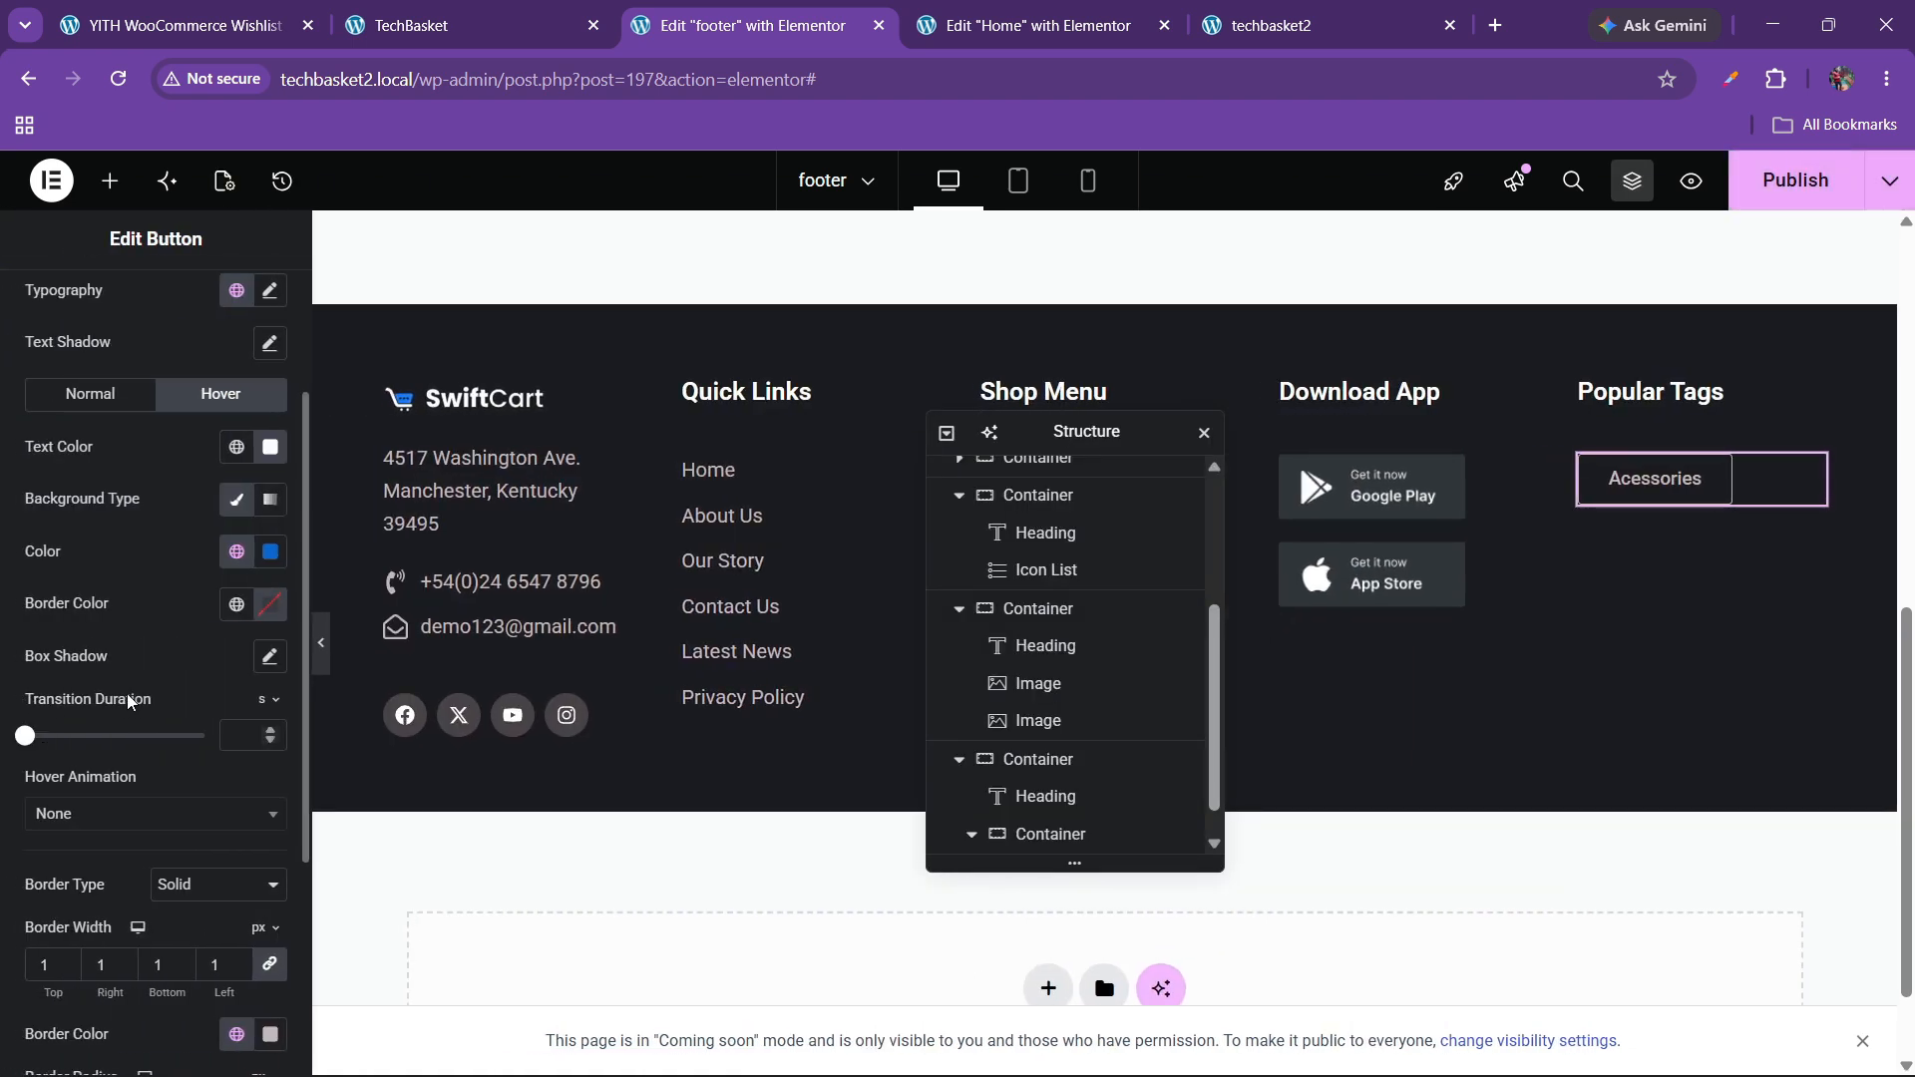
{"action": "left_click", "coordinate": [269, 605]}
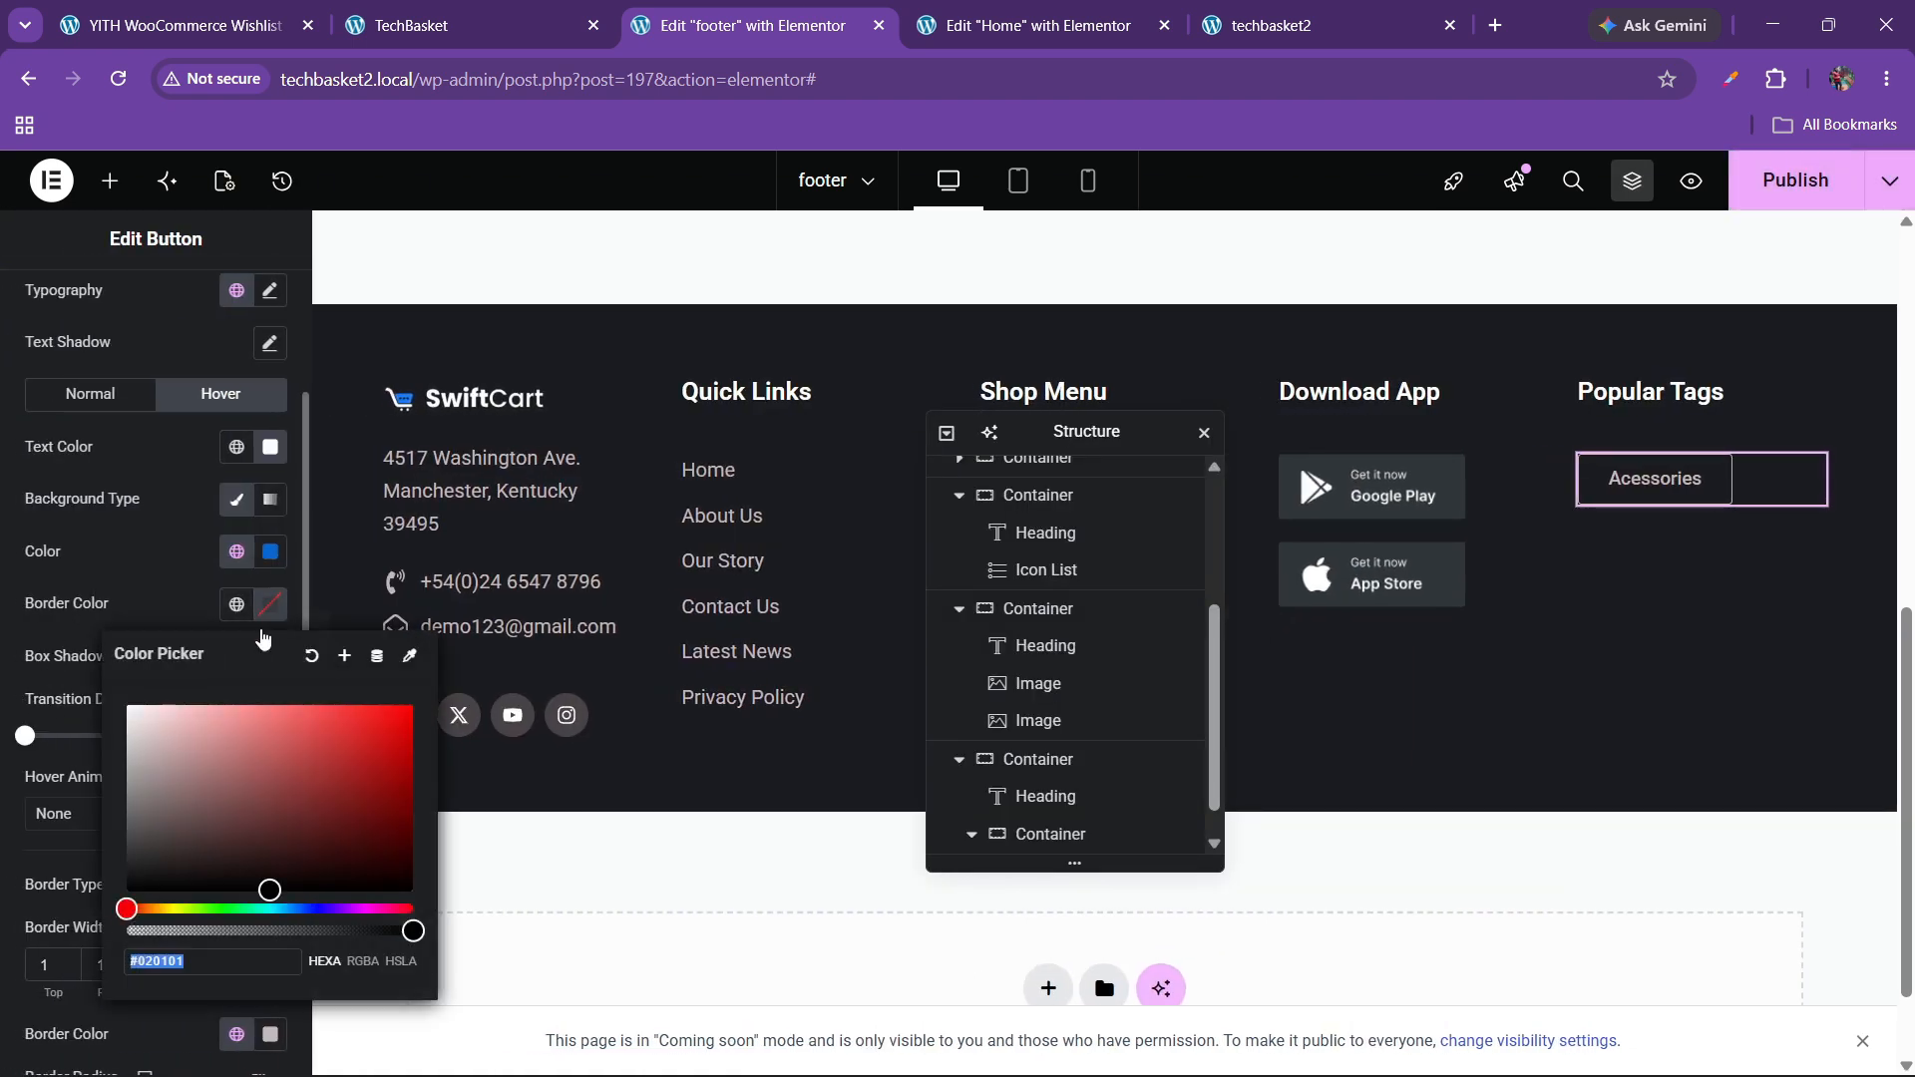
{"action": "left_click", "coordinate": [236, 604]}
{"action": "left_click", "coordinate": [105, 1017]}
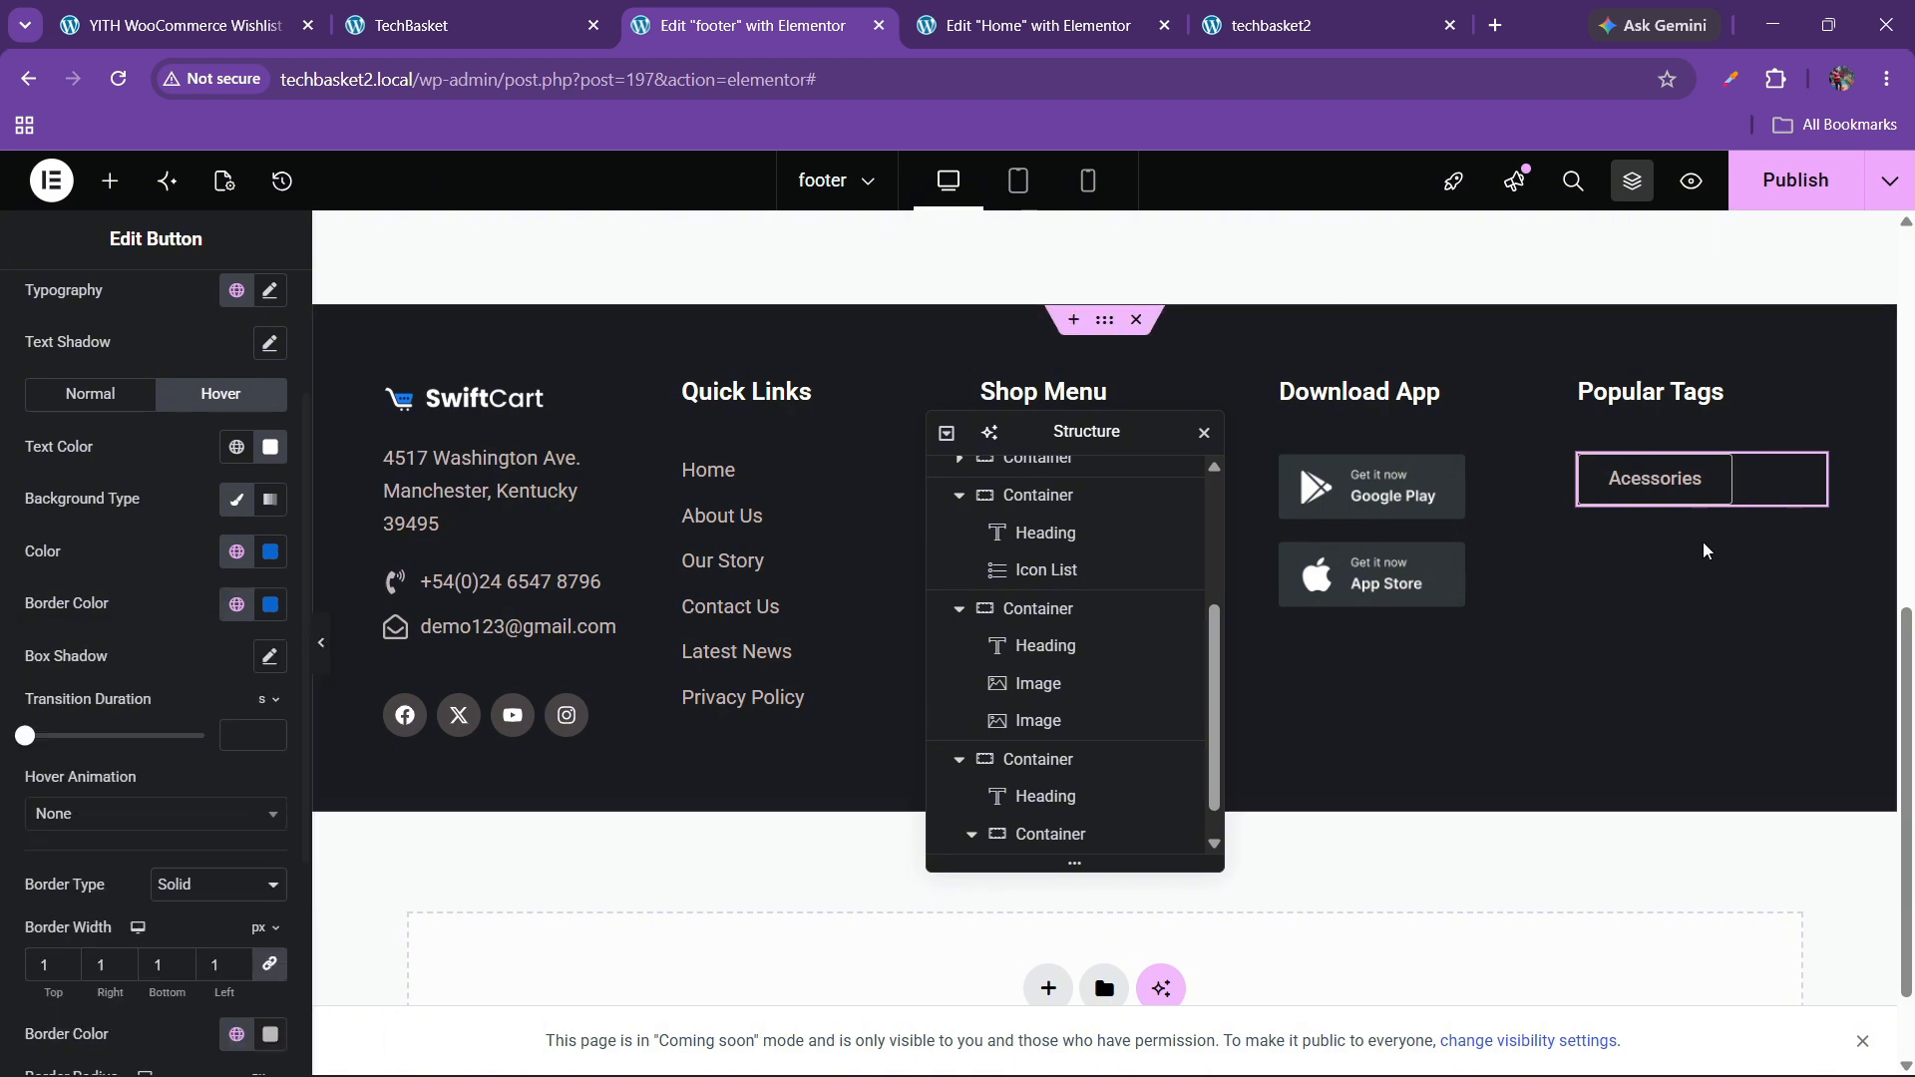
- Duplicate the Acessories button four times inside the Popular Tags container to get five tag buttons
{"action": "scroll", "coordinate": [1057, 788], "scroll_direction": "down", "scroll_amount": 1}
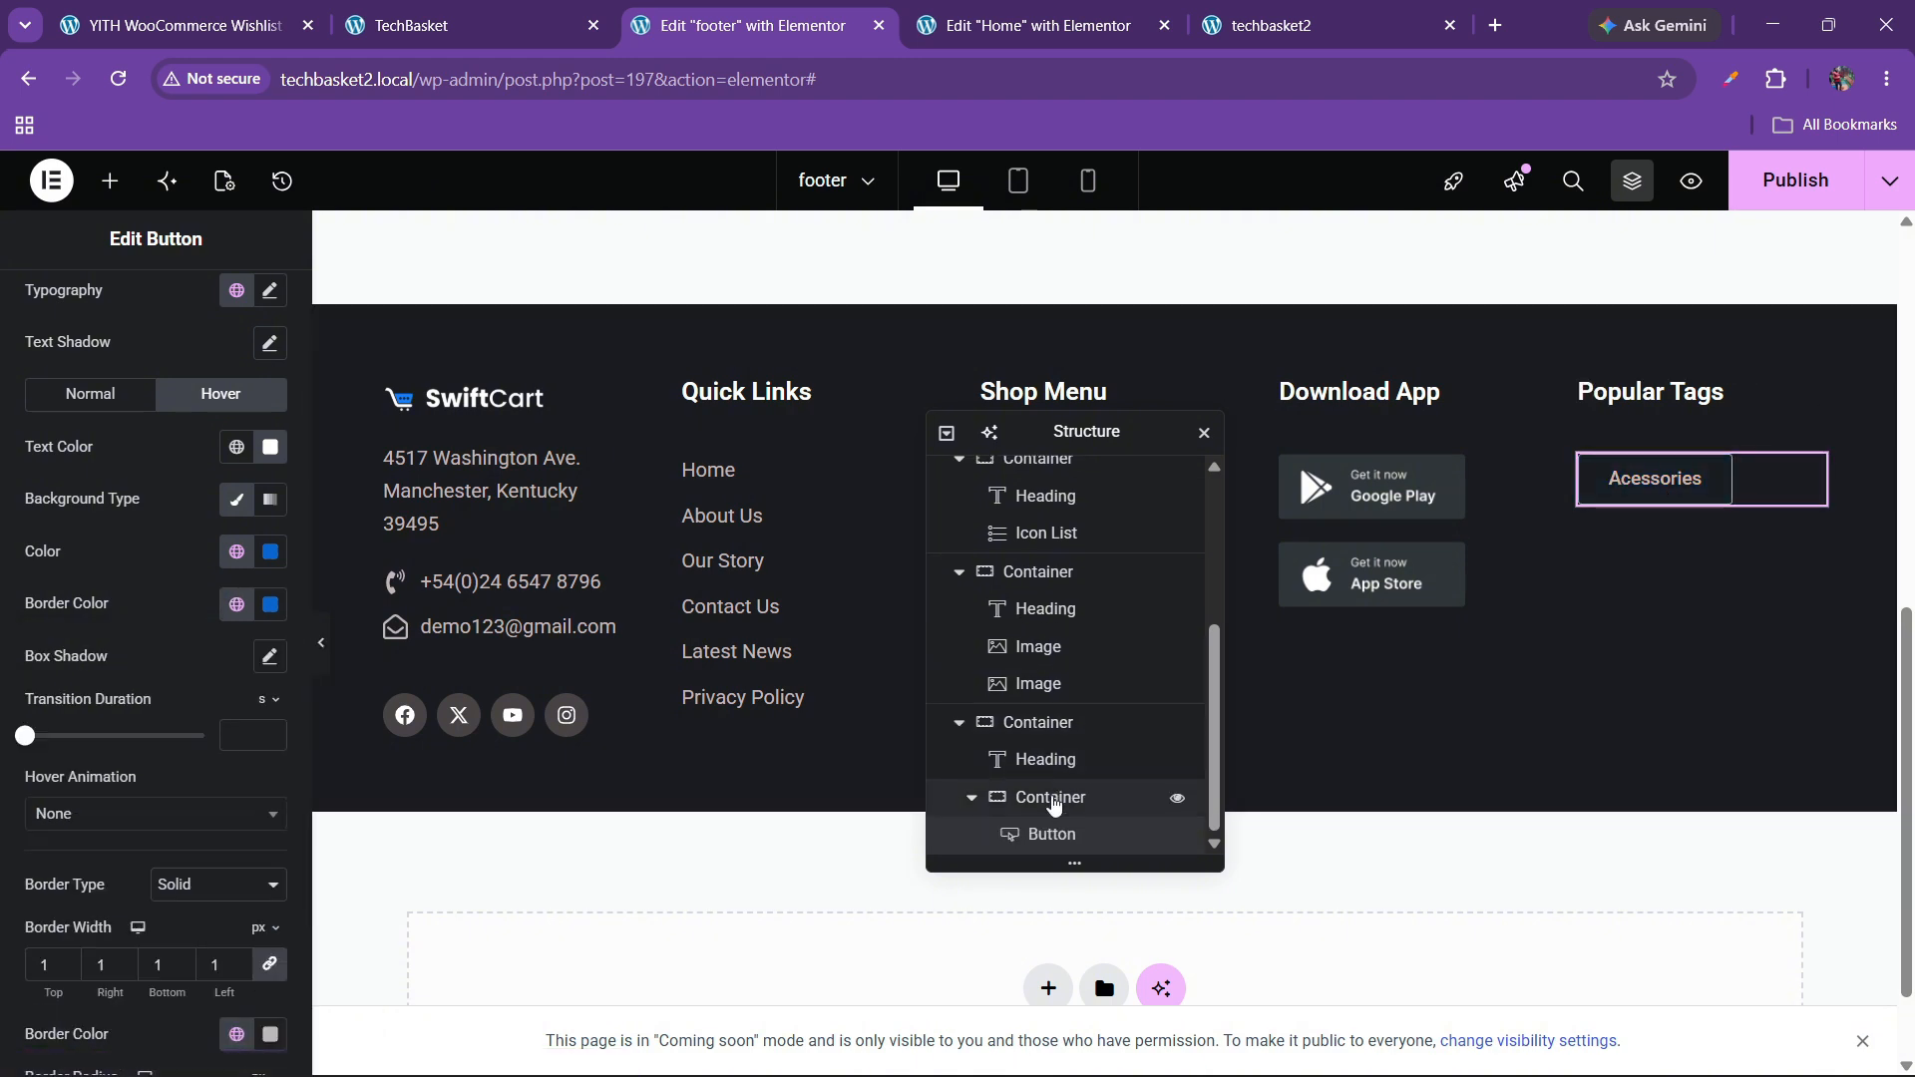
{"action": "right_click", "coordinate": [1058, 837]}
{"action": "left_click", "coordinate": [1122, 519]}
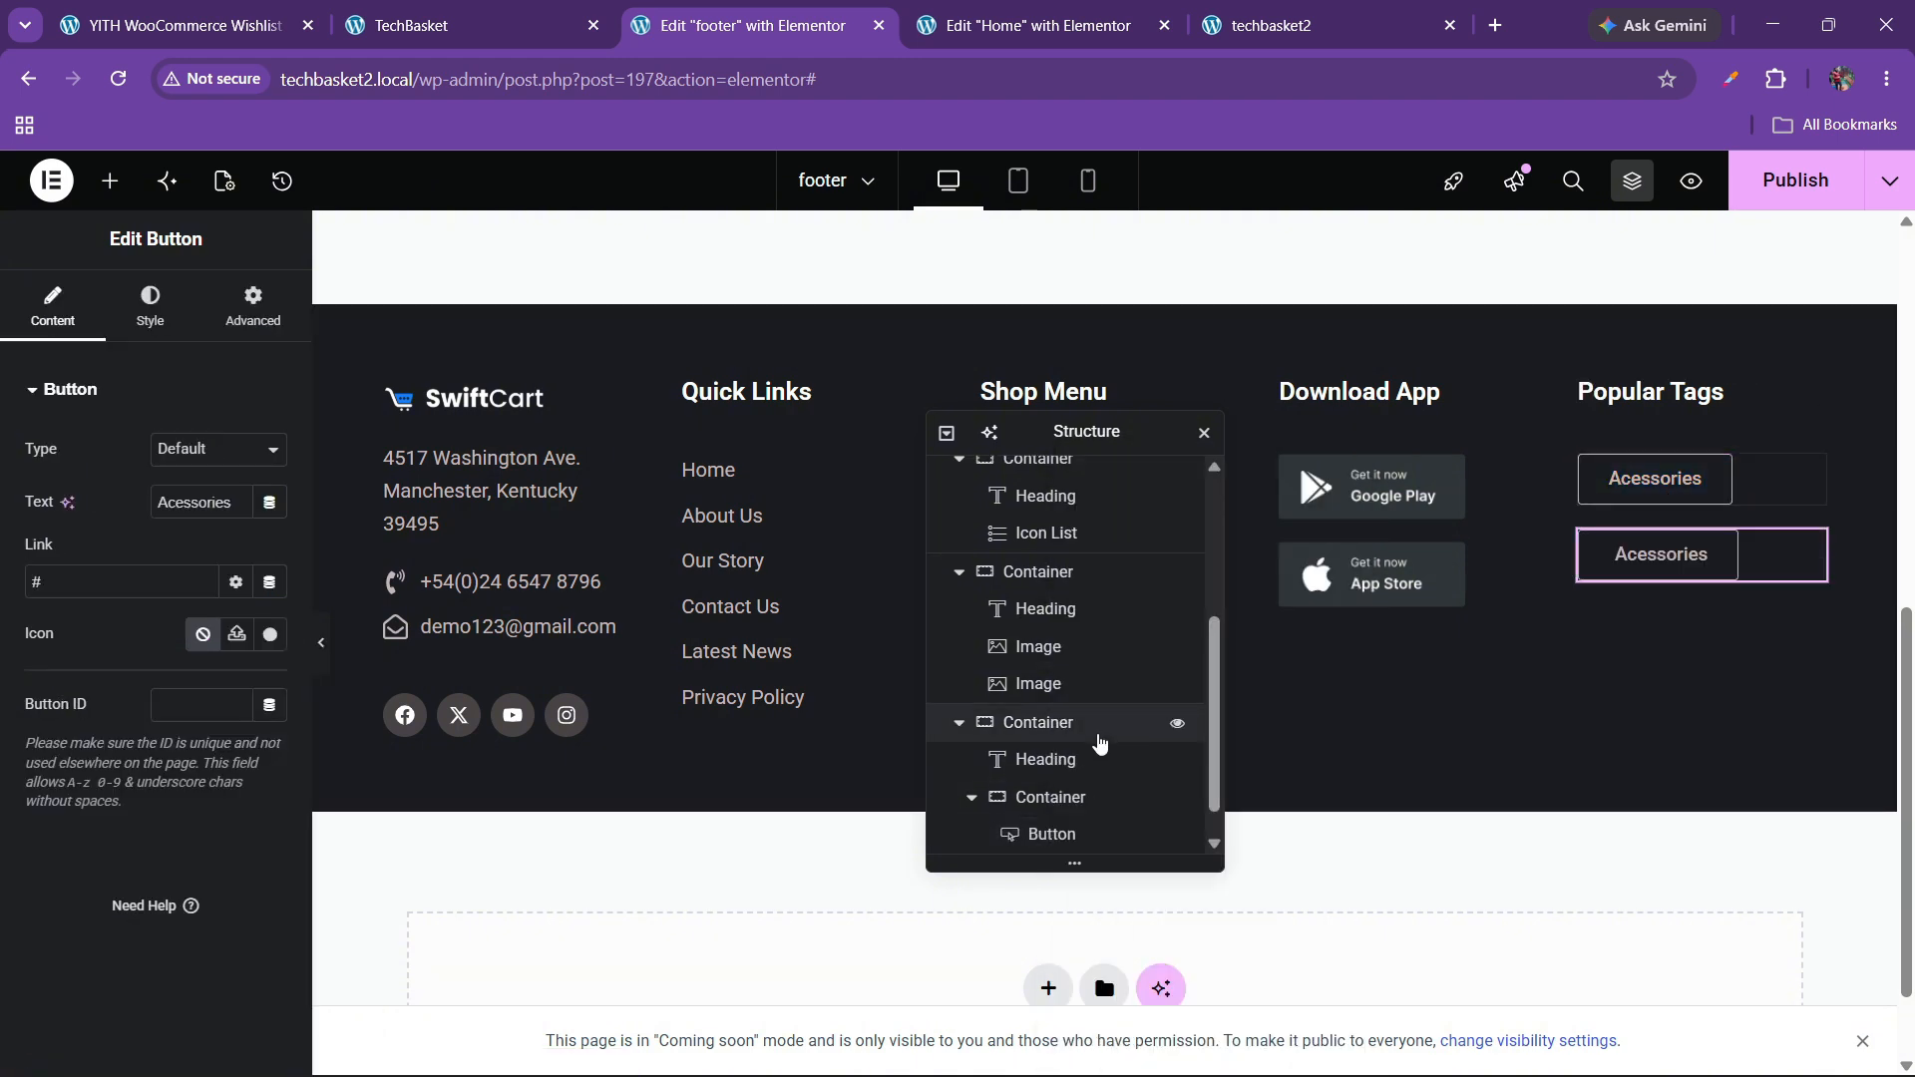
{"action": "right_click", "coordinate": [1062, 834]}
{"action": "left_click", "coordinate": [1119, 637]}
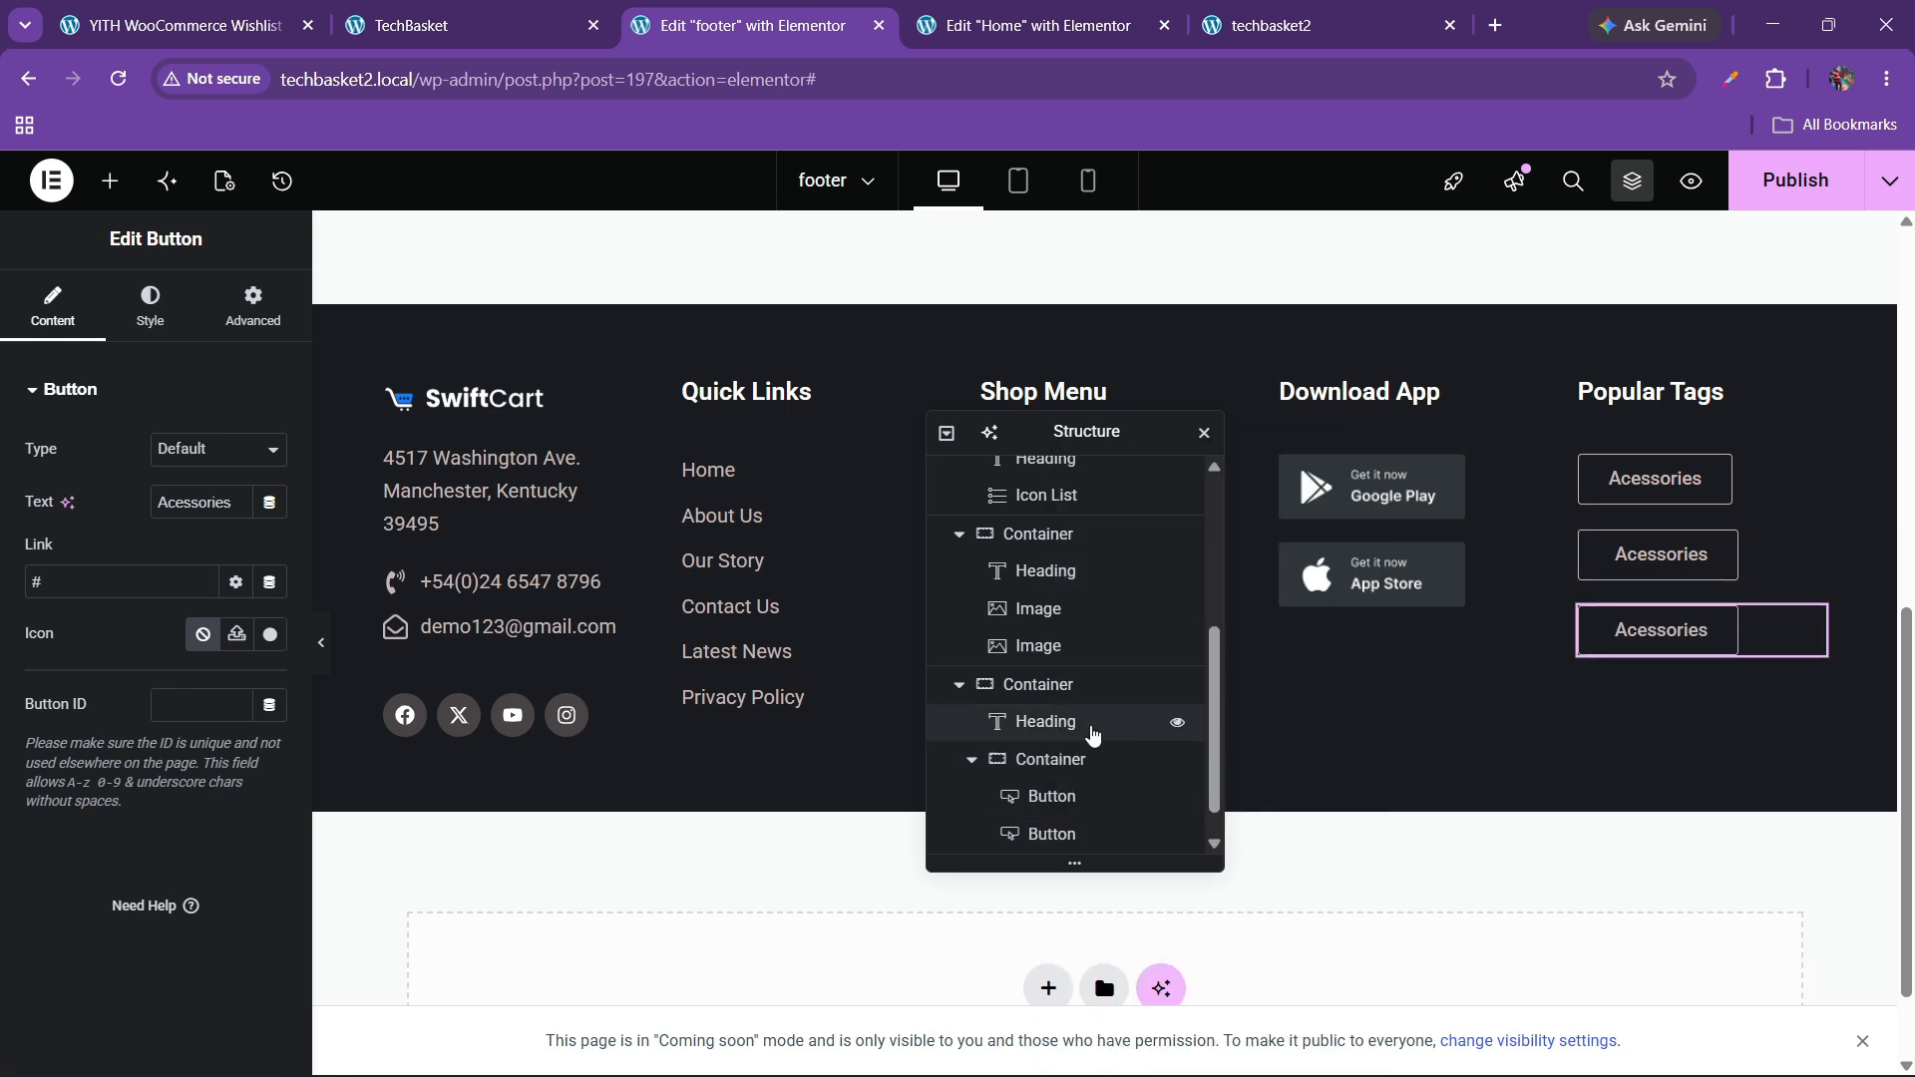
{"action": "right_click", "coordinate": [1064, 848]}
{"action": "left_click", "coordinate": [1122, 518]}
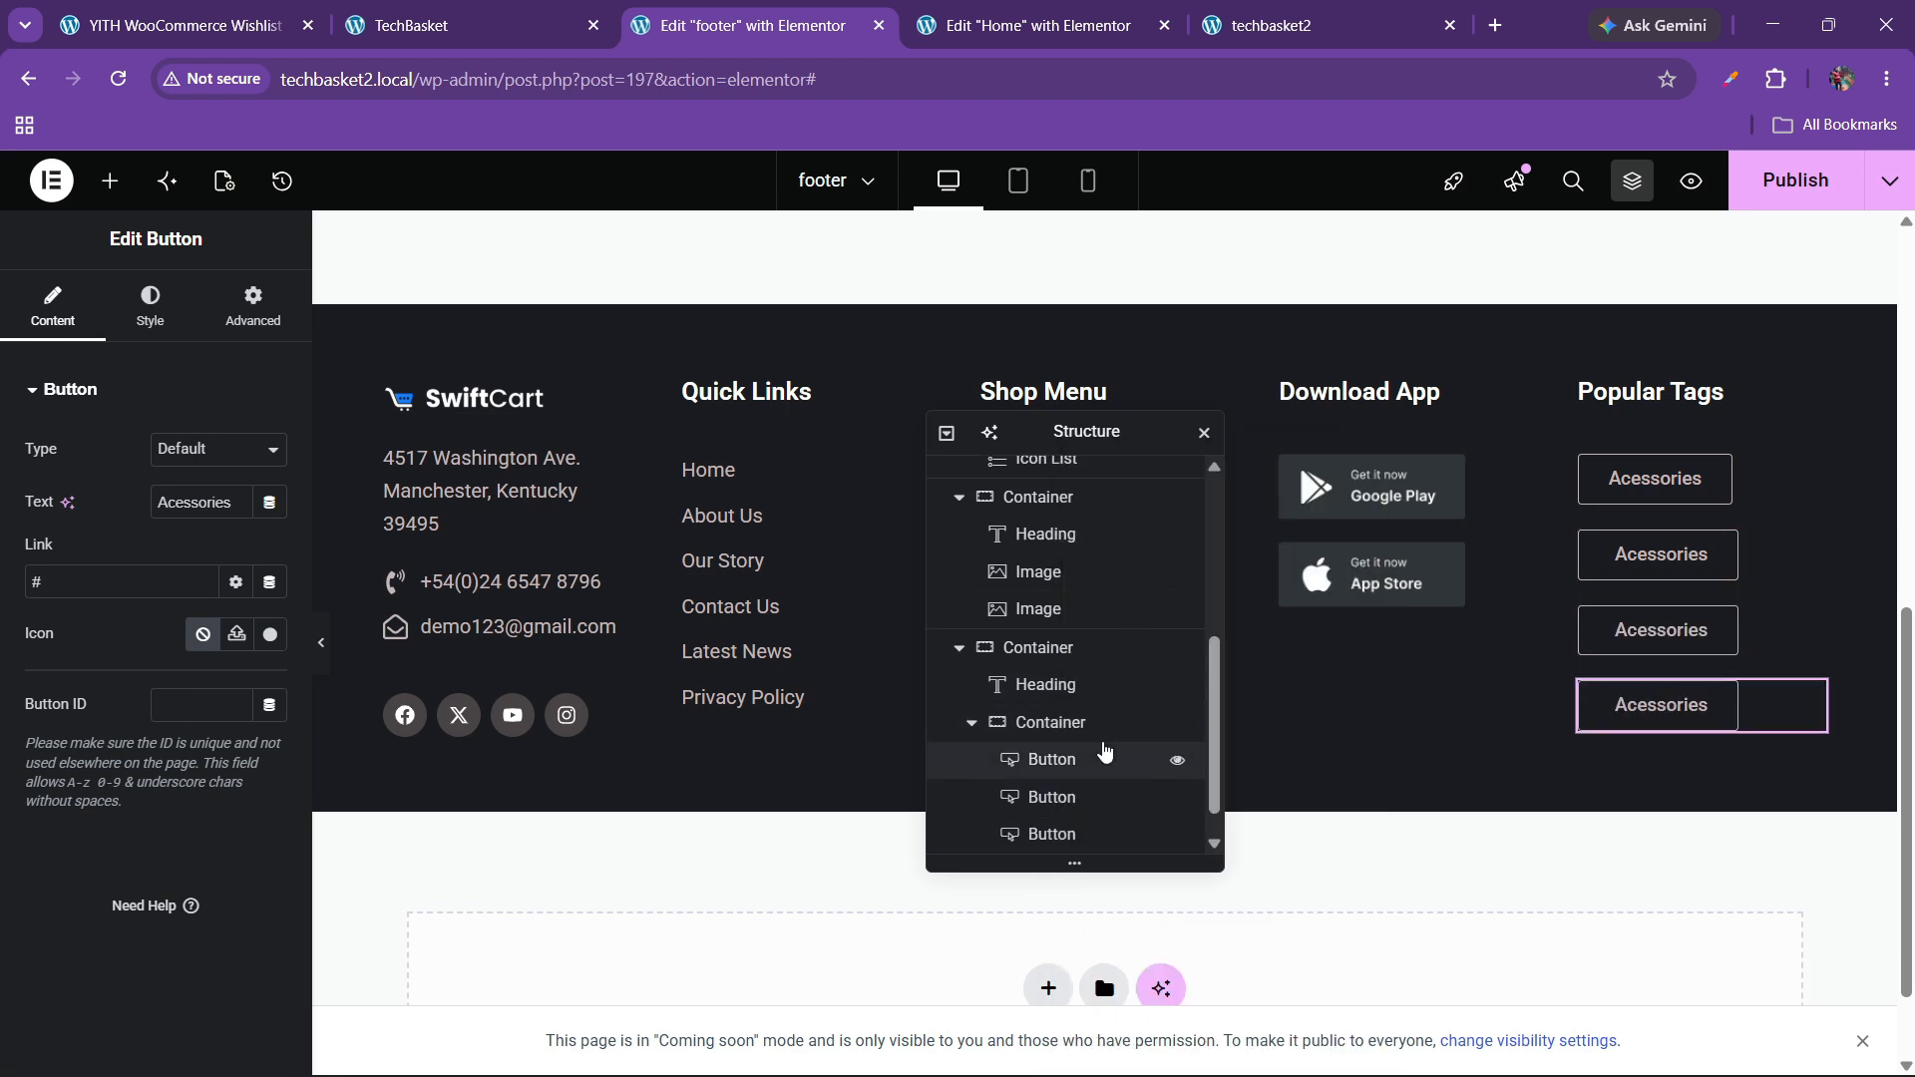
{"action": "right_click", "coordinate": [1067, 835]}
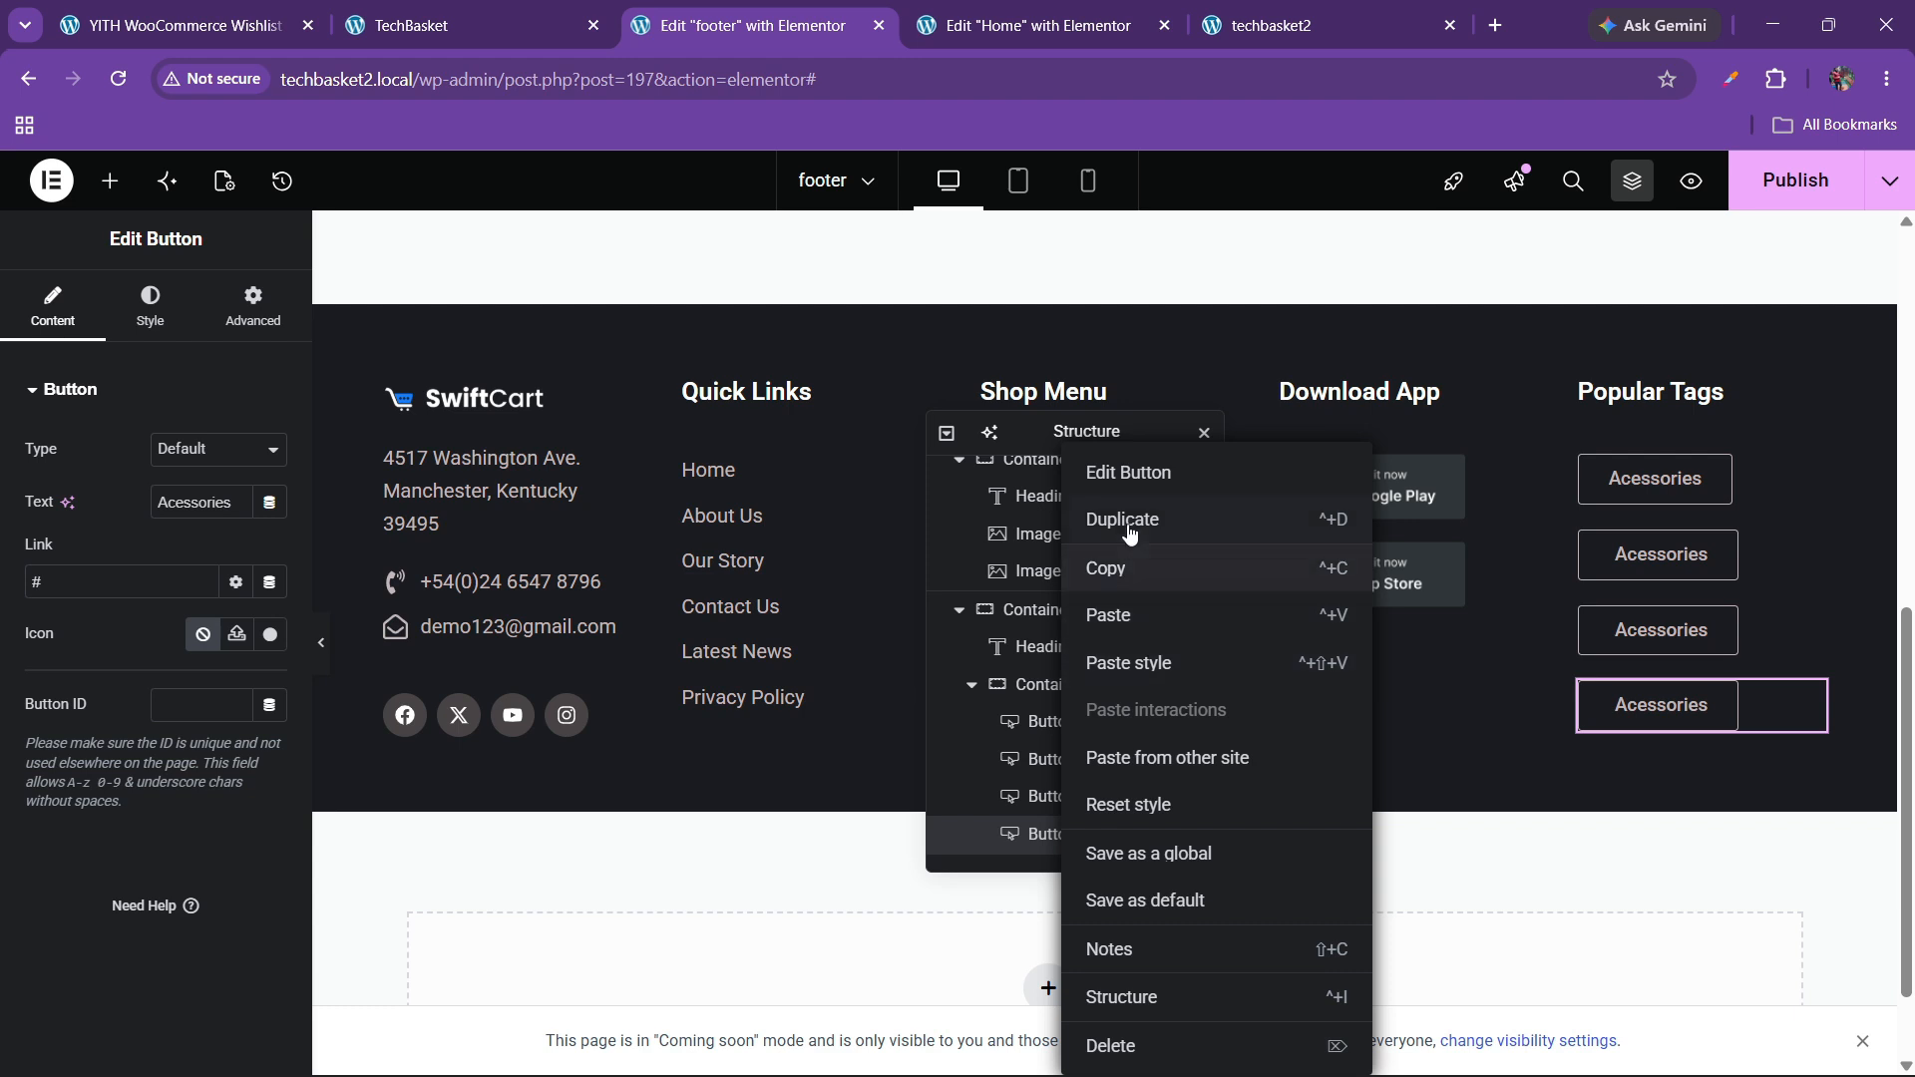
{"action": "left_click", "coordinate": [1079, 521]}
- Lay out the tag buttons' container as a wrapping horizontal row with 10 px column and row gaps
{"action": "left_click", "coordinate": [1049, 647]}
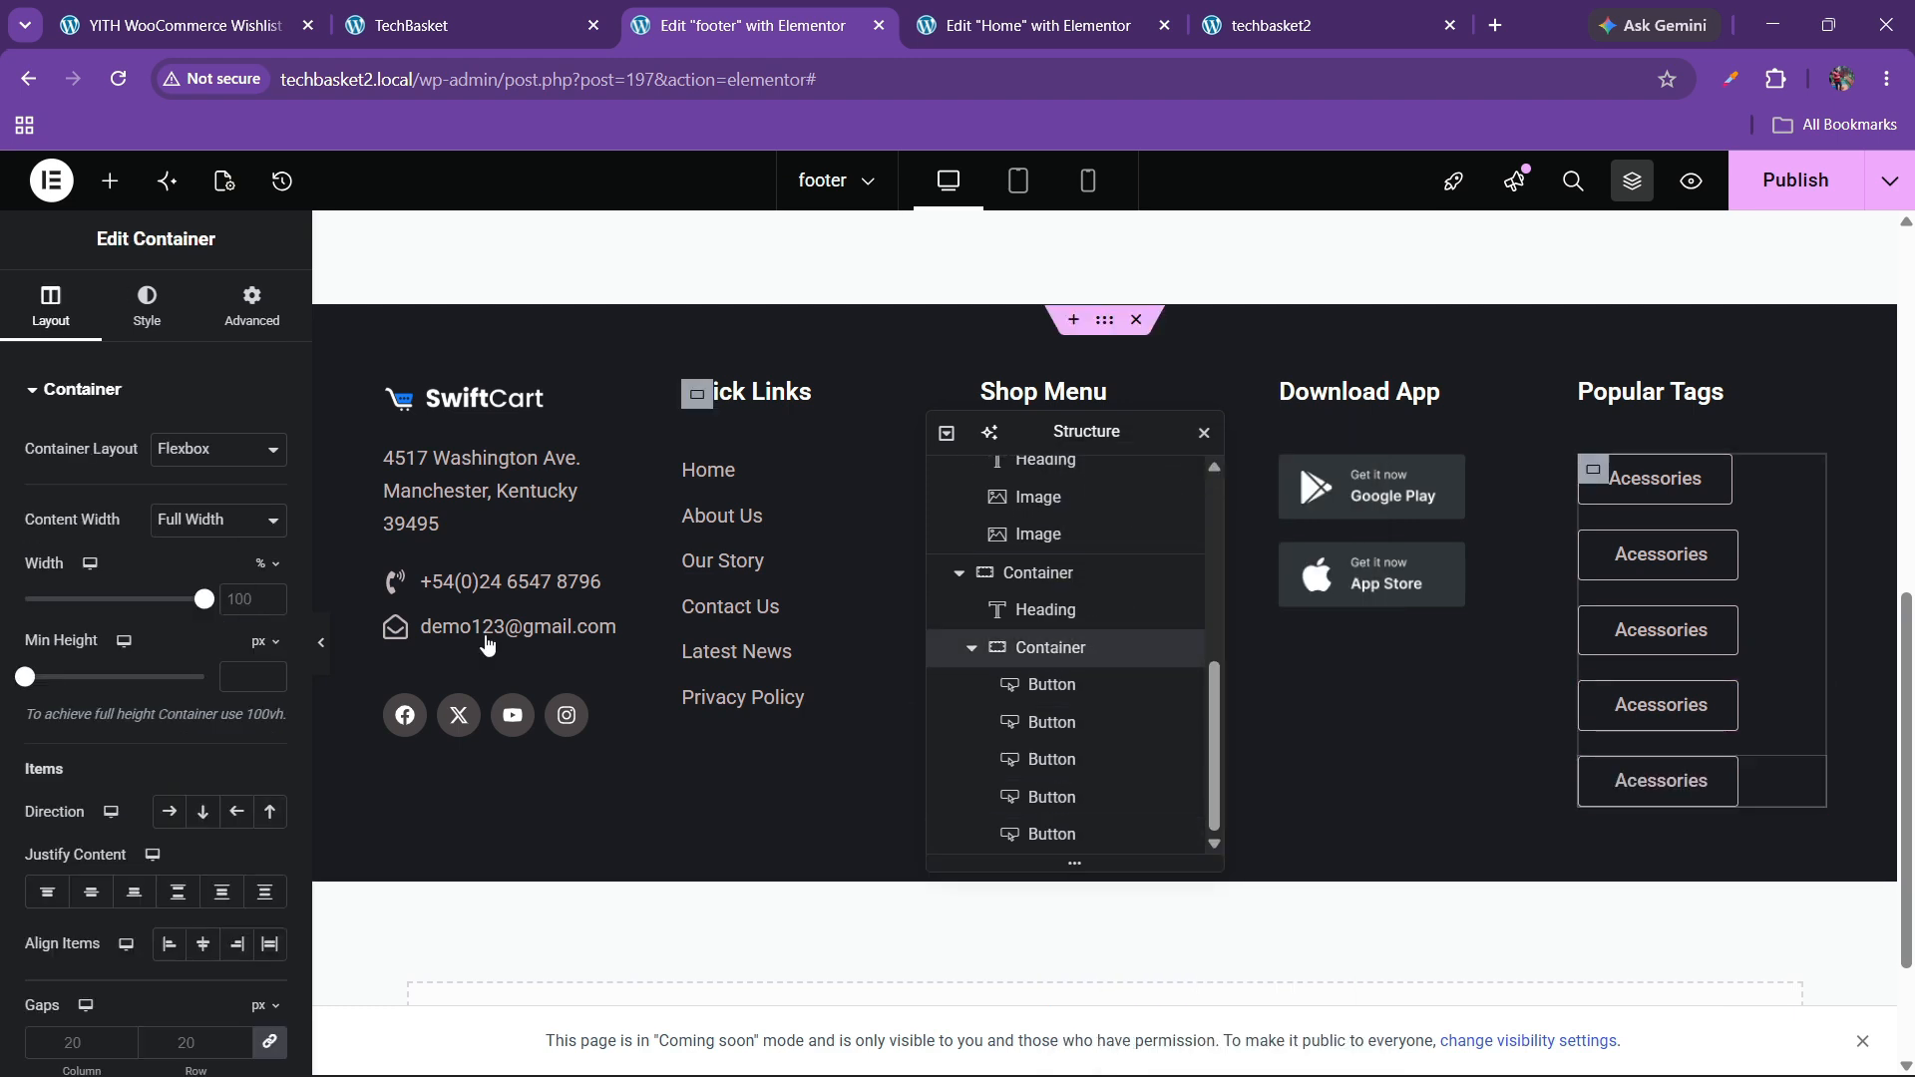
{"action": "left_click", "coordinate": [169, 687]}
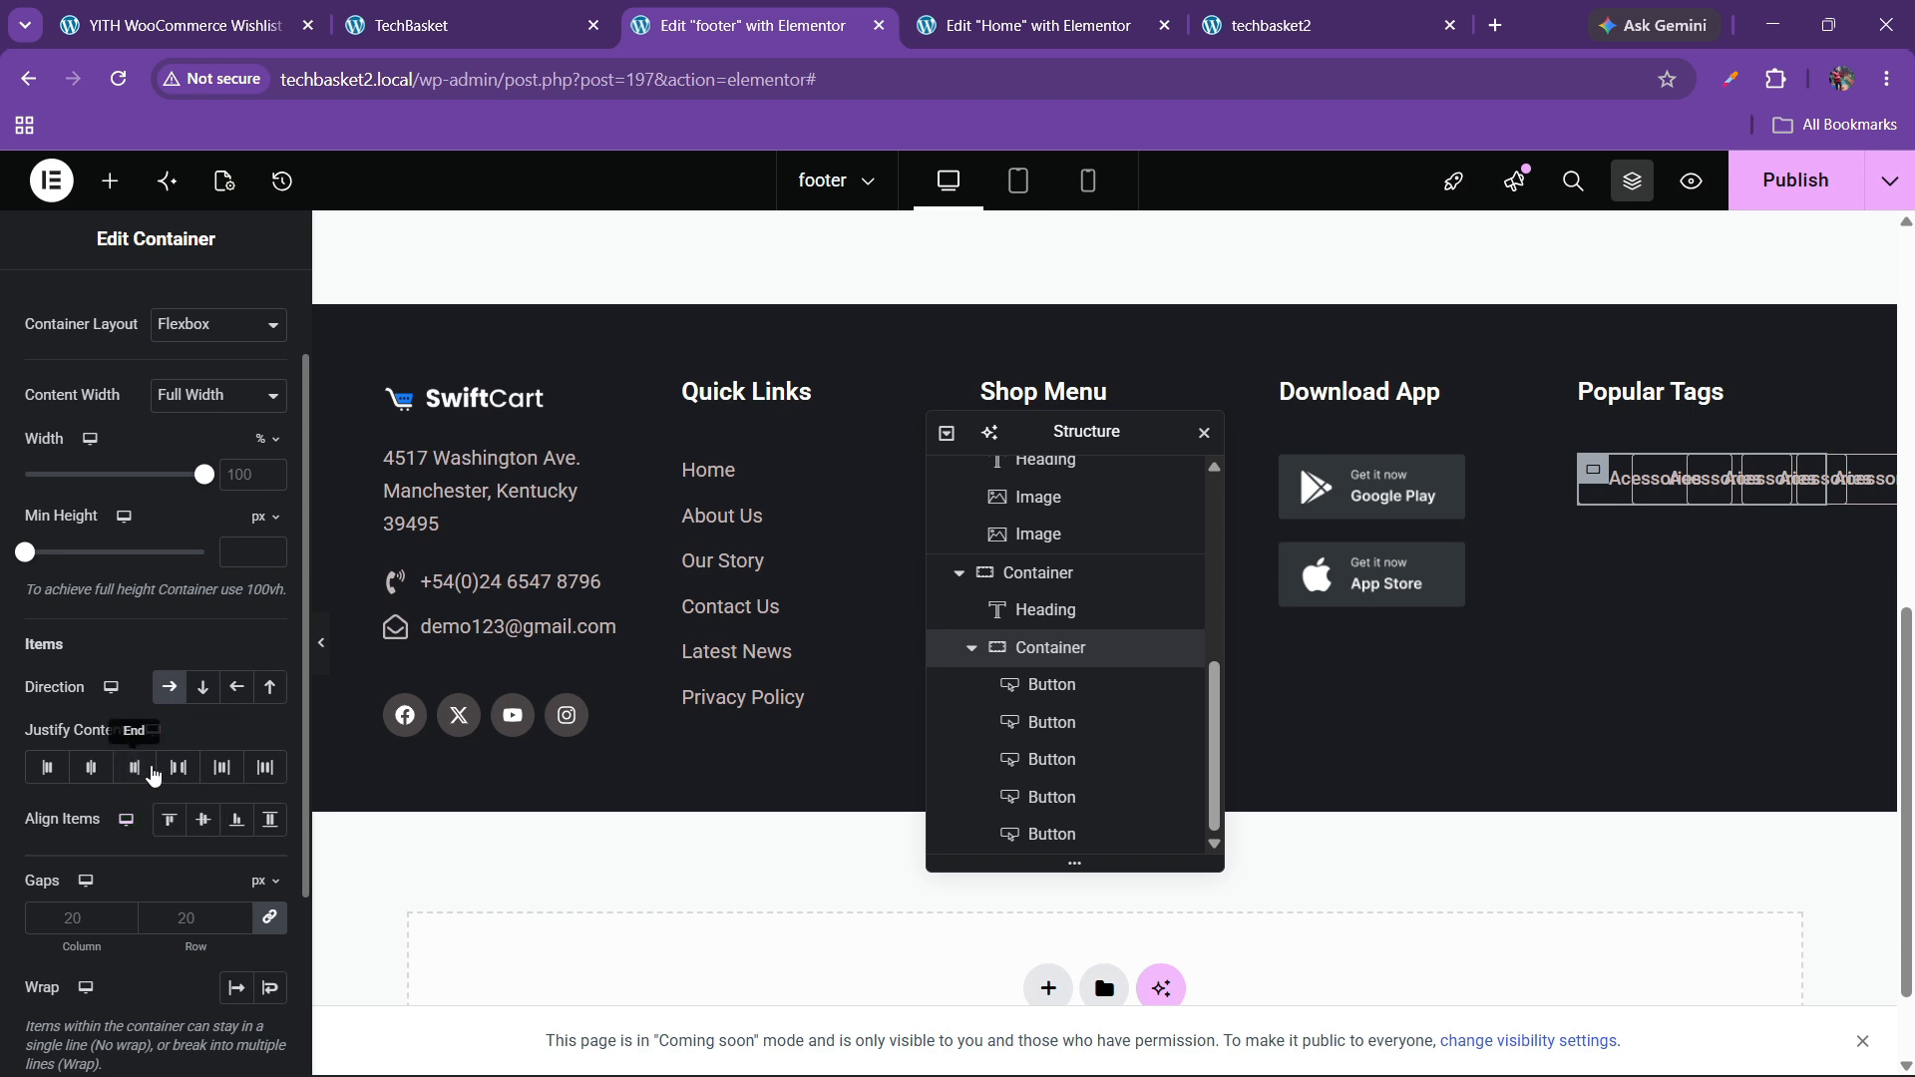
{"action": "scroll", "coordinate": [249, 778], "scroll_direction": "down", "scroll_amount": 3}
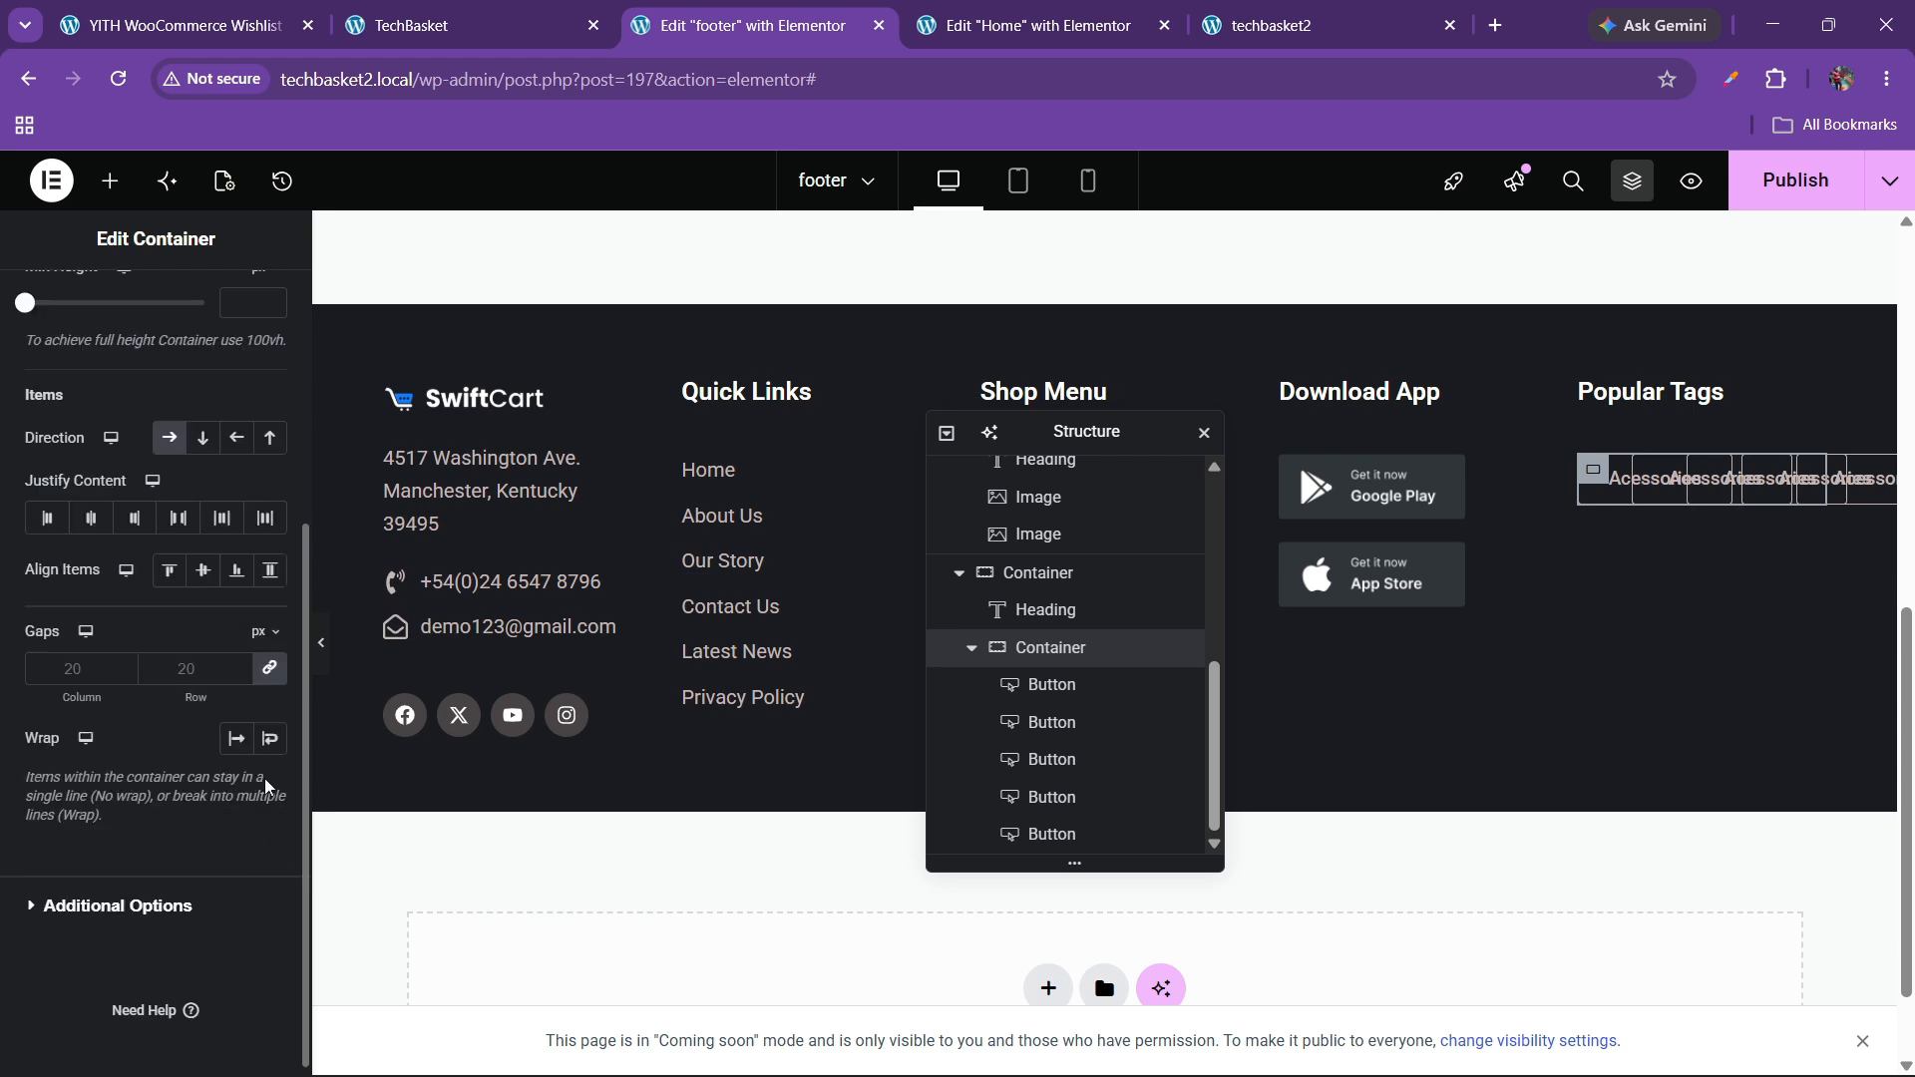
{"action": "left_click", "coordinate": [270, 739]}
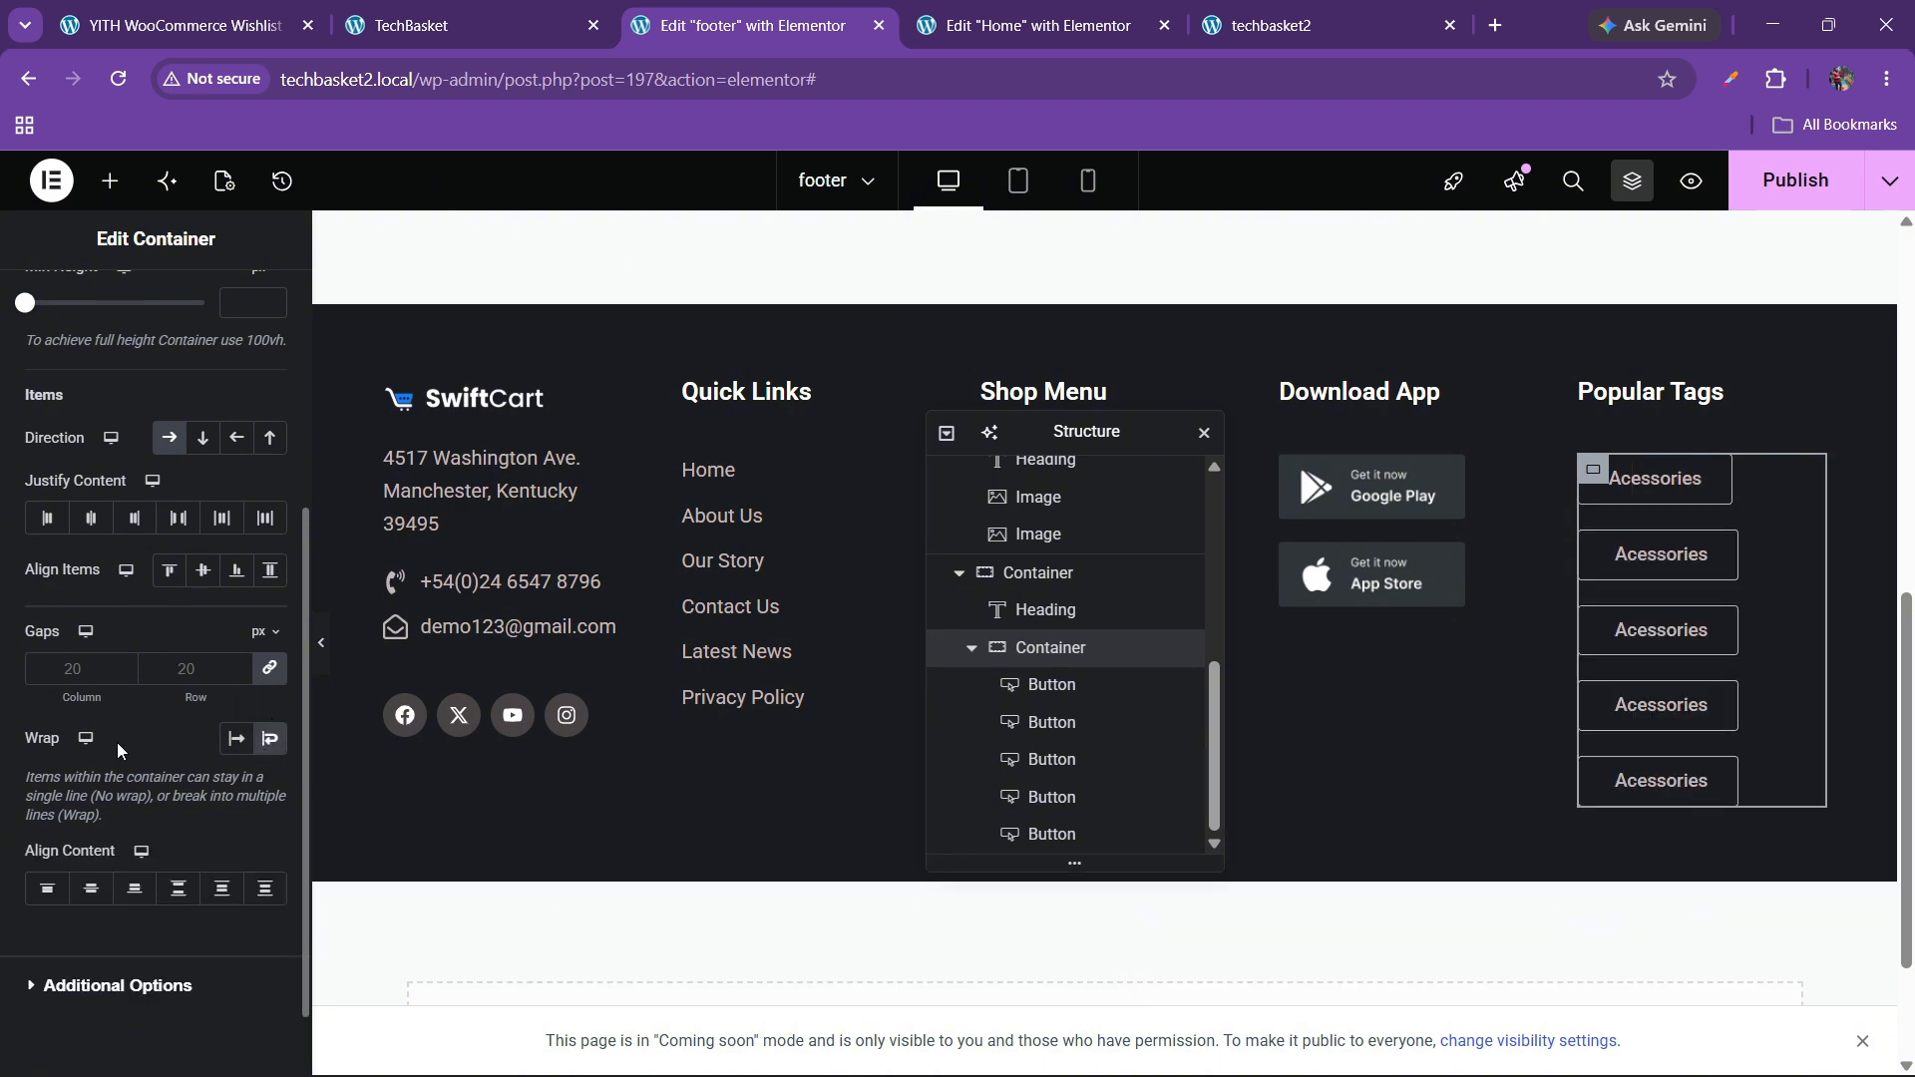
{"action": "left_click", "coordinate": [204, 684]}
{"action": "type", "text": "10"}
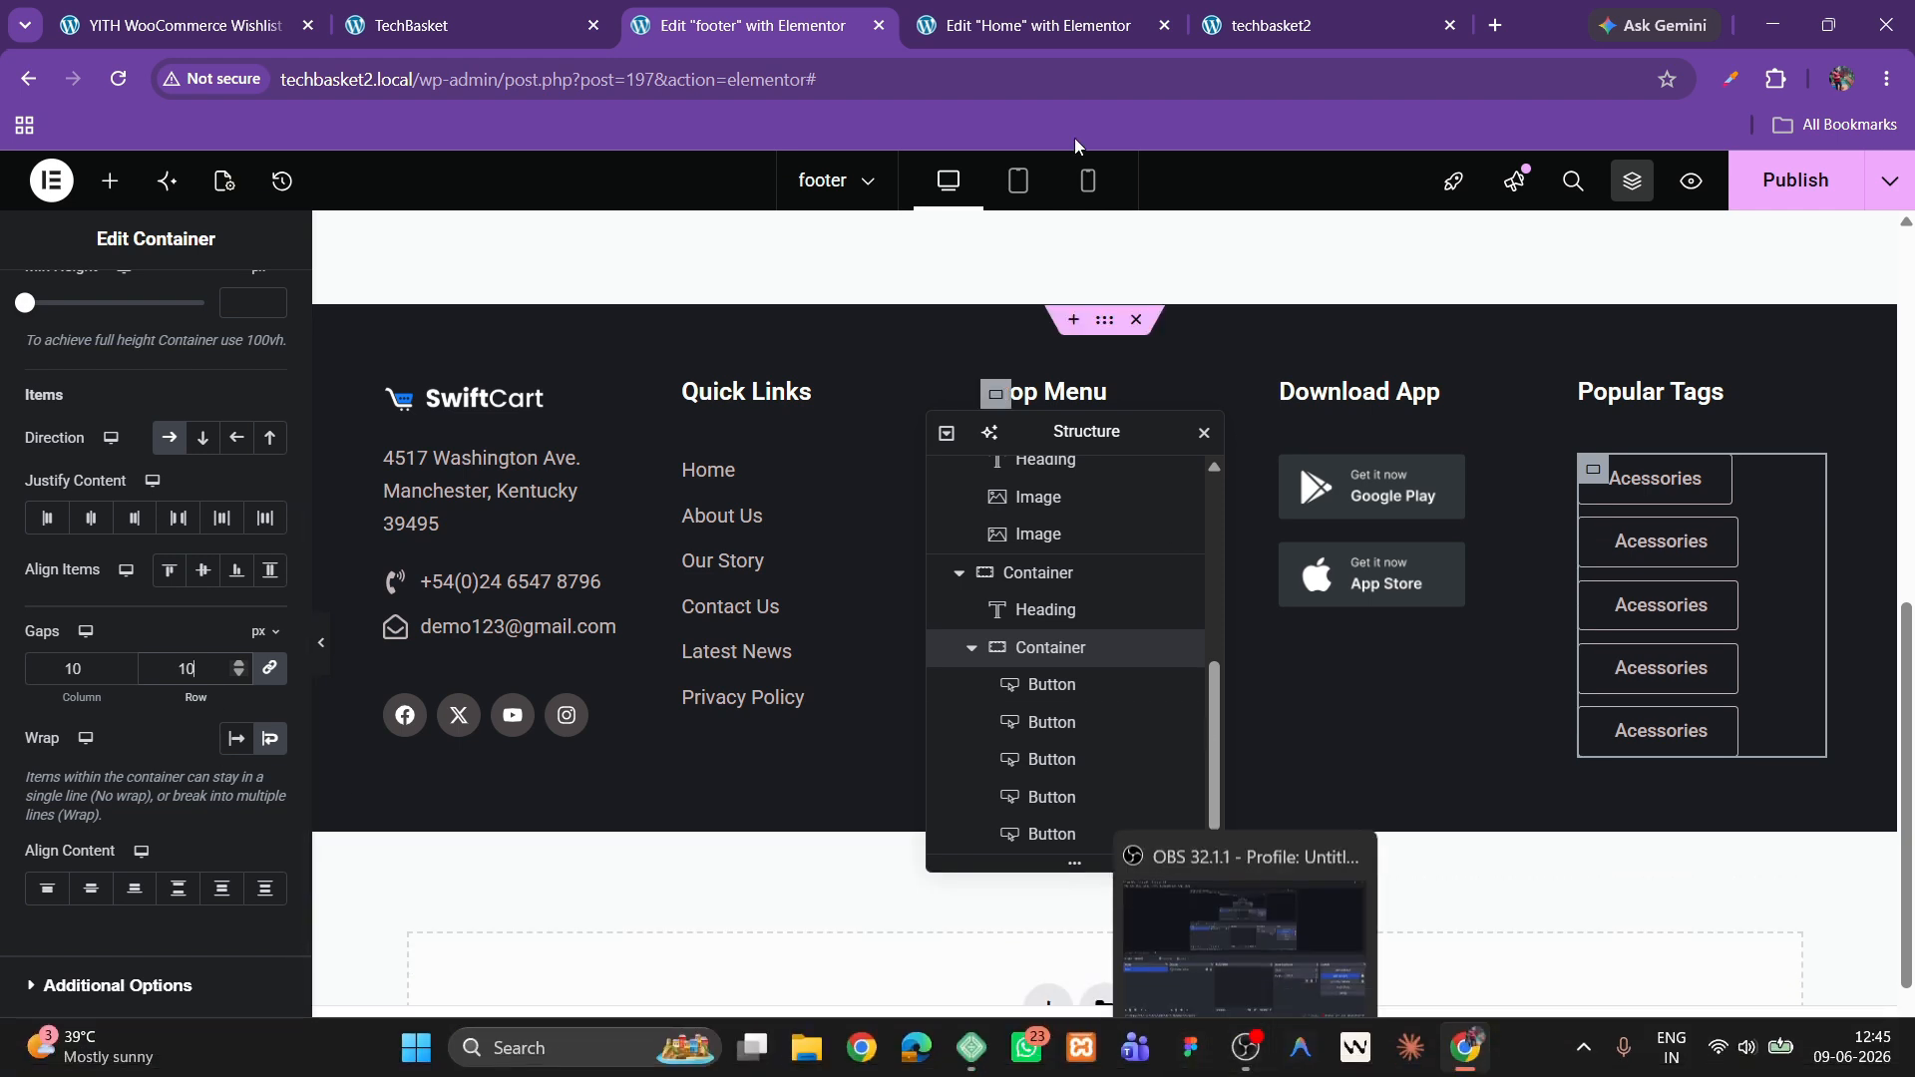
- Check the Popular Tag labels on the reference TechBasket site and set the second tag button's text to "Beauty"
{"action": "left_click", "coordinate": [520, 13]}
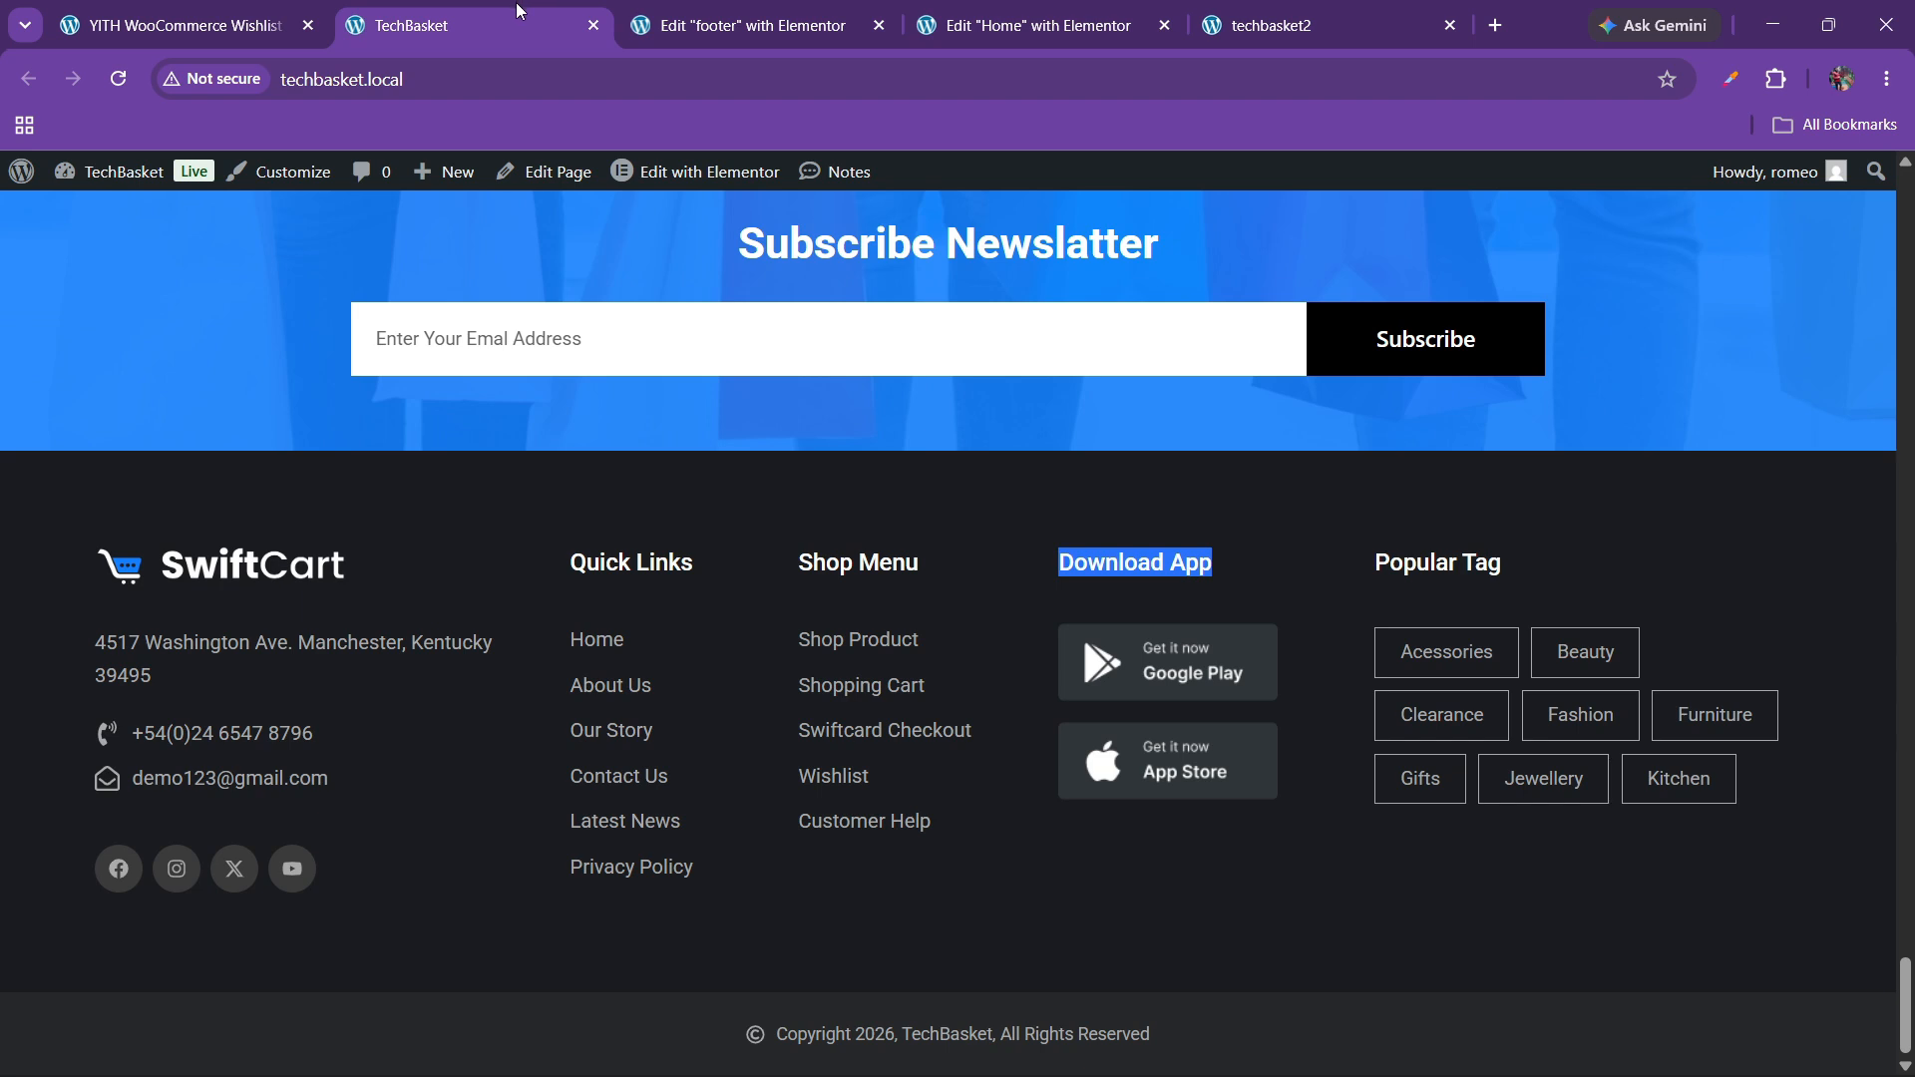
{"action": "left_click", "coordinate": [743, 25]}
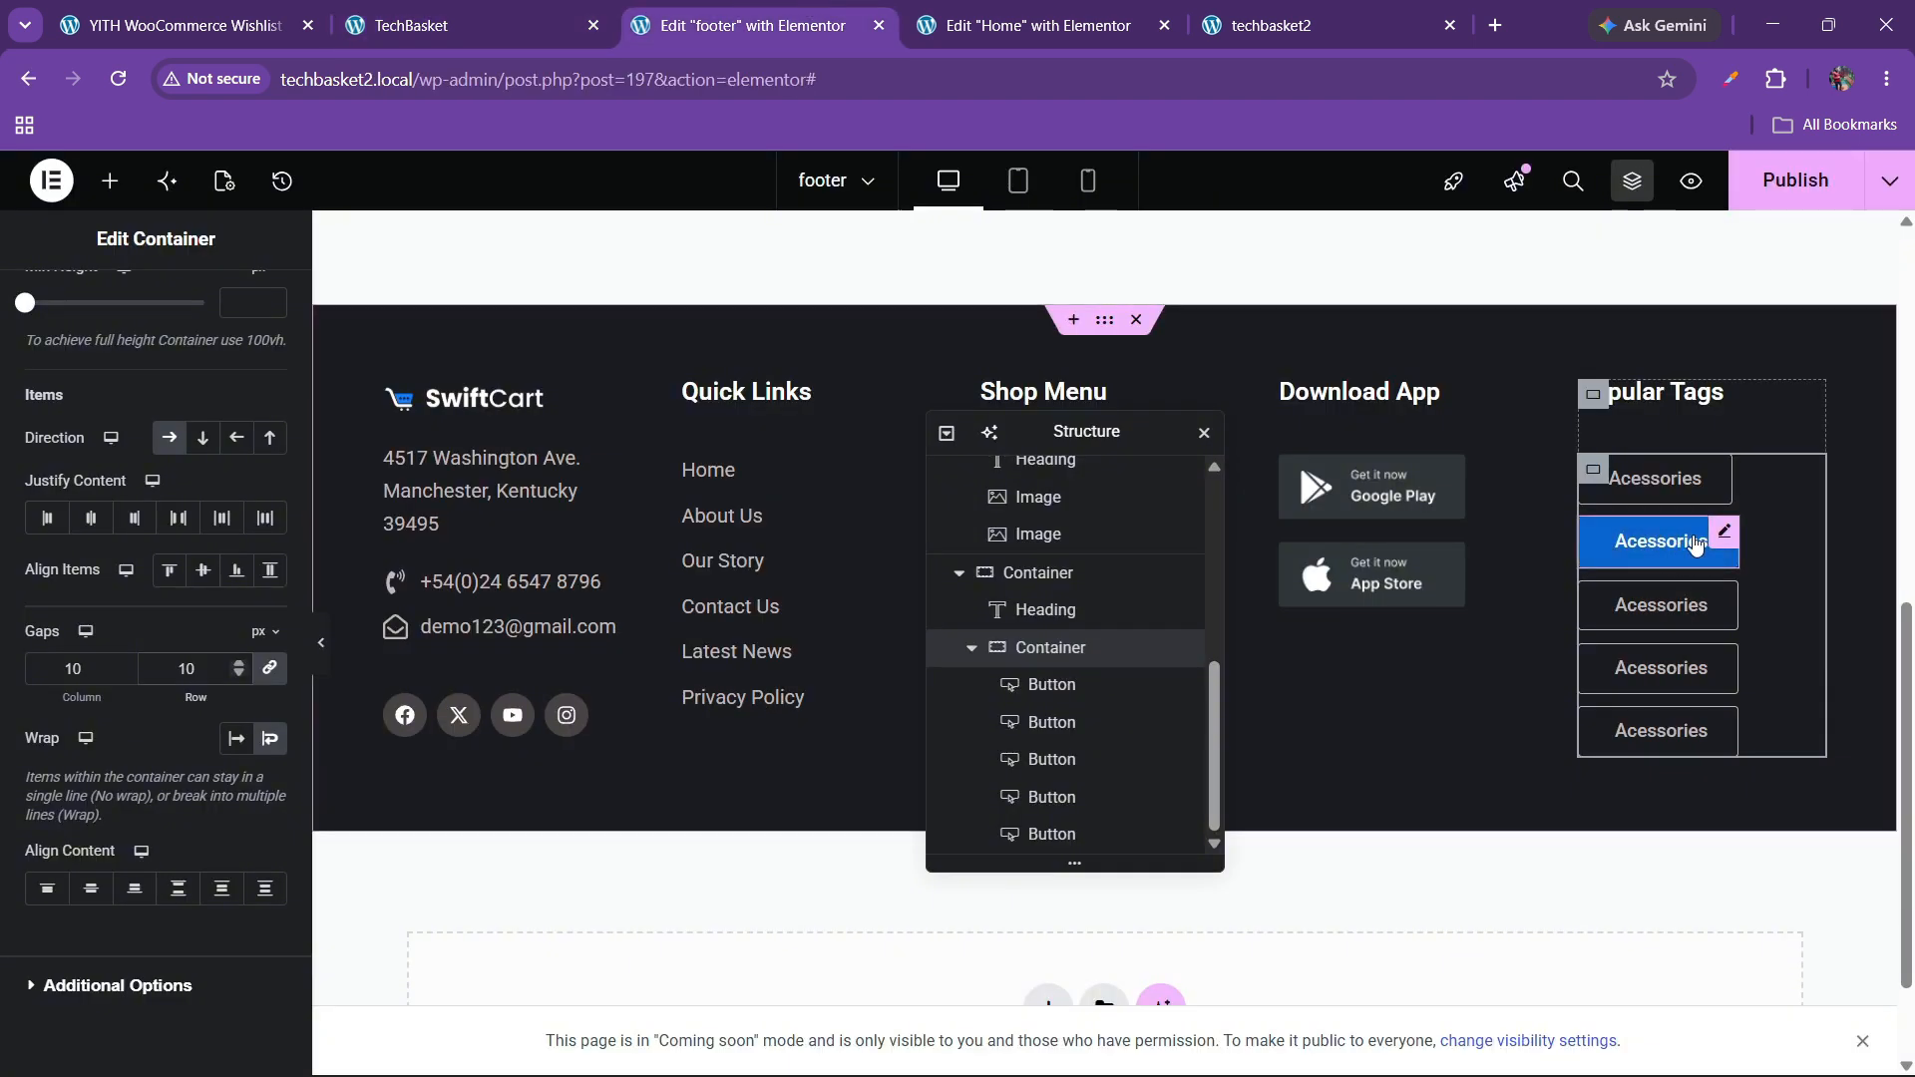
{"action": "left_click", "coordinate": [1661, 541]}
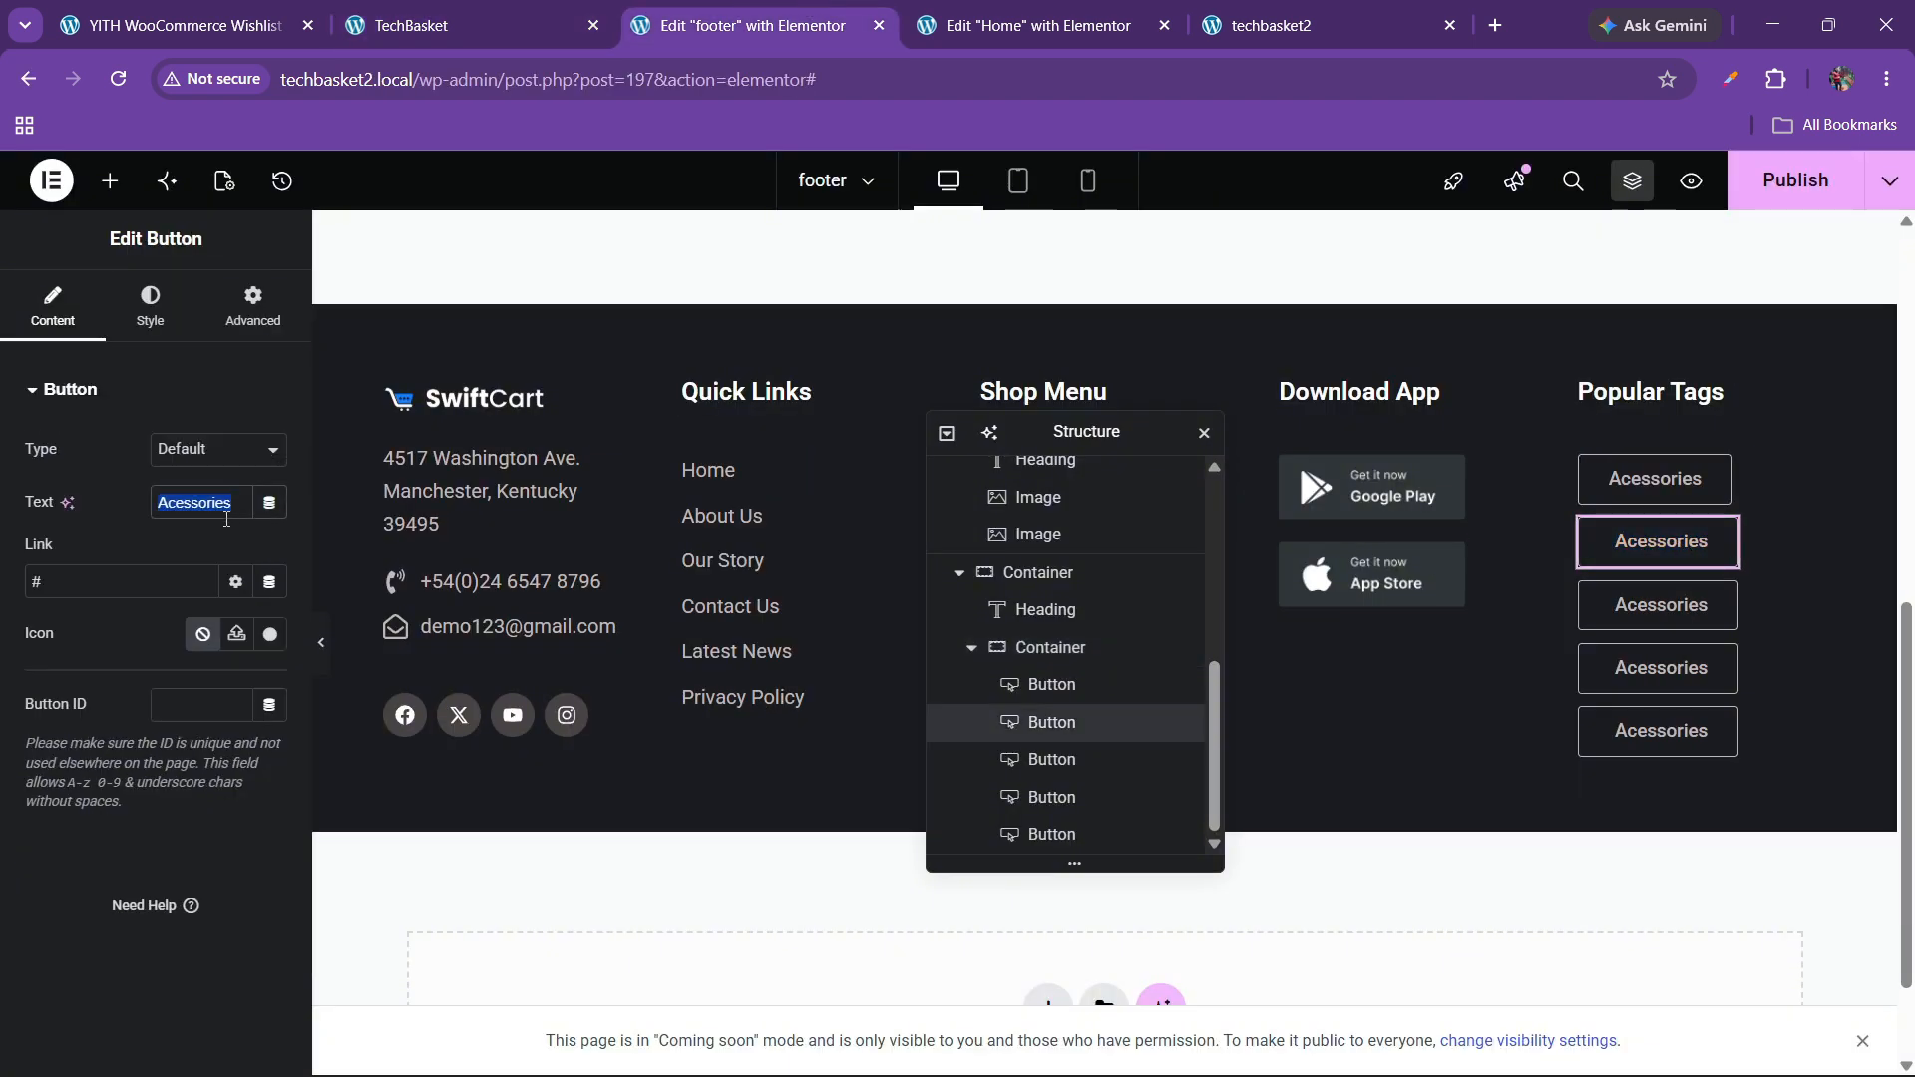
{"action": "type", "text": "Beauty"}
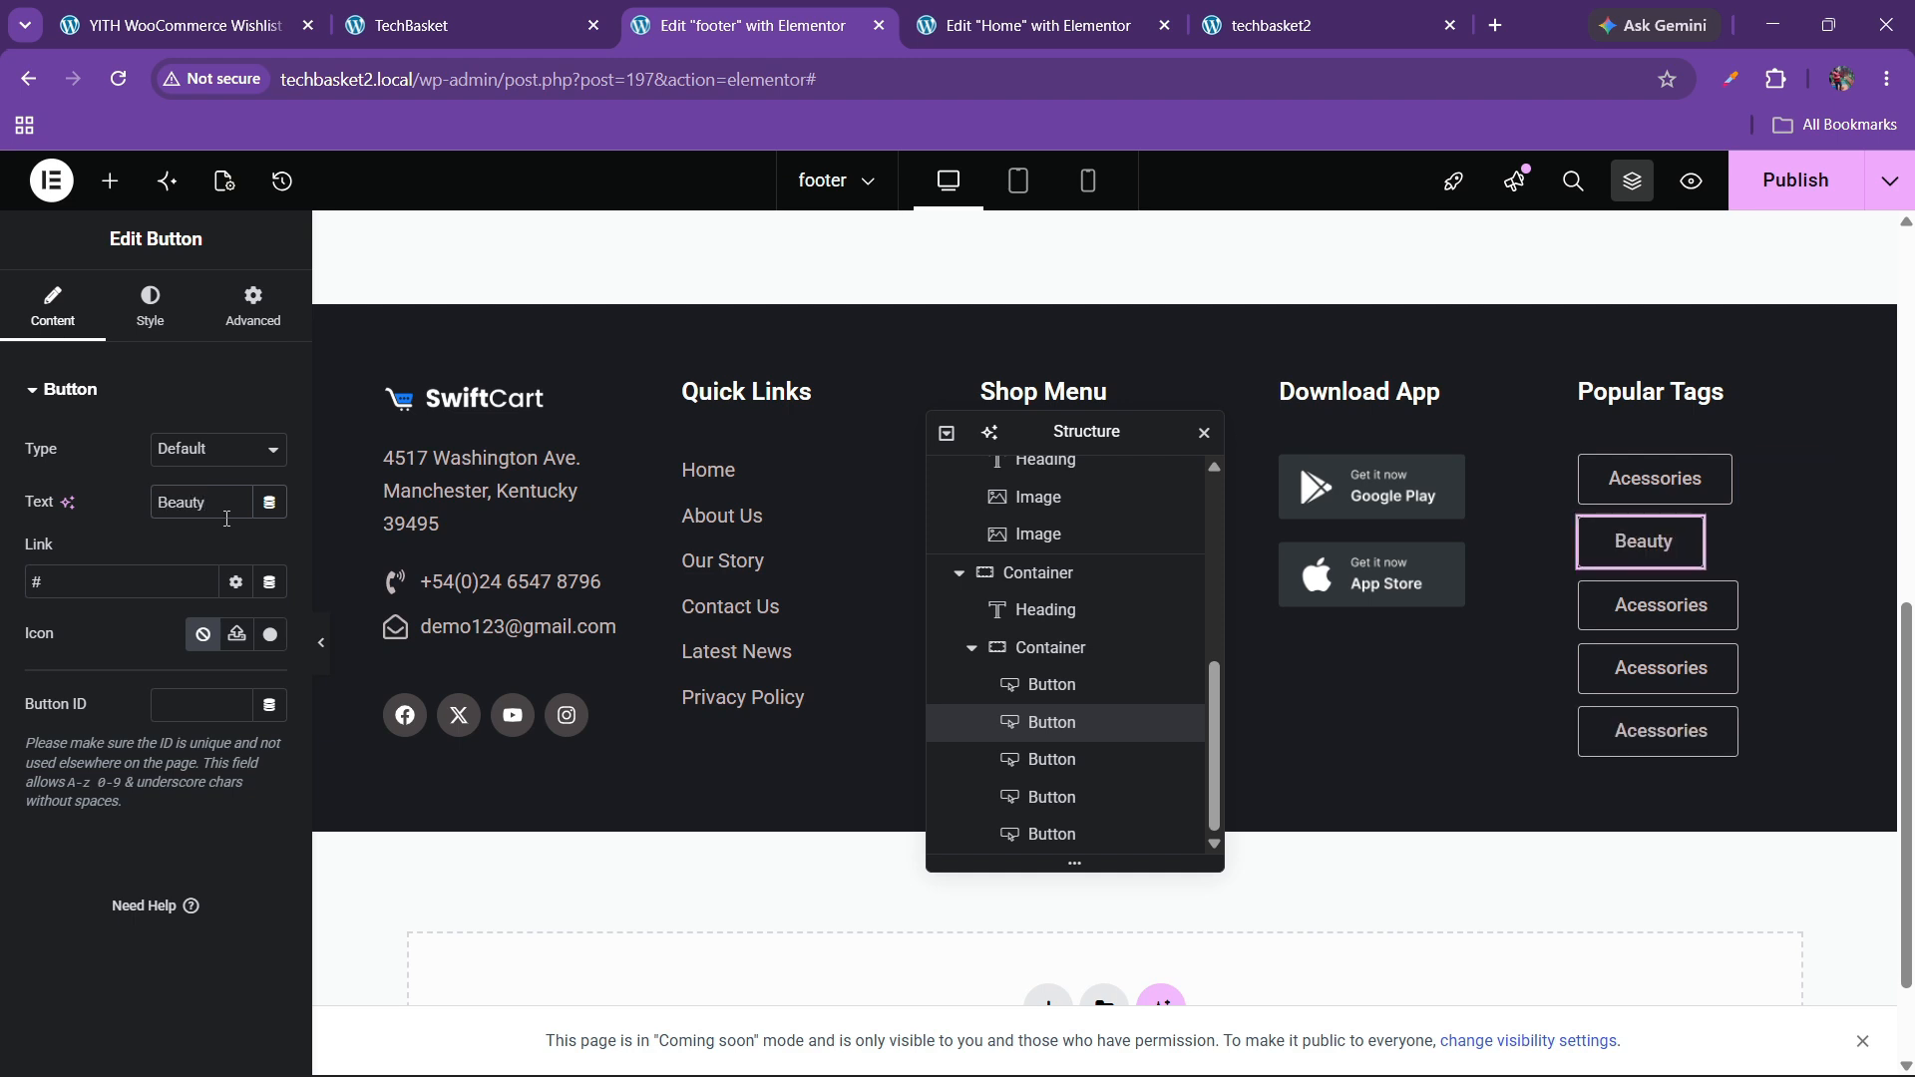
- Set the third tag button's text to "Music"
{"action": "left_click", "coordinate": [1658, 606]}
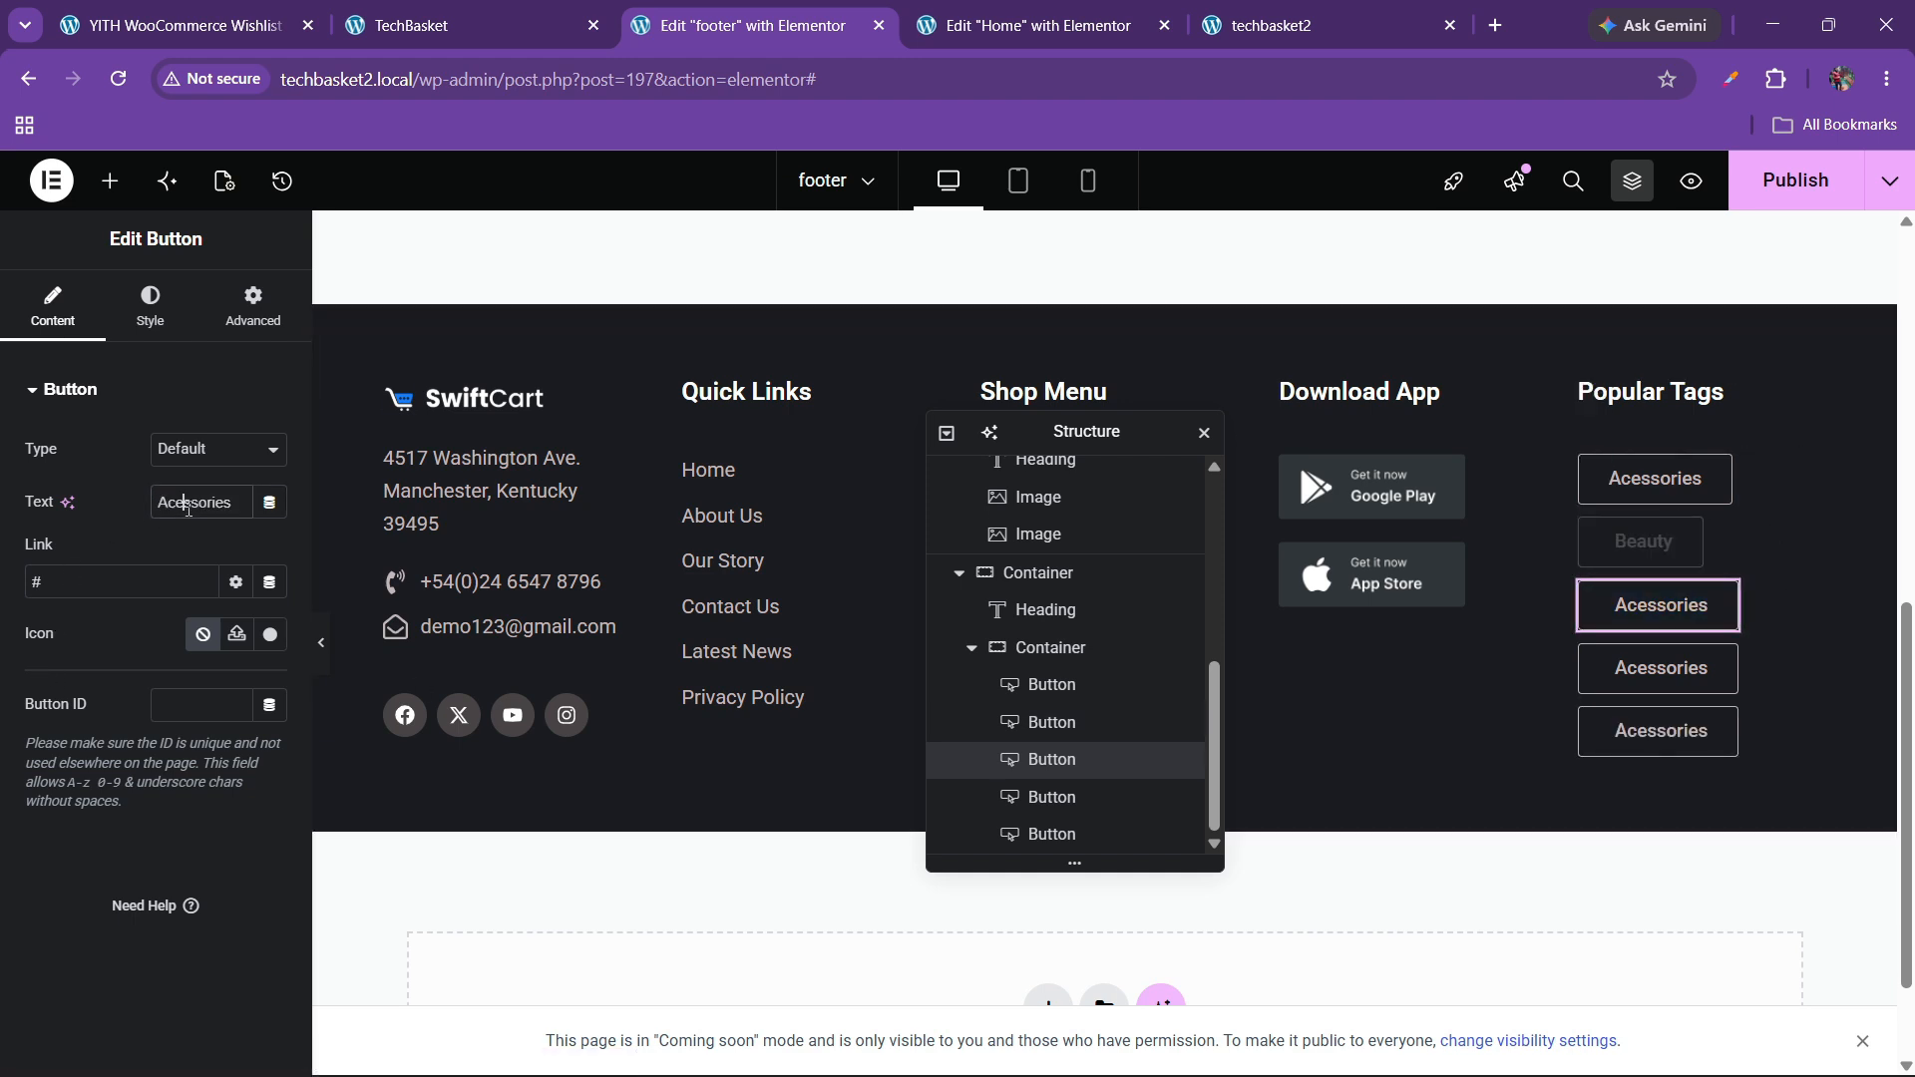
{"action": "key", "text": "ctrl+a"}
{"action": "type", "text": "Muswic"}
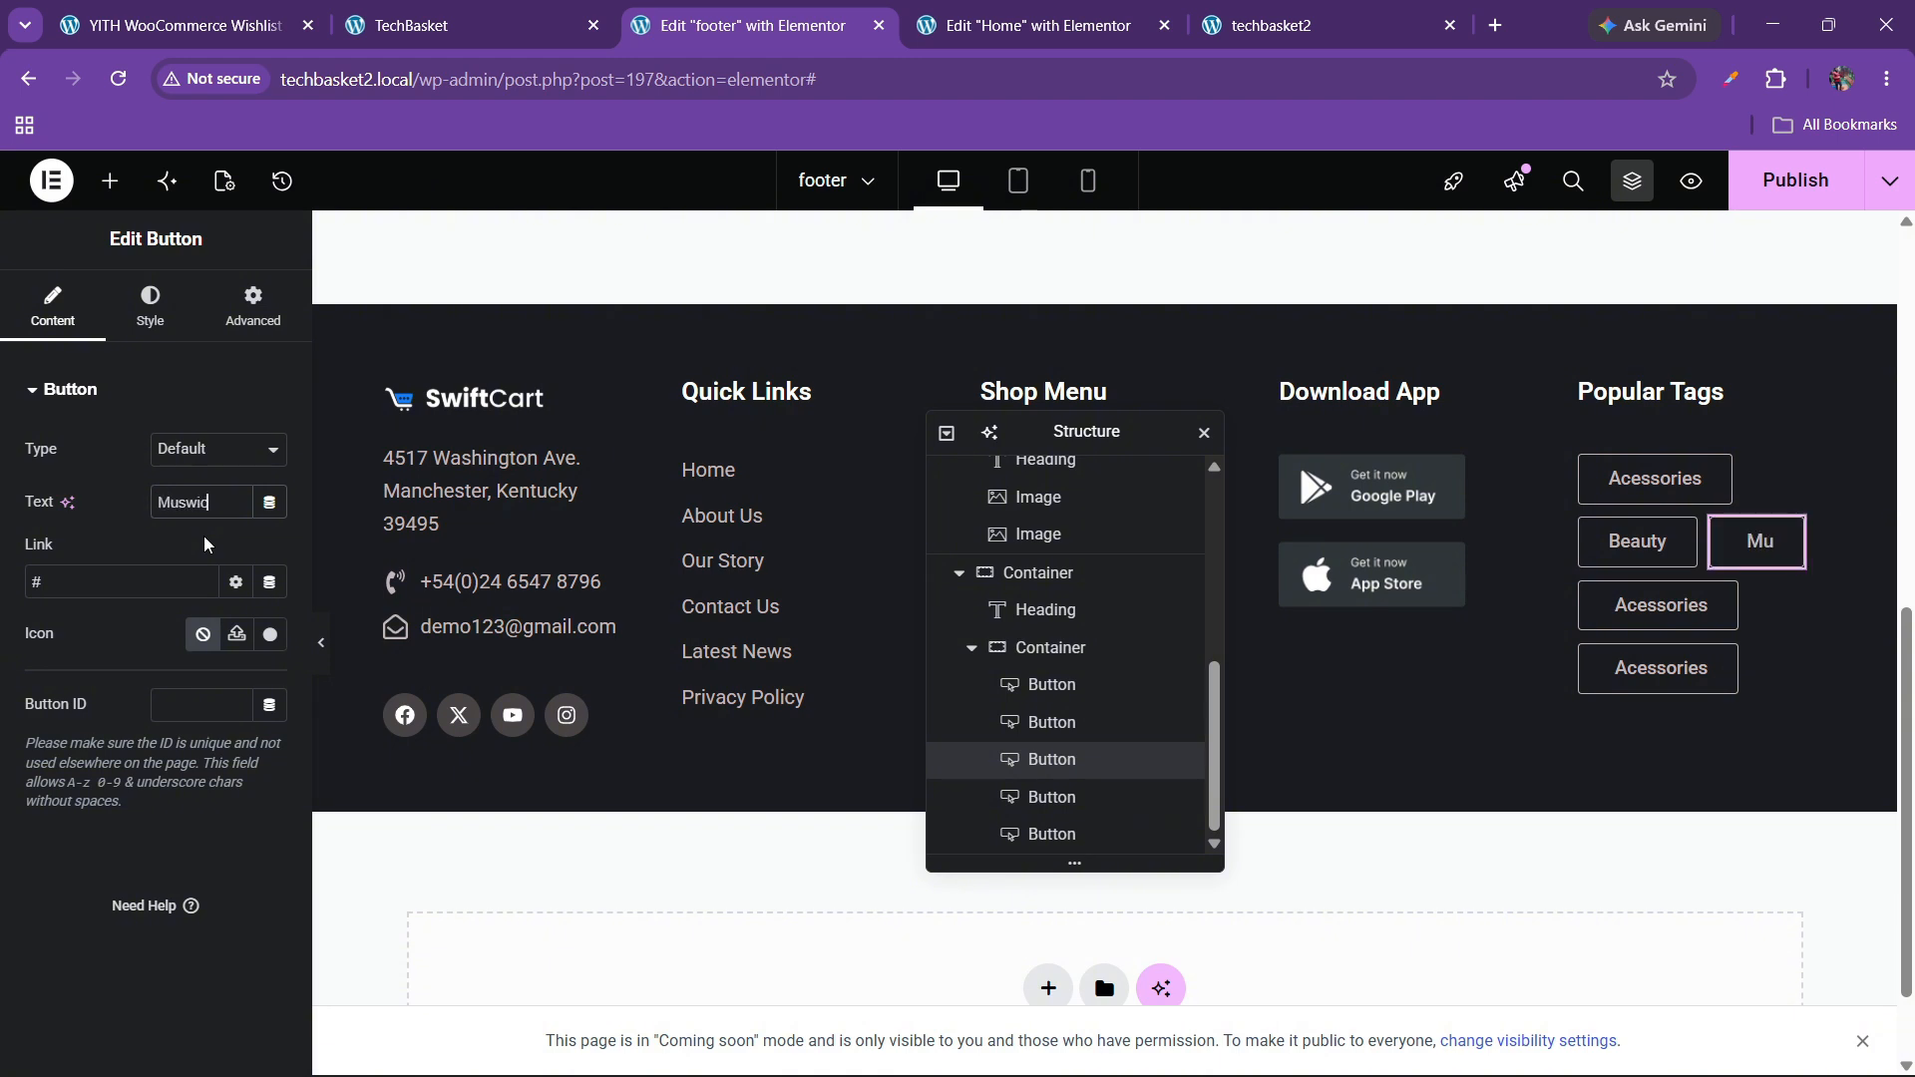
{"action": "key", "text": "BackSpace"}
{"action": "key", "text": "BackSpace"}
{"action": "key", "text": "BackSpace"}
{"action": "key", "text": "BackSpace"}
{"action": "type", "text": "sic"}
- Set the fourth tag button's text to "Gaming" and the fifth one's to "Oils"
{"action": "left_click", "coordinate": [1710, 671]}
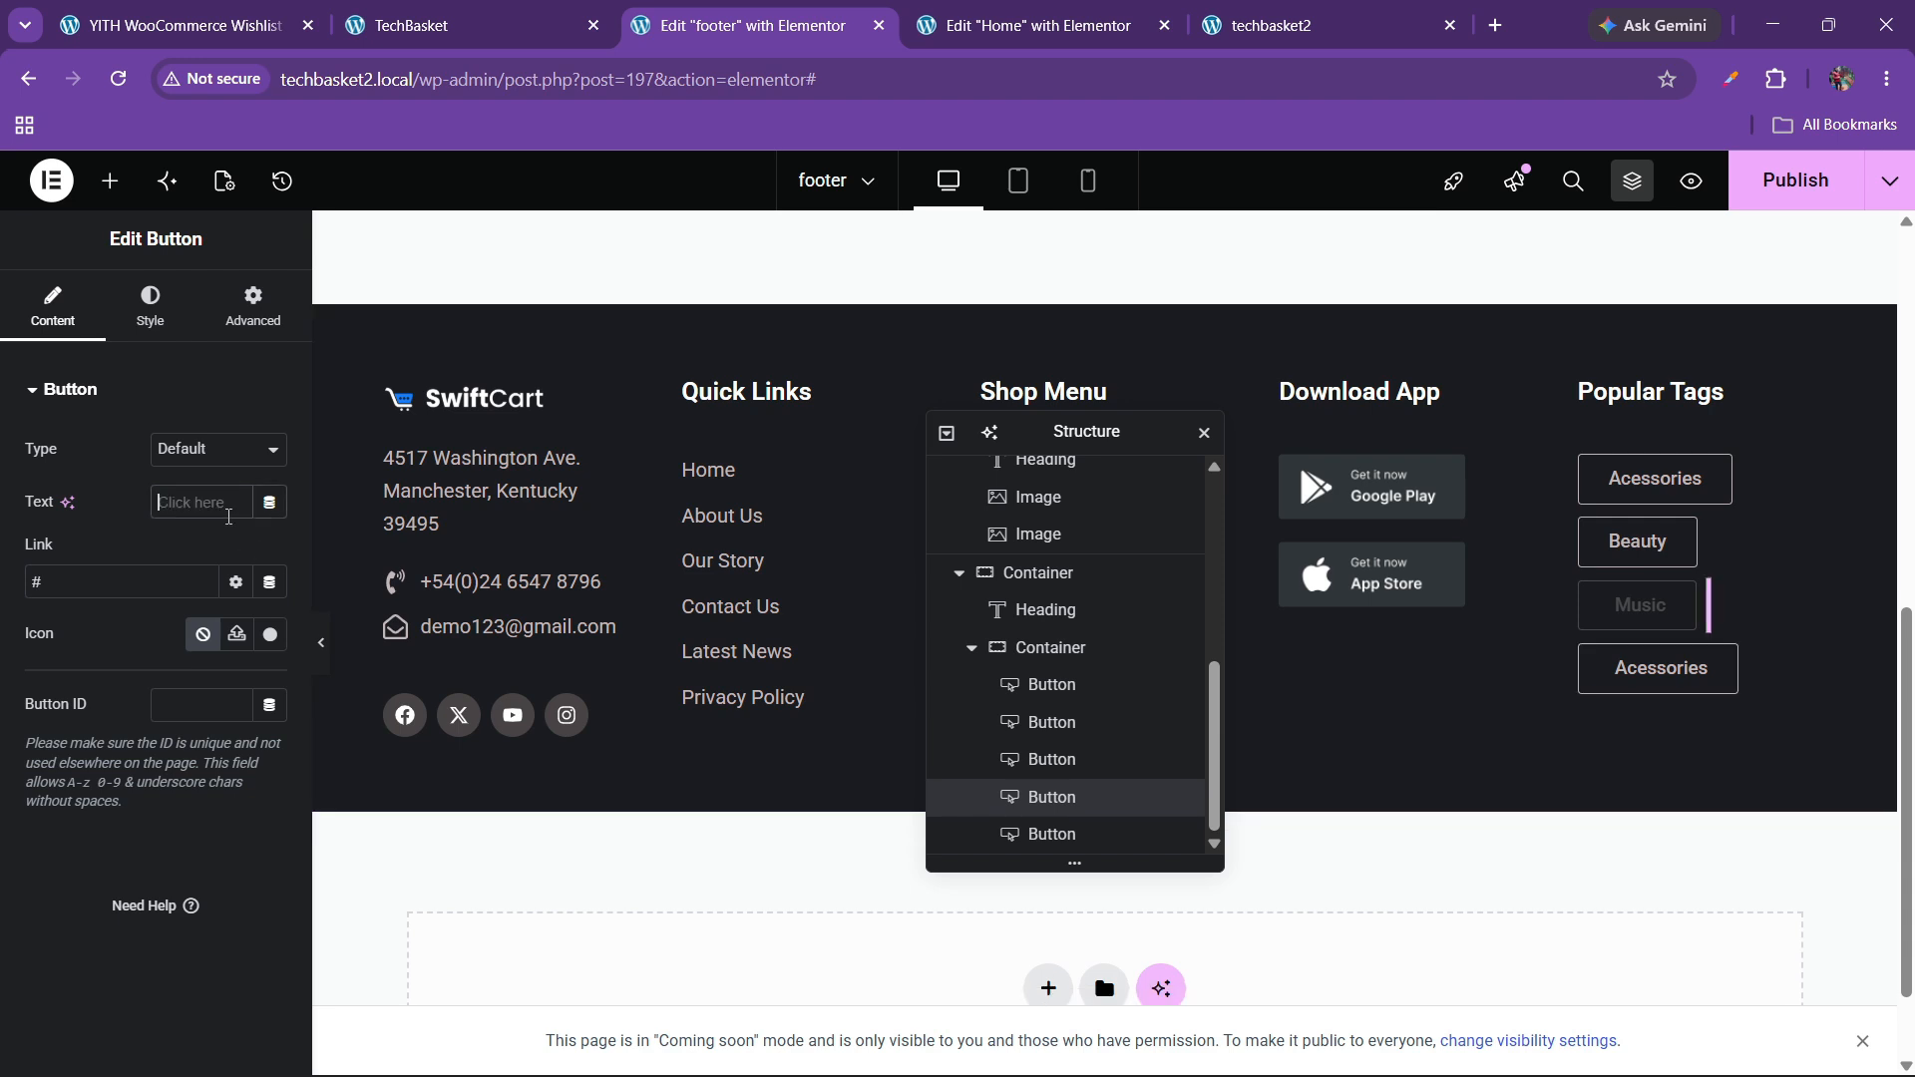
{"action": "type", "text": "Gaming"}
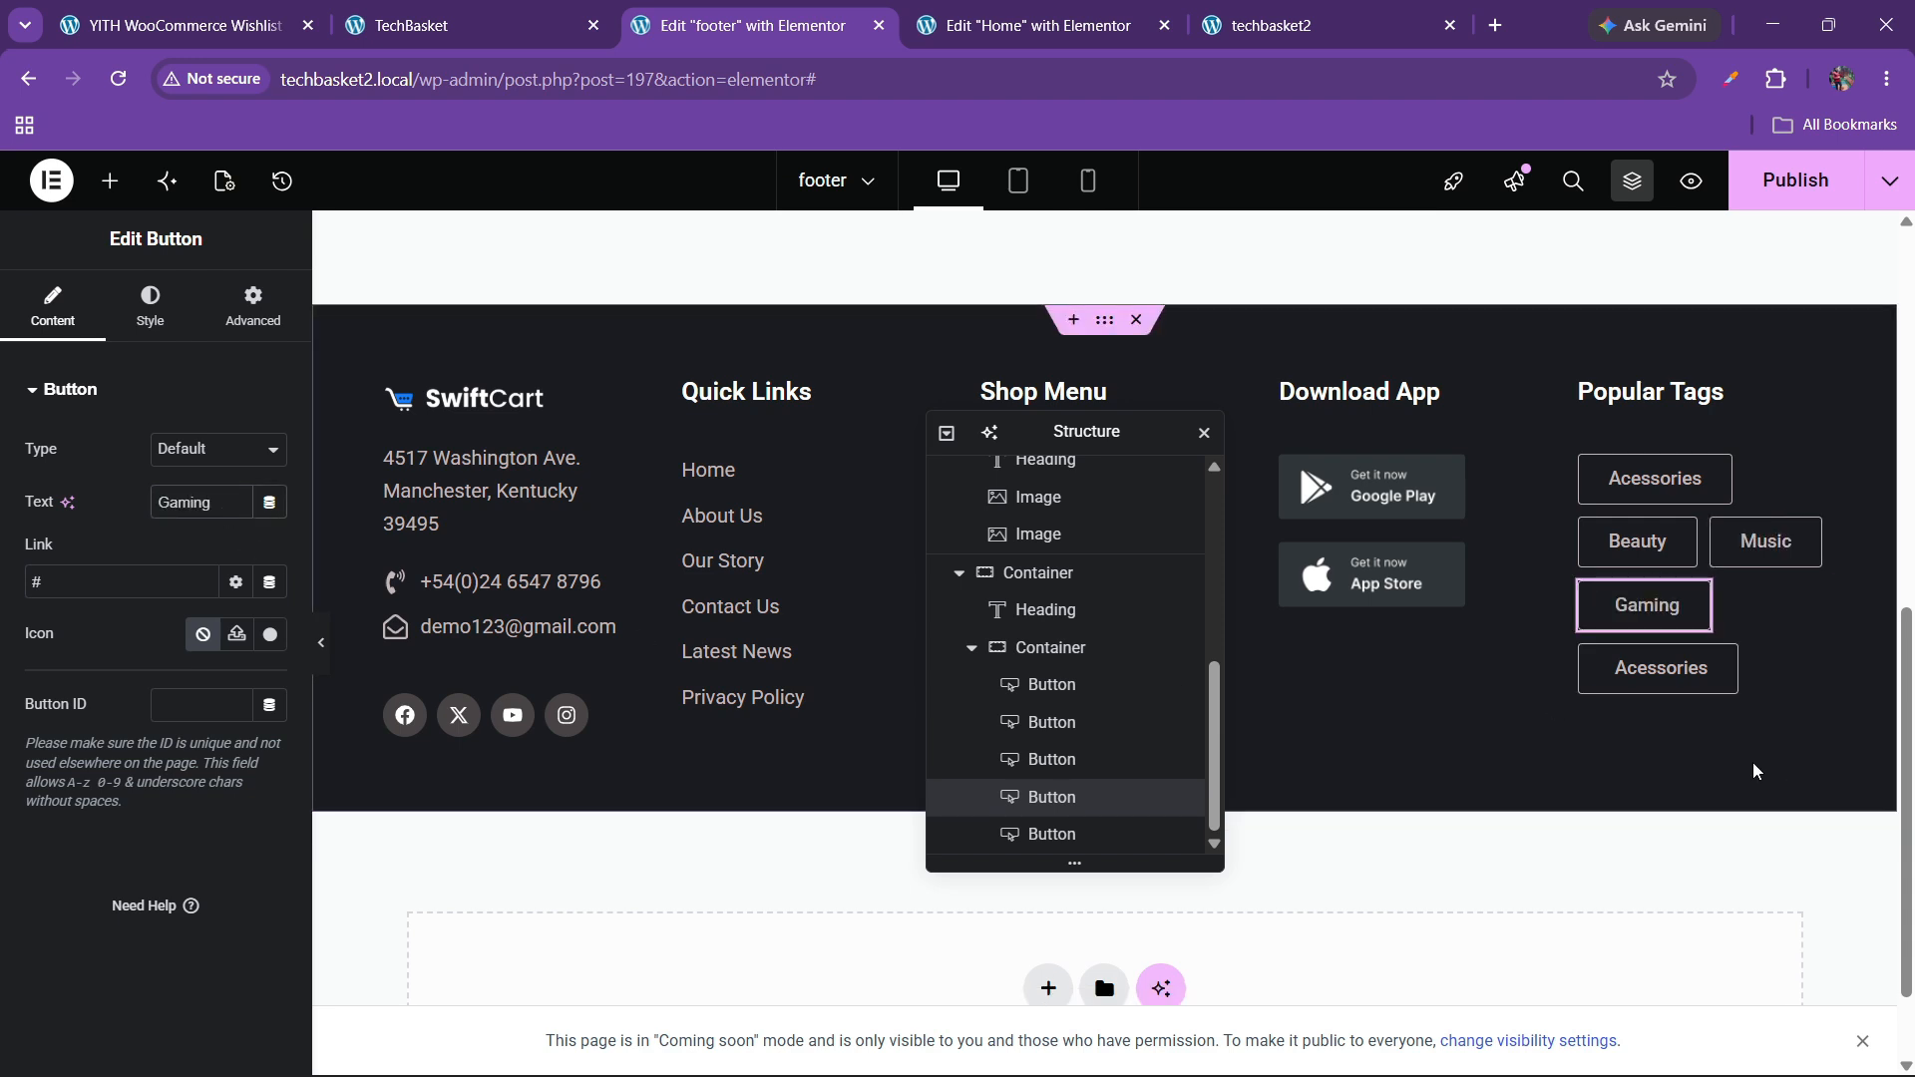
{"action": "left_click", "coordinate": [1713, 663]}
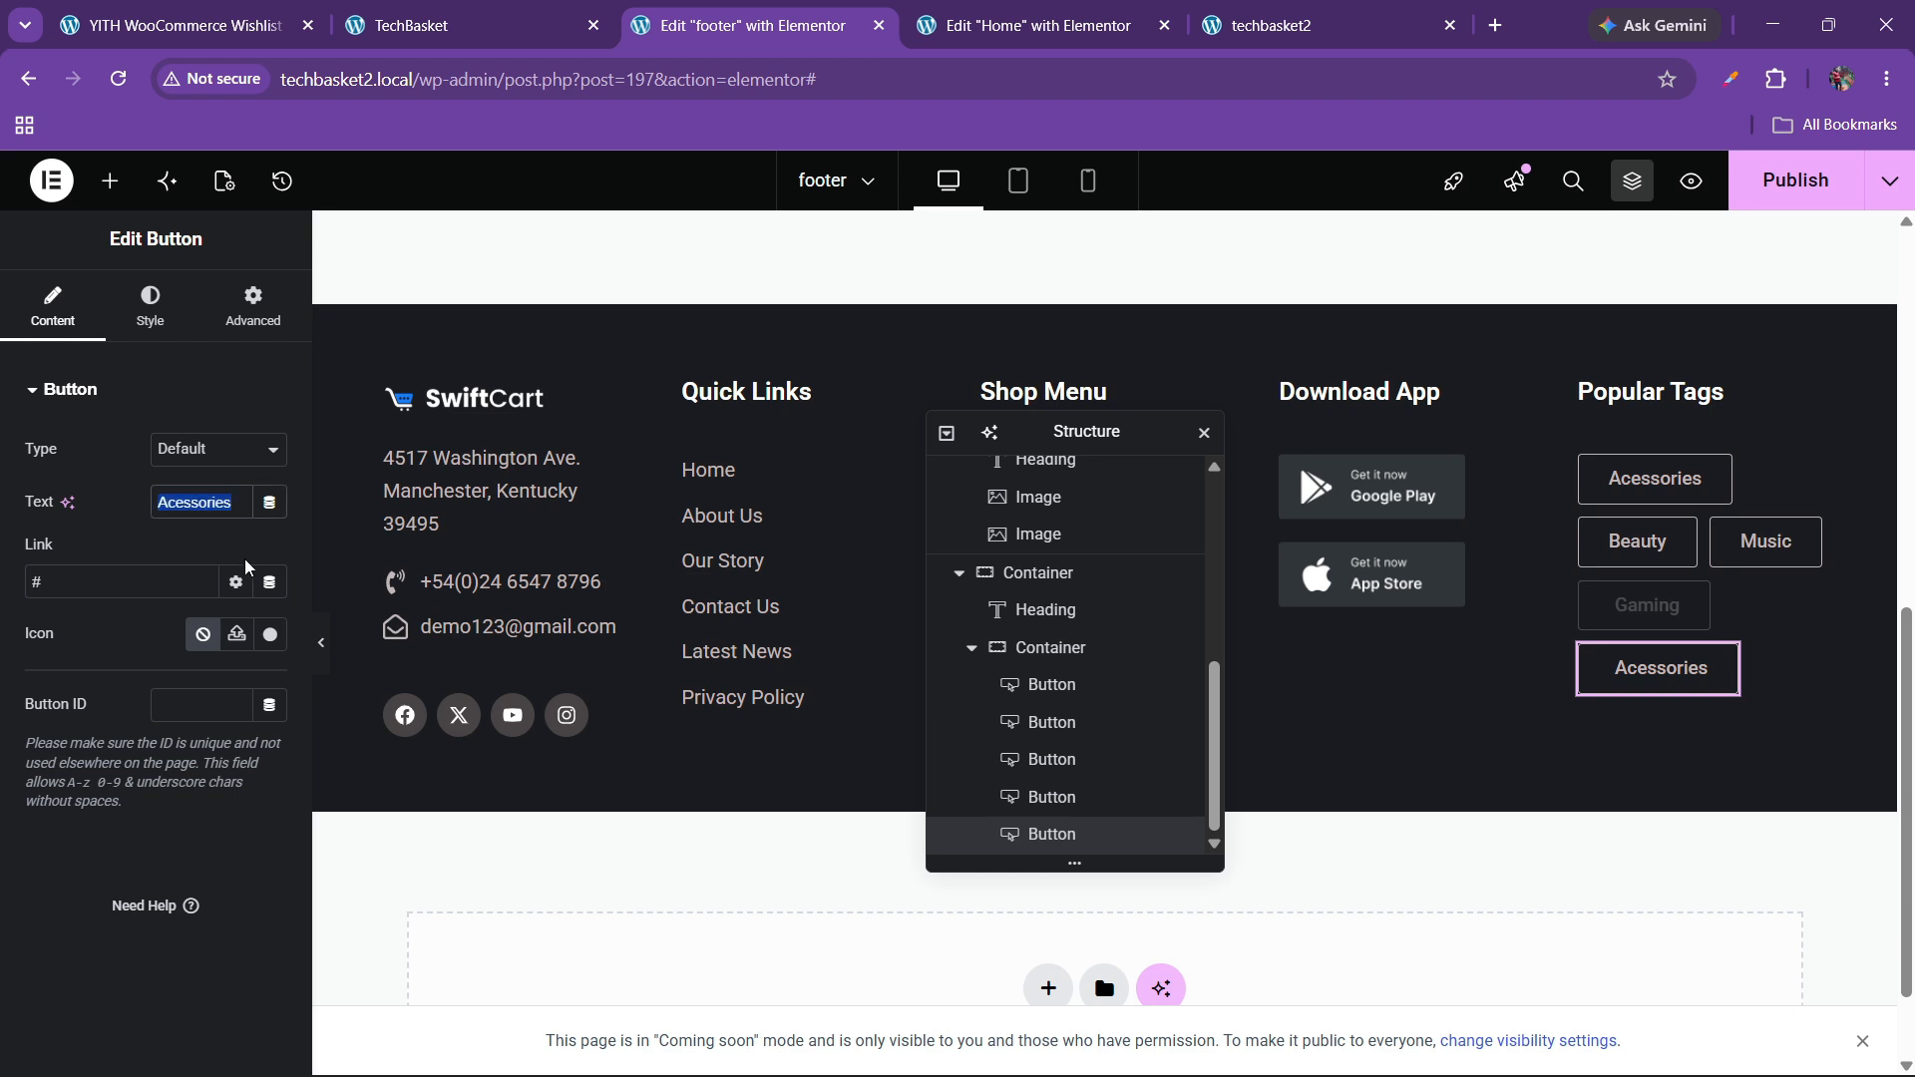
{"action": "key", "text": "BackSpace"}
{"action": "type", "text": "Oils"}
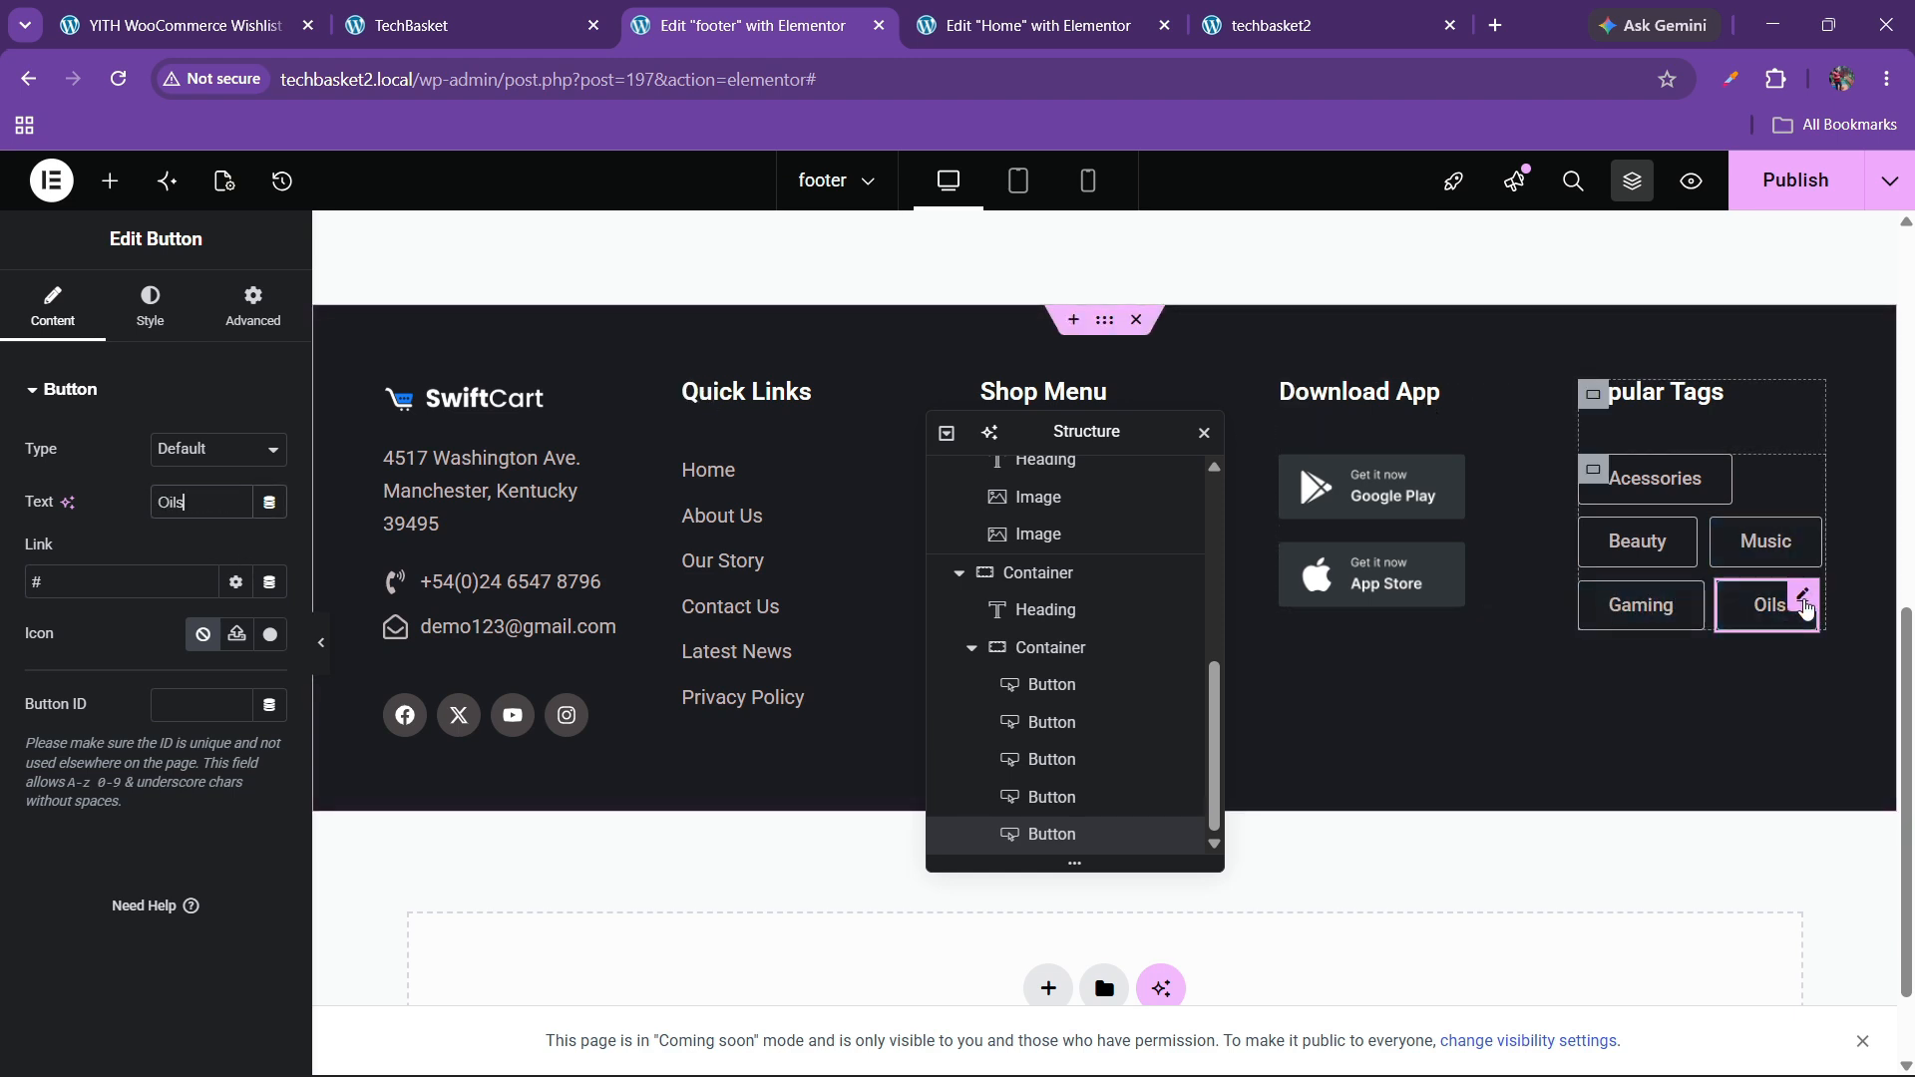
- Duplicate the last tag button twice and label the two copies "Clothes" and "Electronics"
{"action": "right_click", "coordinate": [1807, 609]}
{"action": "left_click", "coordinate": [1734, 520]}
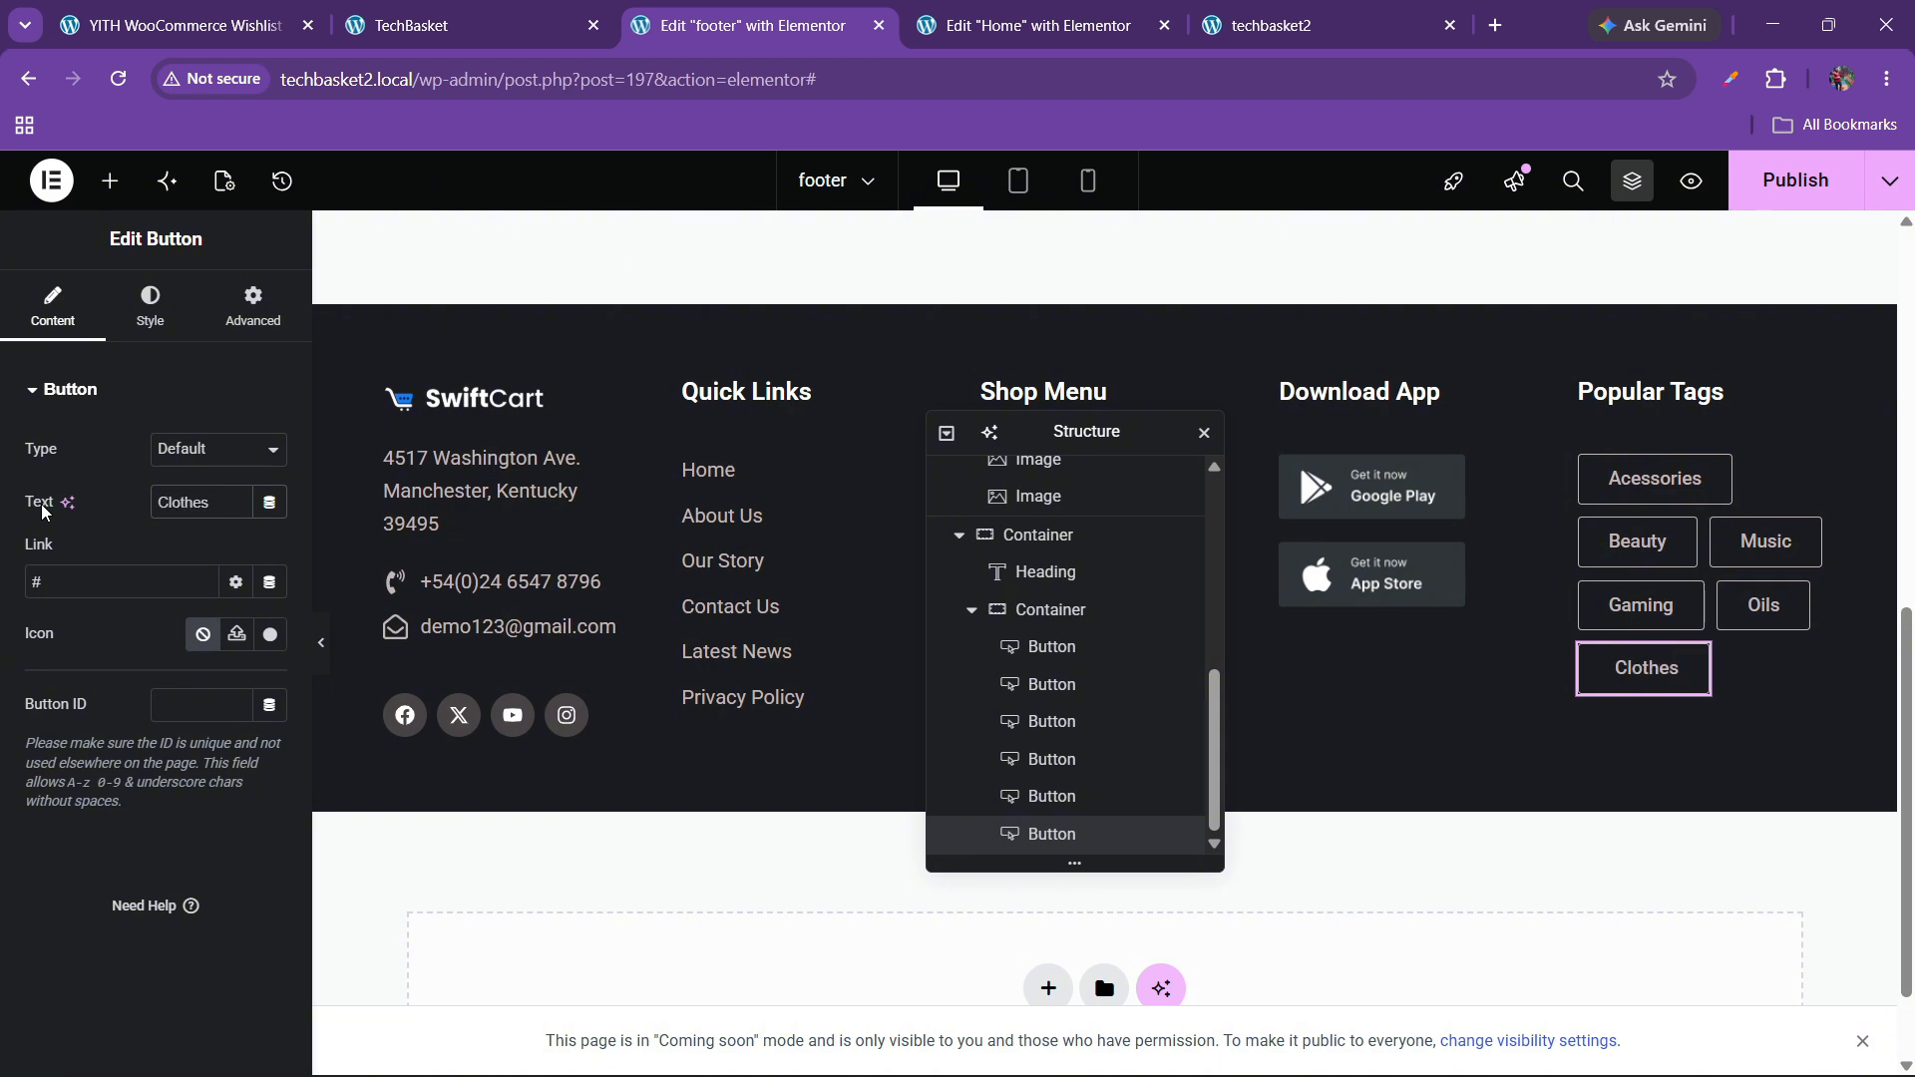
{"action": "right_click", "coordinate": [1686, 660]}
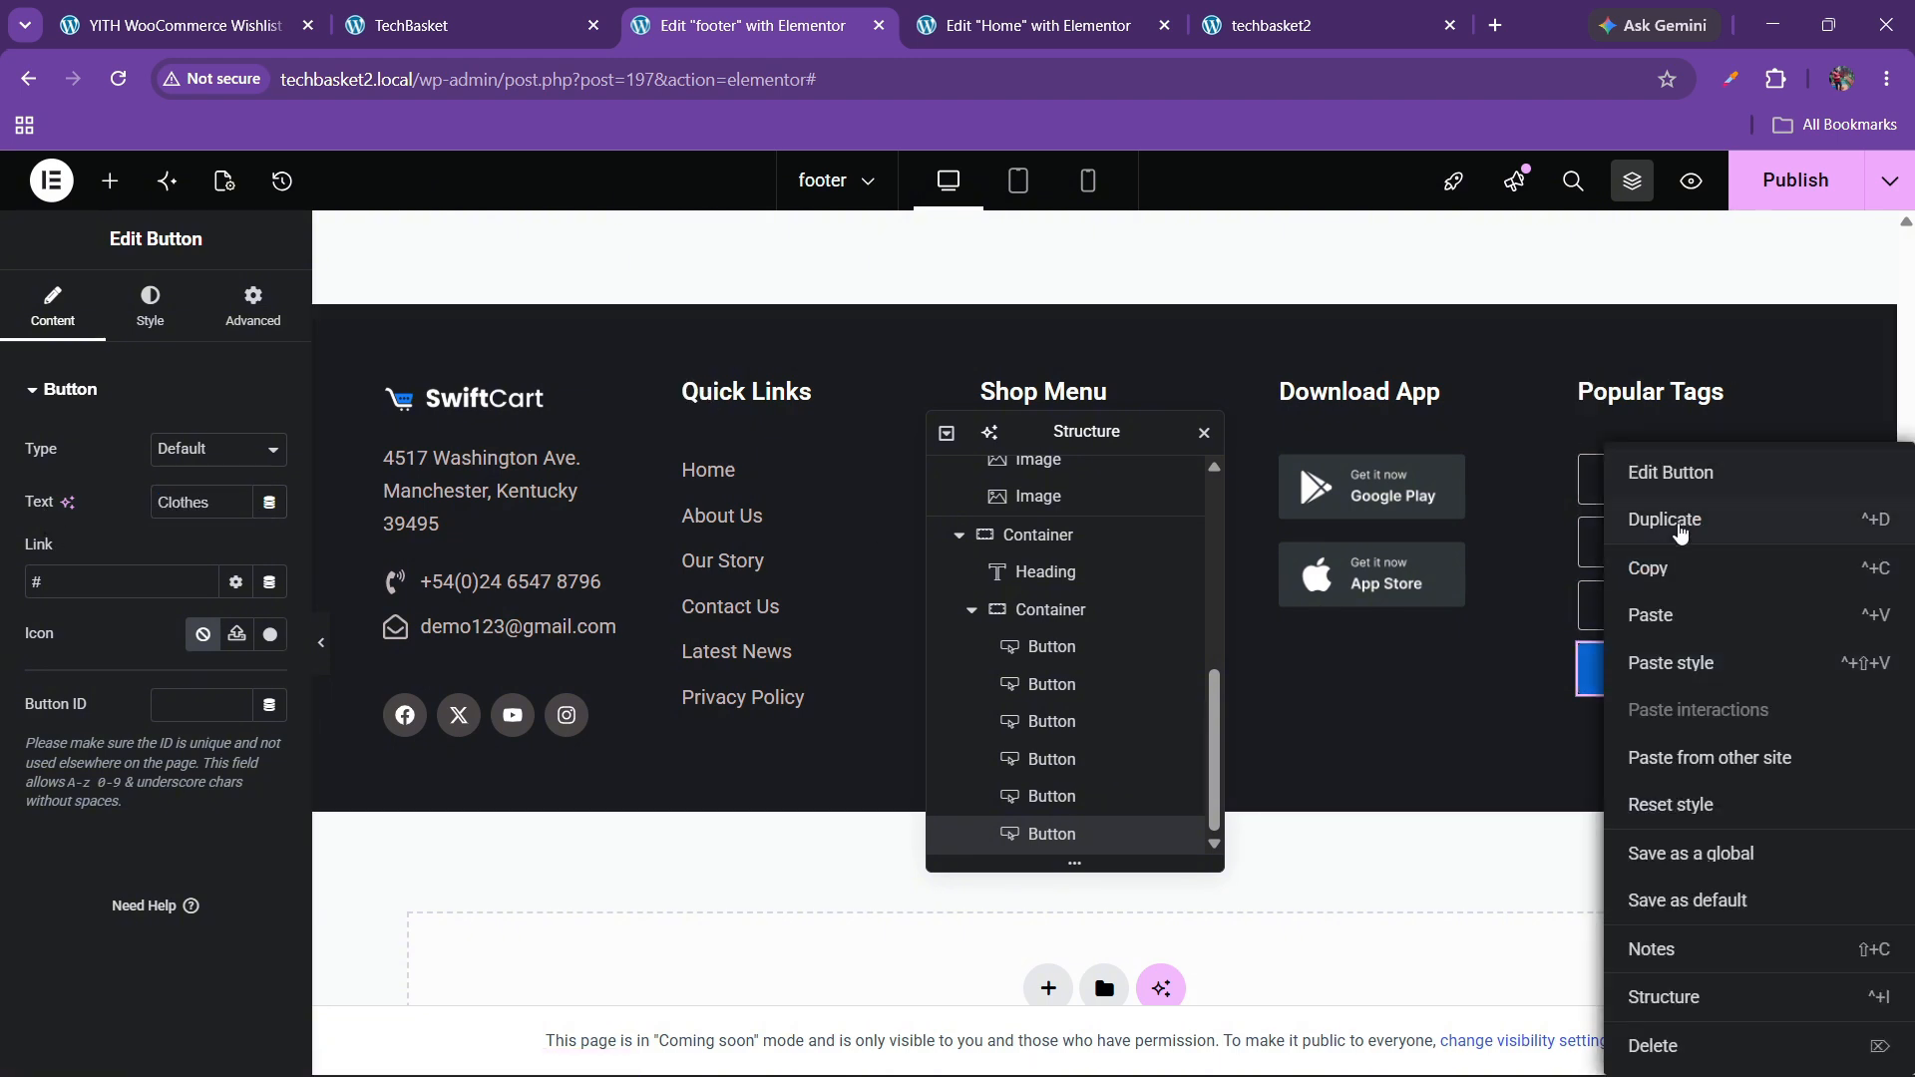
{"action": "left_click", "coordinate": [1682, 534]}
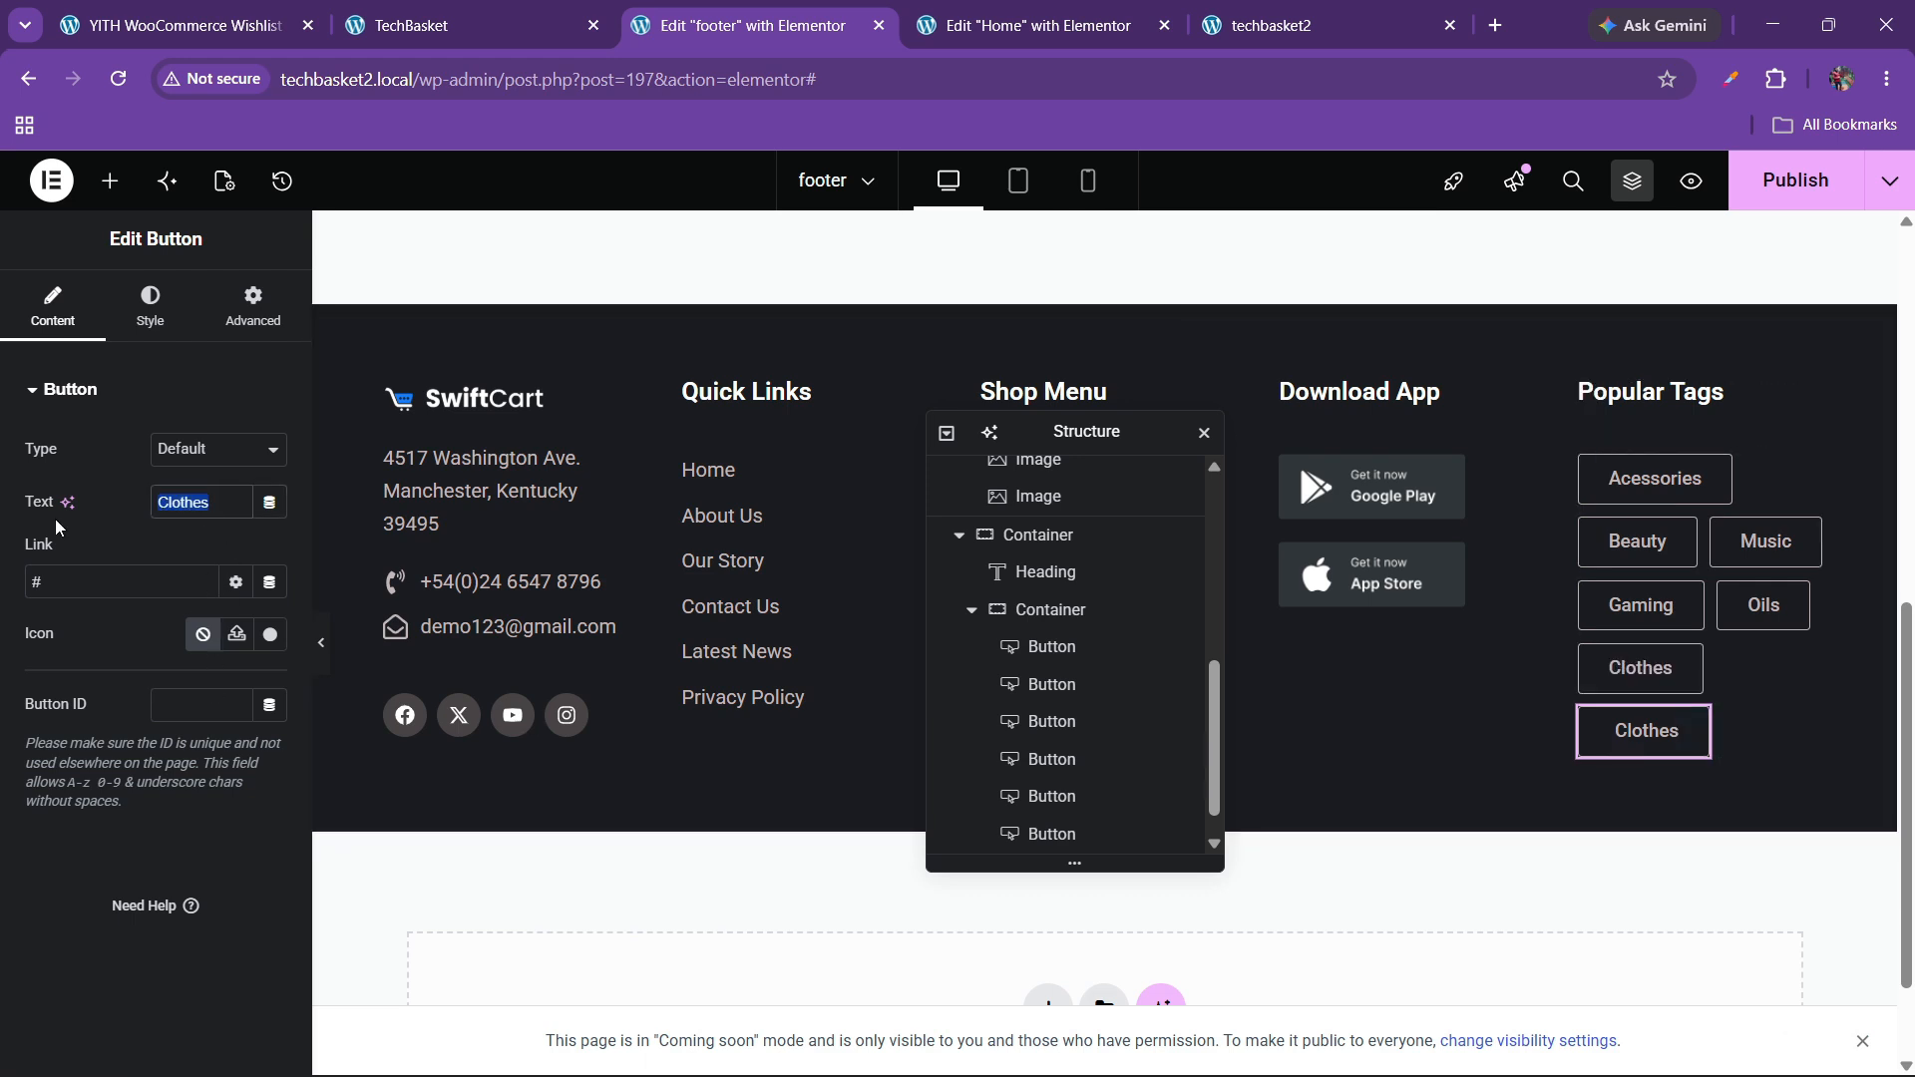
{"action": "type", "text": "Electronic"}
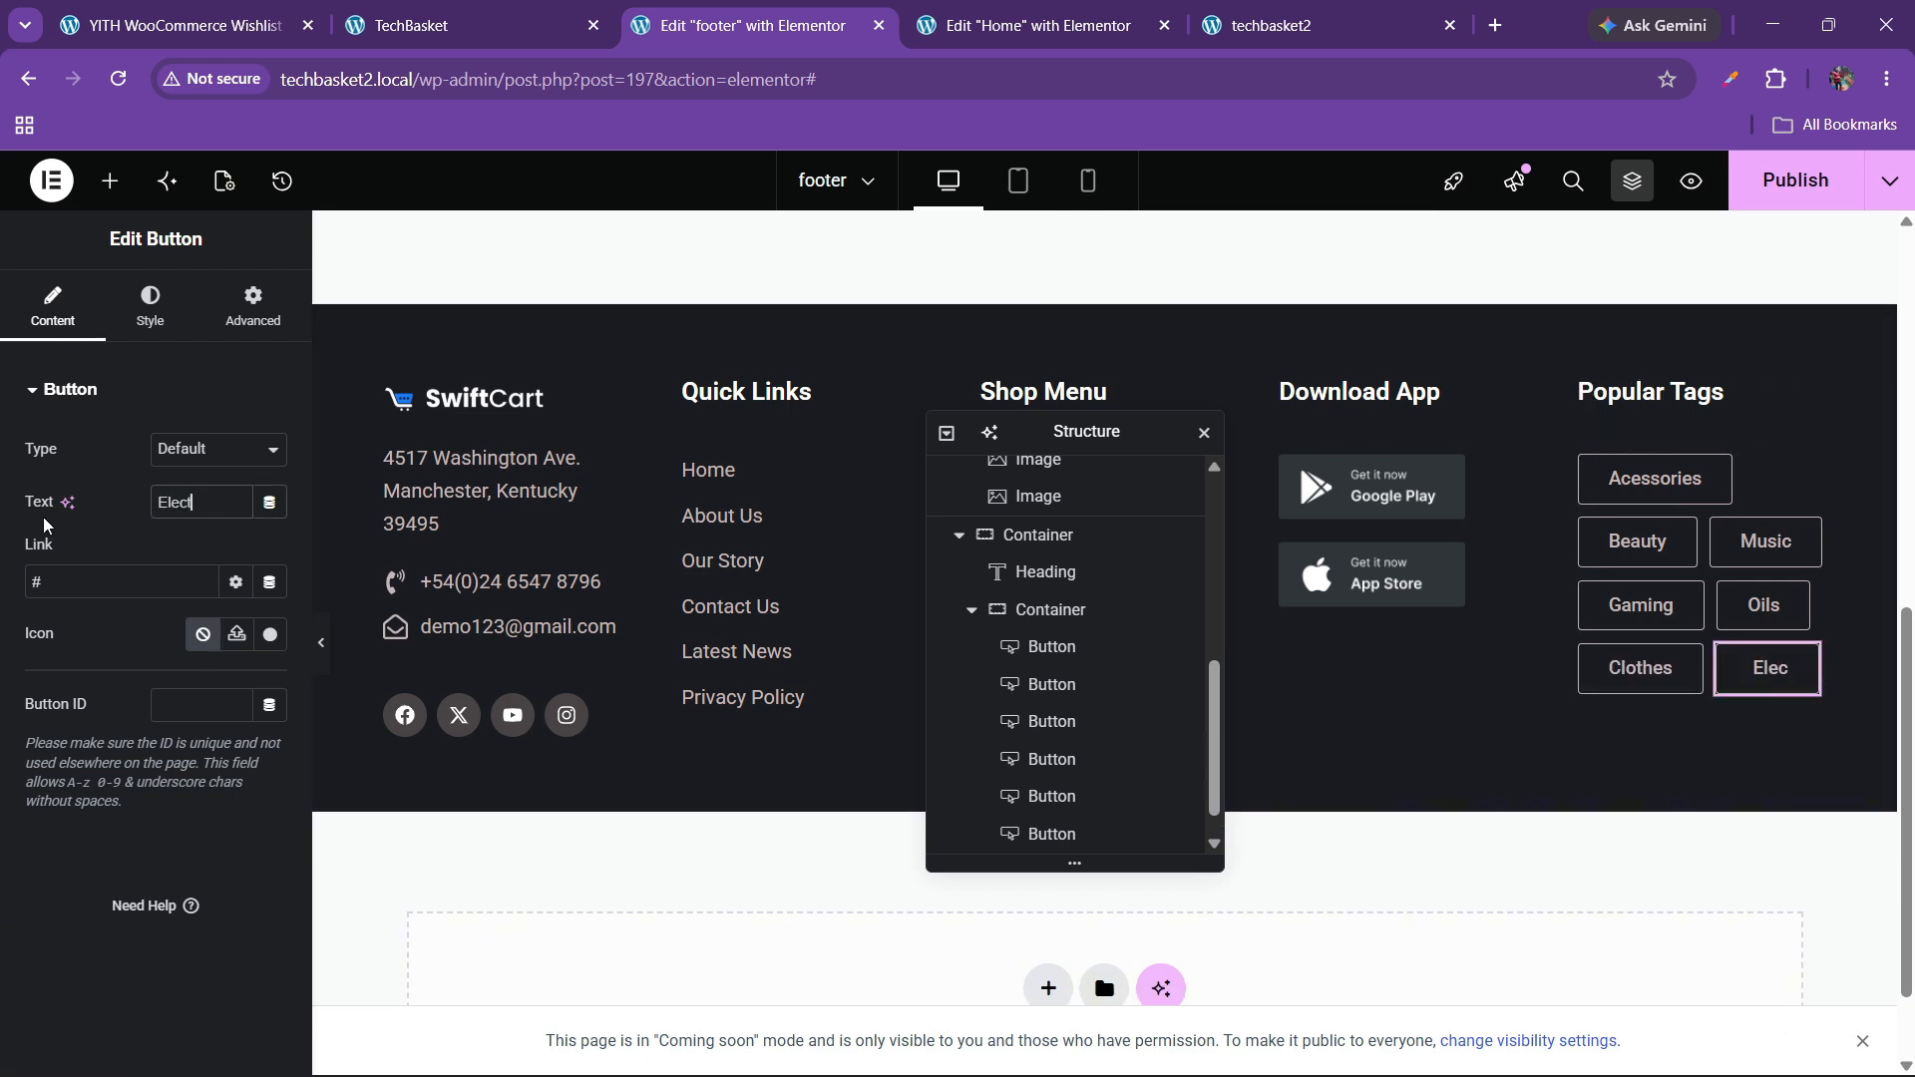
{"action": "type", "text": "s"}
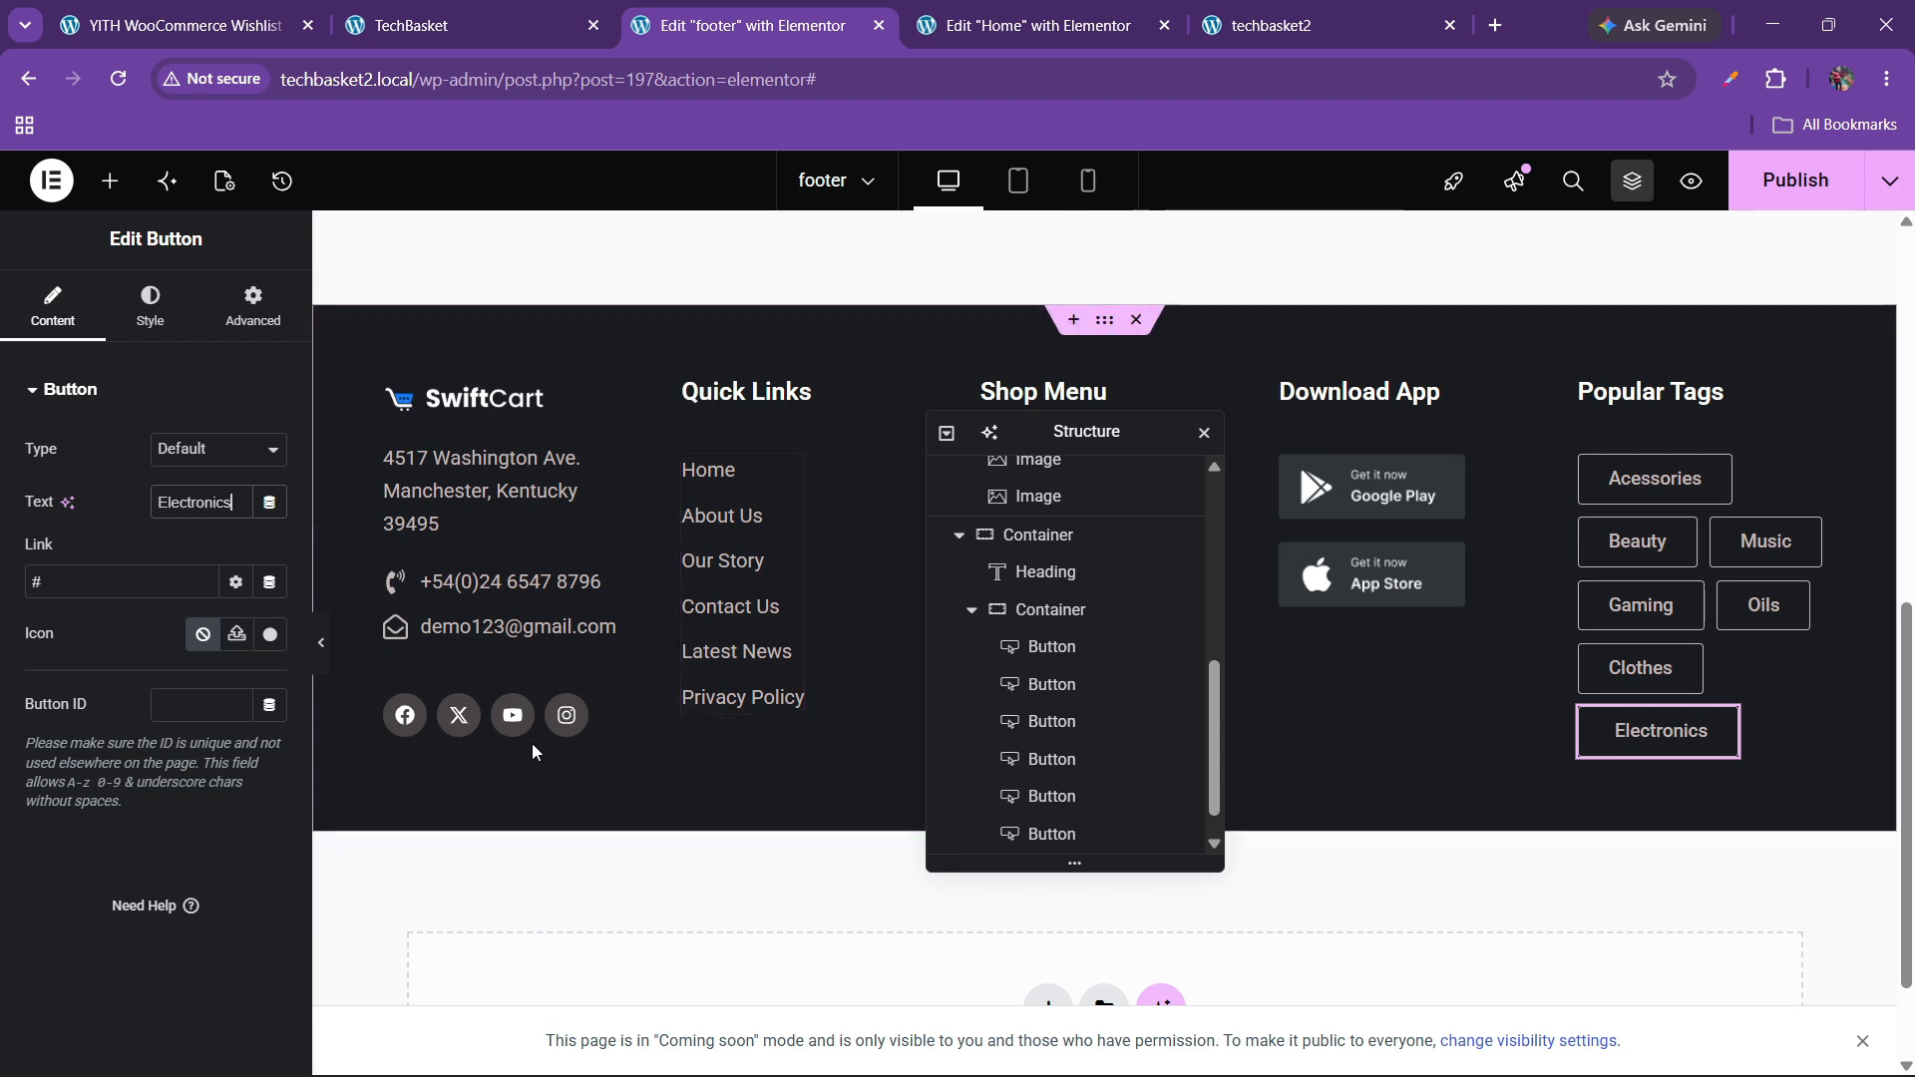
- Preview the footer at full width and dismiss the "Coming soon" notice
{"action": "left_click", "coordinate": [321, 644]}
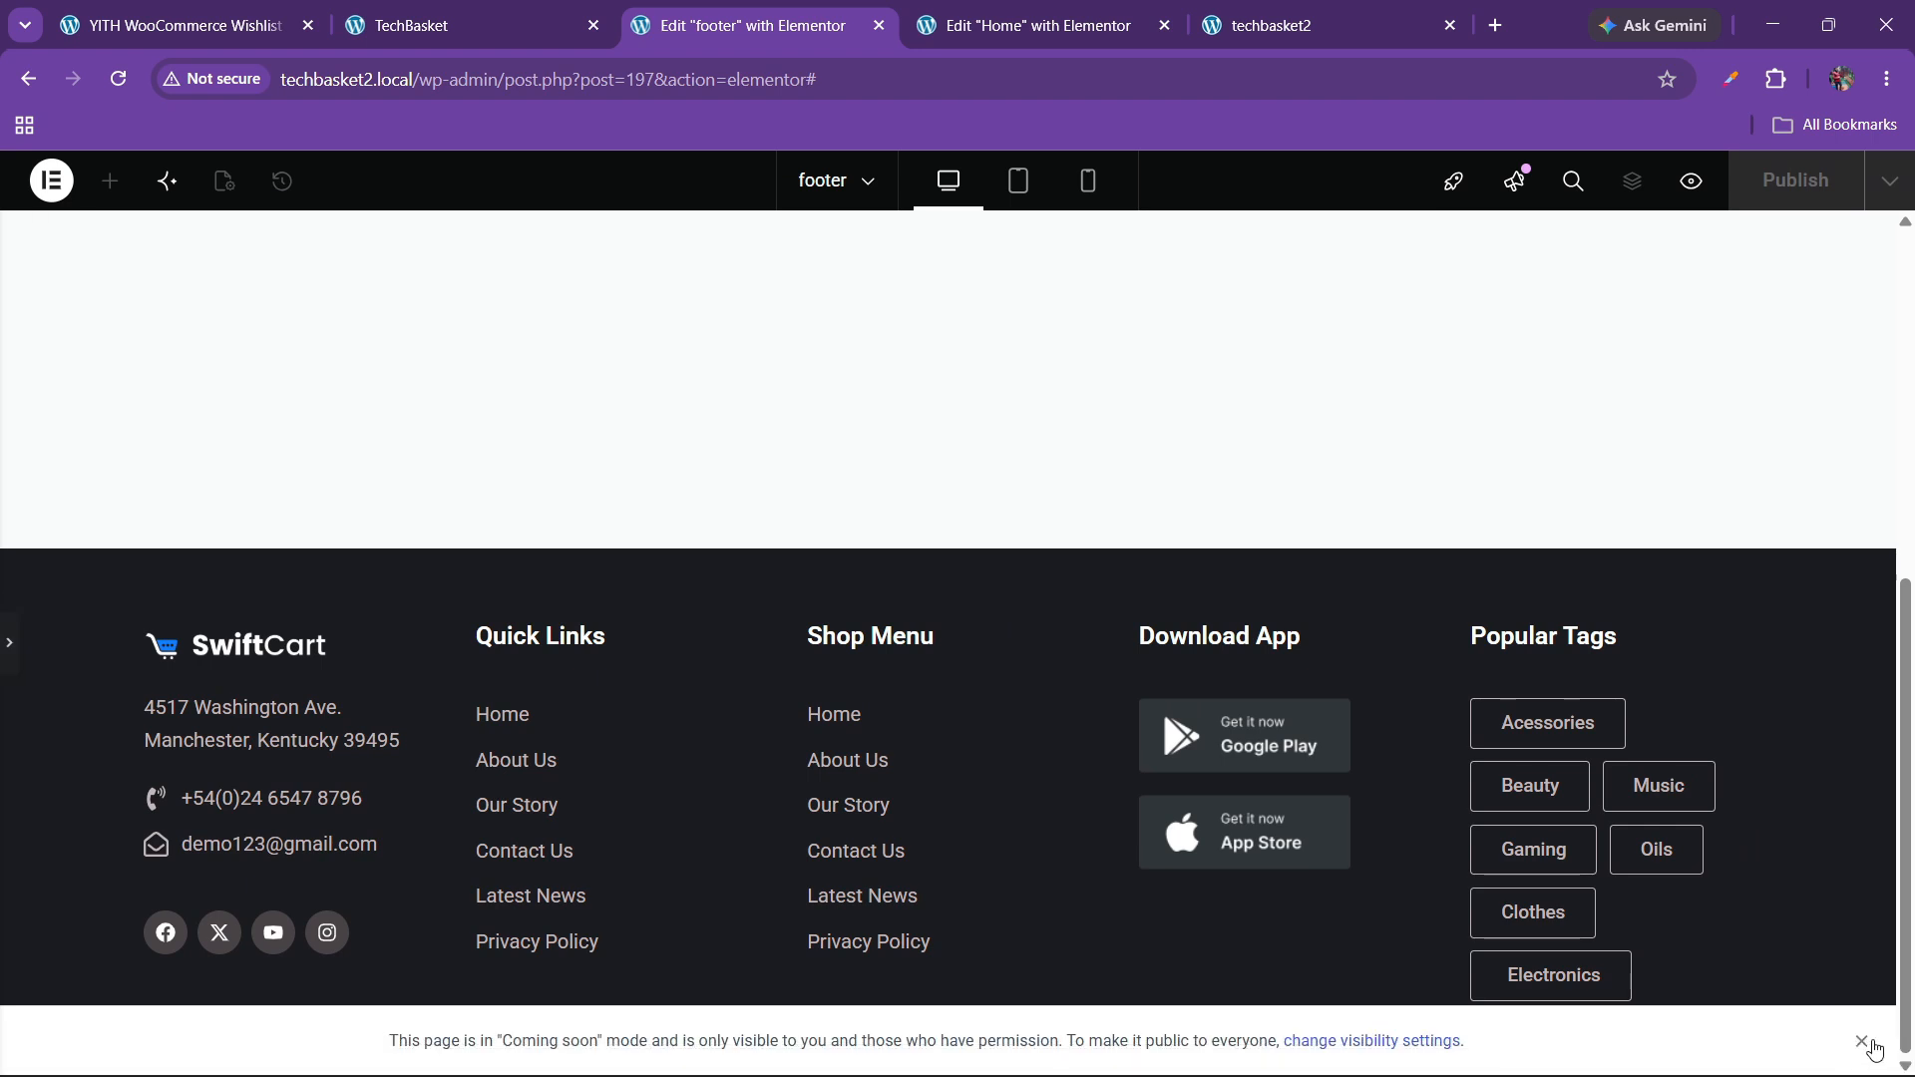
{"action": "left_click", "coordinate": [1861, 1042]}
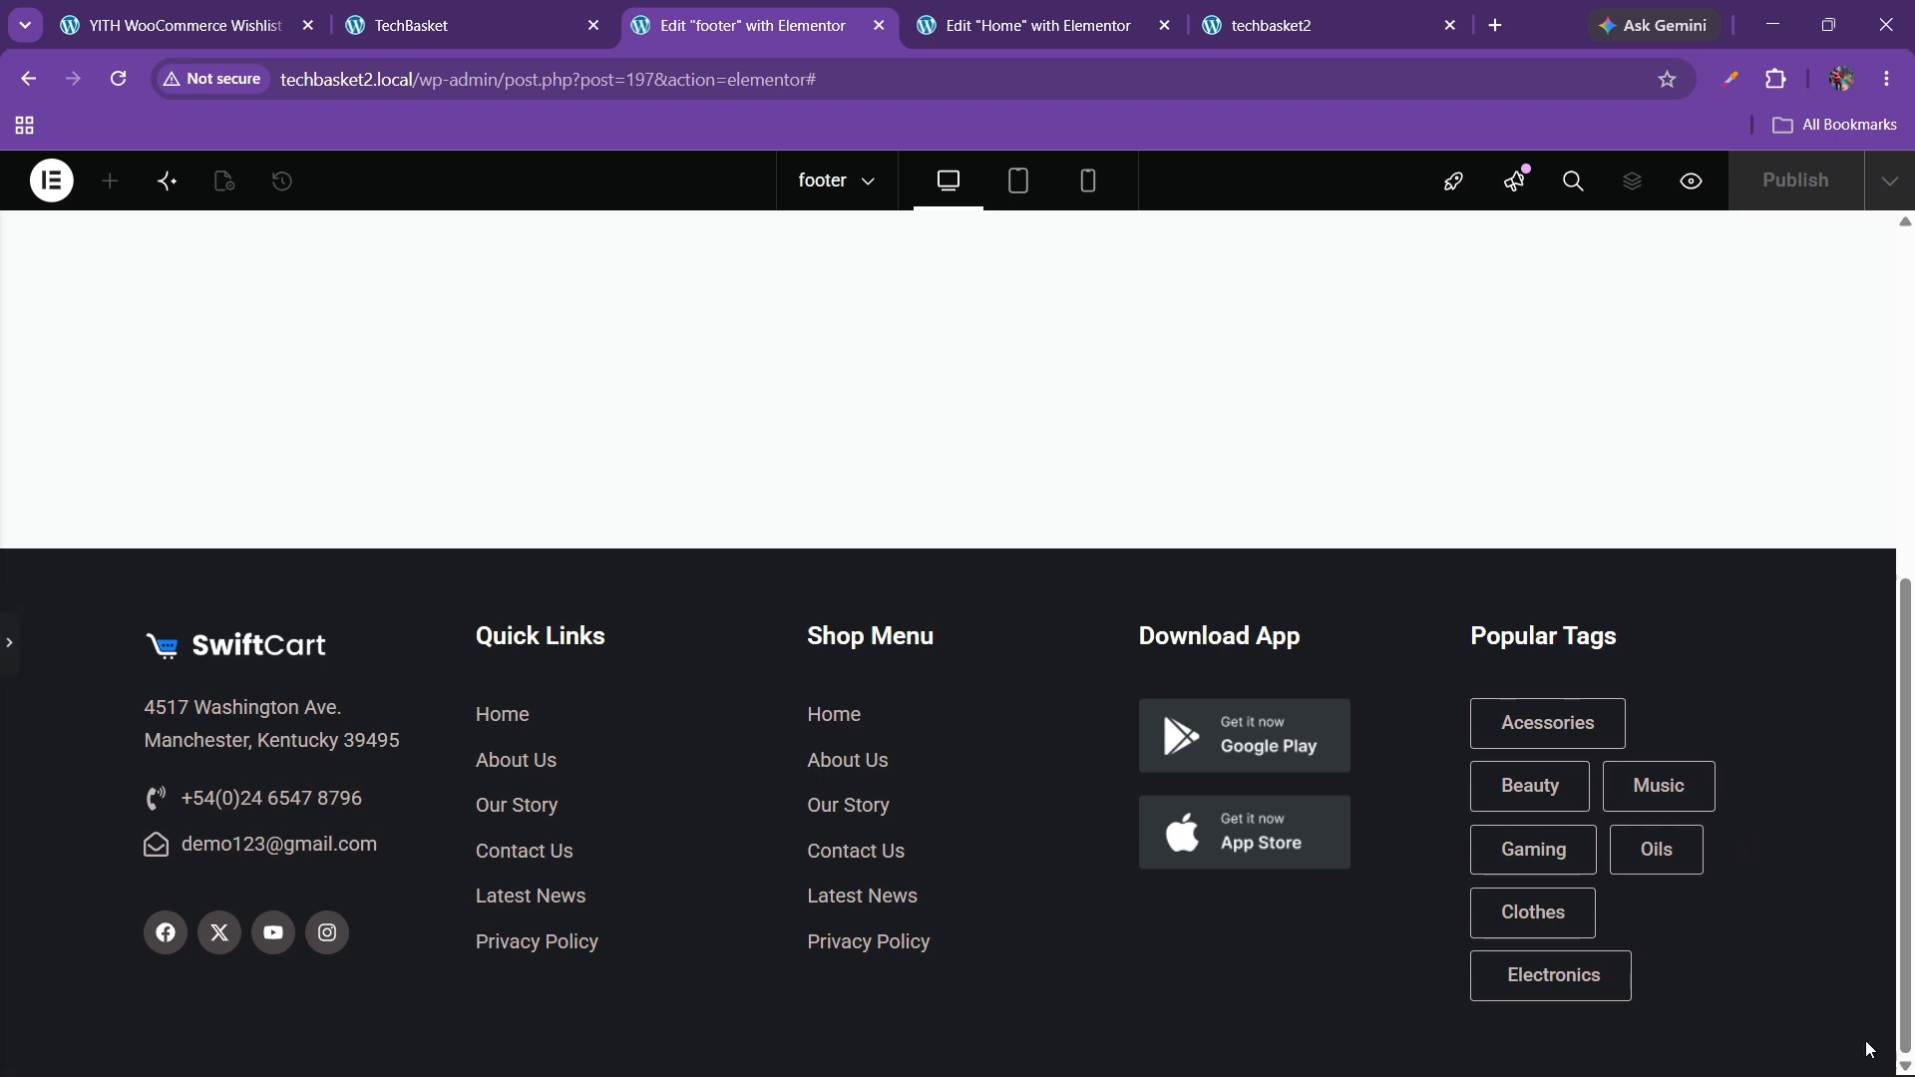
{"action": "left_click", "coordinate": [8, 654]}
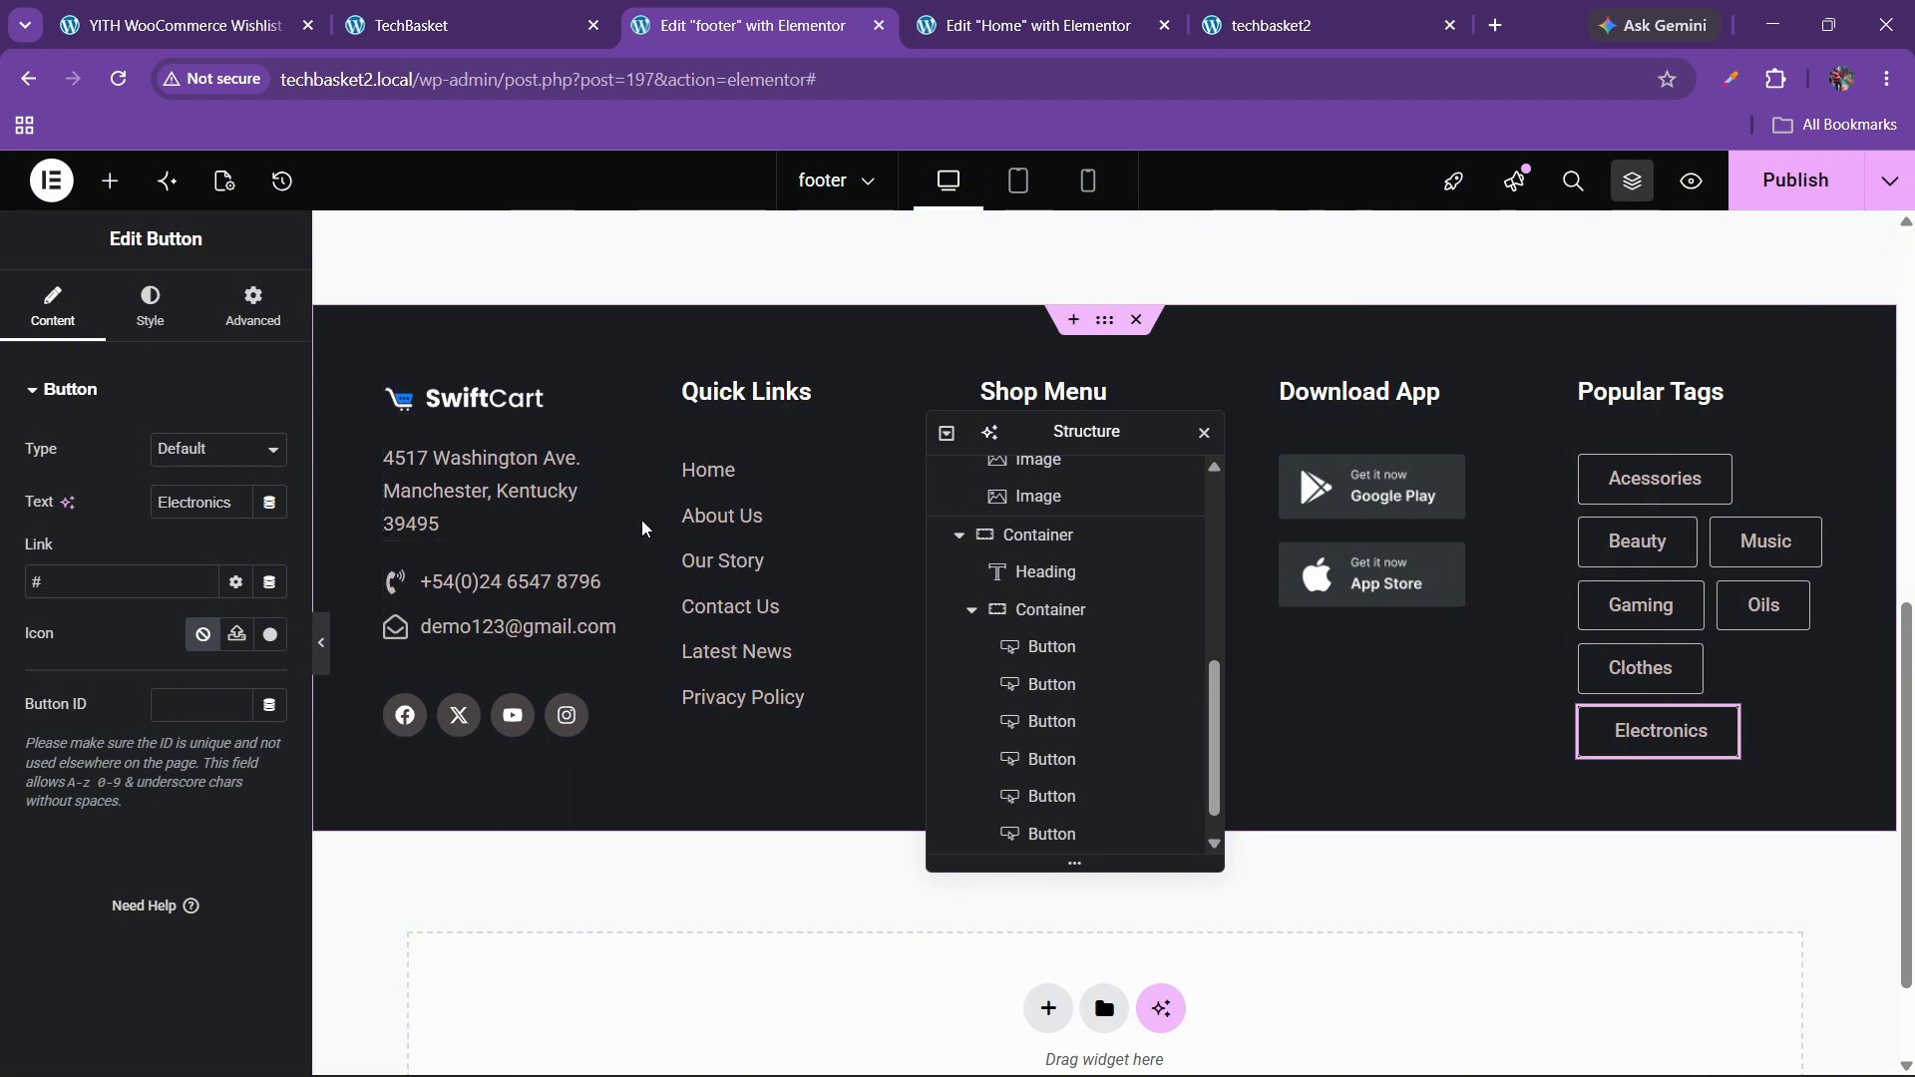
- Widen the logo column and narrow the Quick Links, Shop Menu and Download App columns to give Popular Tags more room
{"action": "left_click_drag", "start_coordinate": [629, 527], "coordinate": [722, 530]}
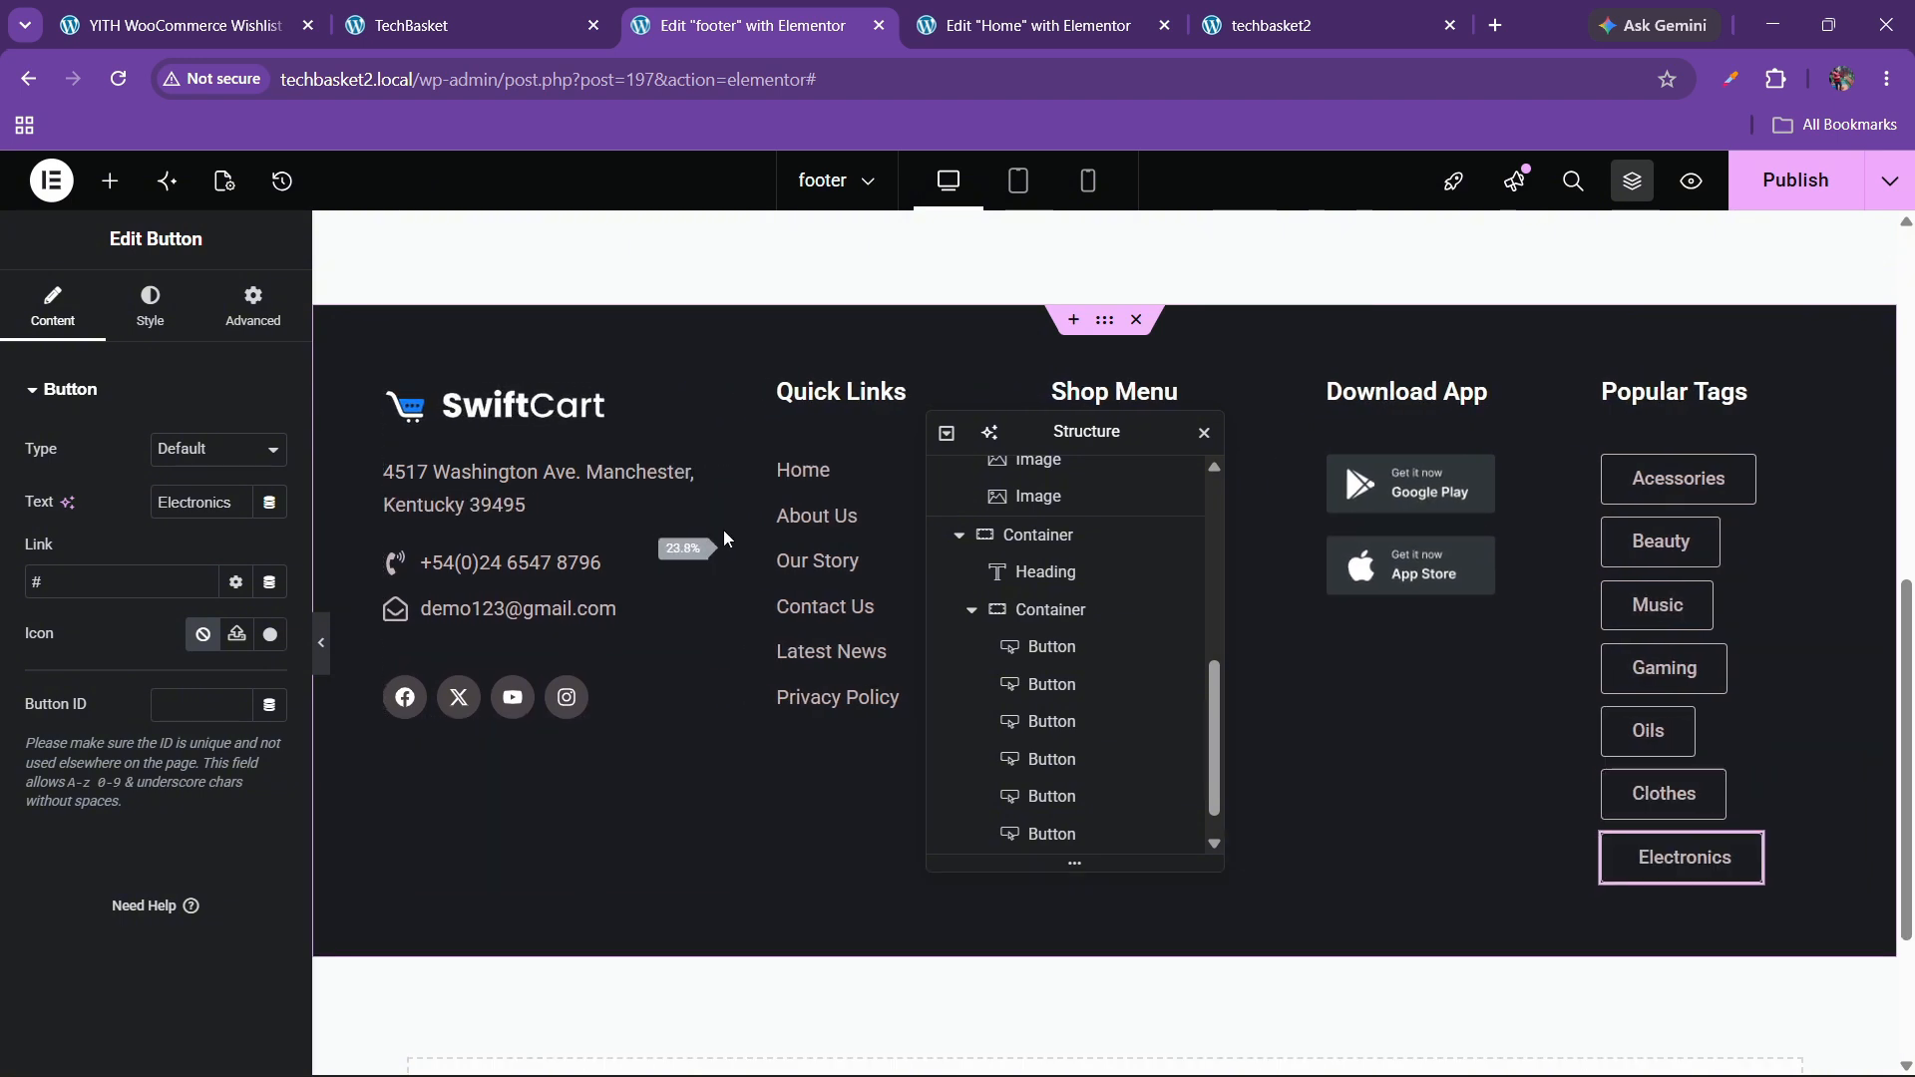
{"action": "left_click", "coordinate": [1203, 432]}
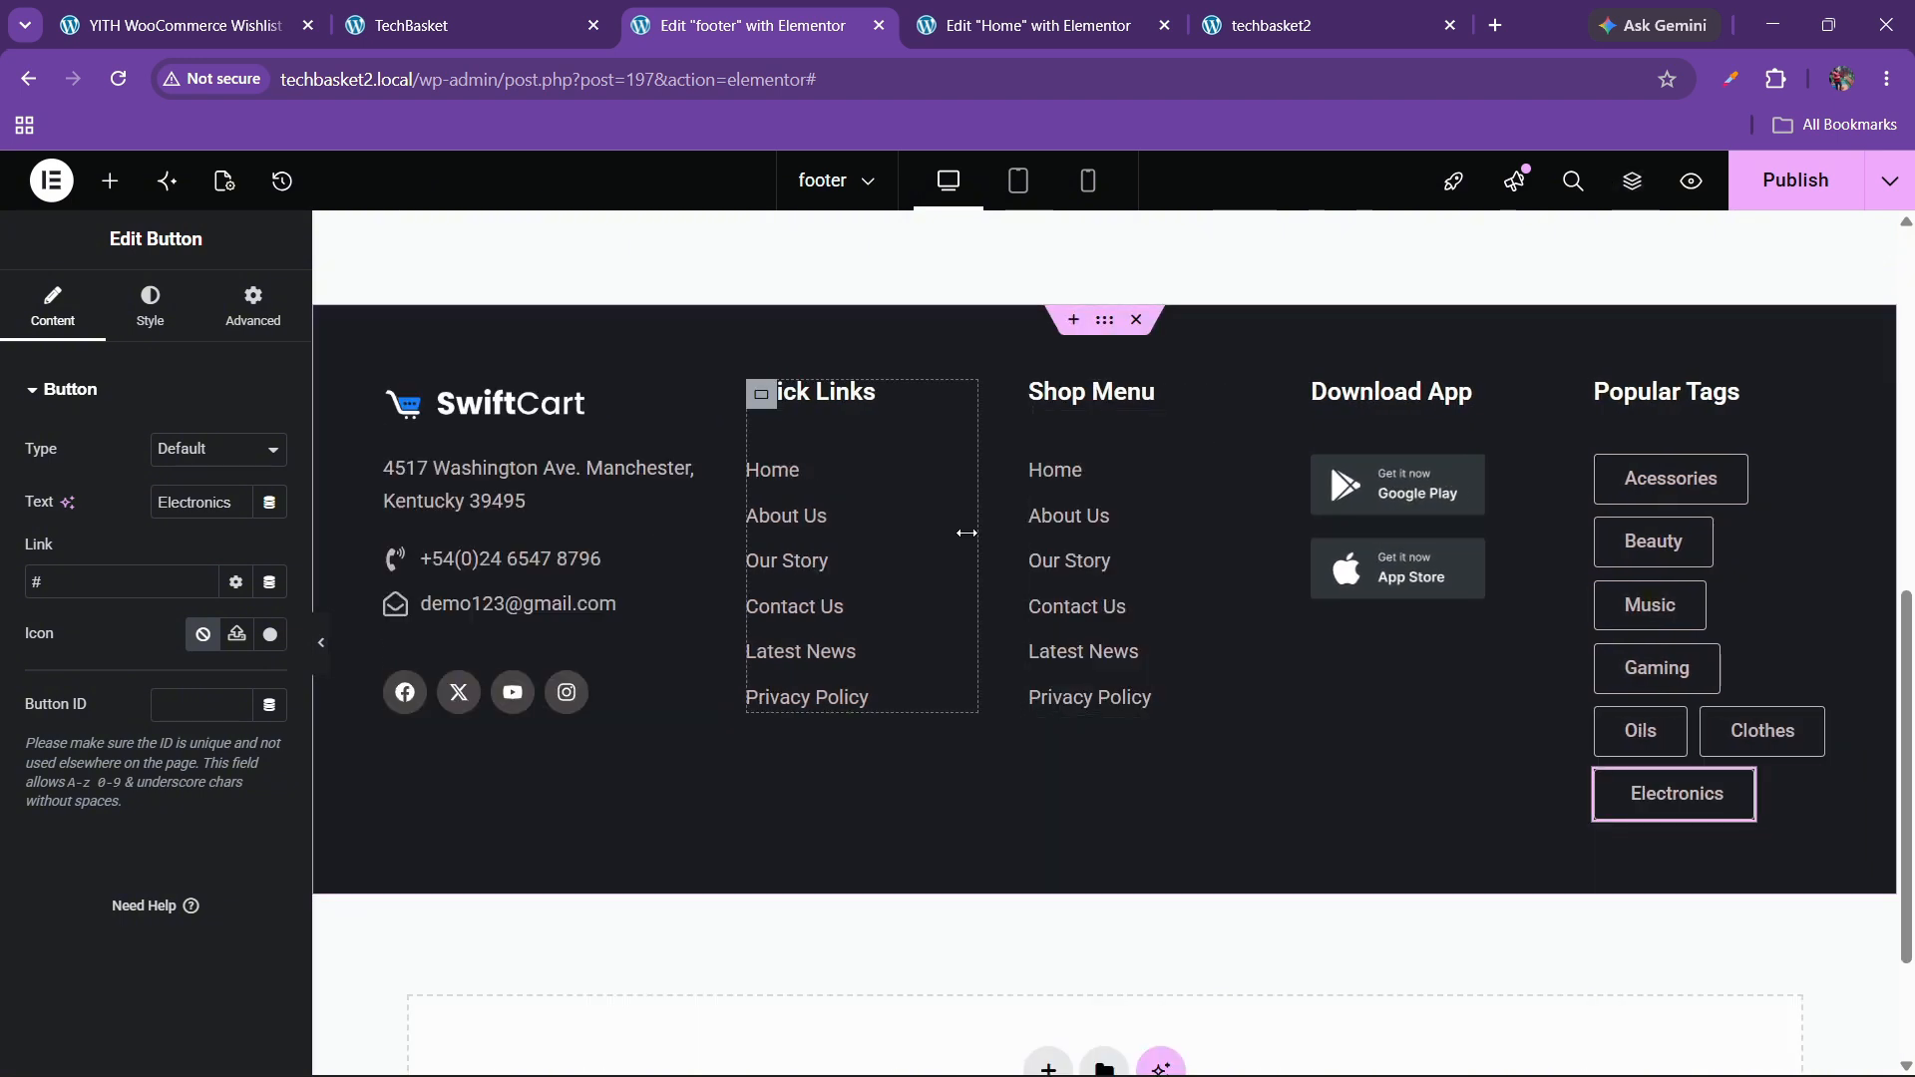
{"action": "left_click_drag", "start_coordinate": [975, 527], "coordinate": [875, 546]}
{"action": "left_click_drag", "start_coordinate": [1206, 549], "coordinate": [1115, 589]}
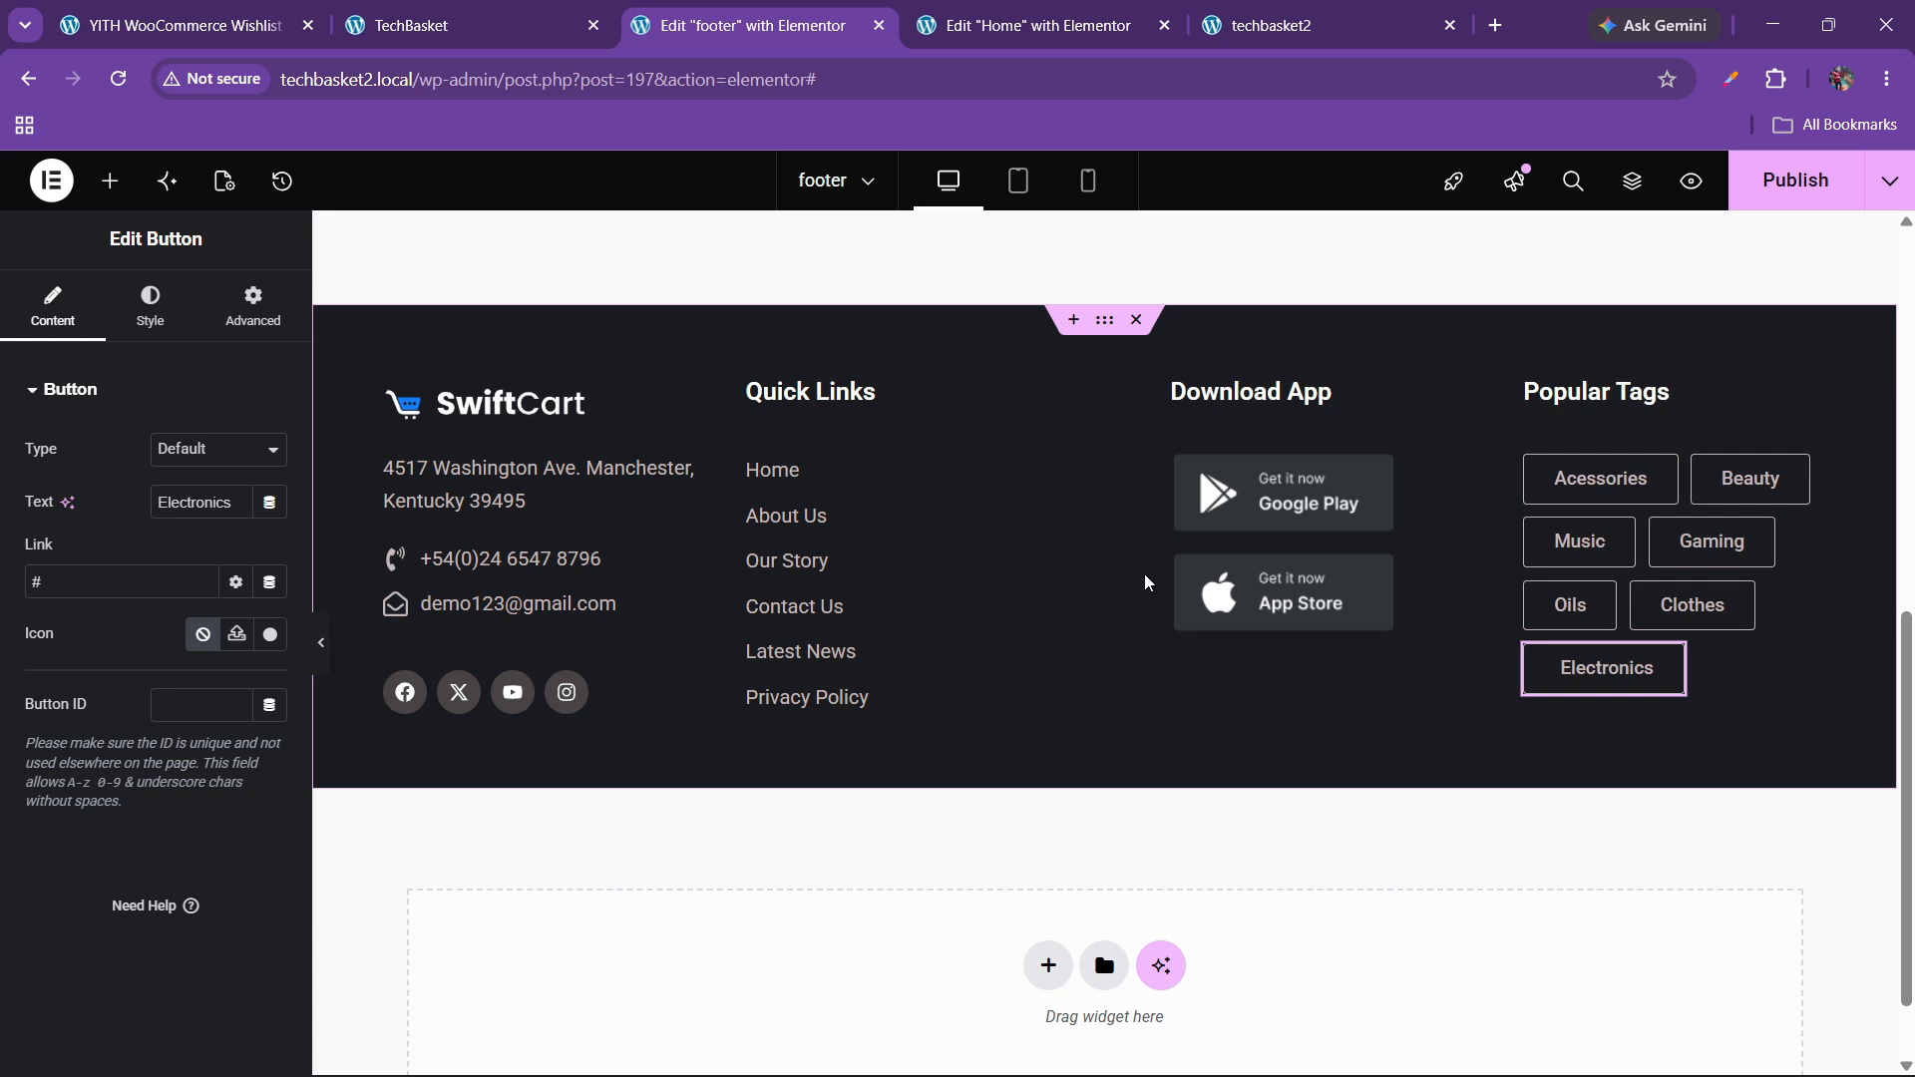
{"action": "left_click_drag", "start_coordinate": [1459, 534], "coordinate": [1391, 571]}
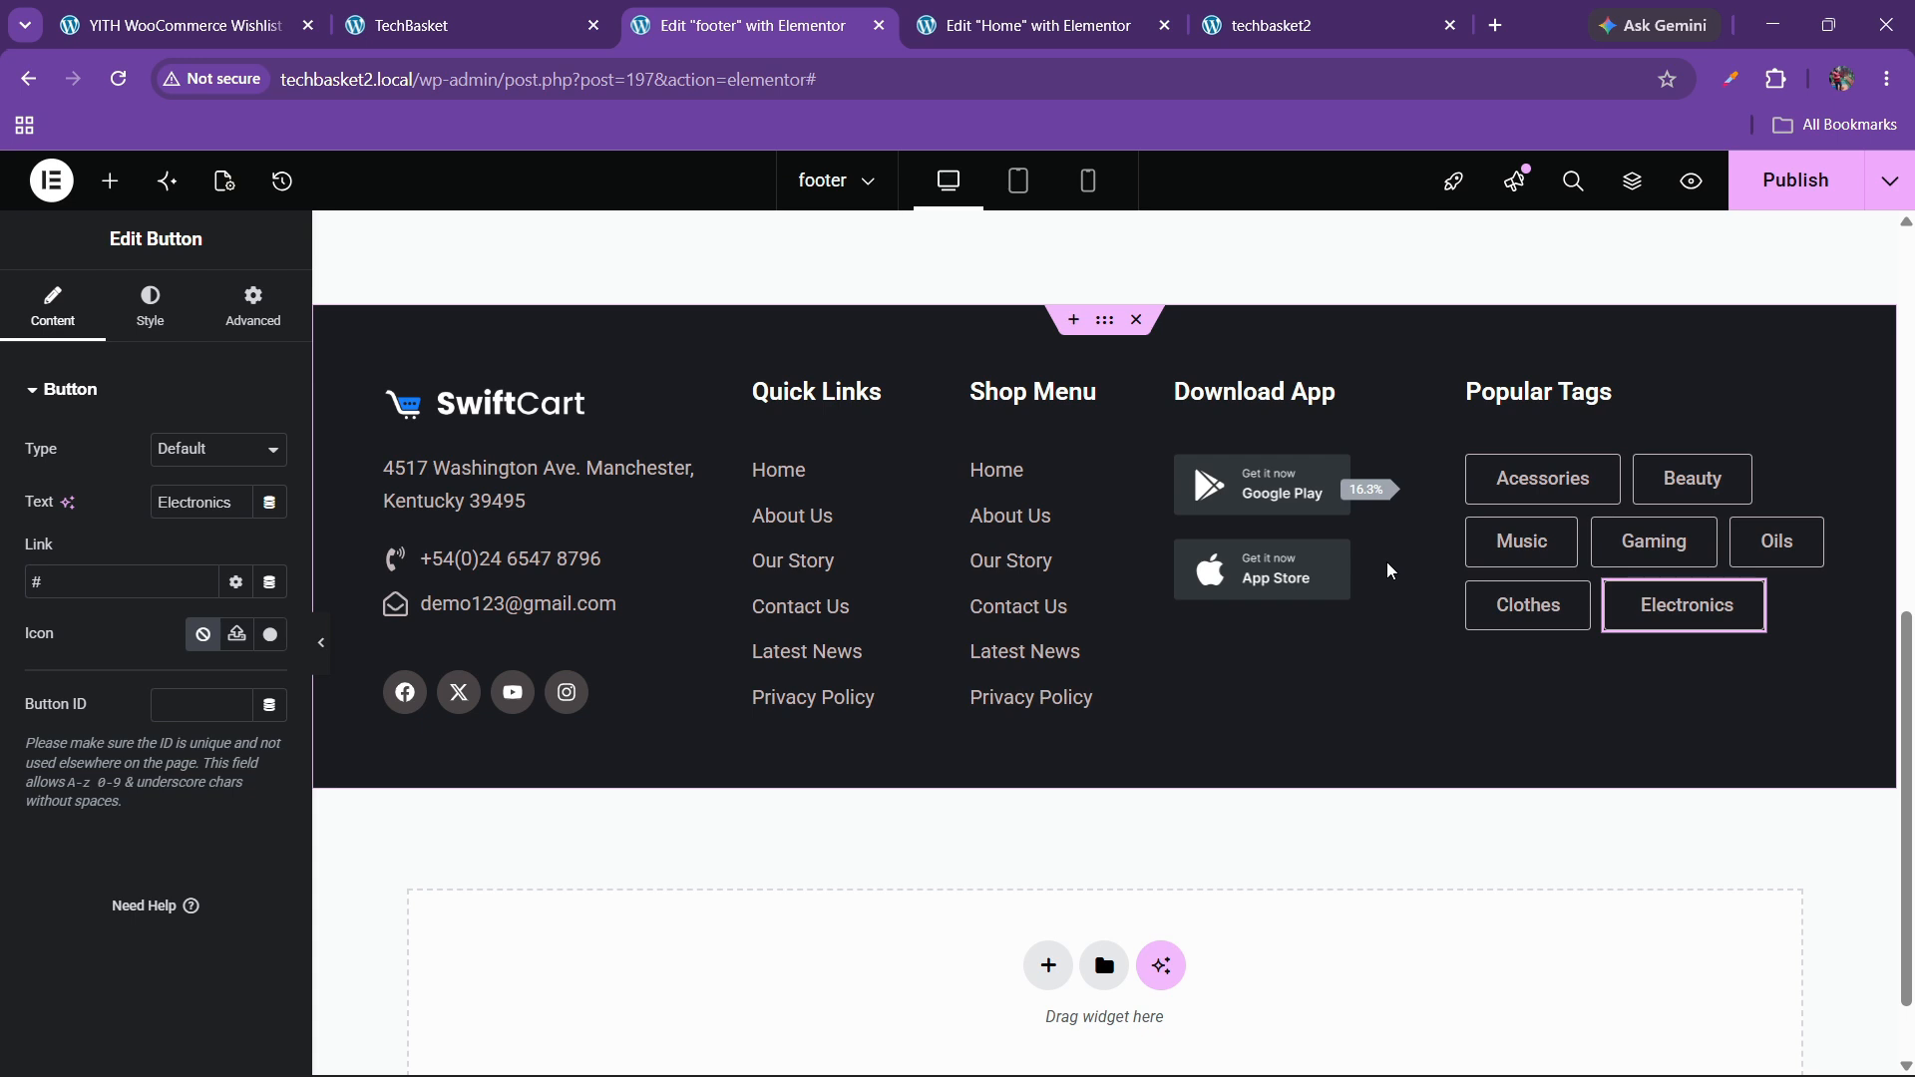
{"action": "left_click_drag", "start_coordinate": [1391, 571], "coordinate": [1391, 570]}
- Preview the adjusted footer columns at full width and publish the footer template
{"action": "left_click", "coordinate": [321, 642]}
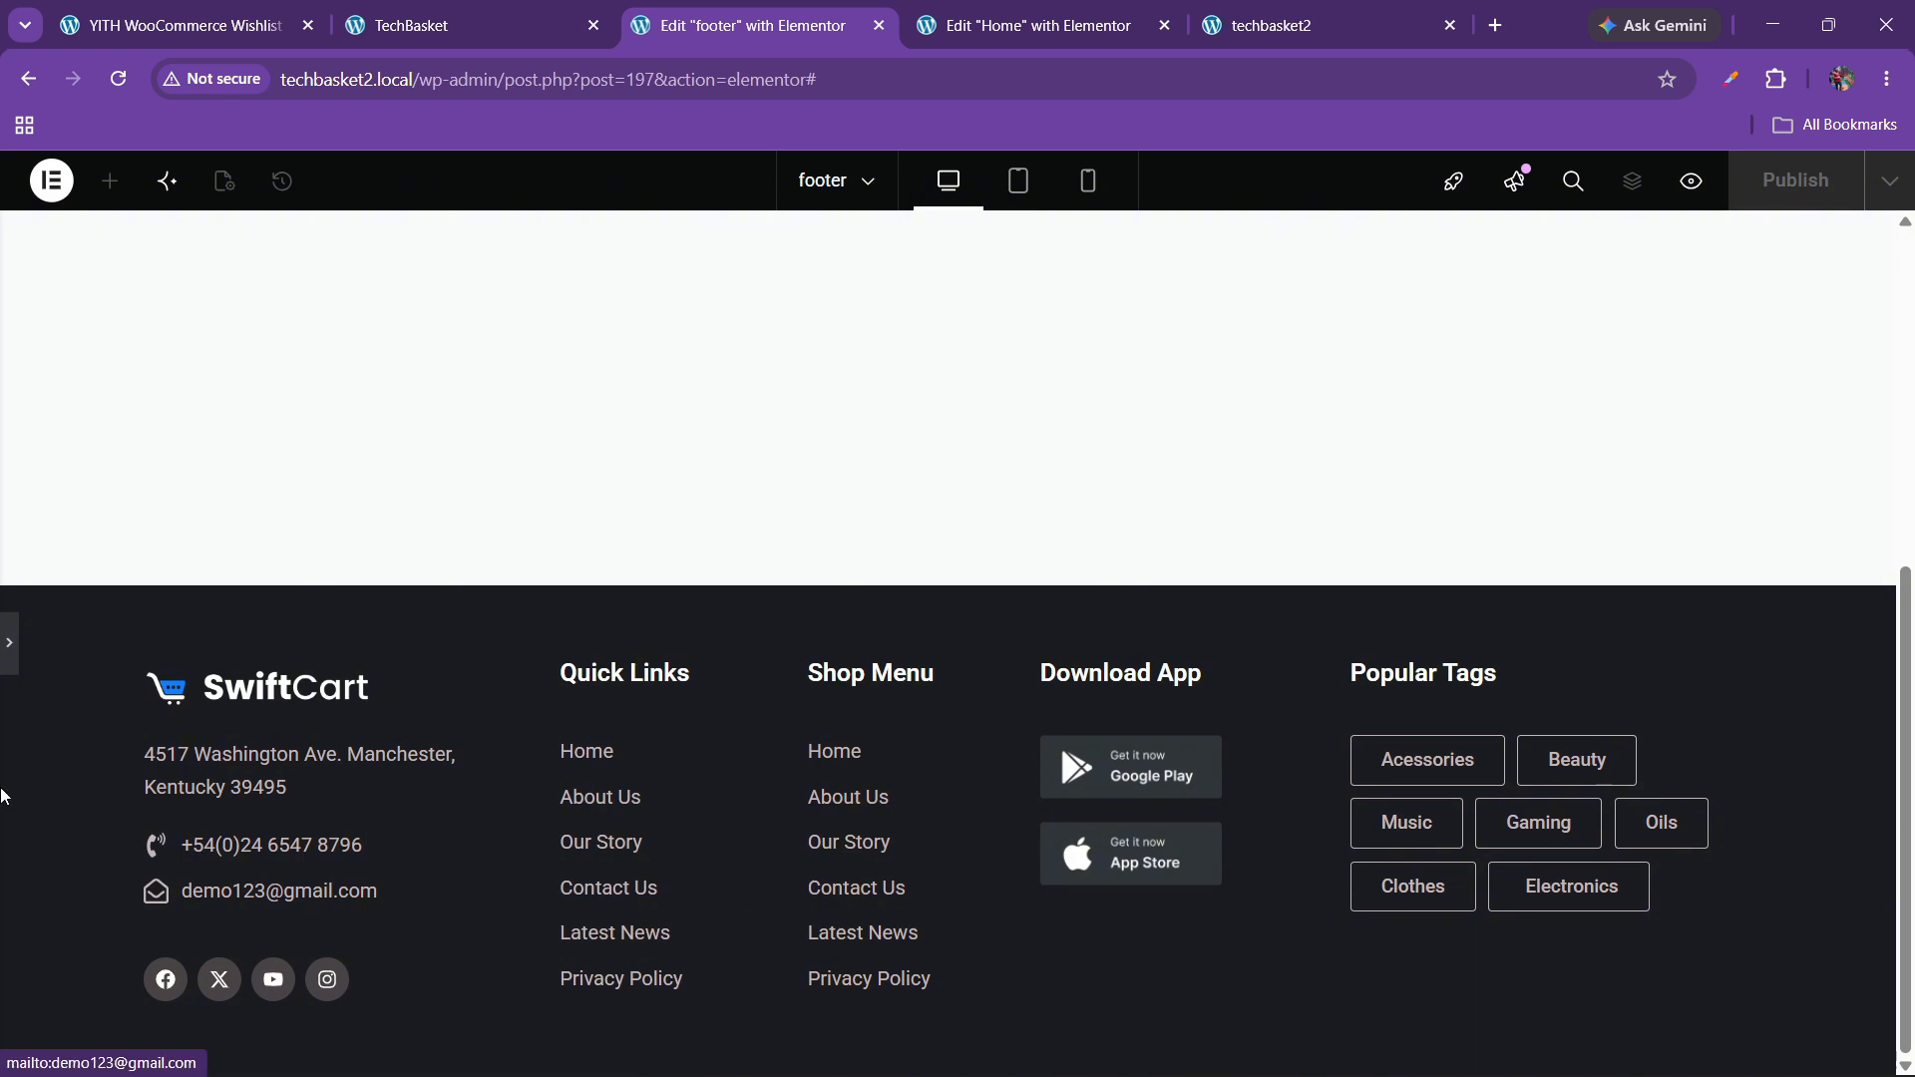
{"action": "left_click", "coordinate": [9, 642]}
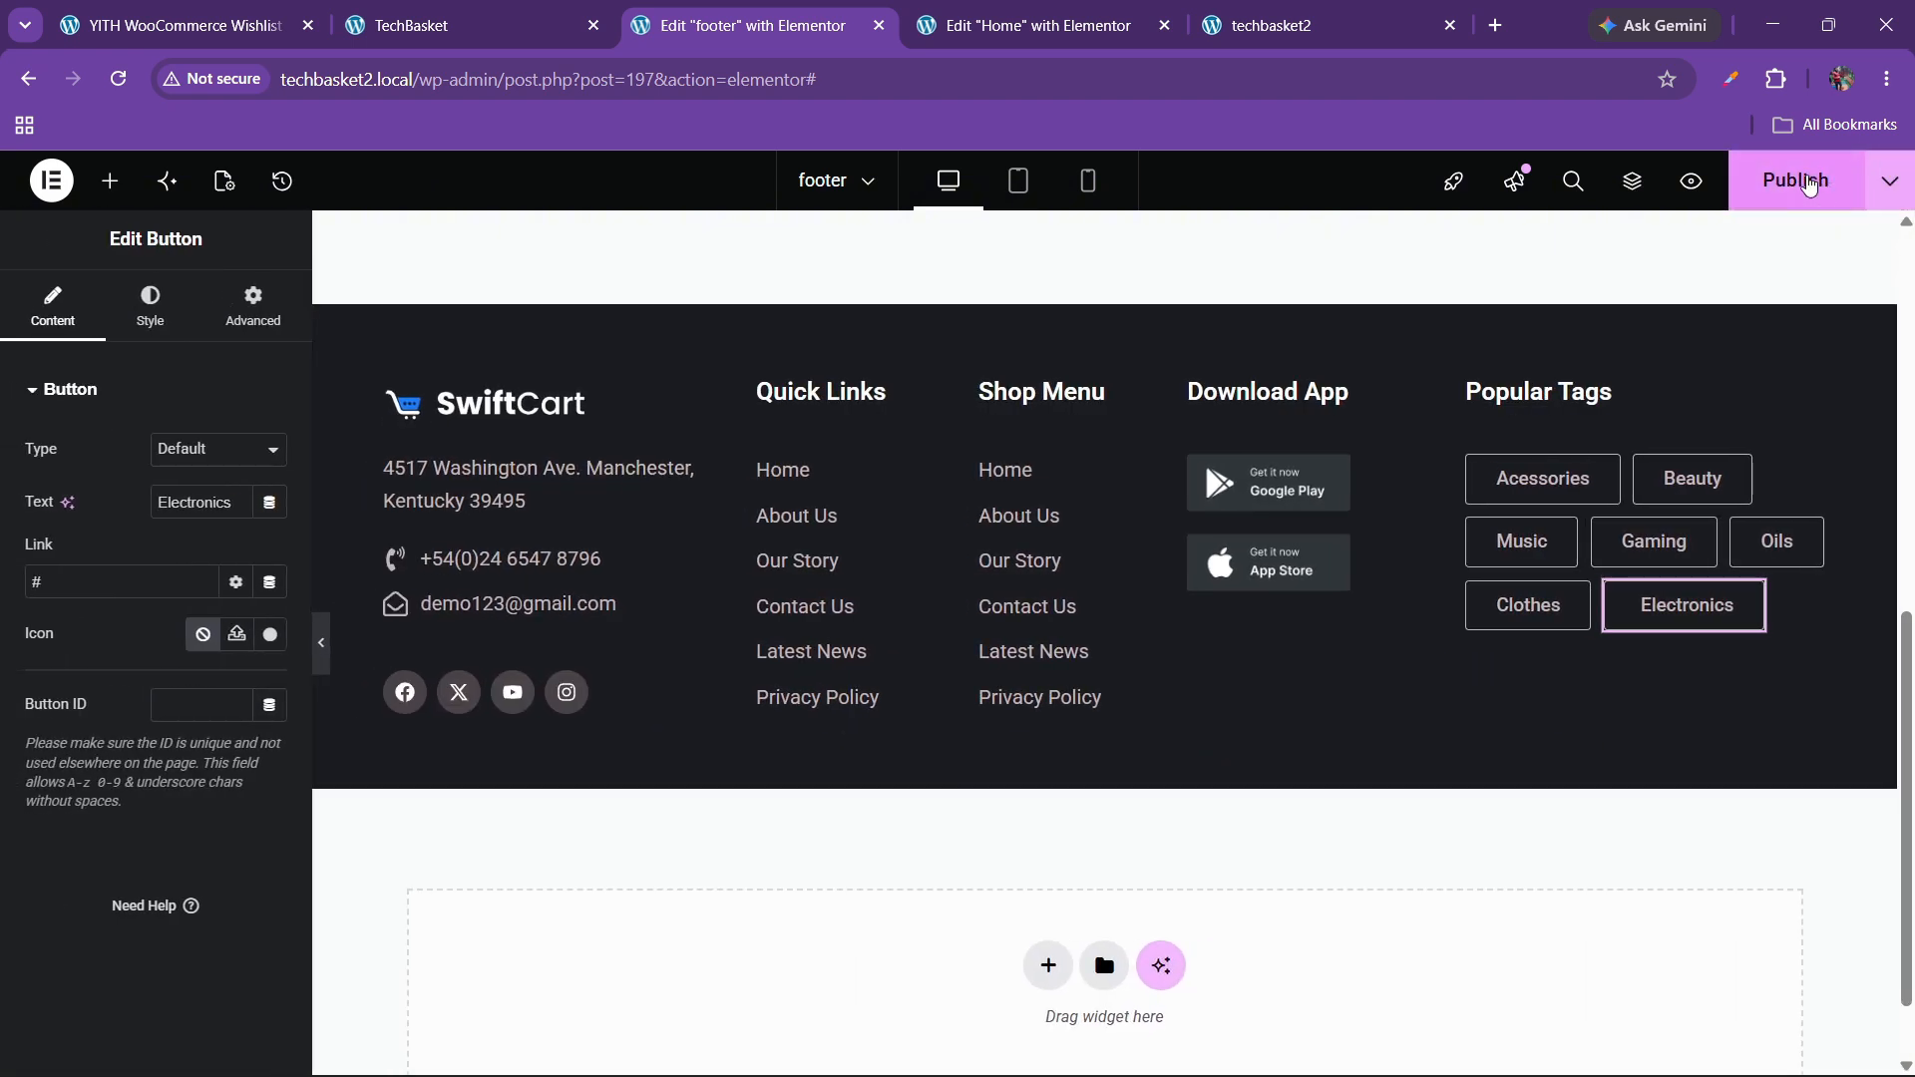
{"action": "left_click", "coordinate": [1808, 186]}
- Set the SwiftCart logo image's custom width to 70% and publish the footer again
{"action": "left_click", "coordinate": [404, 402]}
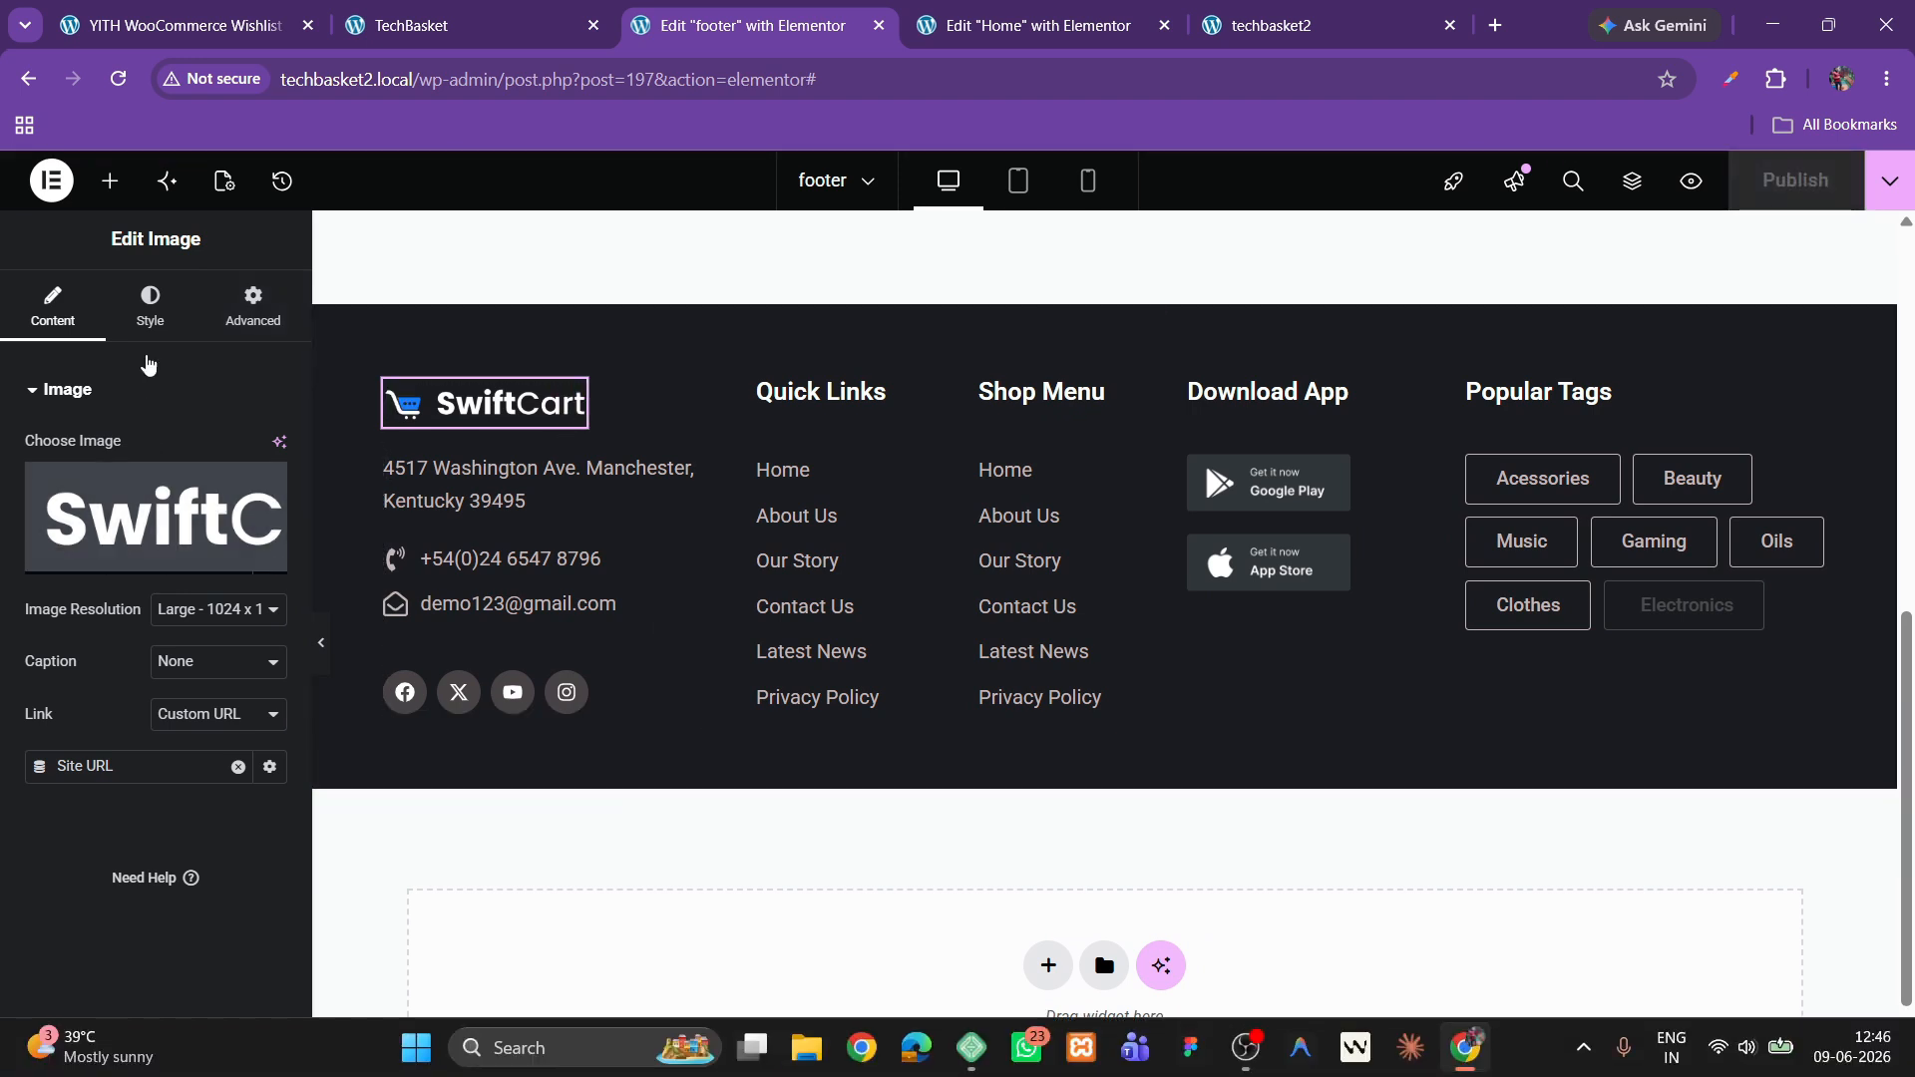
{"action": "left_click", "coordinate": [253, 305]}
{"action": "left_click", "coordinate": [268, 720]}
{"action": "left_click", "coordinate": [267, 720]}
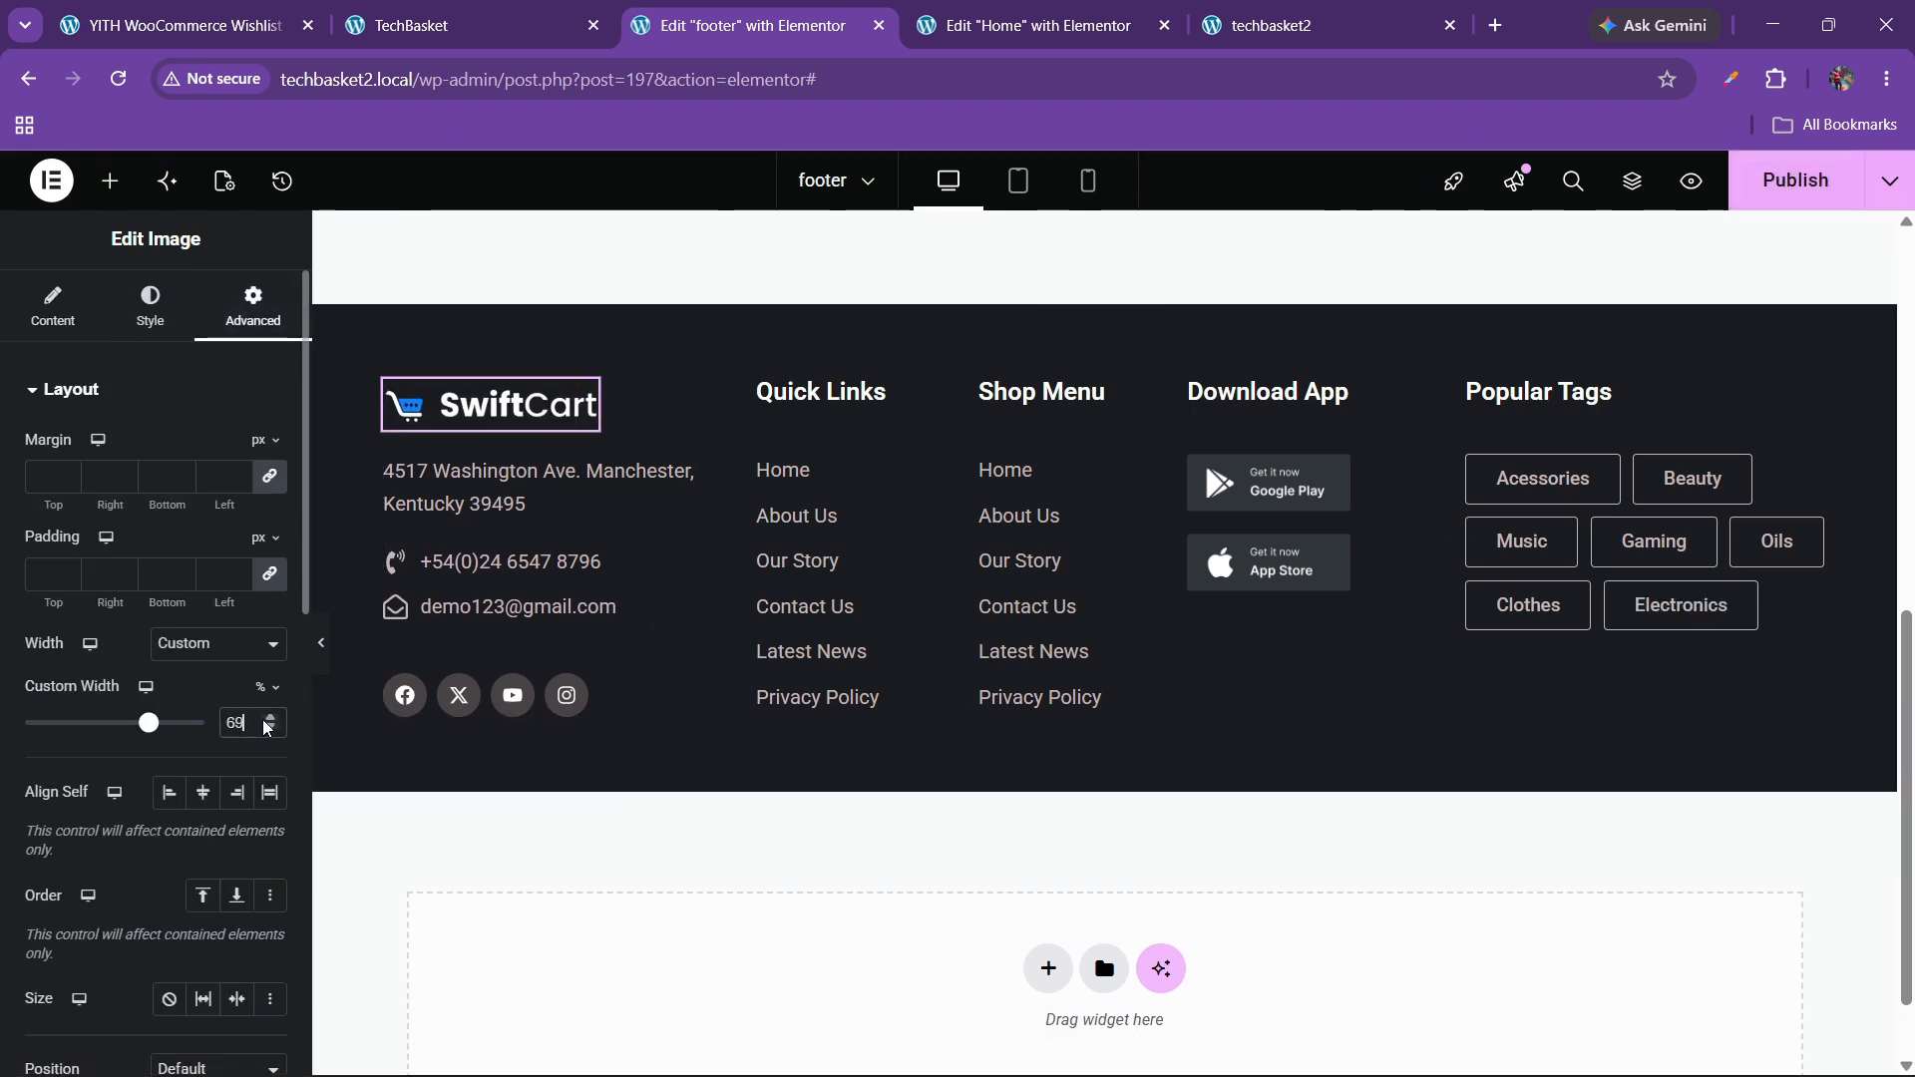
{"action": "left_click", "coordinate": [267, 720]}
{"action": "left_click", "coordinate": [1795, 181]}
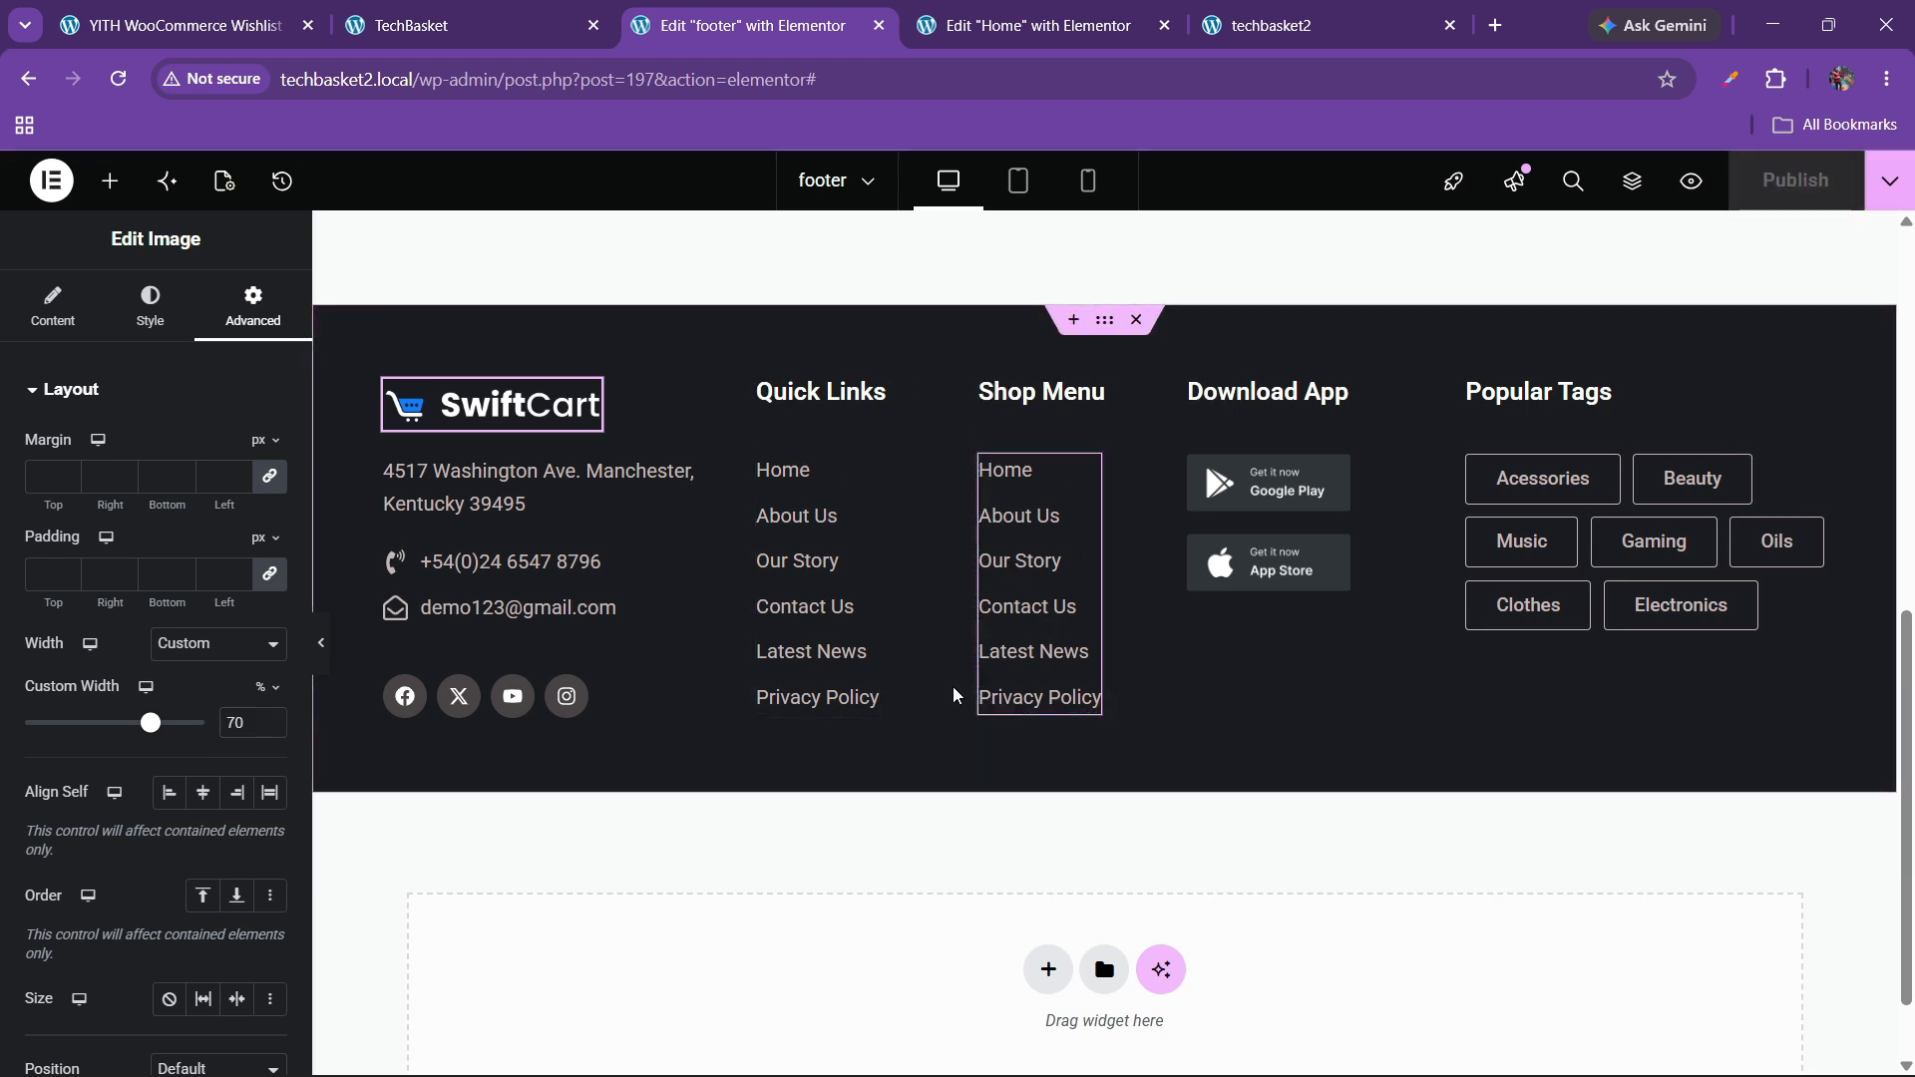
- Reload the live techbasket2 page and compare its footer with the reference TechBasket footer
{"action": "left_click", "coordinate": [1392, 18]}
{"action": "left_click", "coordinate": [123, 80]}
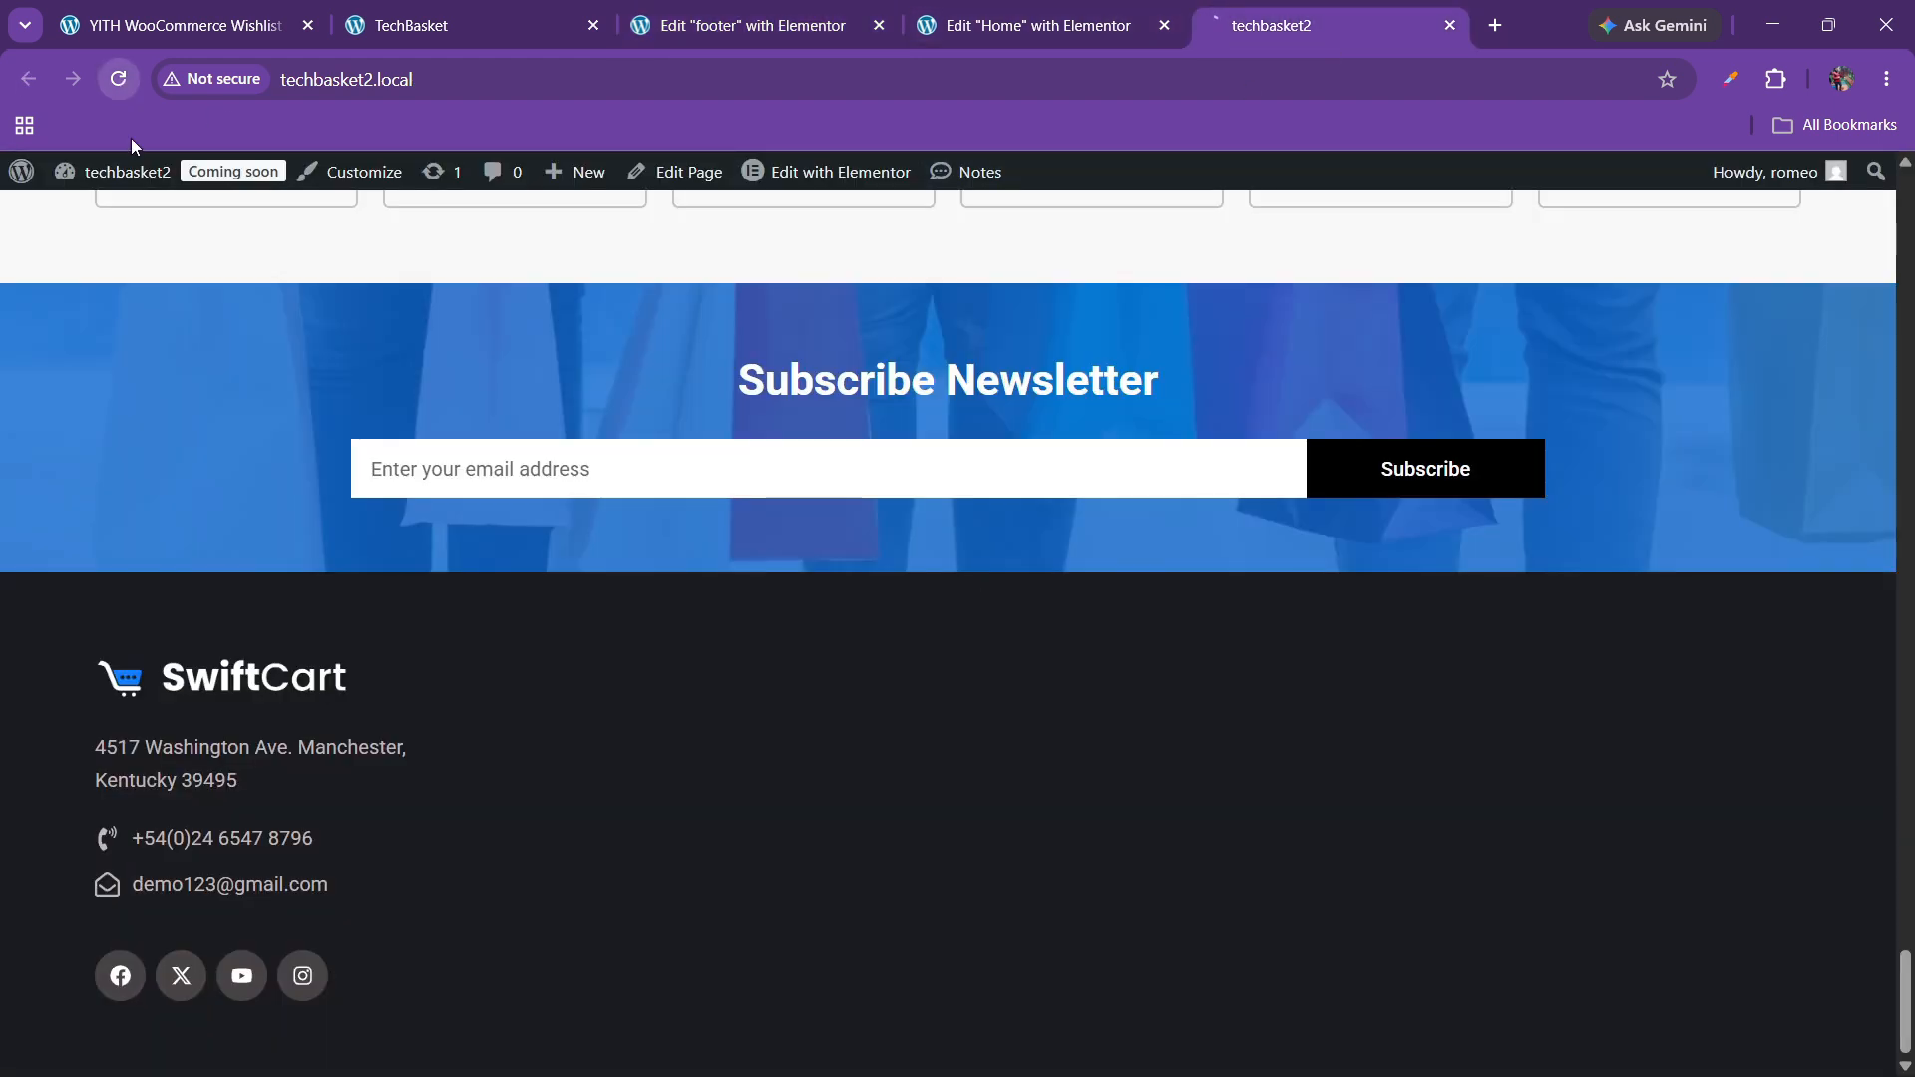
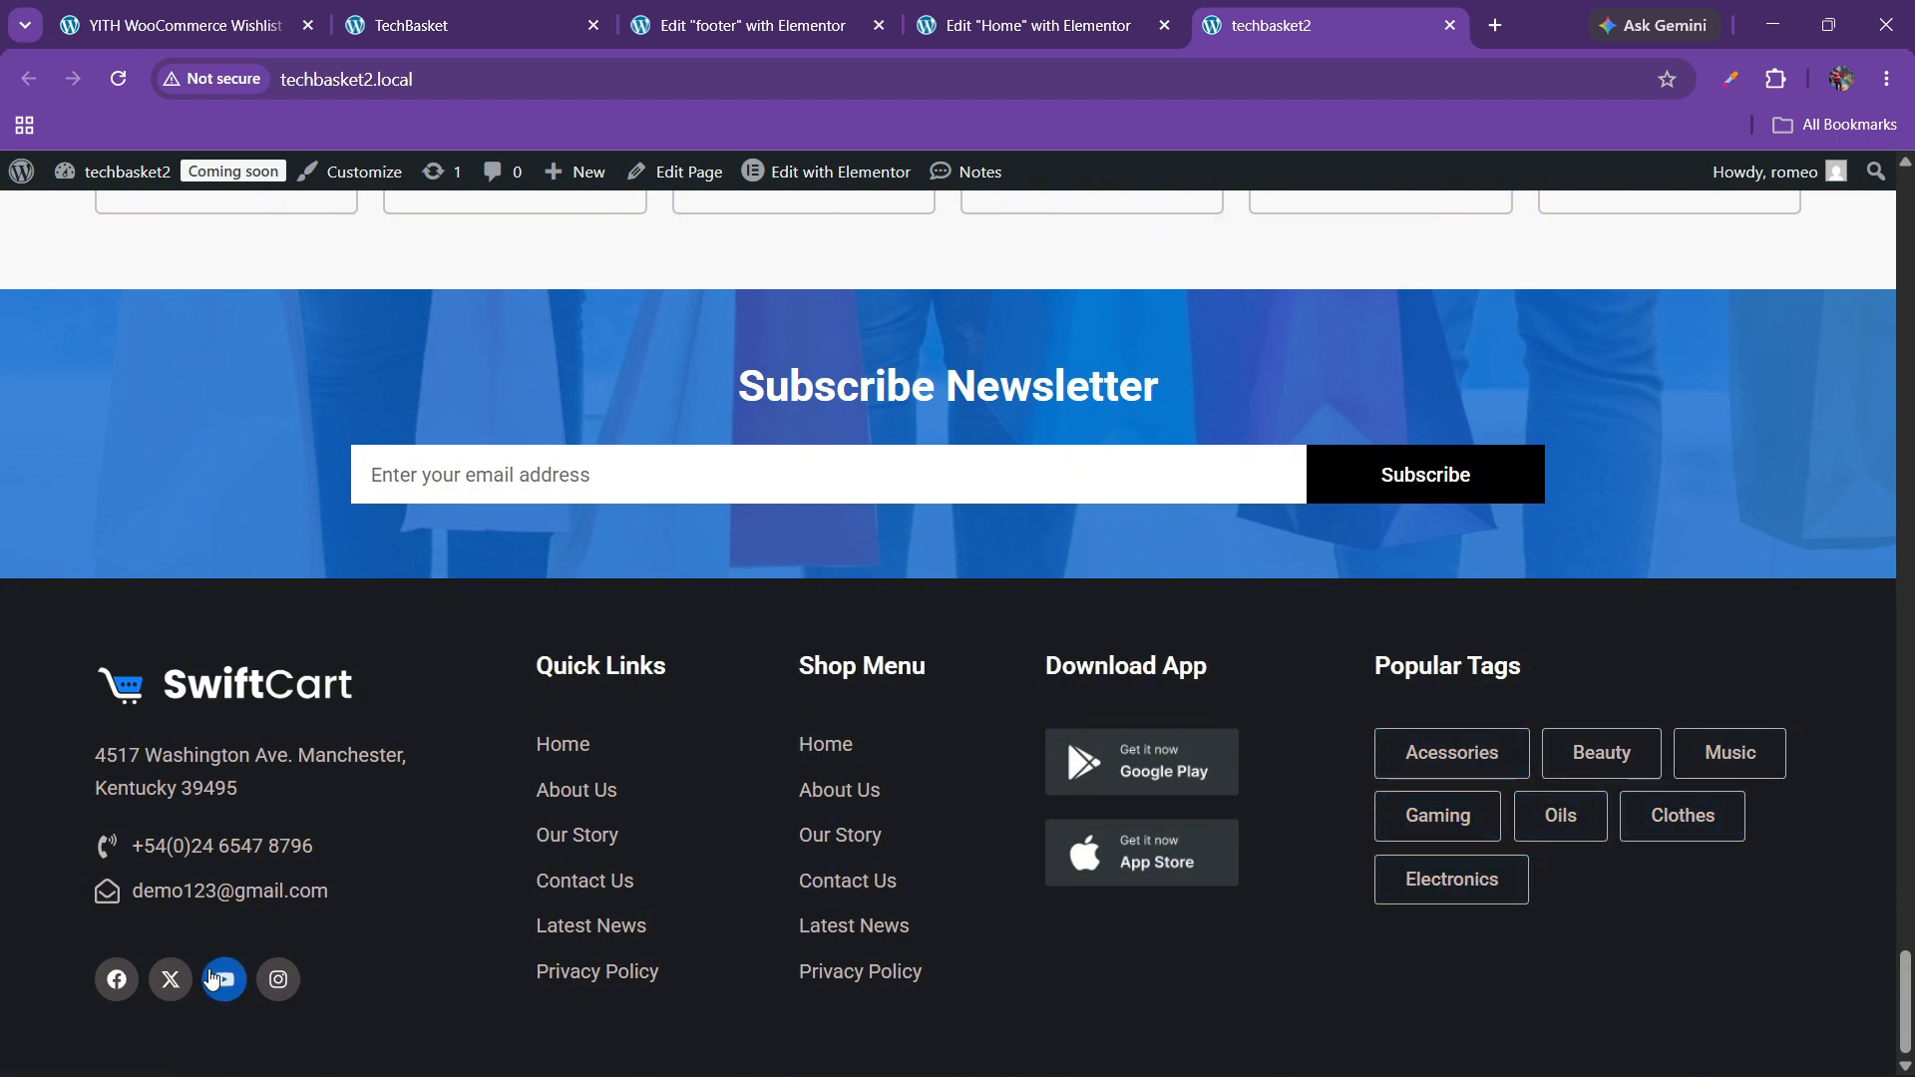
{"action": "left_click", "coordinate": [429, 8]}
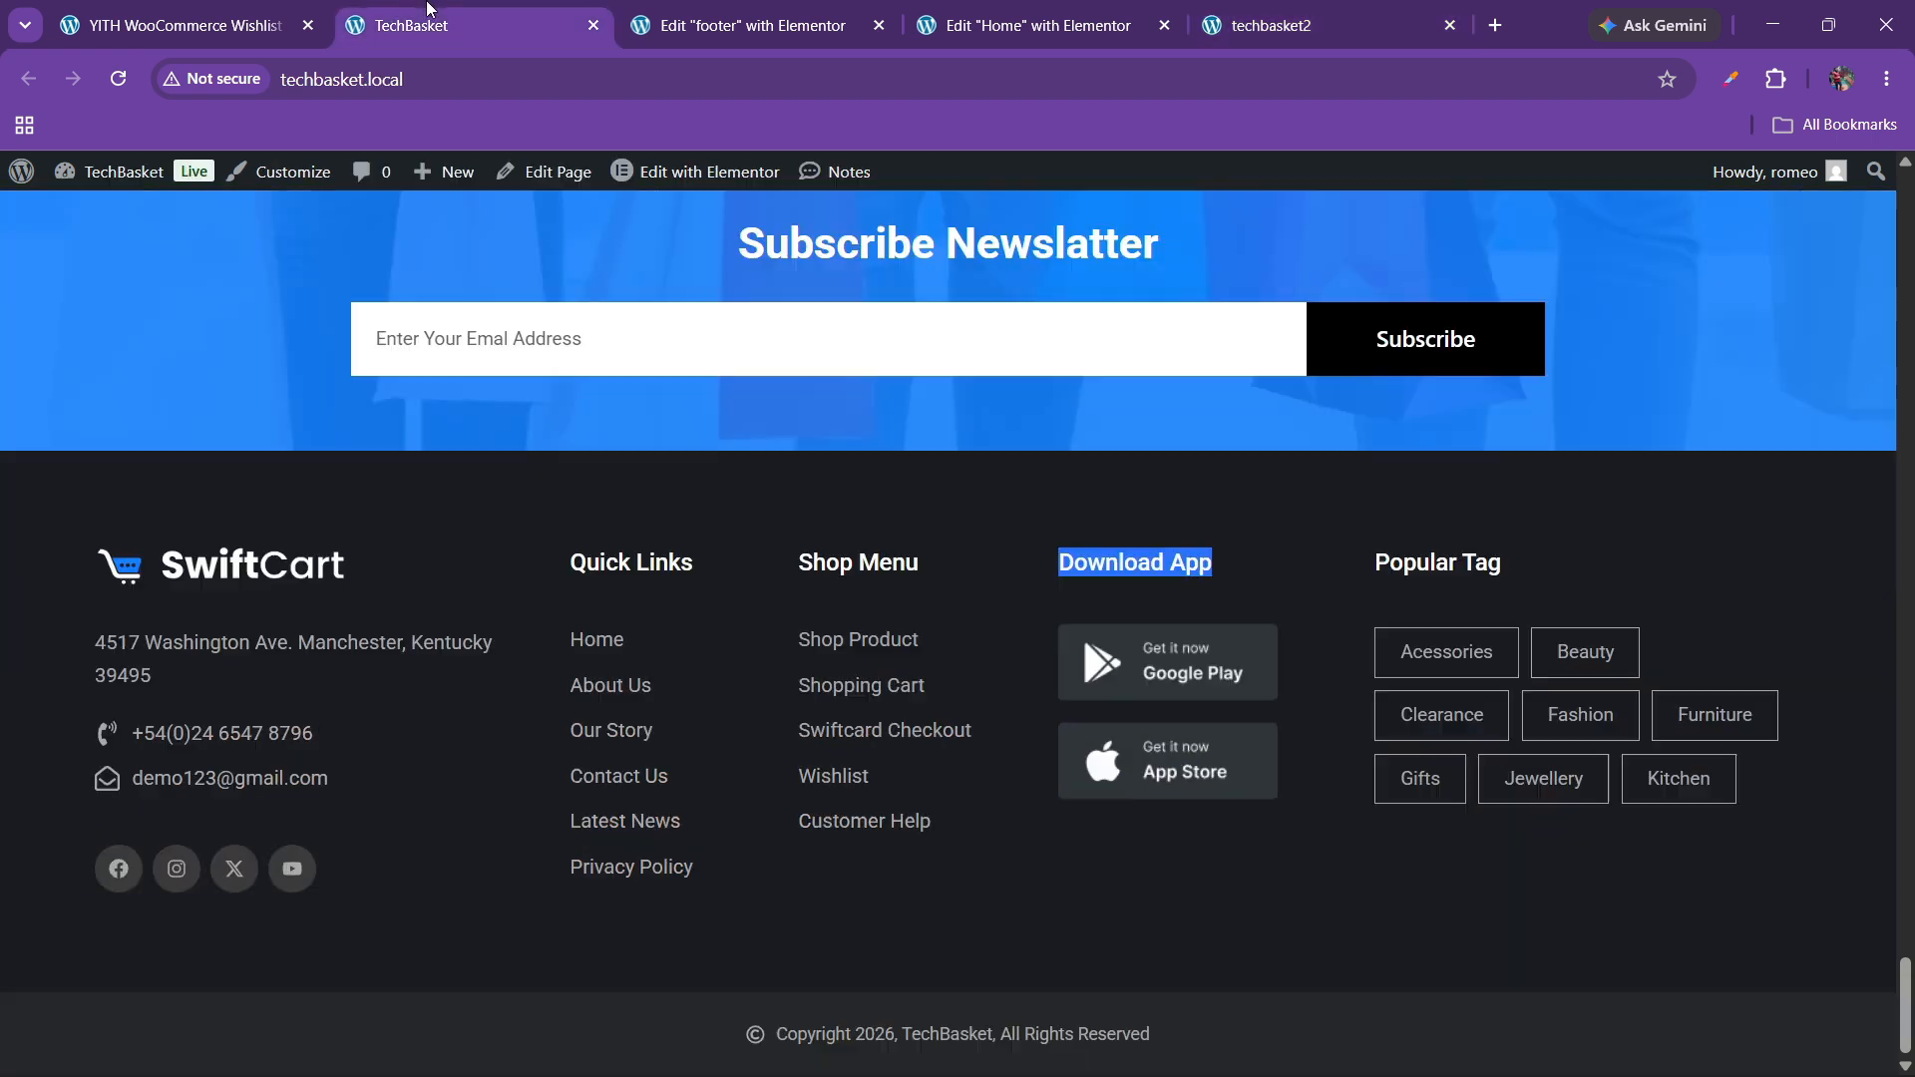
- Add a new flexbox container with a single-column vertical structure below the footer section
{"action": "left_click", "coordinate": [850, 8]}
{"action": "scroll", "coordinate": [1043, 864], "scroll_direction": "down", "scroll_amount": 1}
{"action": "left_click", "coordinate": [1042, 864]}
{"action": "left_click", "coordinate": [1027, 927]}
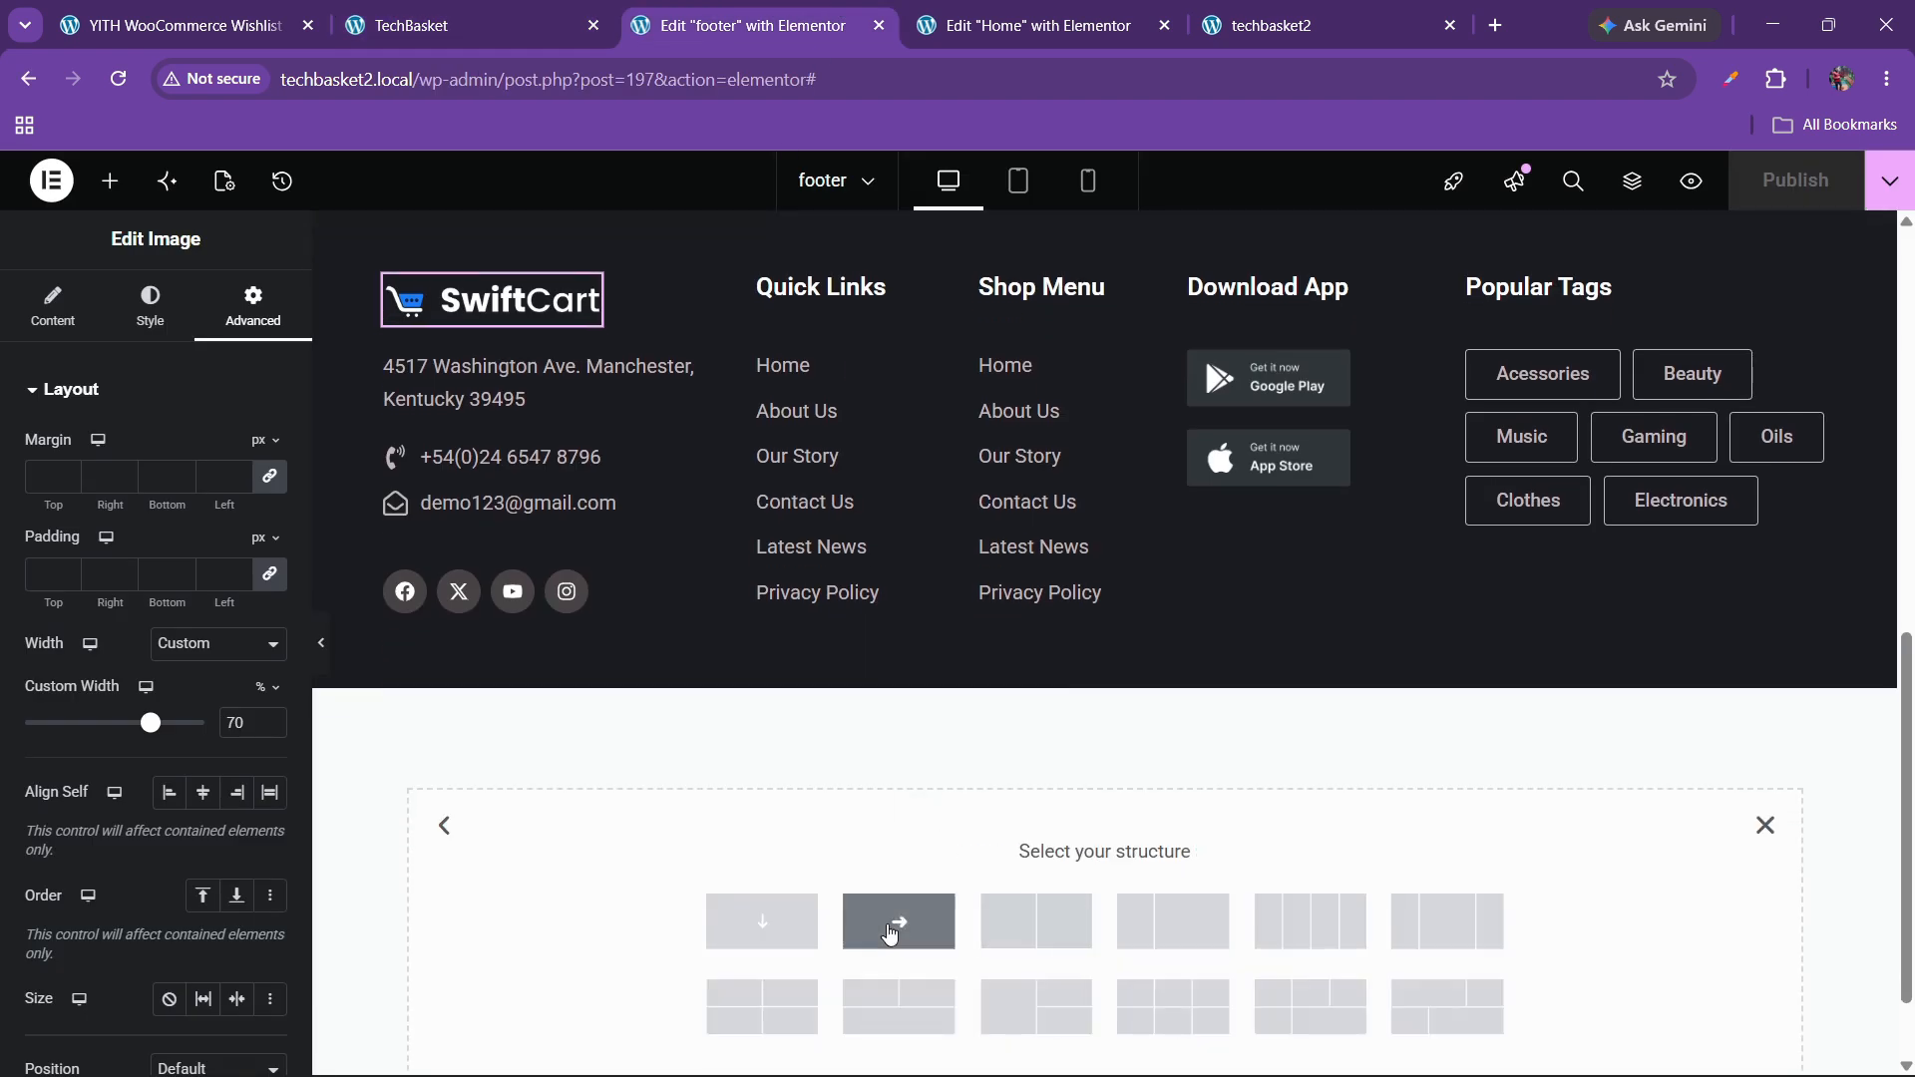
{"action": "left_click", "coordinate": [762, 922]}
- Pick the copyright bar's background color #25282A from the reference TechBasket site with the Color Picker extension
{"action": "left_click", "coordinate": [469, 25]}
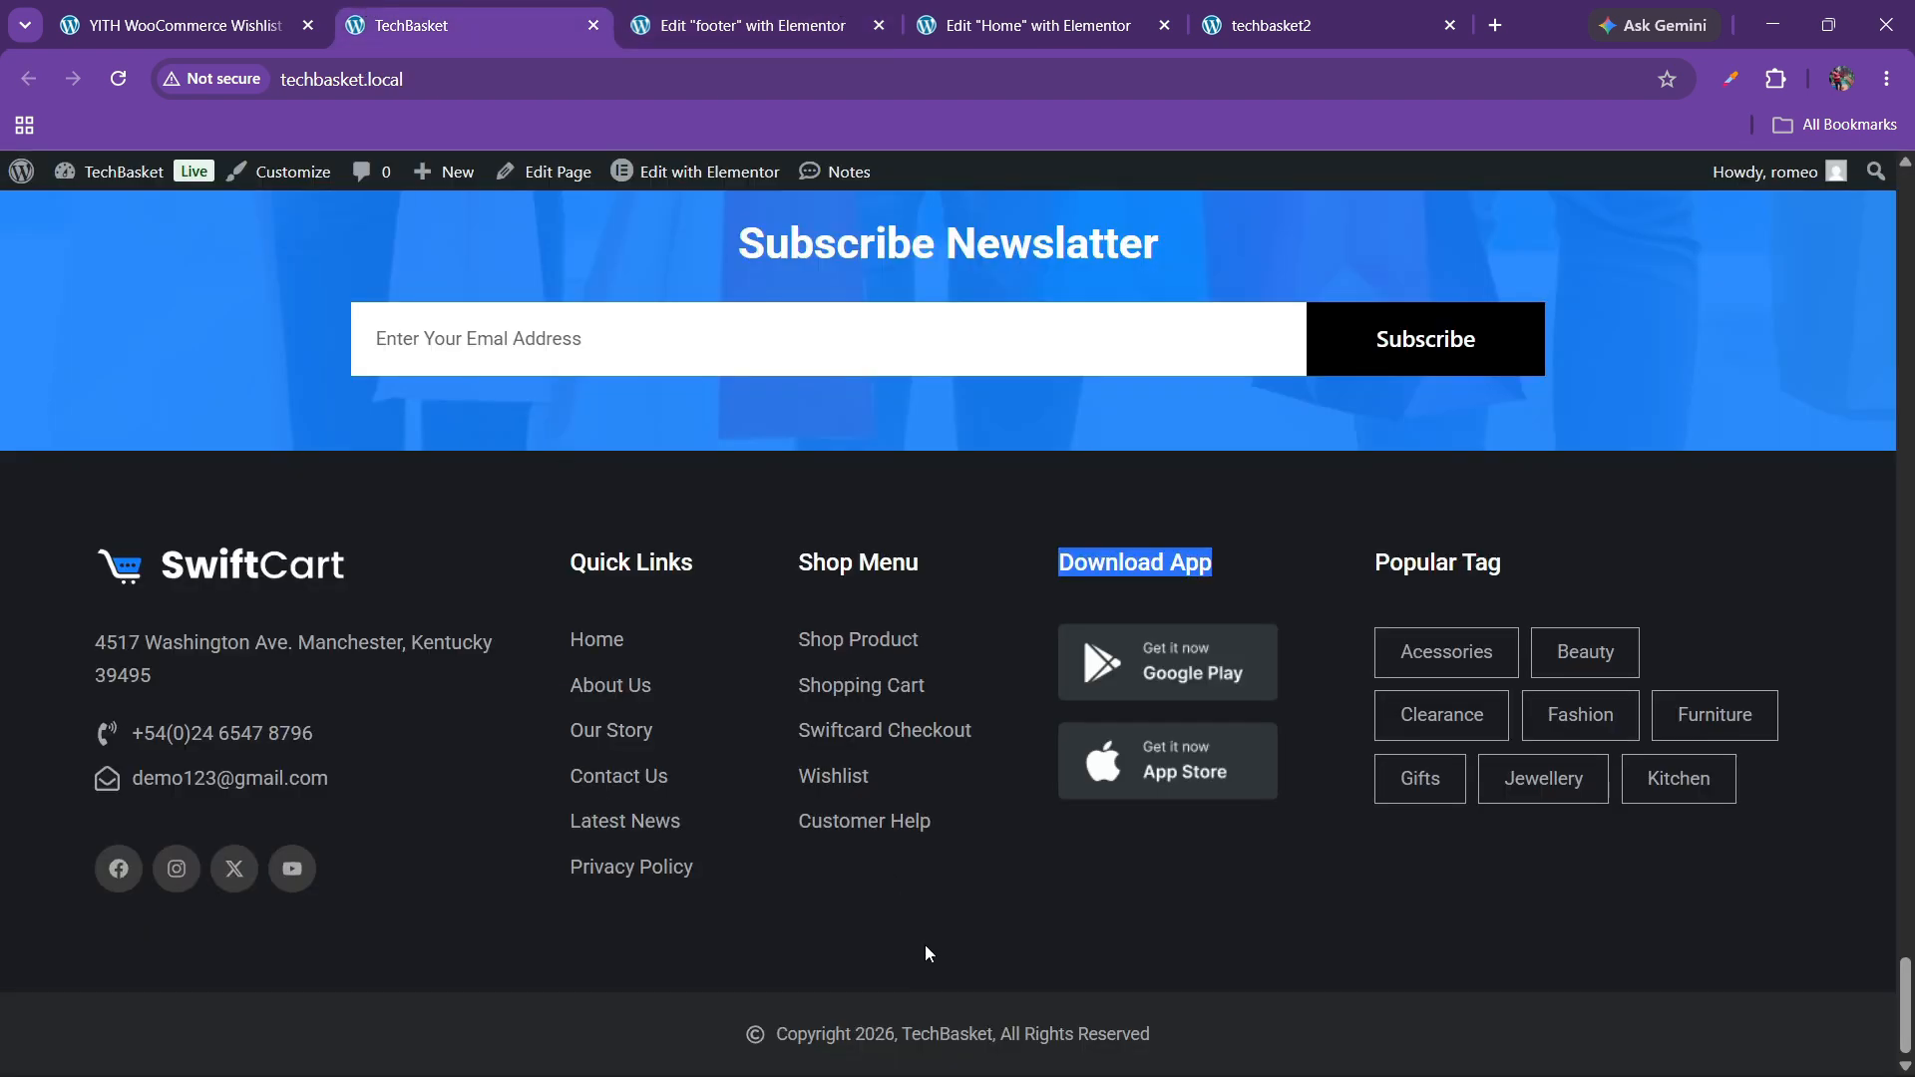
{"action": "left_click", "coordinate": [1775, 79]}
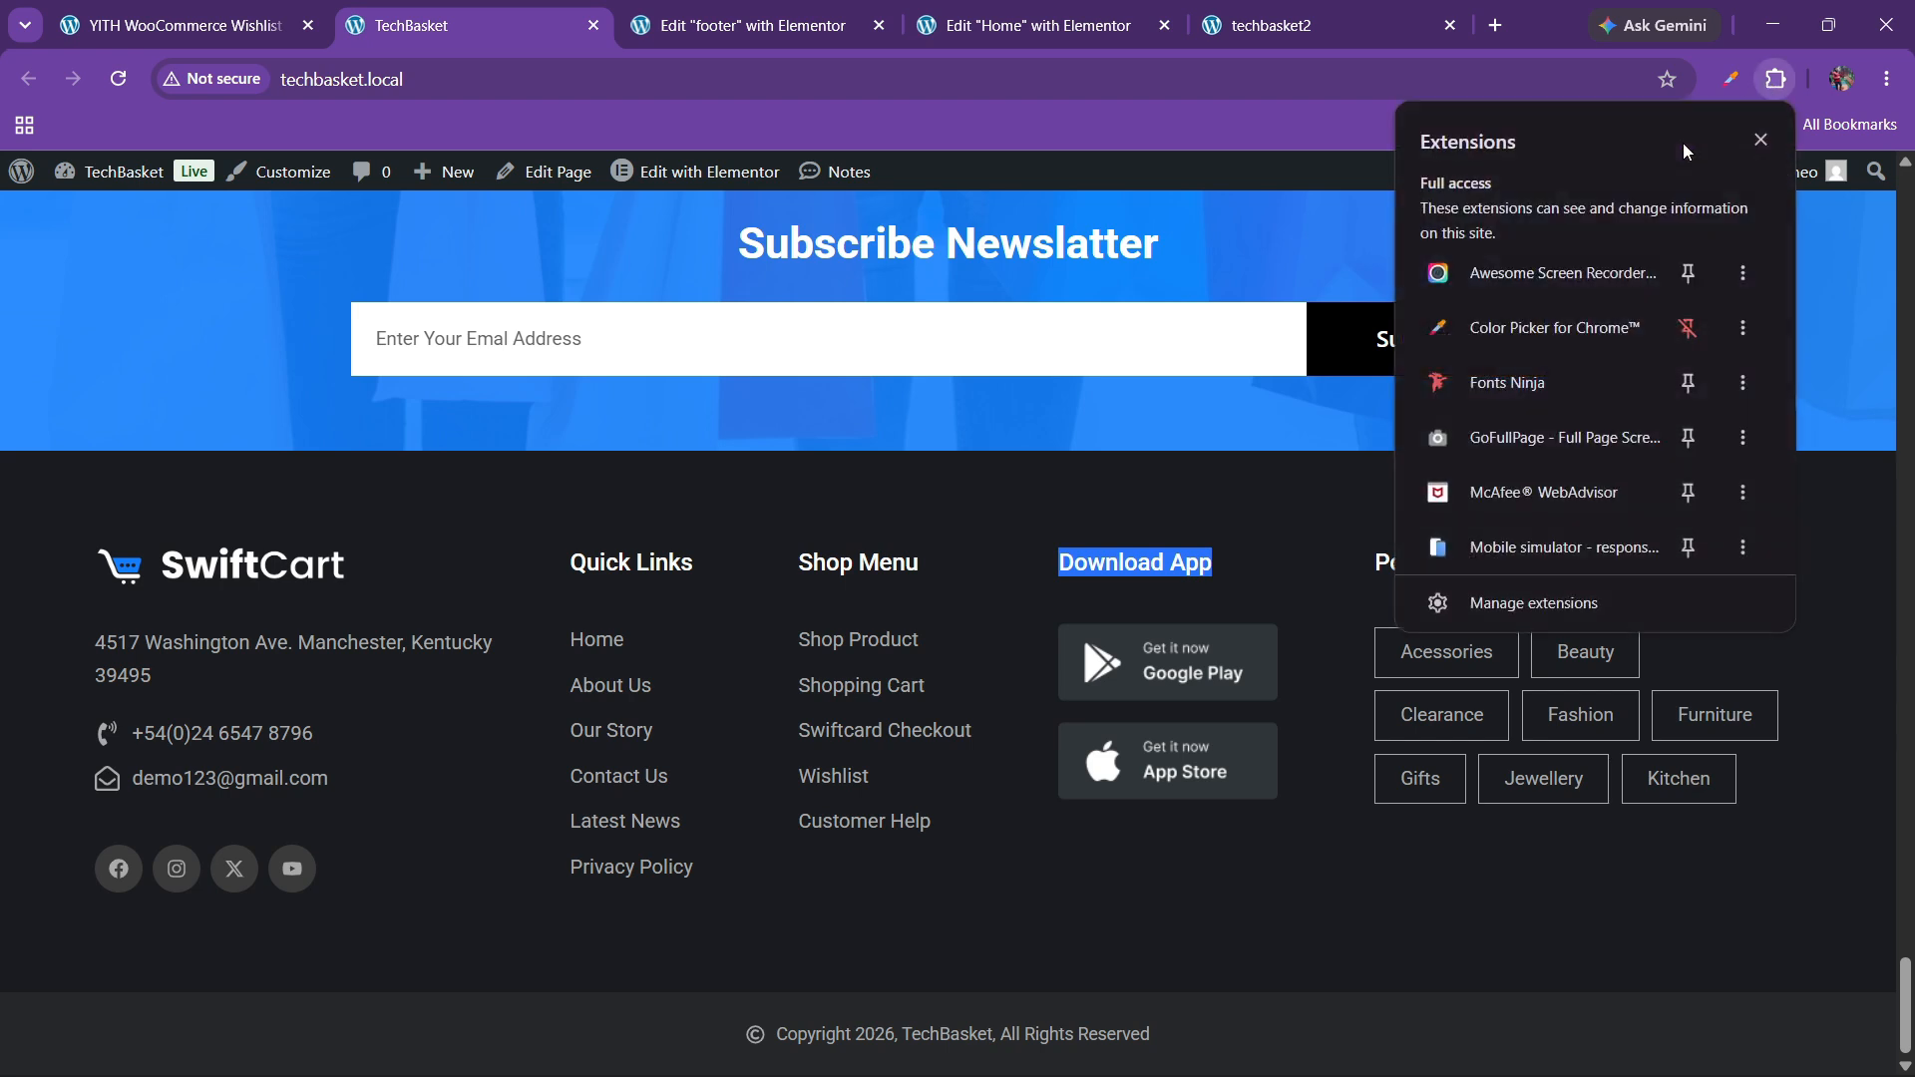
{"action": "left_click", "coordinate": [1541, 330]}
{"action": "left_click", "coordinate": [1507, 203]}
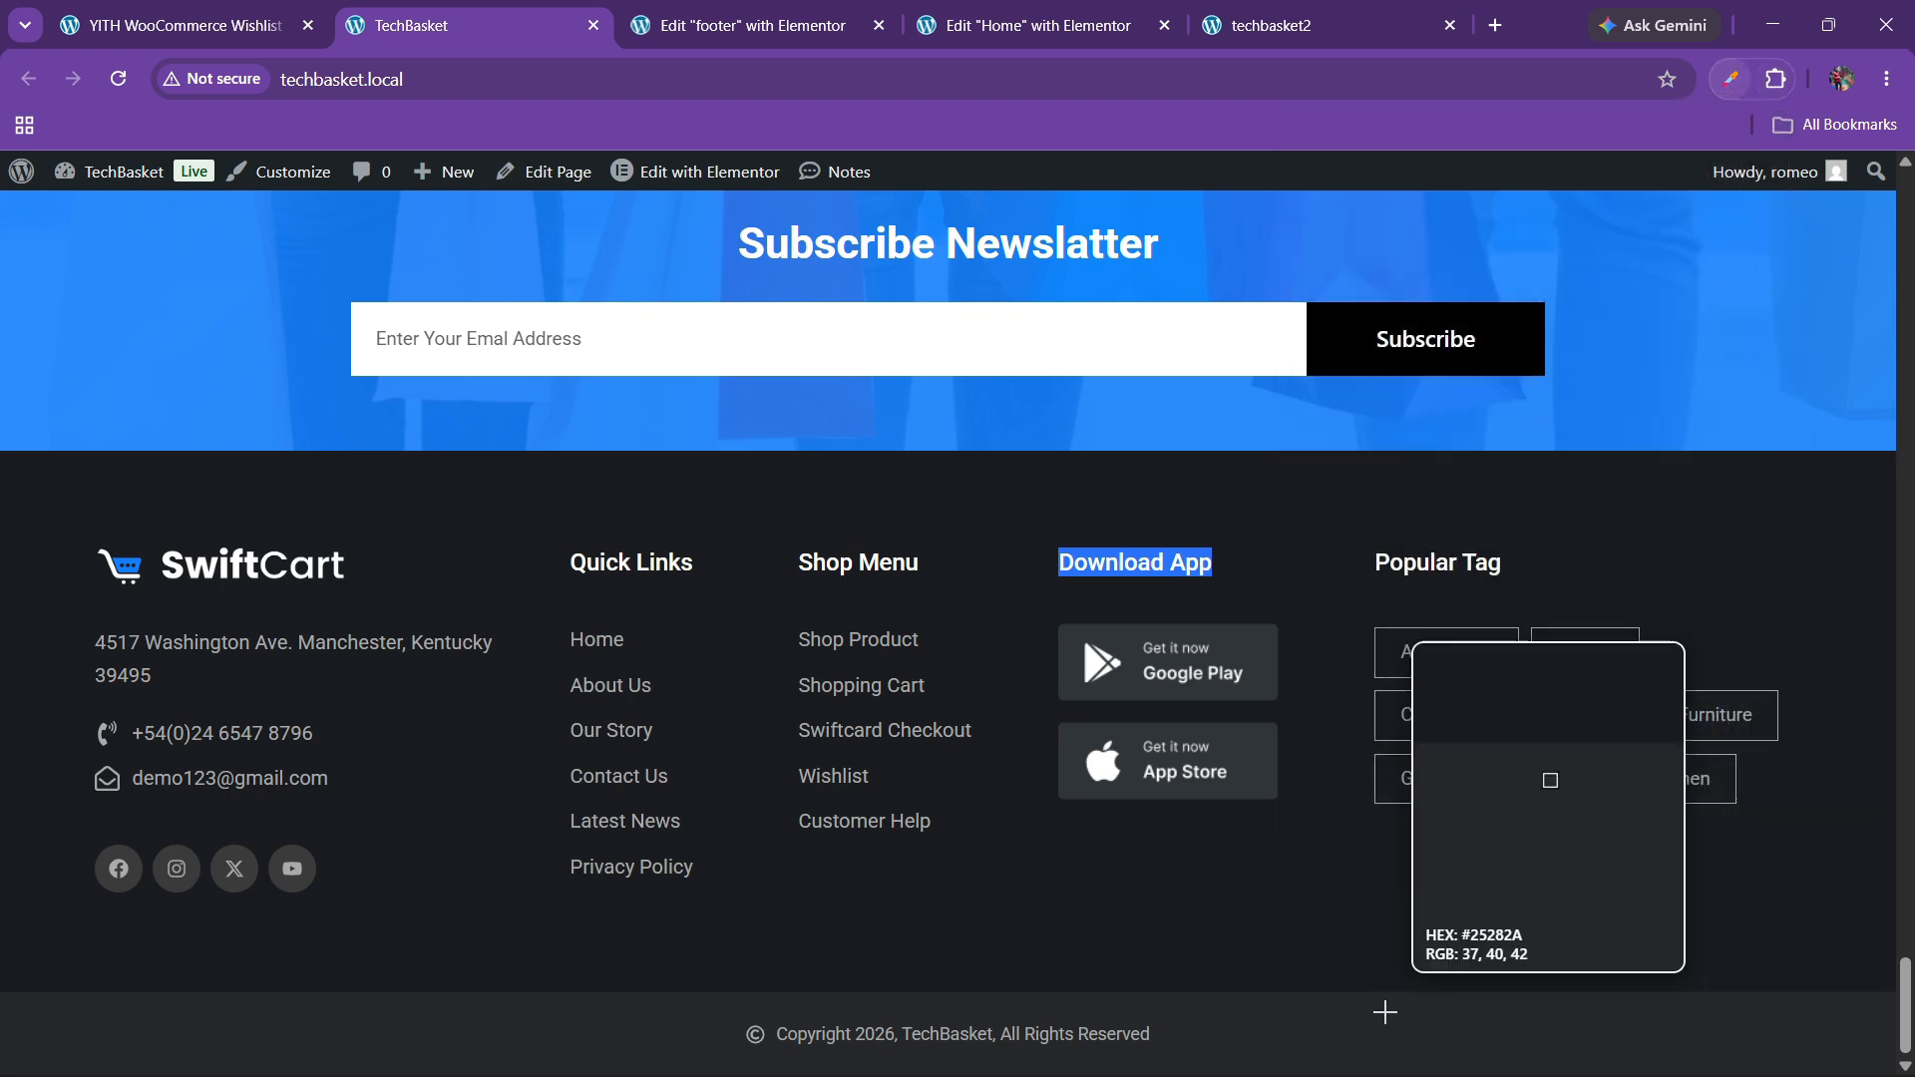
{"action": "left_click", "coordinate": [1338, 1013]}
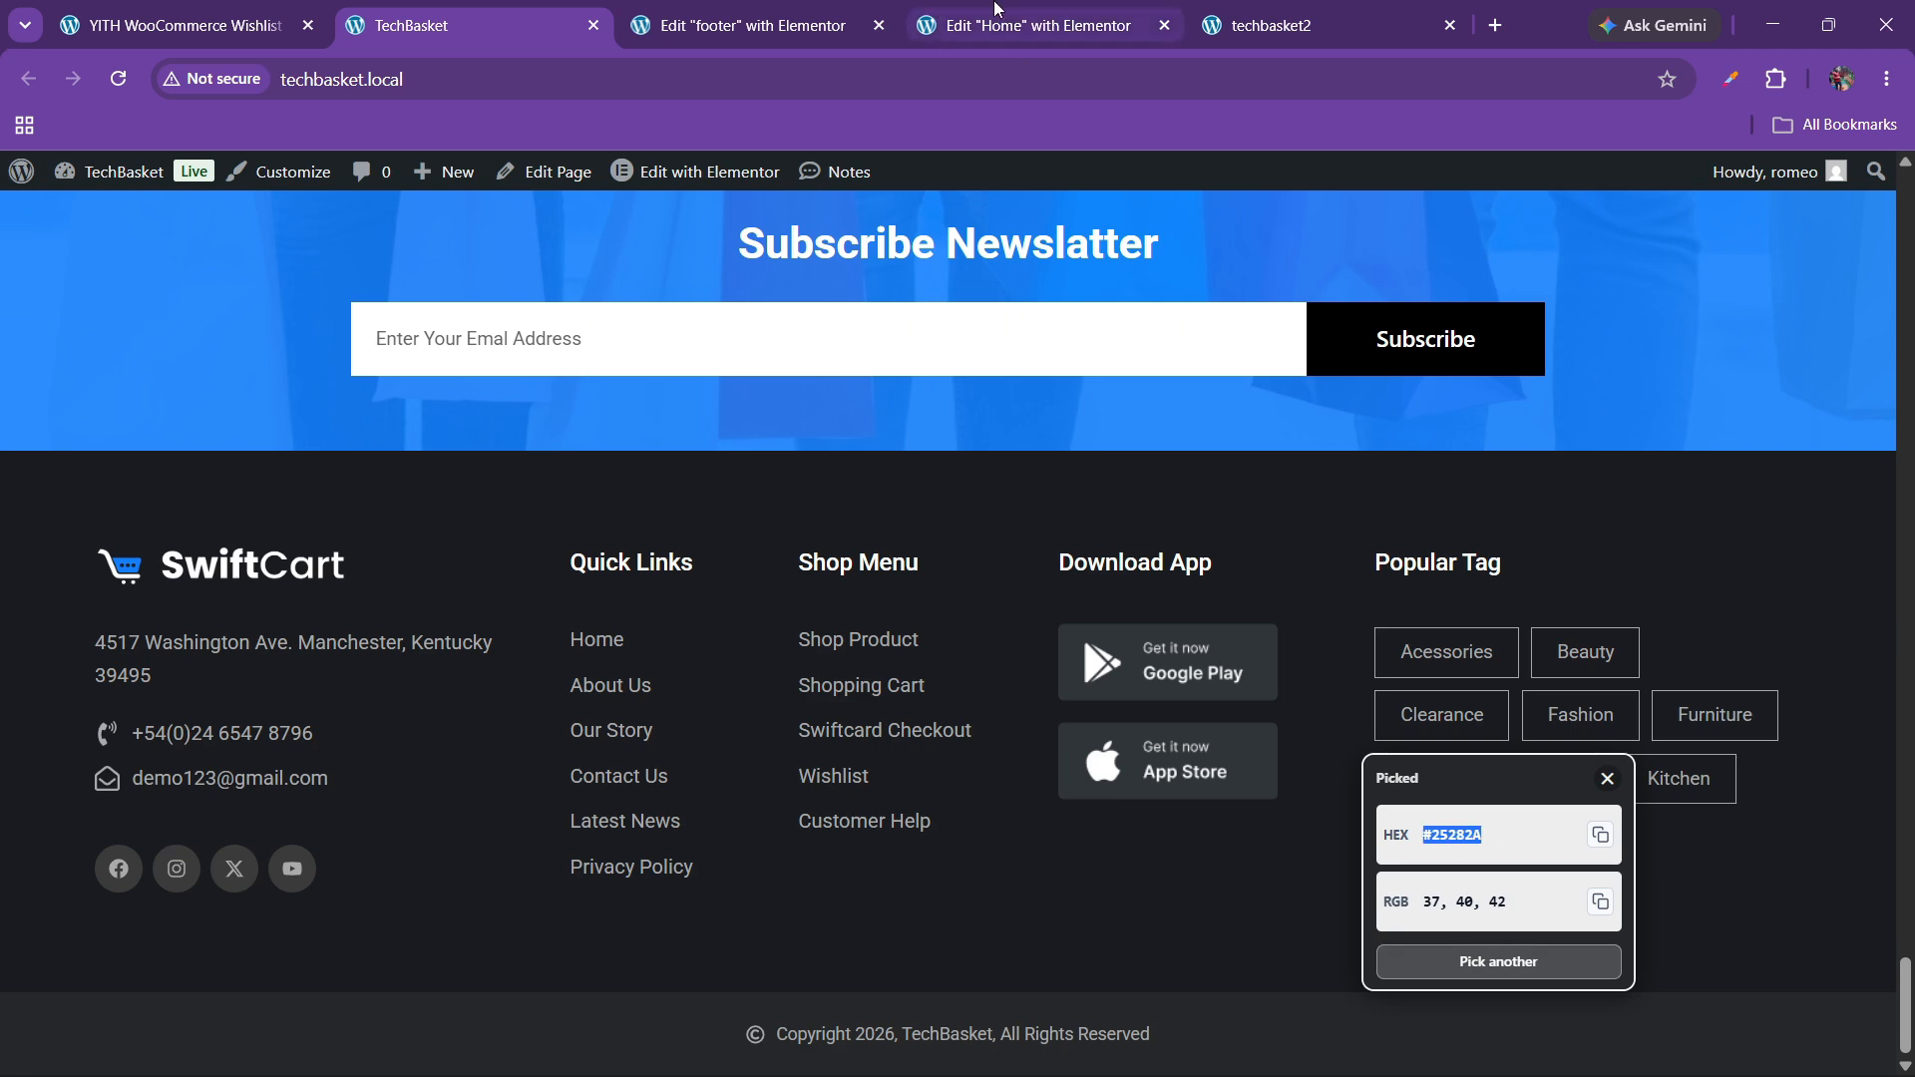
- Switch back to the footer editor and set the new container's background color to the picked #25282A
{"action": "left_click", "coordinate": [1027, 25]}
{"action": "left_click", "coordinate": [513, 38]}
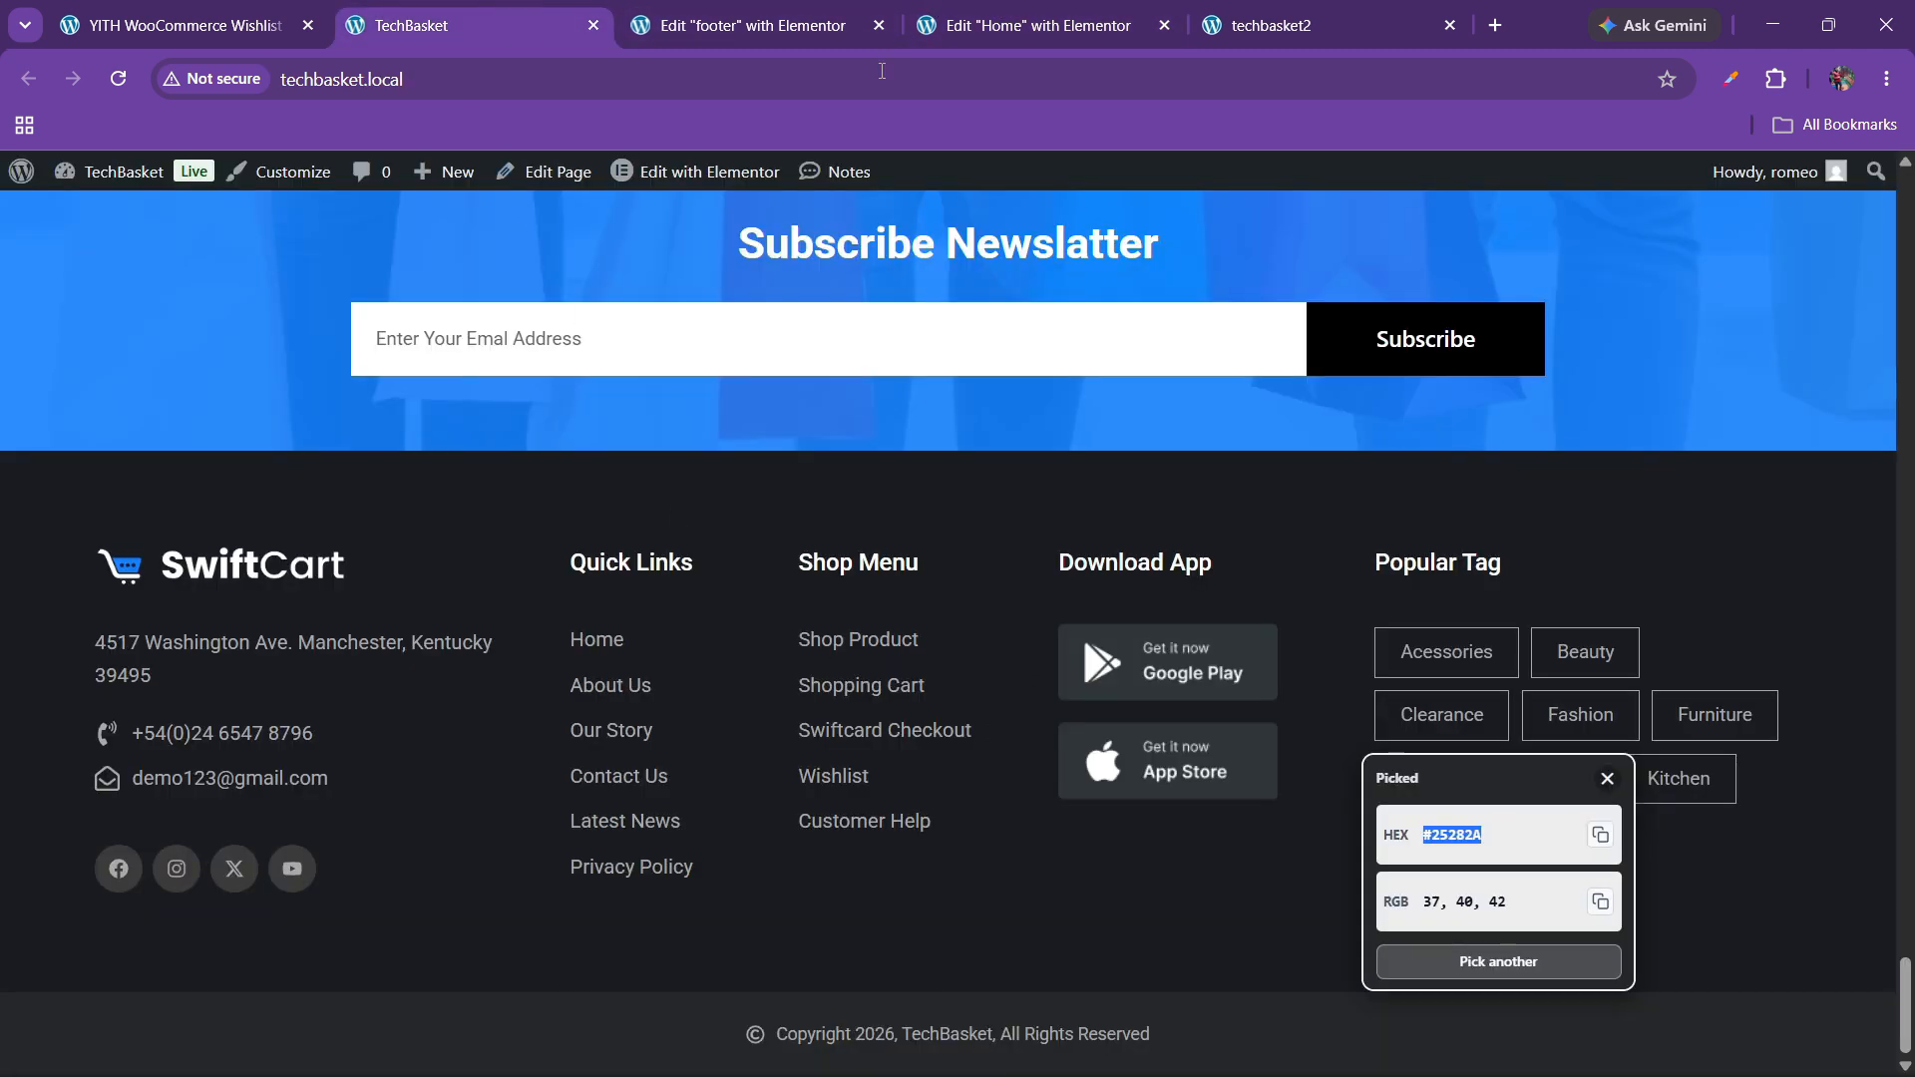
{"action": "left_click", "coordinate": [768, 25]}
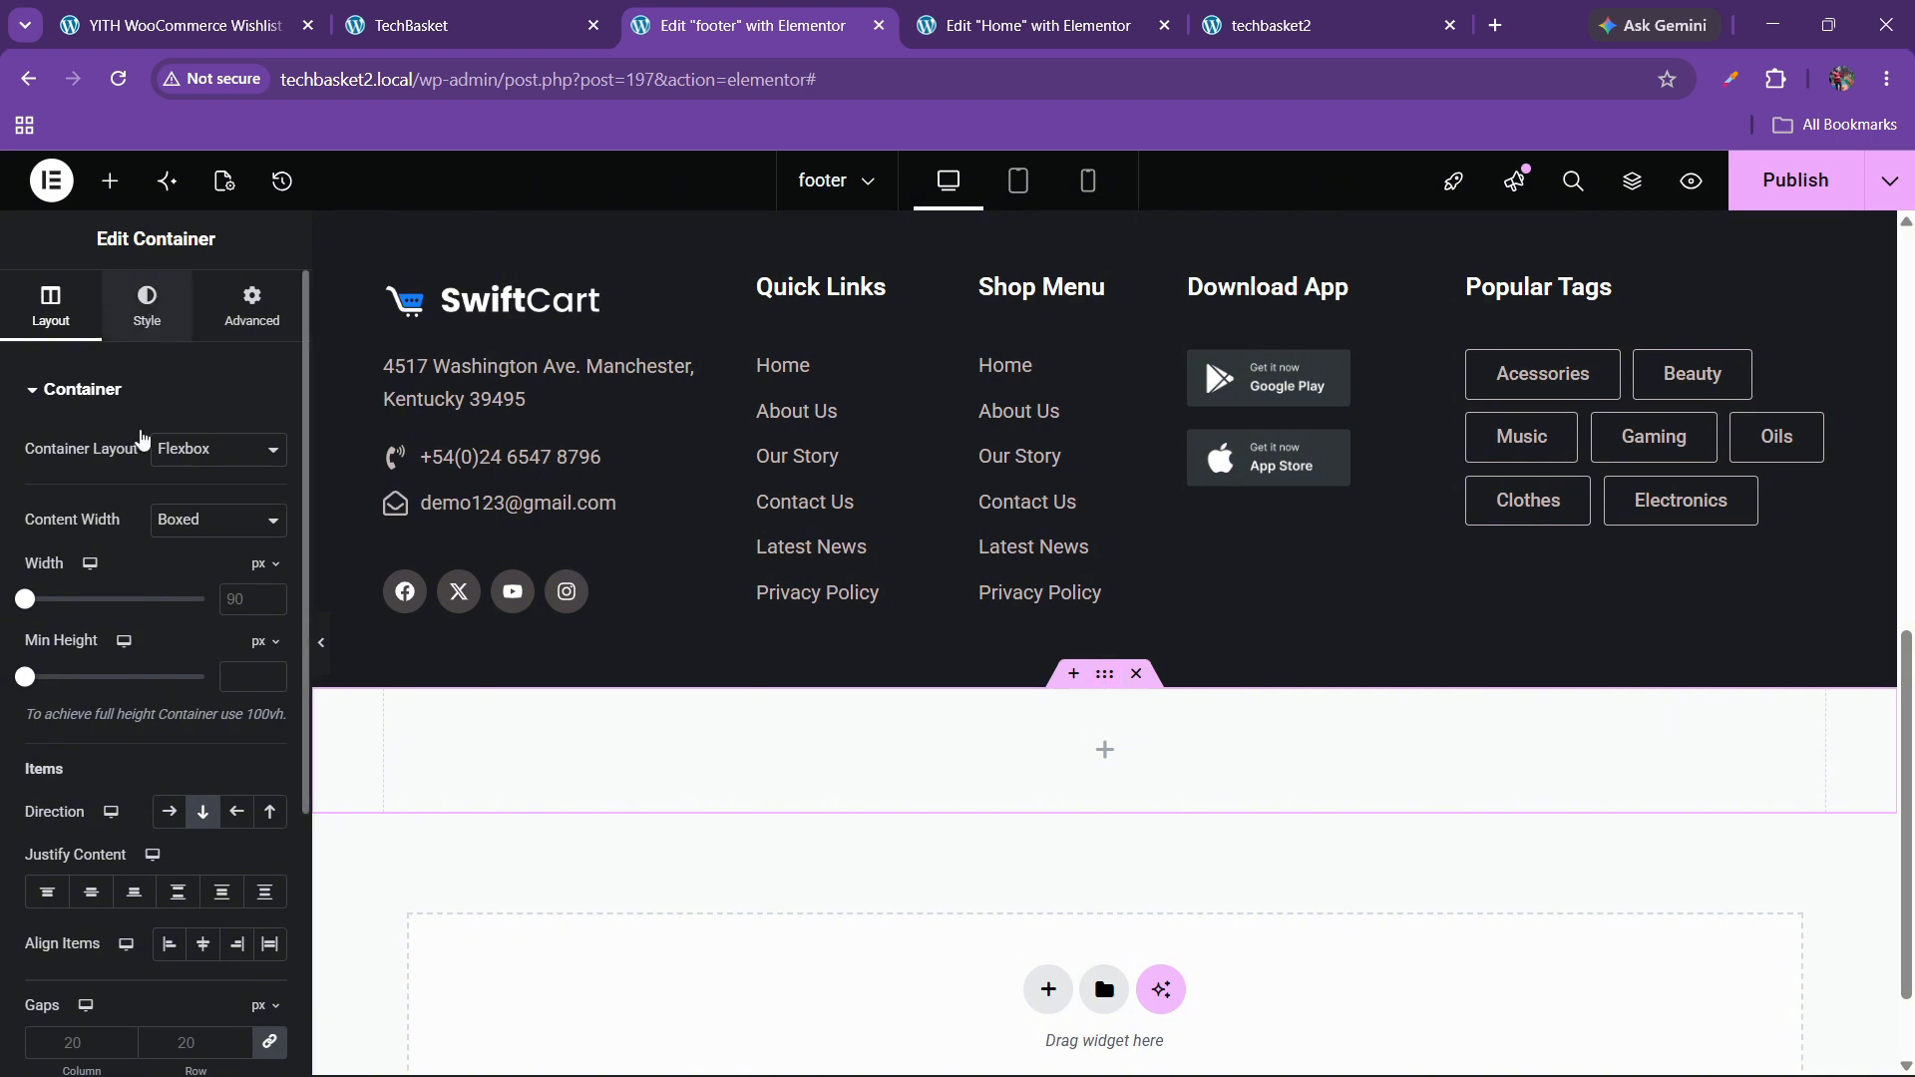
{"action": "left_click", "coordinate": [147, 304]}
{"action": "left_click", "coordinate": [169, 501]}
{"action": "left_click", "coordinate": [268, 556]}
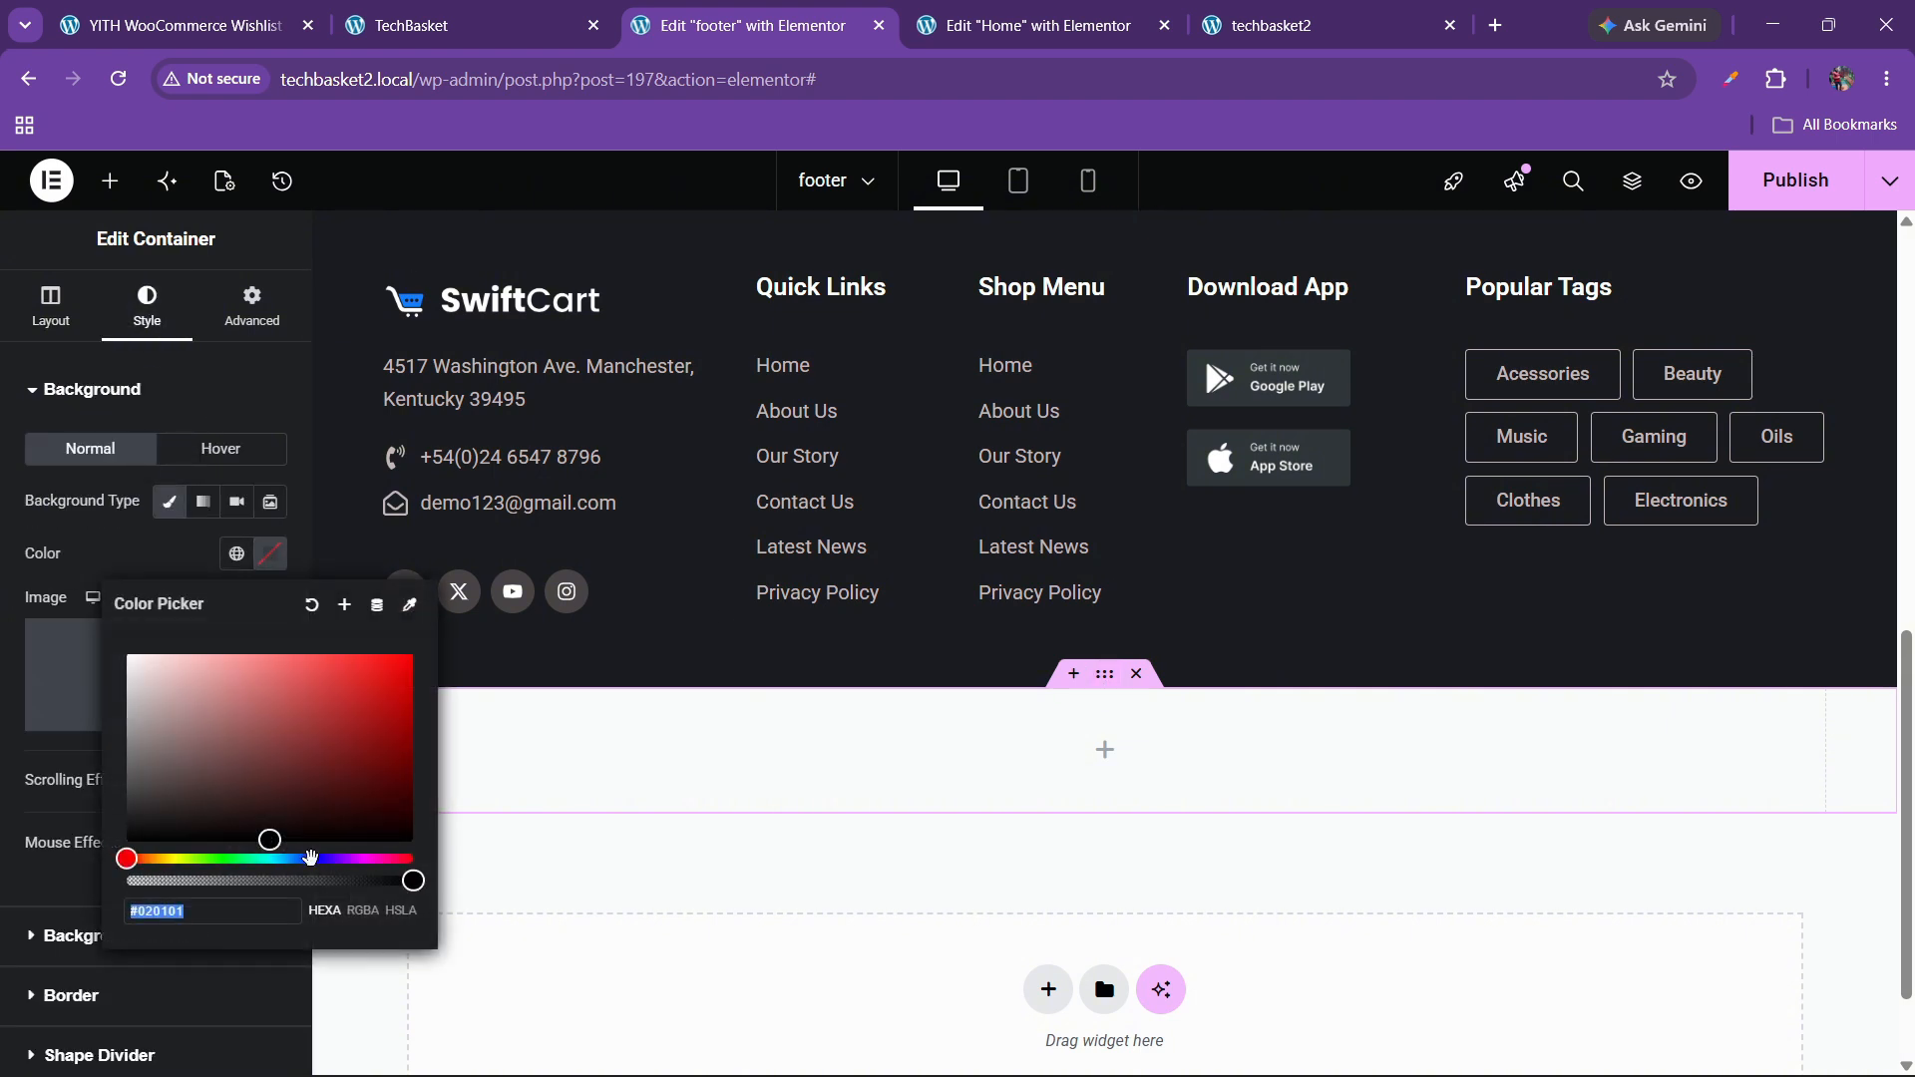
{"action": "type", "text": "#242628"}
{"action": "left_click", "coordinate": [190, 567]}
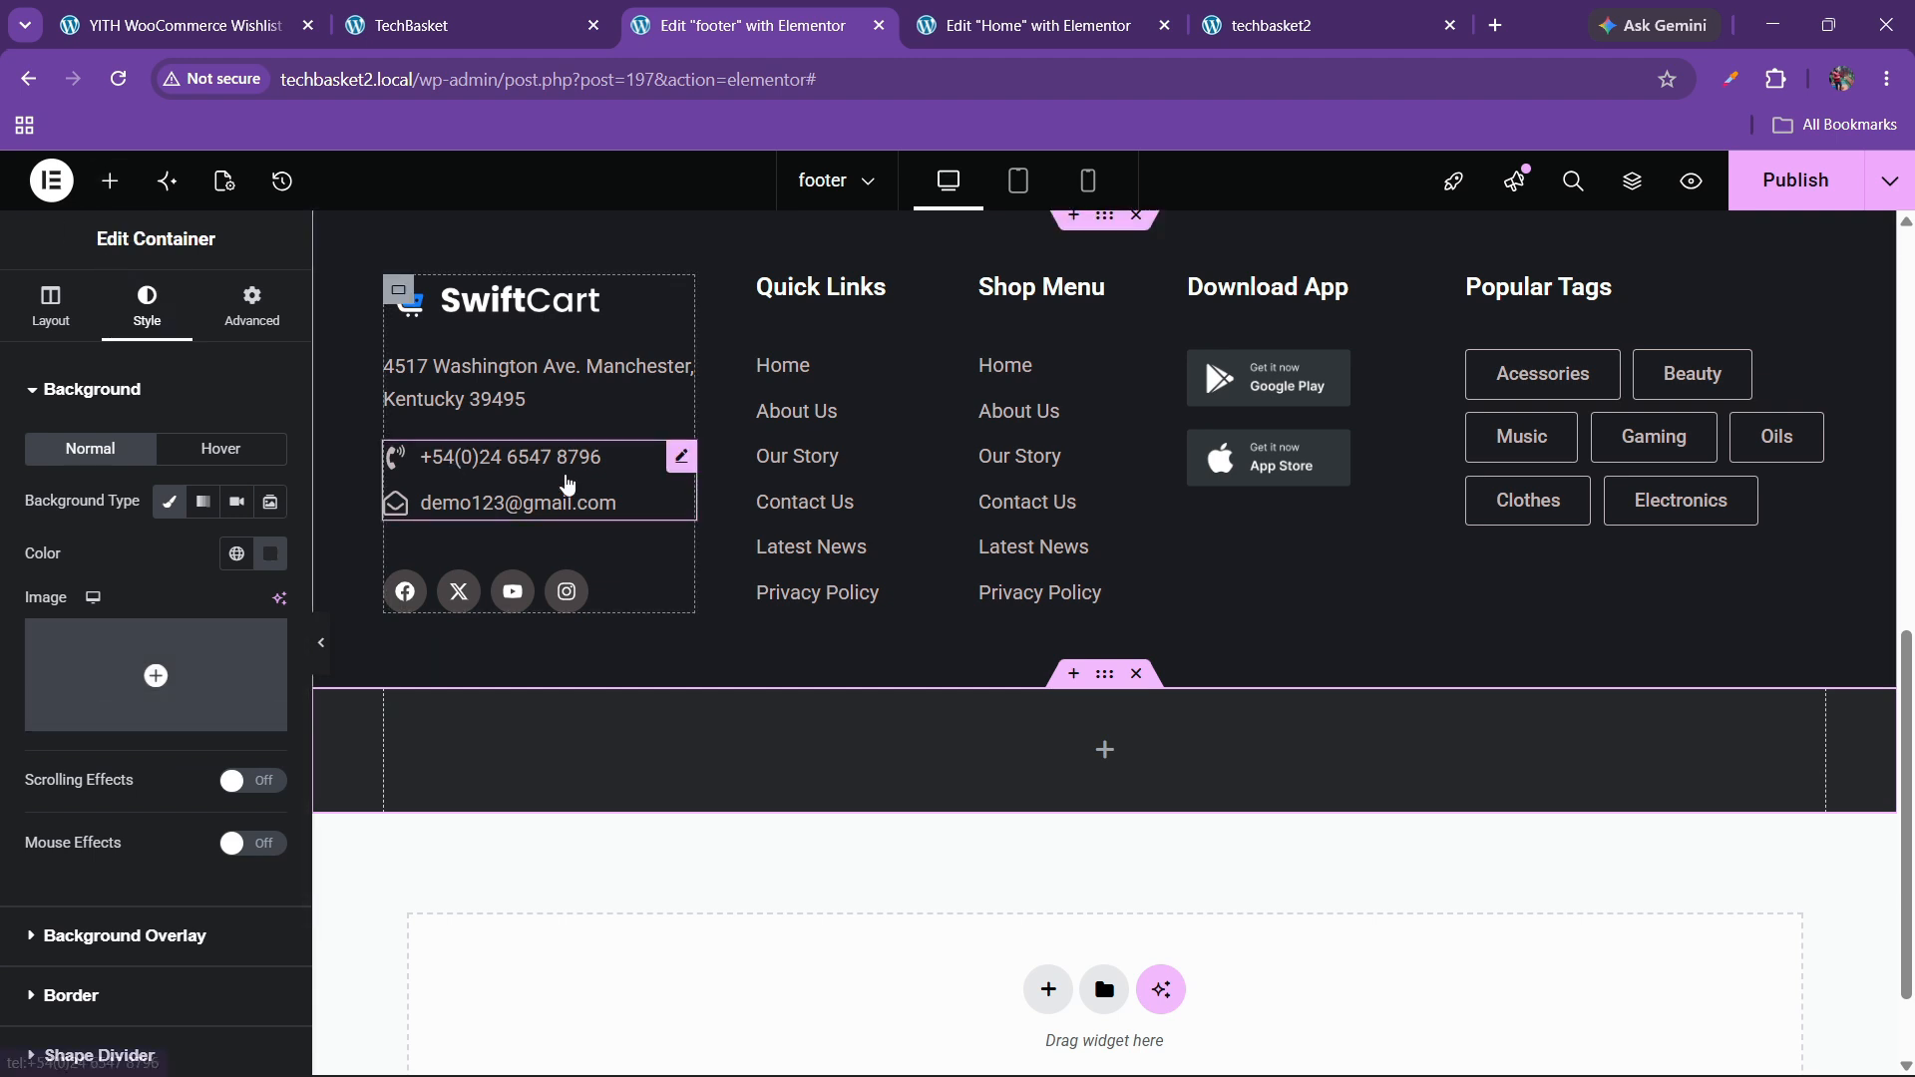
- Copy the phone and email icon list from the first footer column and paste it into the new dark container
{"action": "right_click", "coordinate": [573, 491]}
{"action": "left_click", "coordinate": [608, 567]}
{"action": "right_click", "coordinate": [890, 763]}
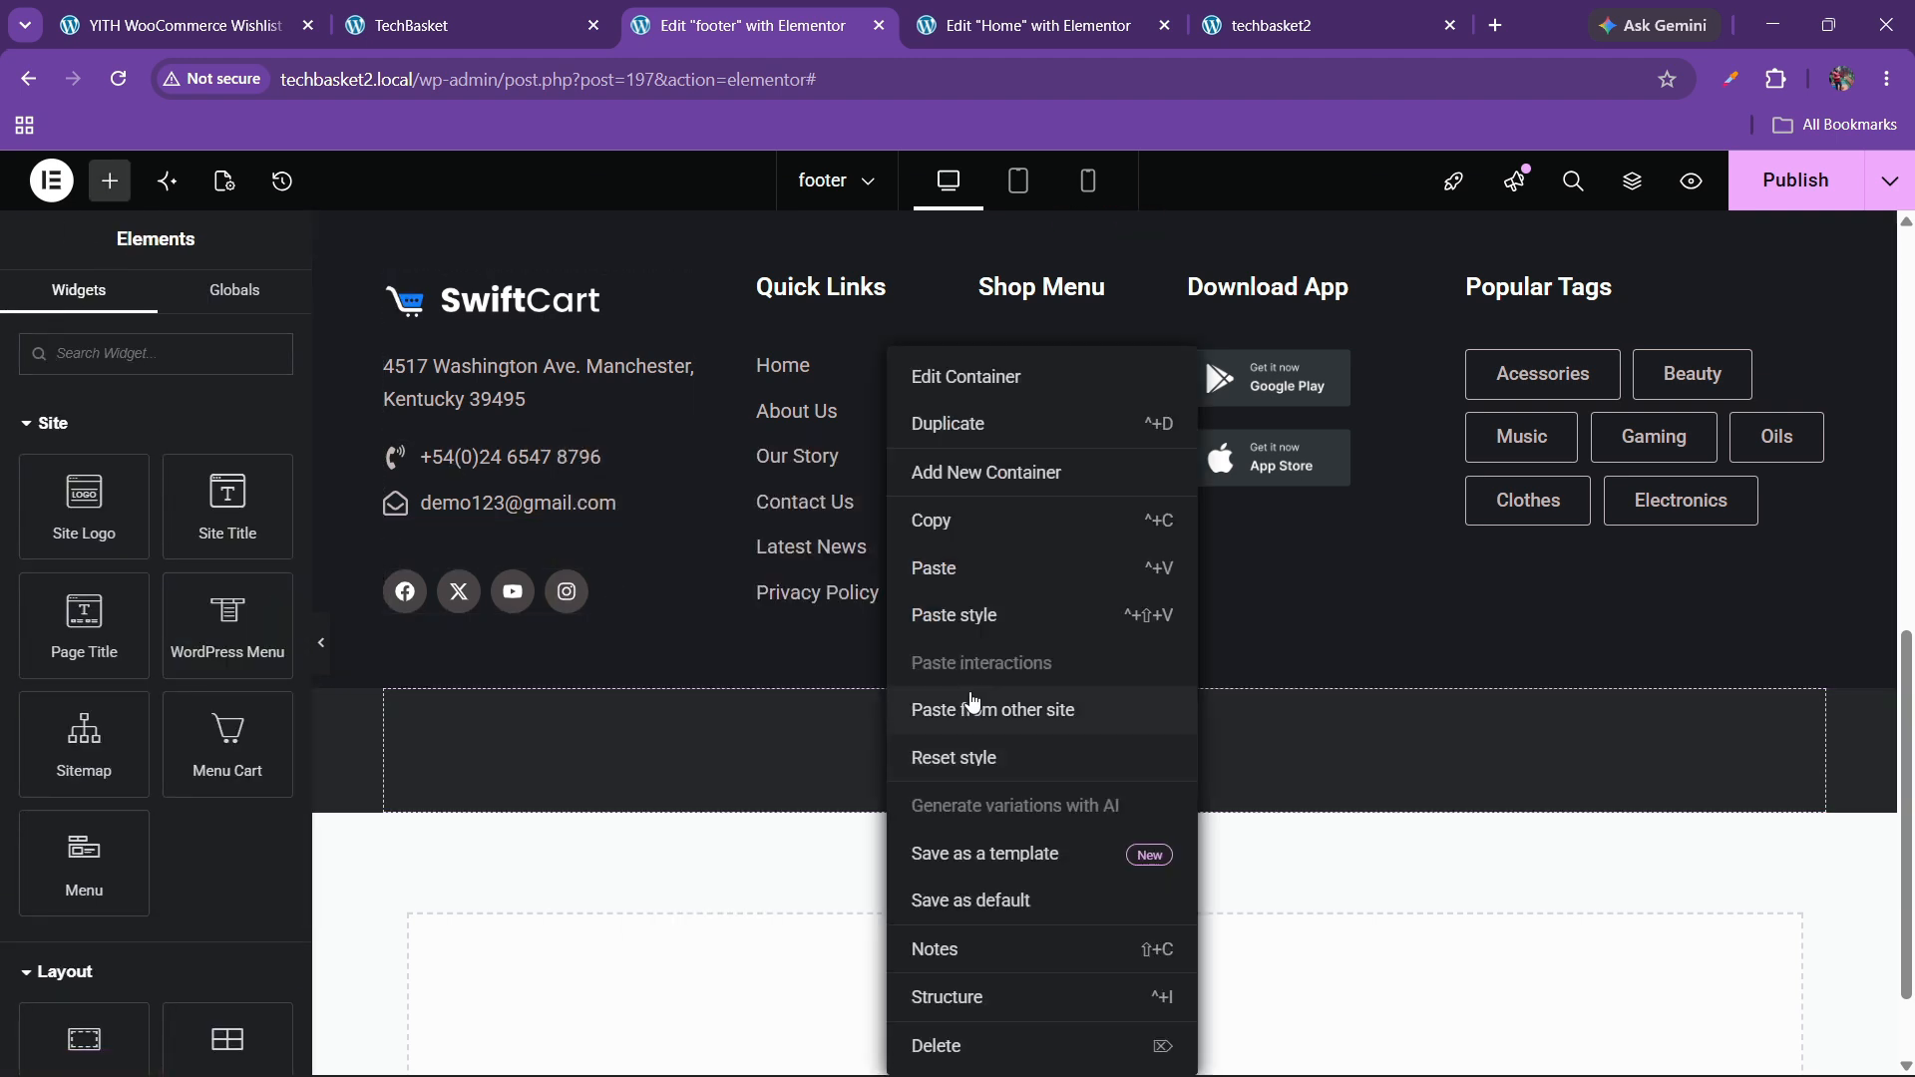
{"action": "left_click", "coordinate": [963, 582]}
- Center the bottom container's justified content and aligned items, and set its padding to 30 px
{"action": "left_click", "coordinate": [1104, 674]}
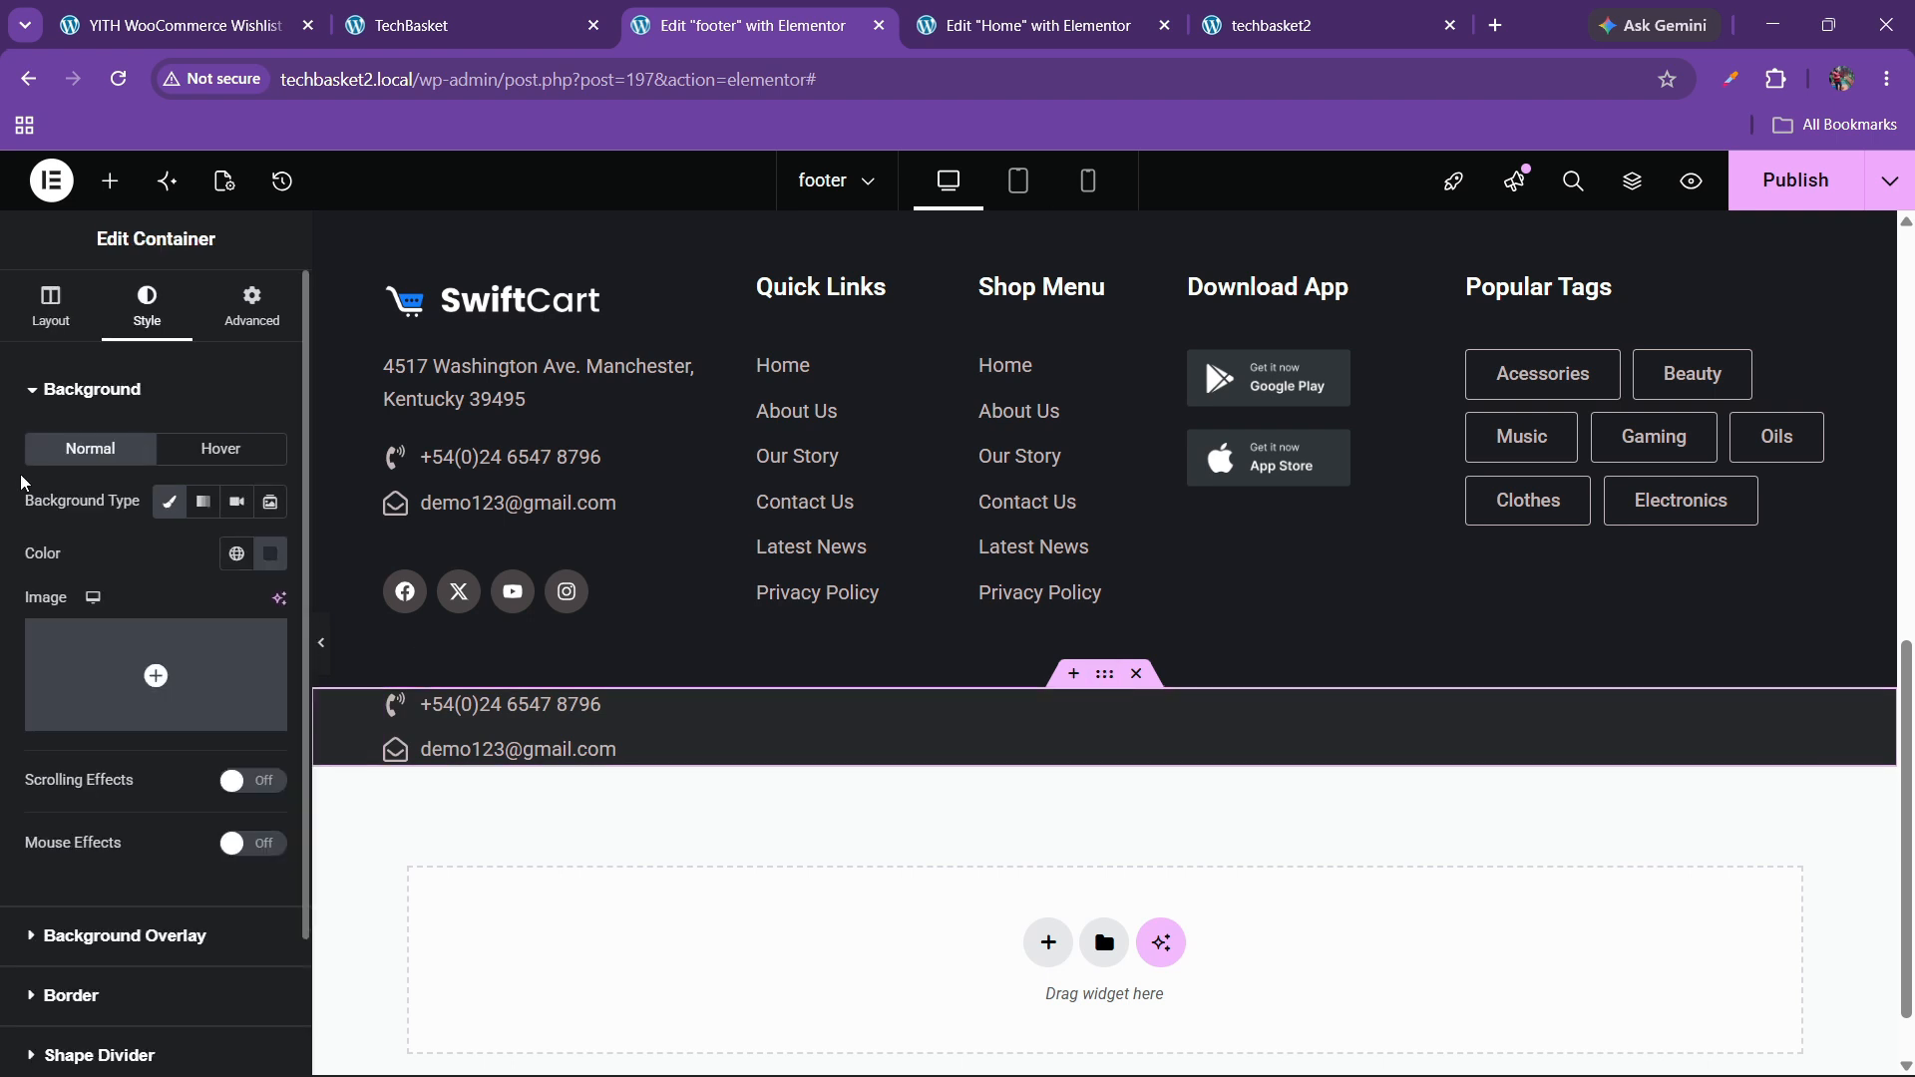
{"action": "left_click", "coordinate": [255, 315]}
{"action": "left_click", "coordinate": [46, 331]}
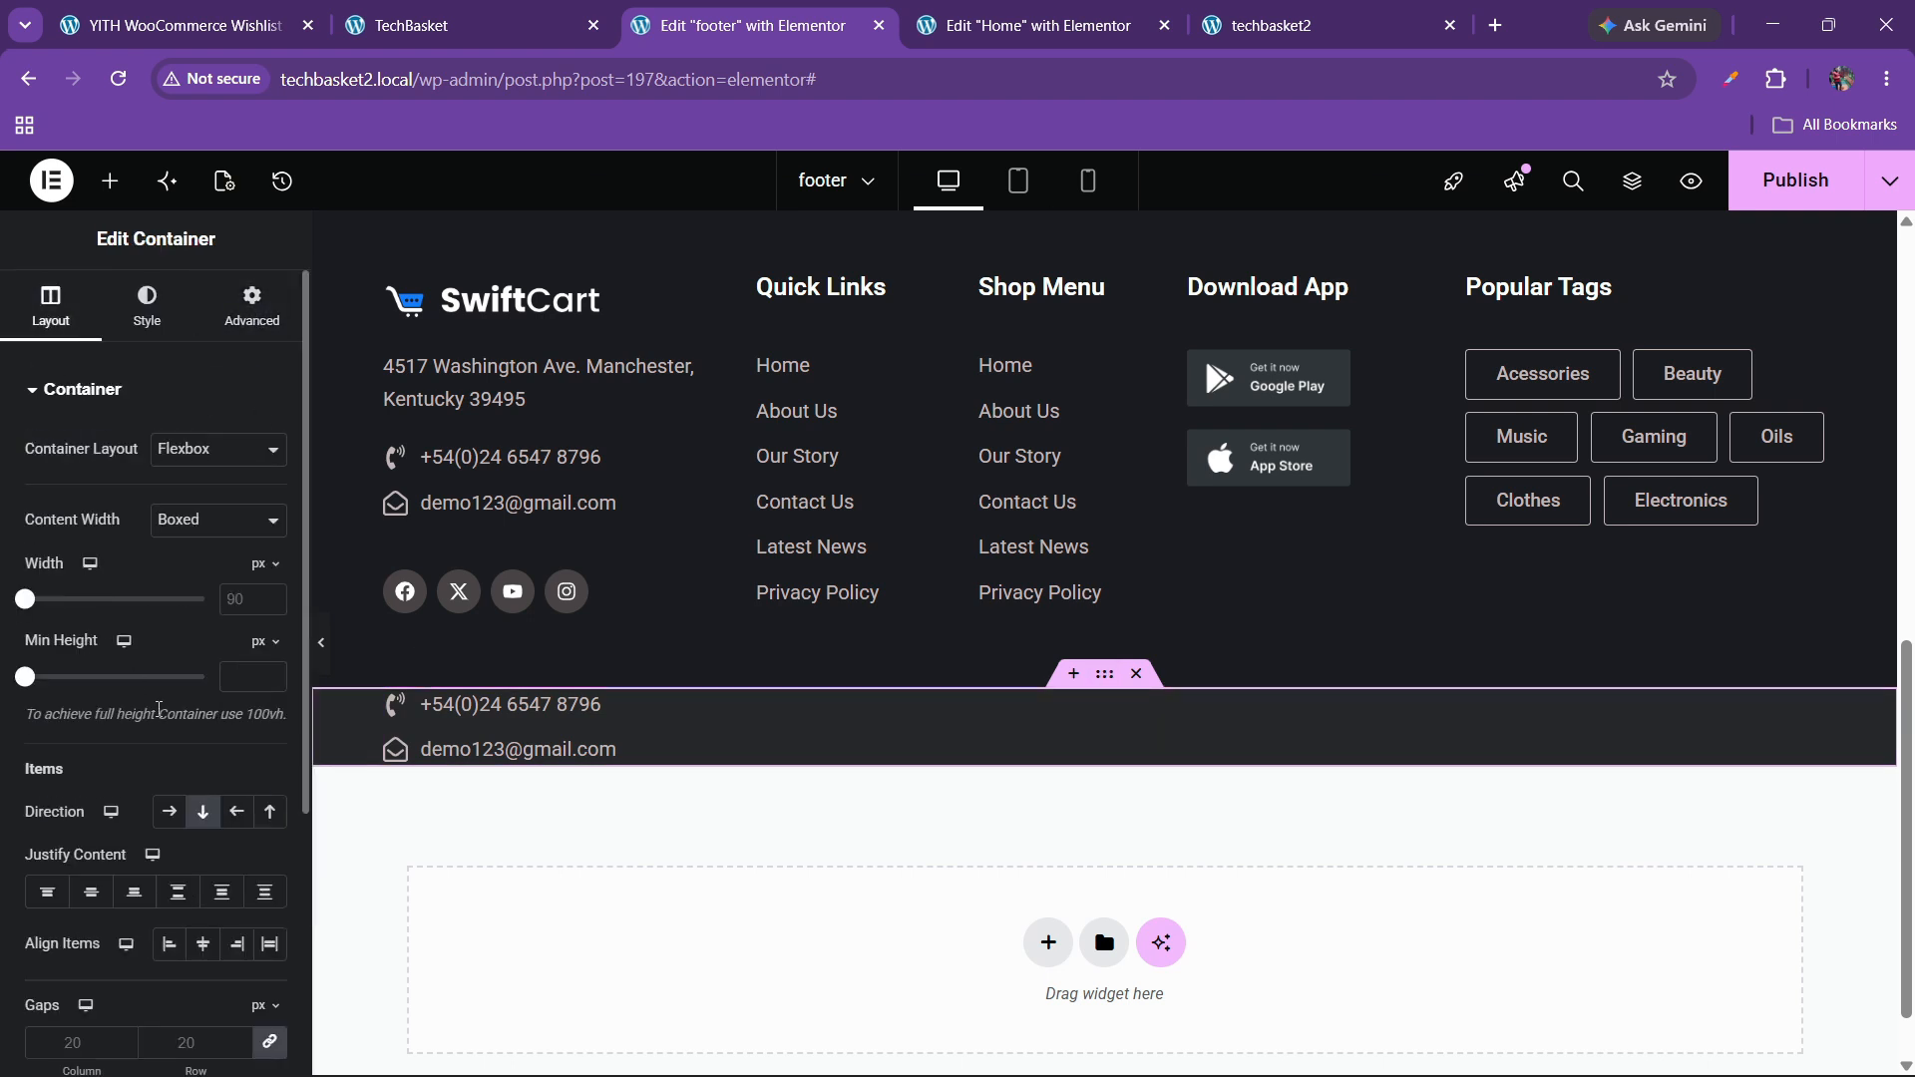
{"action": "left_click", "coordinate": [91, 892]}
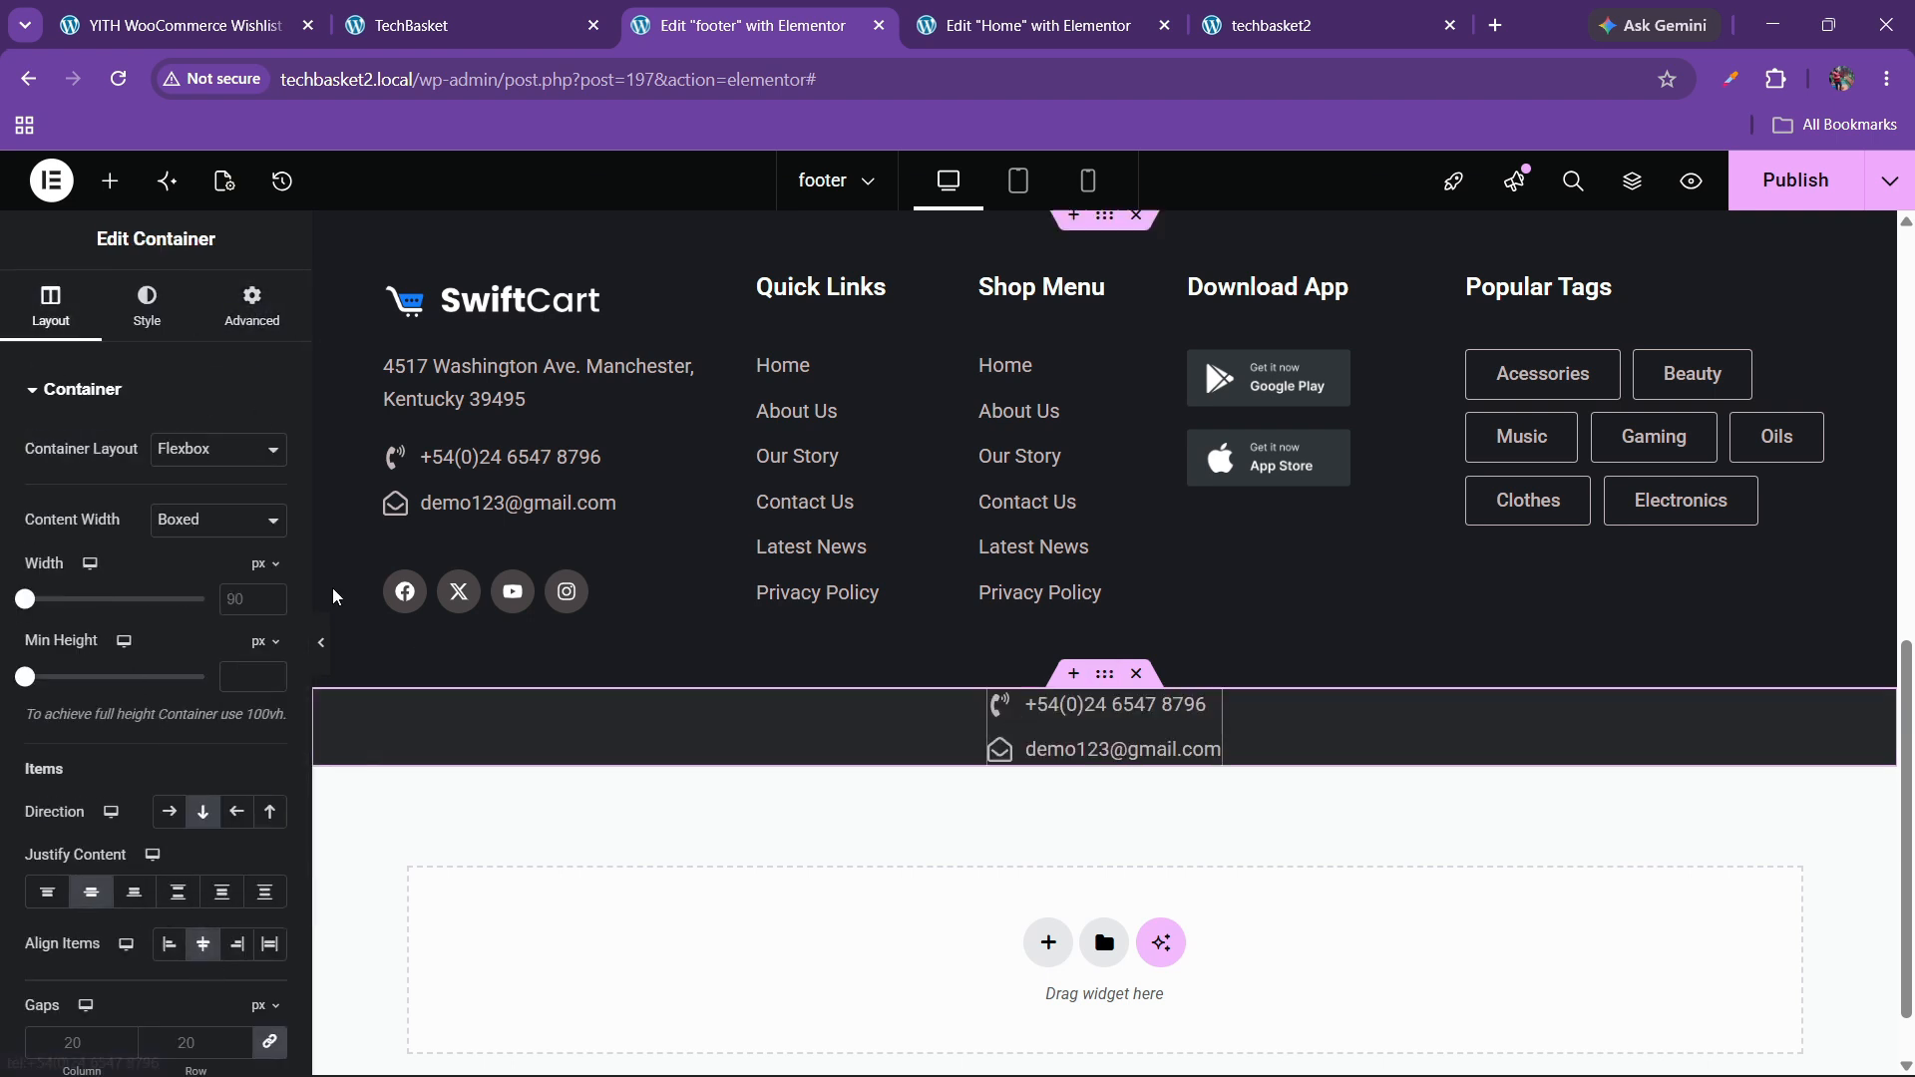
{"action": "left_click", "coordinate": [249, 308]}
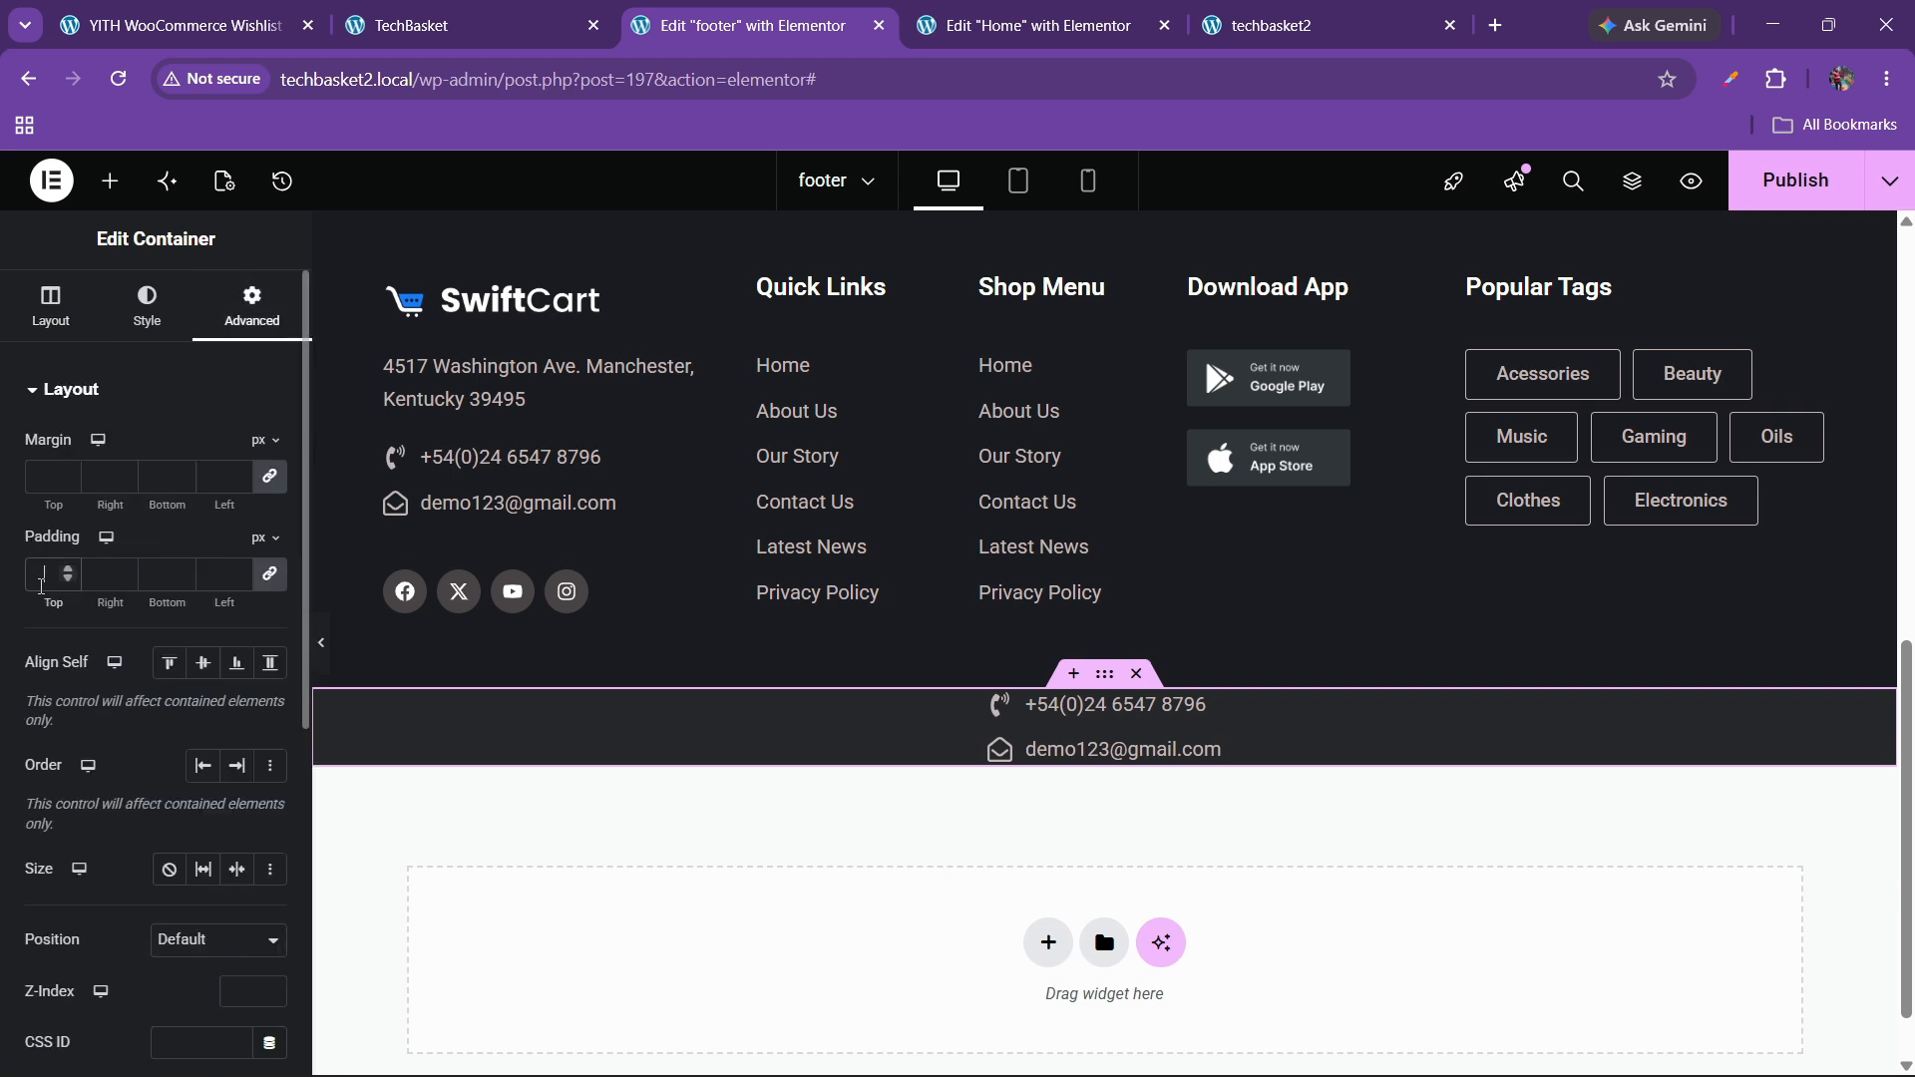
{"action": "left_click", "coordinate": [42, 583]}
{"action": "type", "text": "30"}
- Delete the email item from the pasted icon list and replace the phone item's icon with the outlined Copyright icon
{"action": "left_click", "coordinate": [1002, 758]}
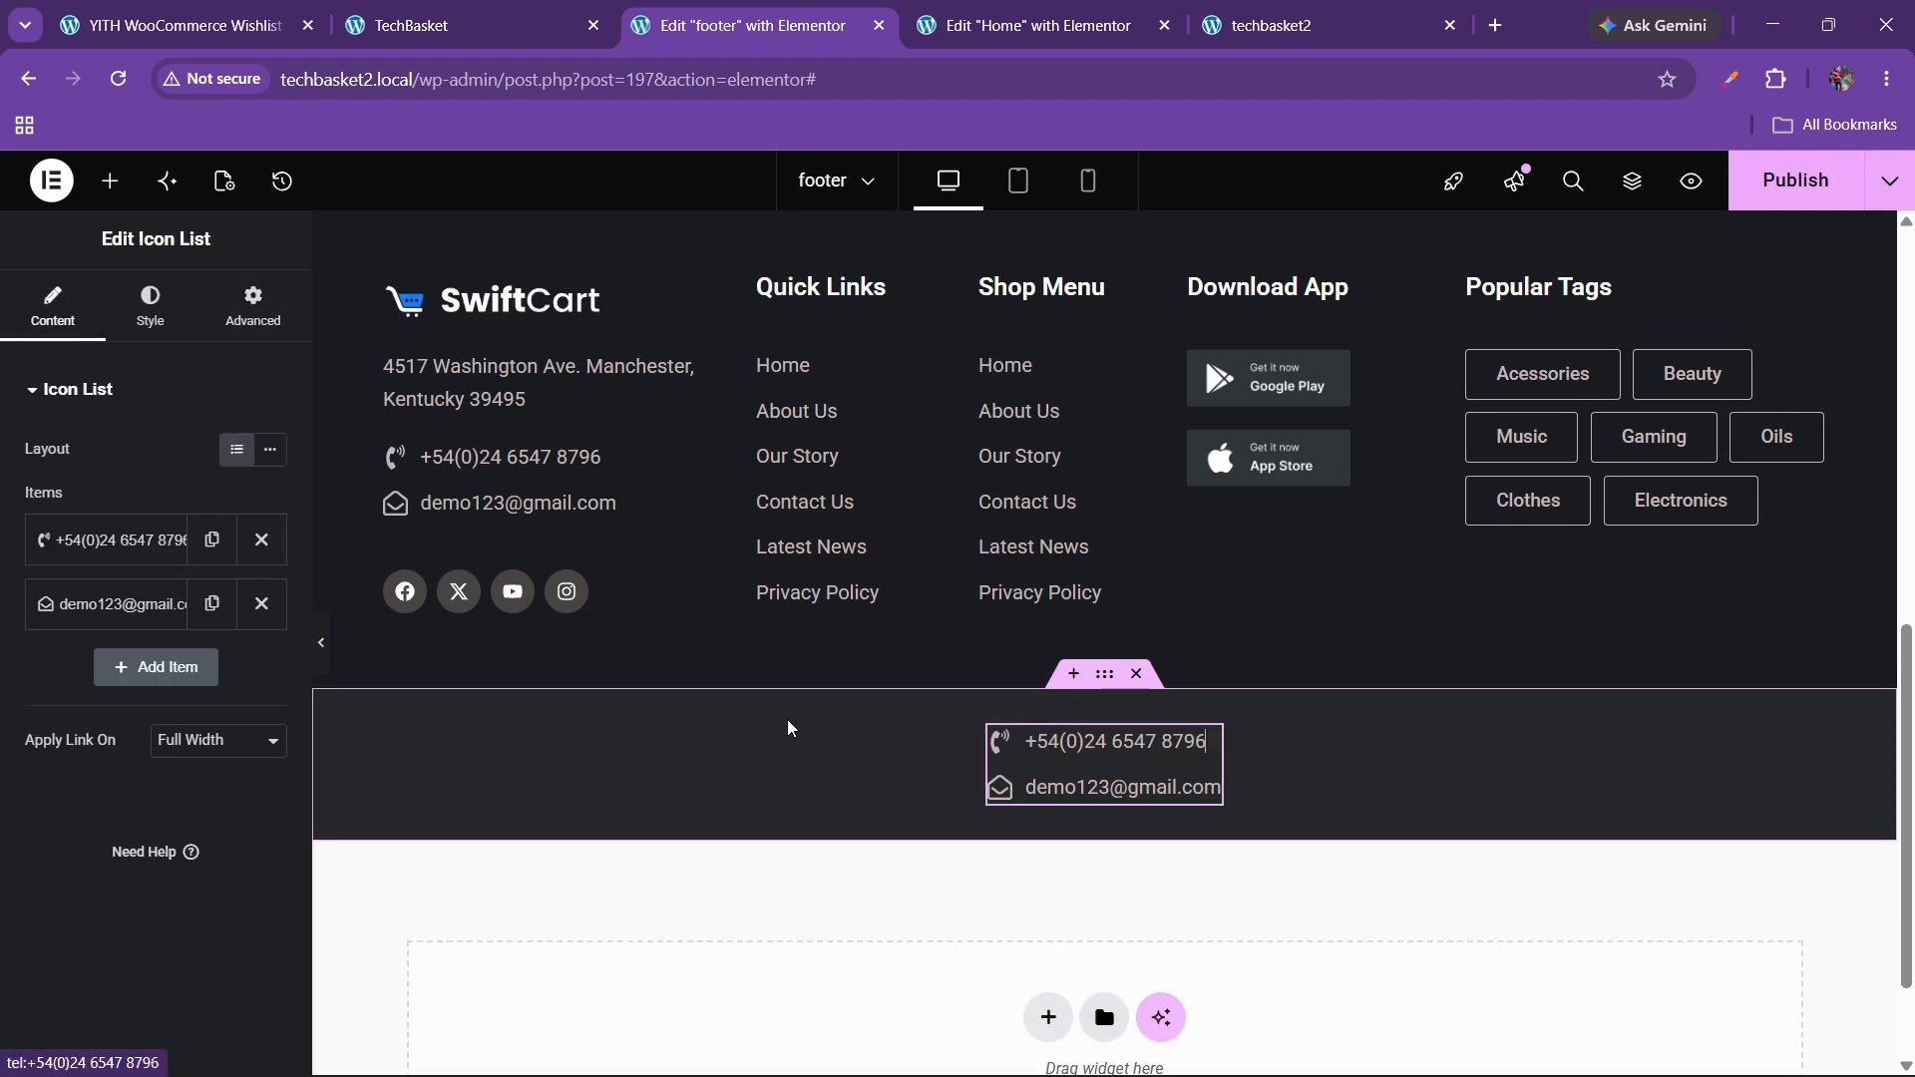
{"action": "left_click", "coordinate": [240, 616]}
{"action": "left_click", "coordinate": [109, 540]}
{"action": "left_click", "coordinate": [154, 738]}
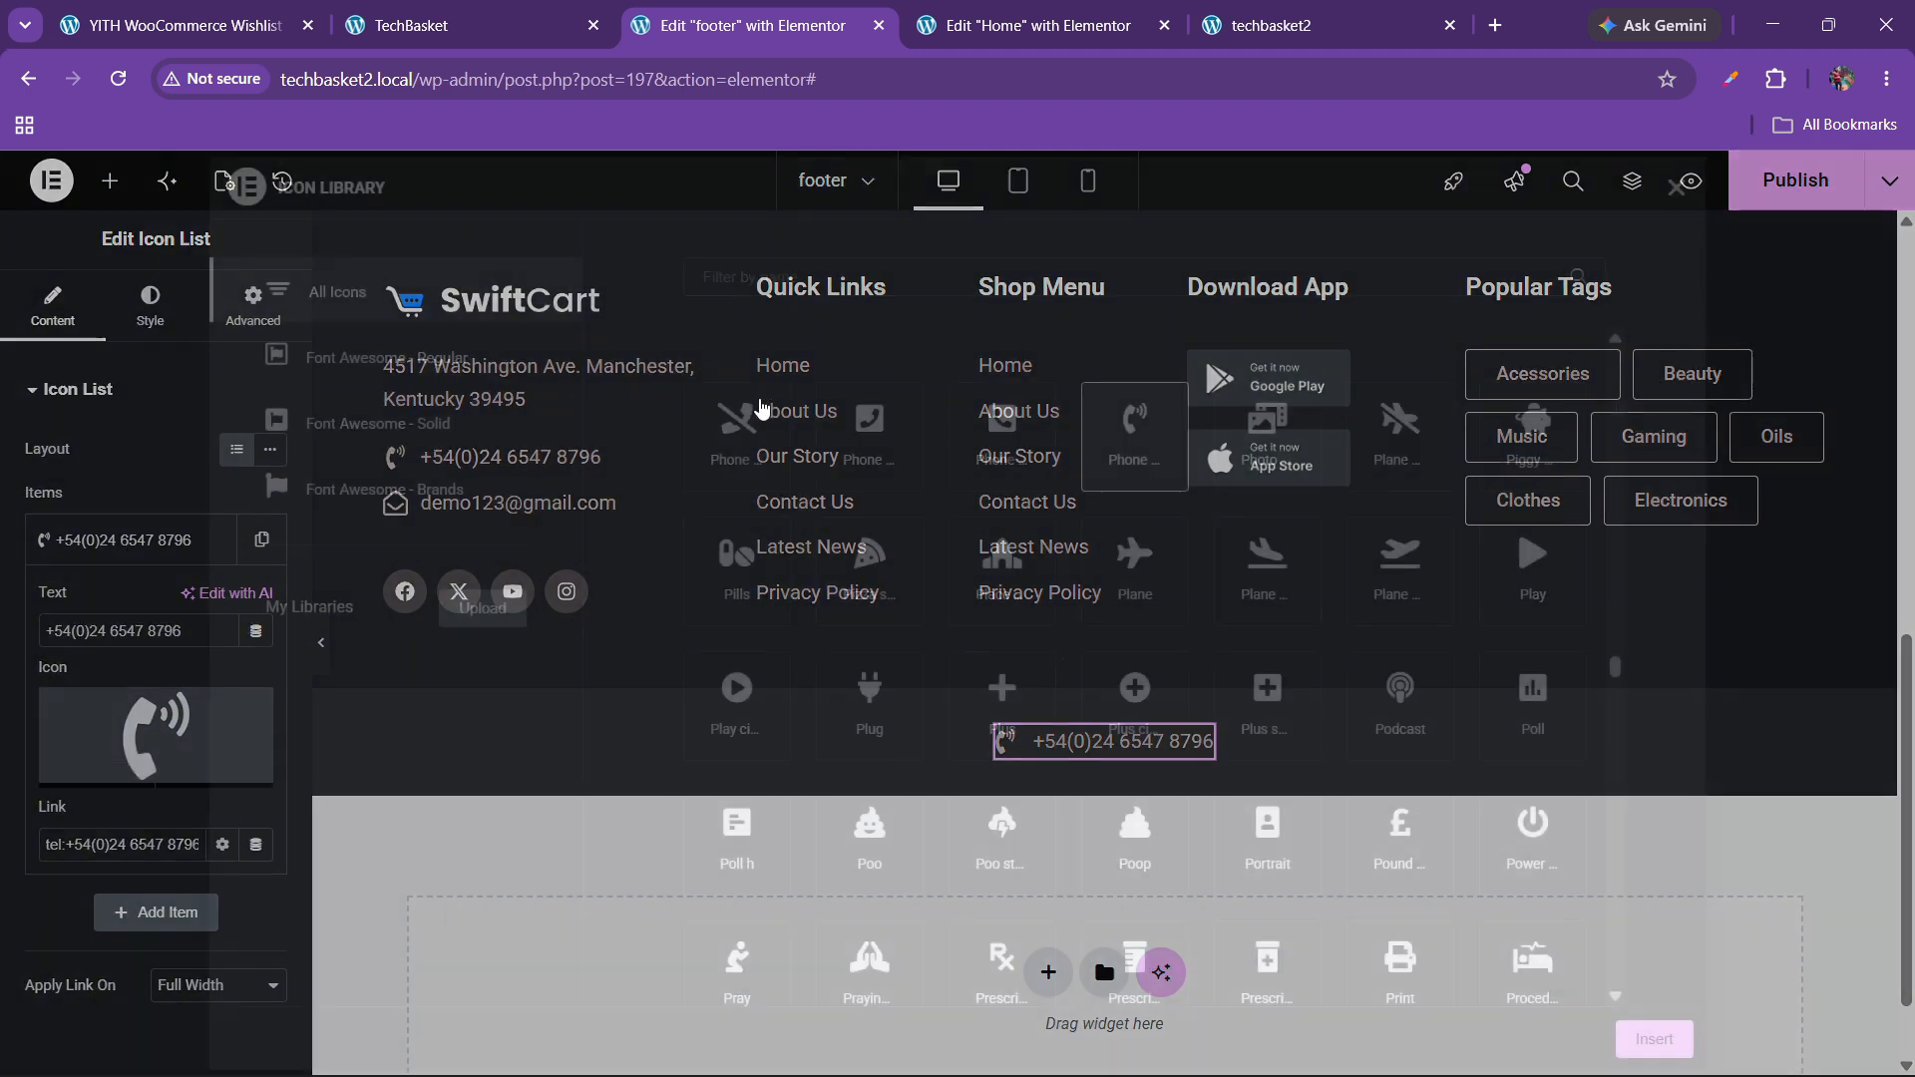
{"action": "left_click", "coordinate": [791, 286]}
{"action": "type", "text": "copy"}
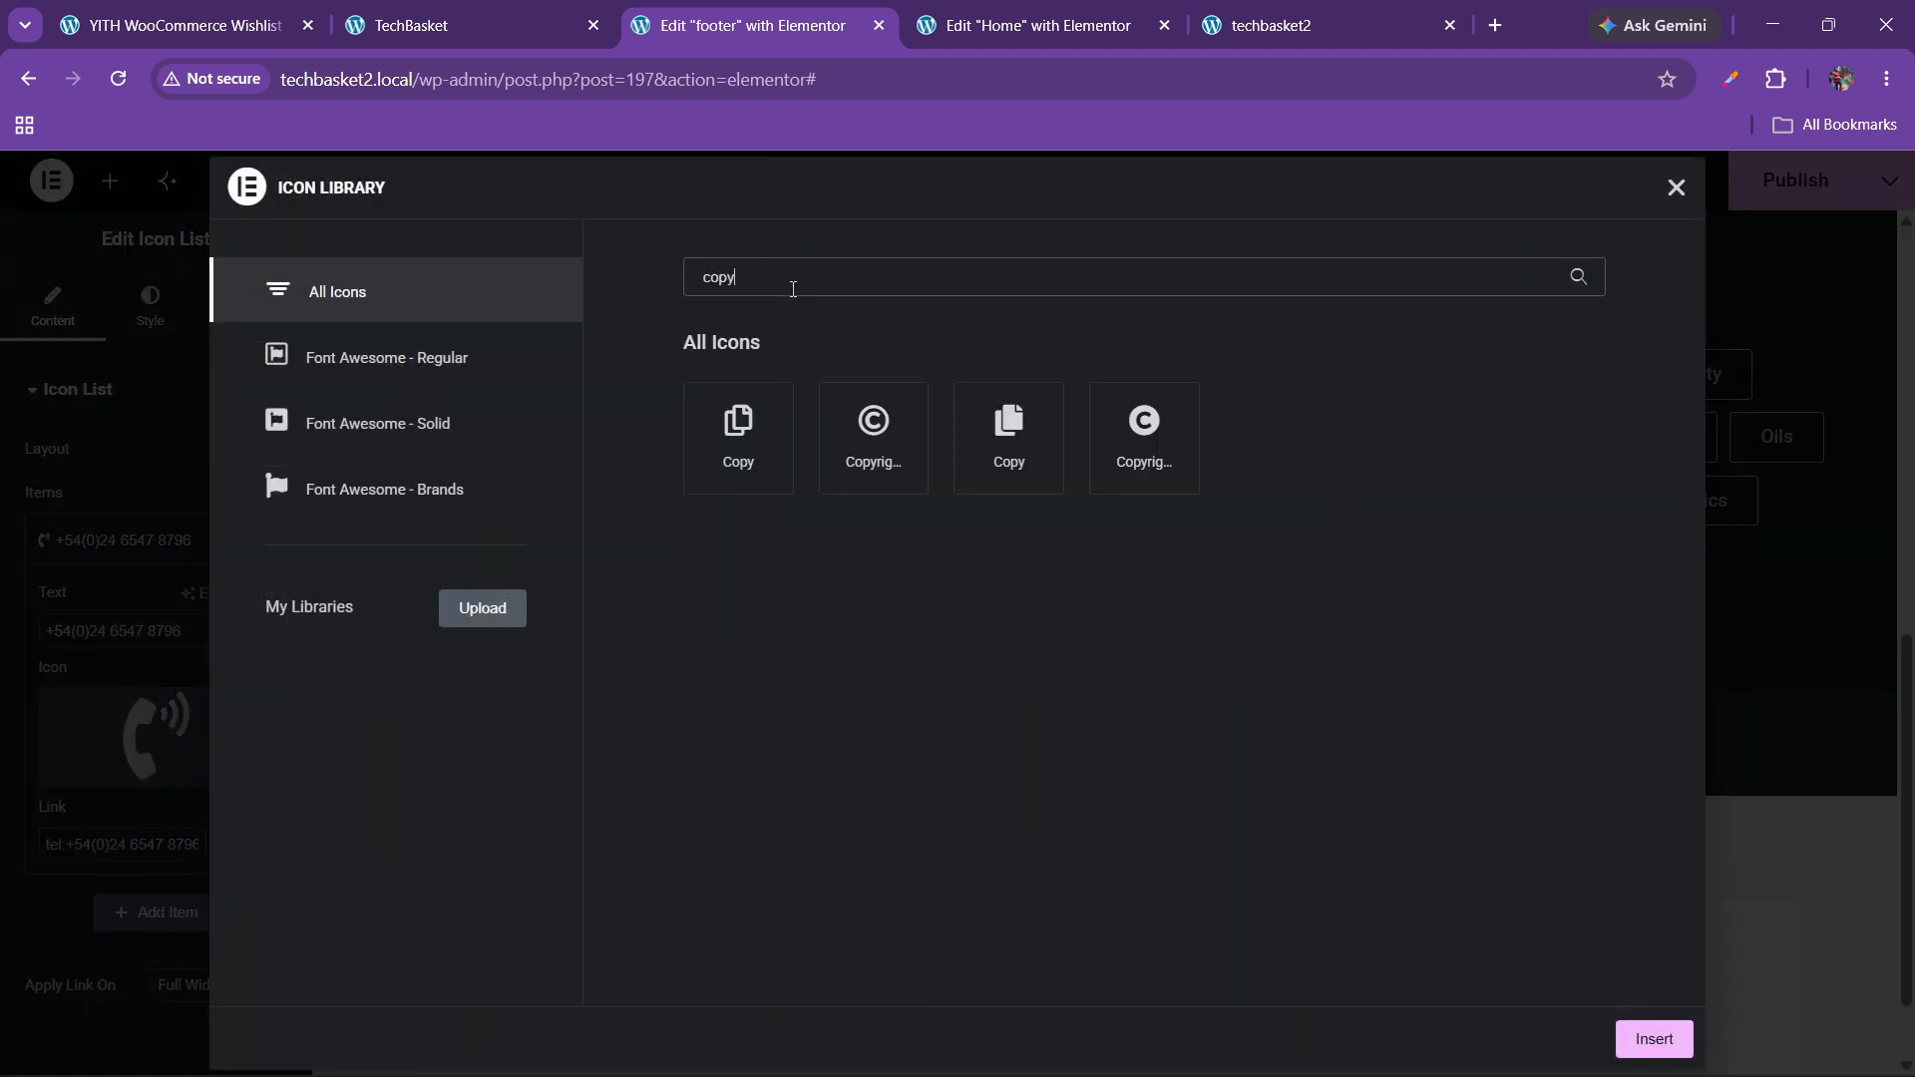
{"action": "left_click", "coordinate": [874, 429]}
{"action": "left_click", "coordinate": [1686, 1037]}
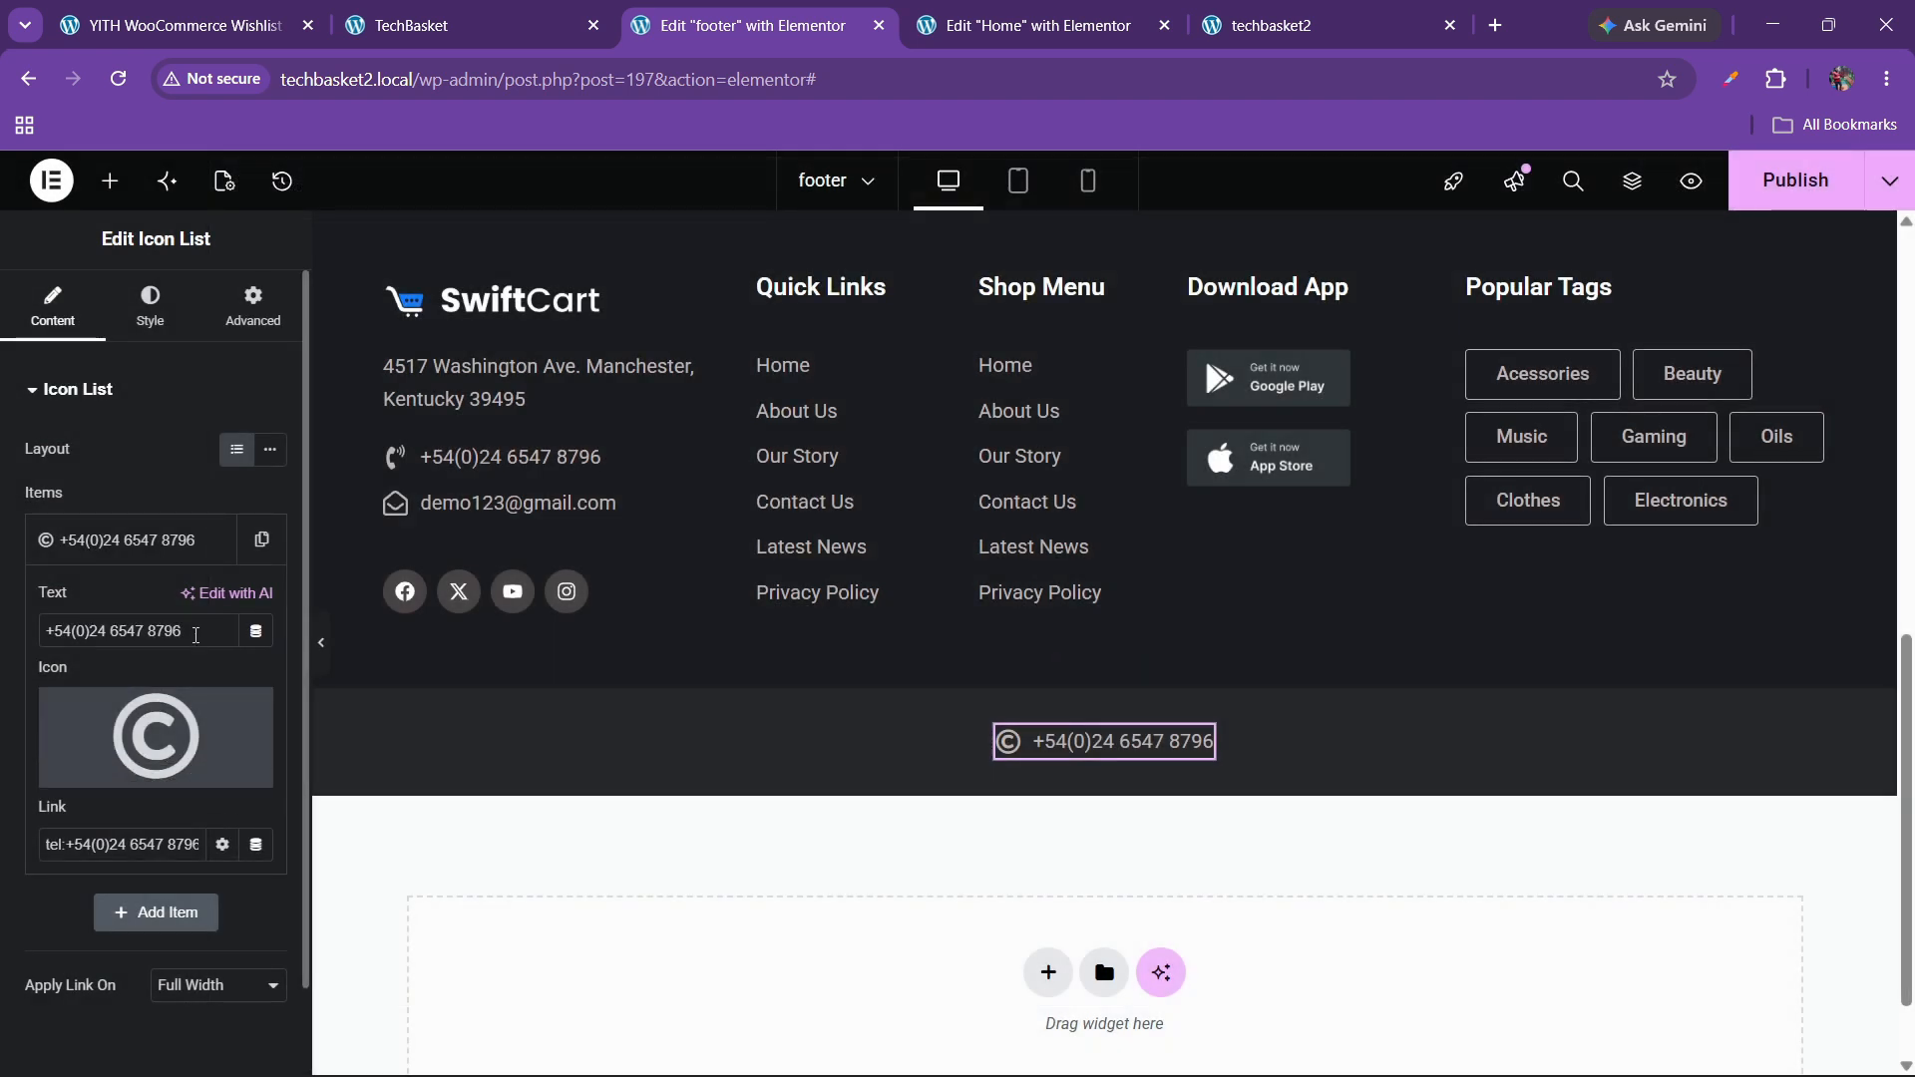
- Replace the remaining list item's text with "Copyright 2026, TechBlast, All Rights Reserved"
{"action": "left_click_drag", "start_coordinate": [186, 632], "coordinate": [0, 655]}
{"action": "type", "text": "Cop"}
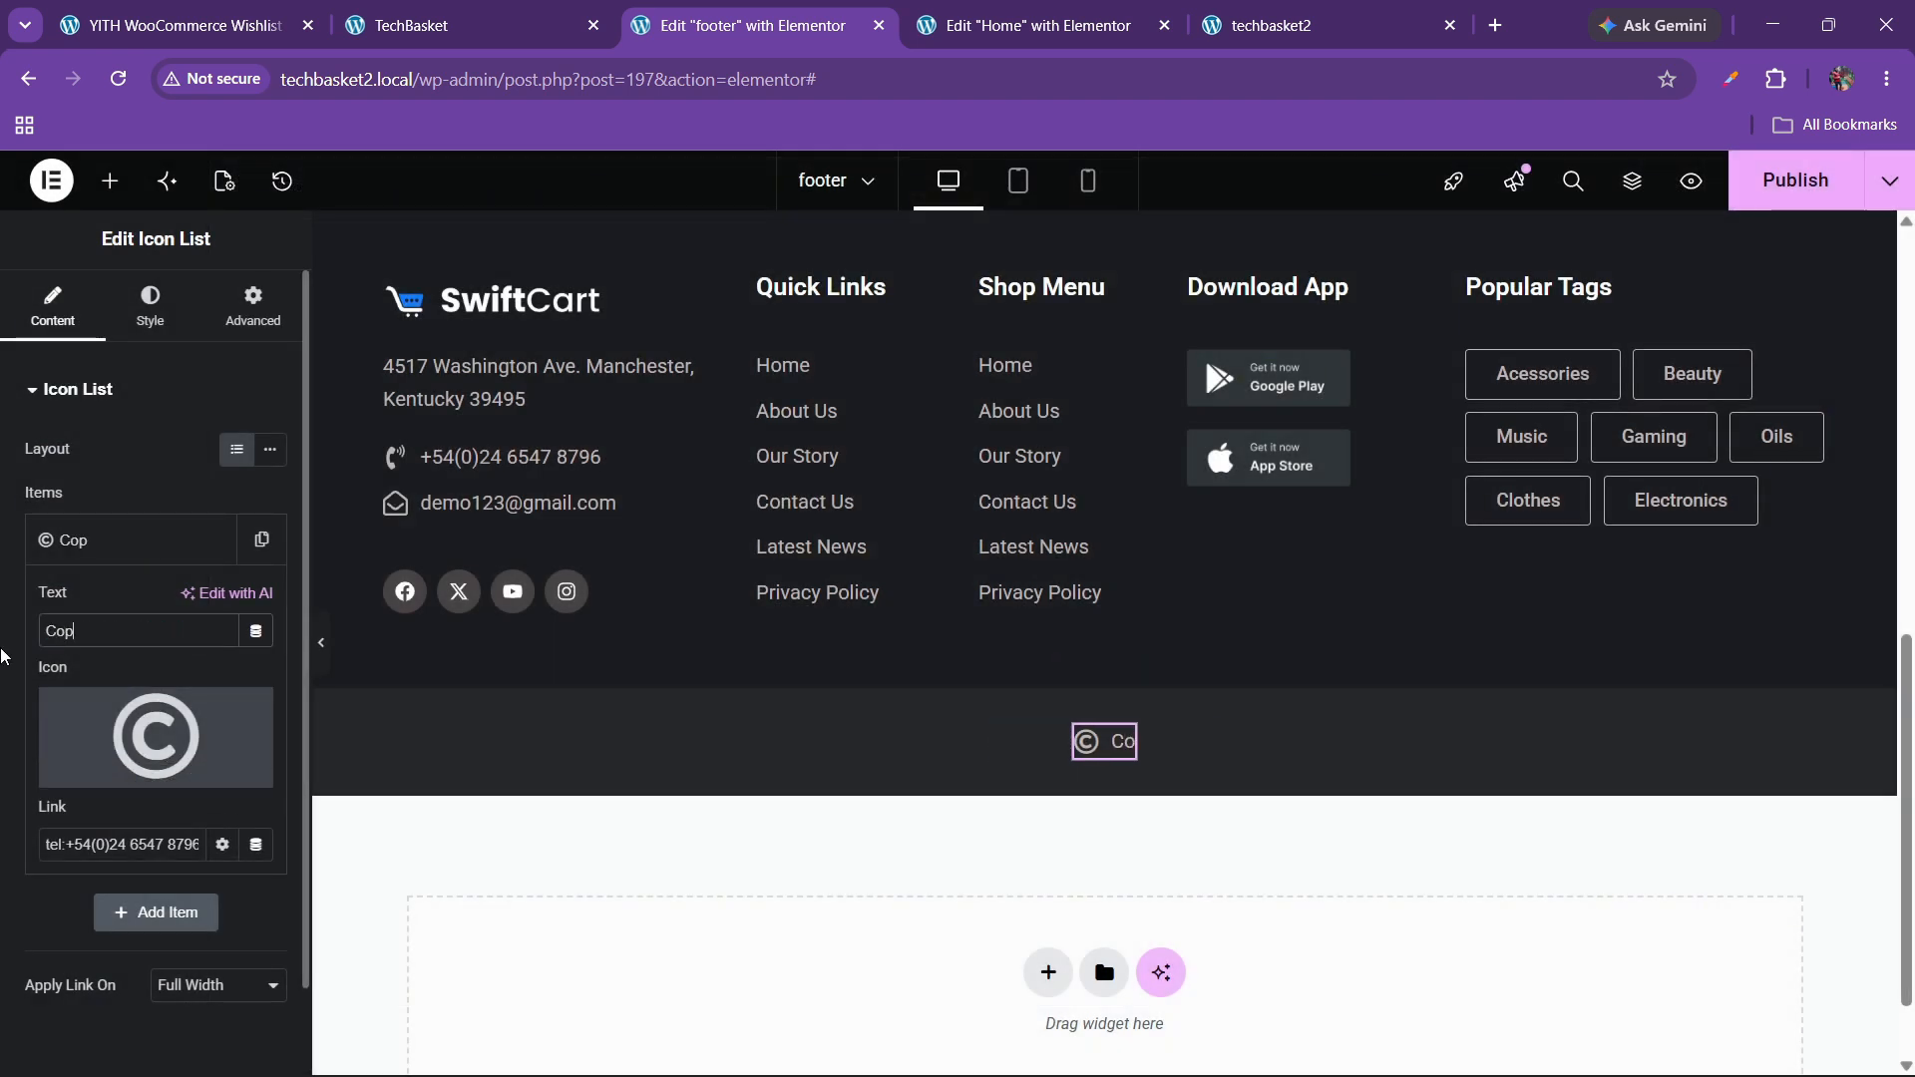
{"action": "type", "text": "yright 2026,"}
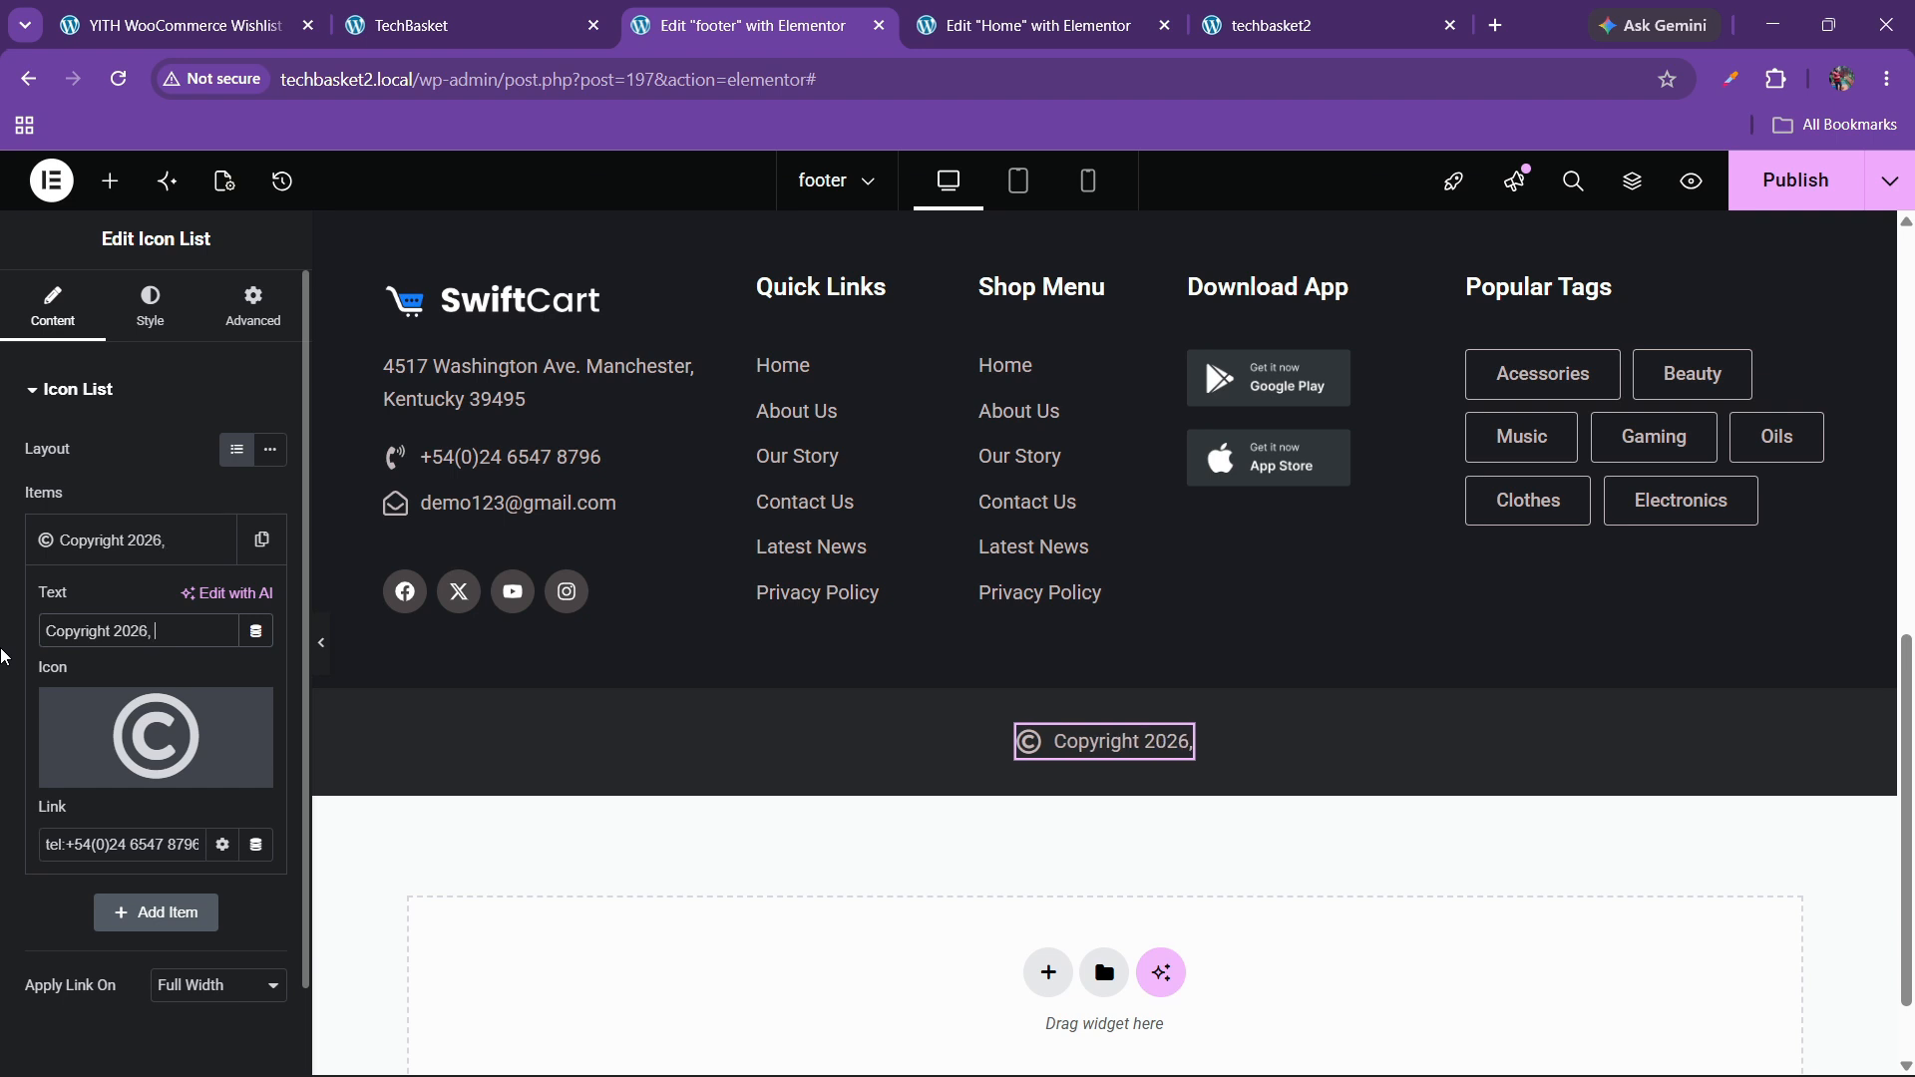
{"action": "type", "text": " TechBlas"}
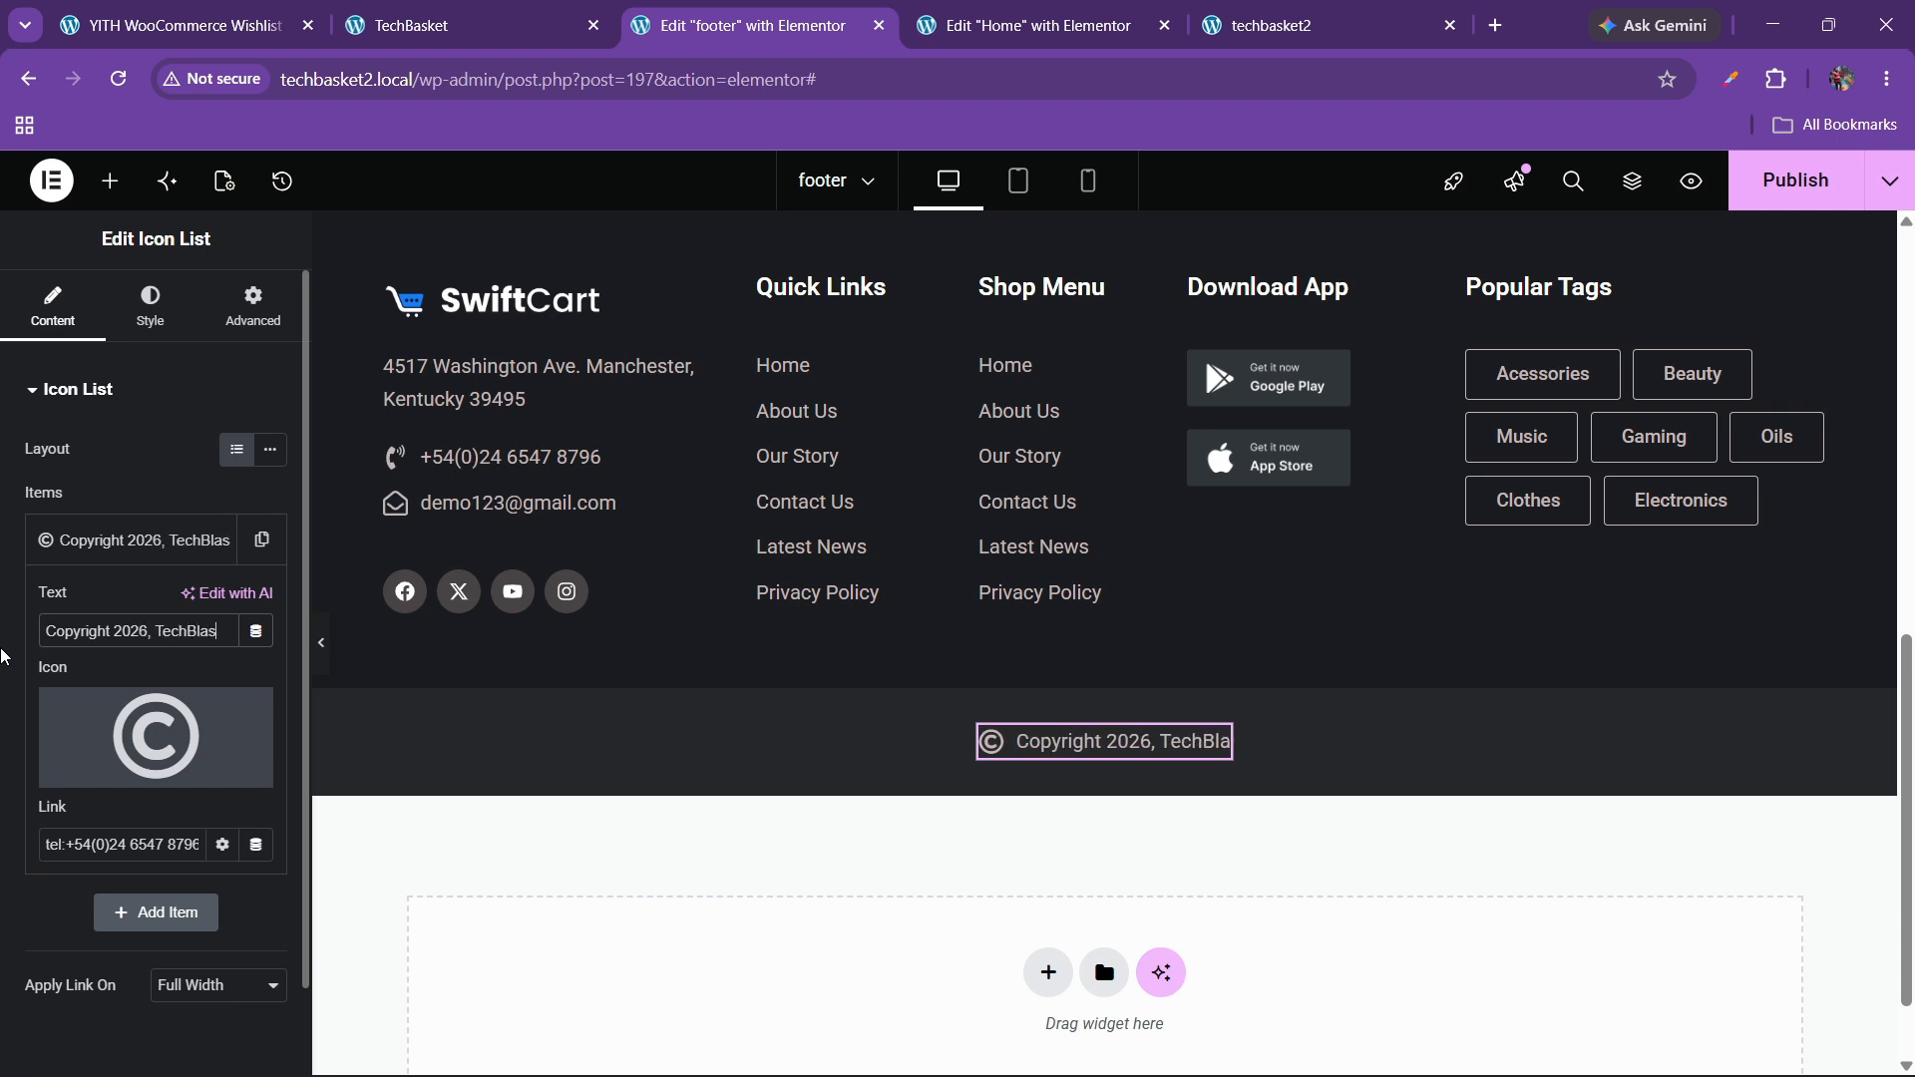
{"action": "type", "text": "t, All Rights"}
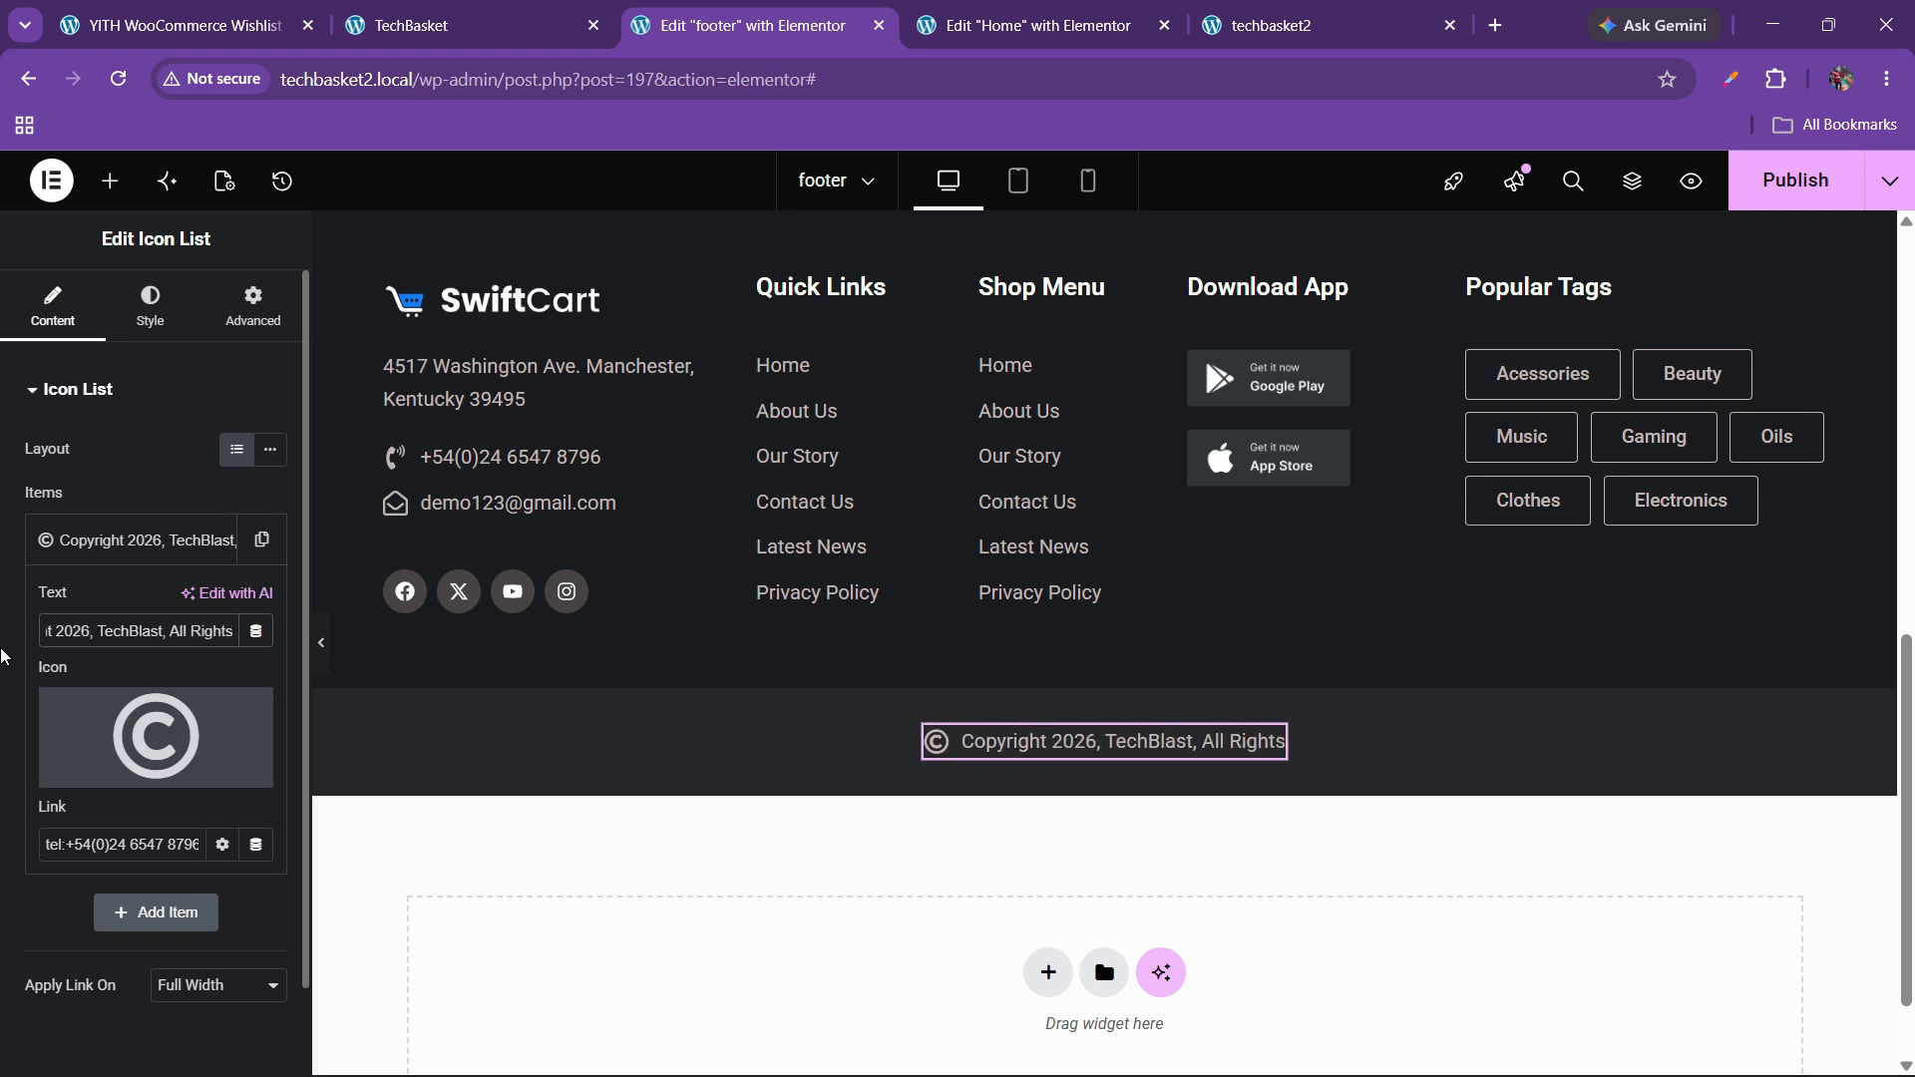
{"action": "type", "text": " res"}
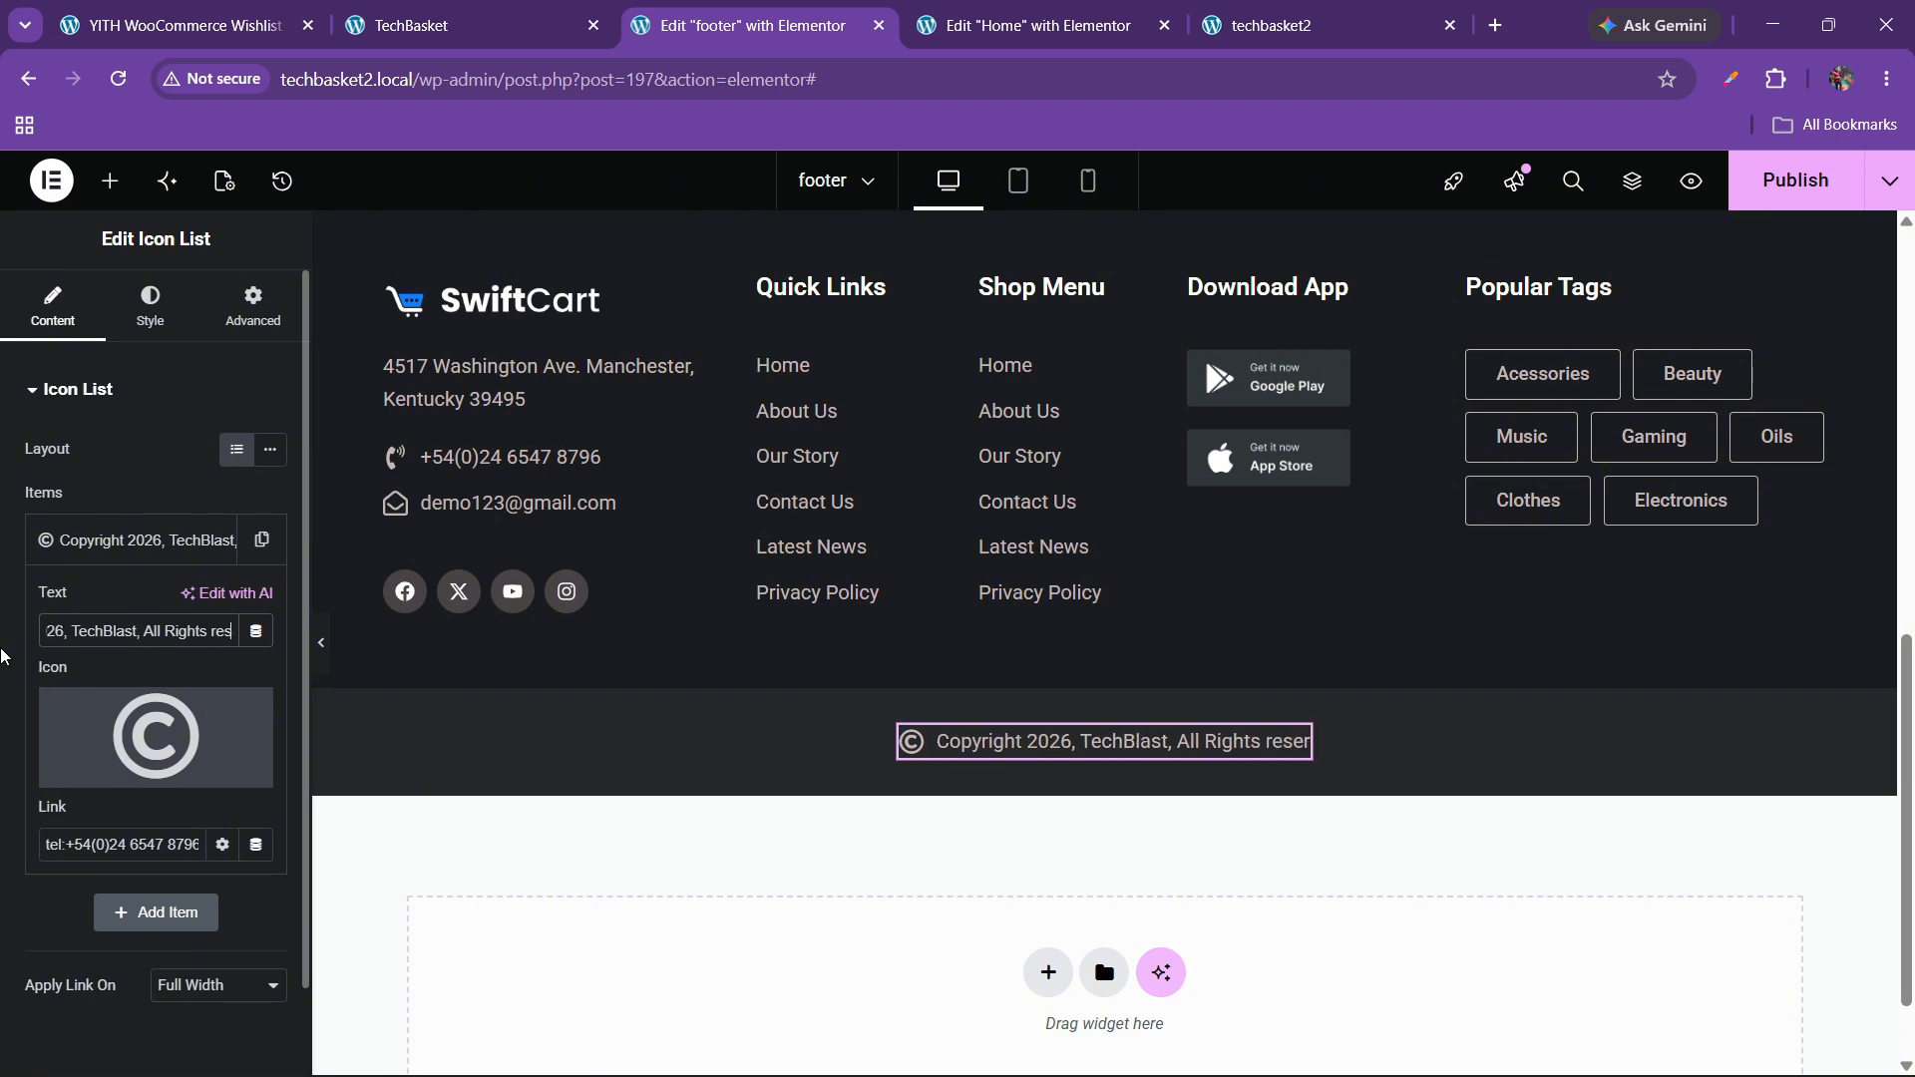
{"action": "key", "text": "BackSpace"}
{"action": "key", "text": "BackSpace"}
{"action": "type", "text": "Reserved"}
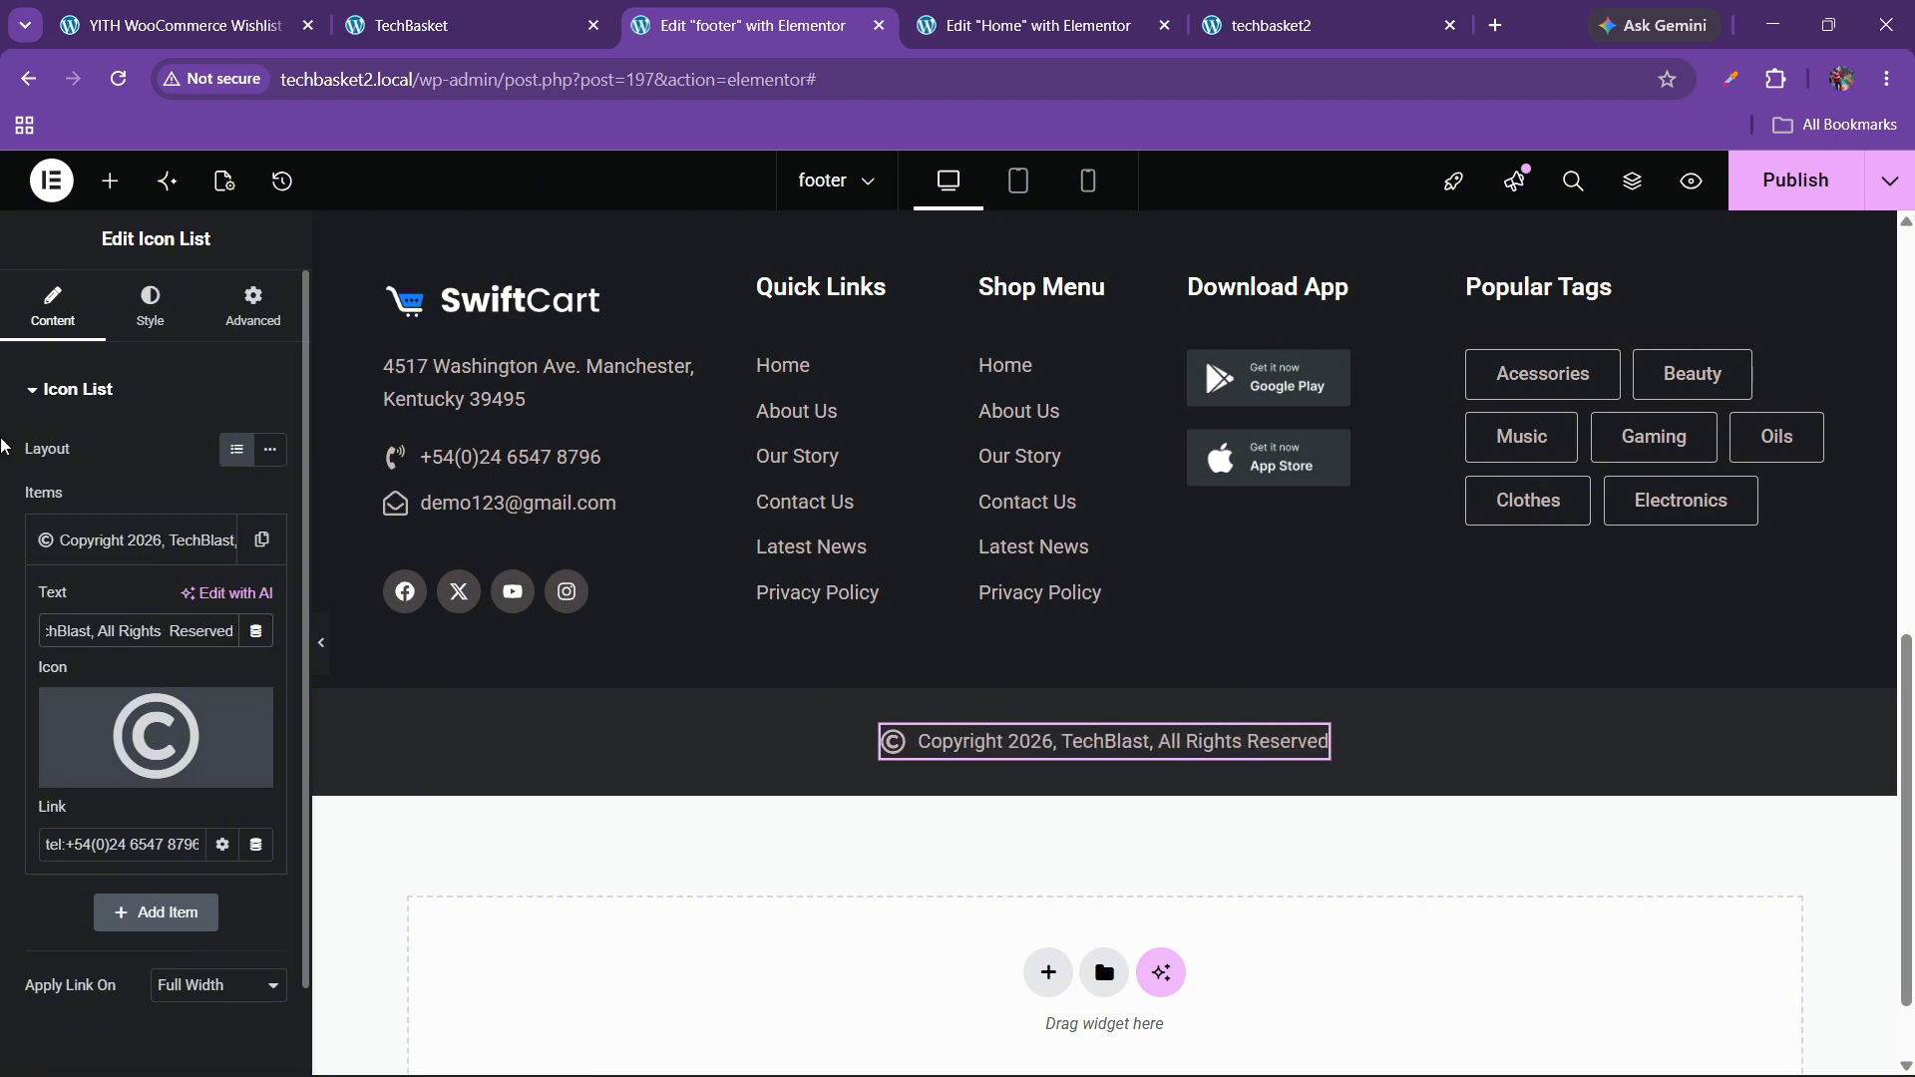
- Set the copyright line's text size to 15 px in its typography settings
{"action": "left_click", "coordinate": [149, 304]}
{"action": "left_click", "coordinate": [116, 766]}
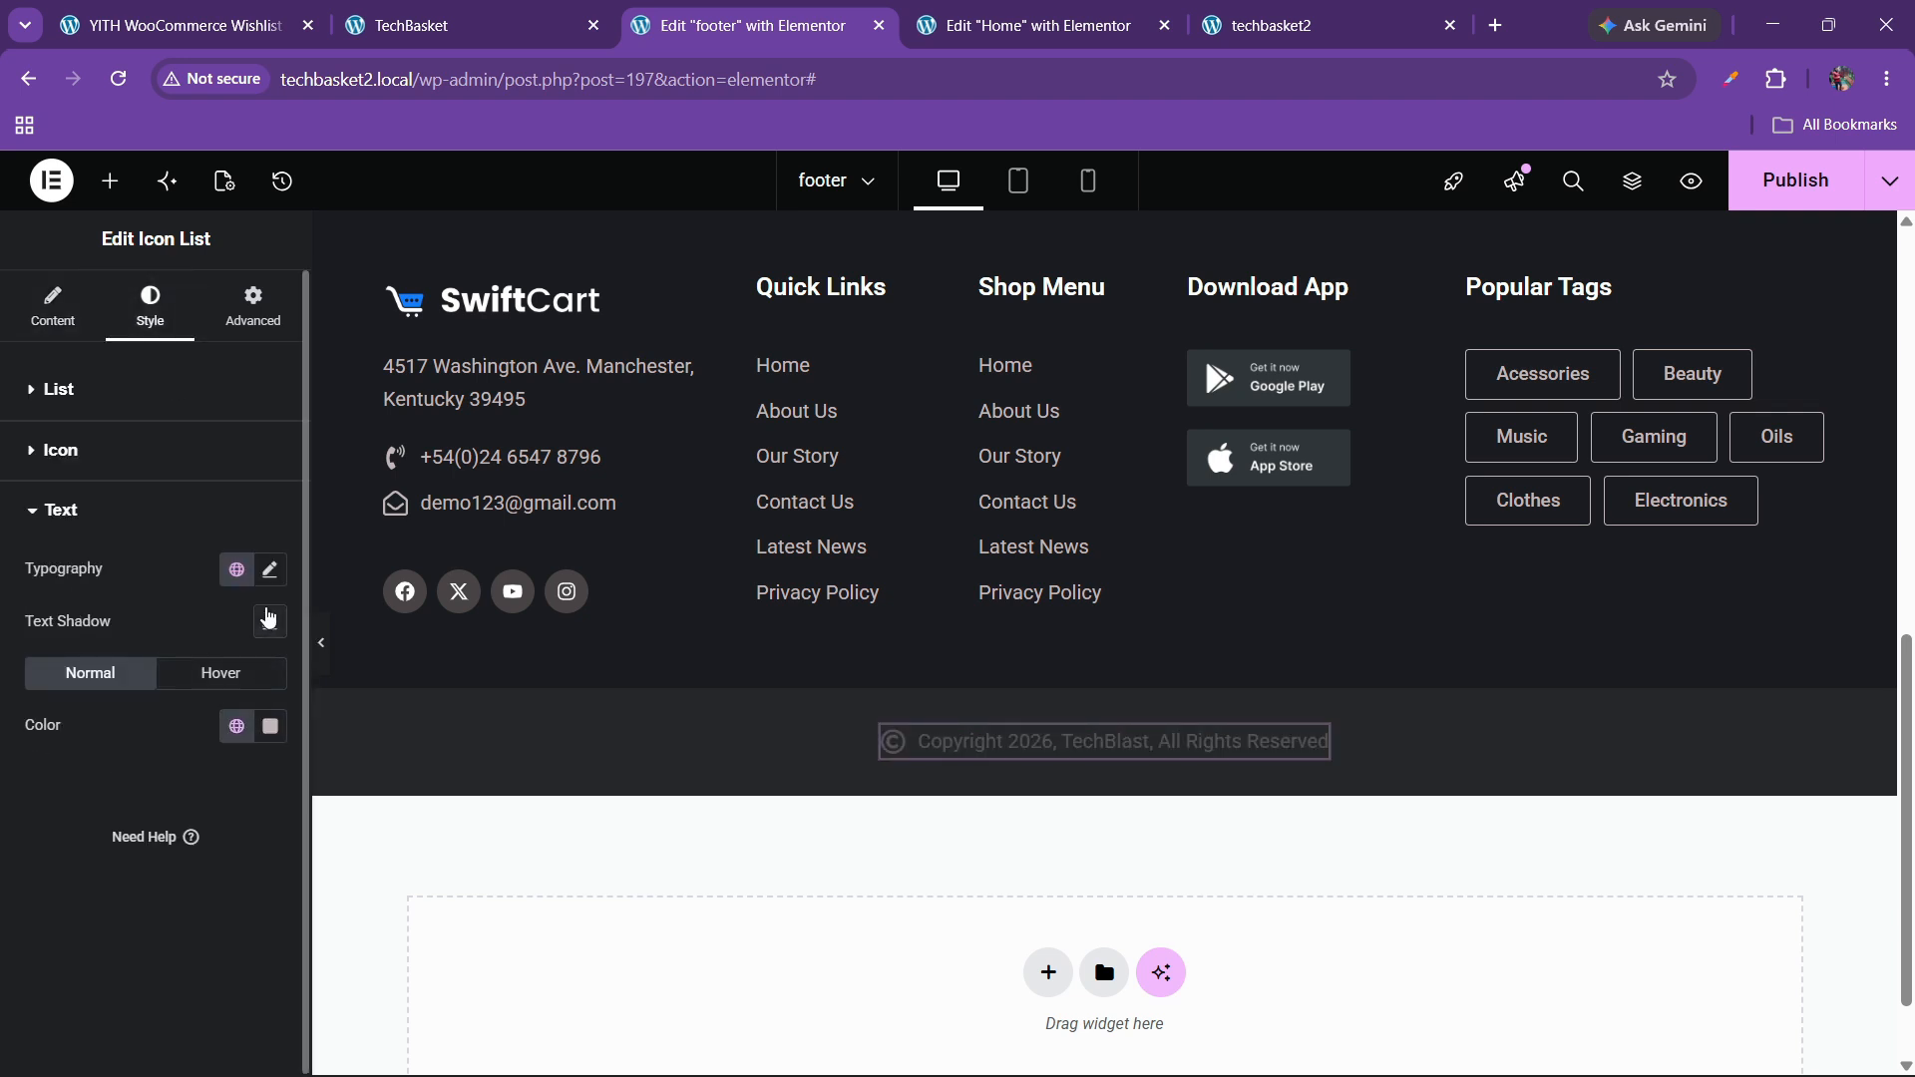
{"action": "left_click", "coordinate": [269, 570]}
{"action": "left_click", "coordinate": [257, 765]}
{"action": "type", "text": "3"}
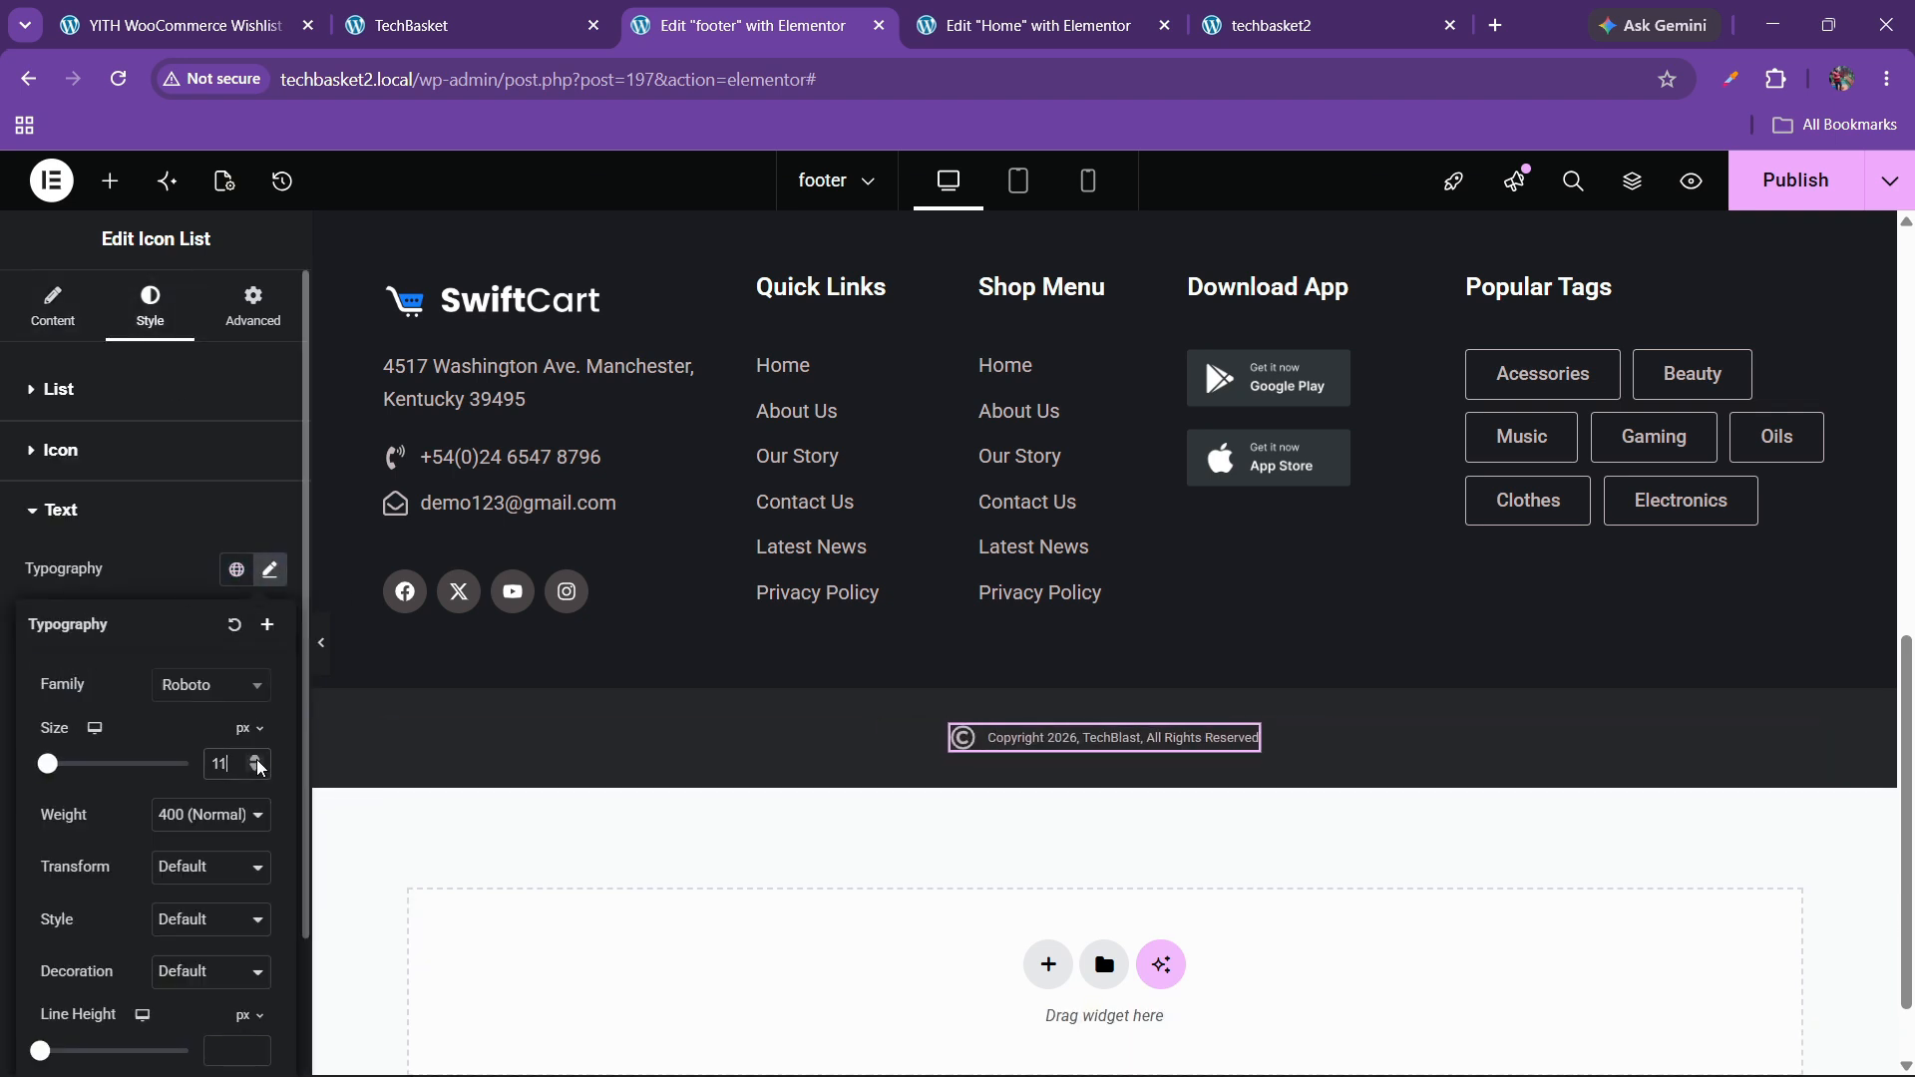
{"action": "left_click", "coordinate": [257, 761]}
{"action": "left_click", "coordinate": [257, 761]}
{"action": "left_click", "coordinate": [258, 770]}
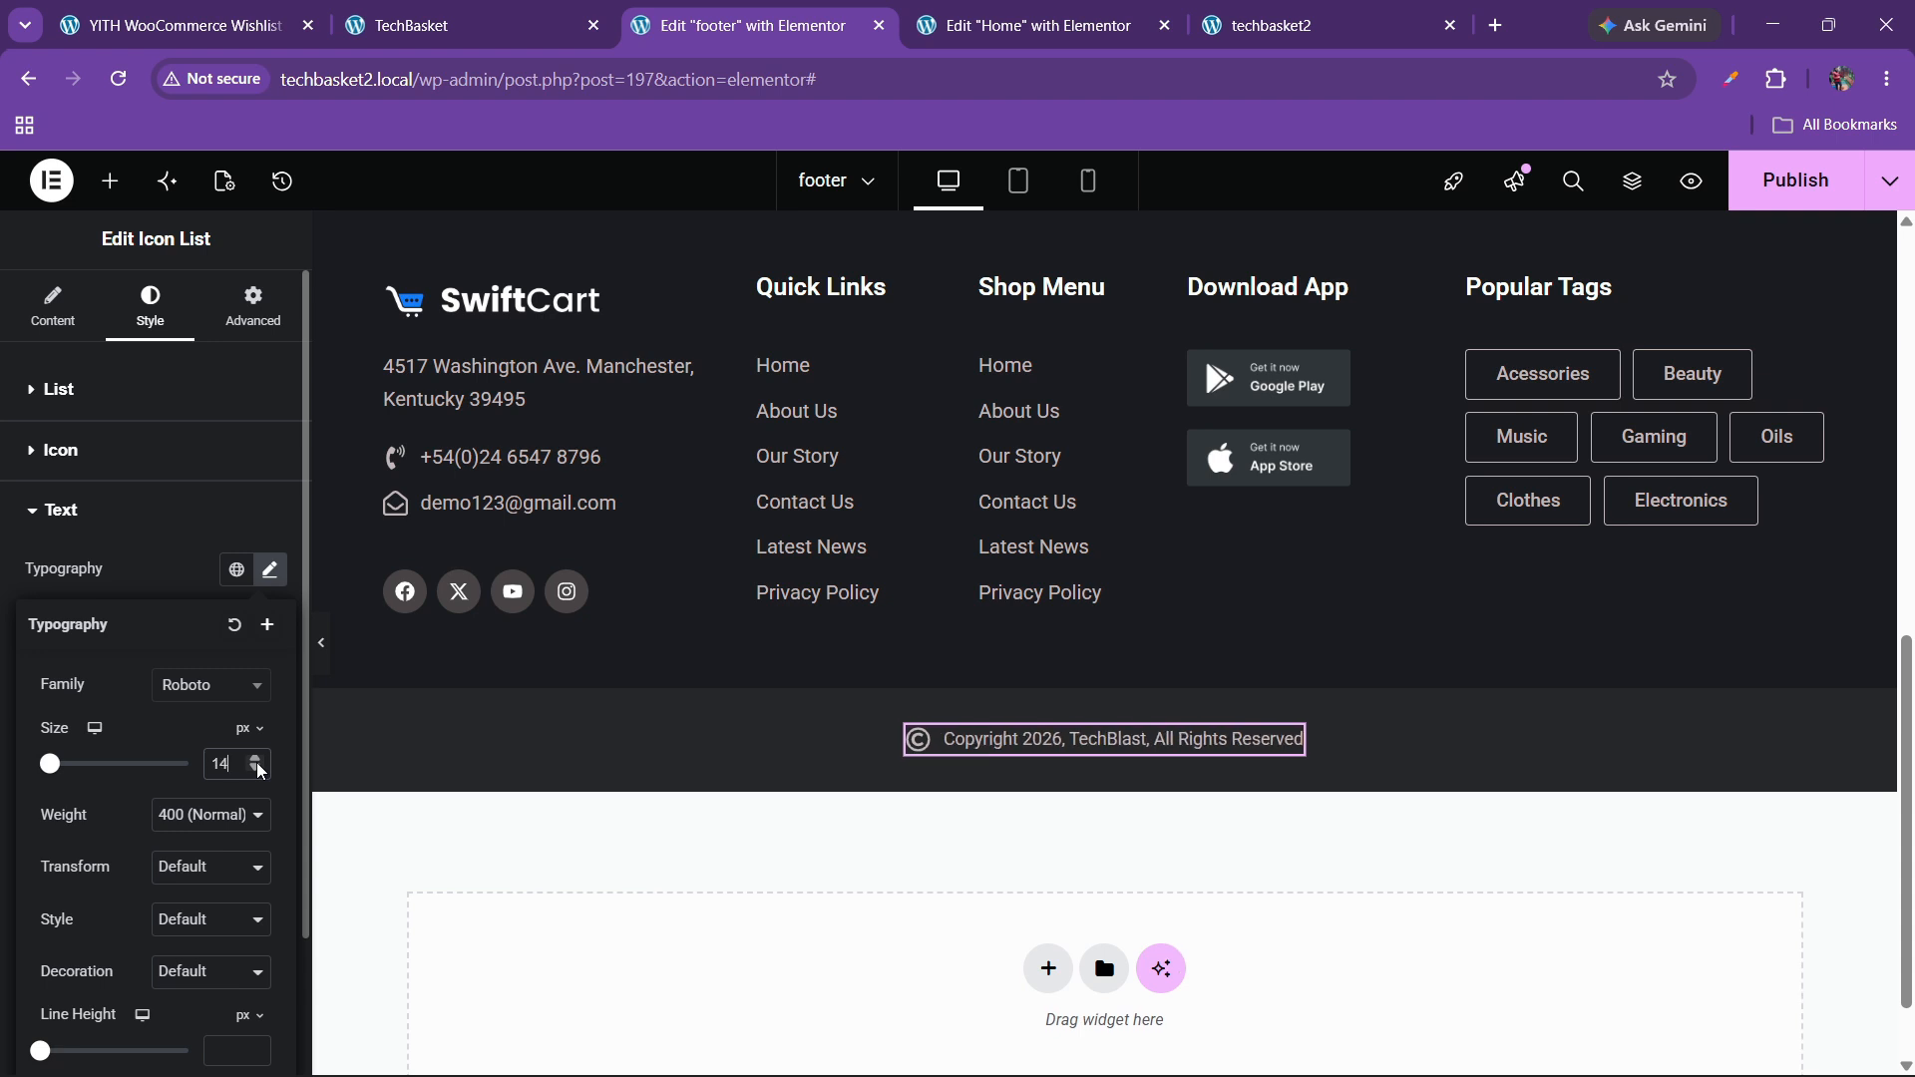
{"action": "left_click", "coordinate": [258, 770]}
{"action": "left_click", "coordinate": [183, 603]}
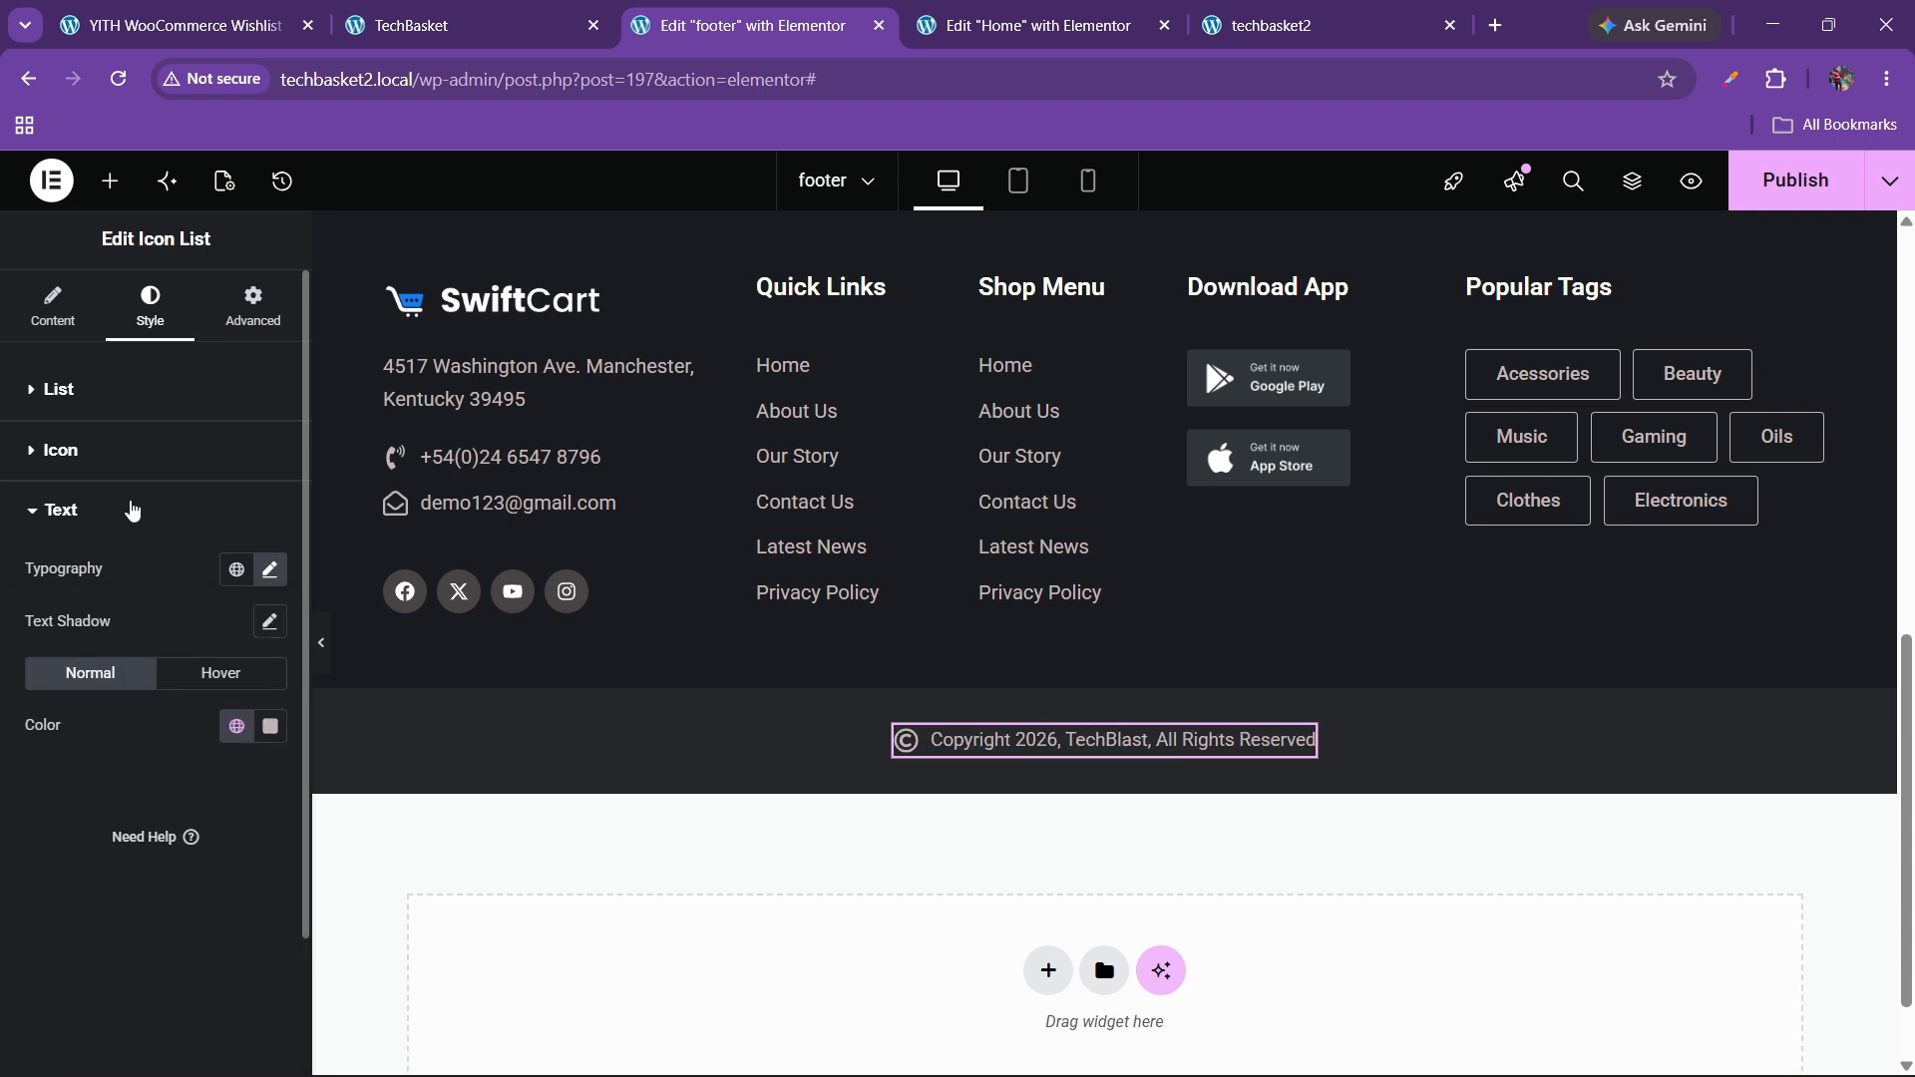
- Set the copyright icon's size to 18 px and publish the footer
{"action": "left_click", "coordinate": [116, 473]}
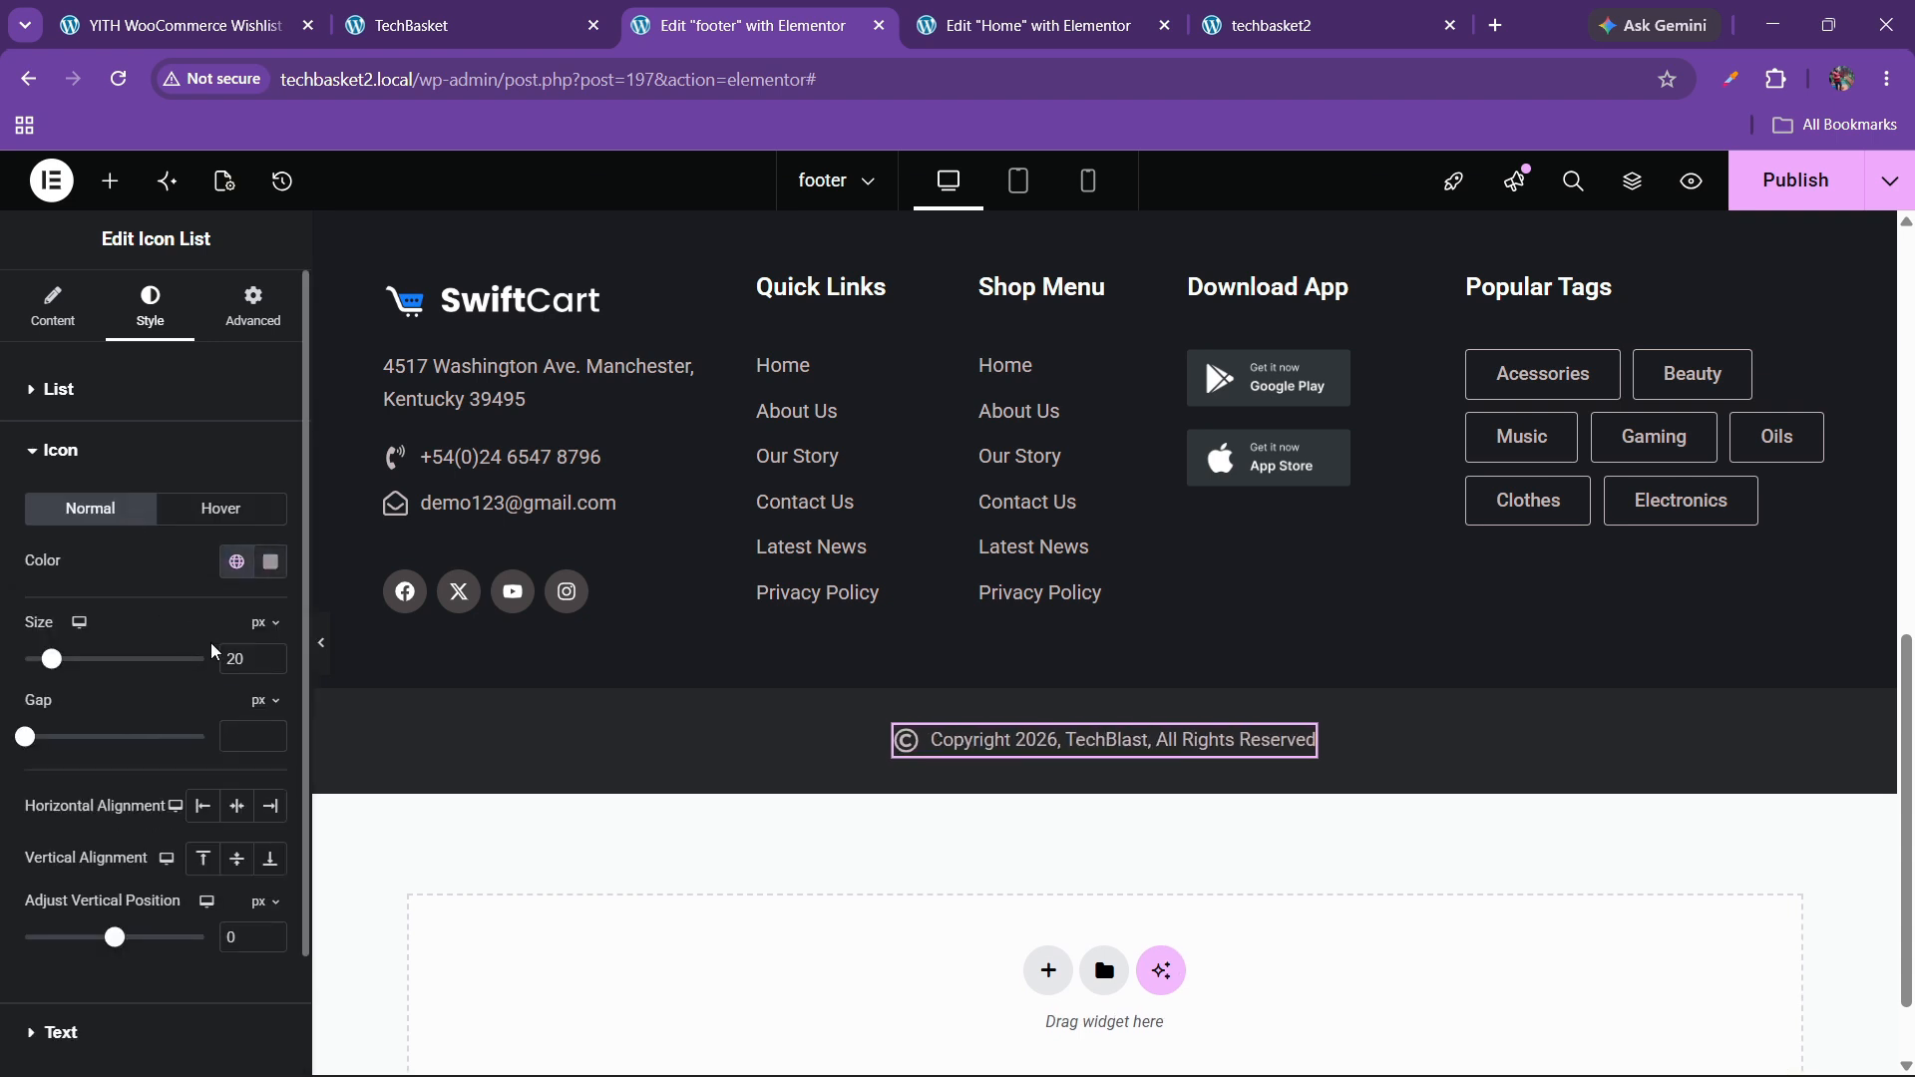
{"action": "left_click", "coordinate": [275, 667]}
{"action": "left_click", "coordinate": [274, 667]}
{"action": "left_click", "coordinate": [275, 667]}
{"action": "left_click", "coordinate": [274, 667]}
{"action": "left_click", "coordinate": [275, 665]}
{"action": "left_click", "coordinate": [275, 665]}
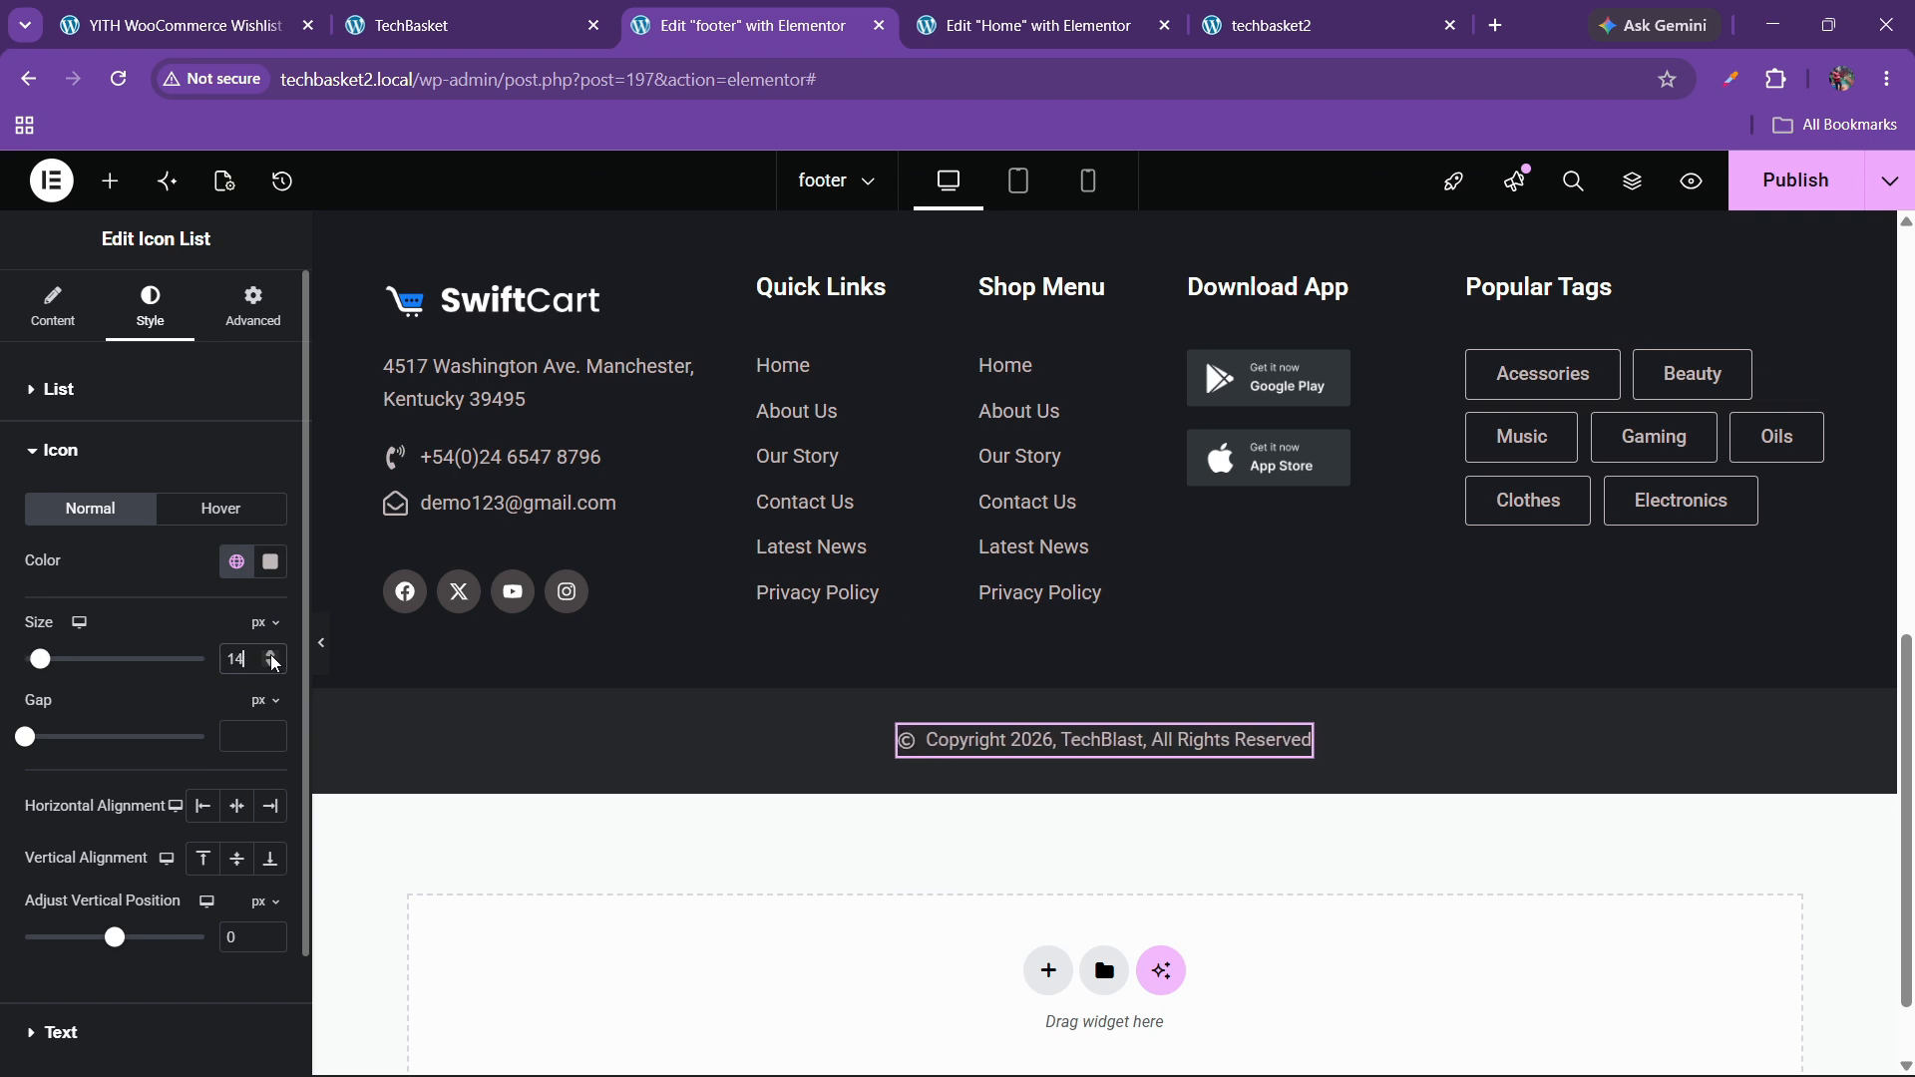
{"action": "key", "text": "Up"}
{"action": "key", "text": "Up"}
{"action": "key", "text": "Up"}
{"action": "key", "text": "Up"}
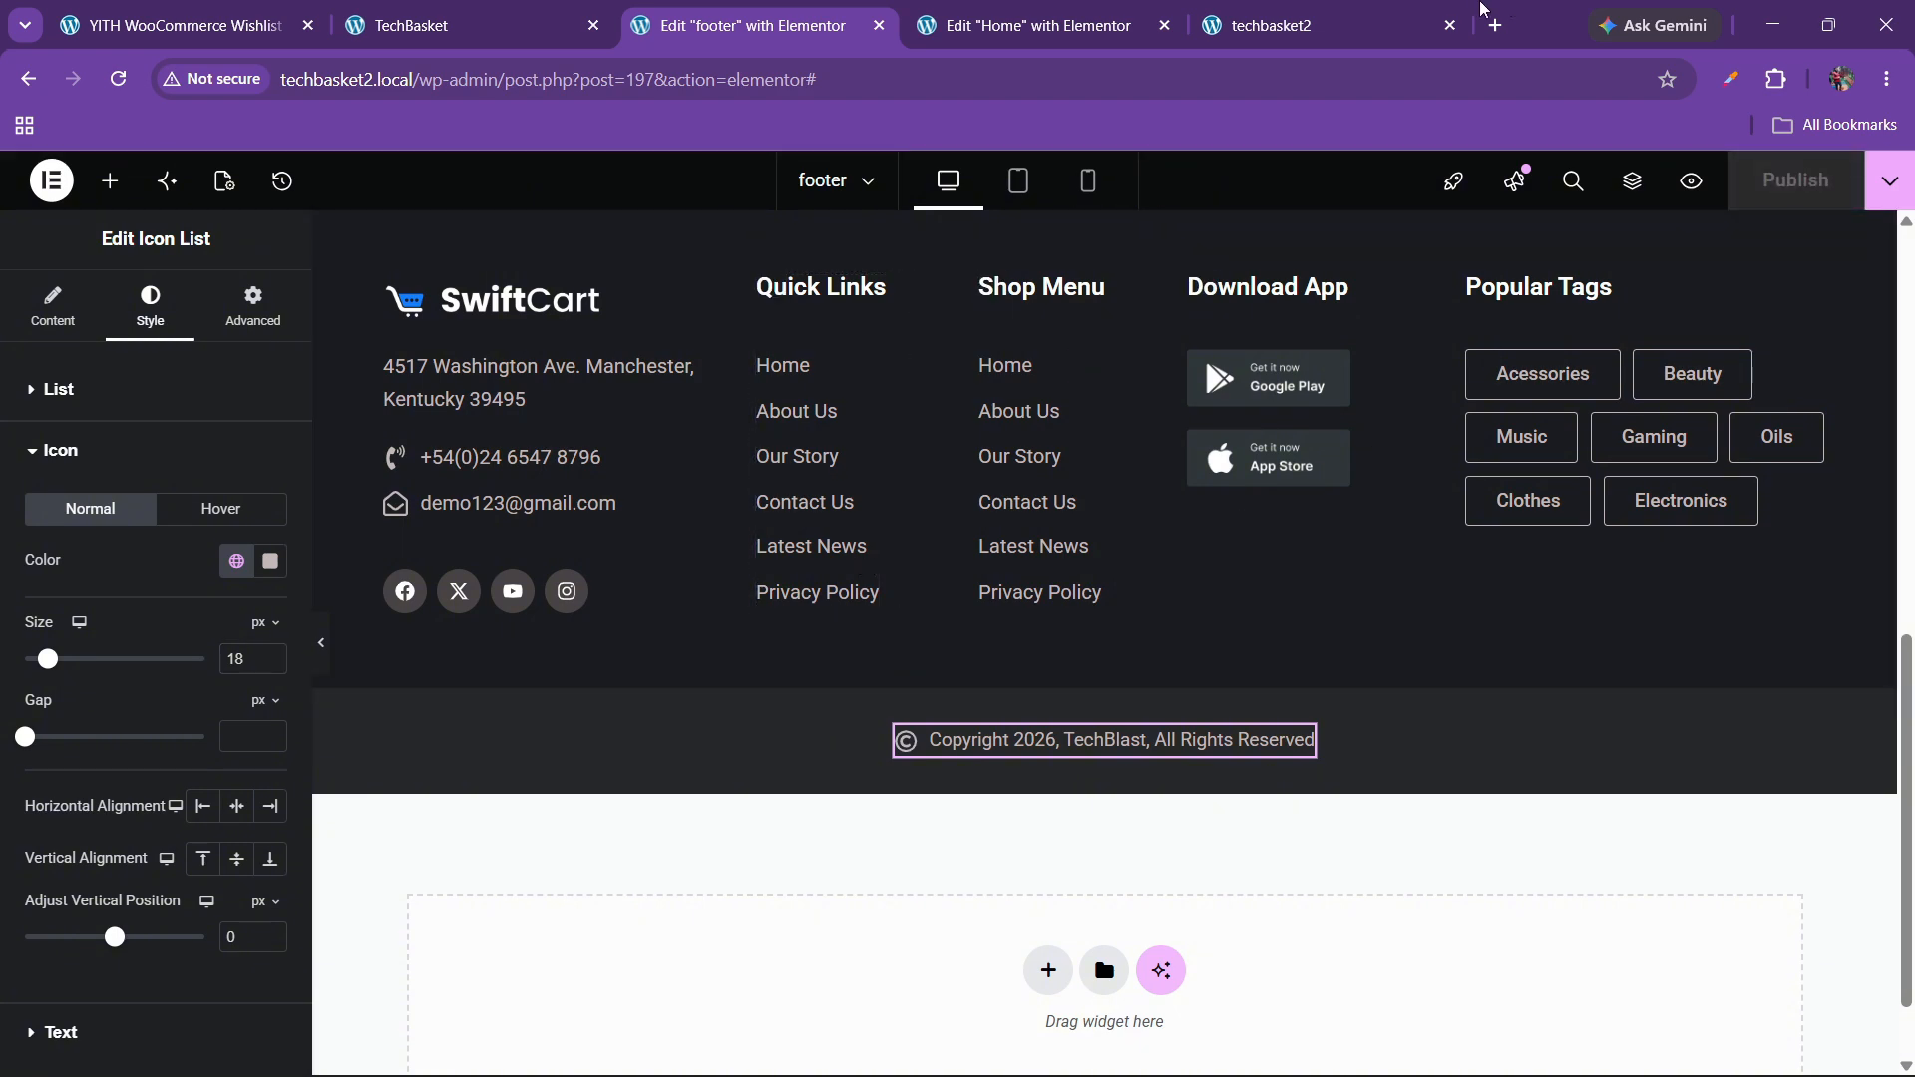
- Reload the live techbasket2 page and check the copyright bar beneath the footer columns
{"action": "left_click", "coordinate": [1287, 25]}
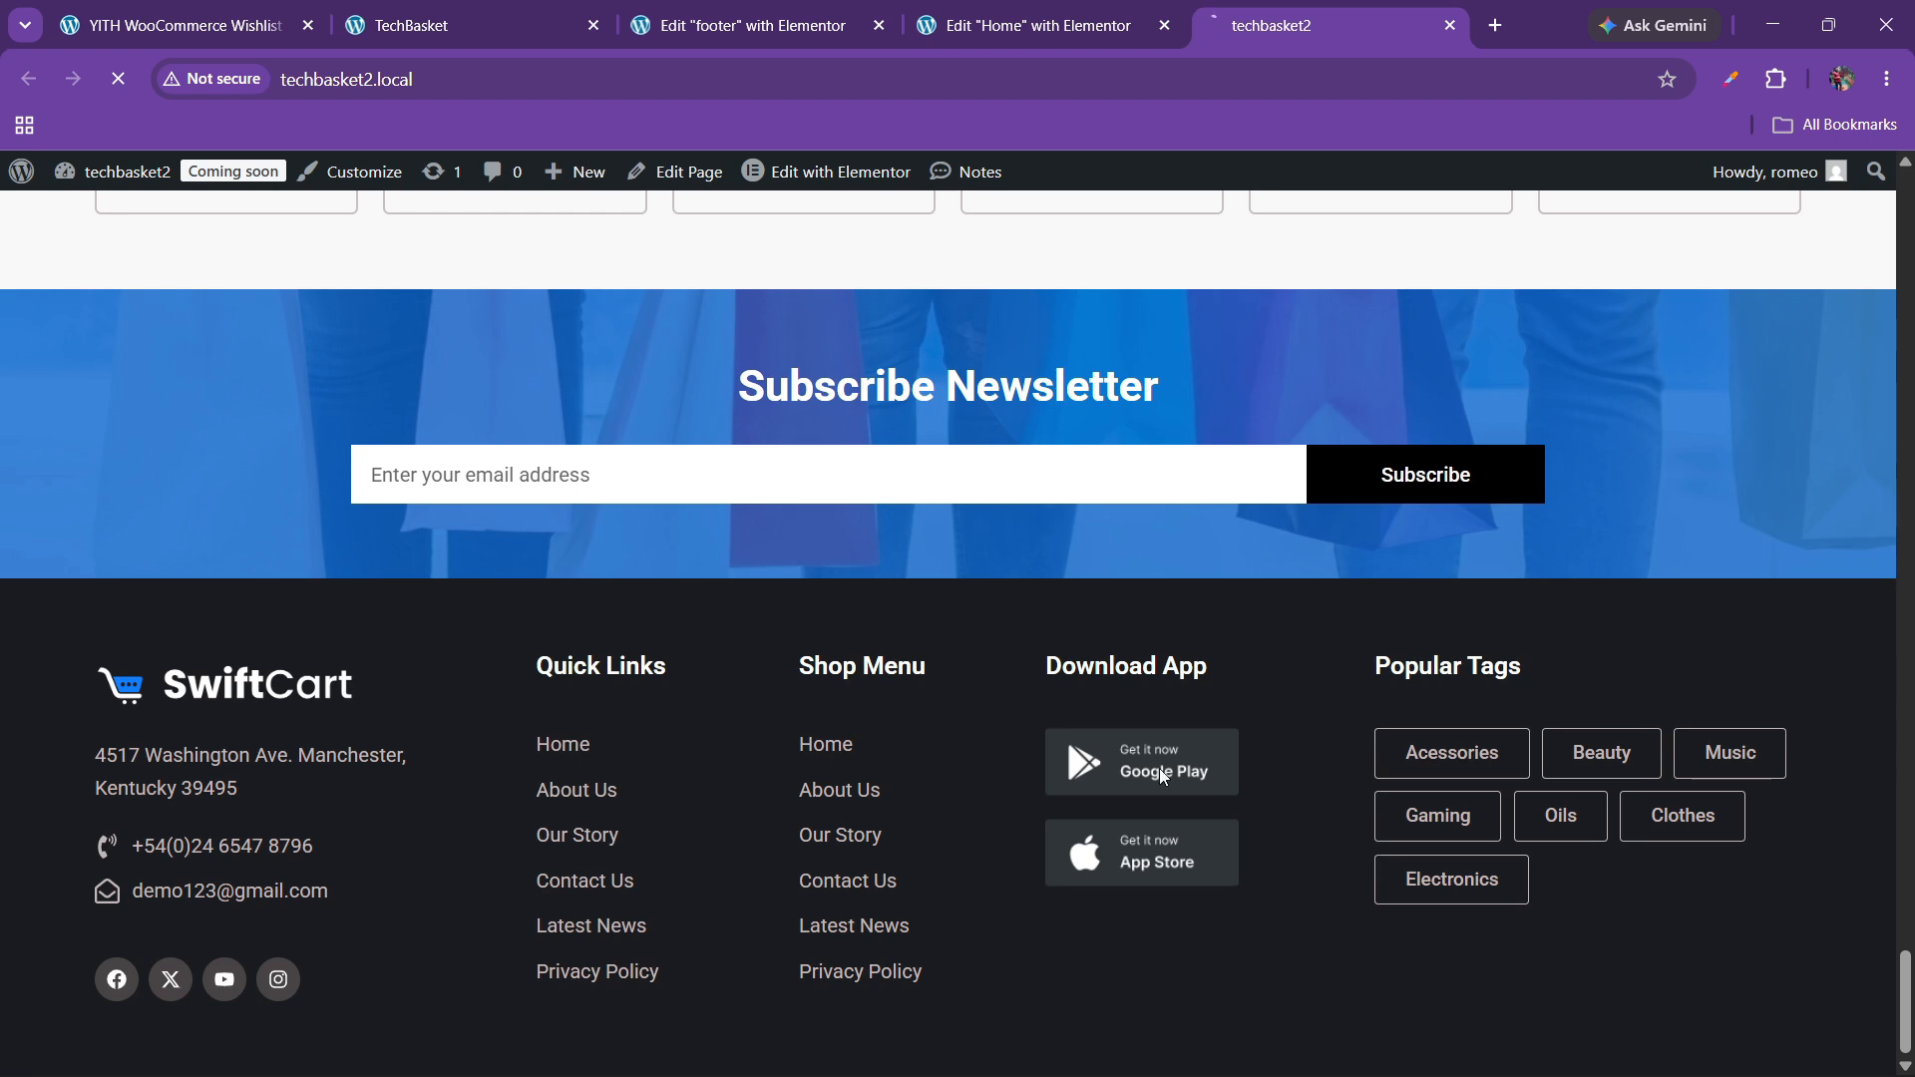
{"action": "scroll", "coordinate": [913, 708], "scroll_direction": "down", "scroll_amount": 1}
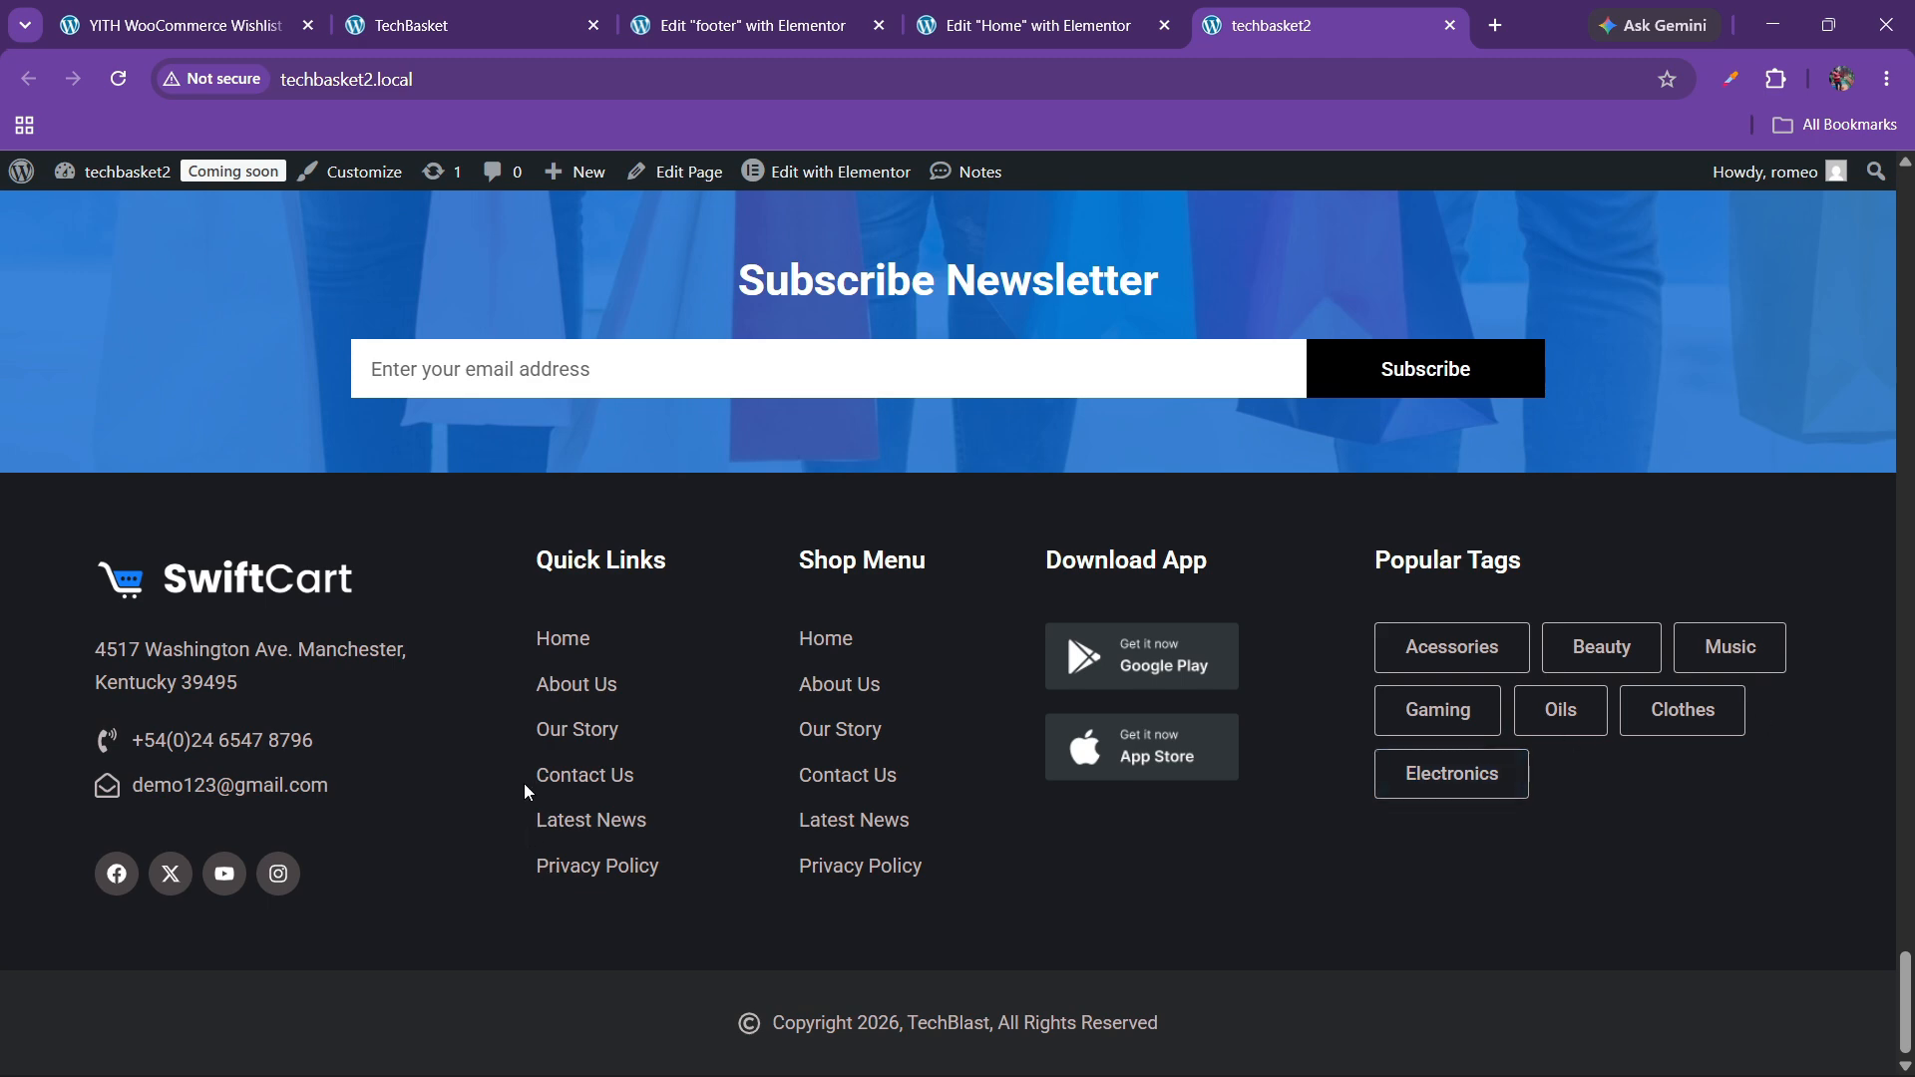
{"action": "scroll", "coordinate": [399, 633], "scroll_direction": "up", "scroll_amount": 10}
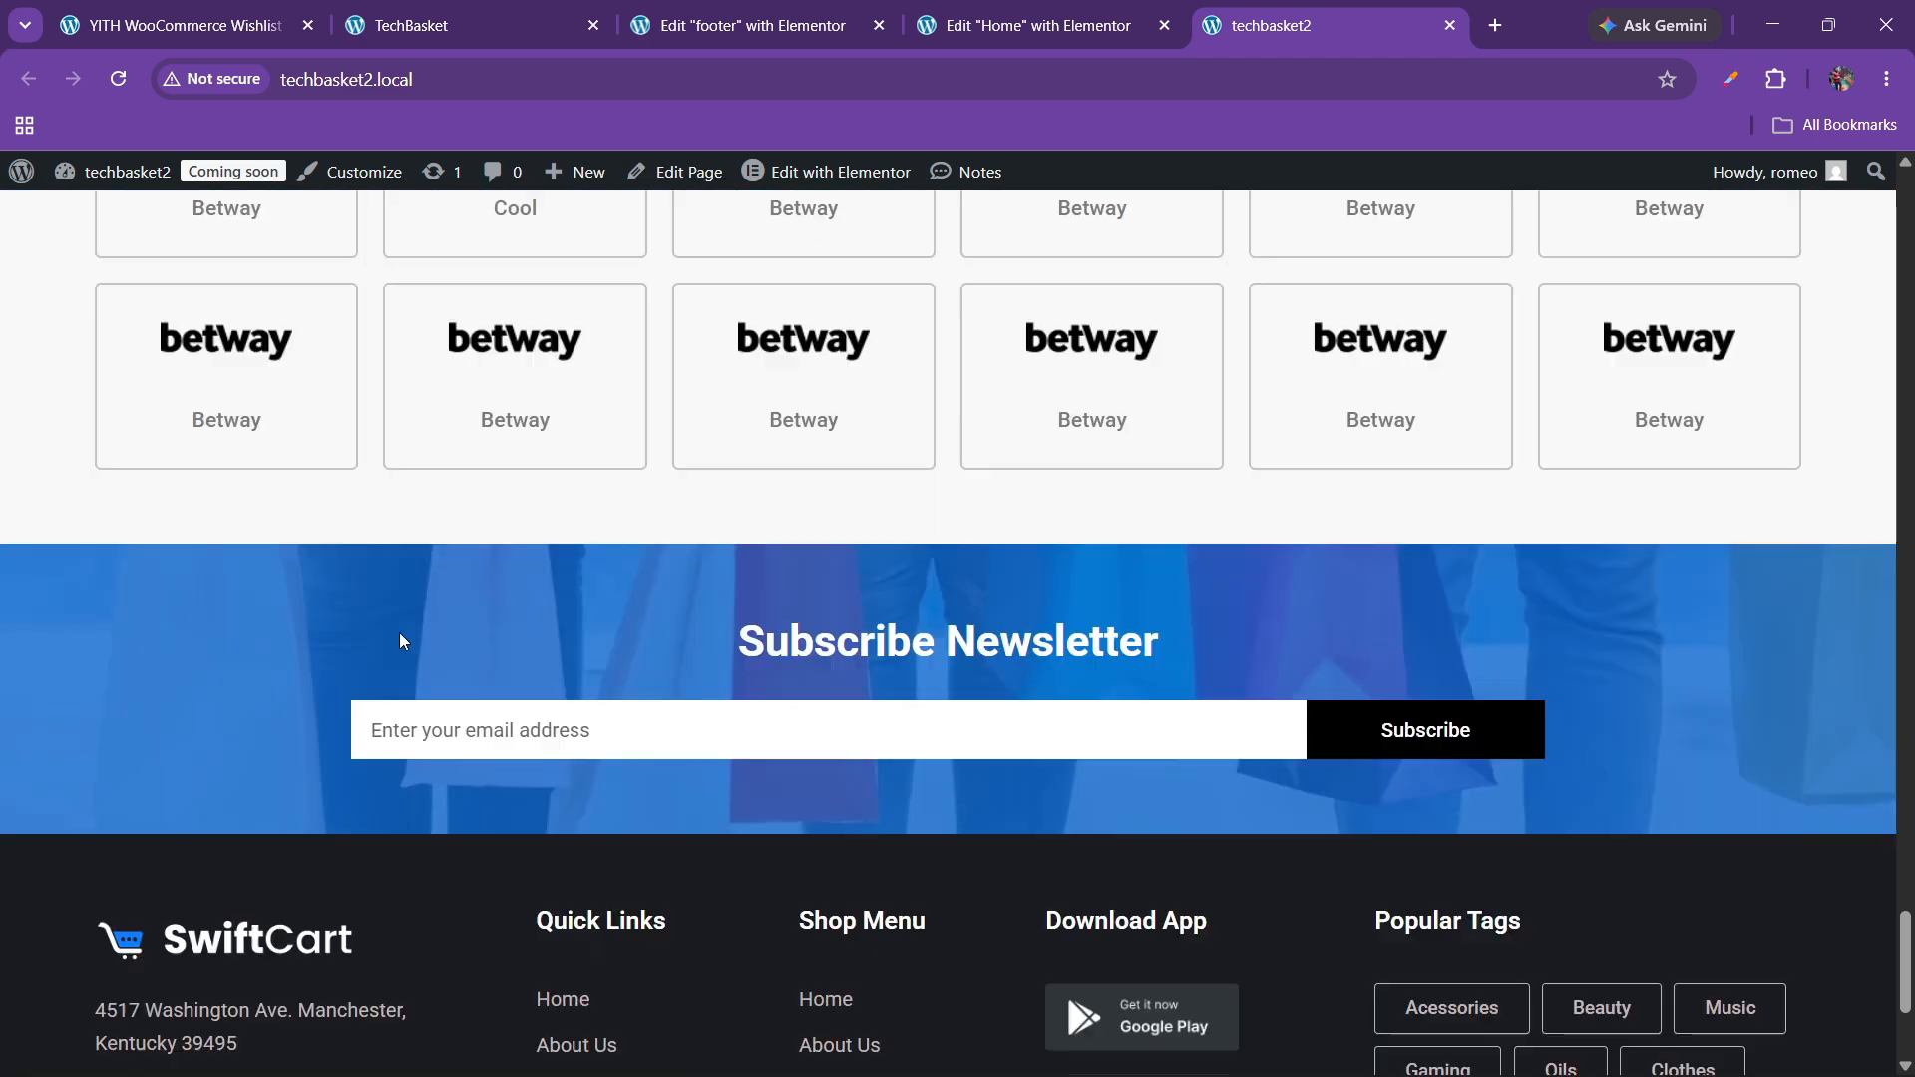